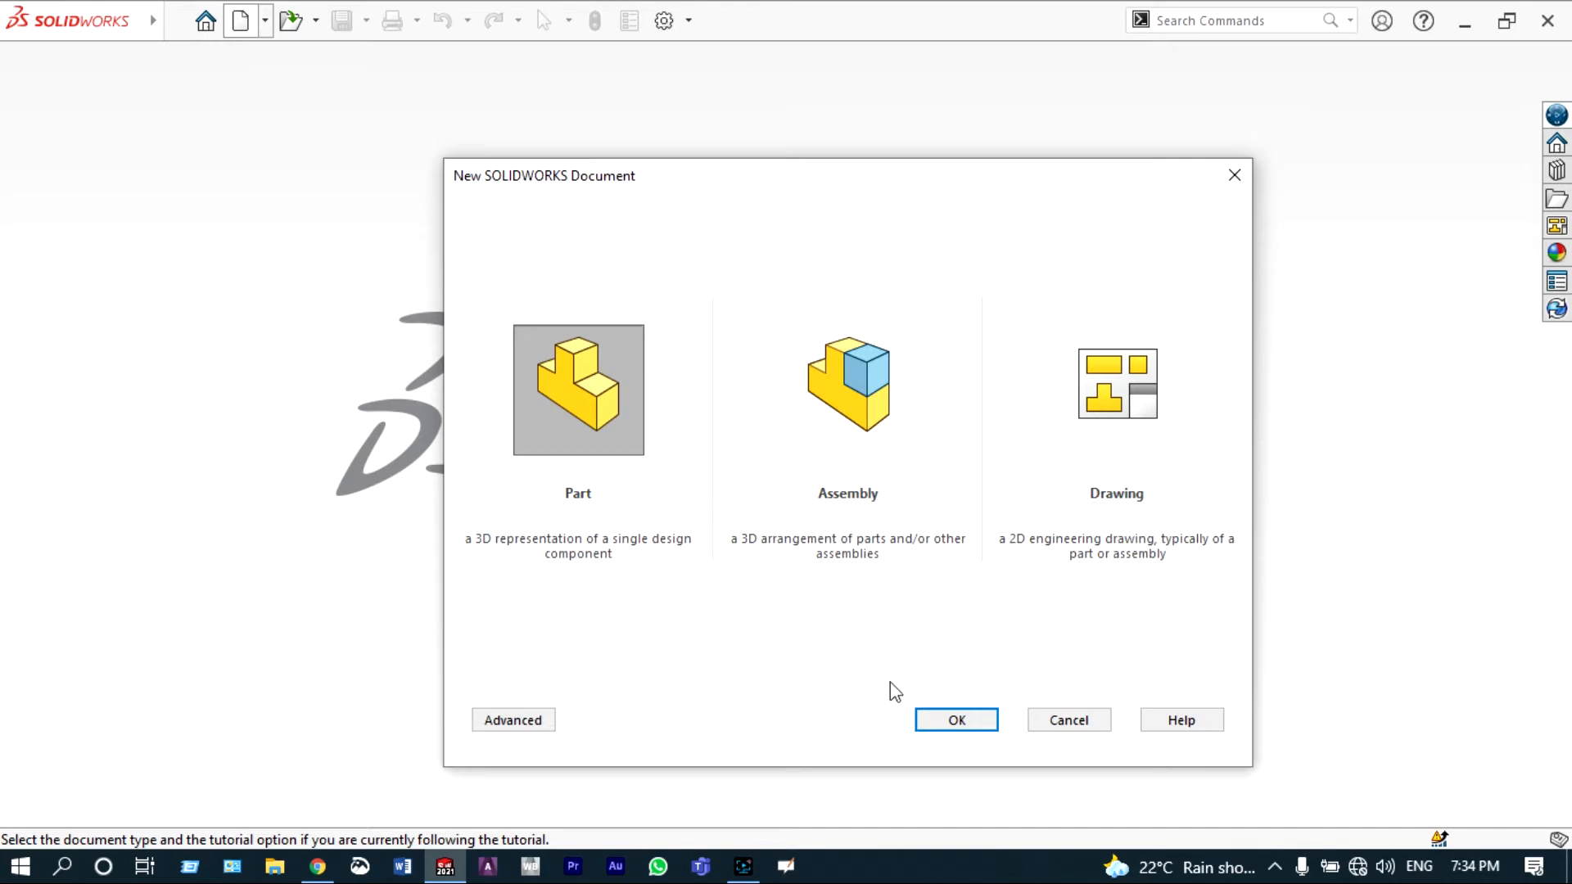
# Step: Create a new part and start a sketch on the Front Plane with a horizontal centerline through the origin
pyautogui.click(921, 721)
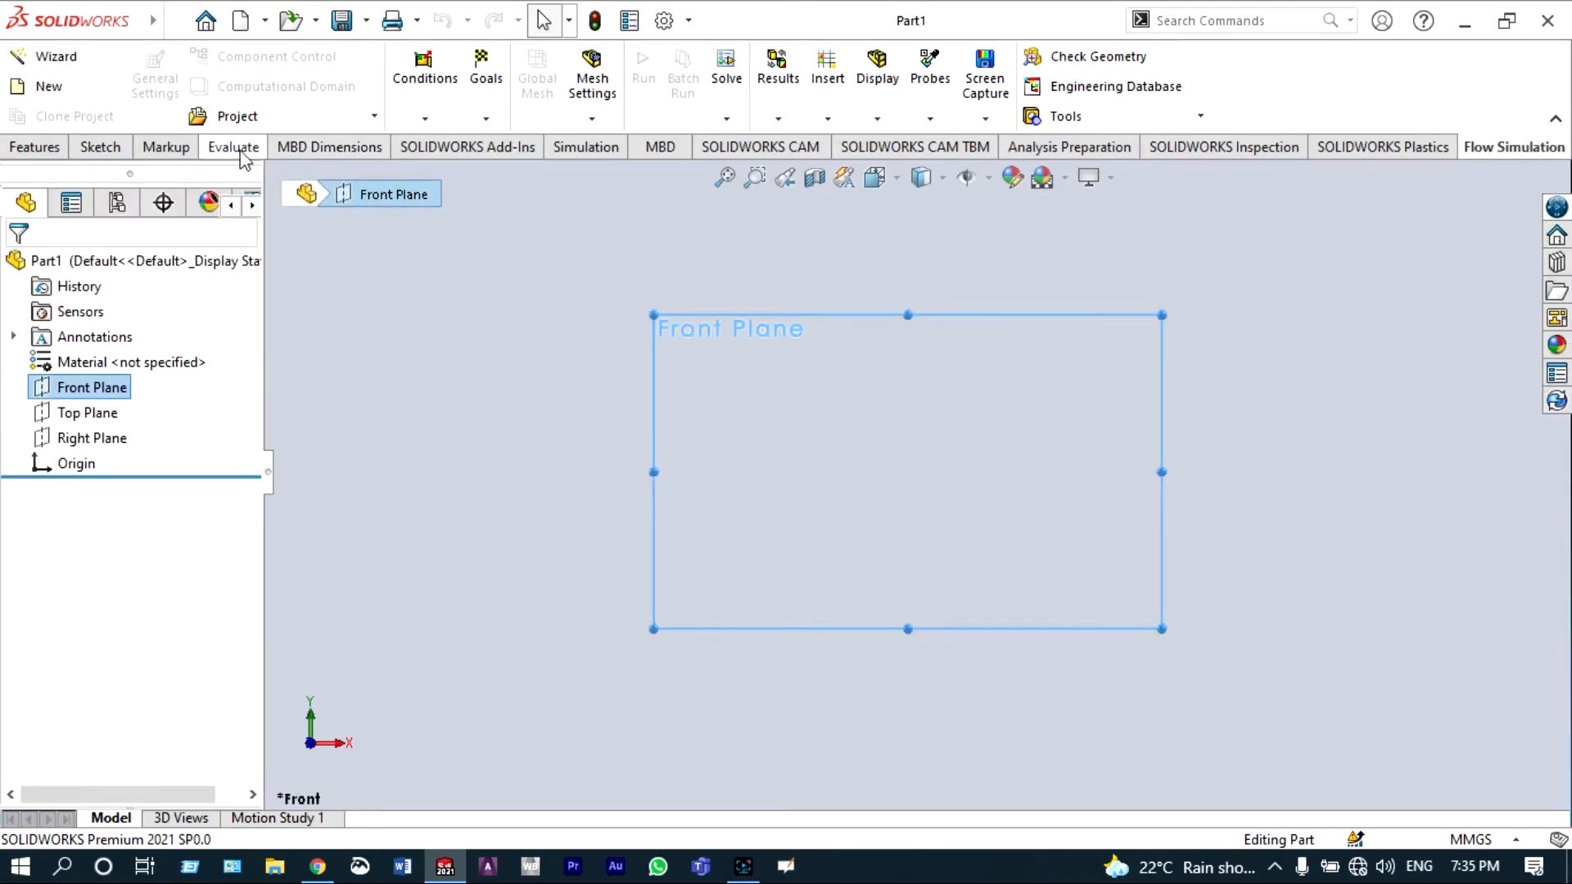
pyautogui.click(100, 148)
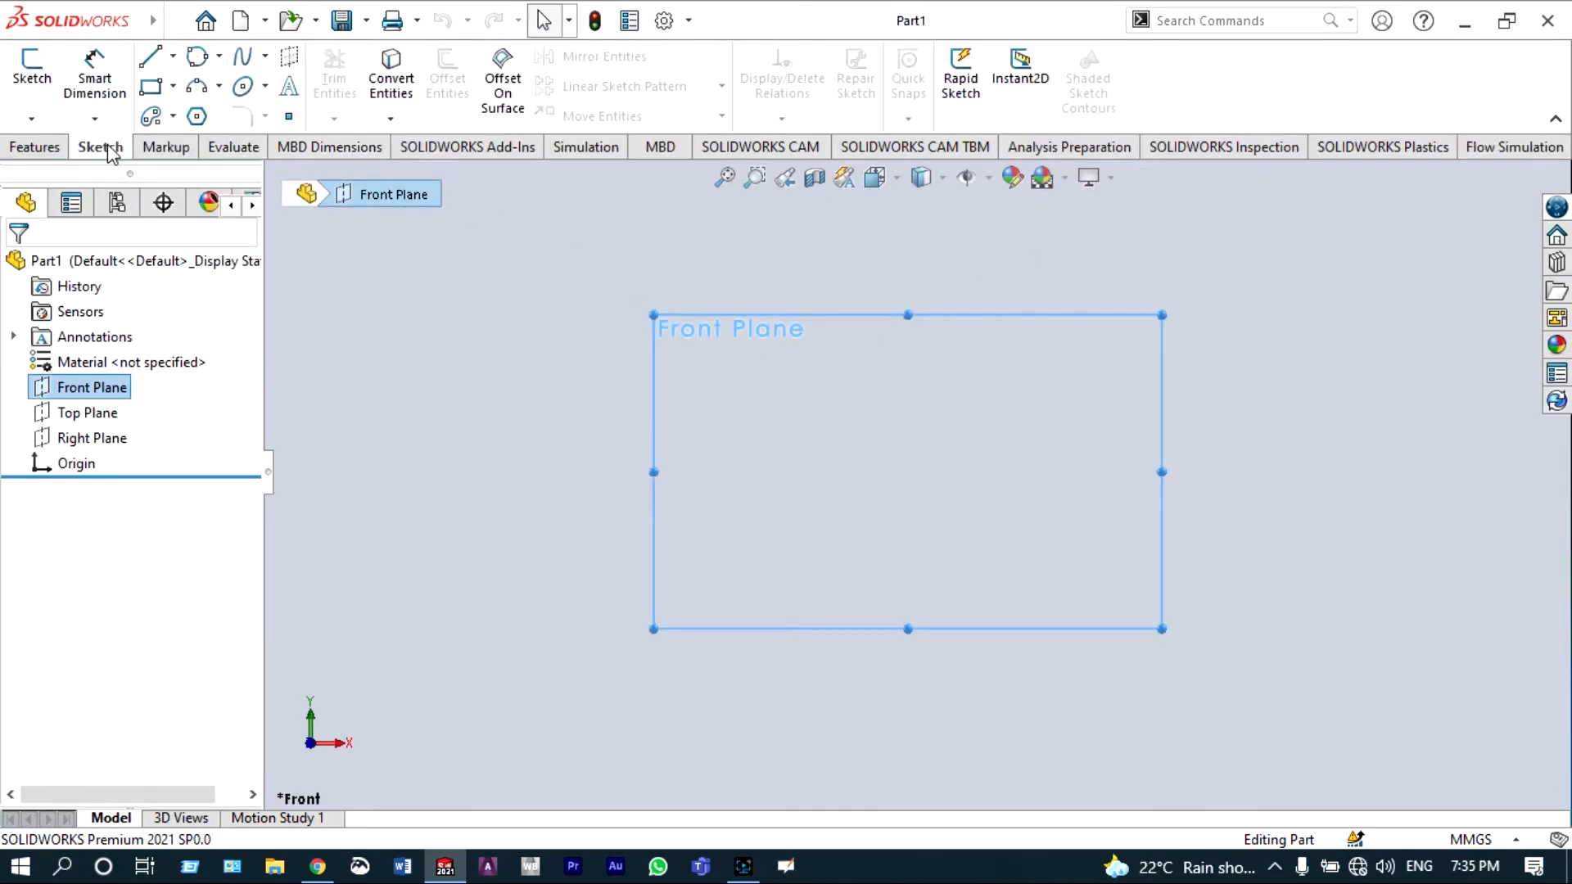
pyautogui.click(172, 56)
pyautogui.click(161, 115)
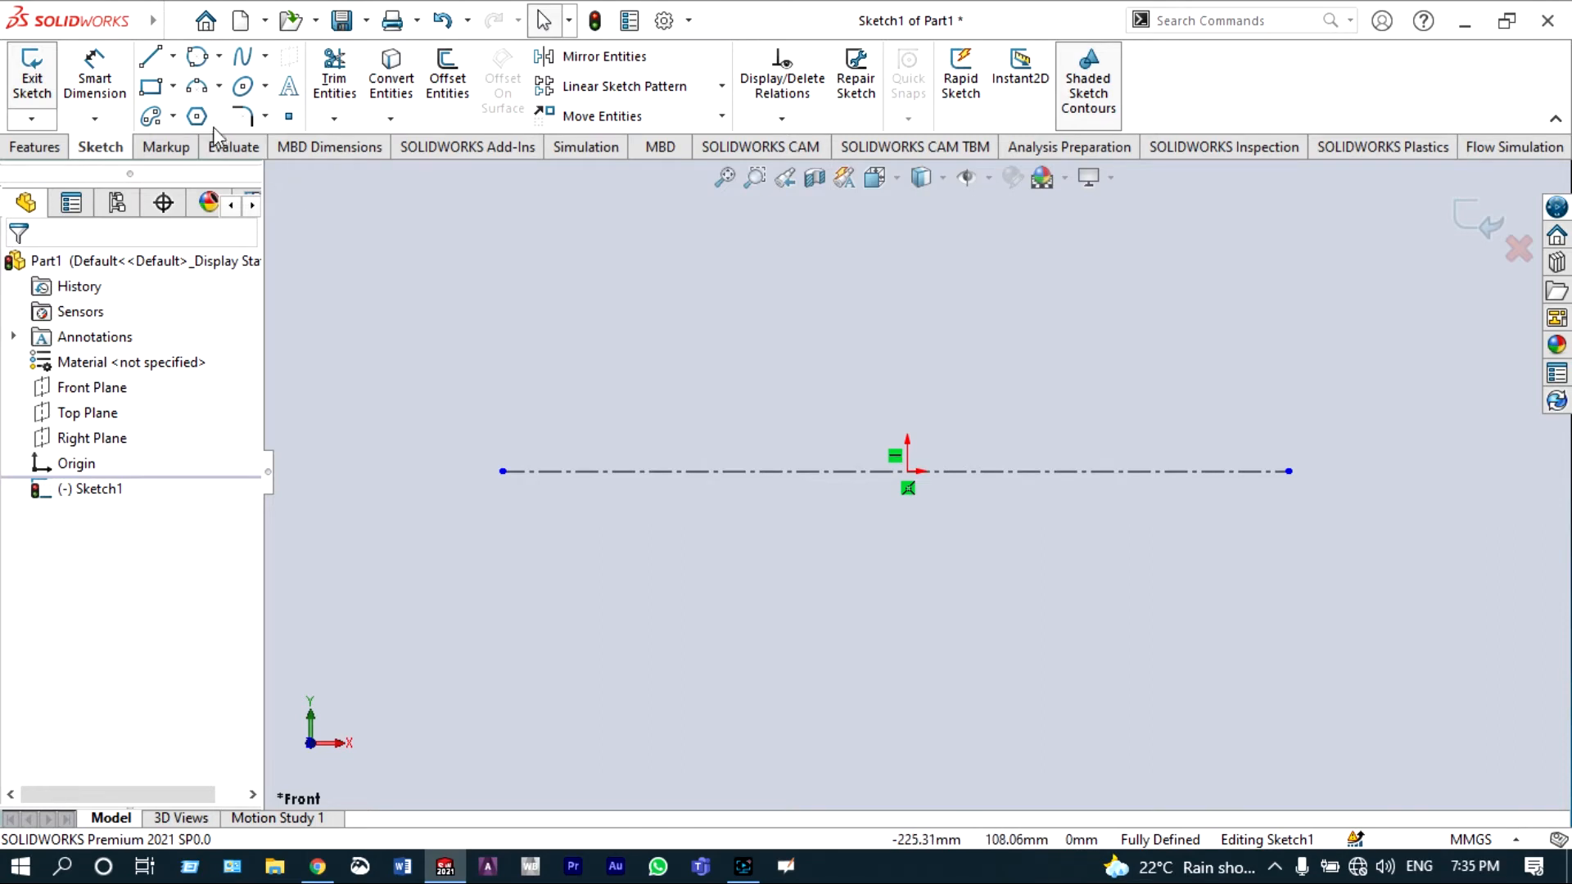
# Step: Draw a connected open line profile above the centerline: horizontal, sloping down, short horizontal, sloping up, then horizontal
pyautogui.click(153, 68)
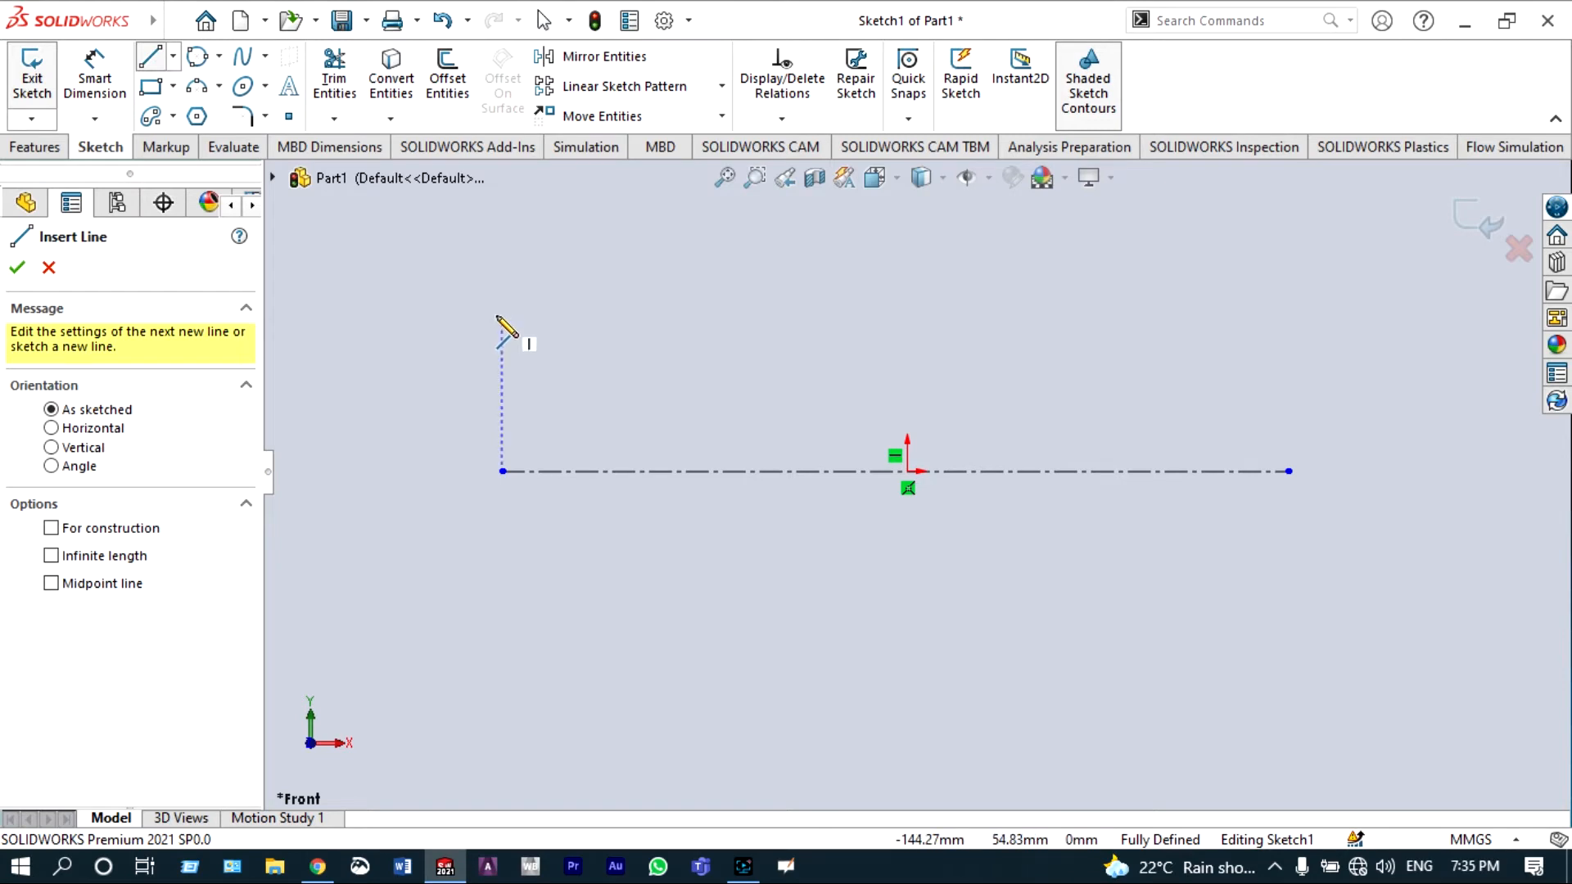
pyautogui.click(502, 314)
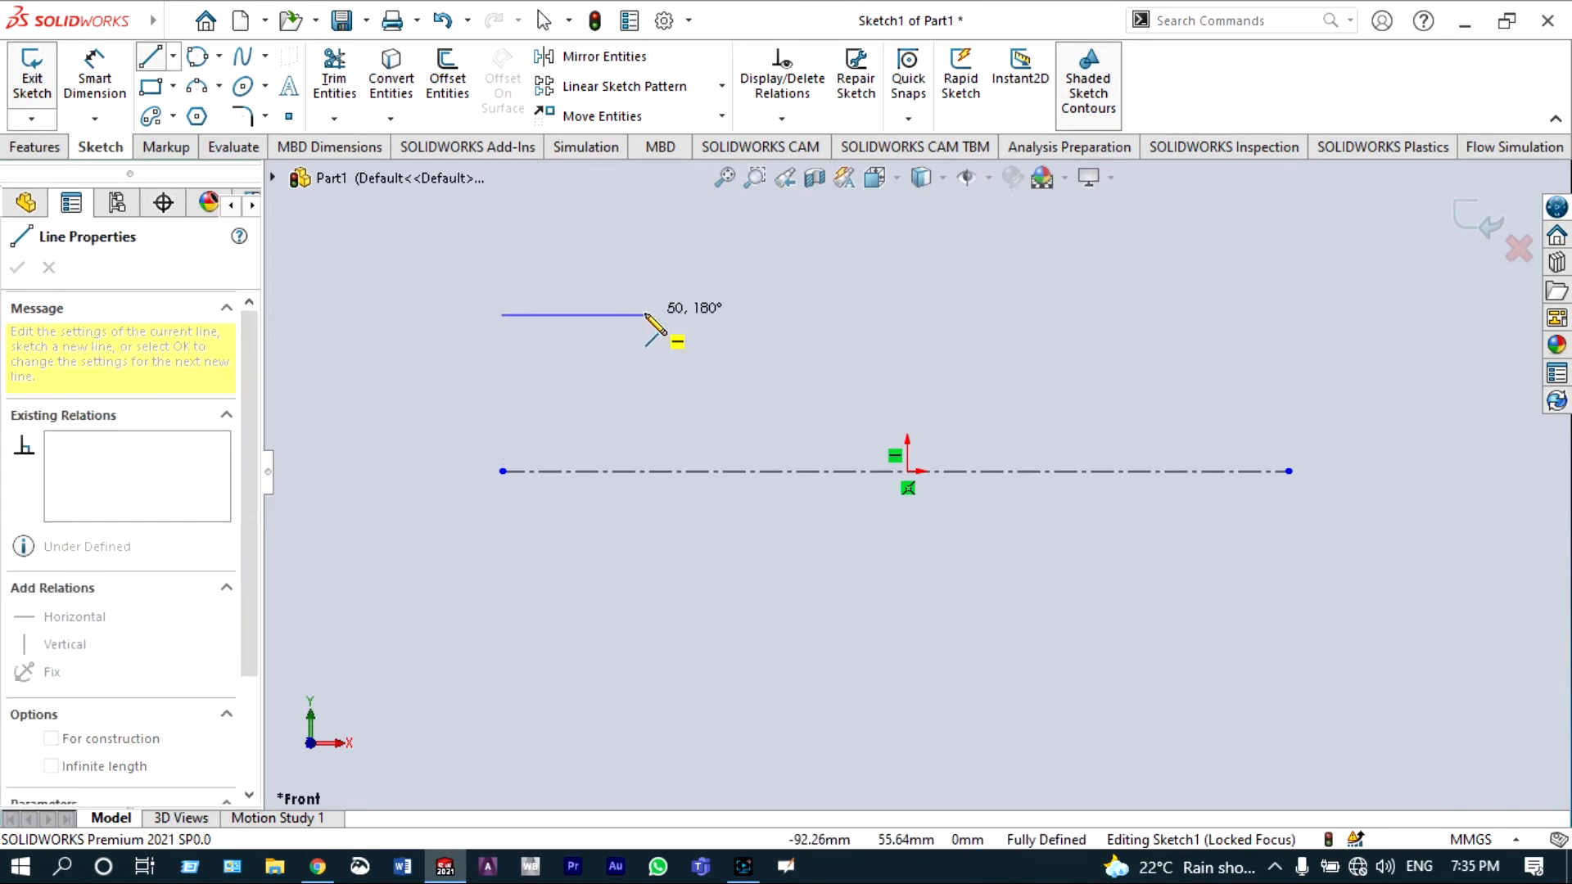
pyautogui.click(645, 315)
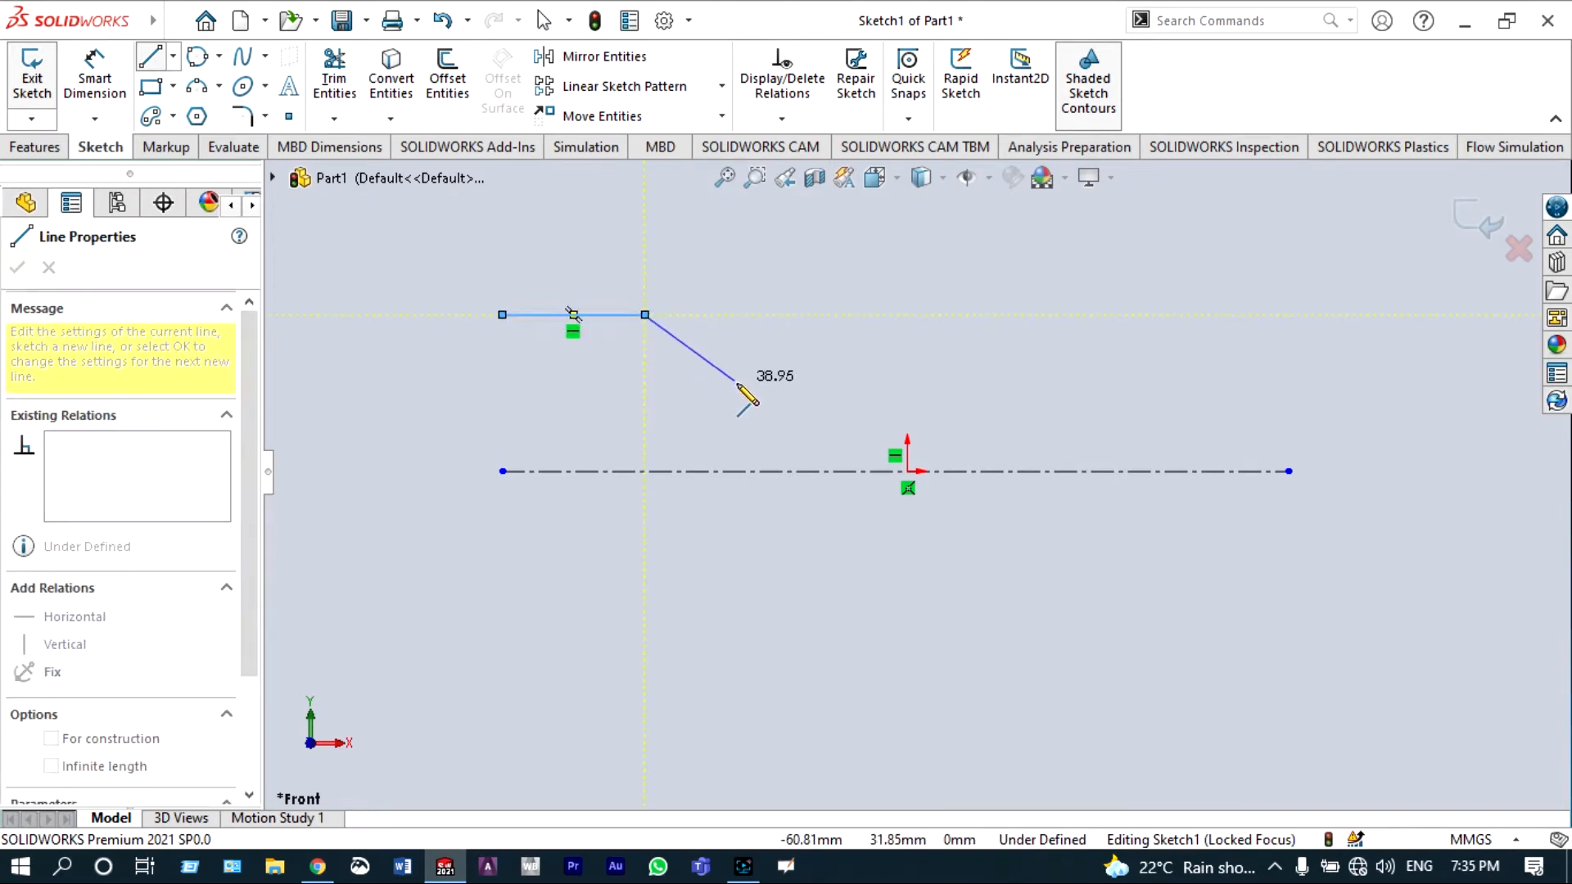
pyautogui.doubleClick(806, 399)
pyautogui.click(806, 399)
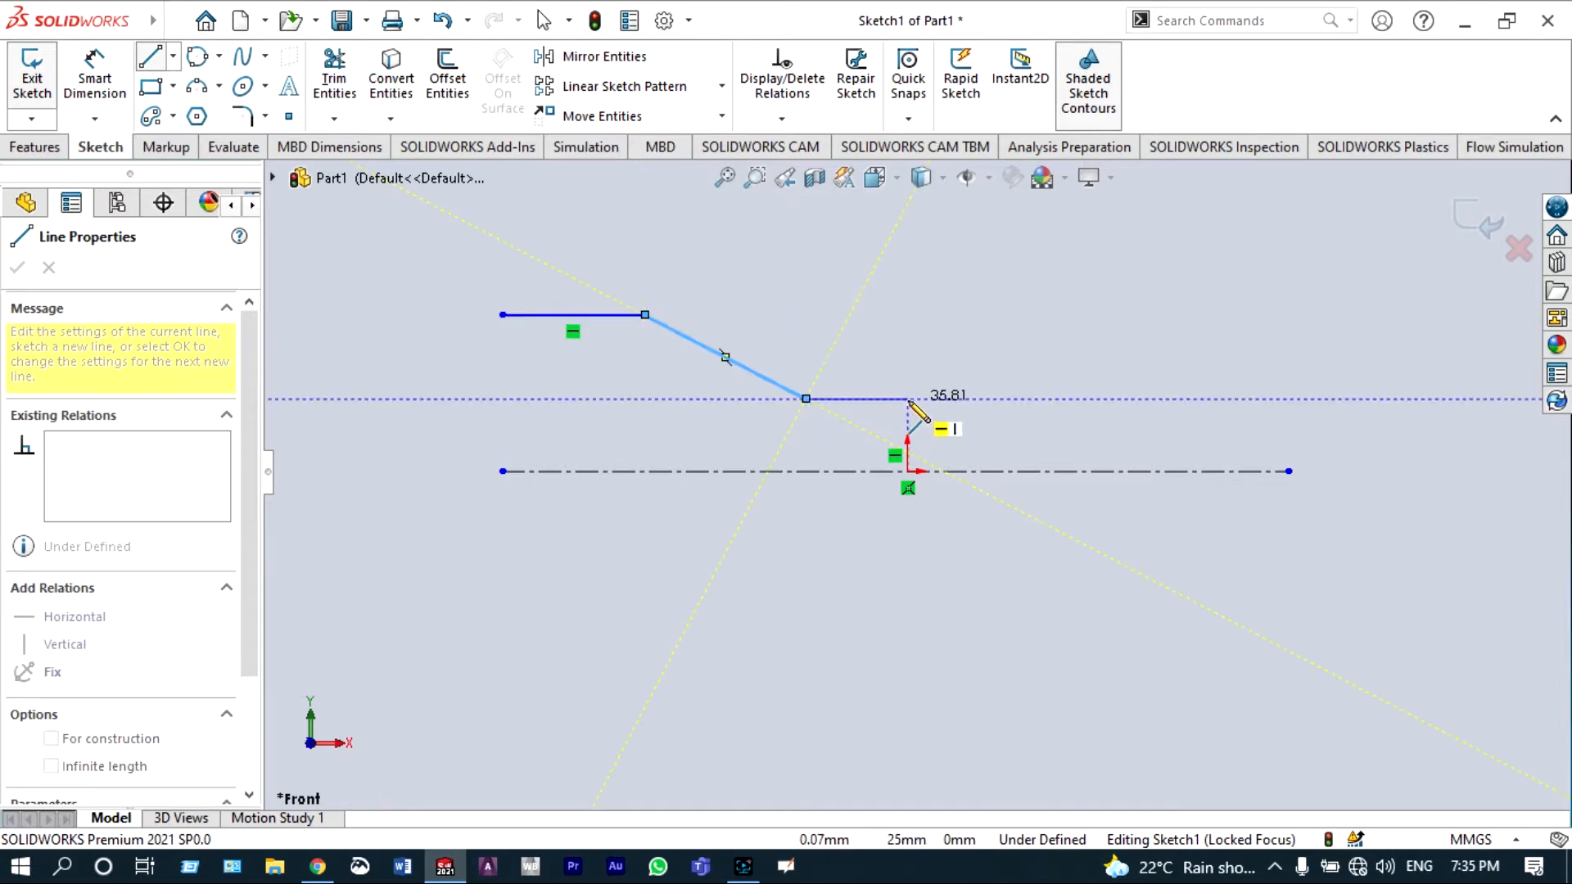
pyautogui.click(907, 399)
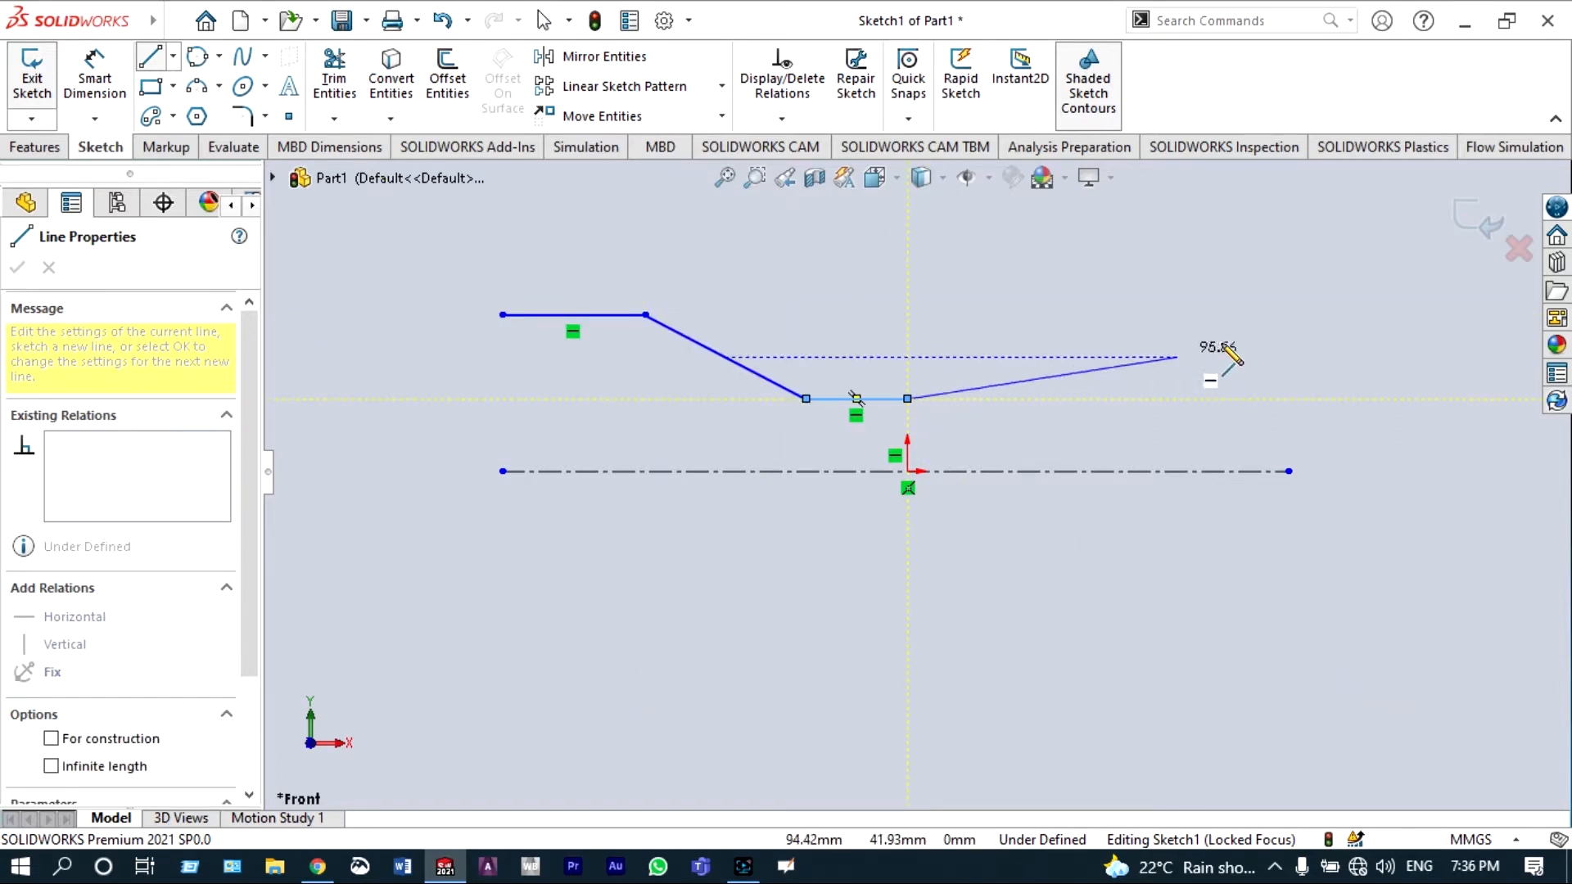
pyautogui.click(1387, 315)
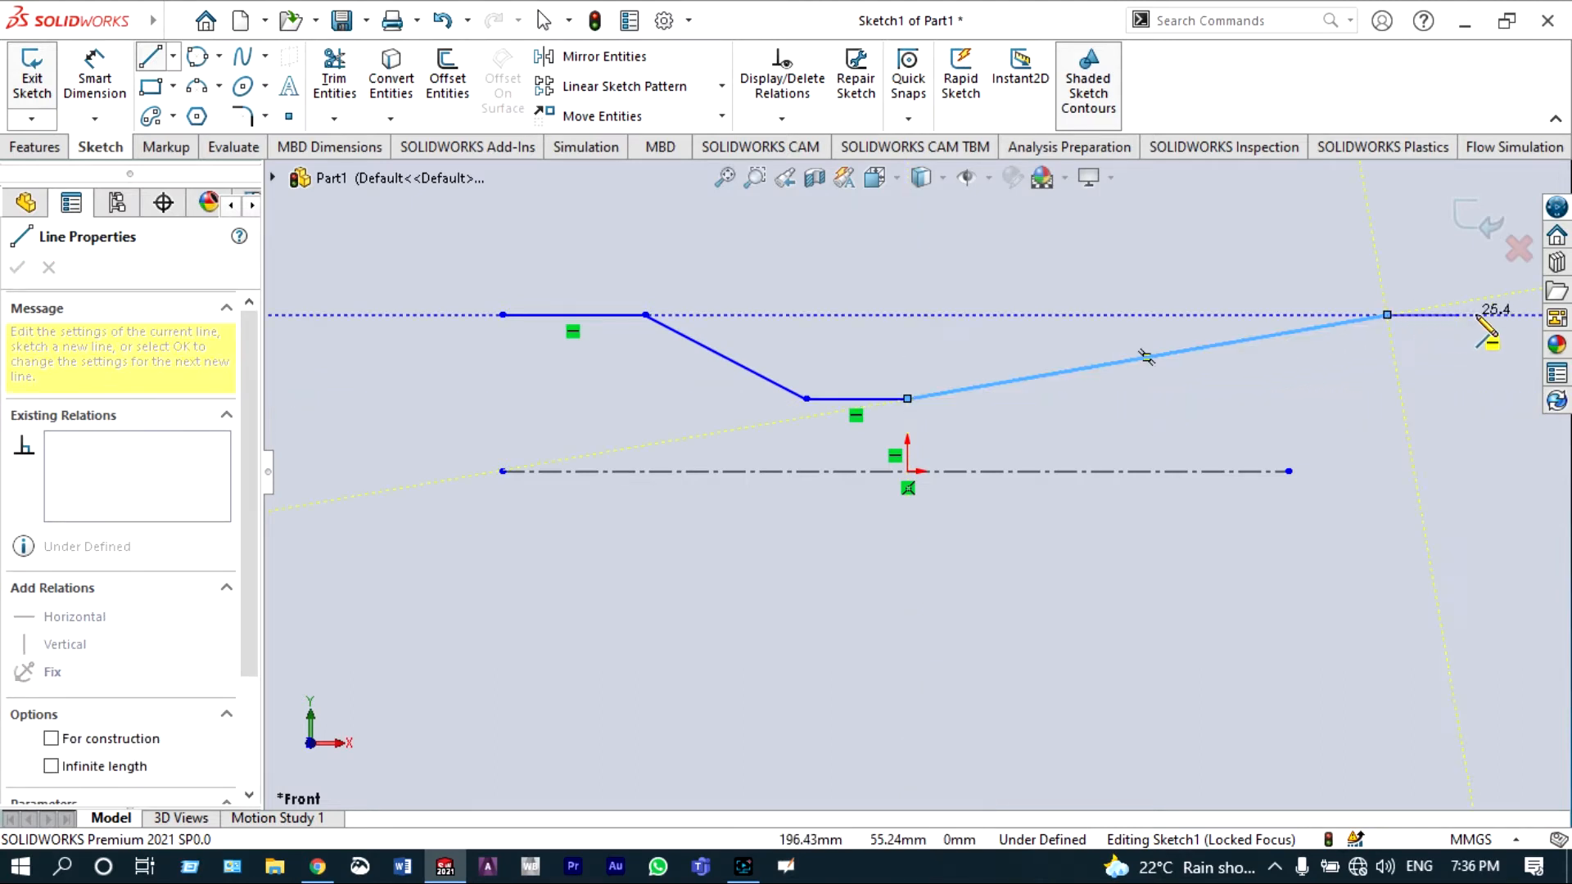
pyautogui.click(1535, 315)
pyautogui.press('Escape')
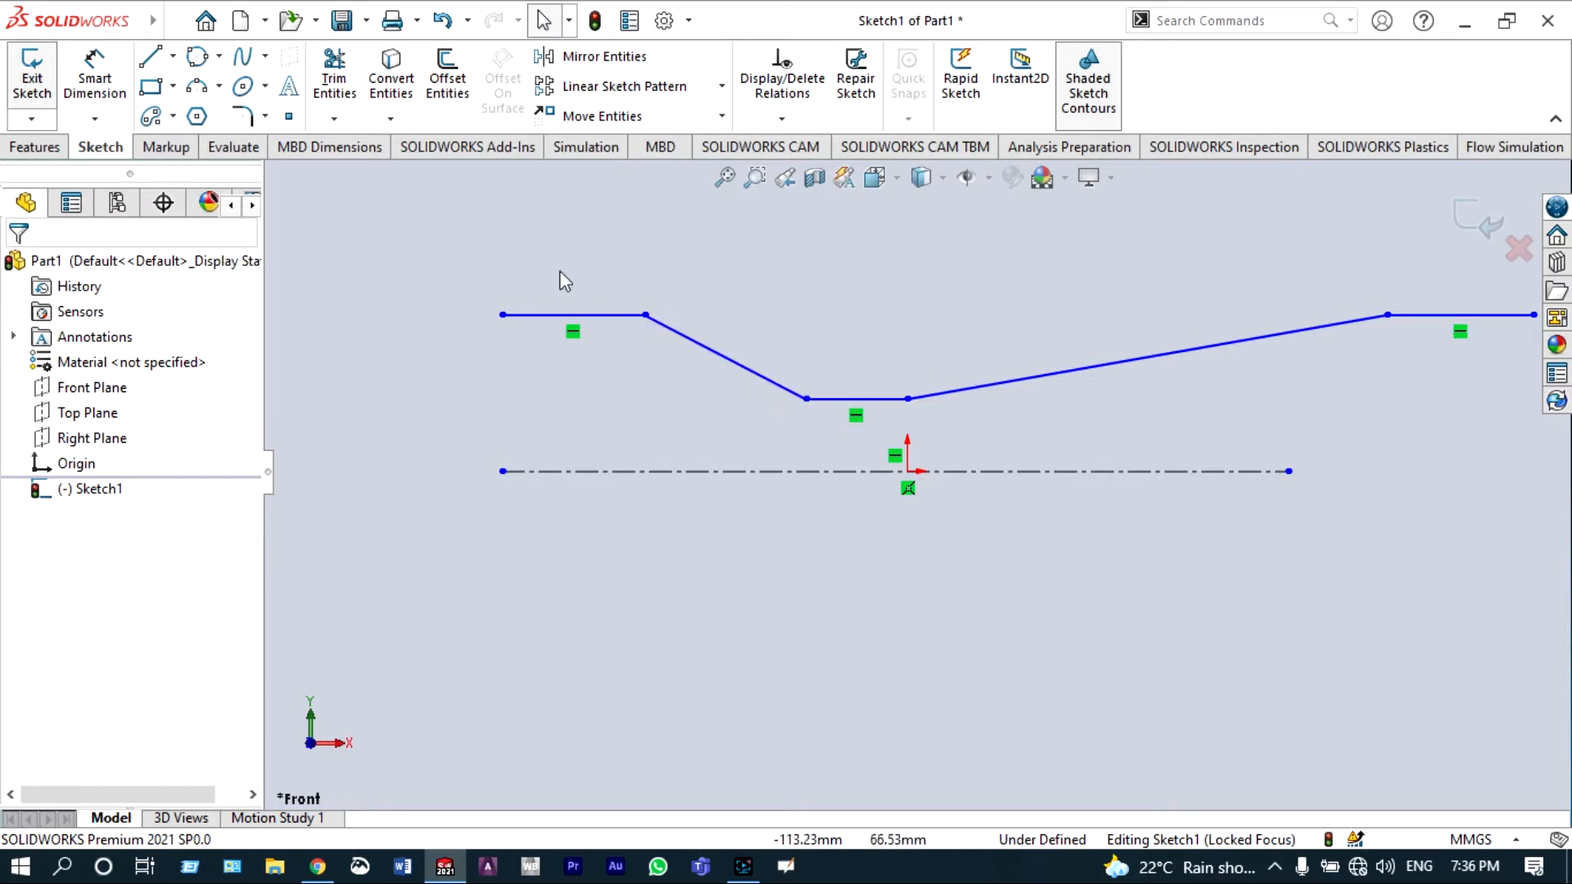
# Step: Dimension the profile's left end point's height above the centerline as 50 mm
pyautogui.click(105, 82)
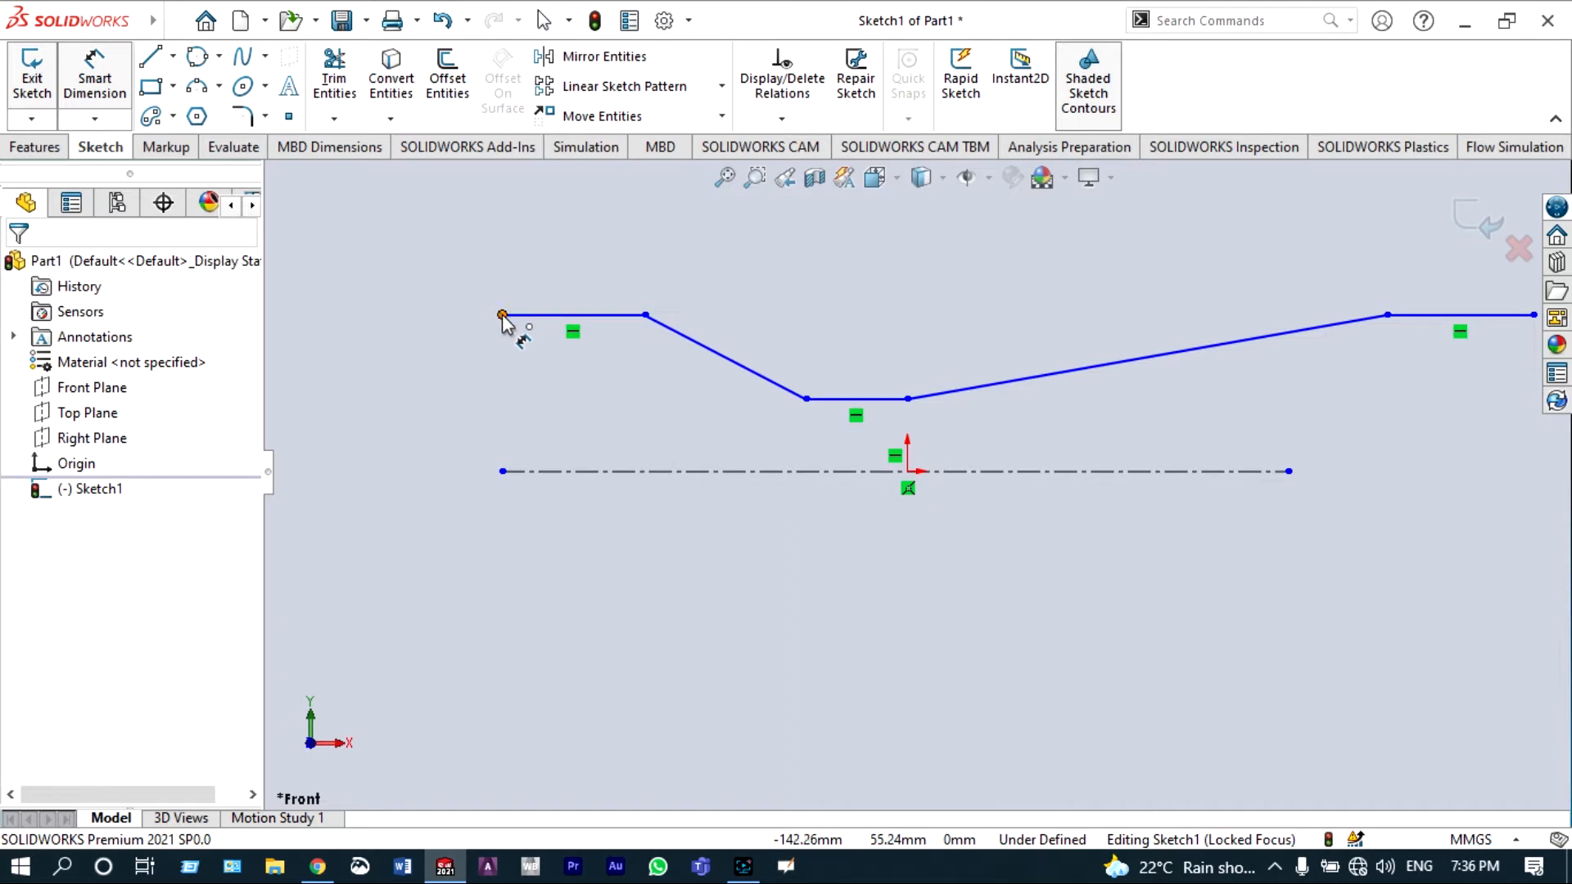
pyautogui.click(503, 316)
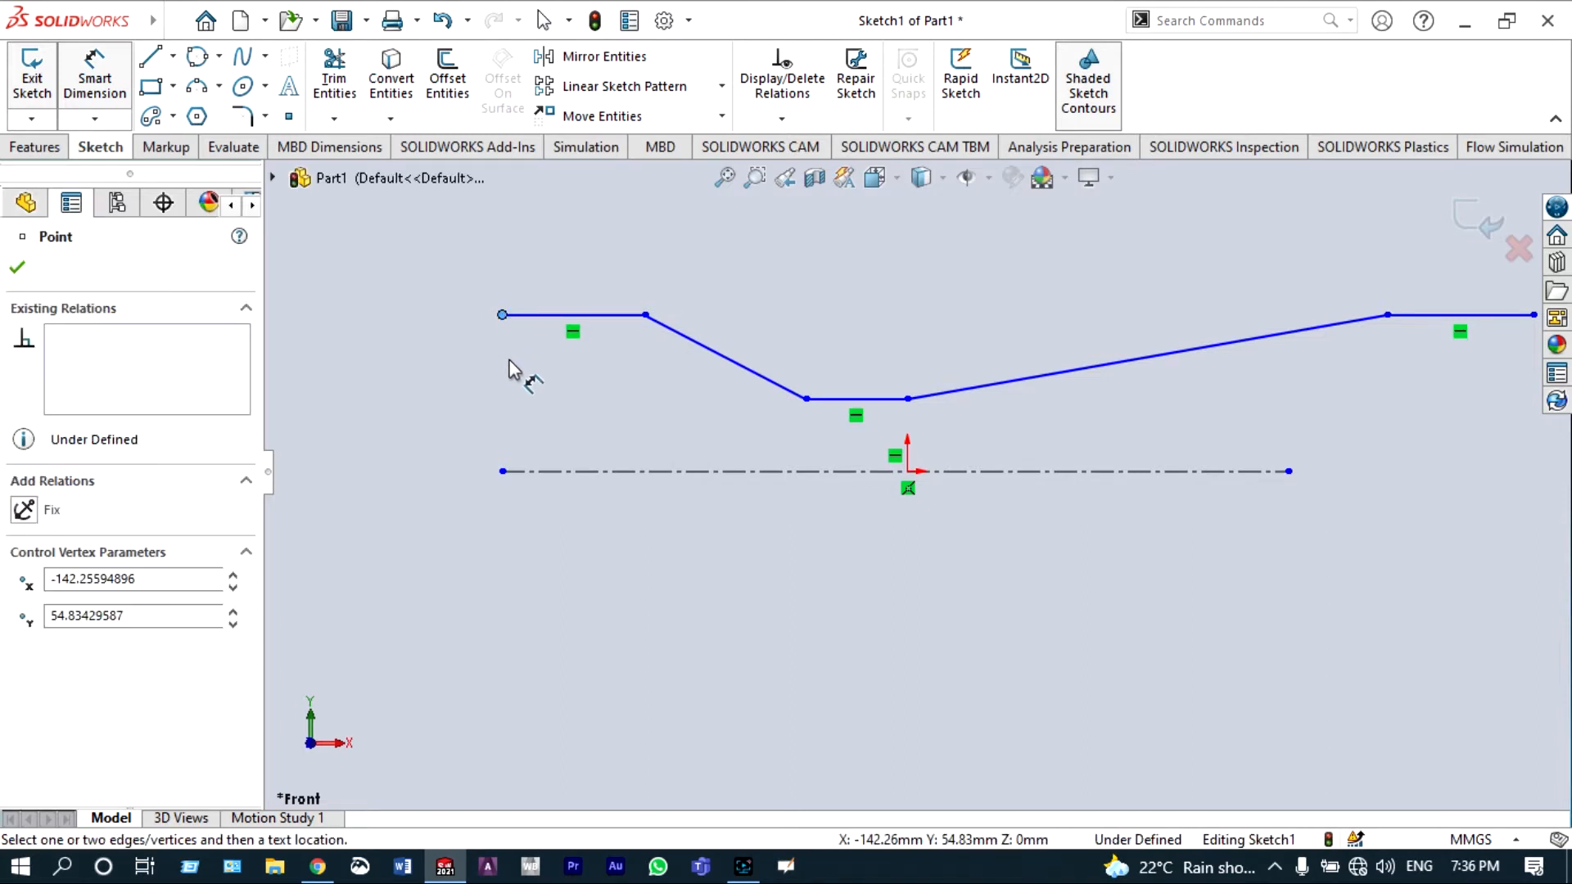
pyautogui.click(503, 471)
pyautogui.click(494, 430)
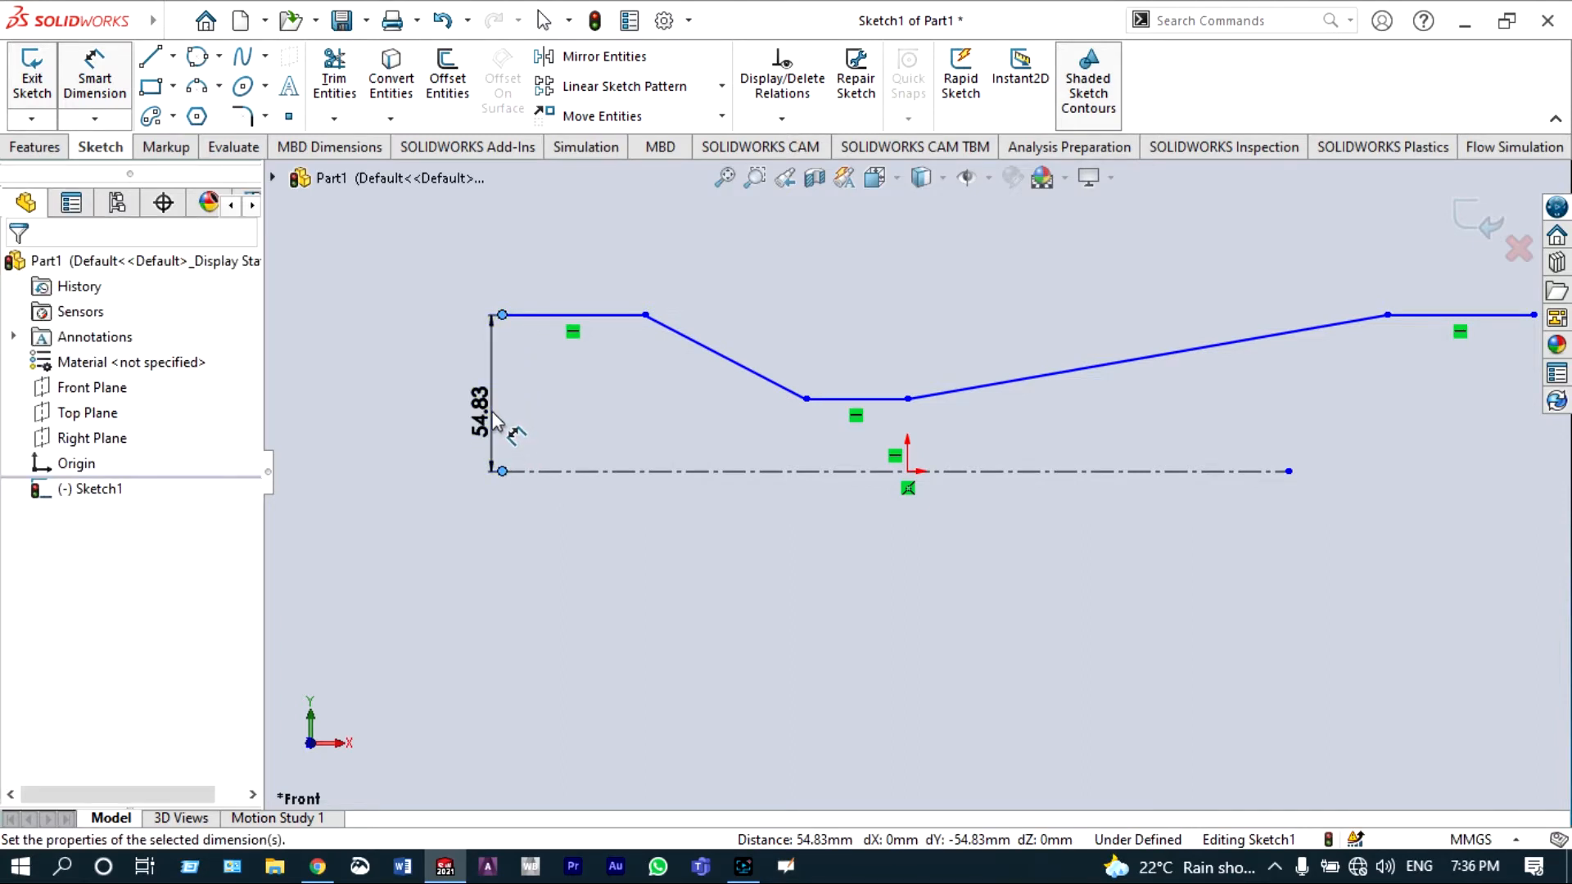
pyautogui.write('50')
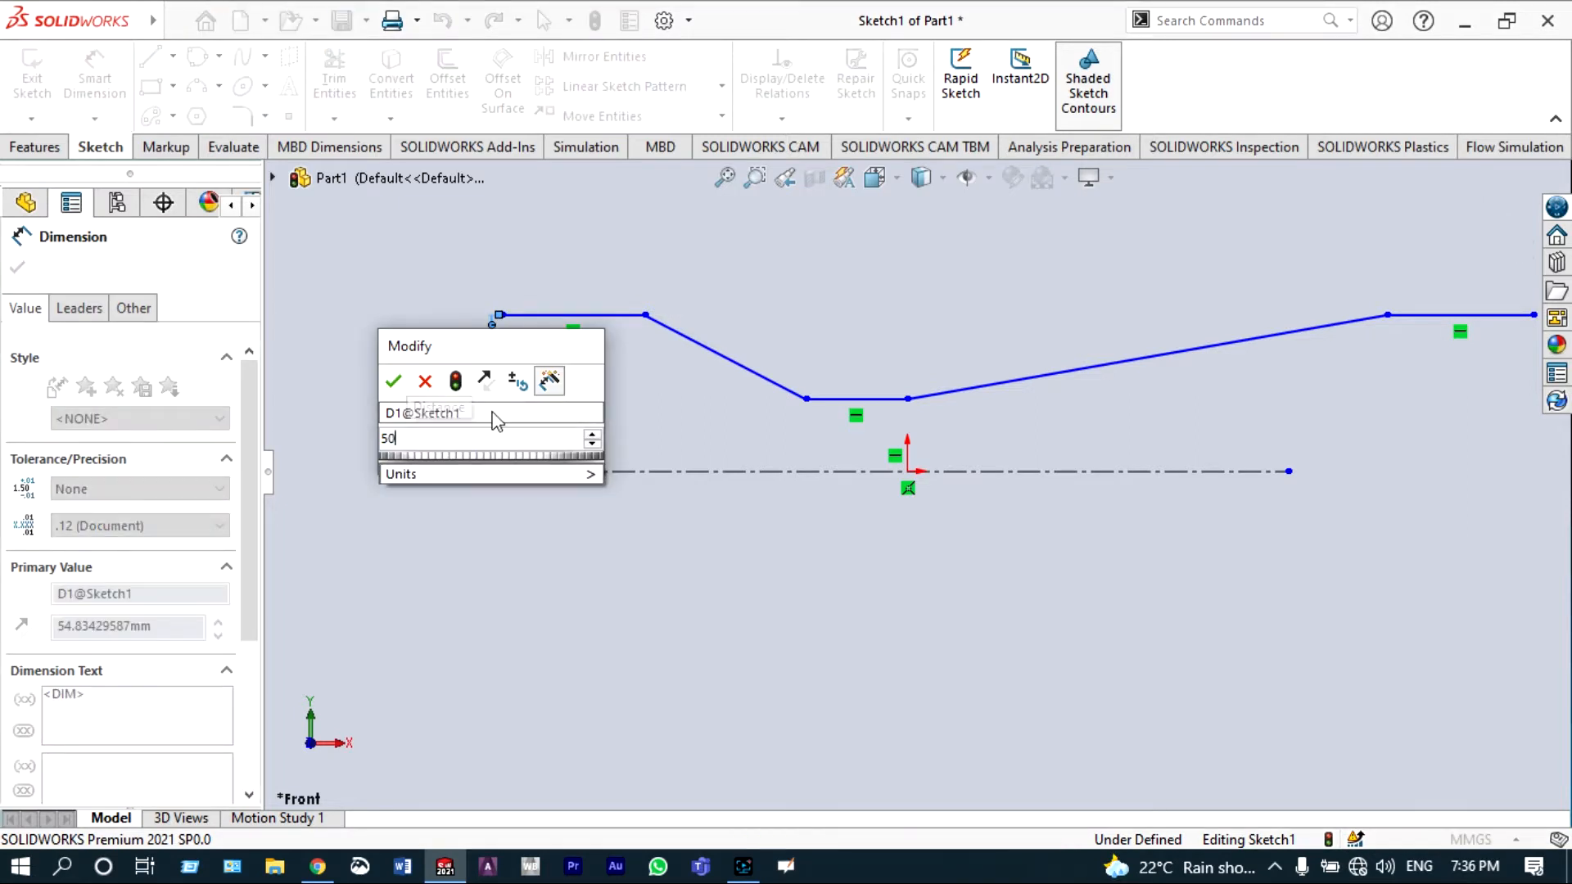
pyautogui.click(392, 380)
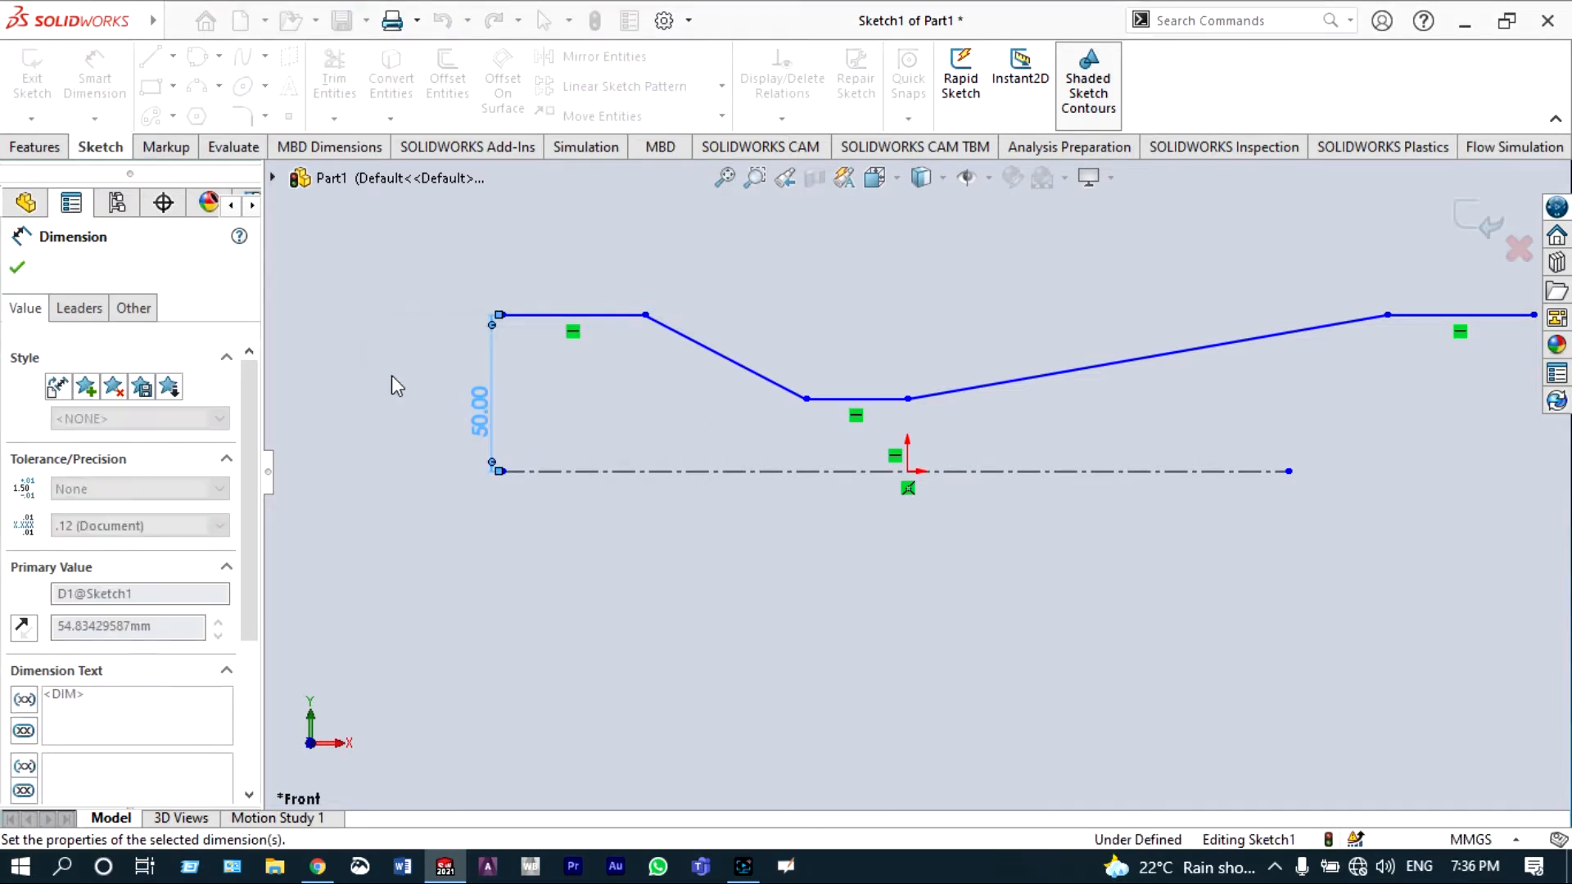
# Step: Set the first horizontal line's length to 100 mm
pyautogui.click(535, 316)
pyautogui.click(533, 284)
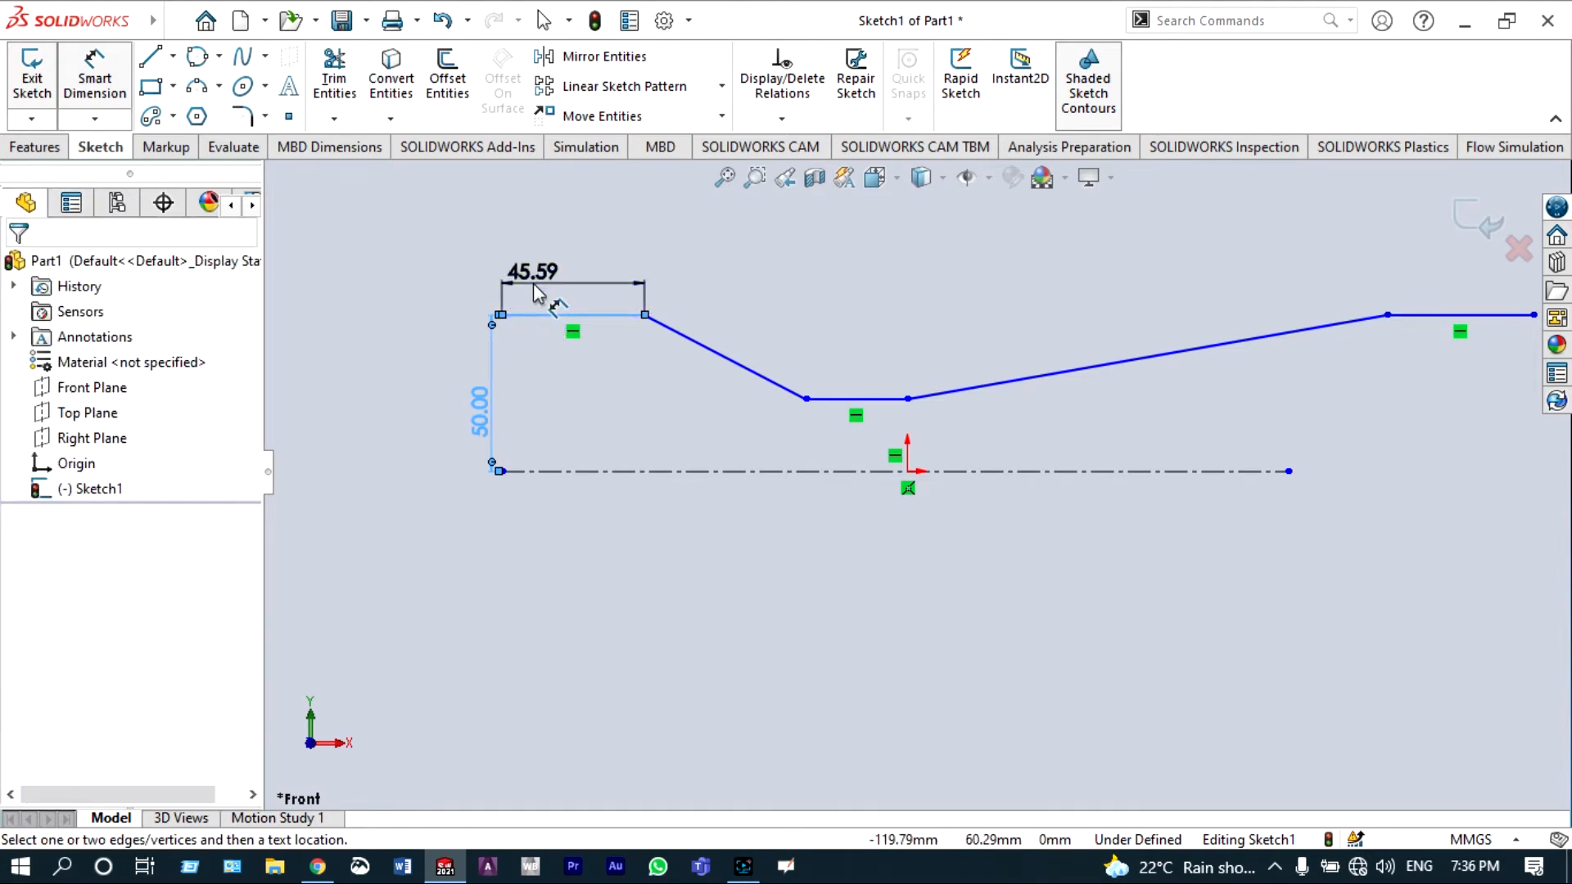
pyautogui.write('1')
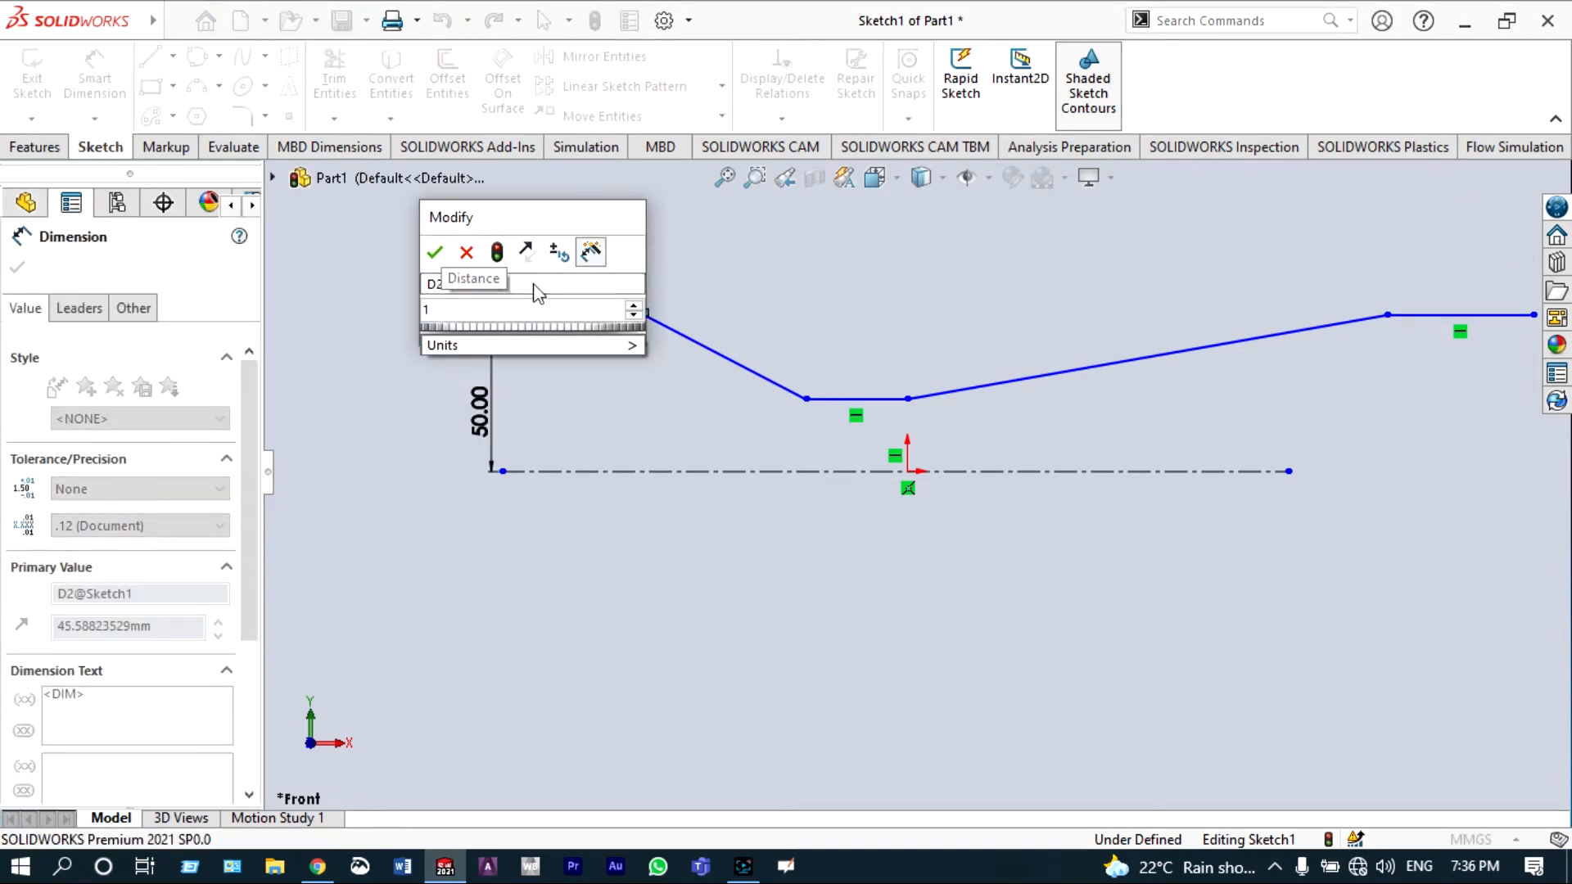
pyautogui.write('00')
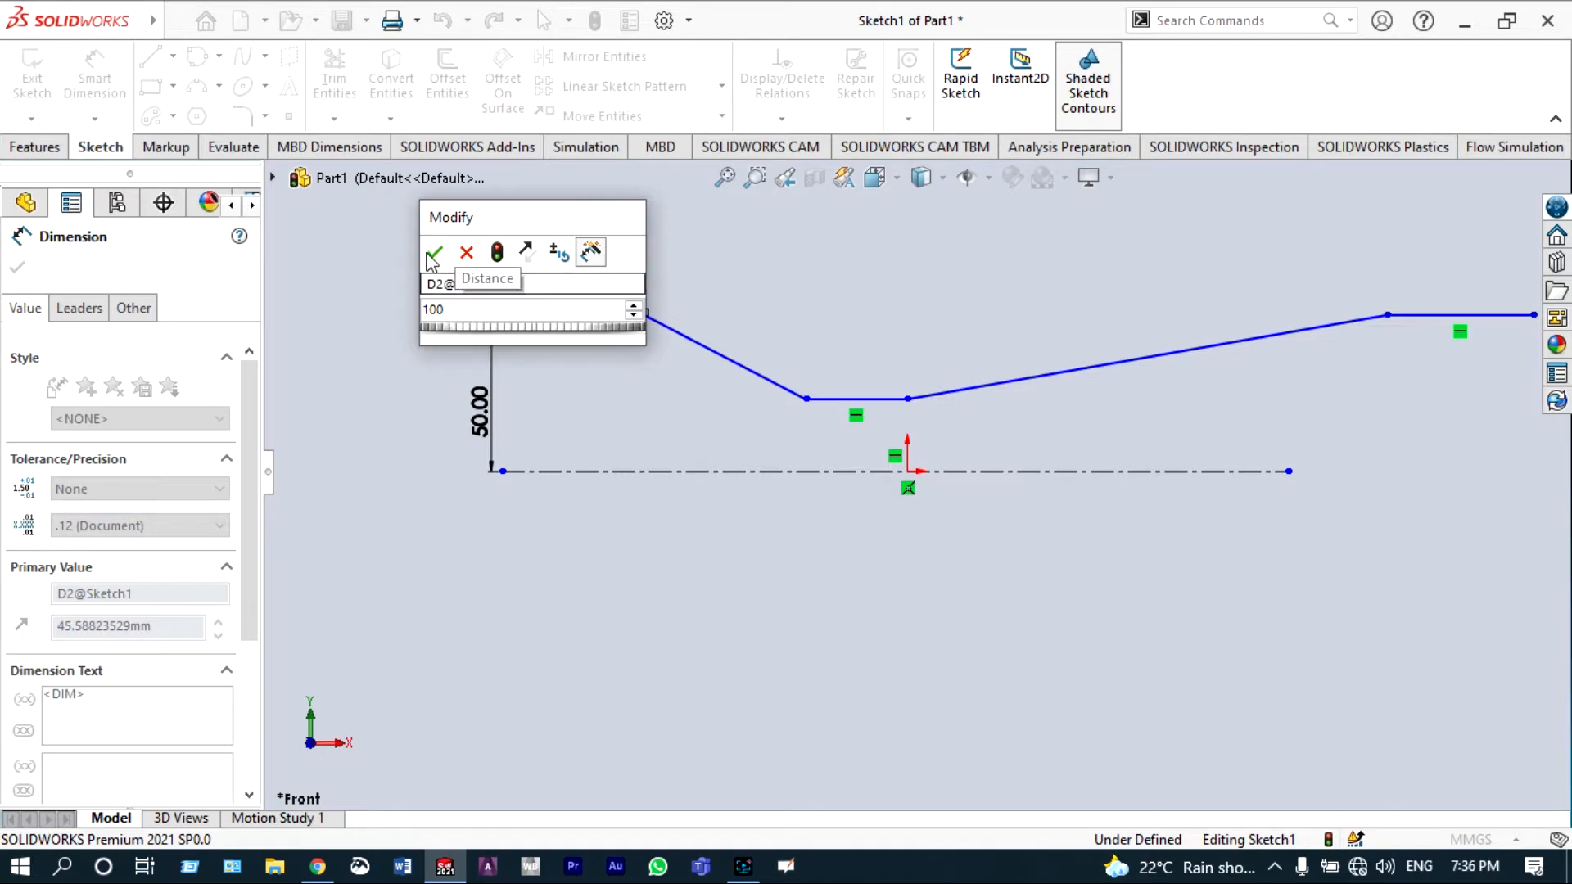
pyautogui.click(429, 252)
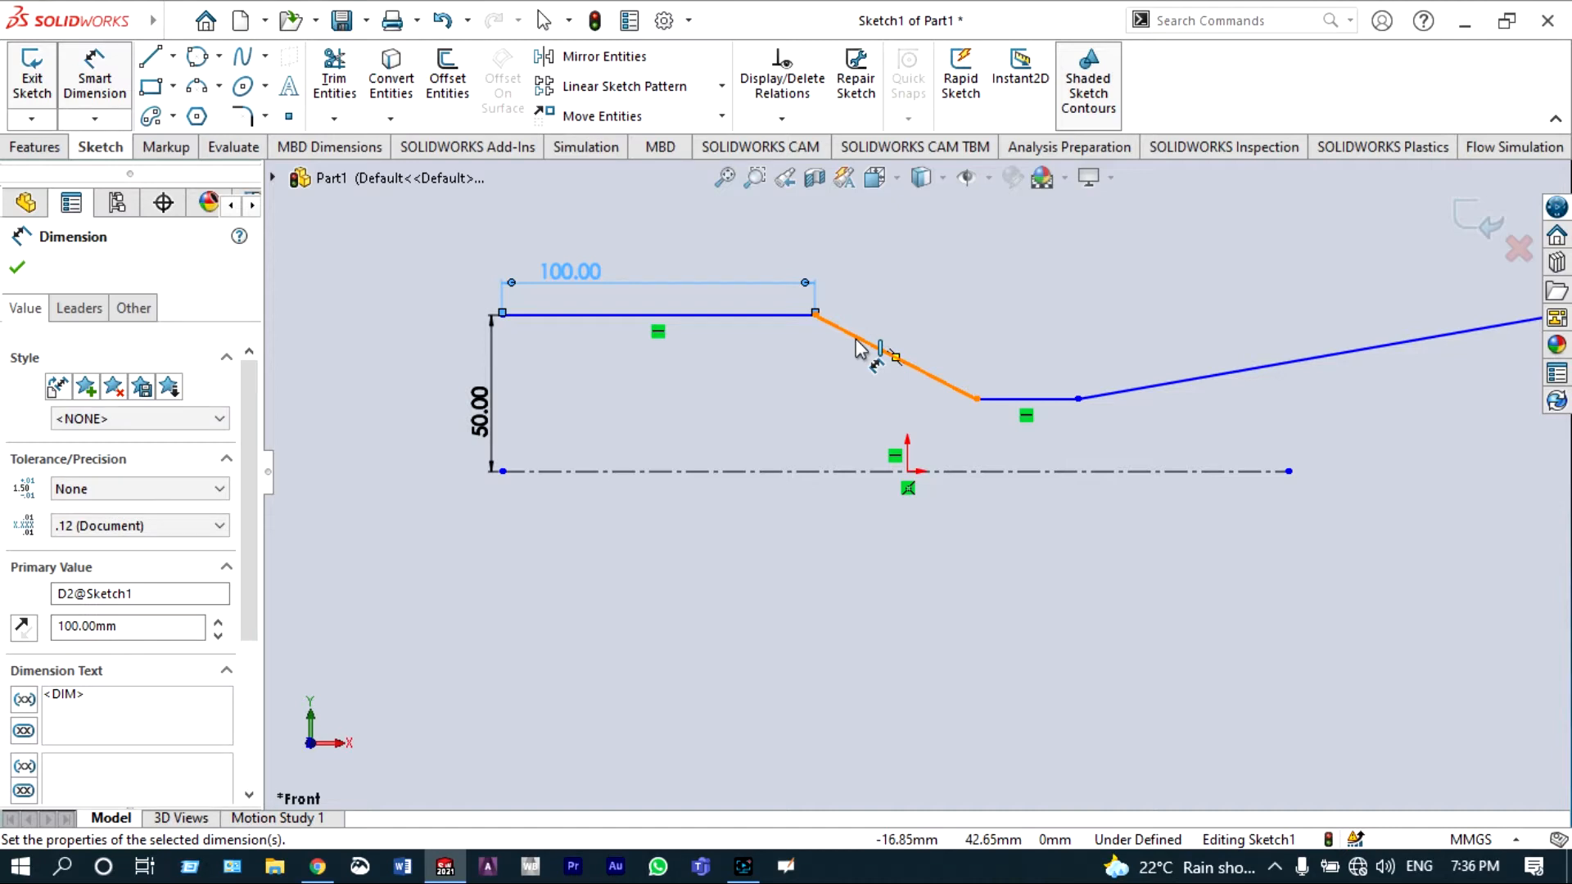
# Step: Dimension the angle between the centerline and the downward-sloping line as 15°
pyautogui.click(862, 472)
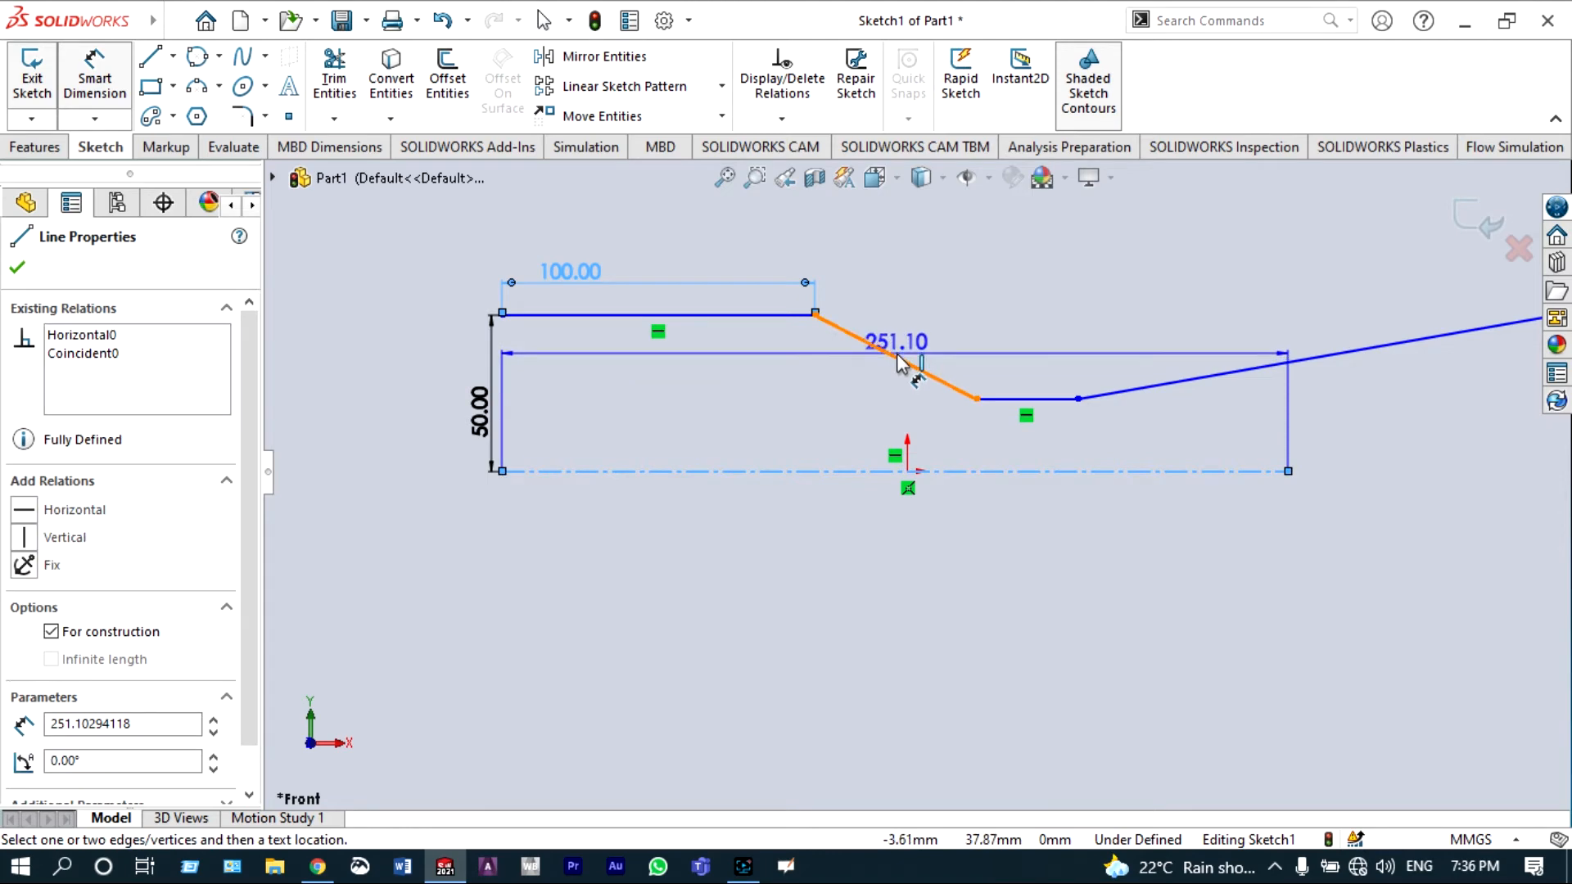
pyautogui.click(914, 374)
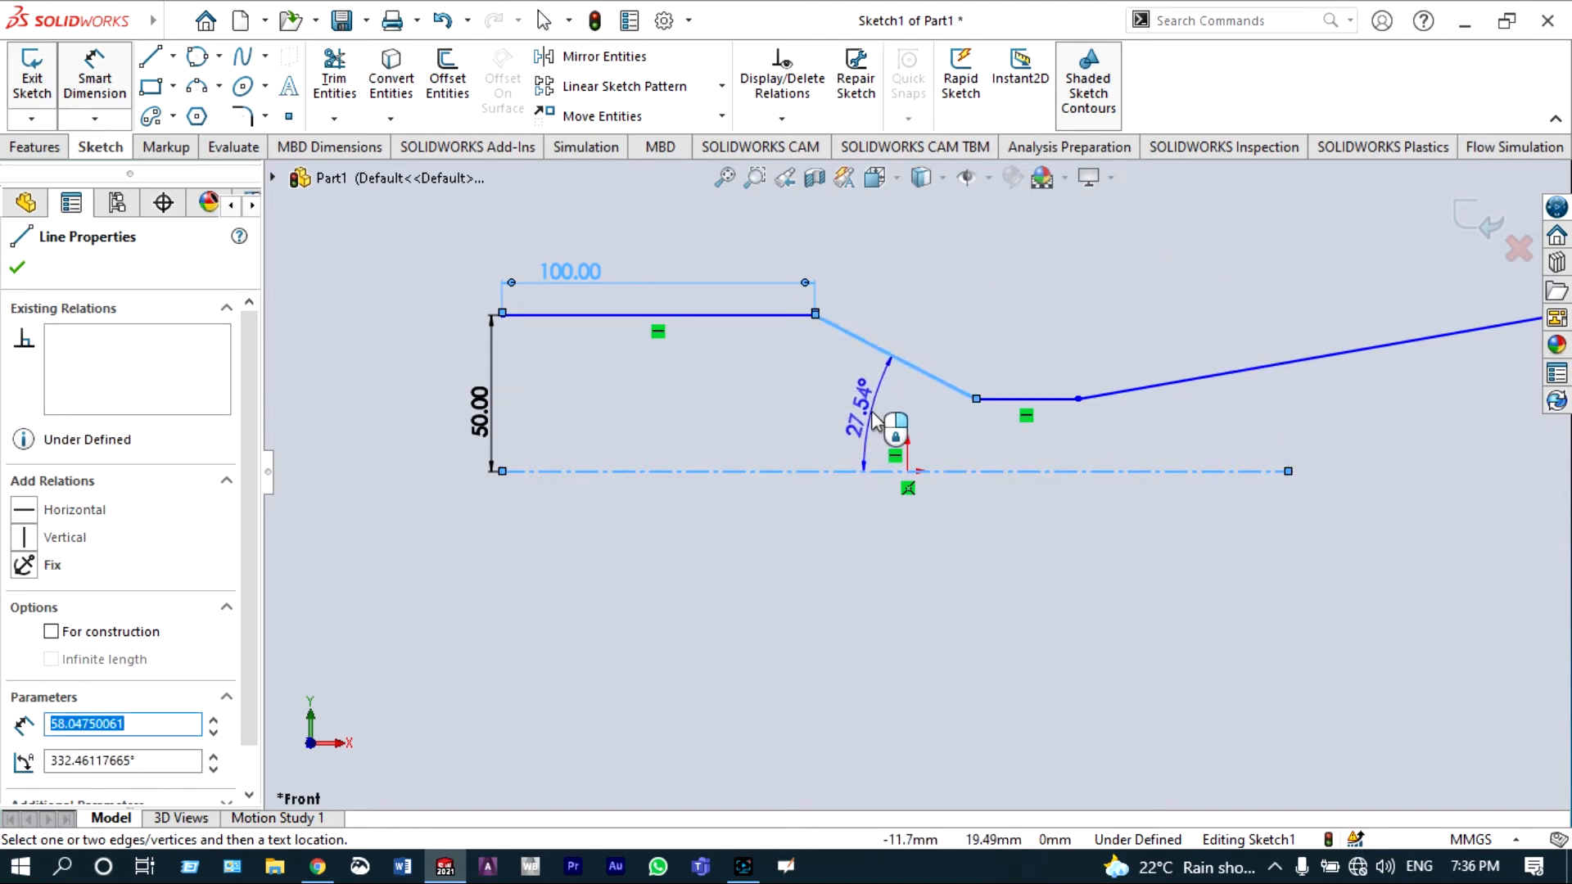
pyautogui.click(872, 412)
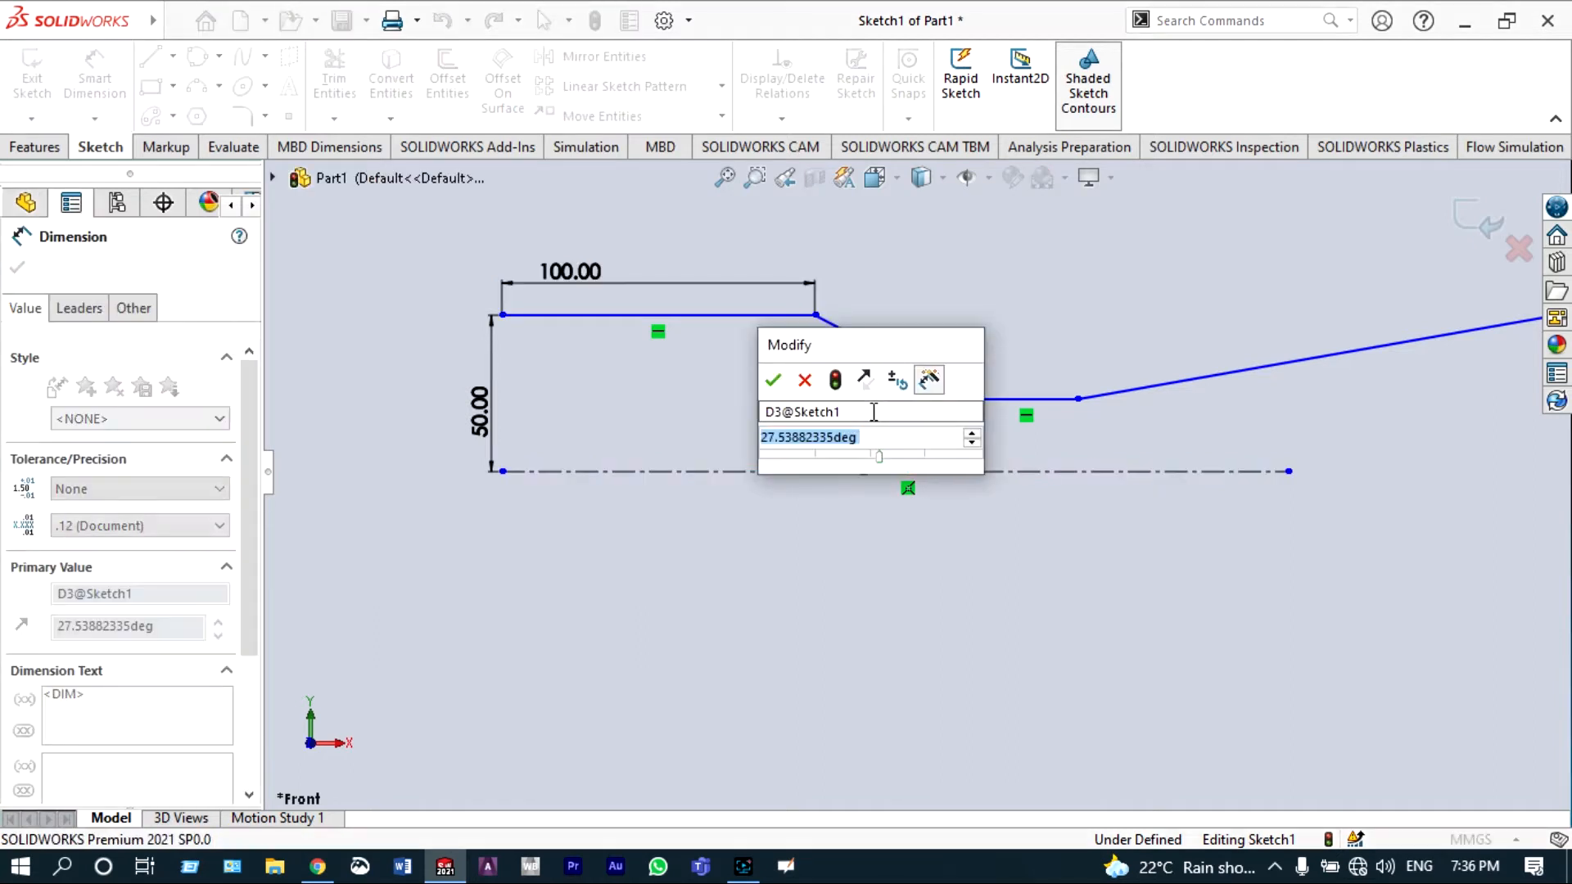
pyautogui.write('15')
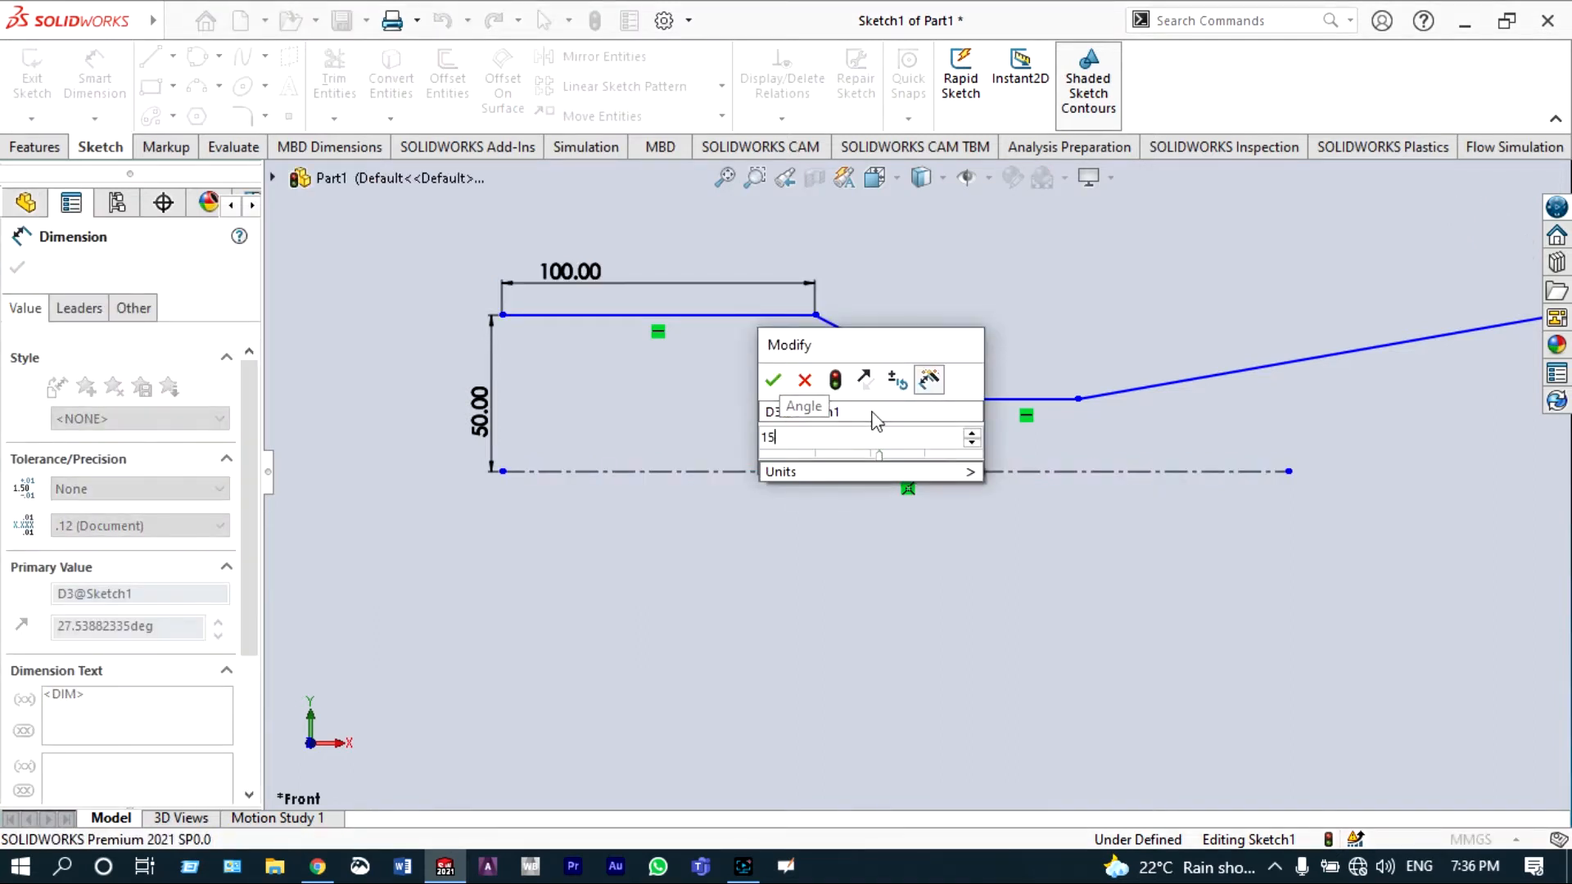
pyautogui.click(772, 381)
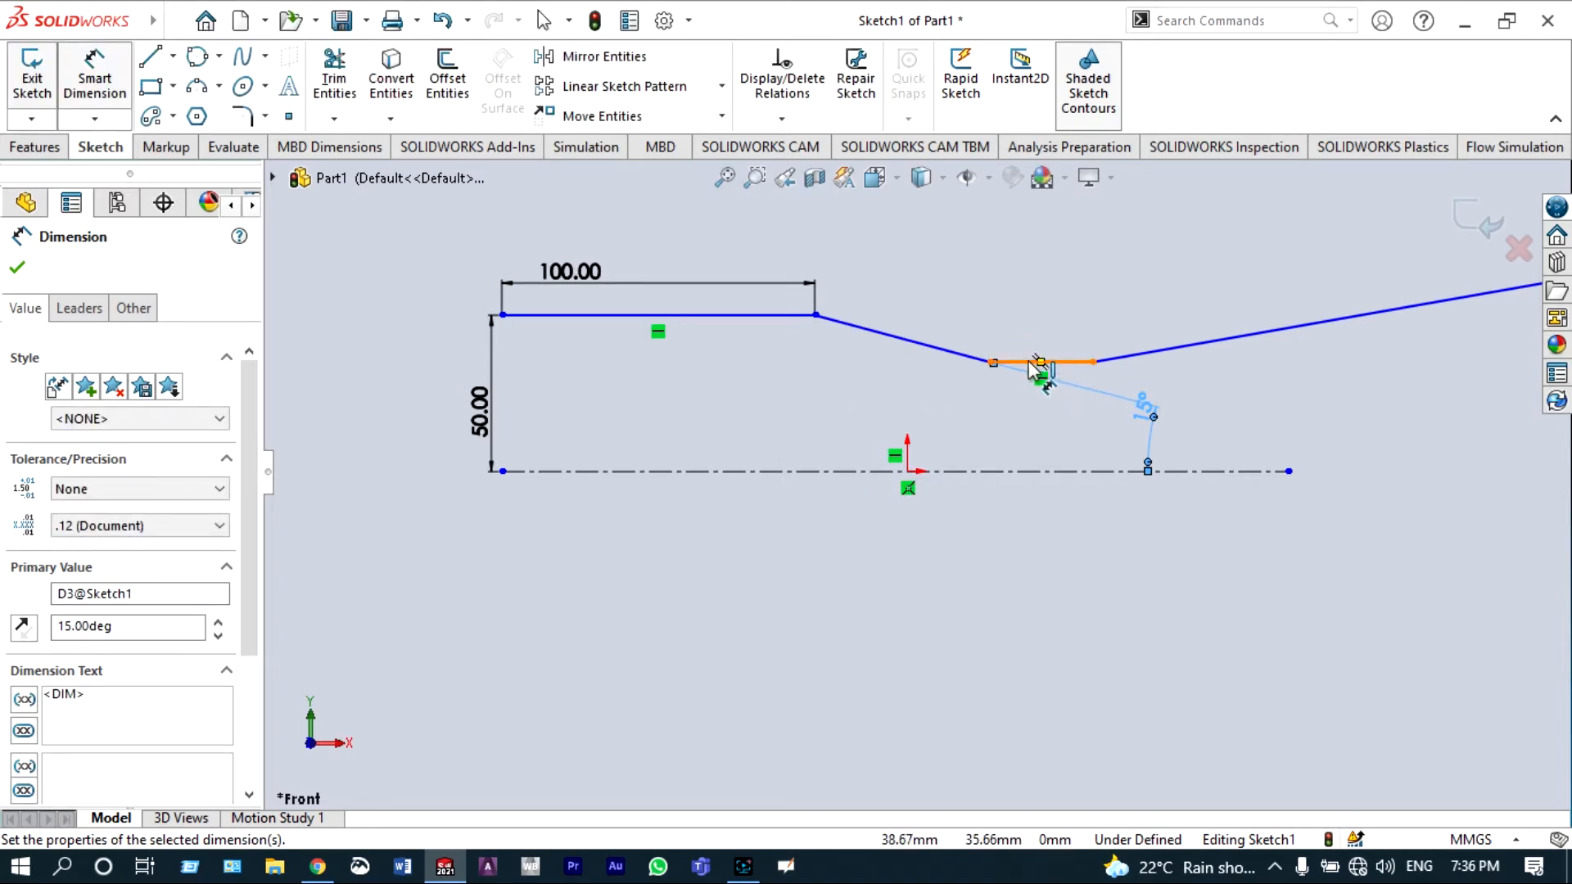
# Step: Dimension the short bottom horizontal line as 25 mm long and 25 mm above the centerline
pyautogui.click(1020, 363)
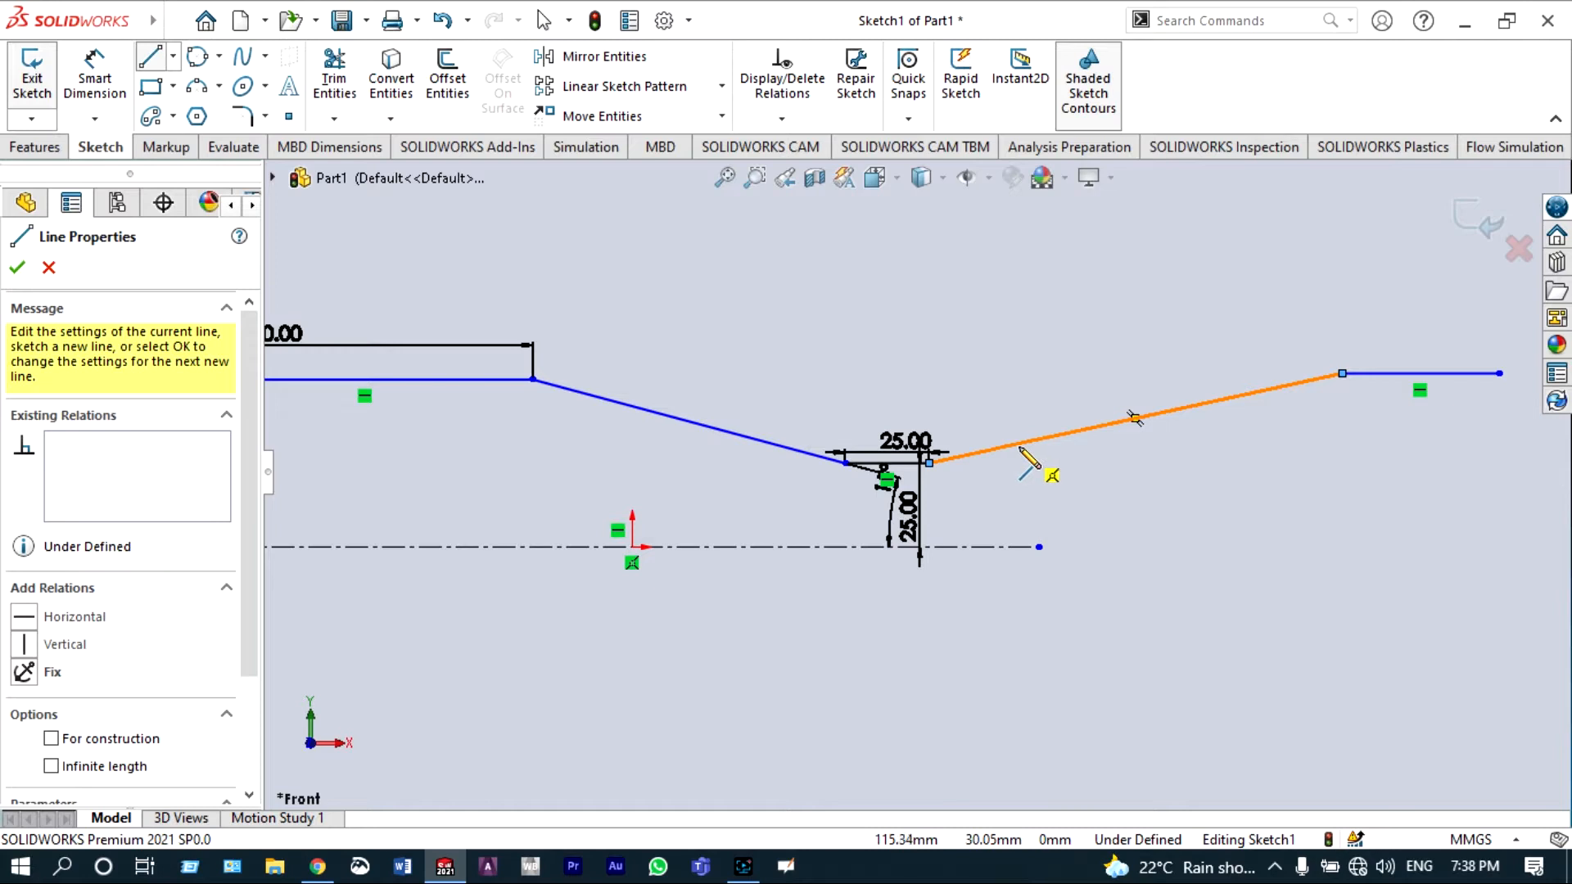
# Step: Dimension the angle between the centerline and the upward-sloping line as 5.5°
pyautogui.click(94, 69)
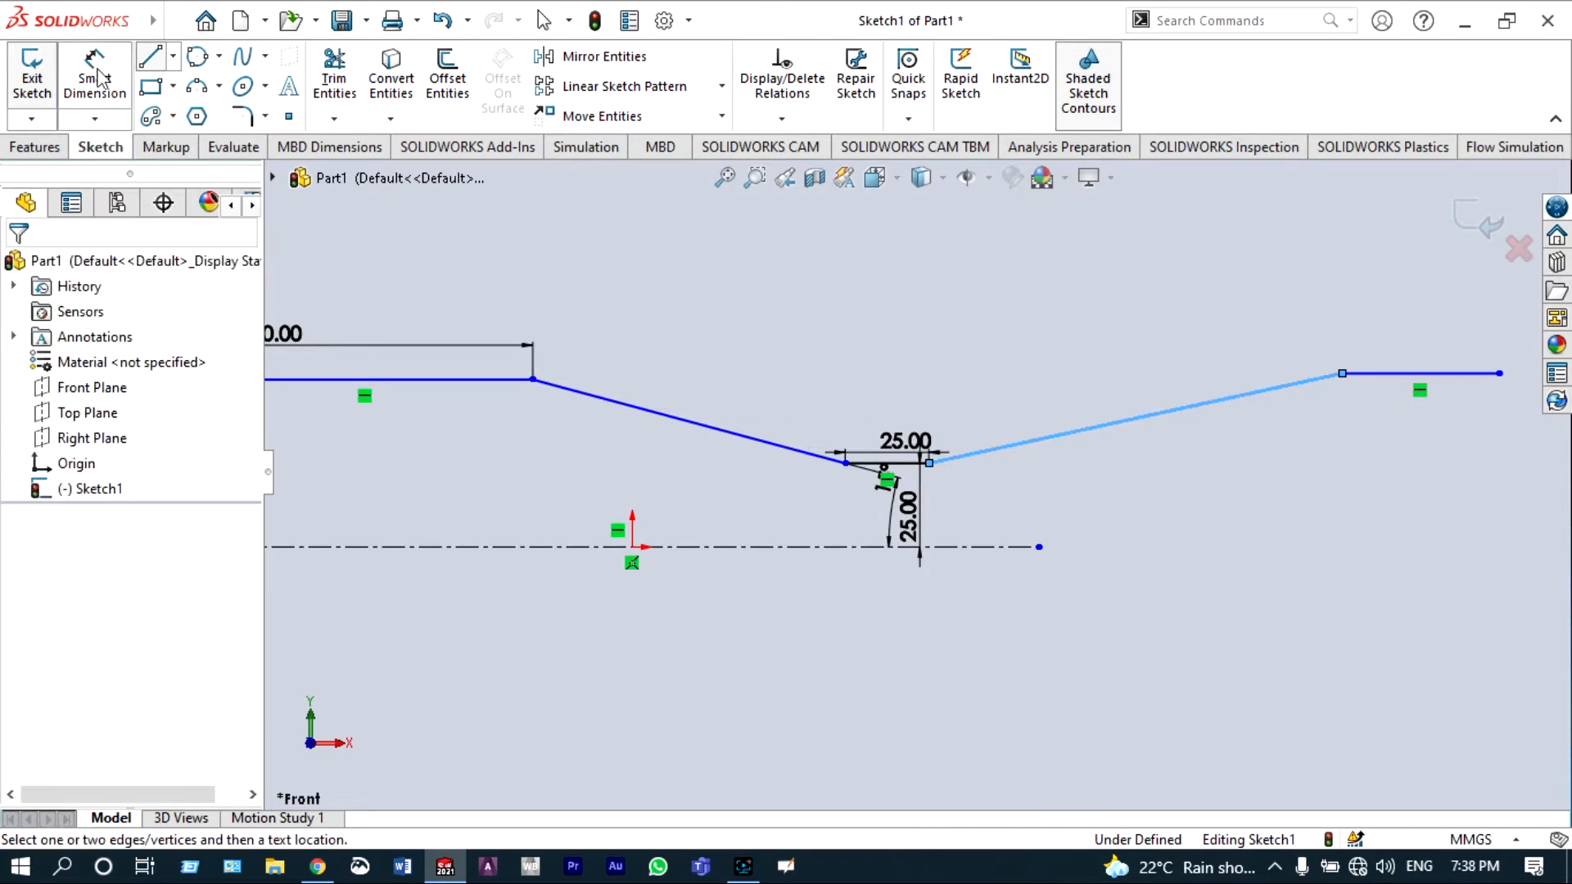
pyautogui.click(1033, 546)
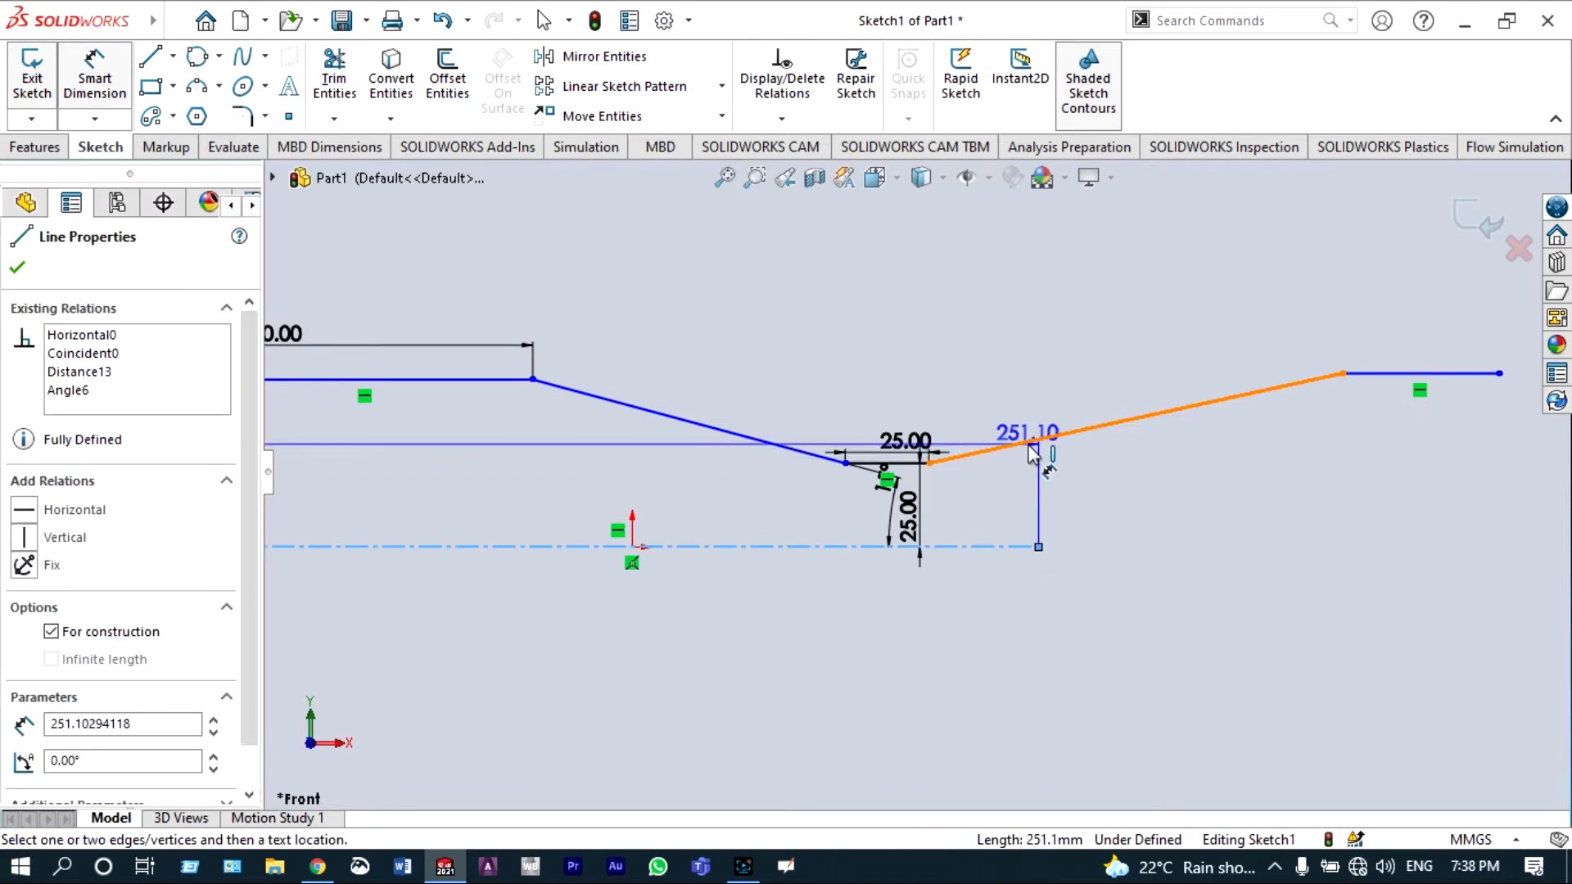
pyautogui.click(1052, 435)
pyautogui.click(1105, 483)
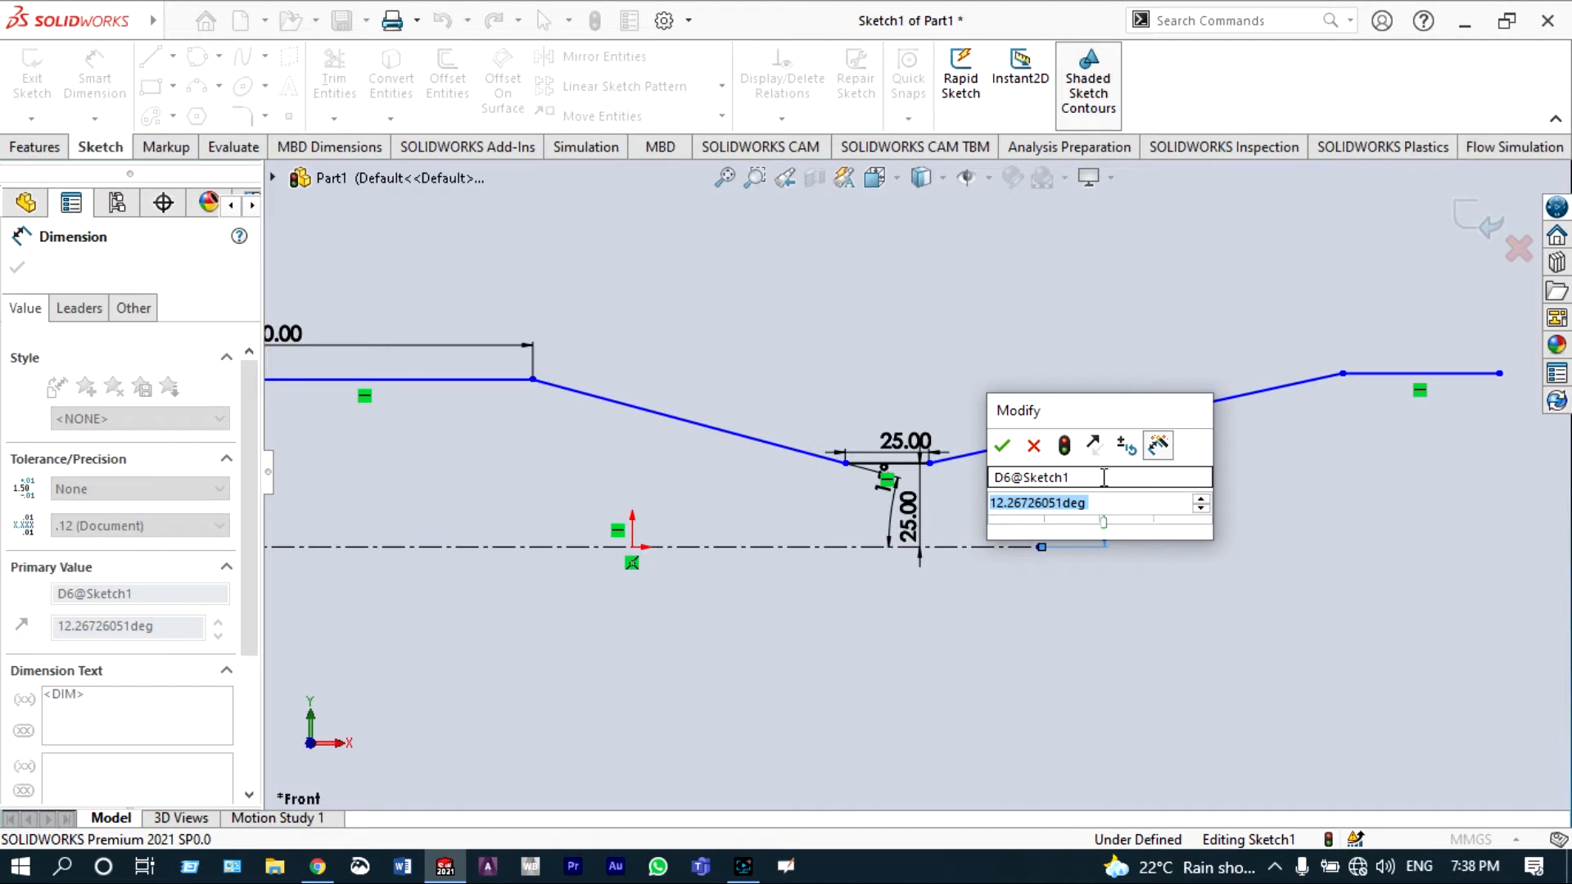
pyautogui.write('5.')
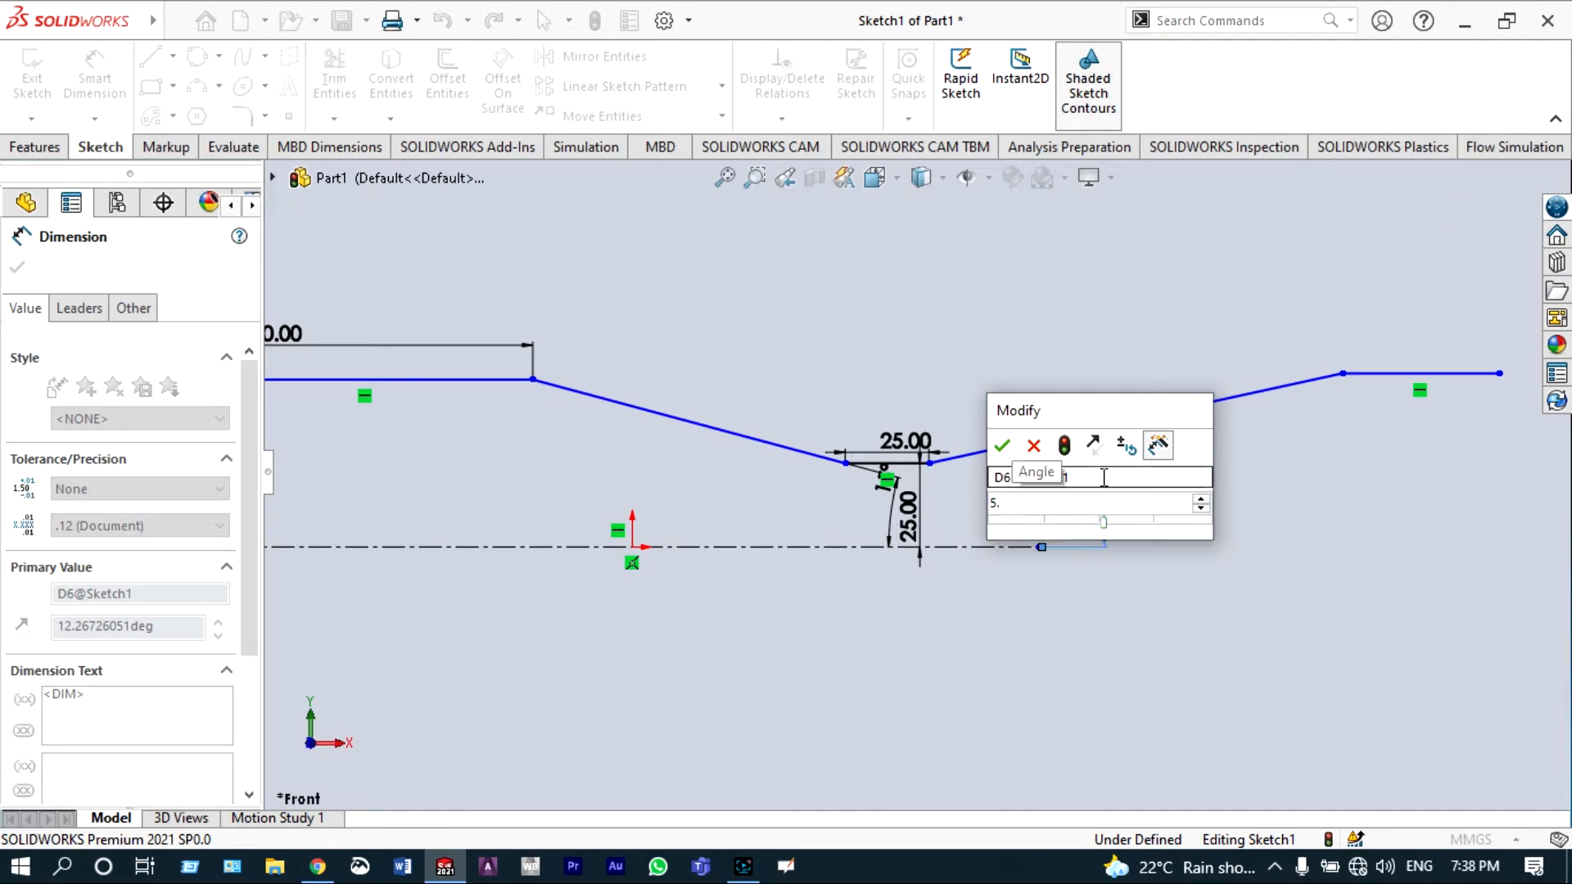
pyautogui.write('5')
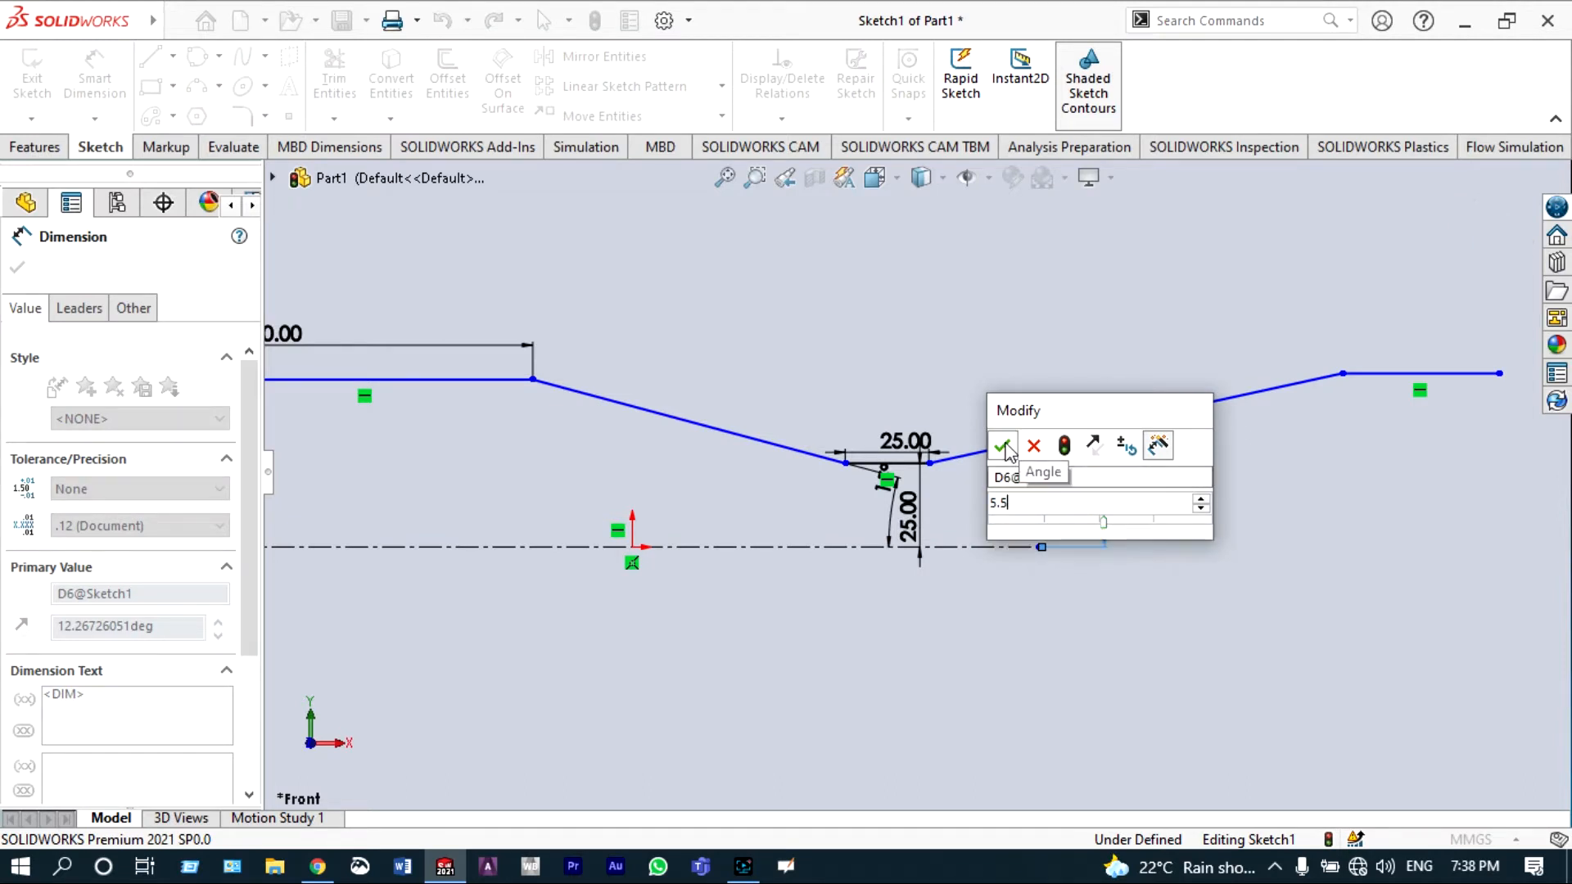
pyautogui.click(1004, 446)
pyautogui.press('f')
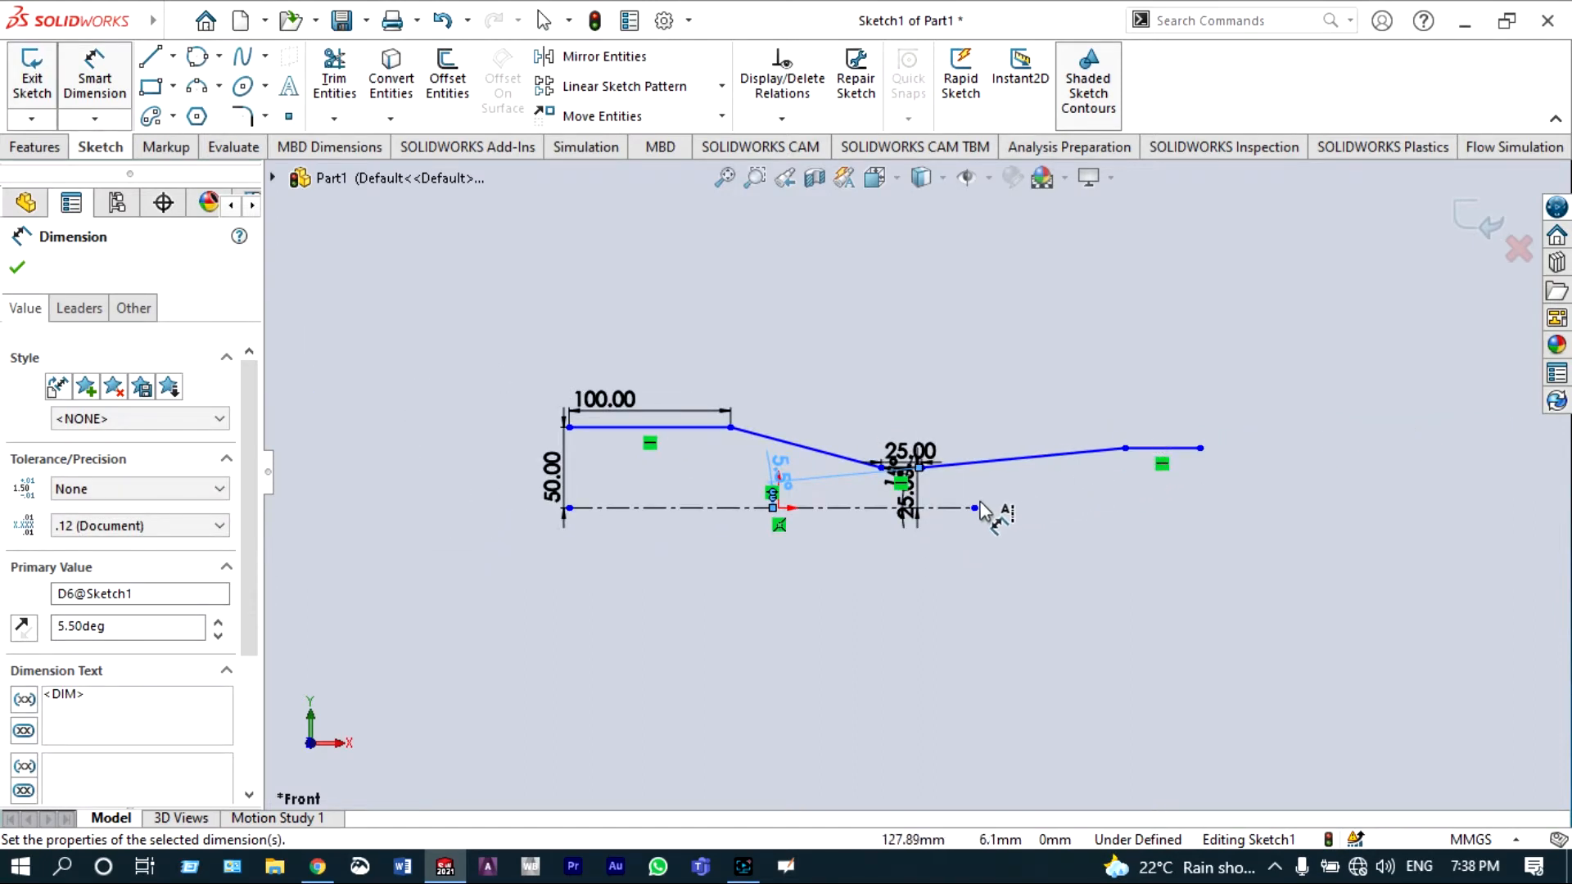
pyautogui.click(1069, 487)
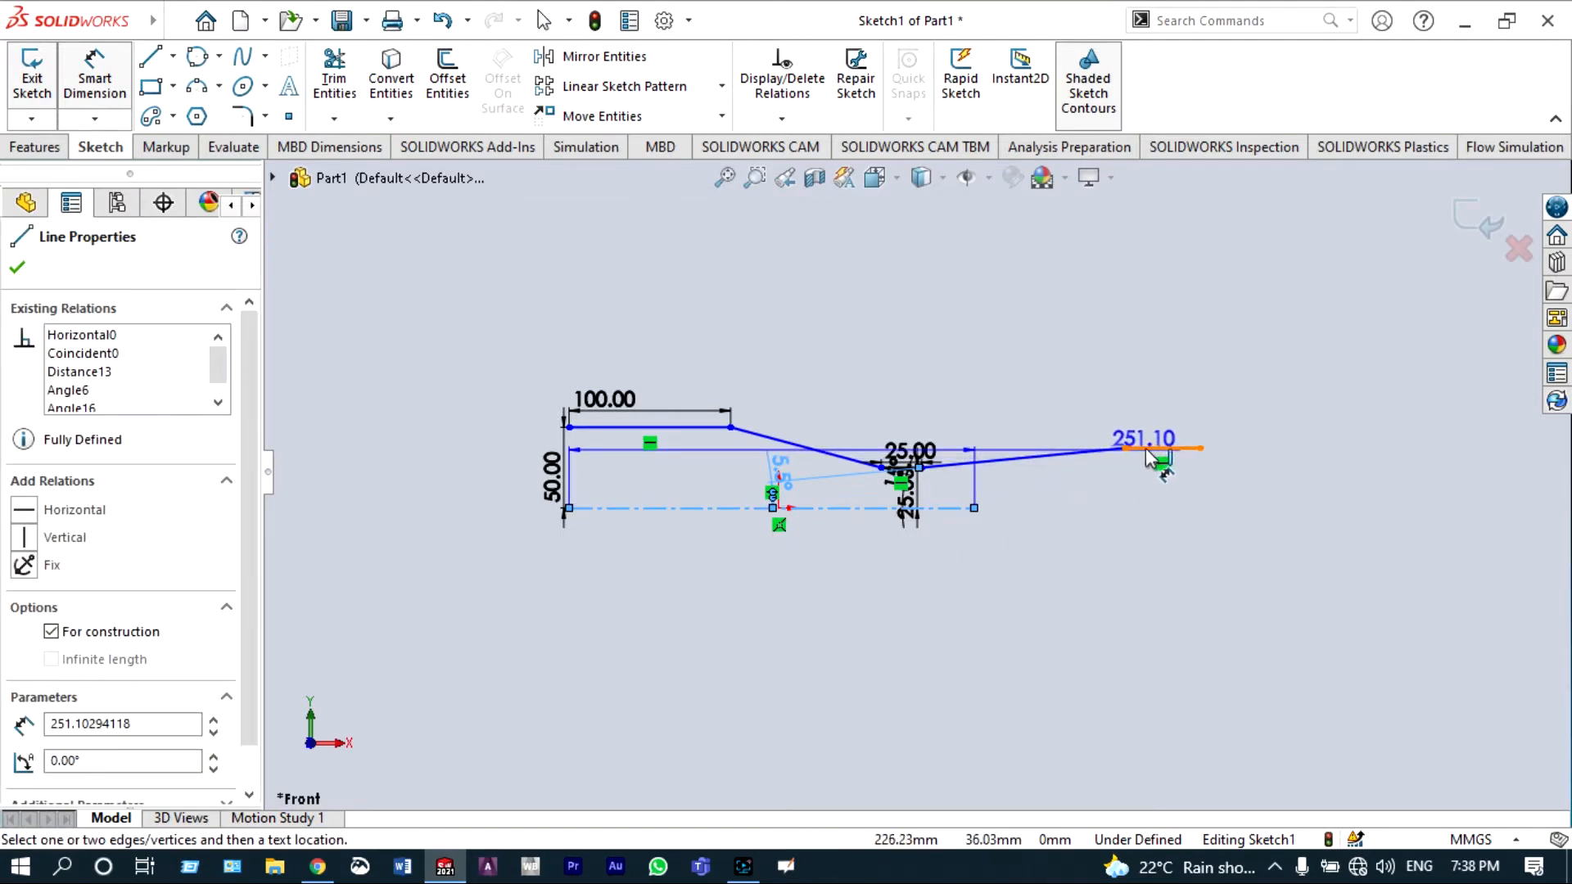
pyautogui.click(1166, 449)
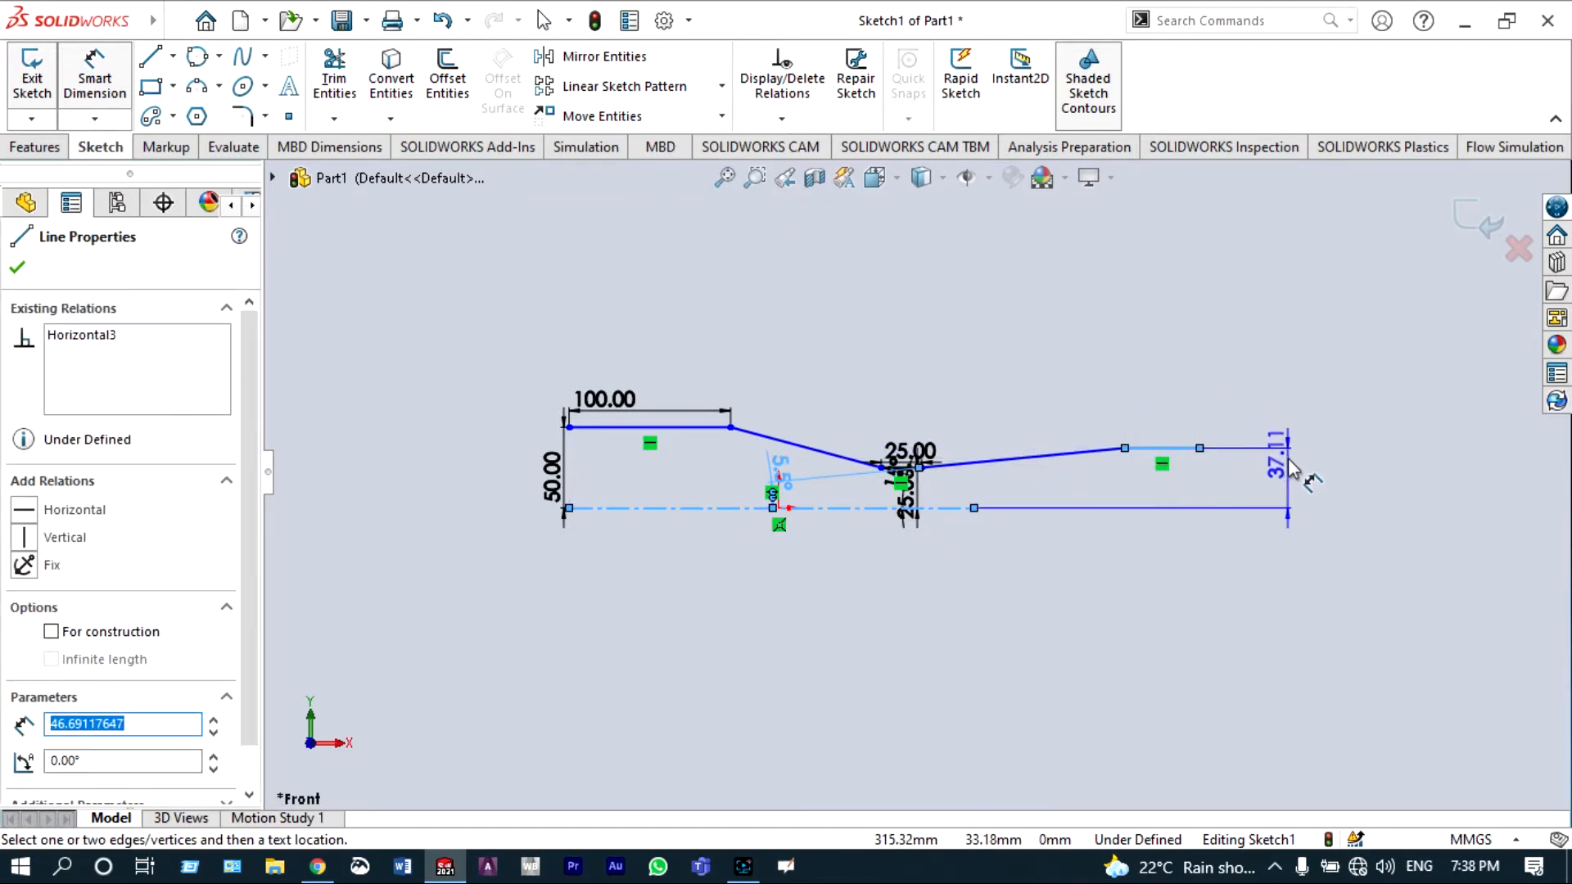
pyautogui.press('Escape')
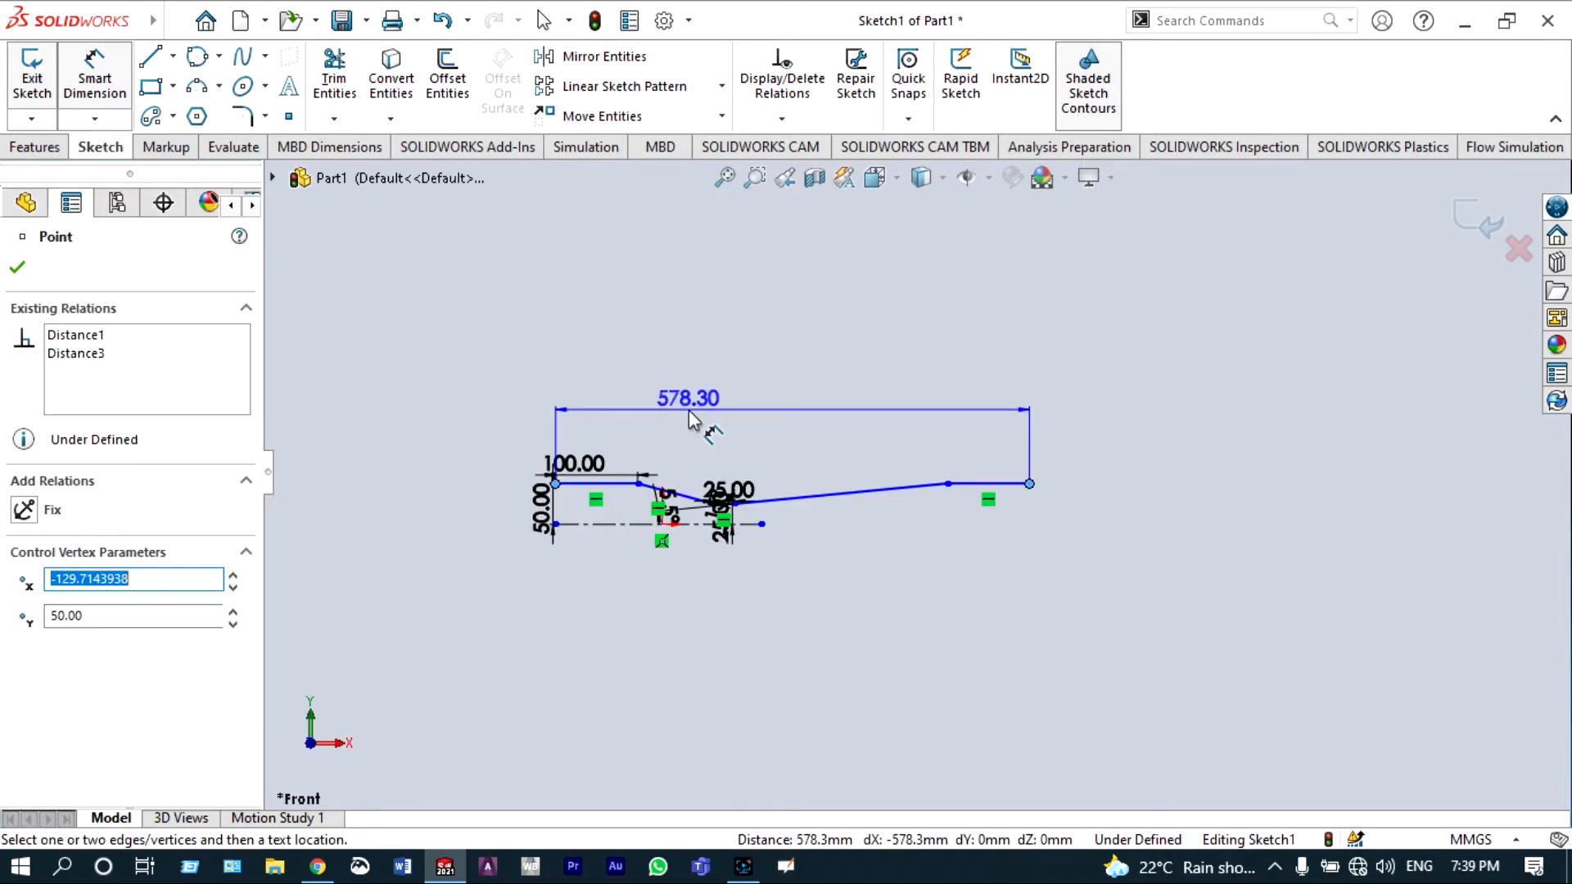
# Step: Dimension the profile's overall horizontal length as 550 mm
pyautogui.click(697, 418)
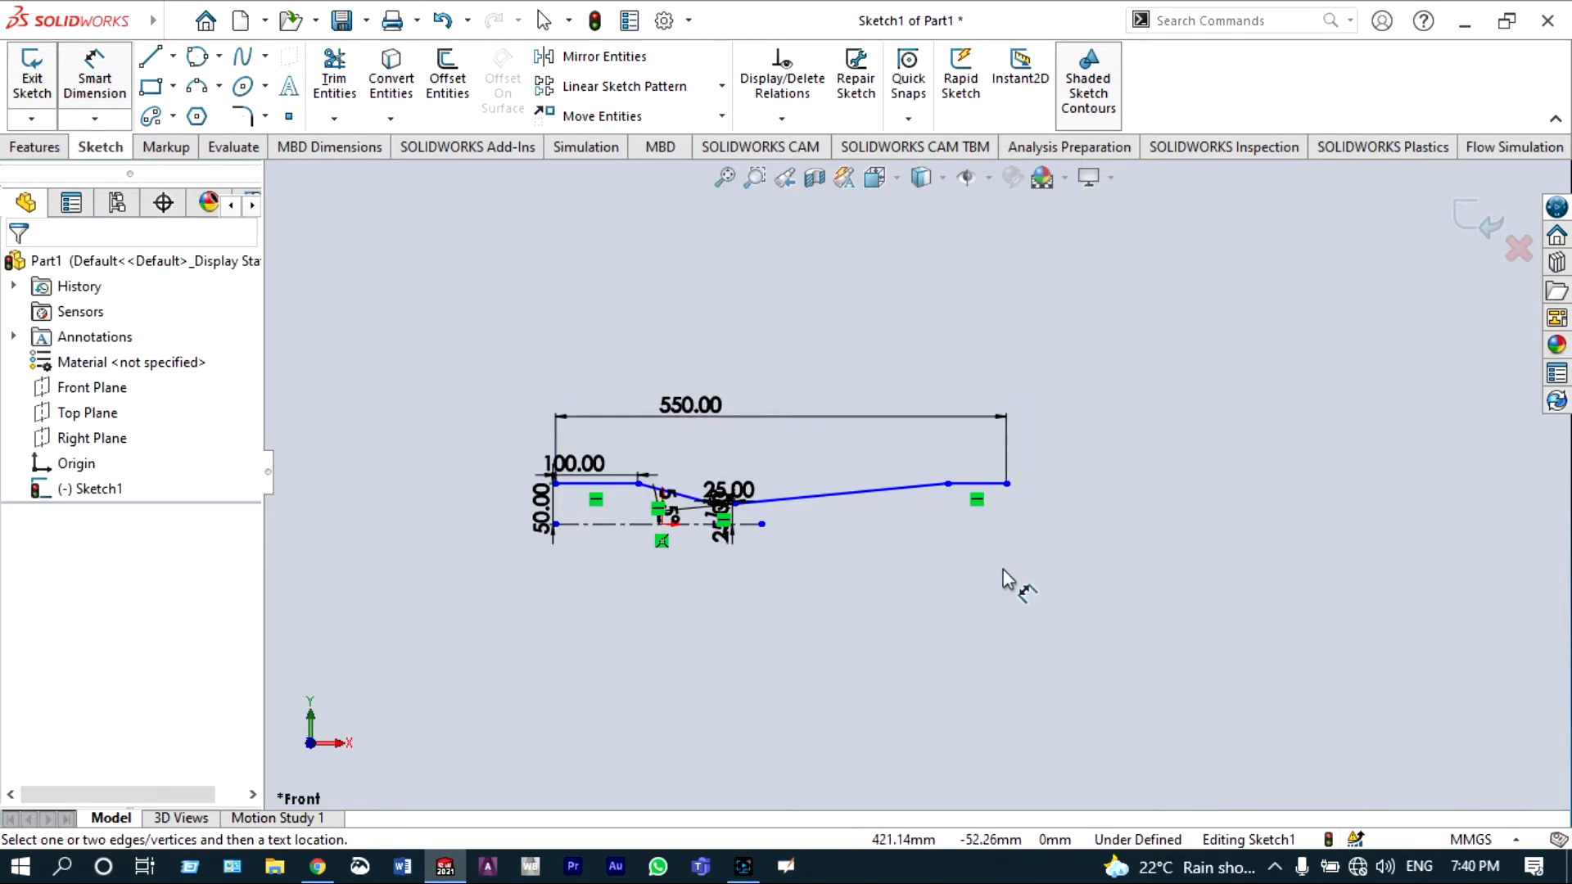
pyautogui.scroll(-2, 983, 571)
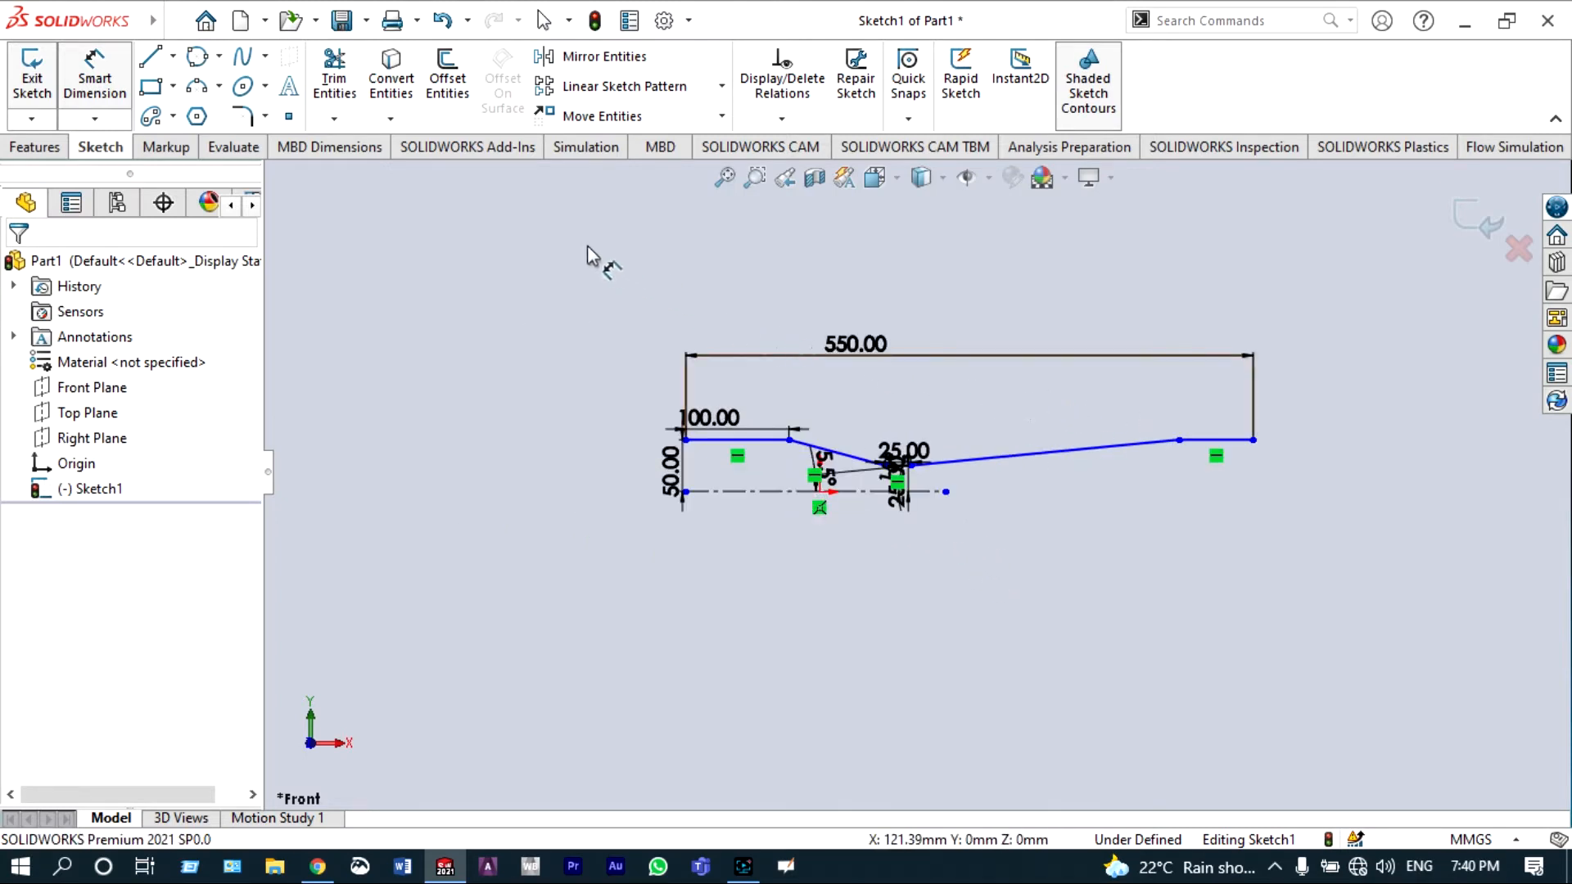
# Step: Offset the whole line chain of the profile by 10 mm with Offset Entities
pyautogui.click(456, 97)
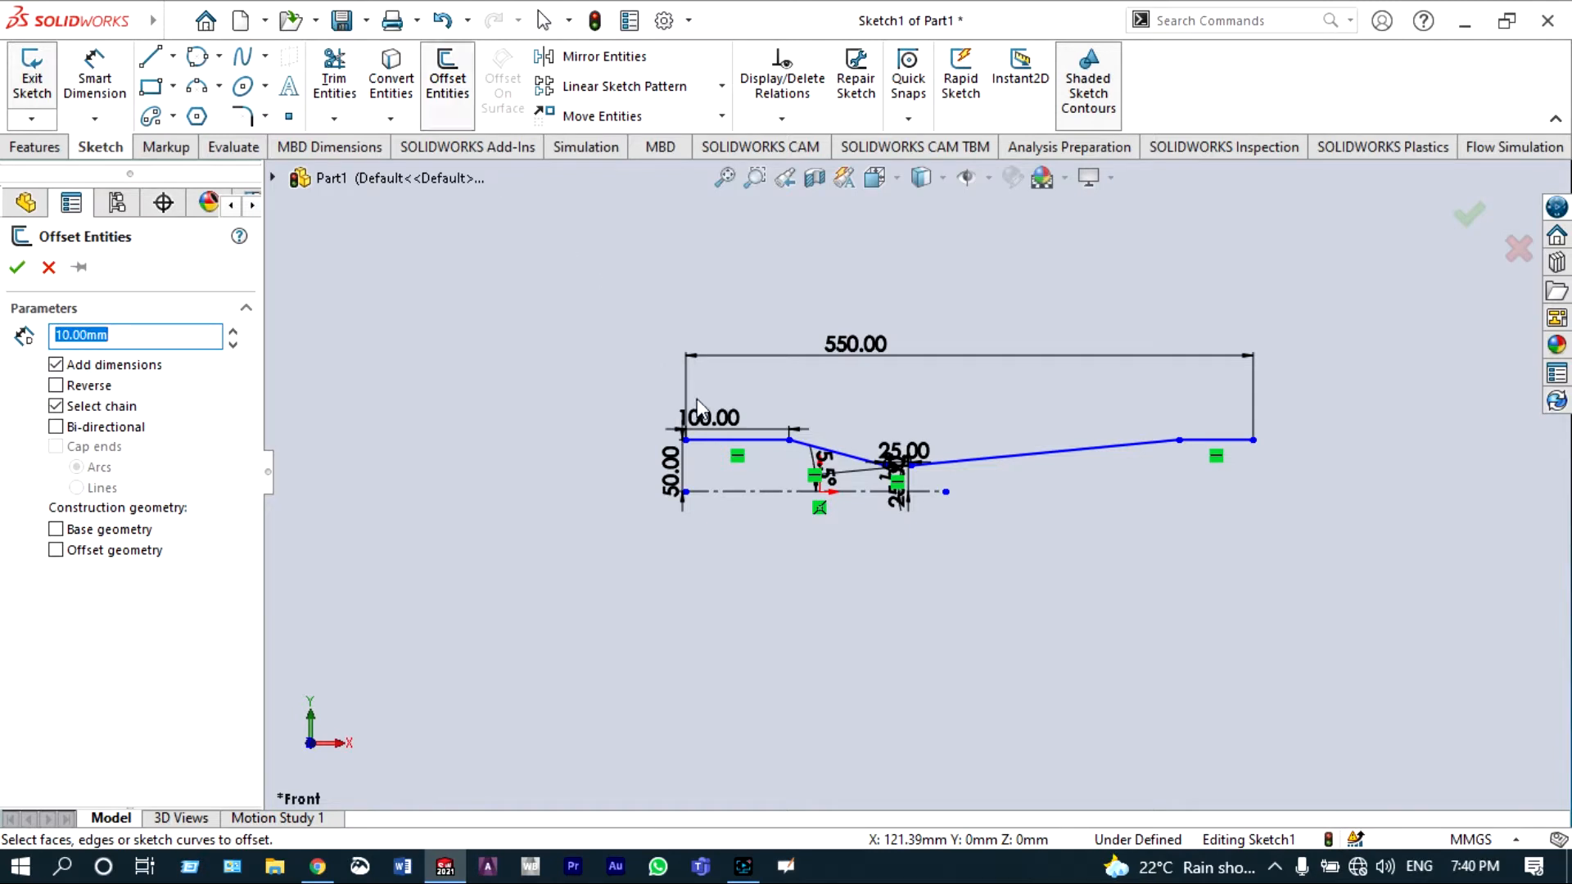
pyautogui.click(714, 446)
pyautogui.click(725, 395)
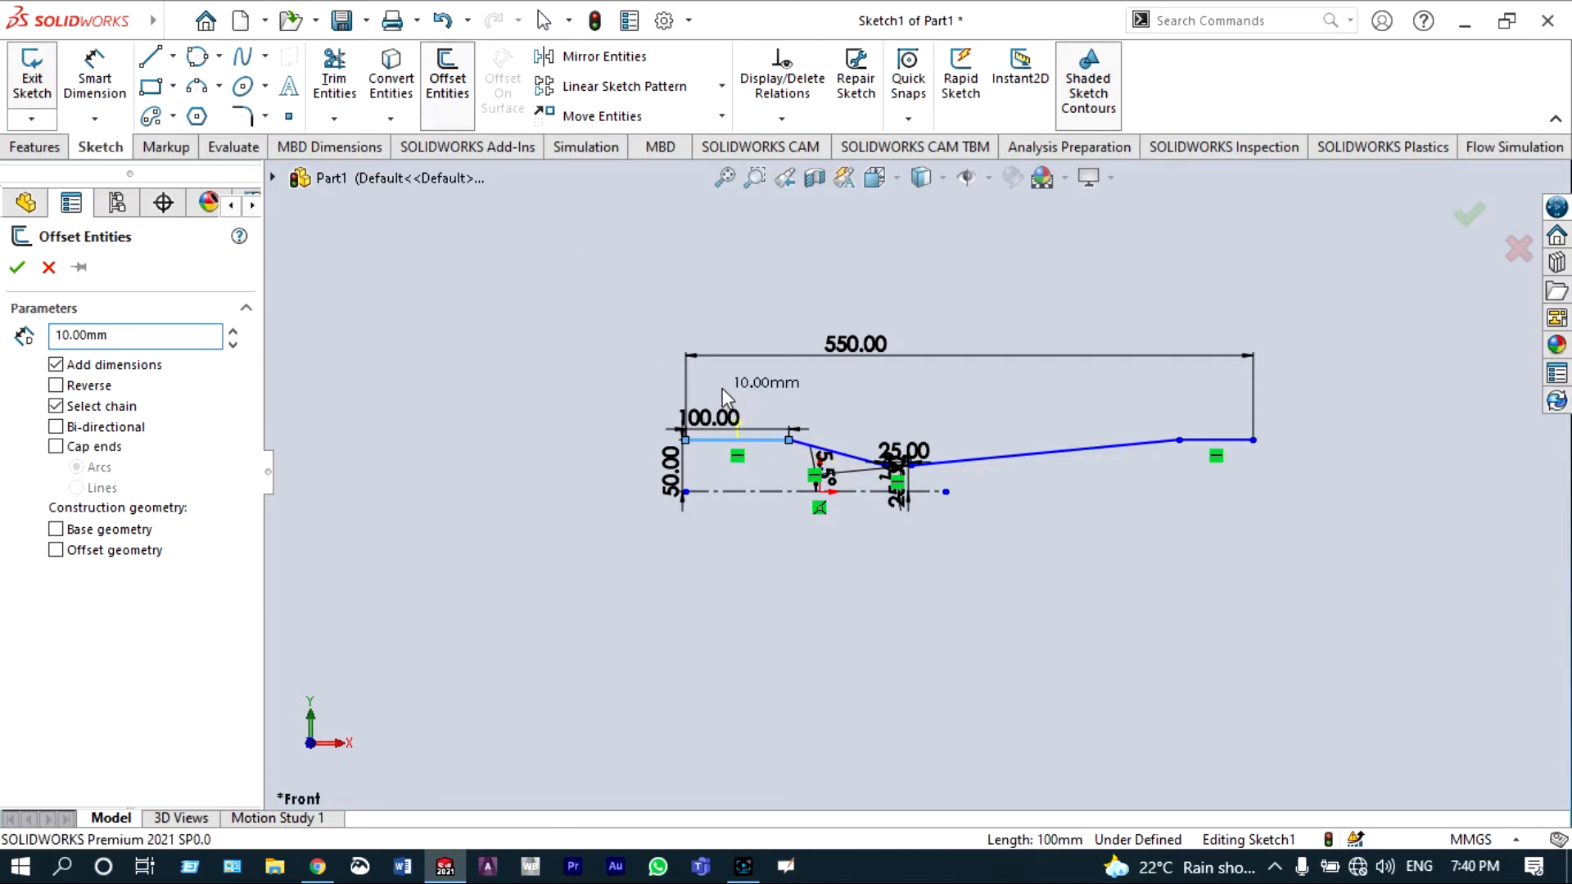
pyautogui.scroll(-5, 715, 473)
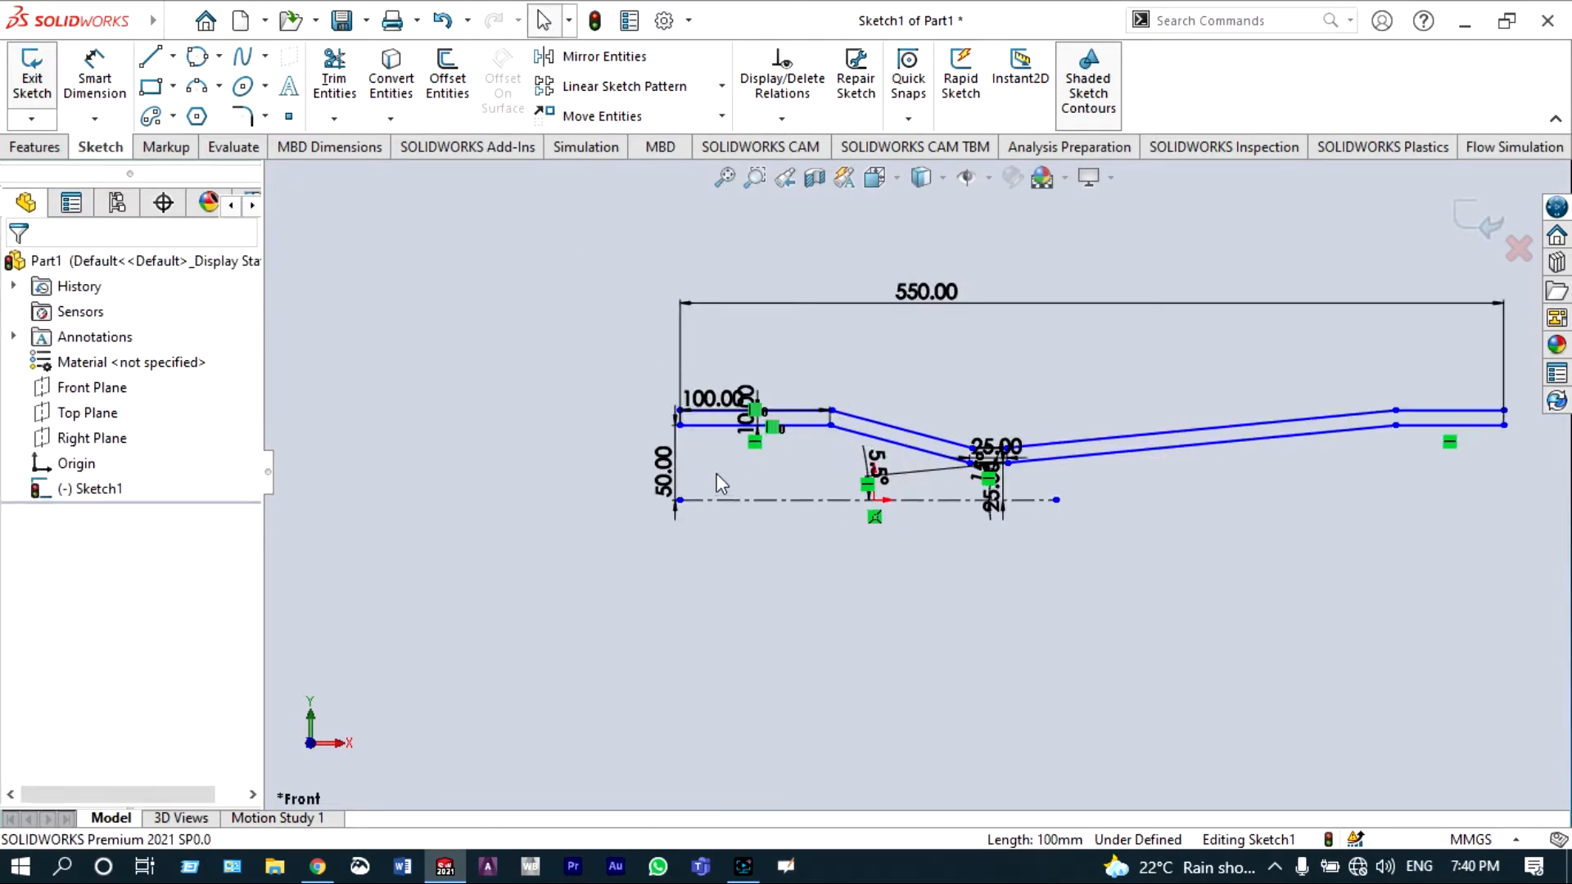
# Step: Set the offset distance dimension between the two chains to 5 mm
pyautogui.scroll(-4, 778, 377)
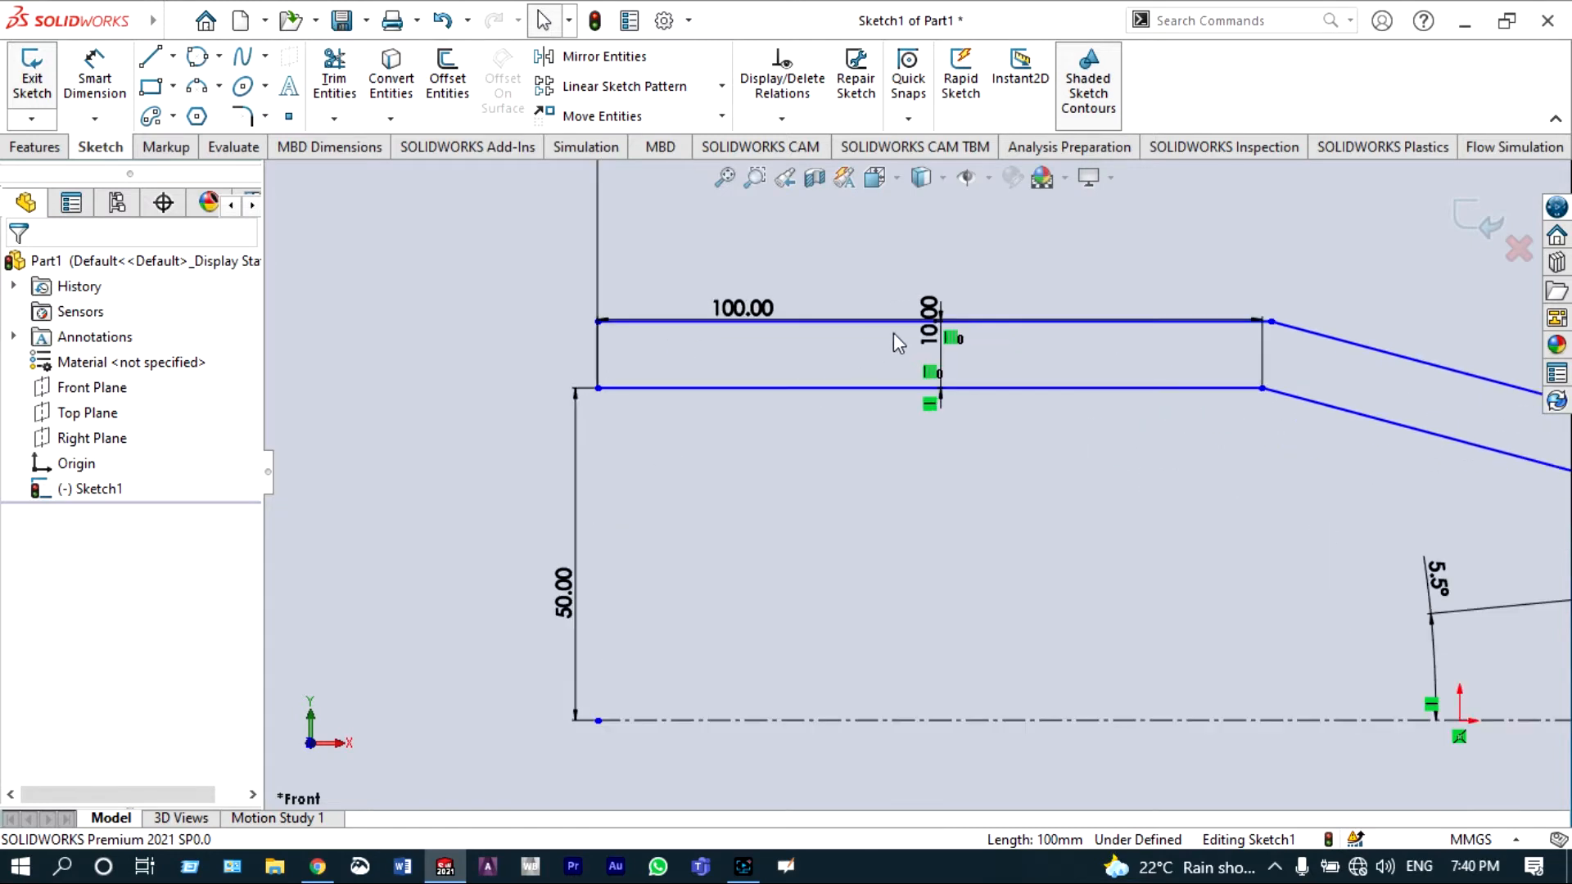
pyautogui.click(939, 337)
pyautogui.click(834, 304)
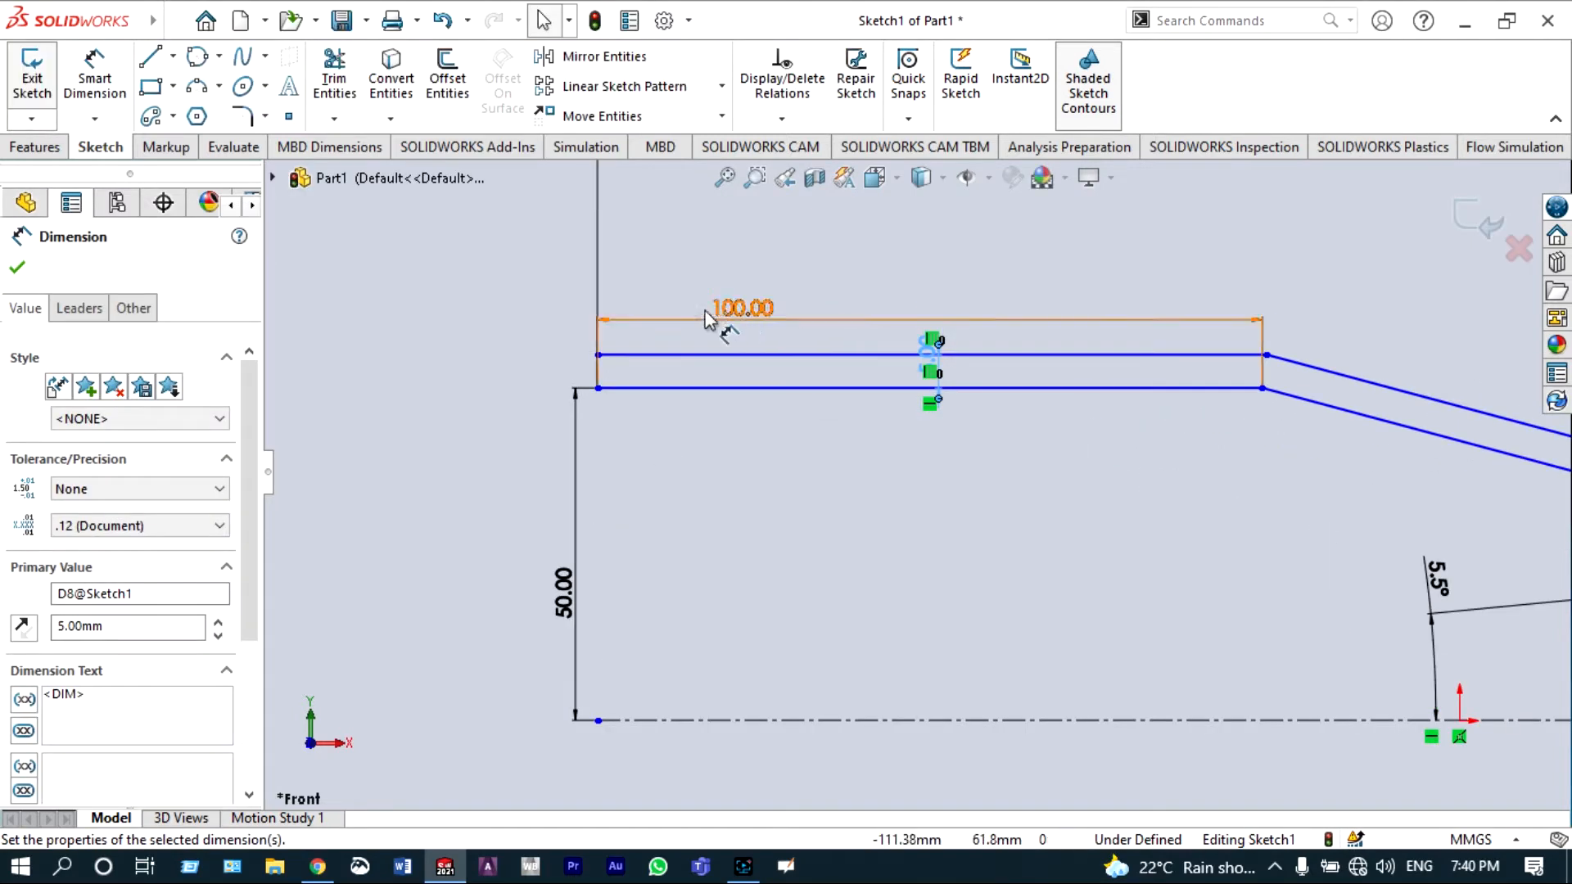
# Step: Close the left and right ends of the offset profile with short vertical lines joining both chains
pyautogui.press('l')
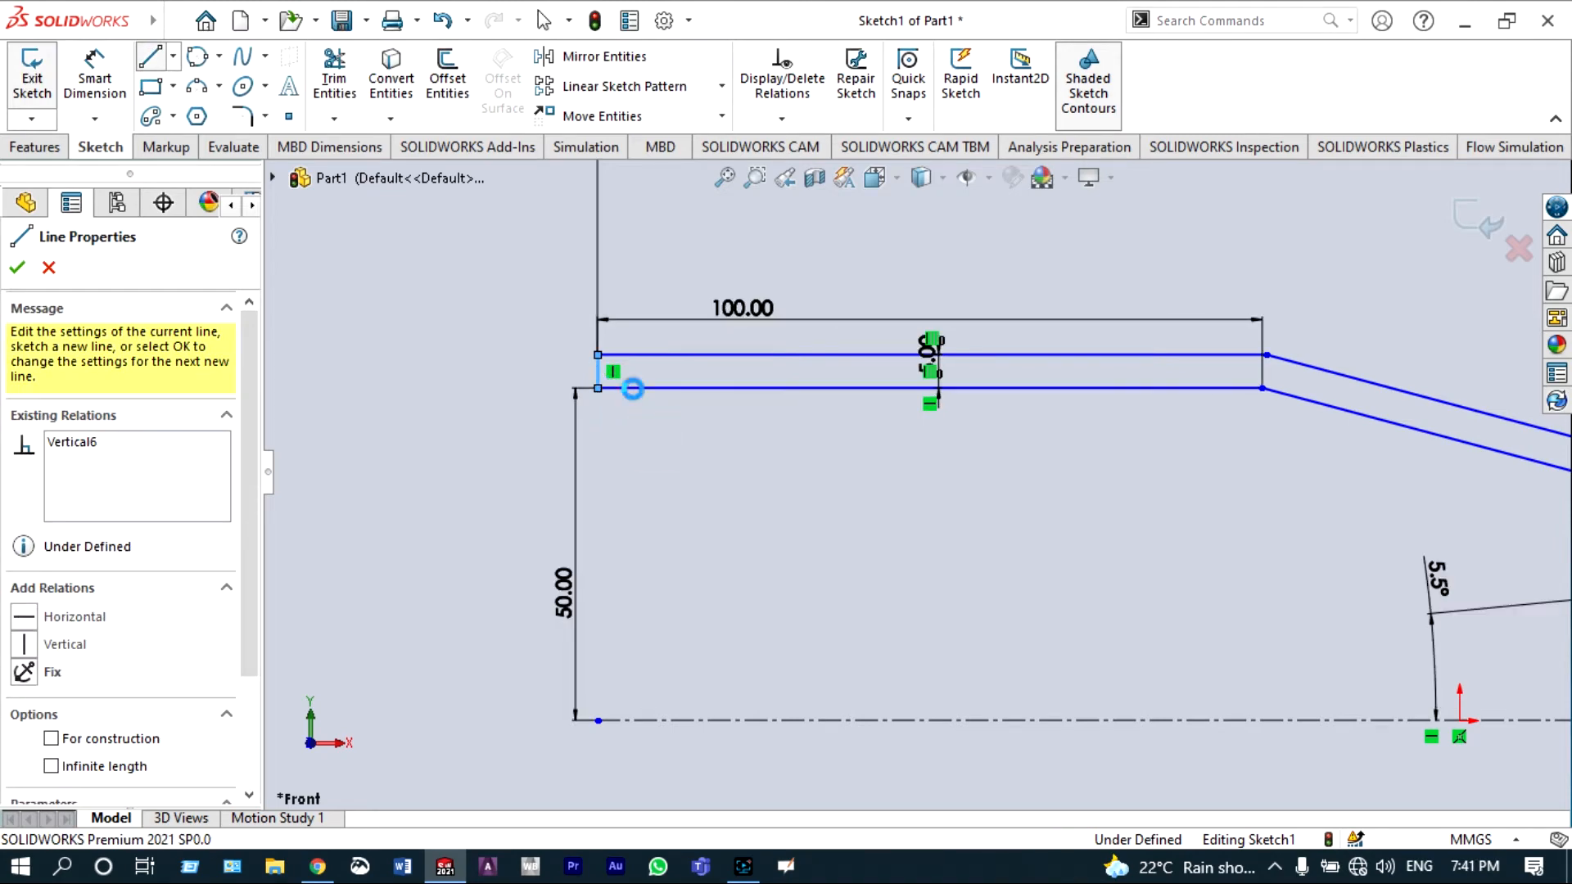
pyautogui.press('Escape')
pyautogui.press('f')
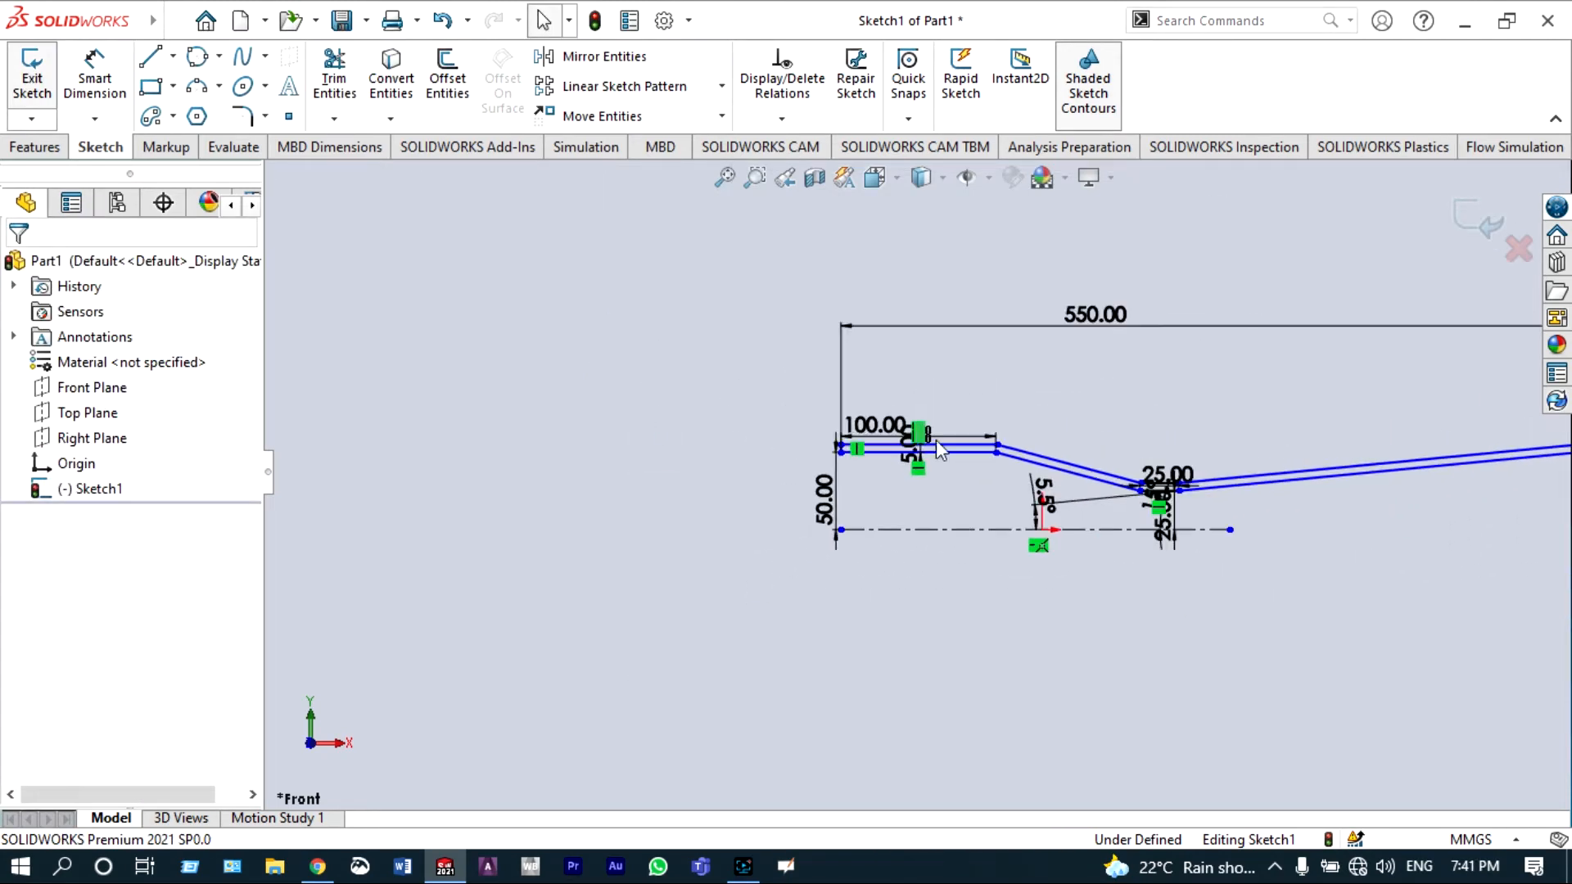
pyautogui.click(150, 56)
pyautogui.press('z')
pyautogui.scroll(-10, 1291, 491)
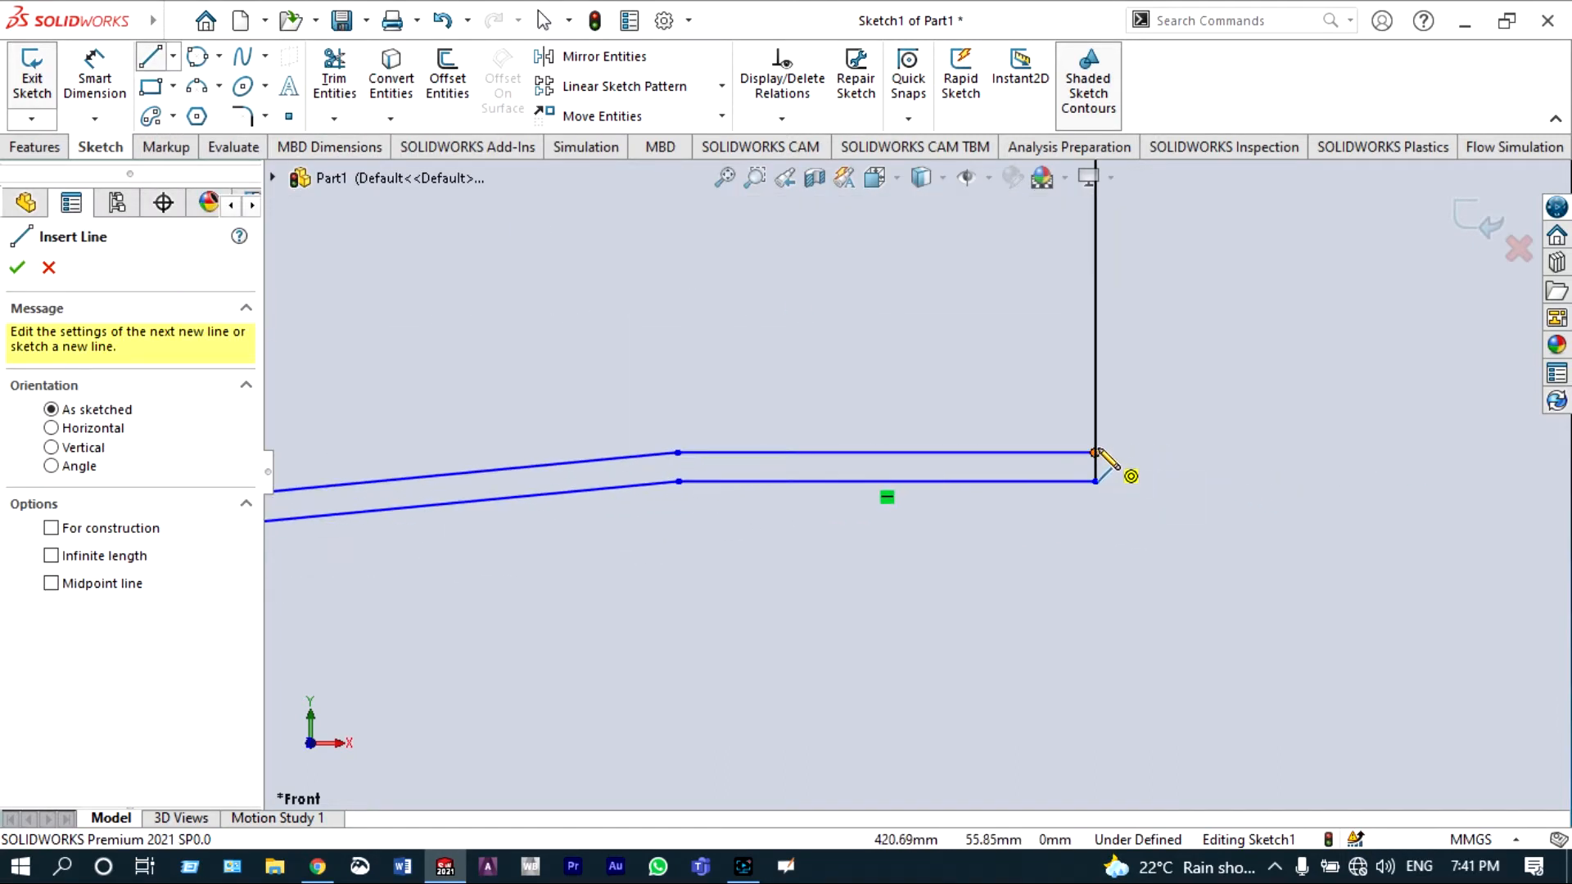
pyautogui.click(1095, 452)
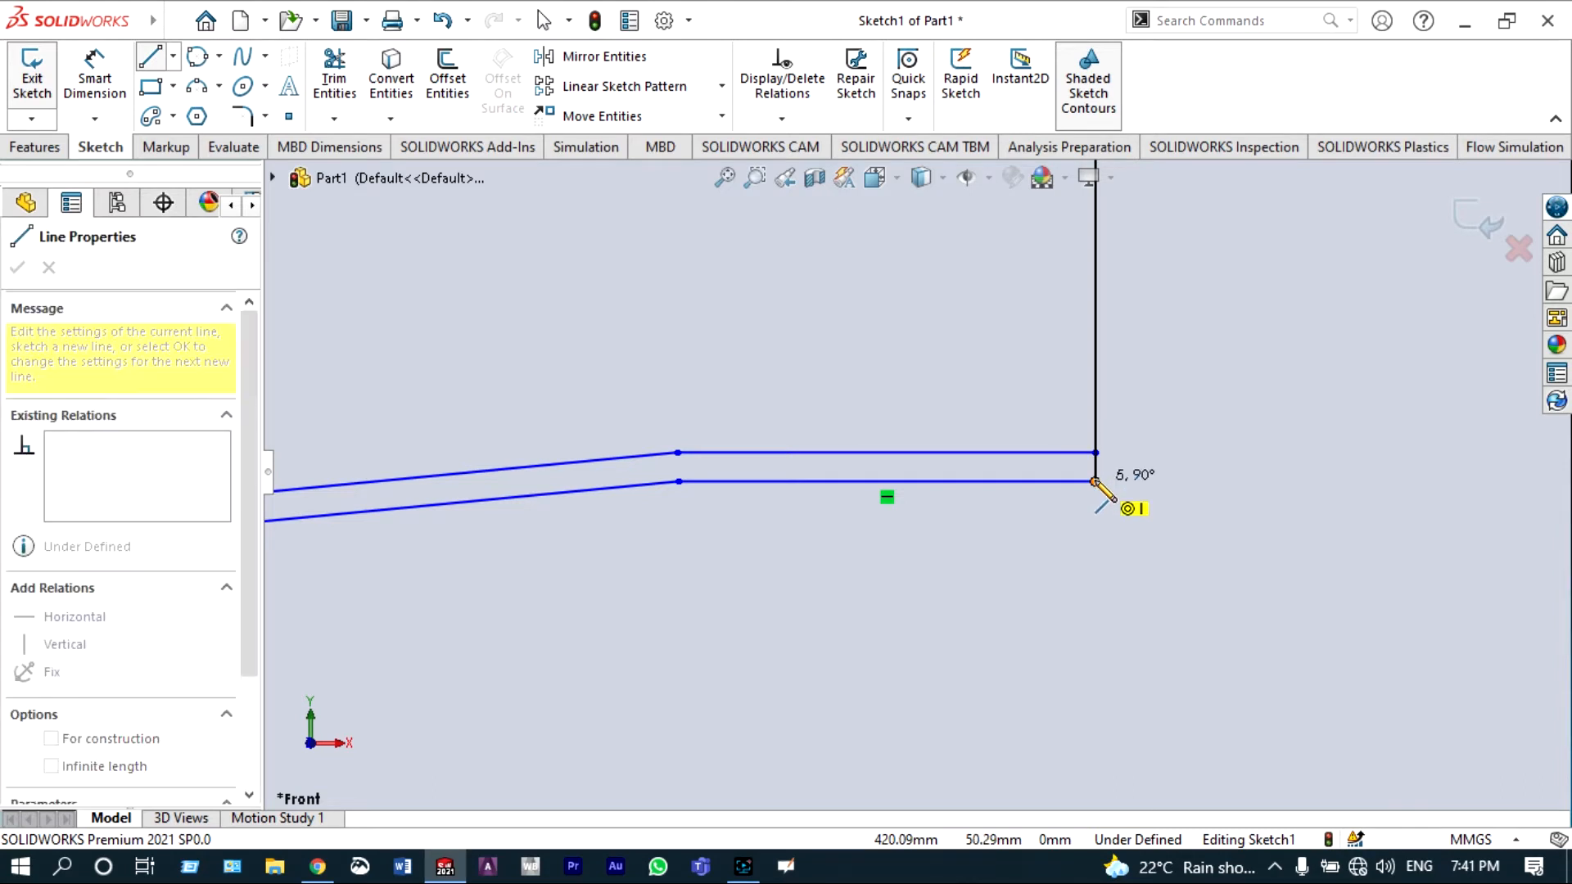
pyautogui.click(1094, 481)
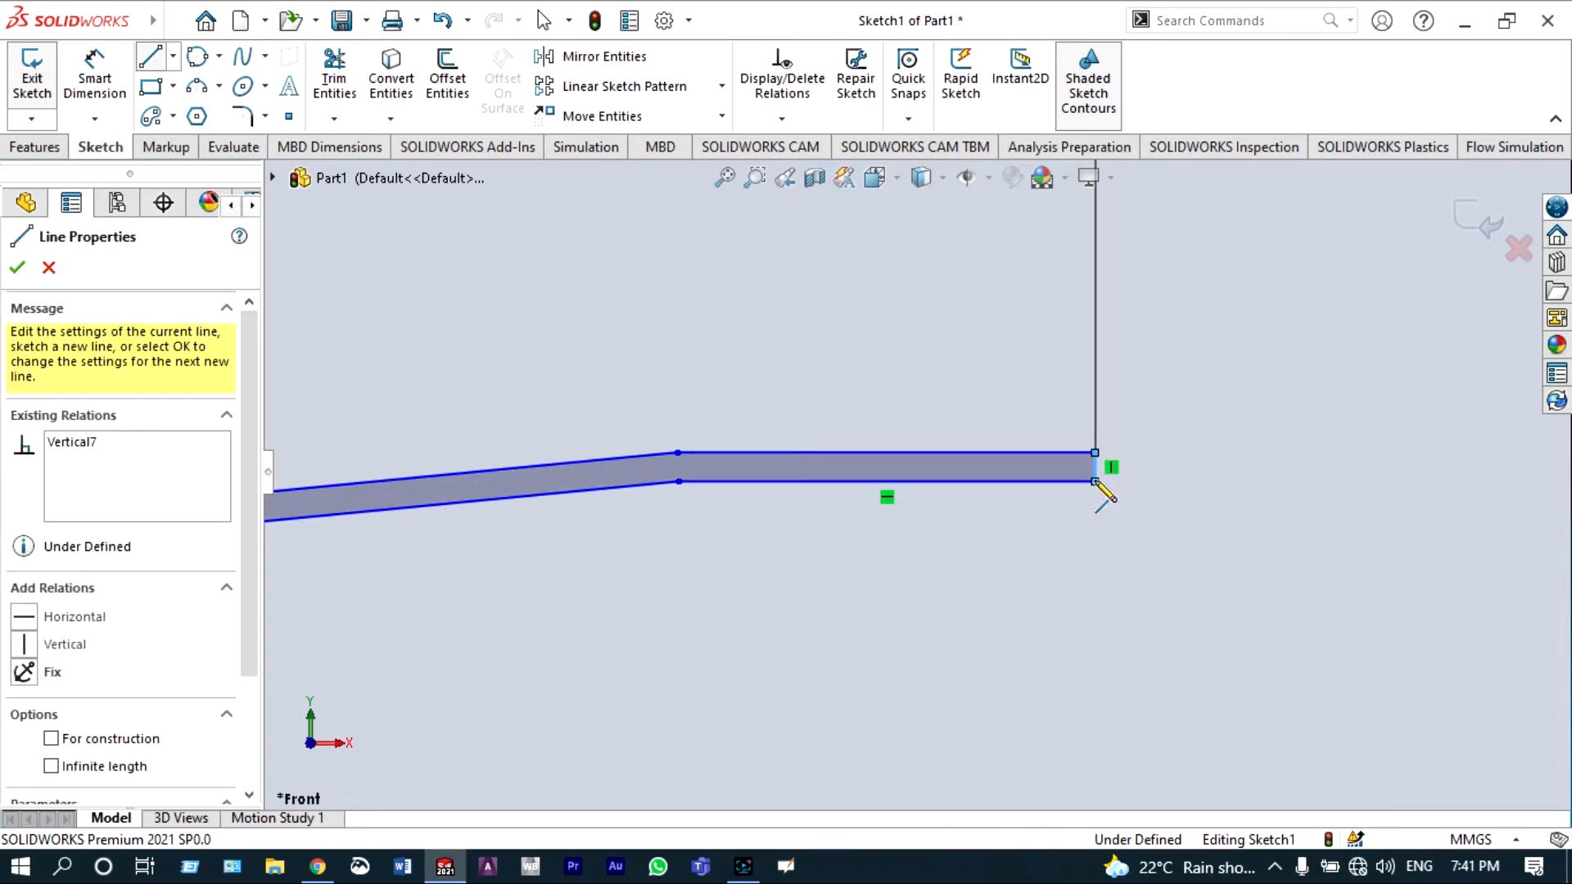
pyautogui.press('Escape')
pyautogui.press('f')
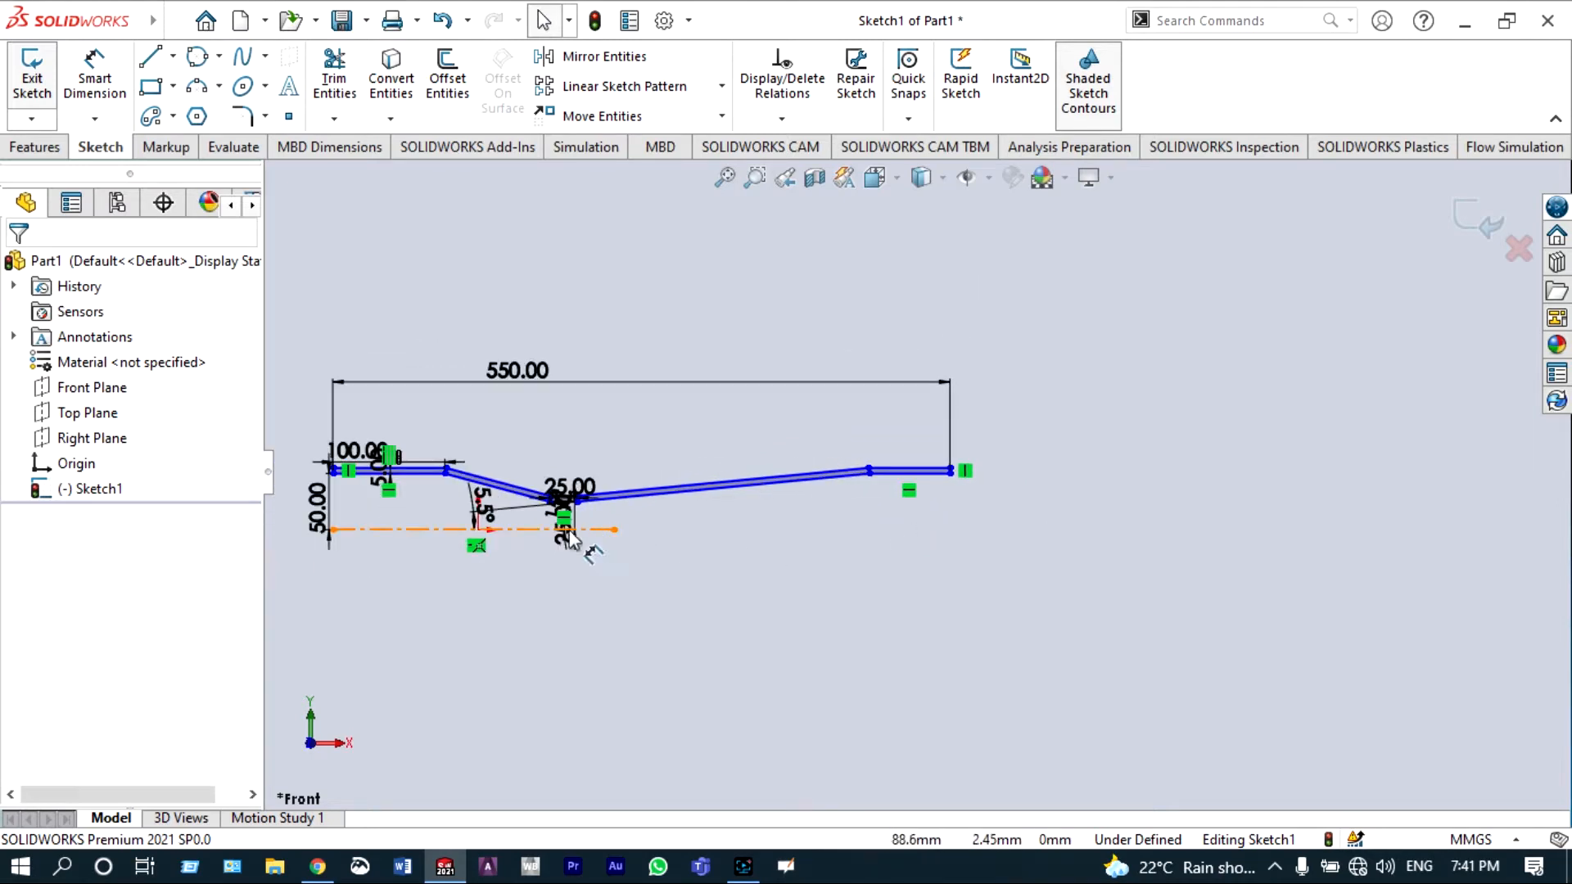
# Step: Revolve the closed profile 360° about the centerline to create the solid body
pyautogui.click(49, 151)
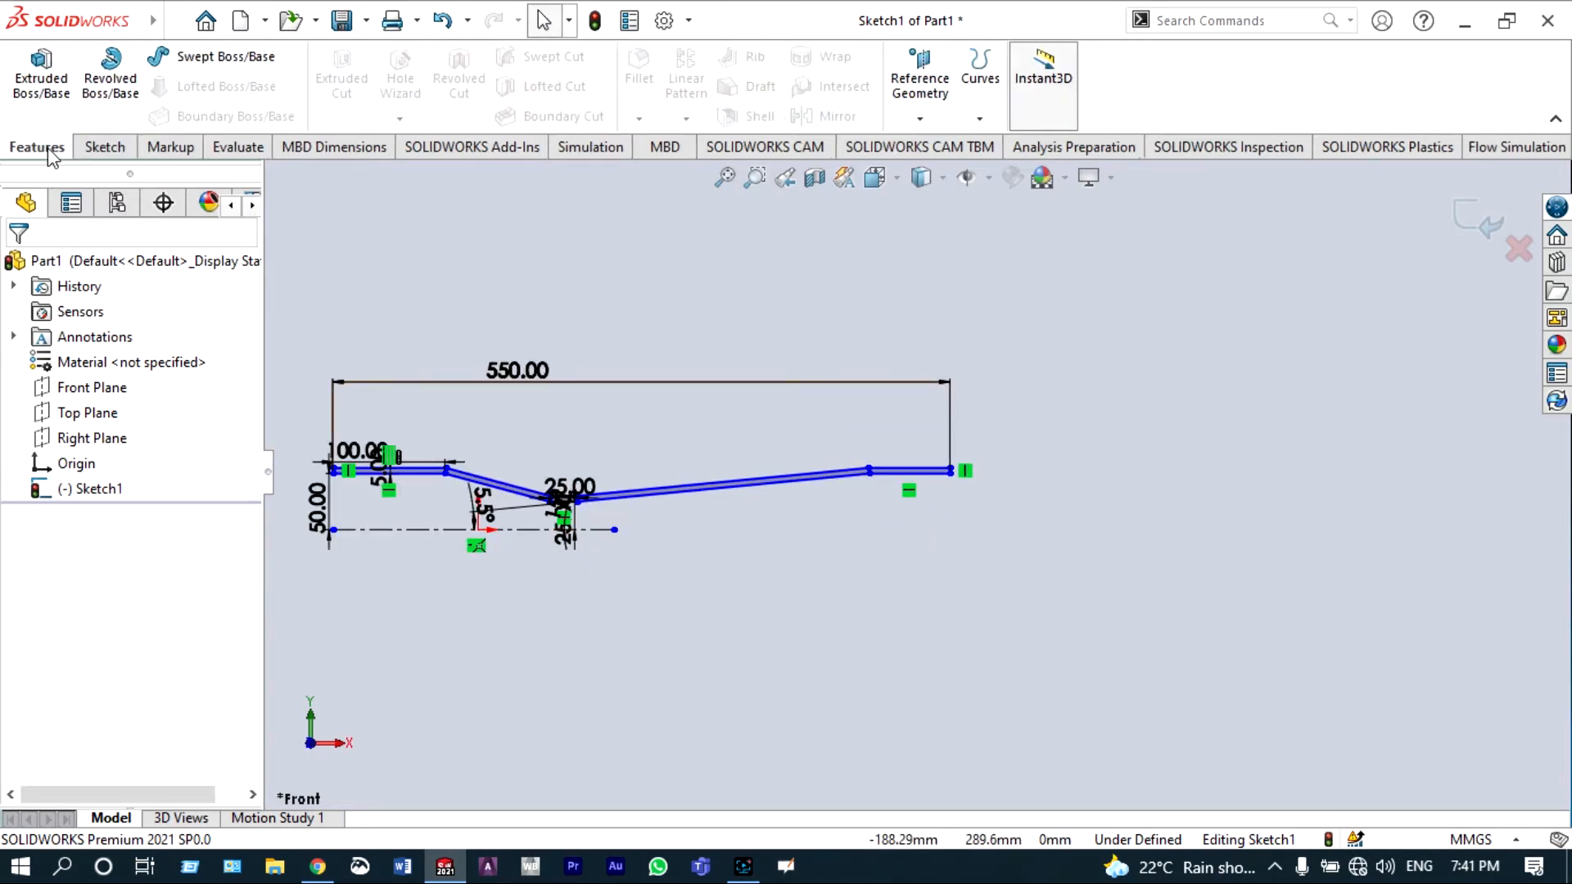
pyautogui.click(110, 78)
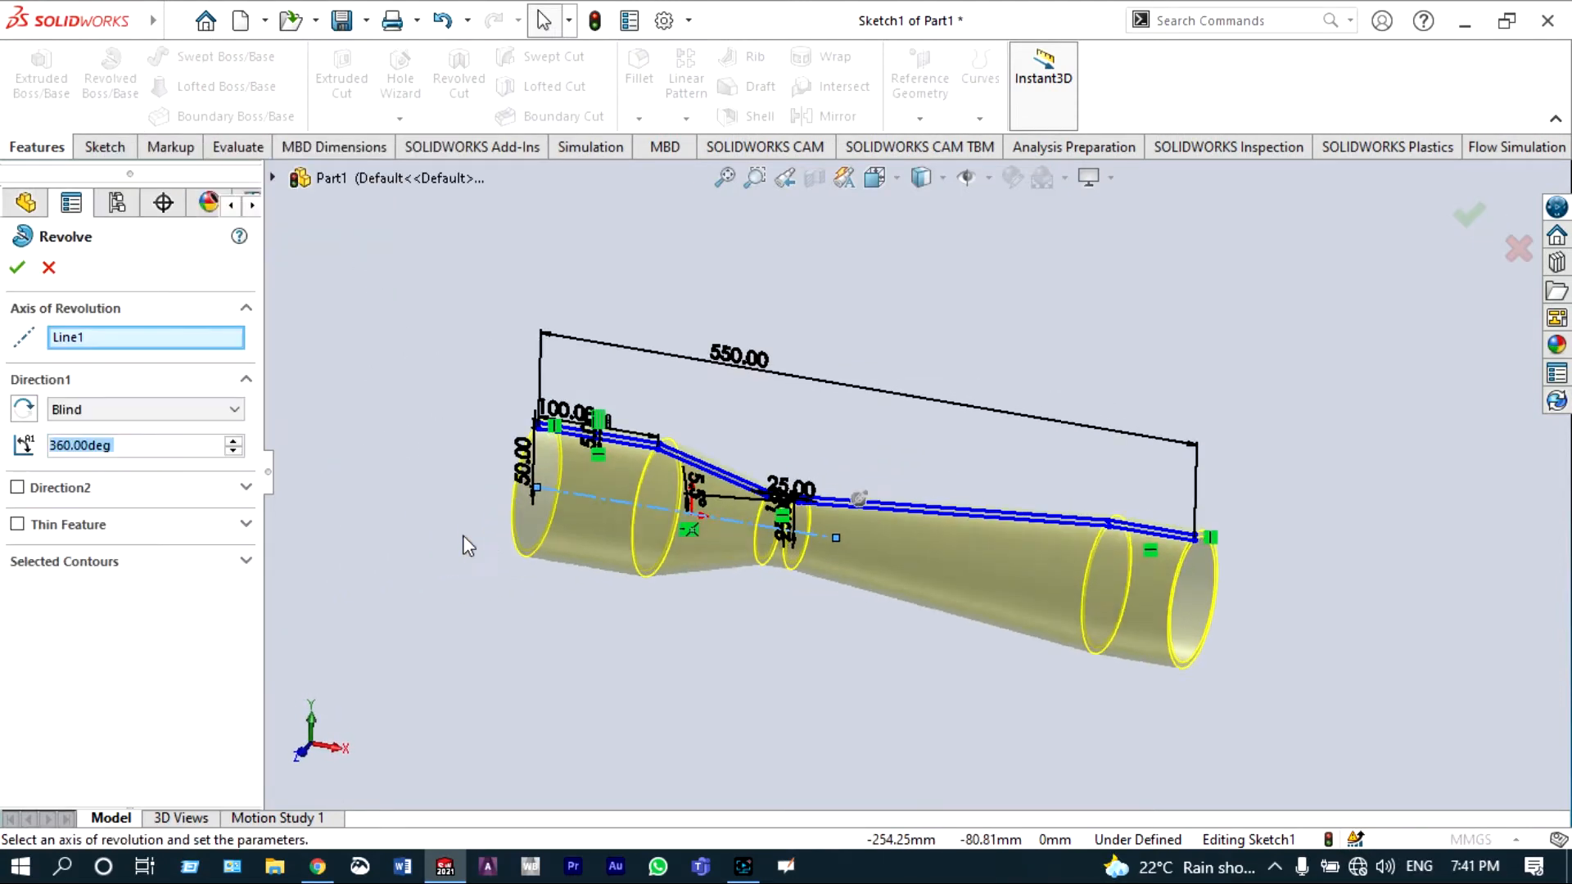
pyautogui.click(1467, 216)
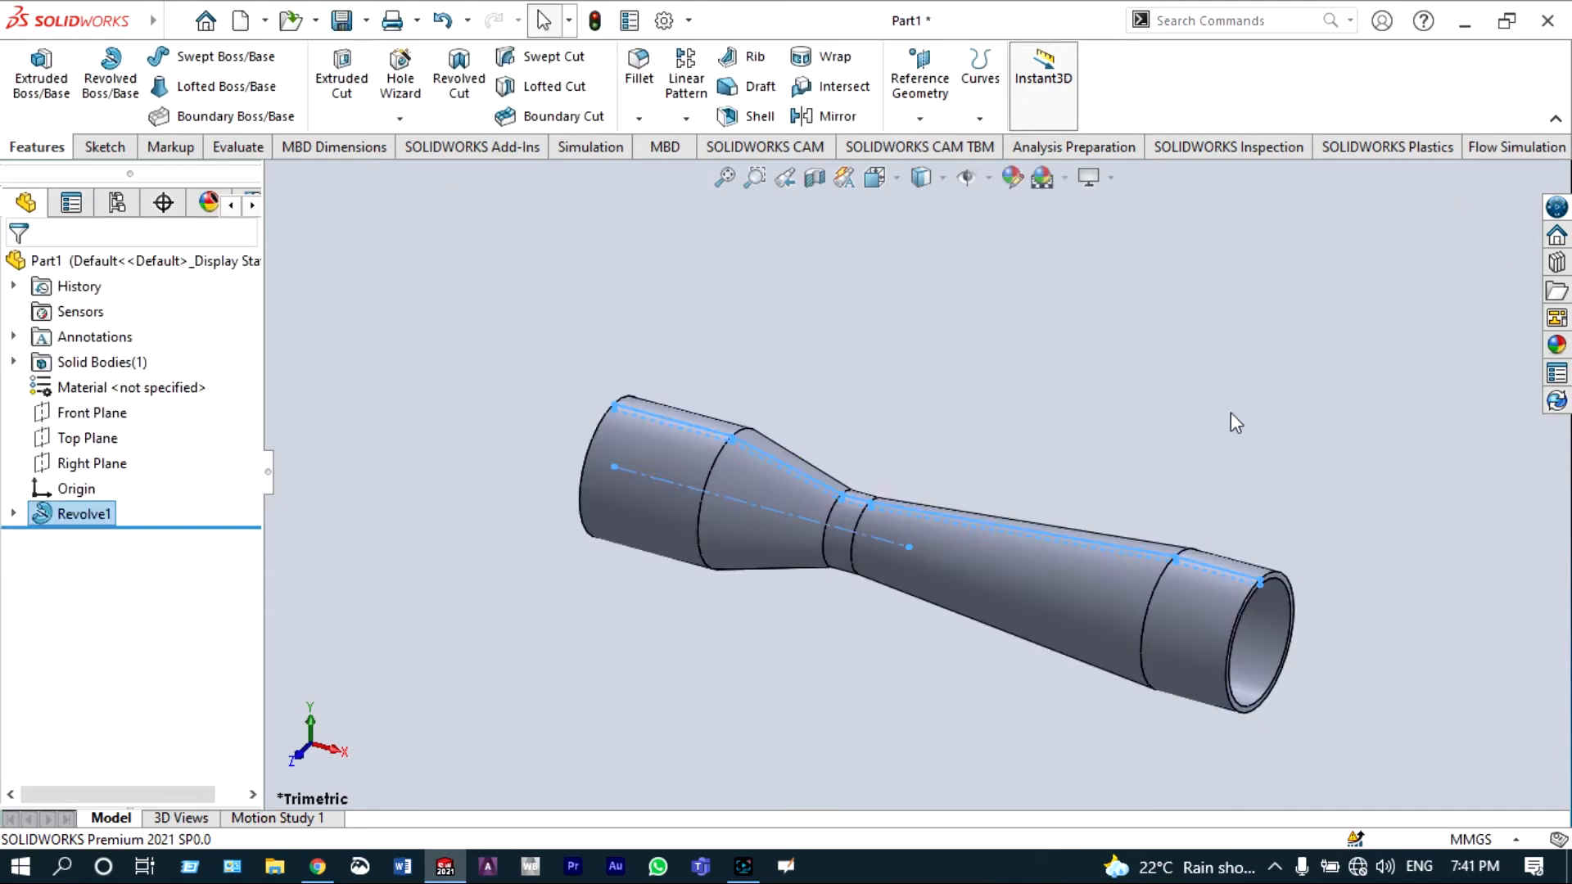
# Step: Orient the view to look straight at the revolved body from the Front Plane
pyautogui.scroll(-3, 1004, 617)
pyautogui.scroll(3, 941, 586)
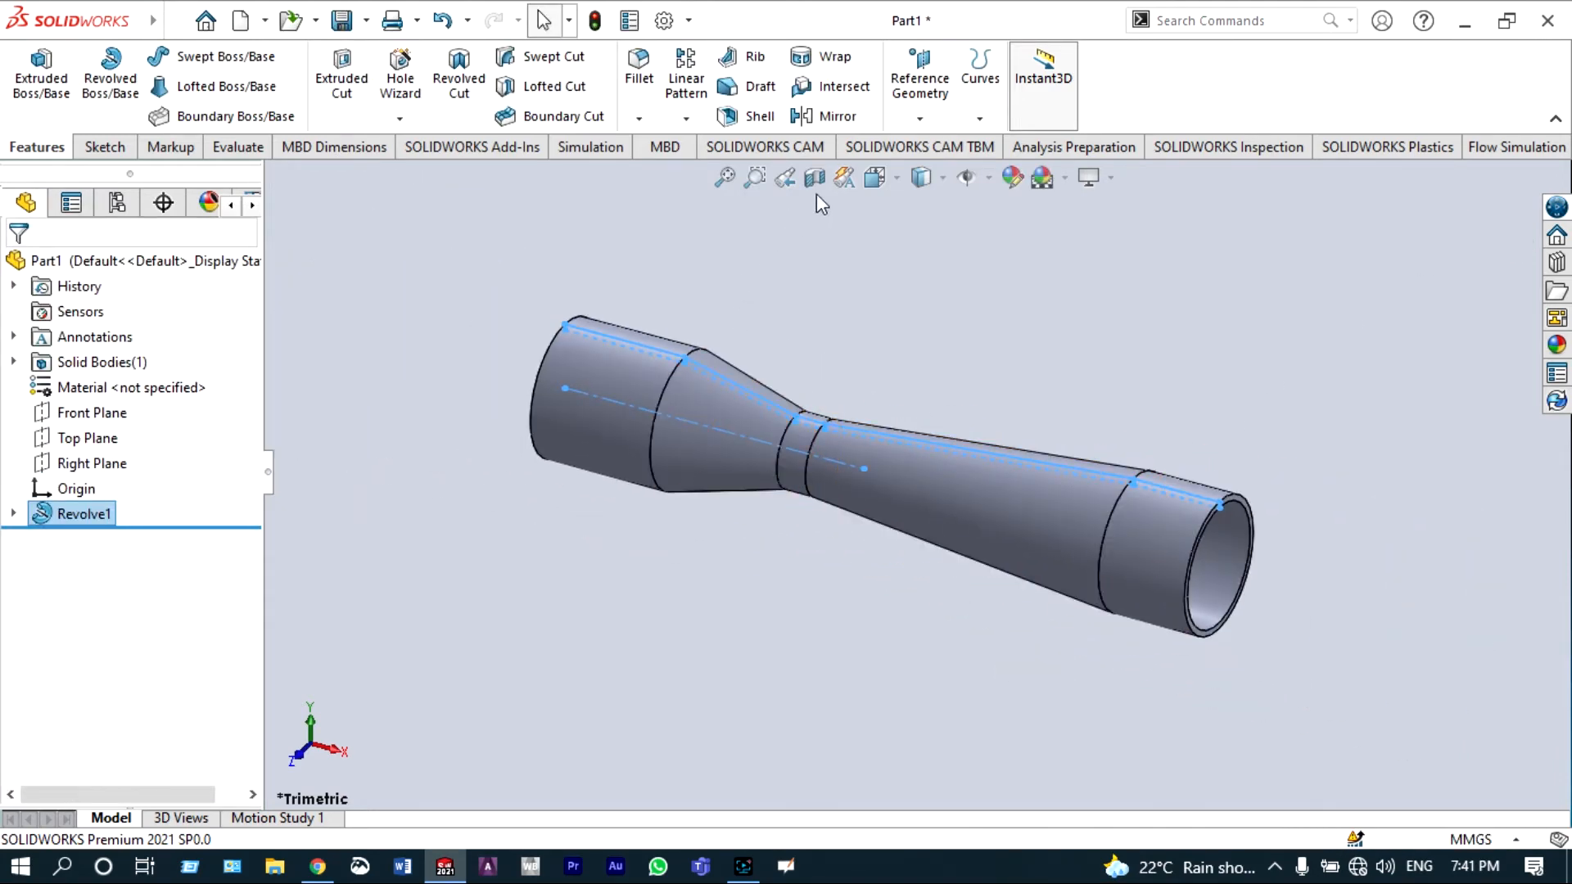
pyautogui.click(873, 177)
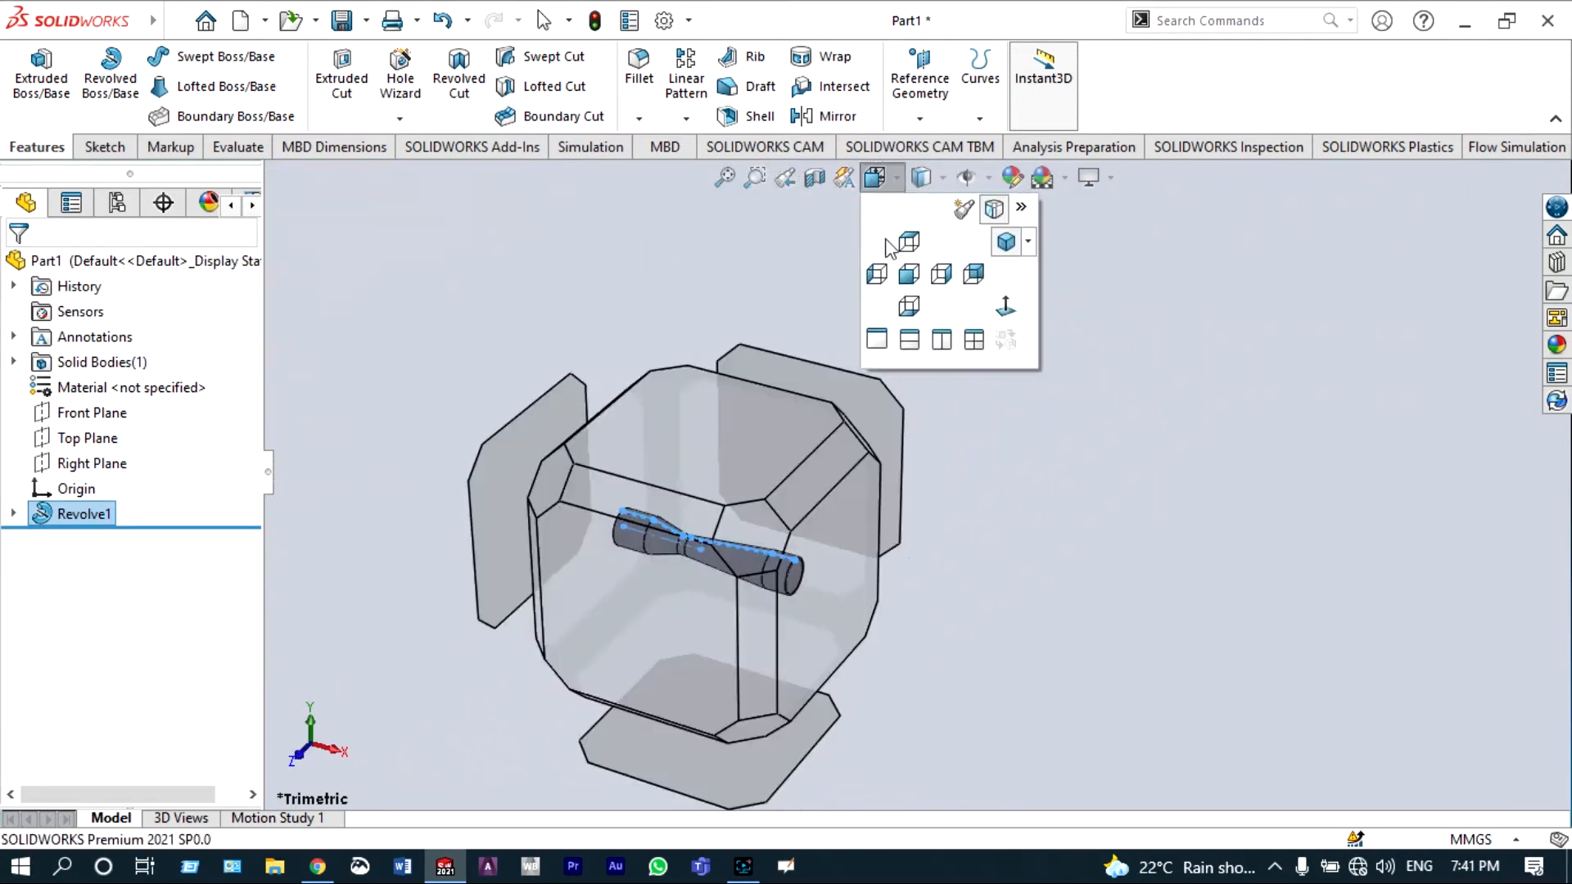
pyautogui.click(908, 275)
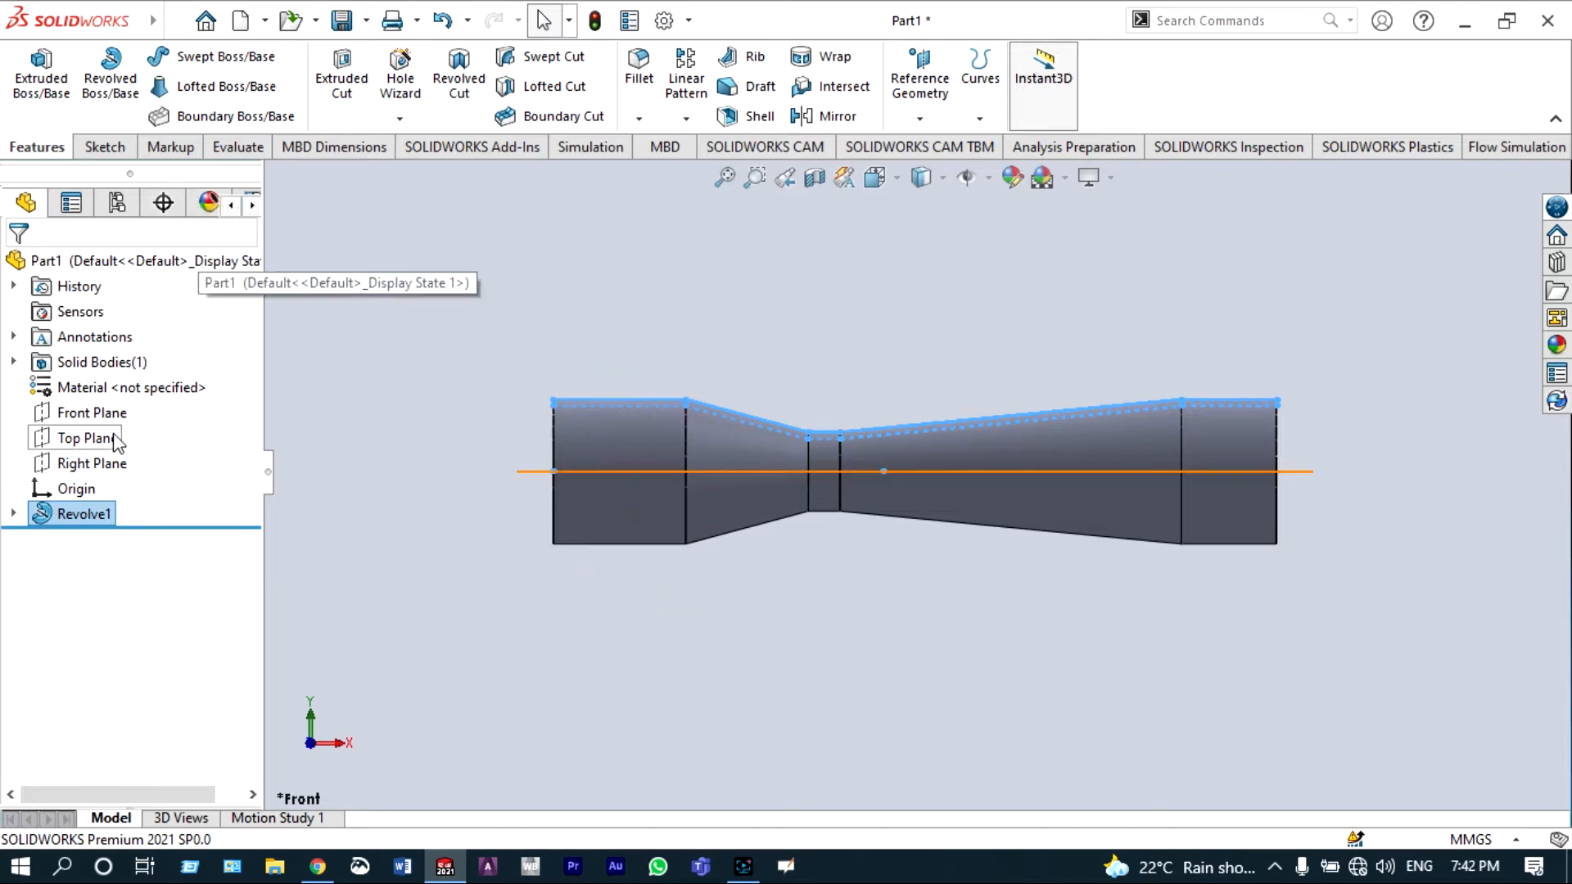
pyautogui.click(106, 419)
pyautogui.click(226, 382)
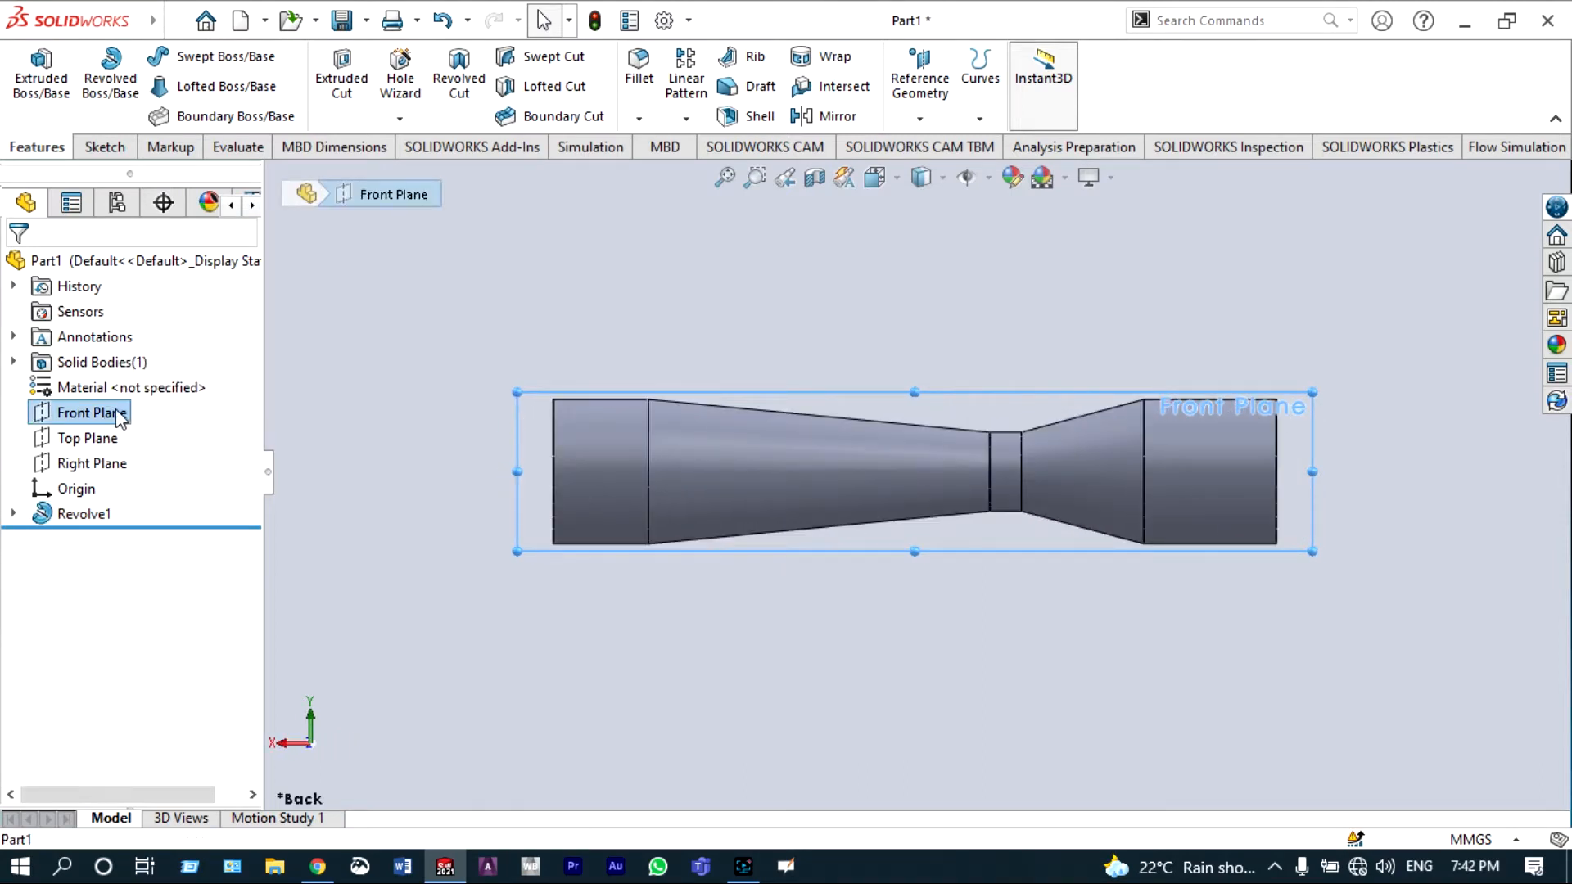
pyautogui.rightClick(115, 411)
pyautogui.click(240, 374)
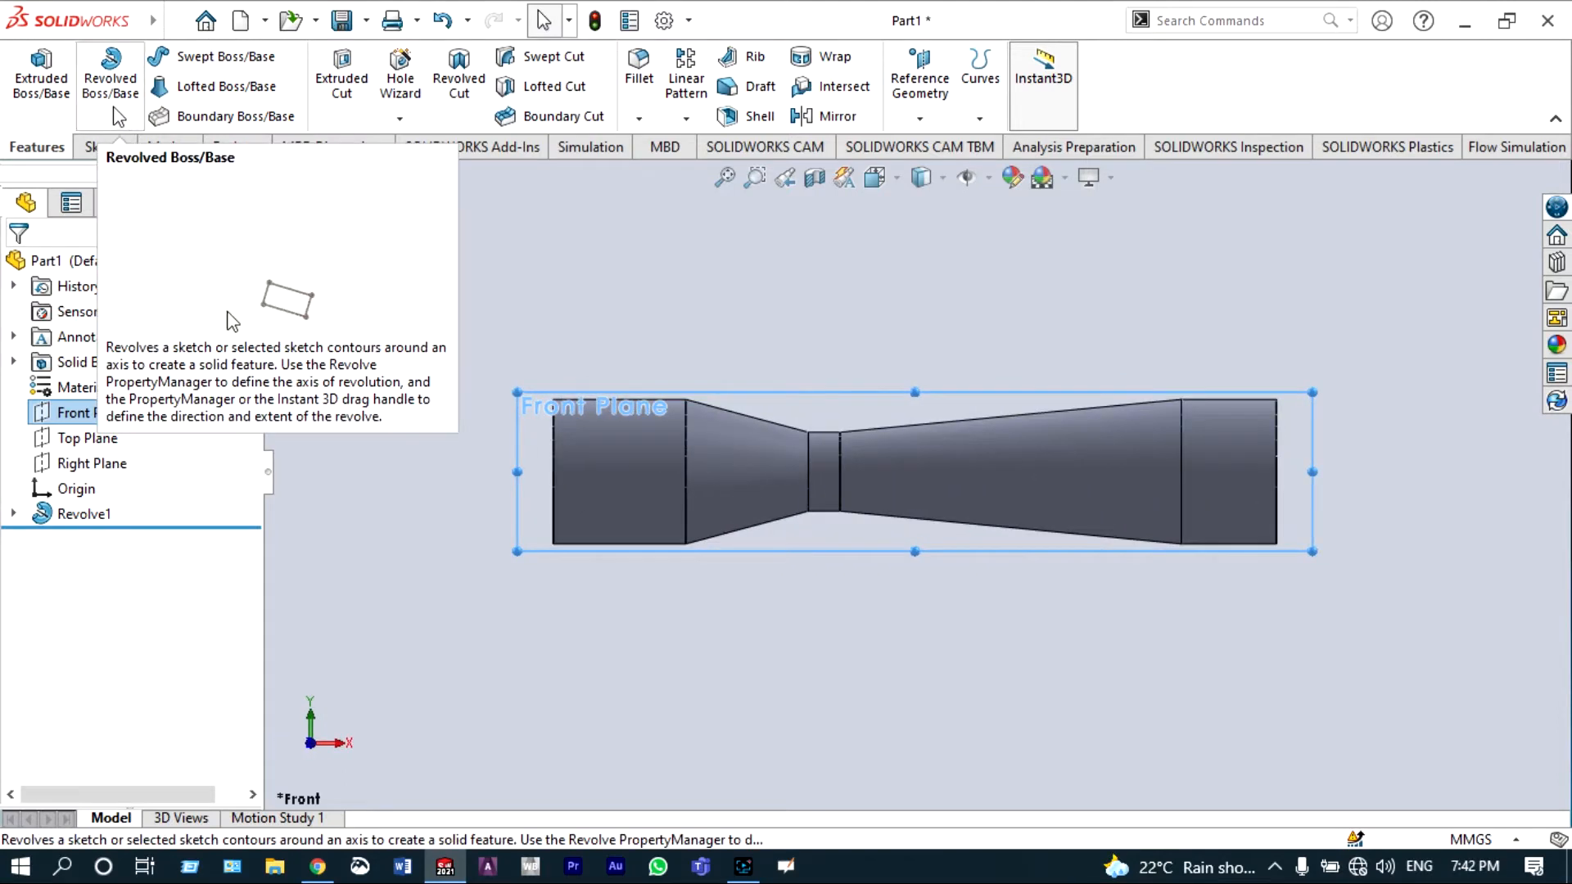
# Step: Start a sketch on the Front Plane and draw a horizontal centerline along the part's full length
pyautogui.click(102, 146)
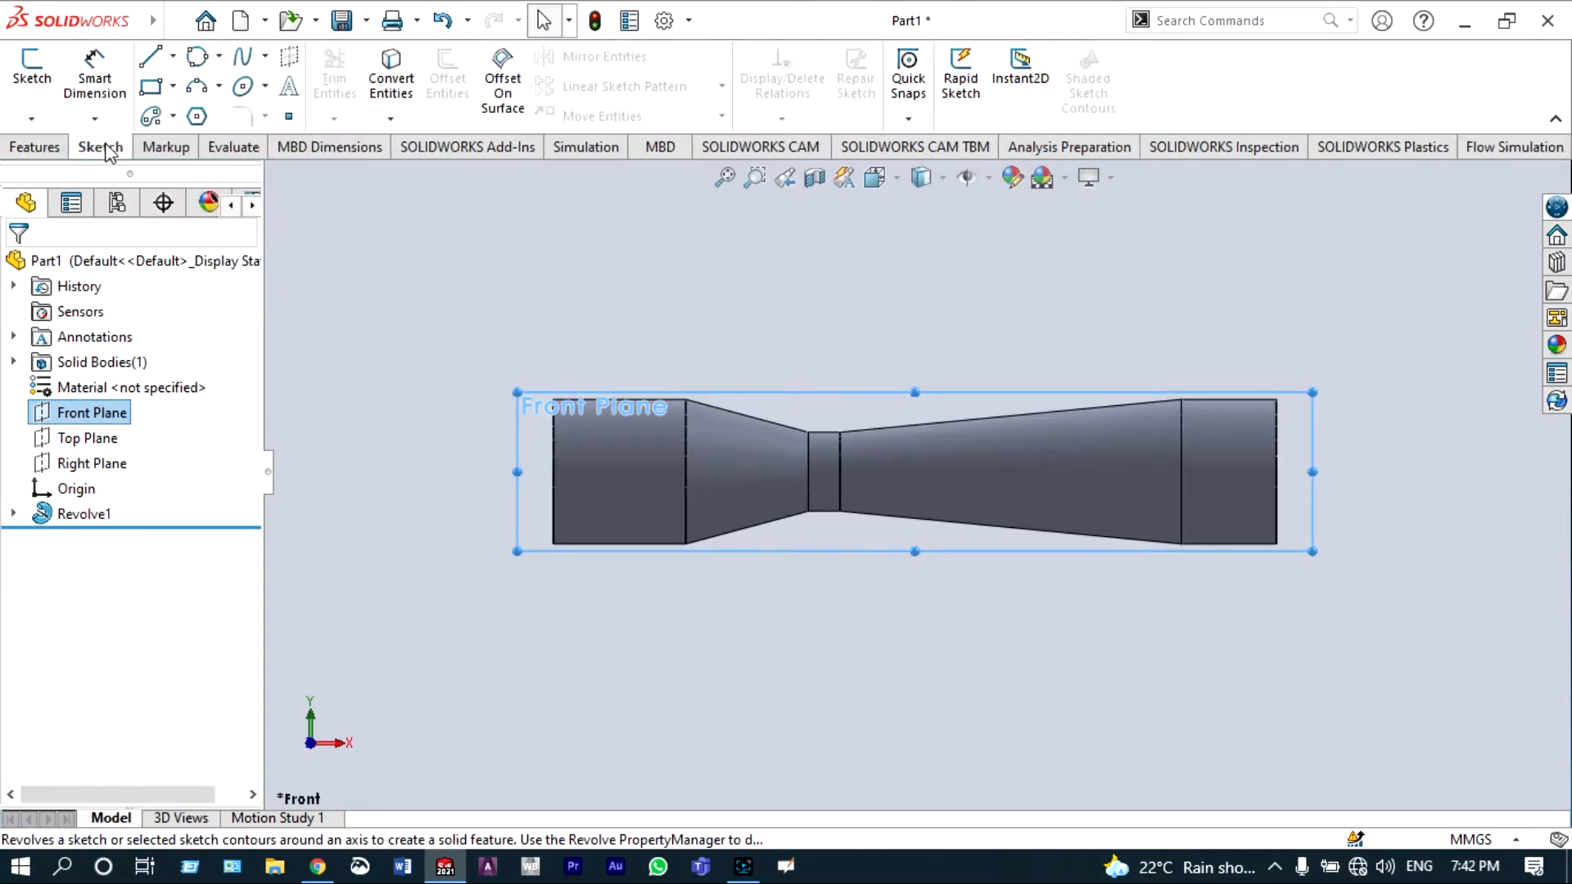
pyautogui.click(173, 56)
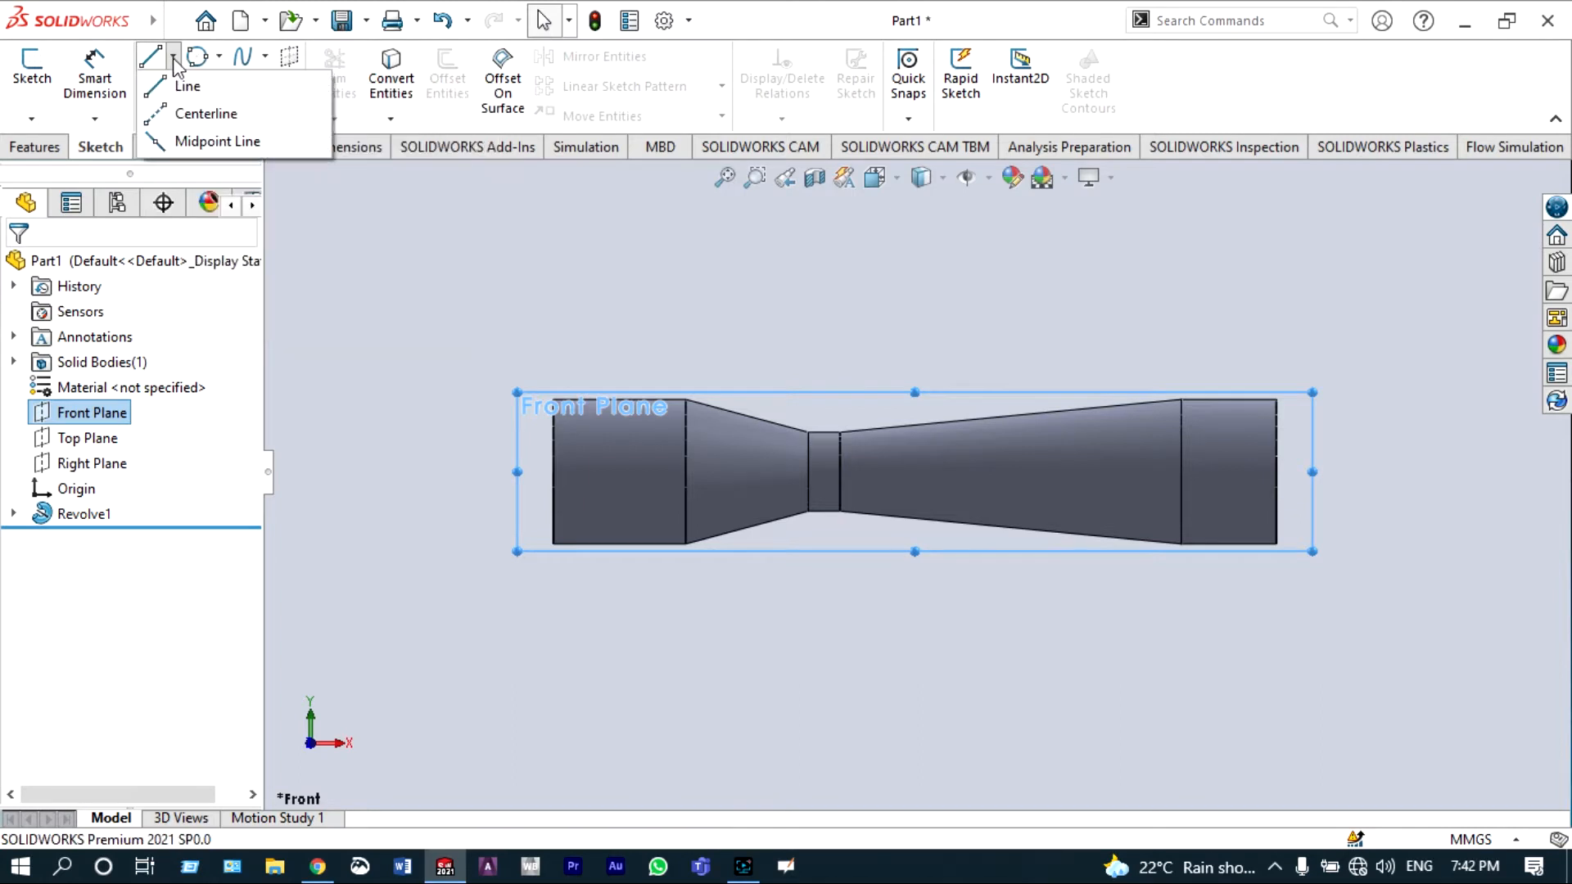
pyautogui.click(174, 114)
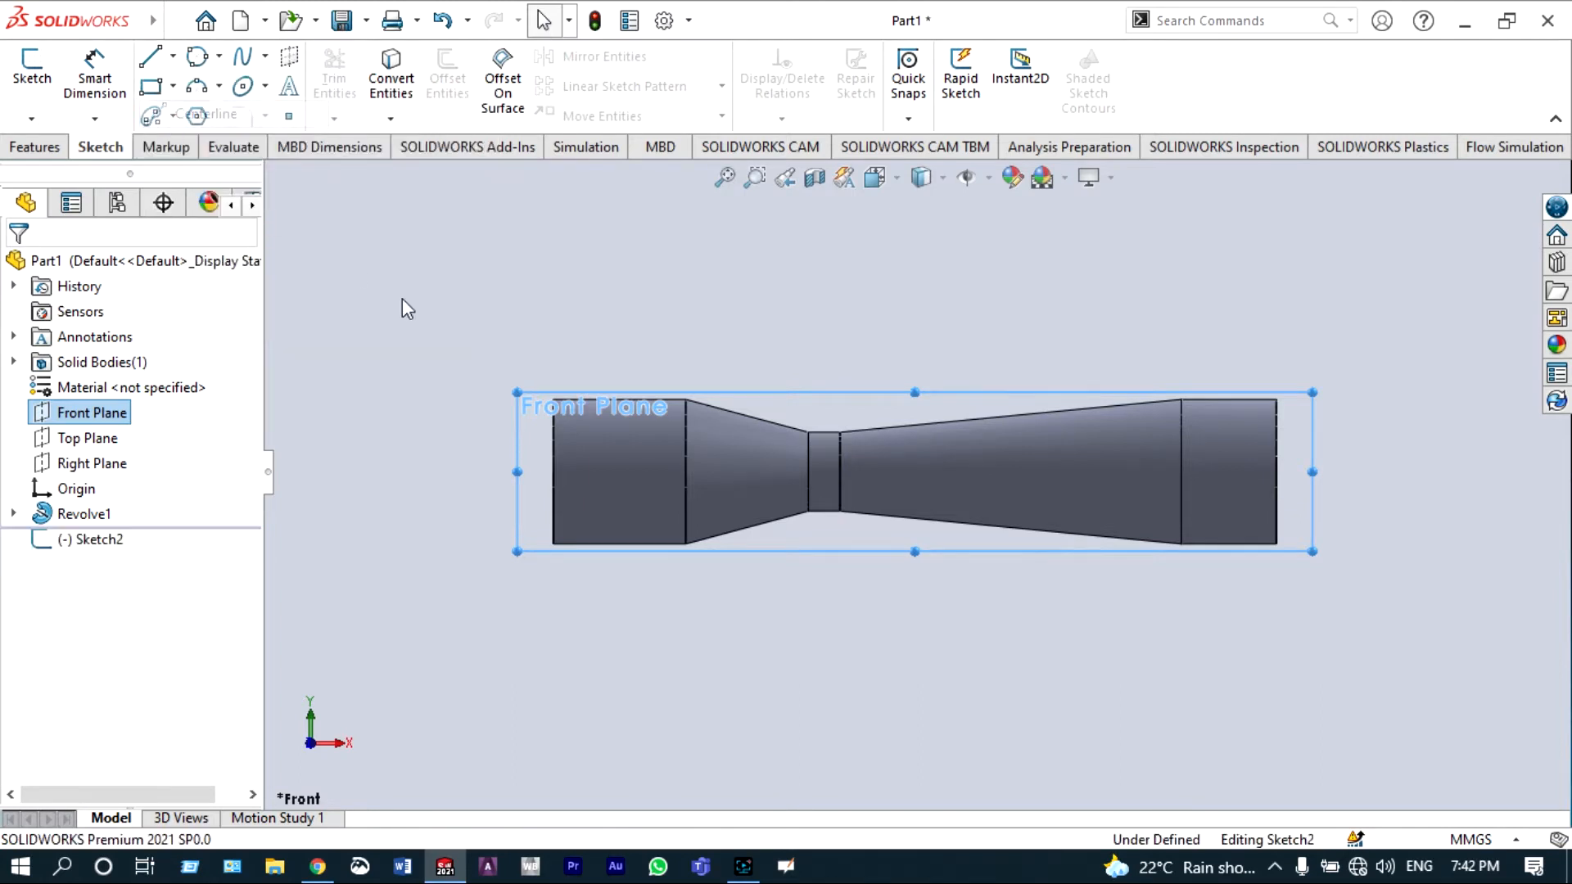
pyautogui.click(553, 471)
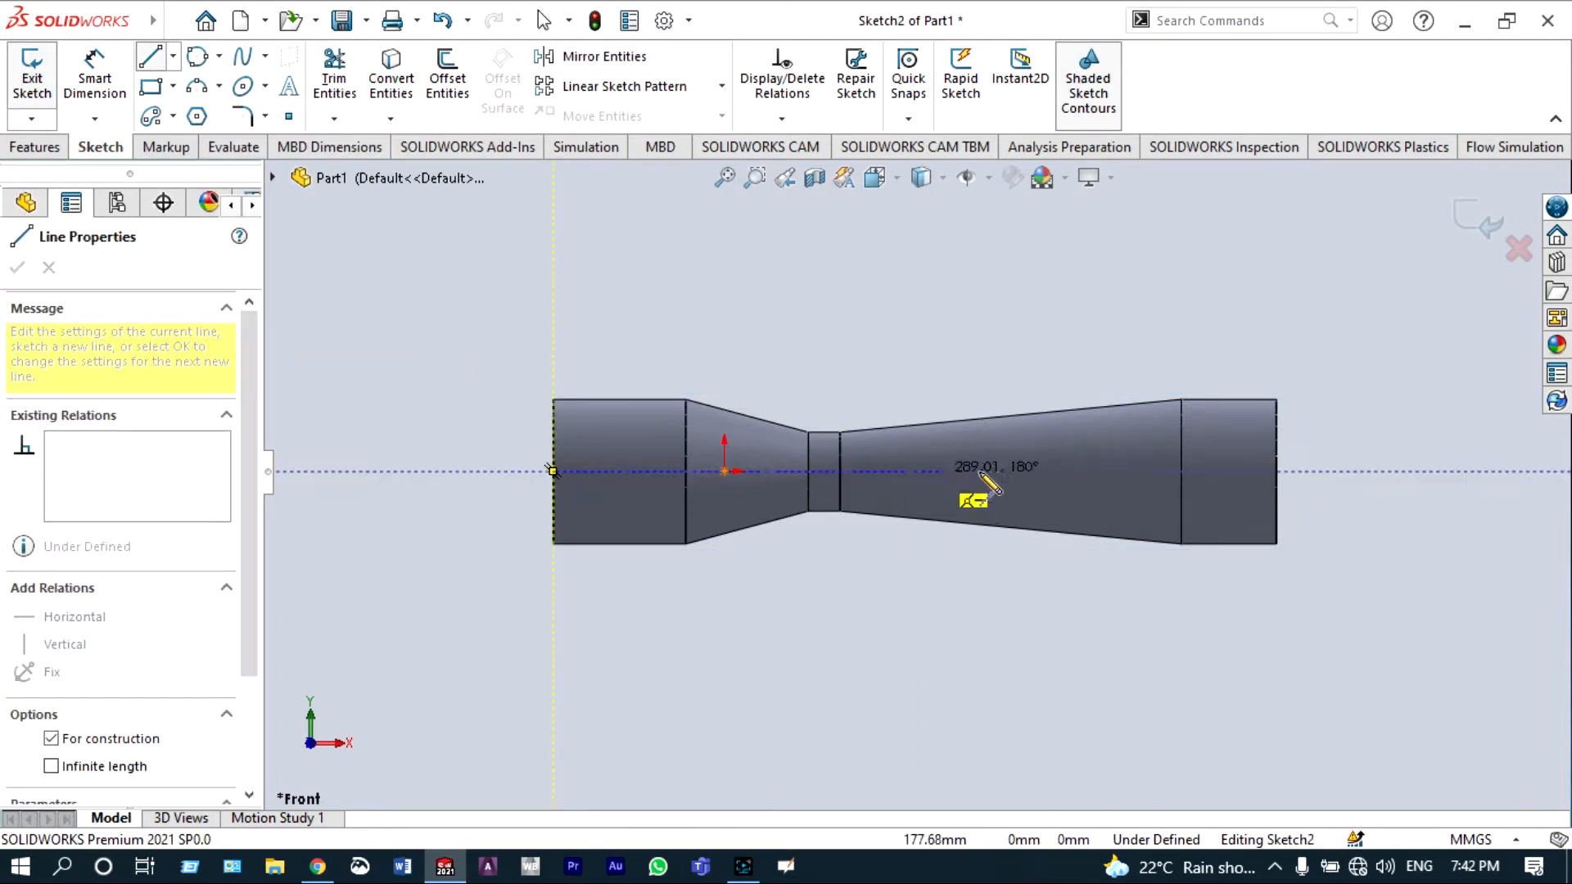
pyautogui.click(1276, 471)
pyautogui.doubleClick(1278, 471)
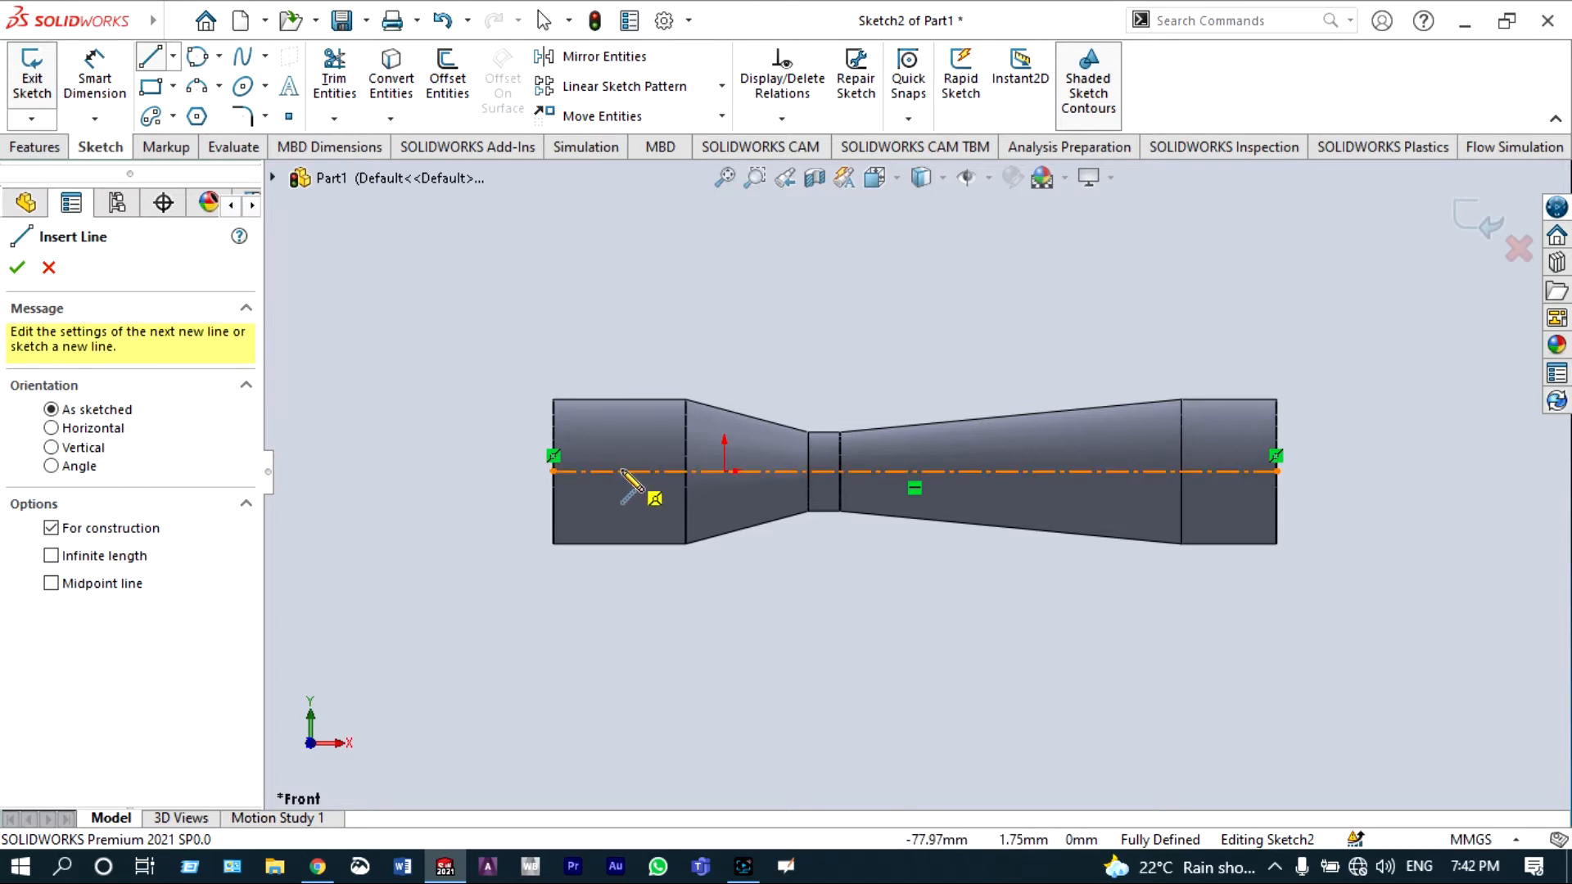
# Step: Draw a vertical centerline across the large left section from its bottom edge to its top edge
pyautogui.click(620, 543)
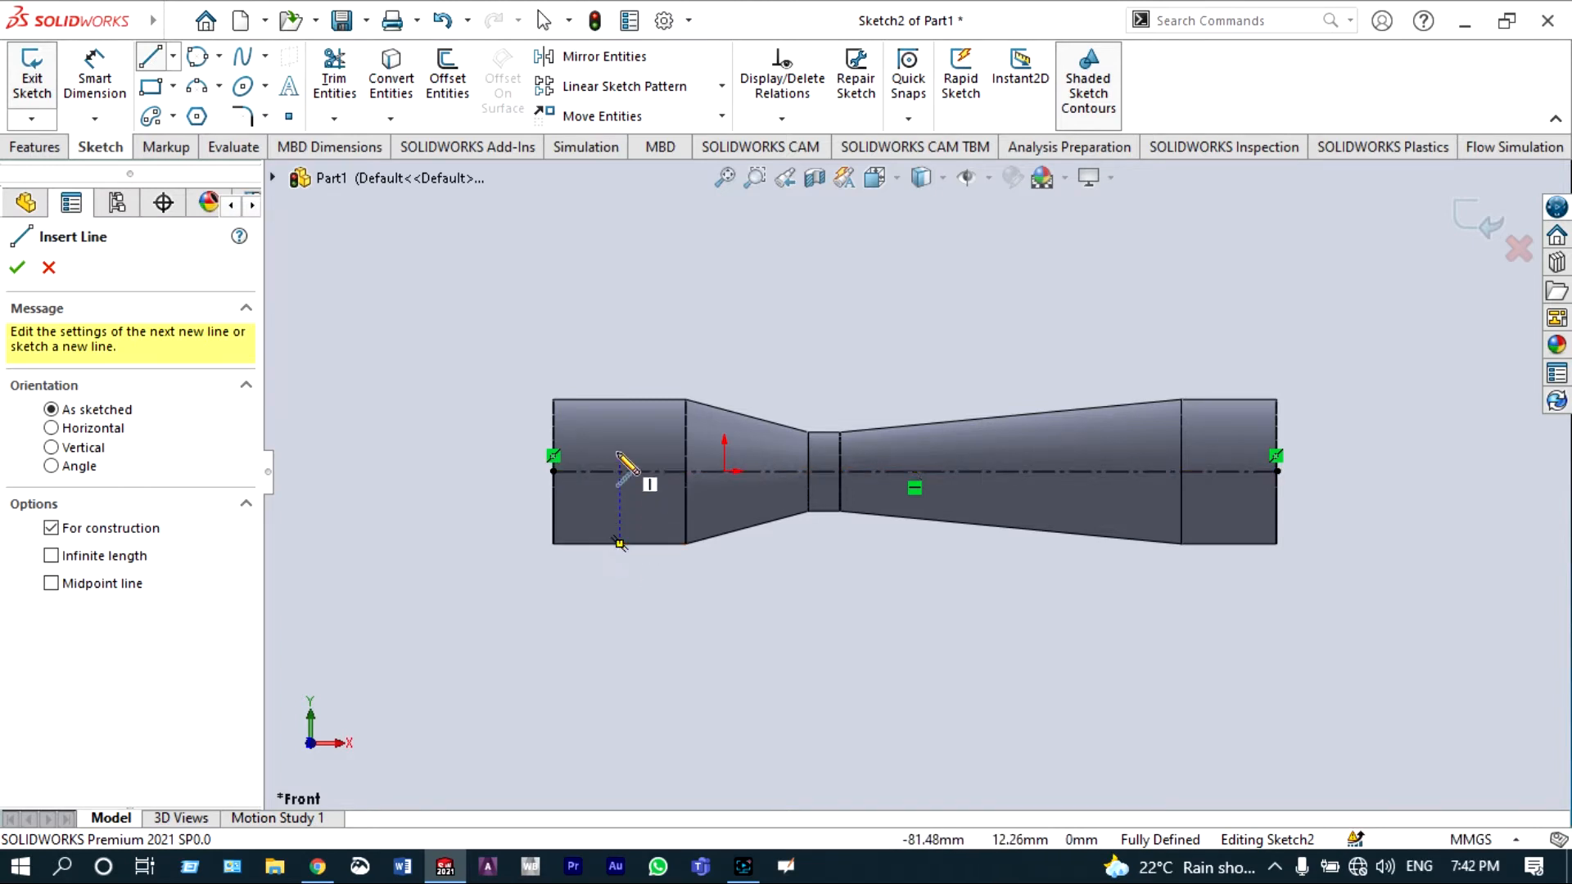
pyautogui.click(620, 398)
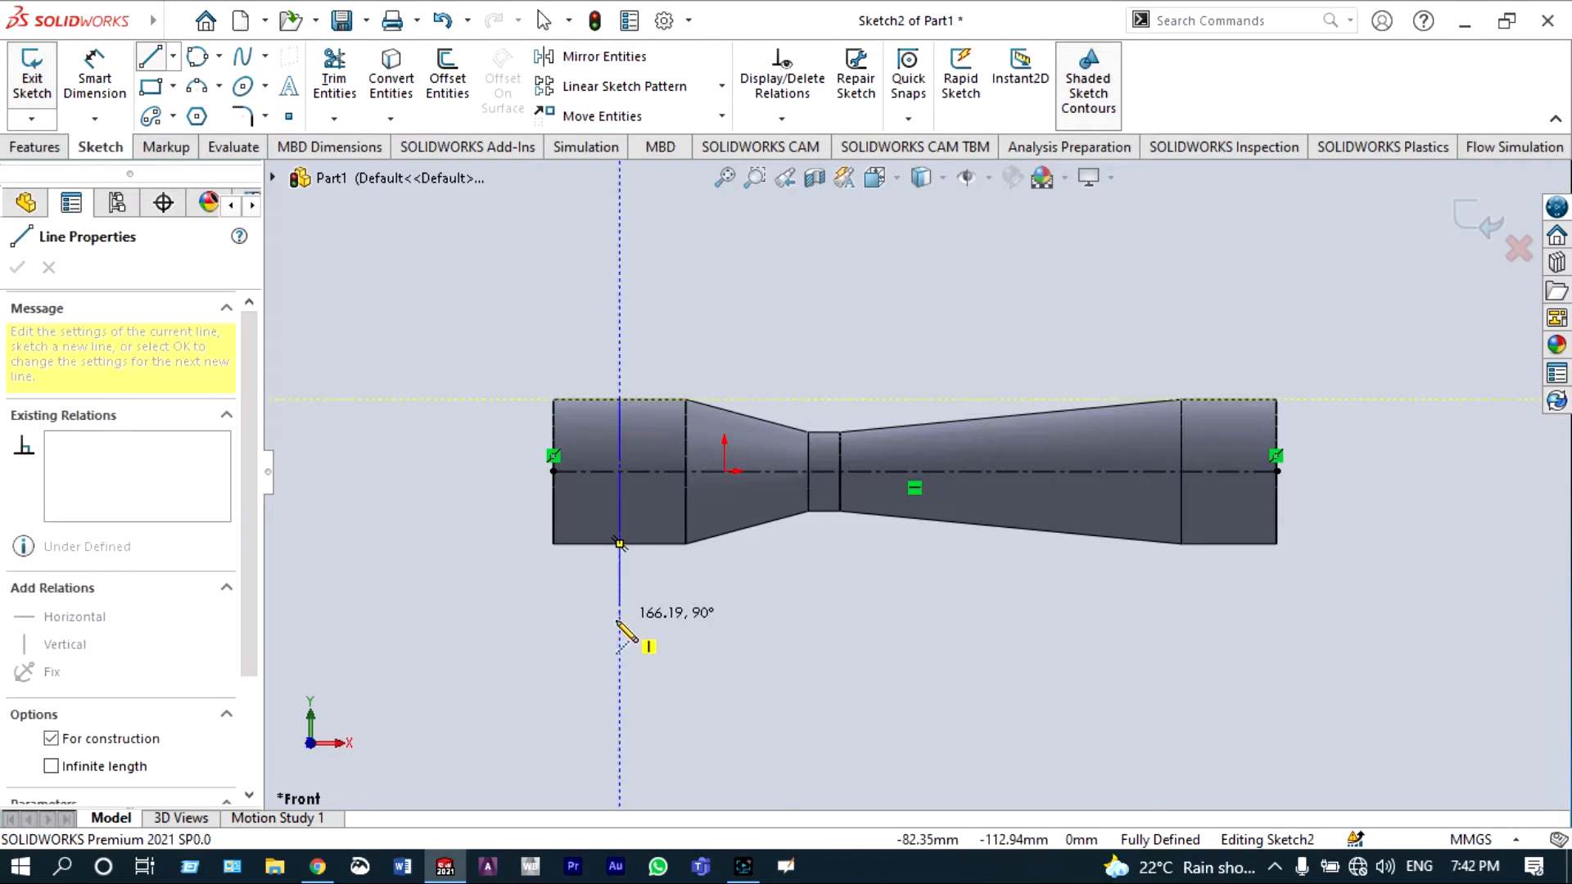
pyautogui.doubleClick(620, 543)
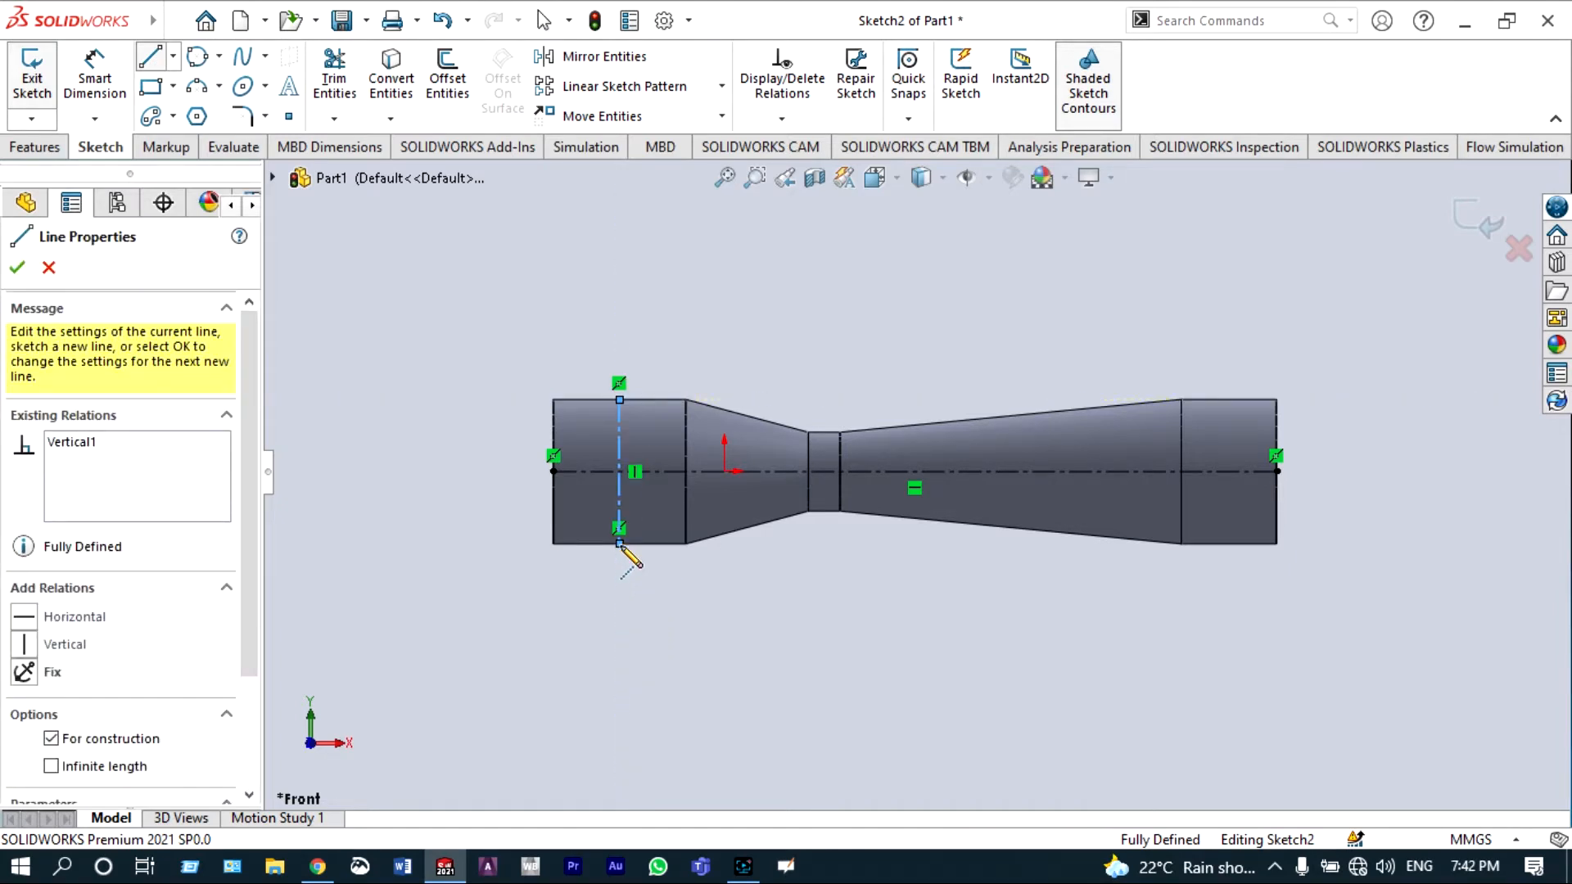
pyautogui.press('Escape')
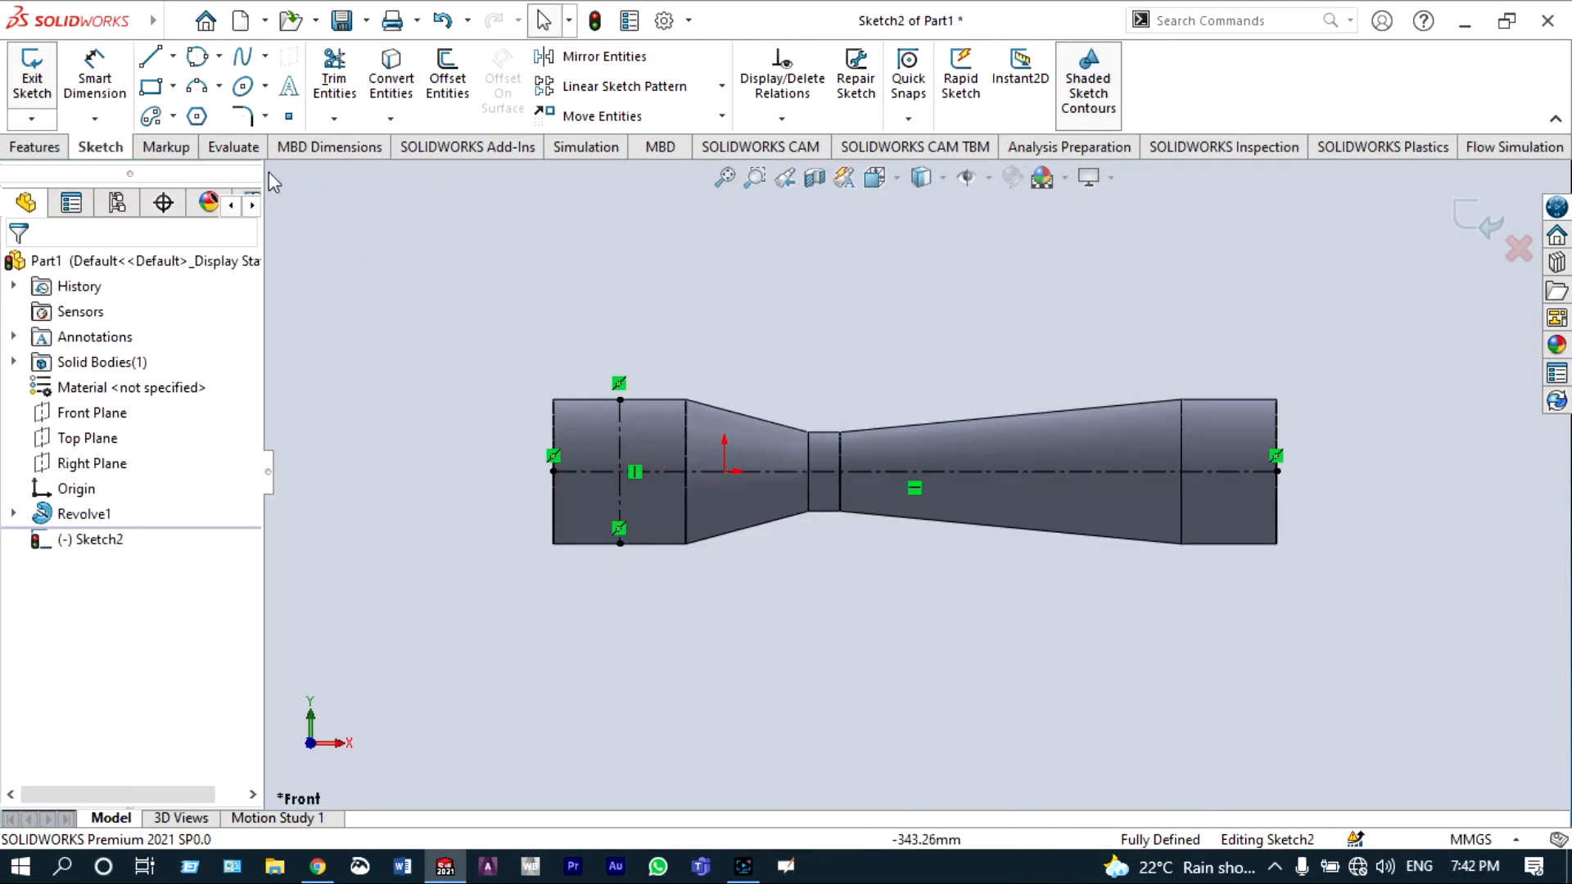
# Step: Draw a vertical centerline across the narrow throat section from its top edge to its bottom edge
pyautogui.click(173, 55)
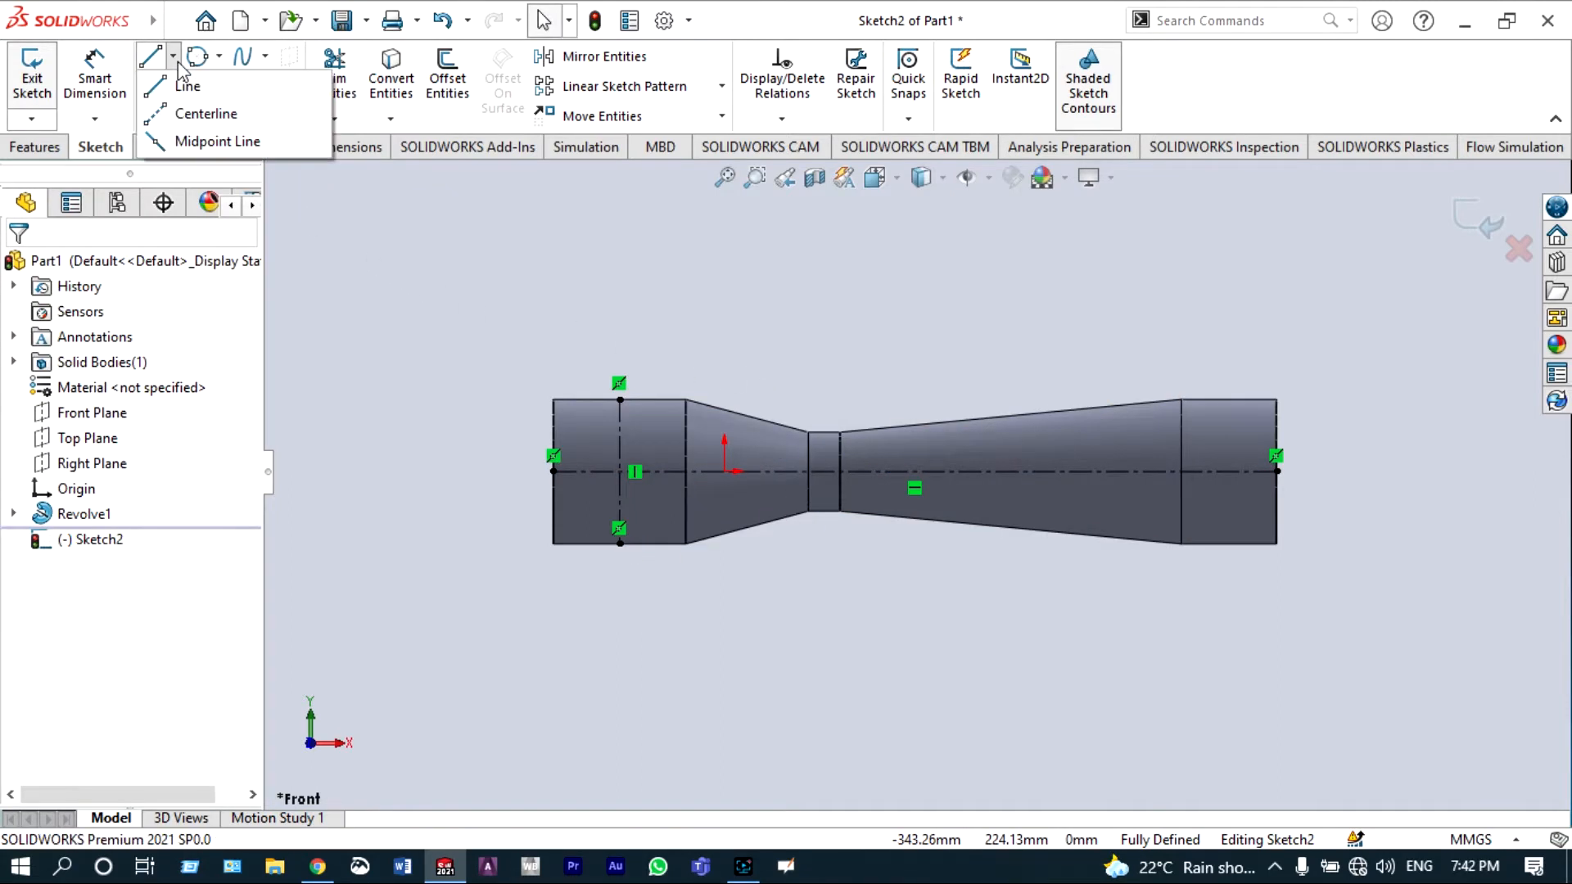
pyautogui.click(164, 115)
pyautogui.scroll(-6, 888, 409)
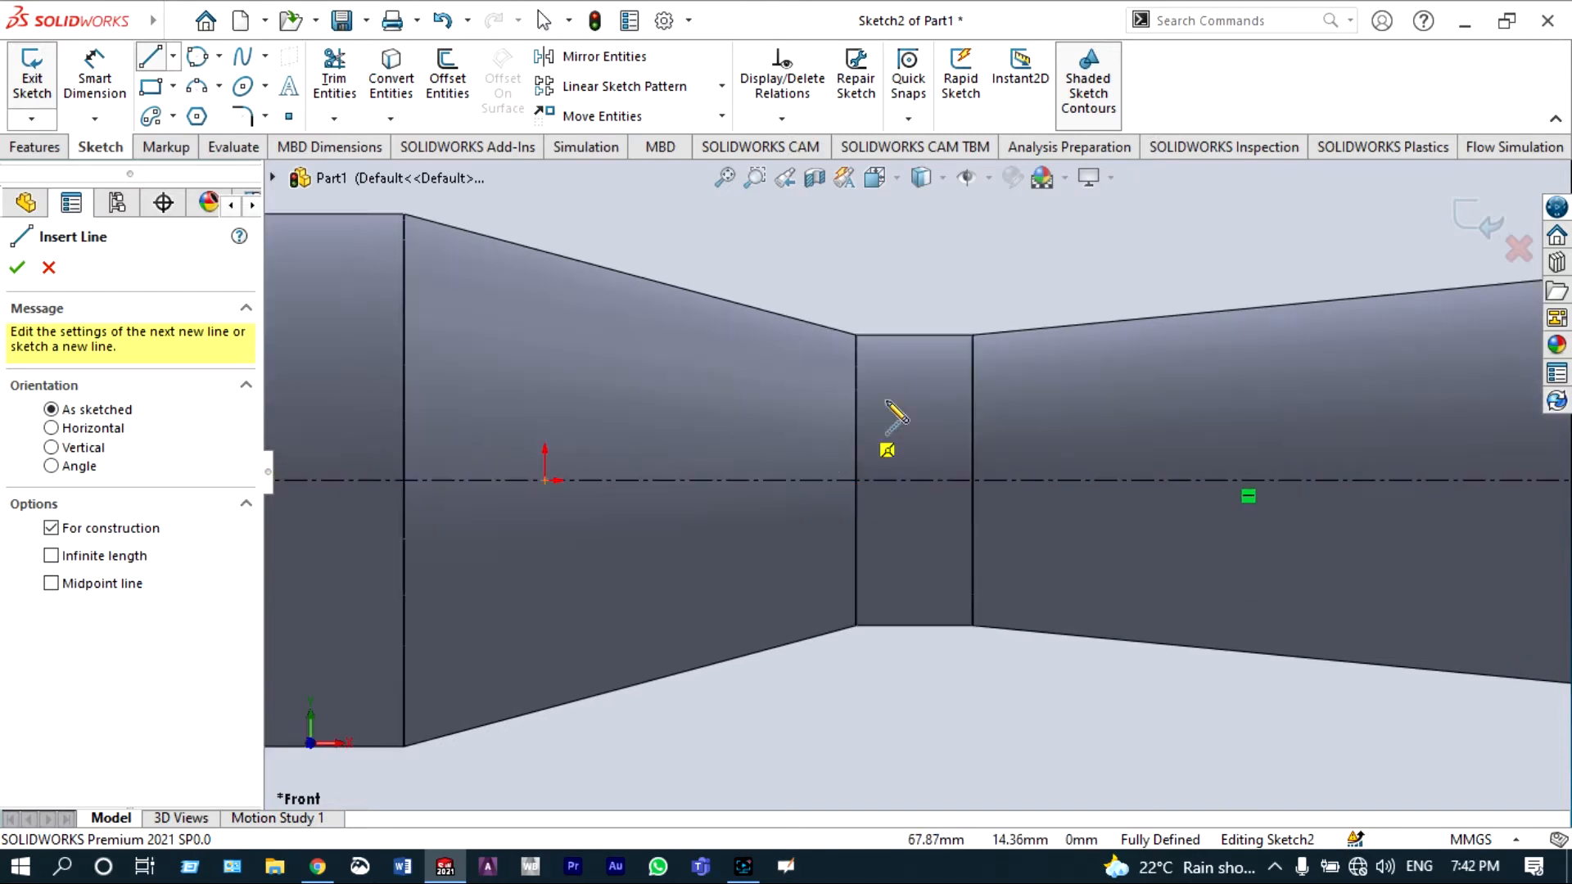
pyautogui.click(914, 335)
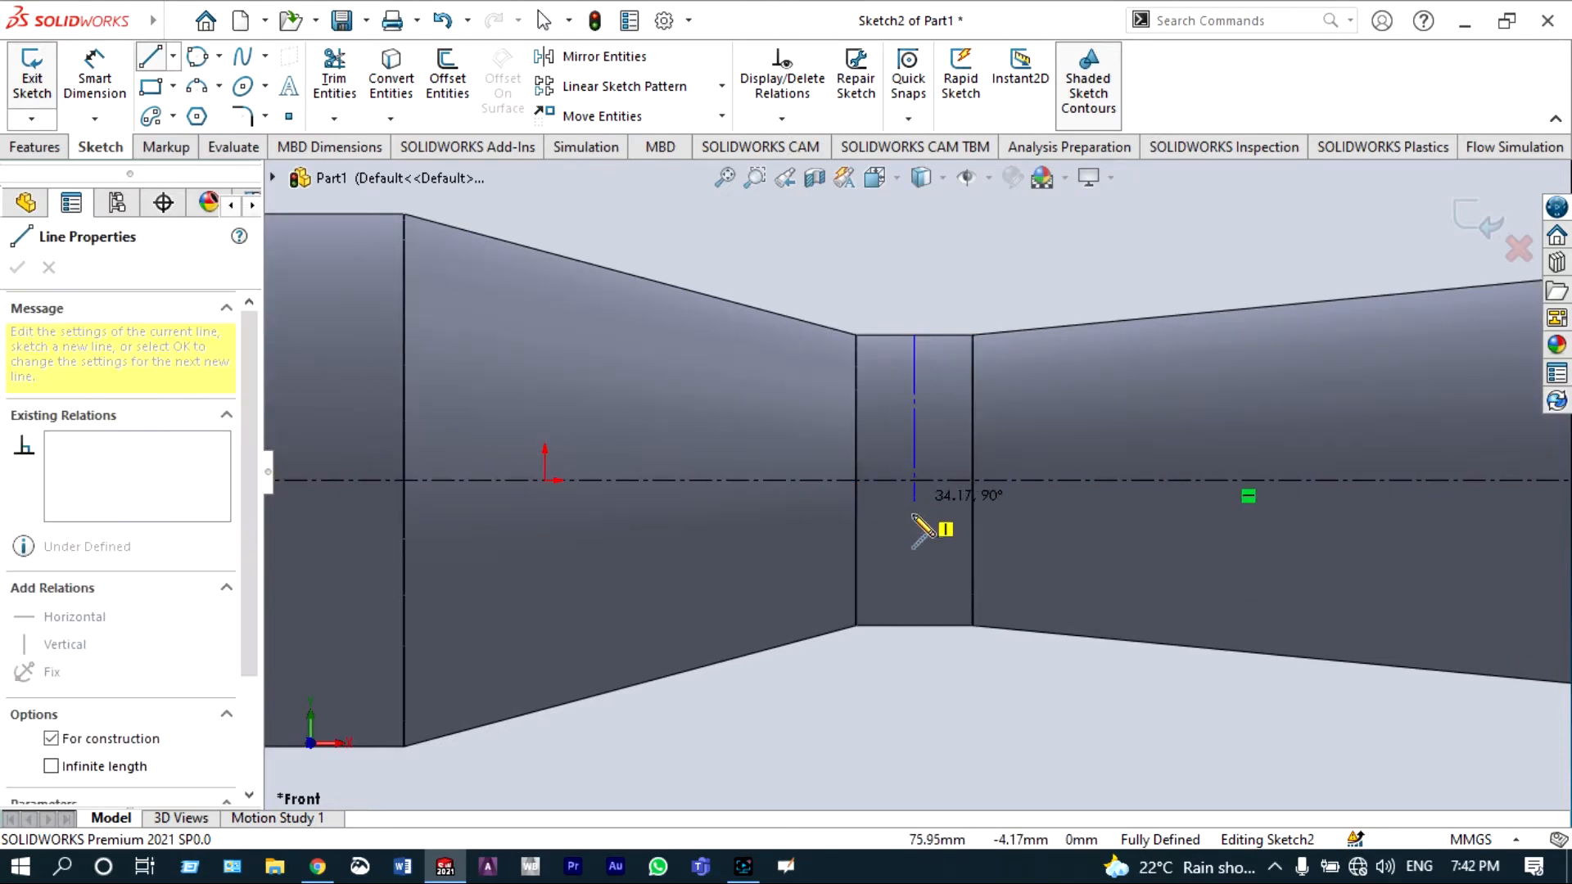
pyautogui.click(914, 625)
pyautogui.press('Escape')
pyautogui.press('Escape')
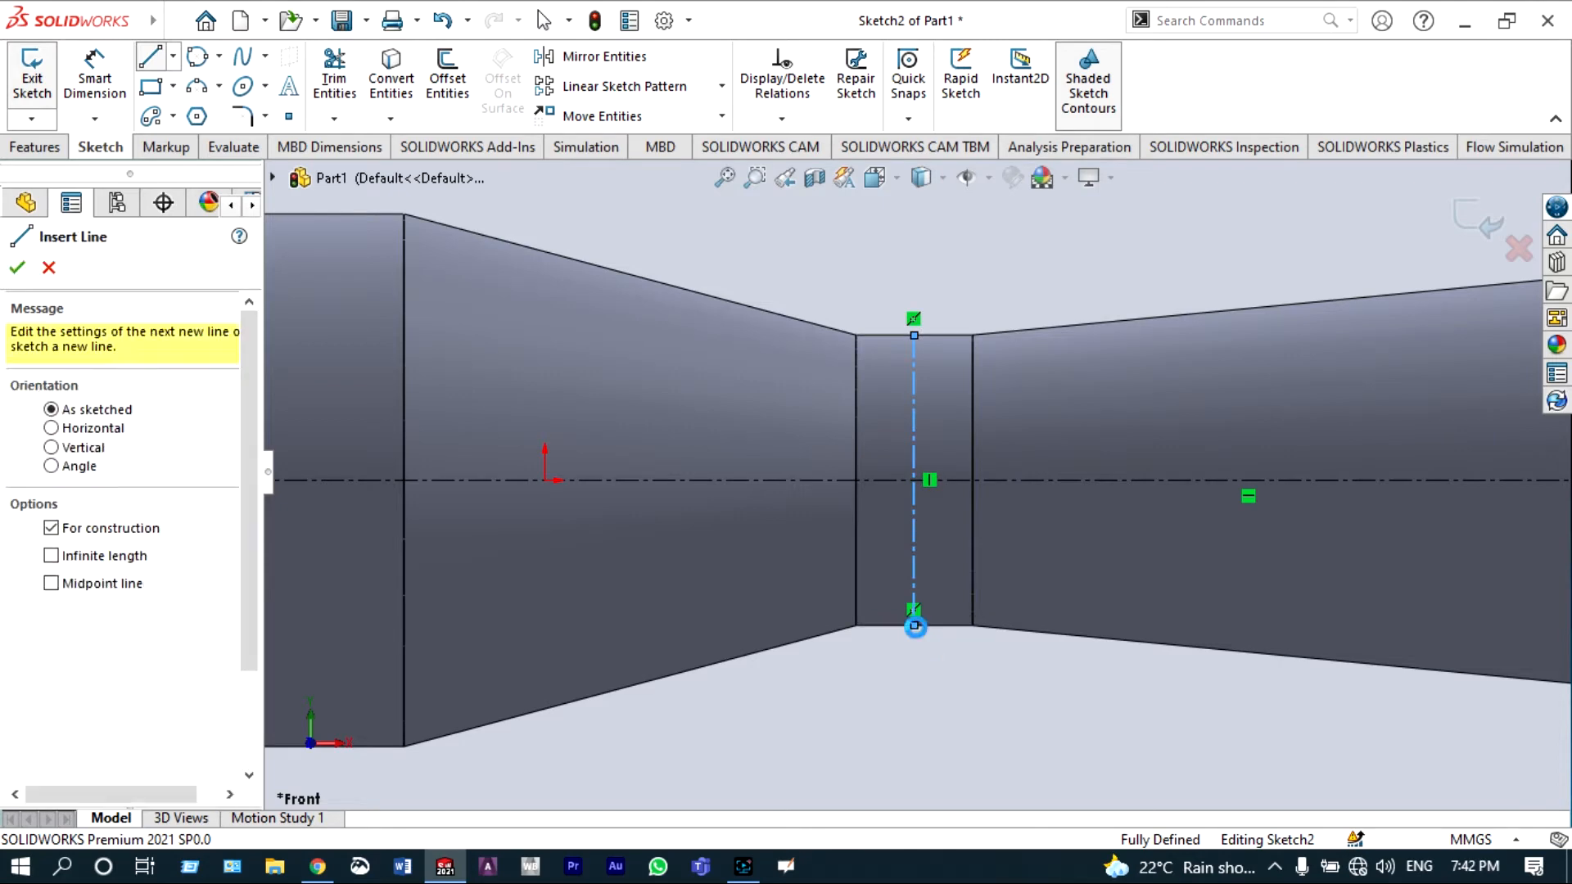
pyautogui.scroll(5, 973, 671)
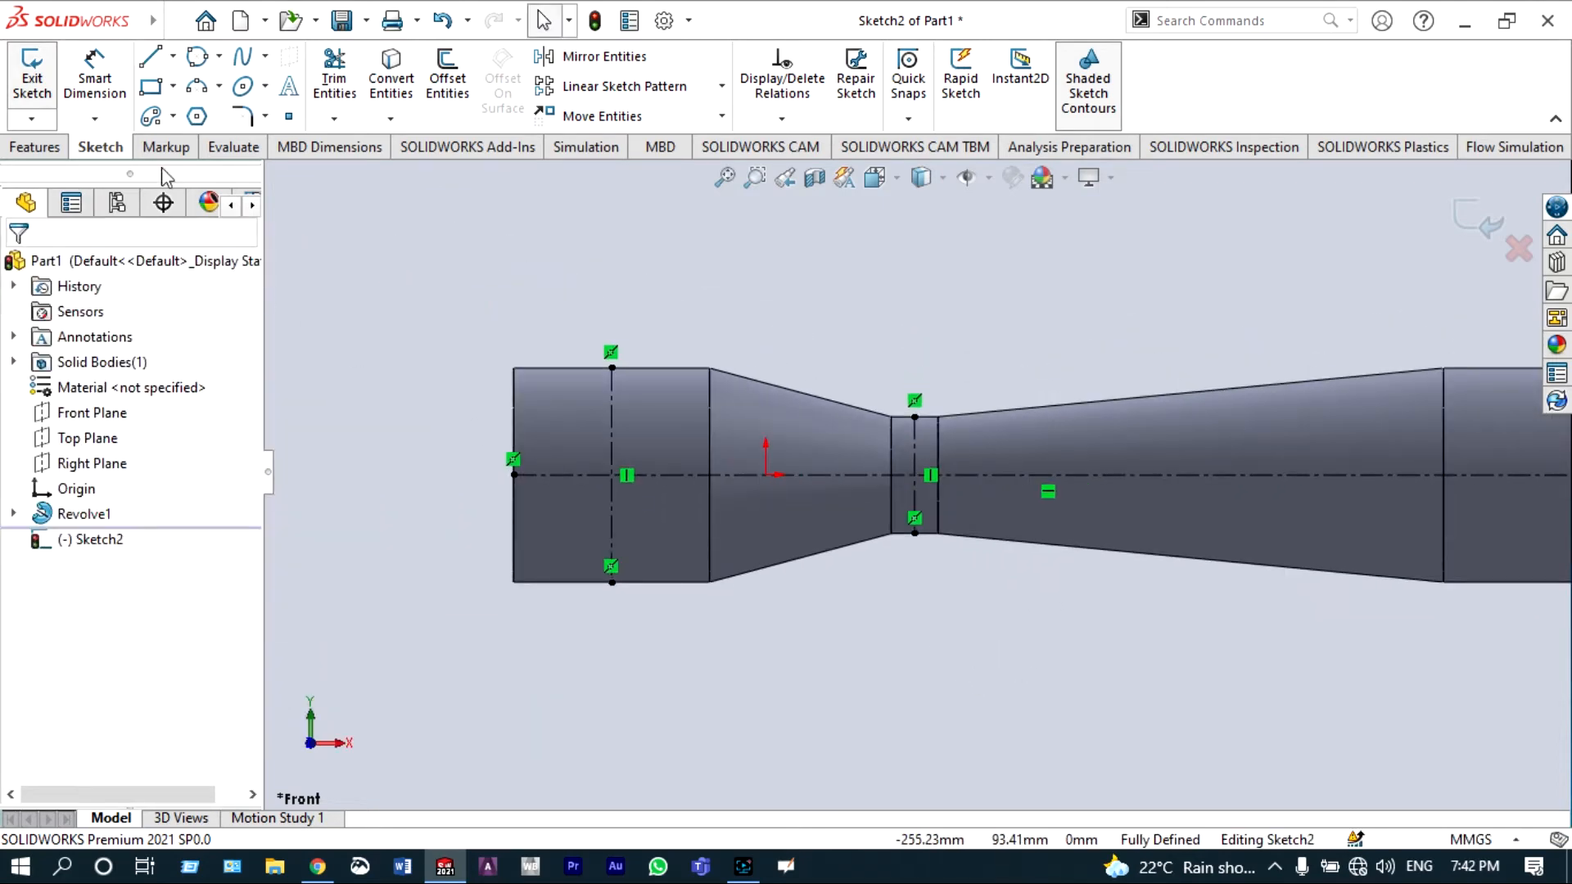
# Step: Draw a U-shaped path of three lines from the left section's centre down, across, and up to the throat centre
pyautogui.click(151, 60)
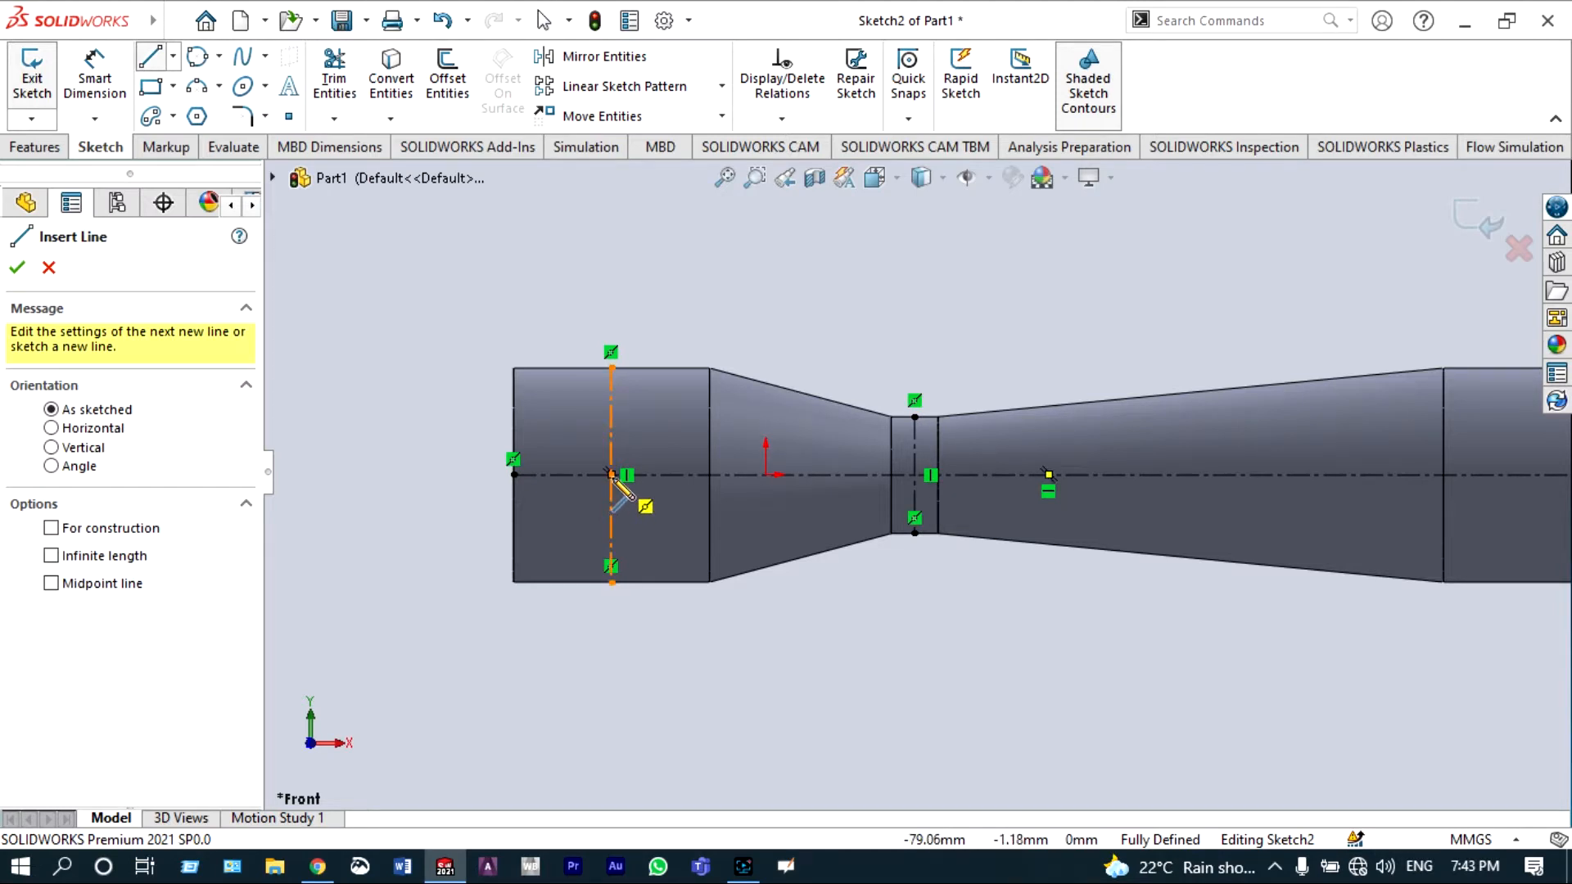
pyautogui.click(611, 475)
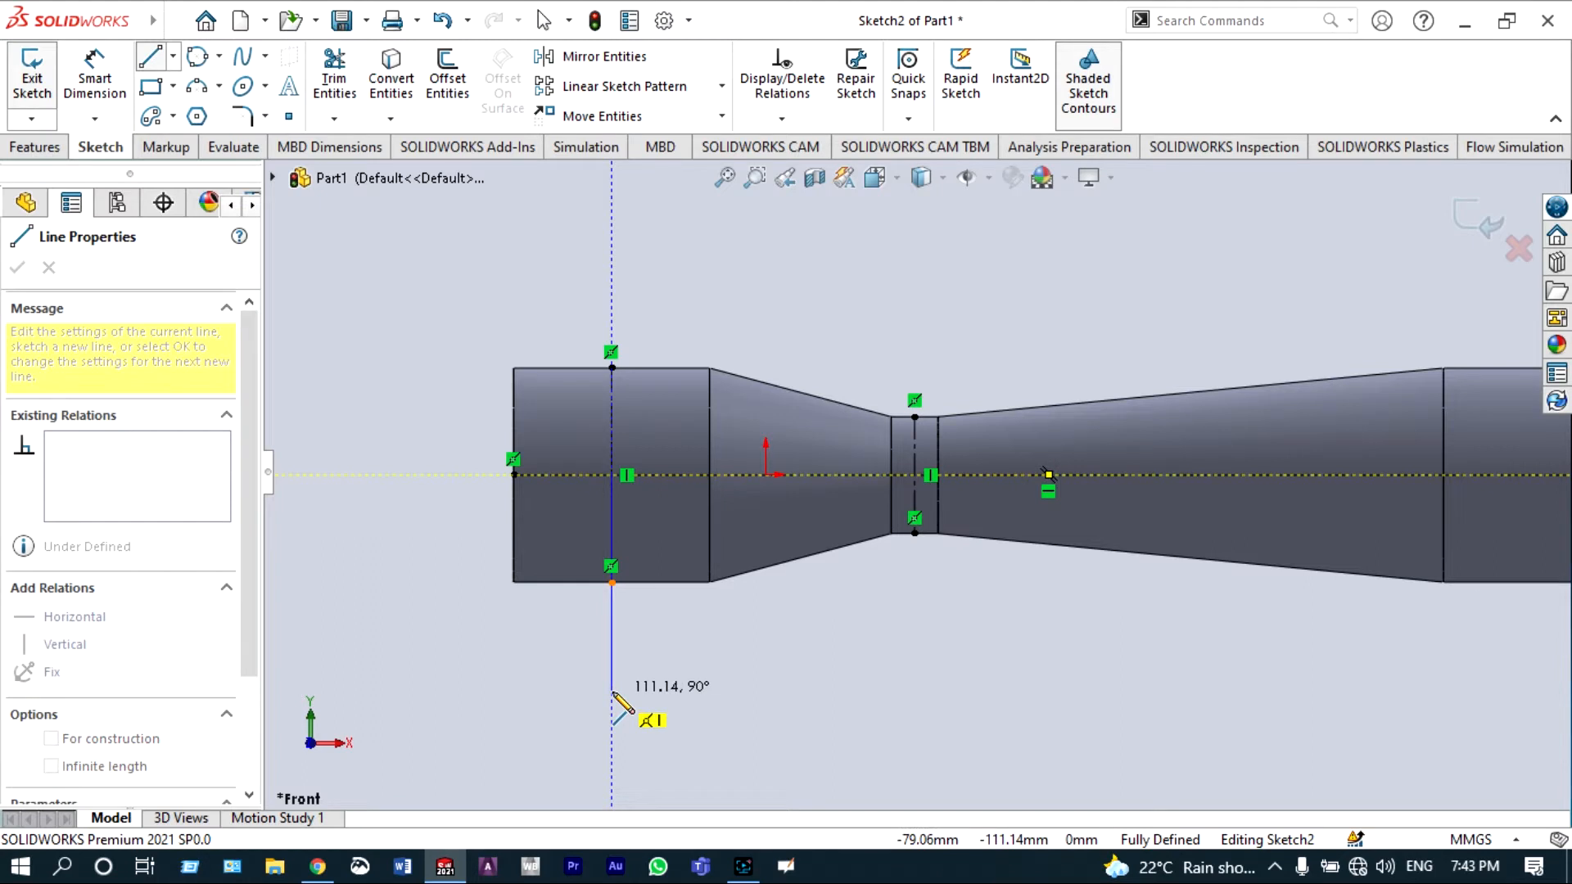
pyautogui.click(612, 692)
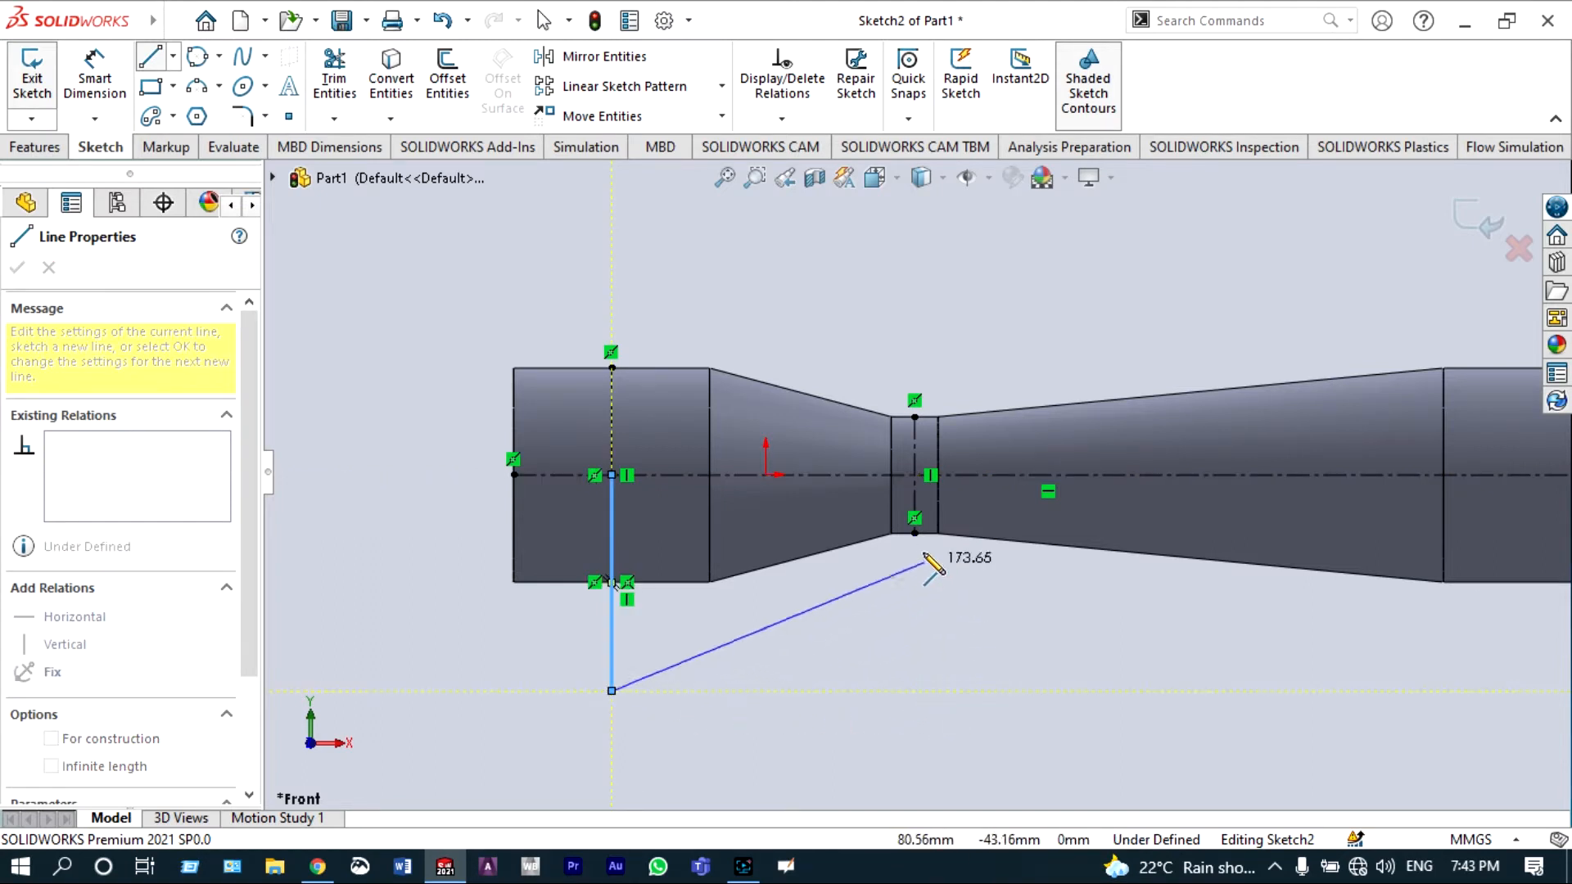
pyautogui.click(915, 692)
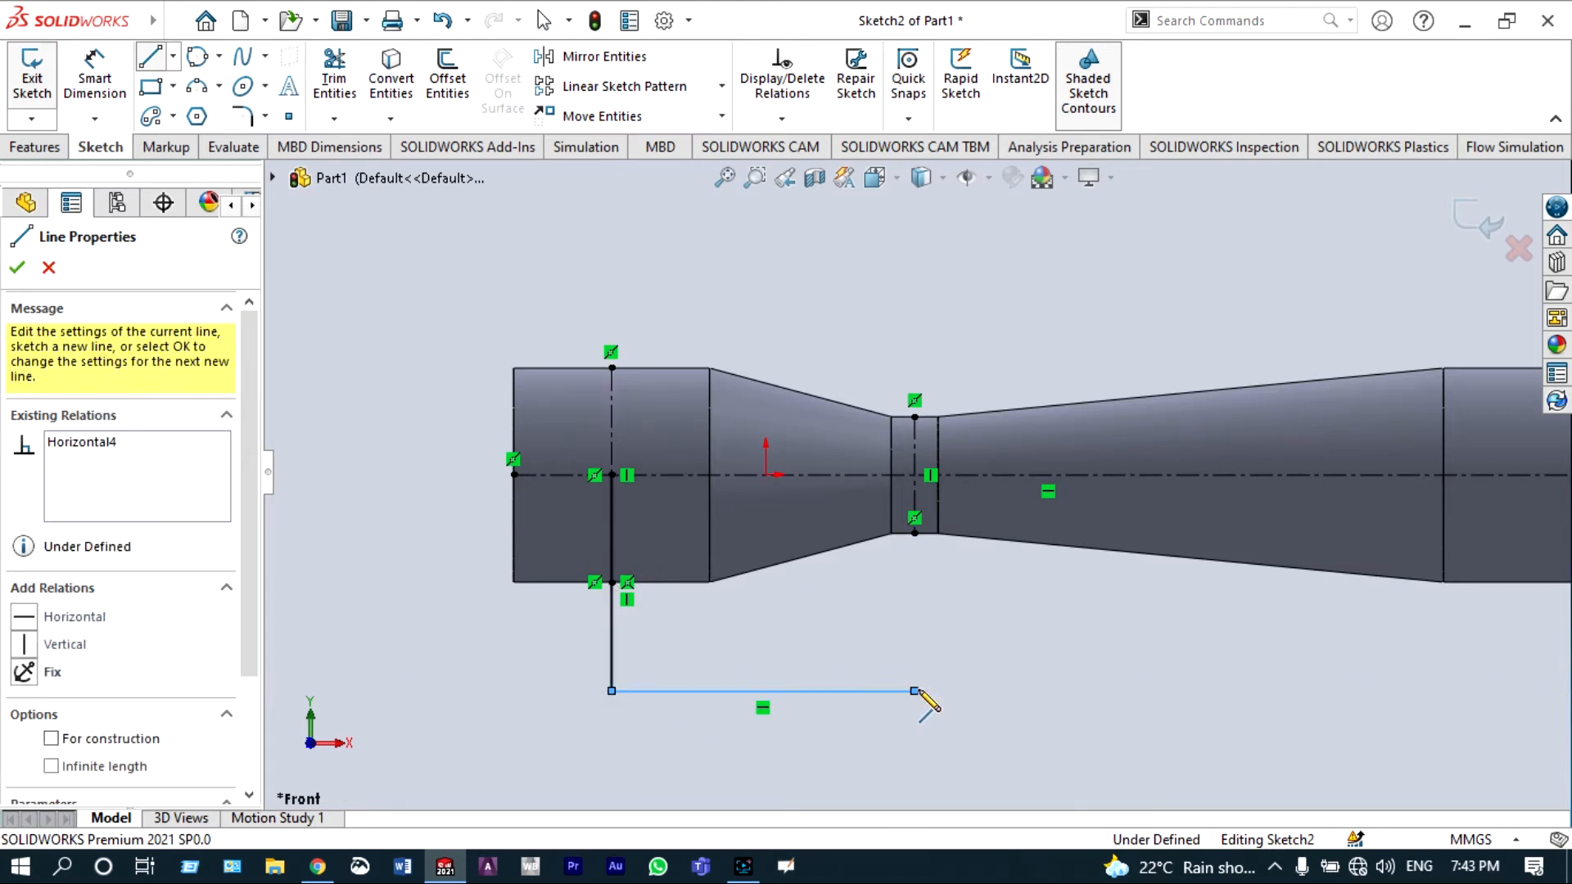
pyautogui.click(915, 475)
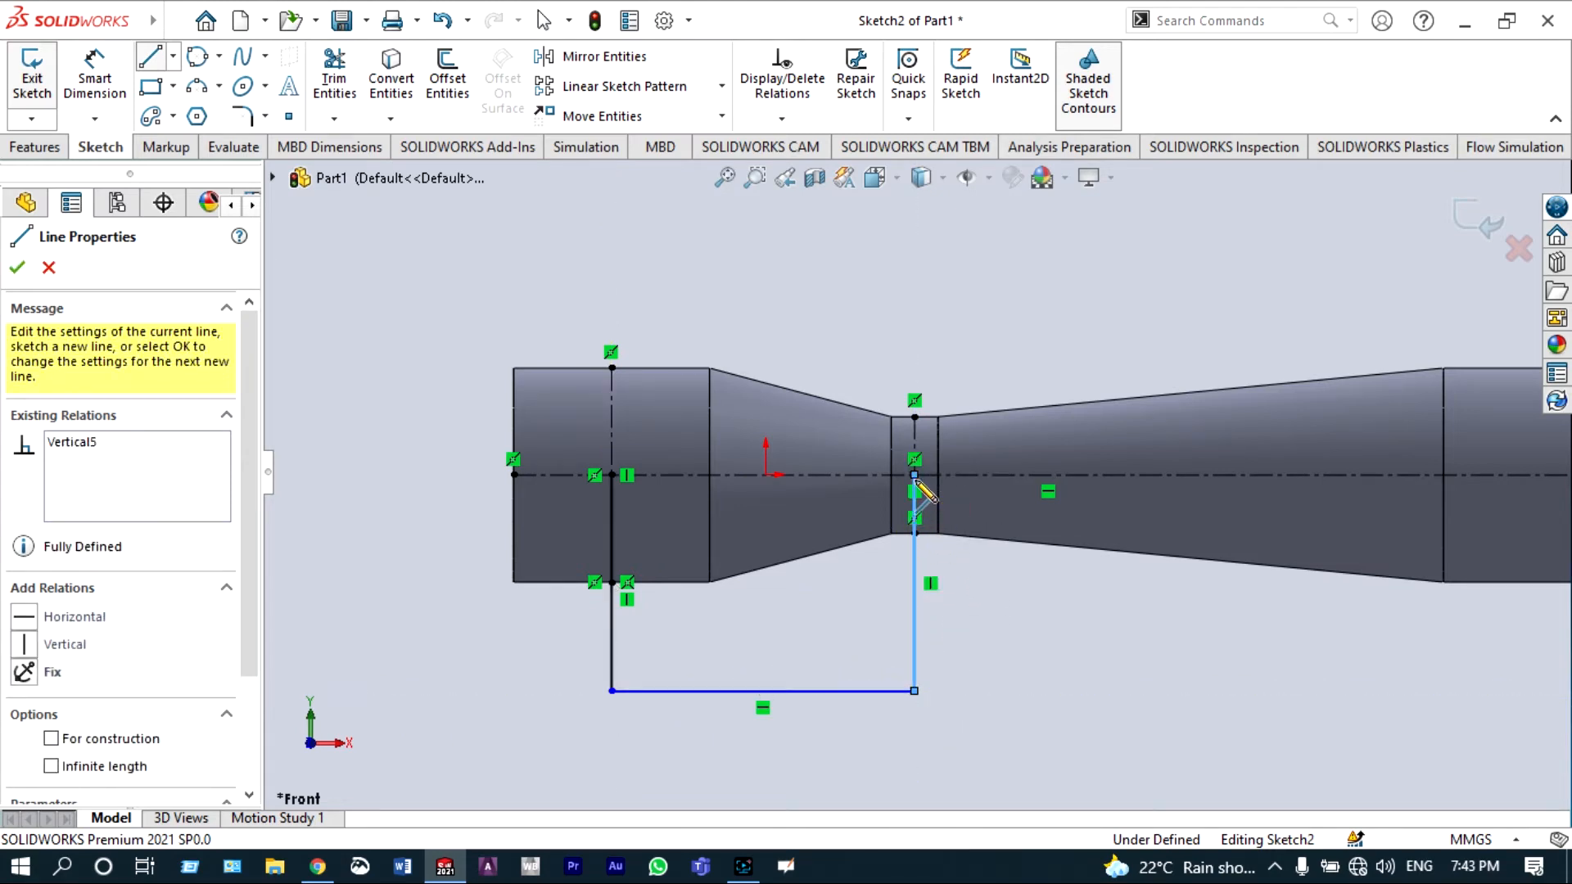
pyautogui.press('Escape')
pyautogui.press('Escape')
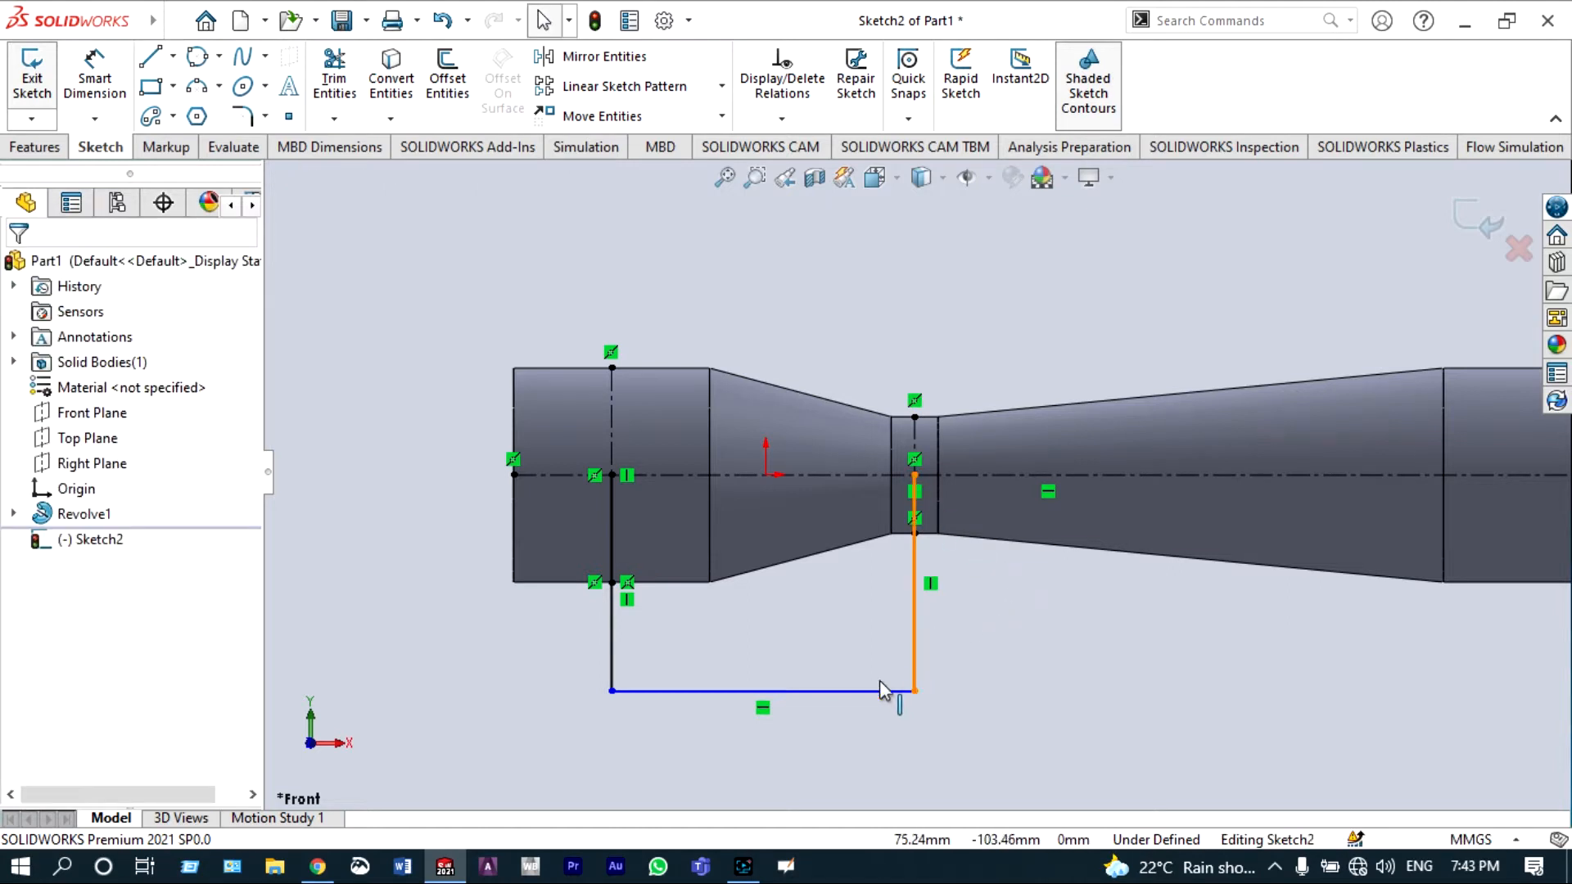
# Step: Fillet the two bottom corners of the U-shaped path with a 25 mm radius
pyautogui.click(243, 115)
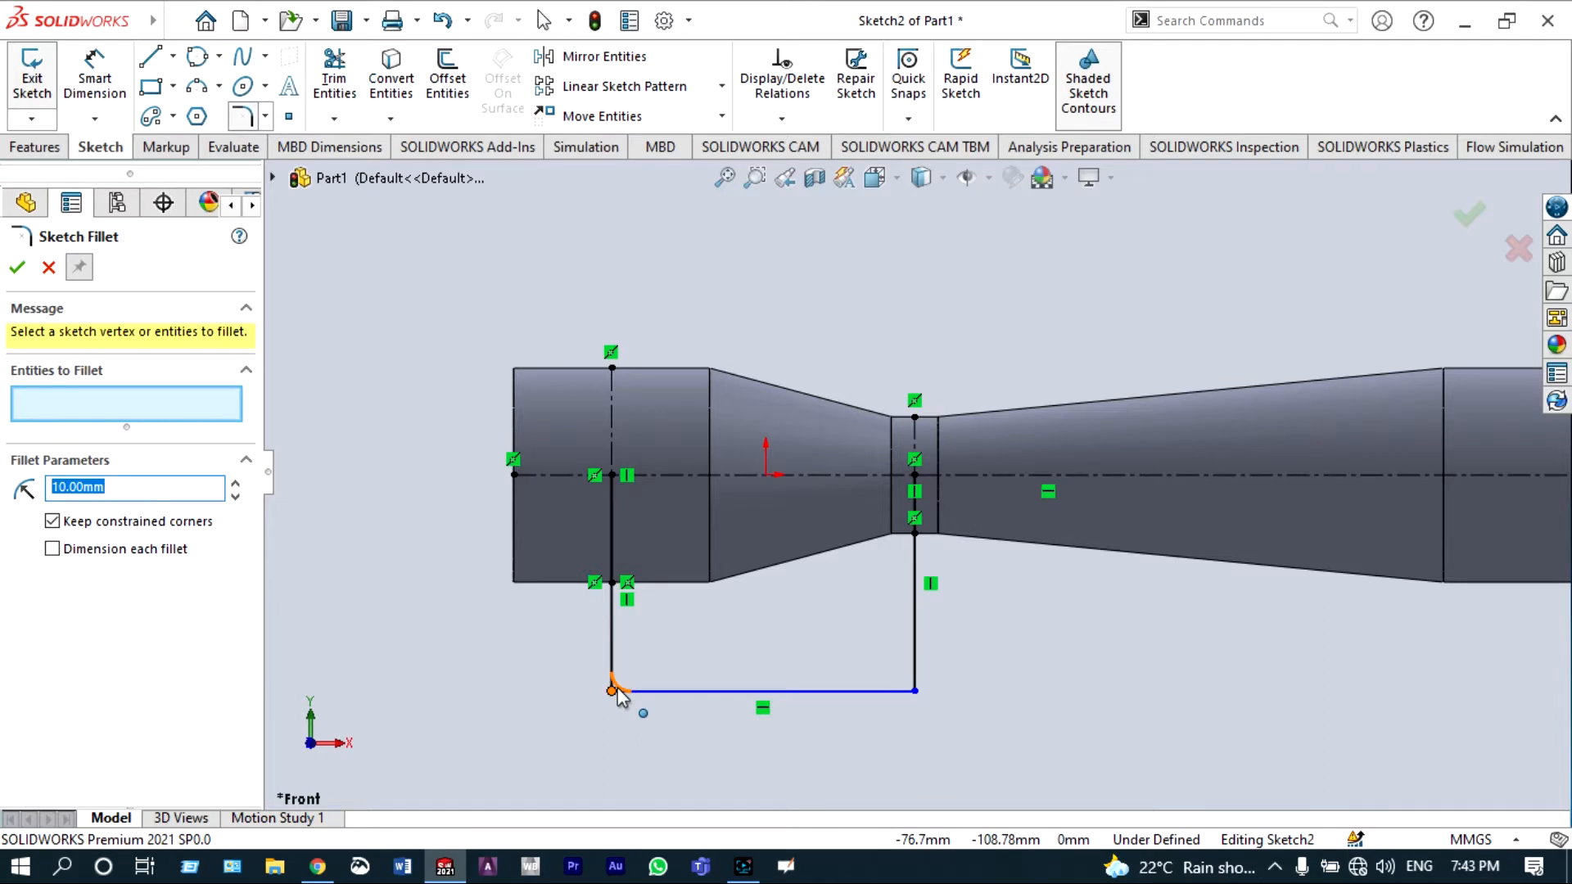
pyautogui.click(616, 690)
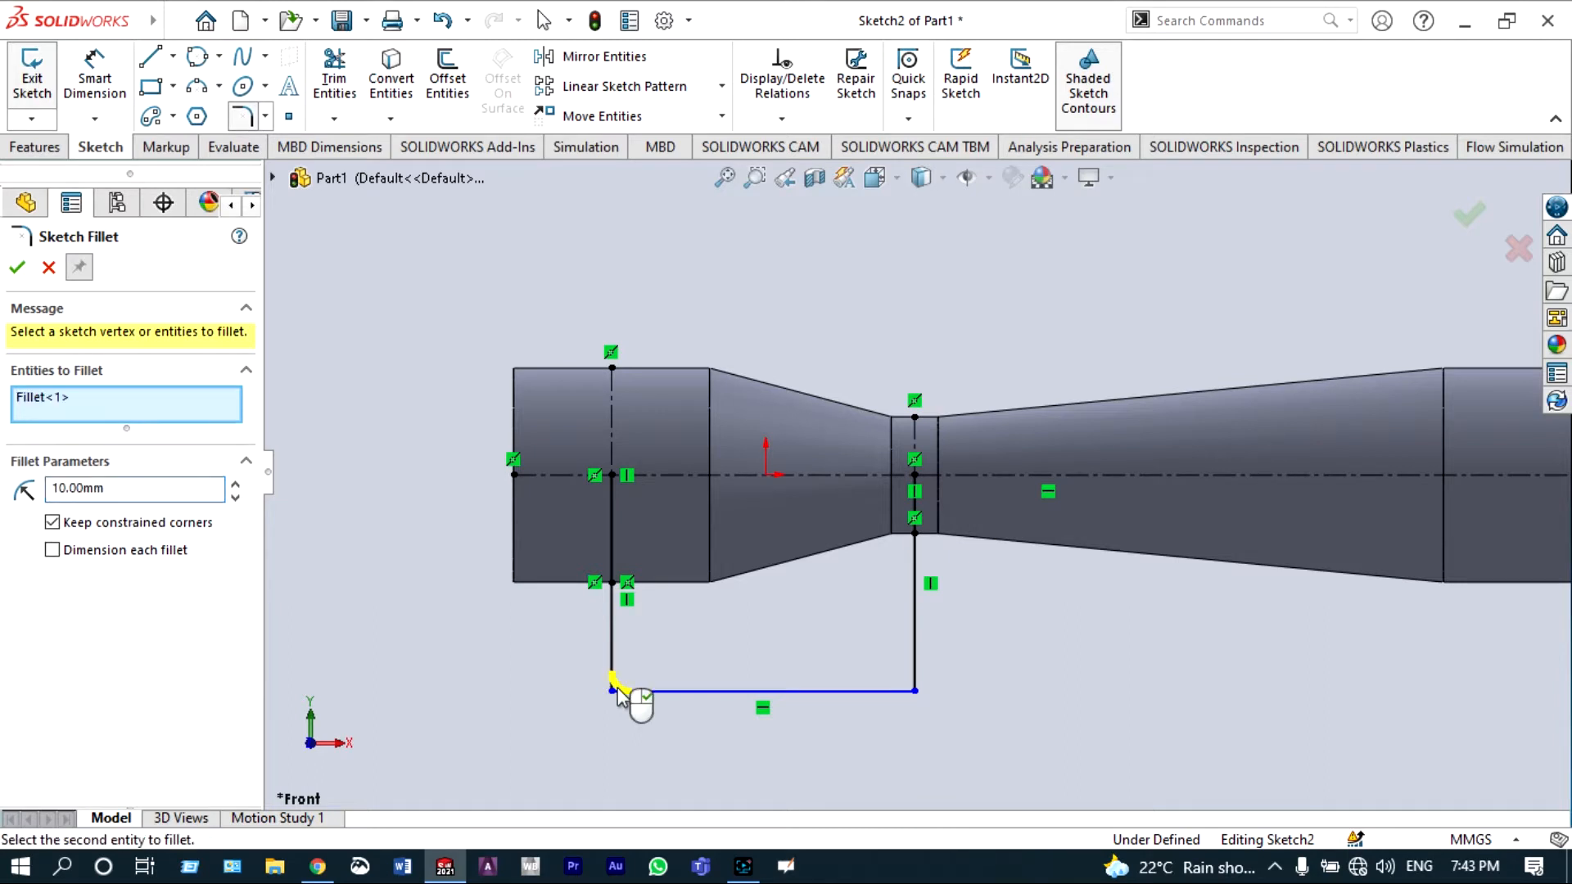
pyautogui.click(911, 692)
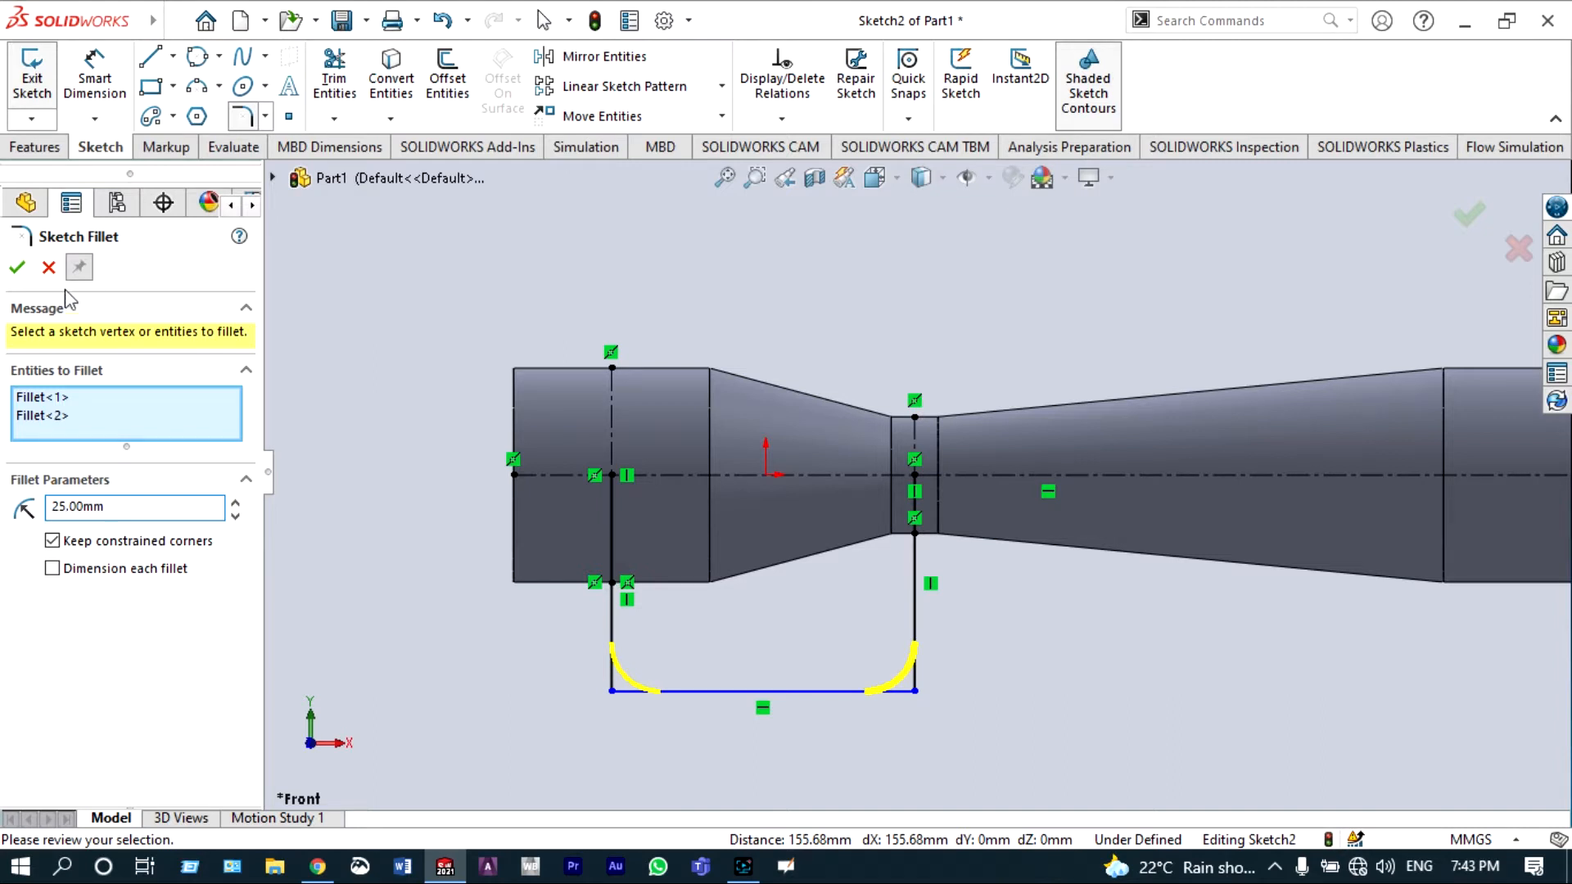
pyautogui.click(18, 267)
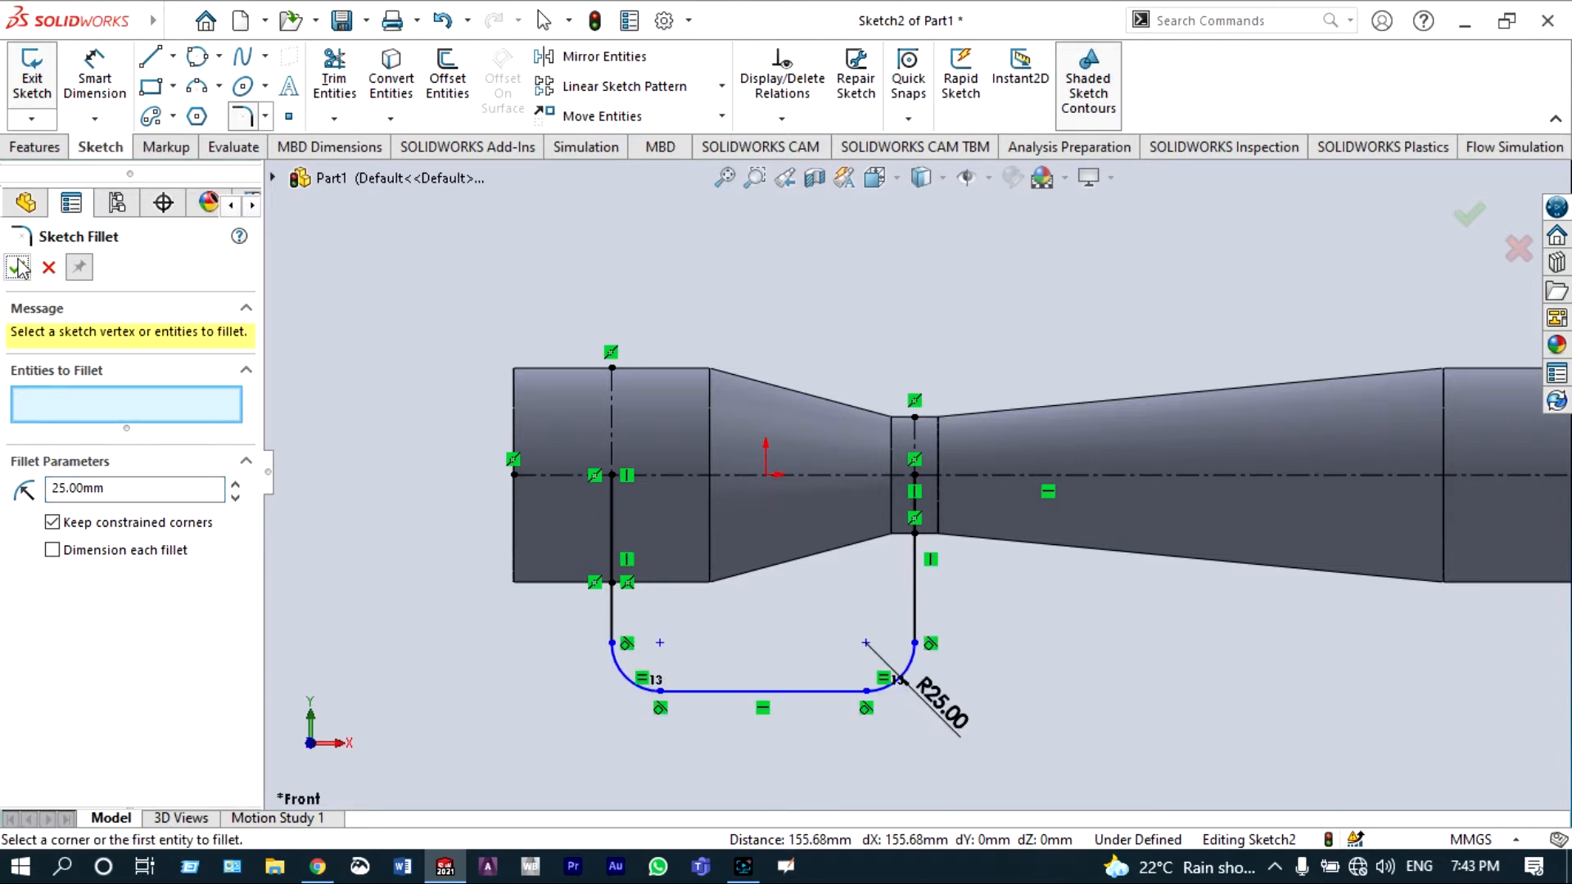
pyautogui.click(17, 268)
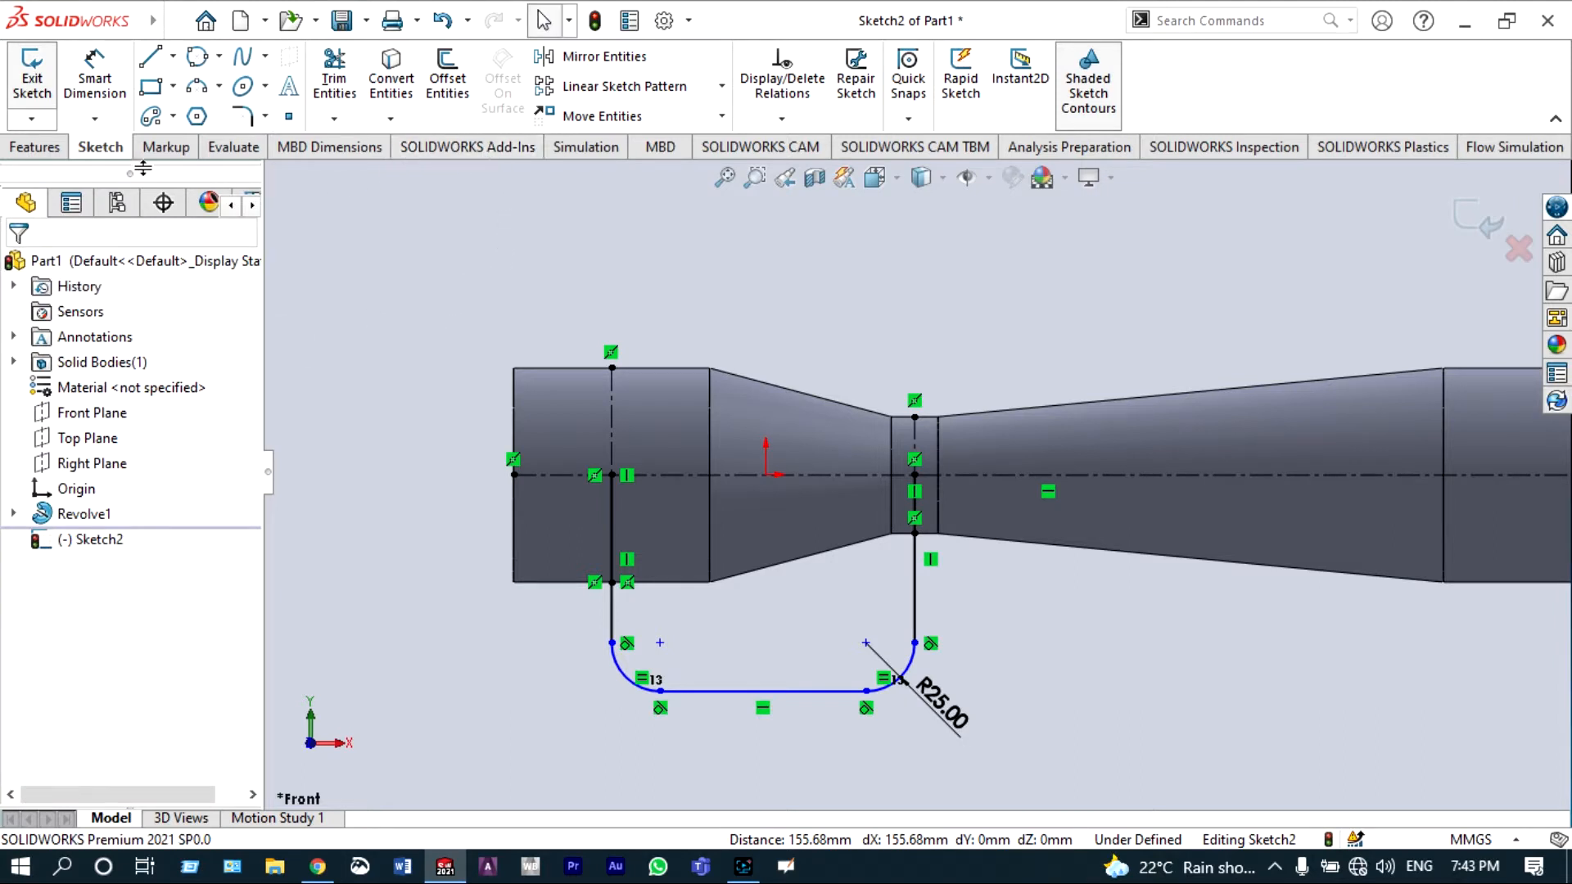
# Step: Sweep a 10 mm circular profile along the U-shaped path as a thin feature 1 mm thick
pyautogui.click(36, 149)
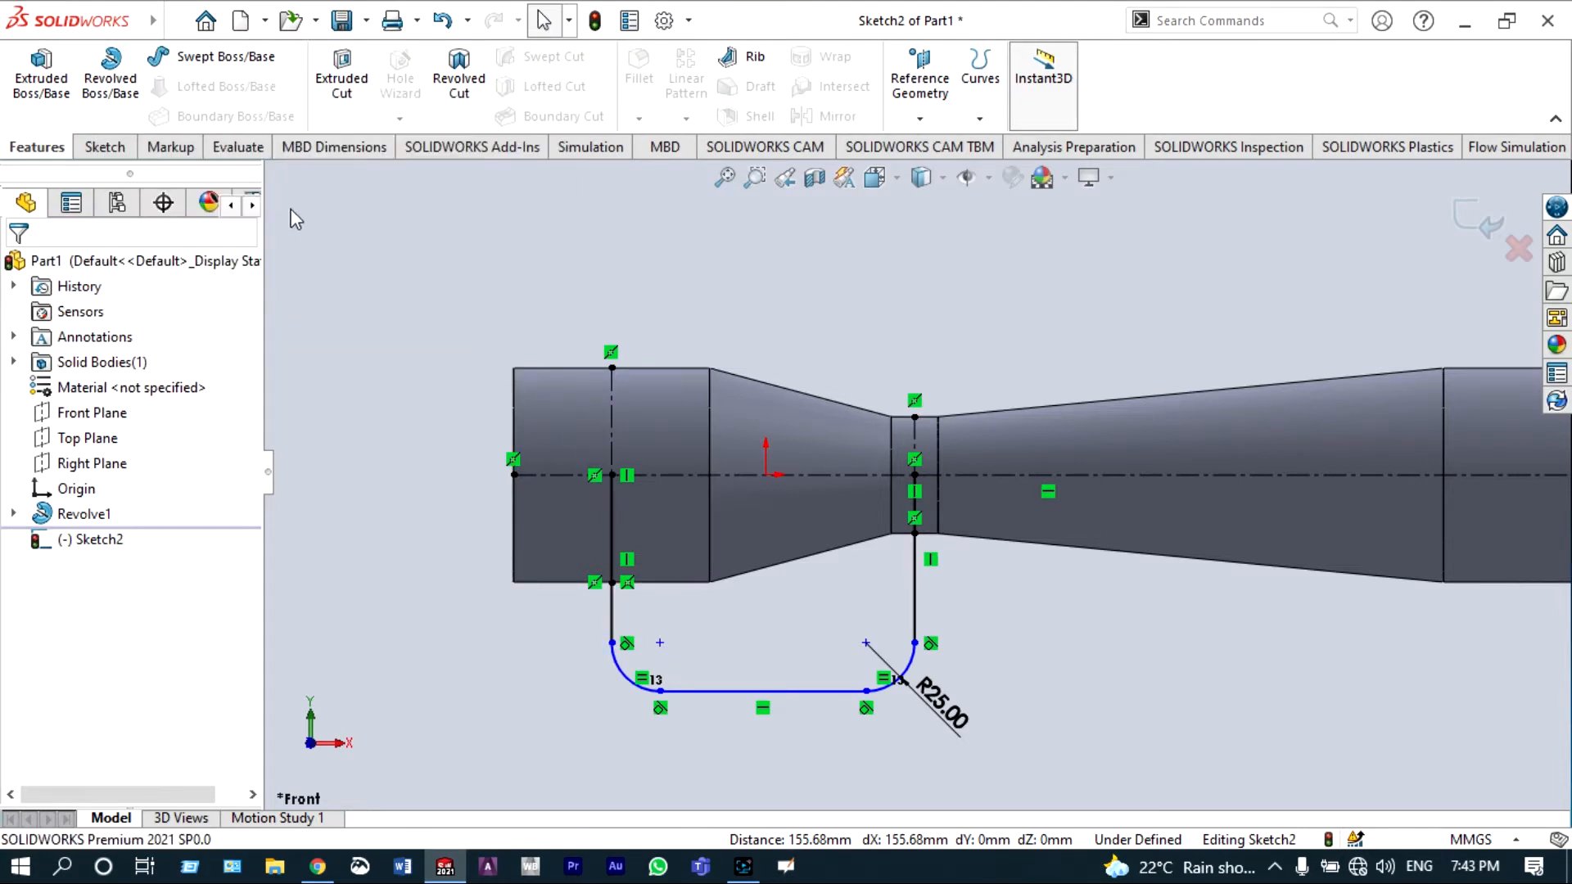
pyautogui.click(194, 64)
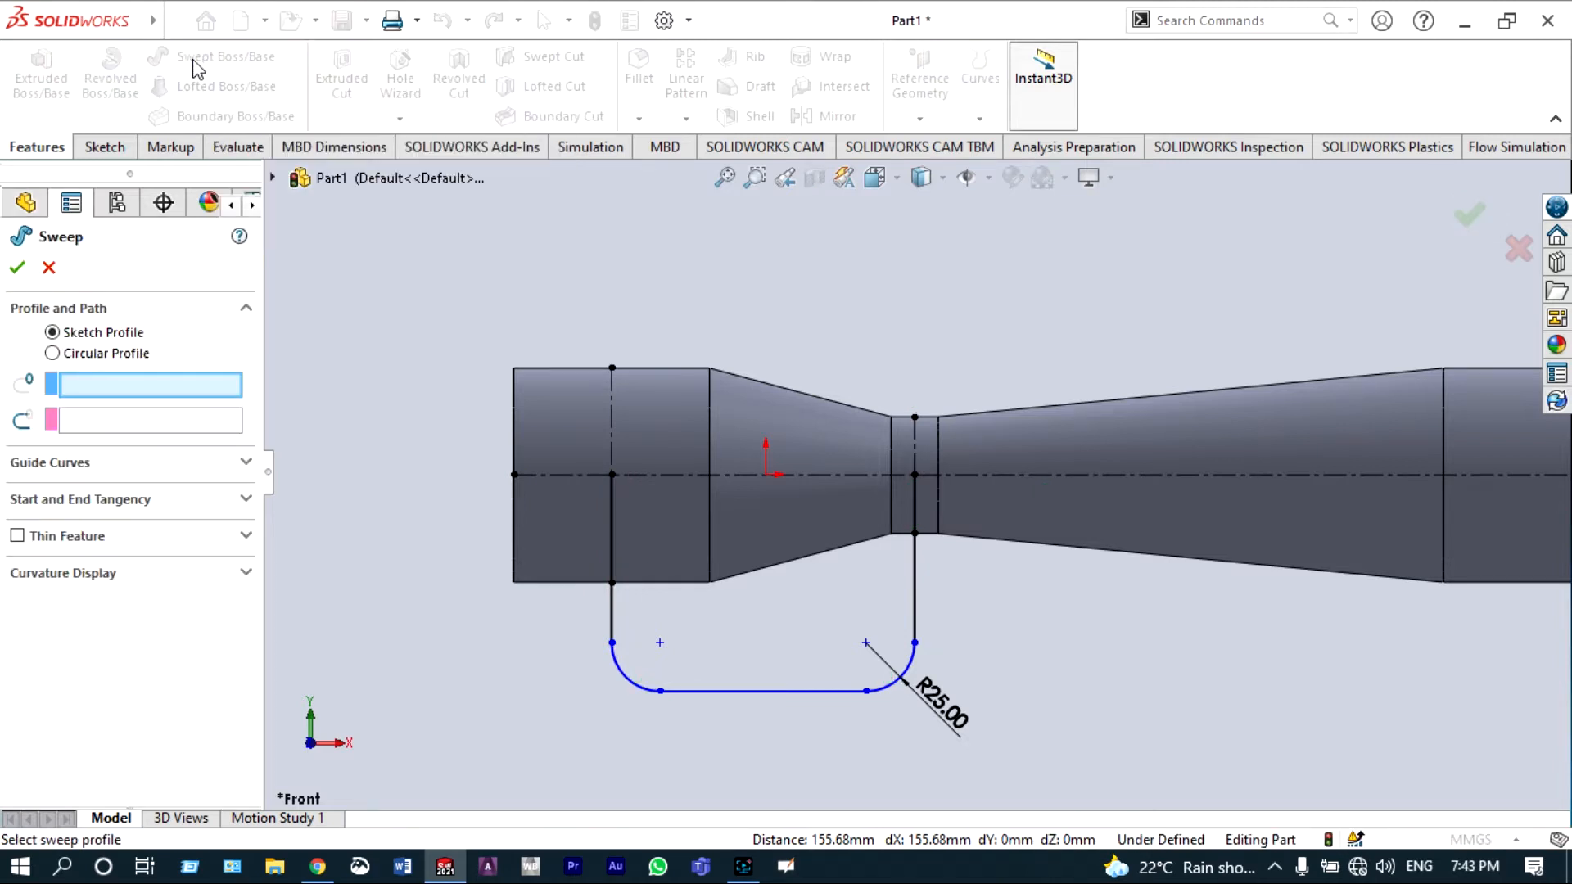
pyautogui.click(52, 354)
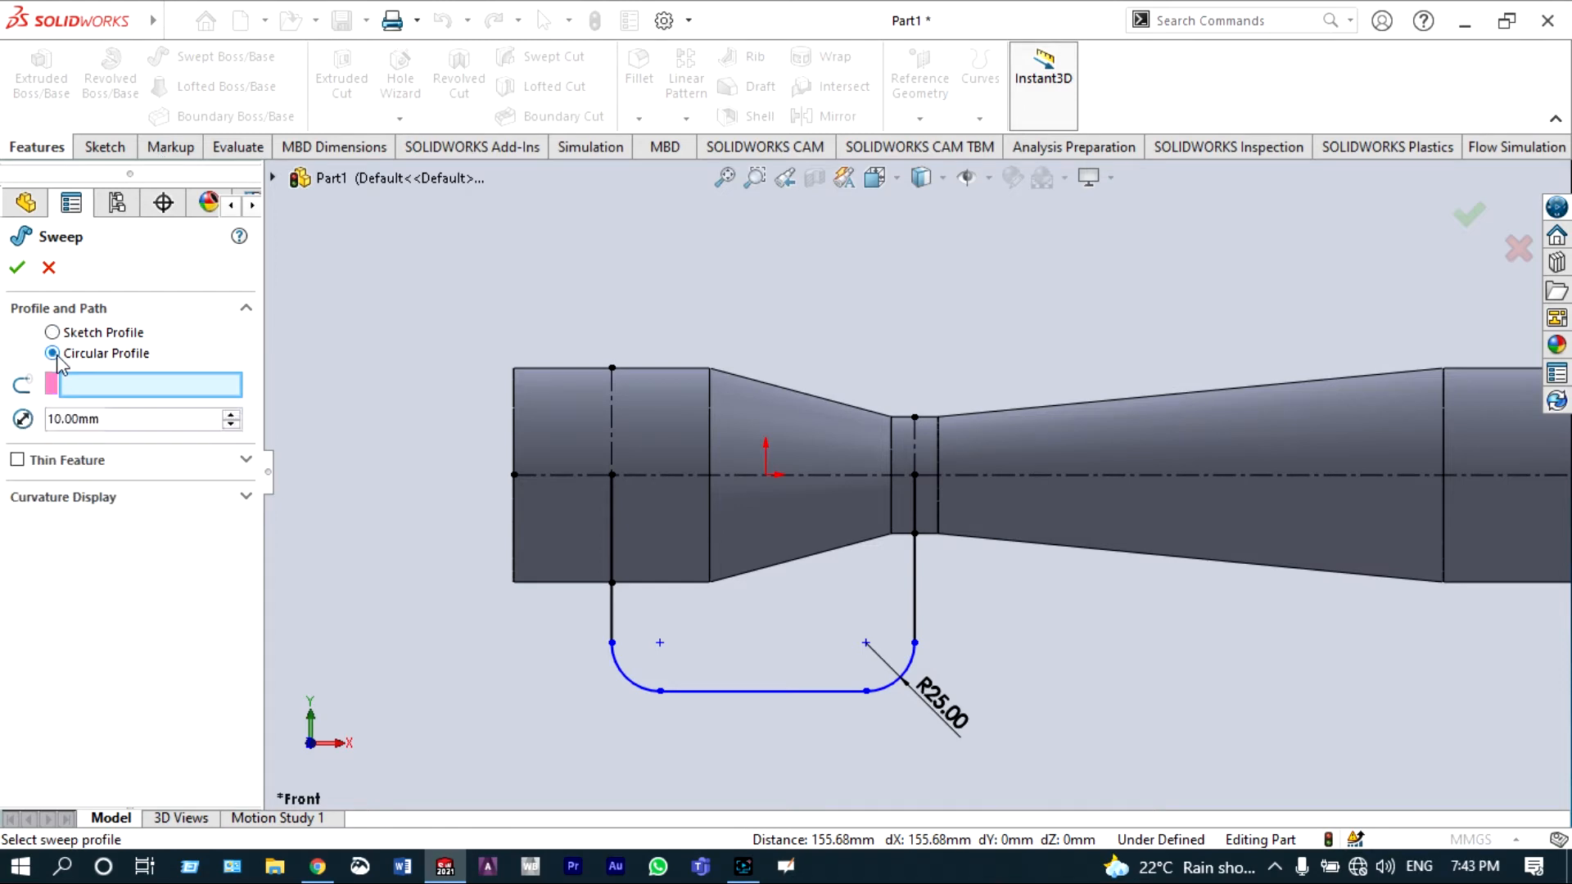
pyautogui.click(17, 461)
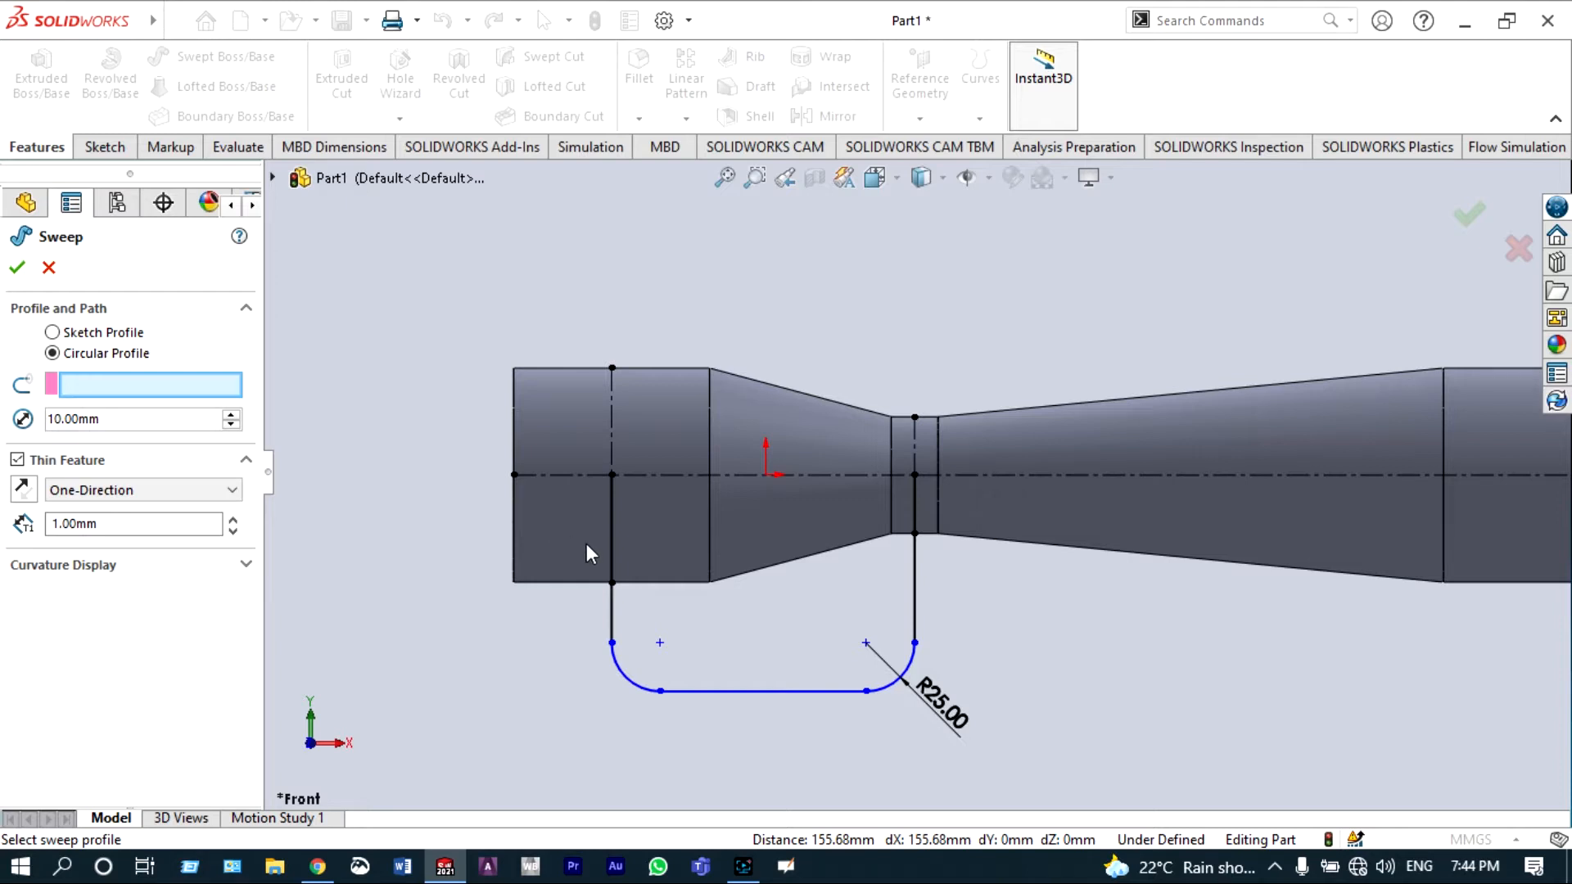
pyautogui.click(611, 549)
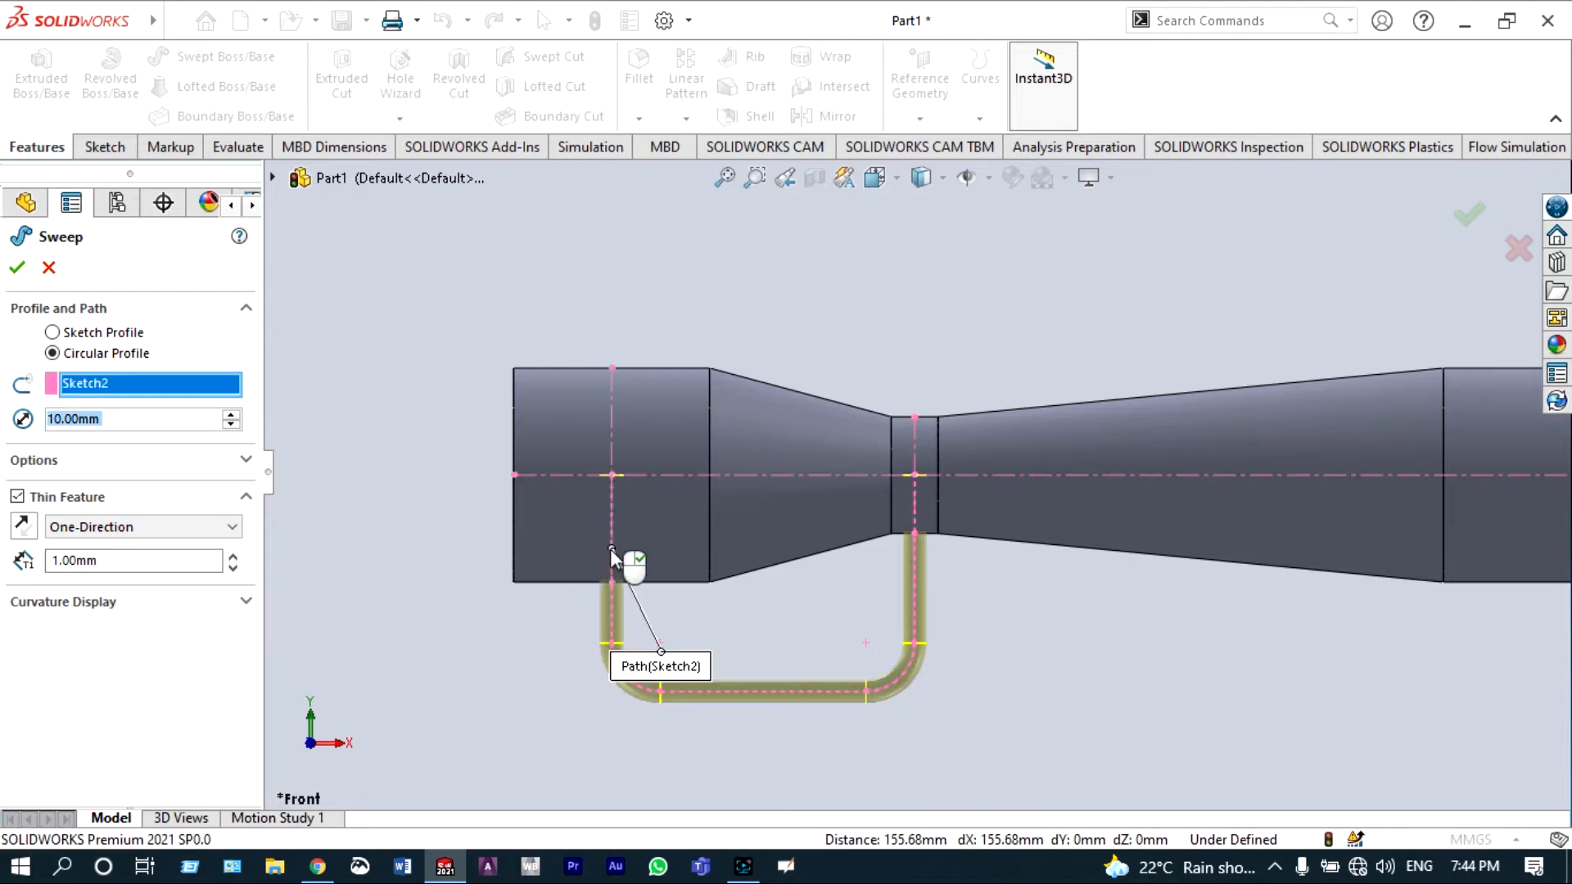
pyautogui.click(26, 528)
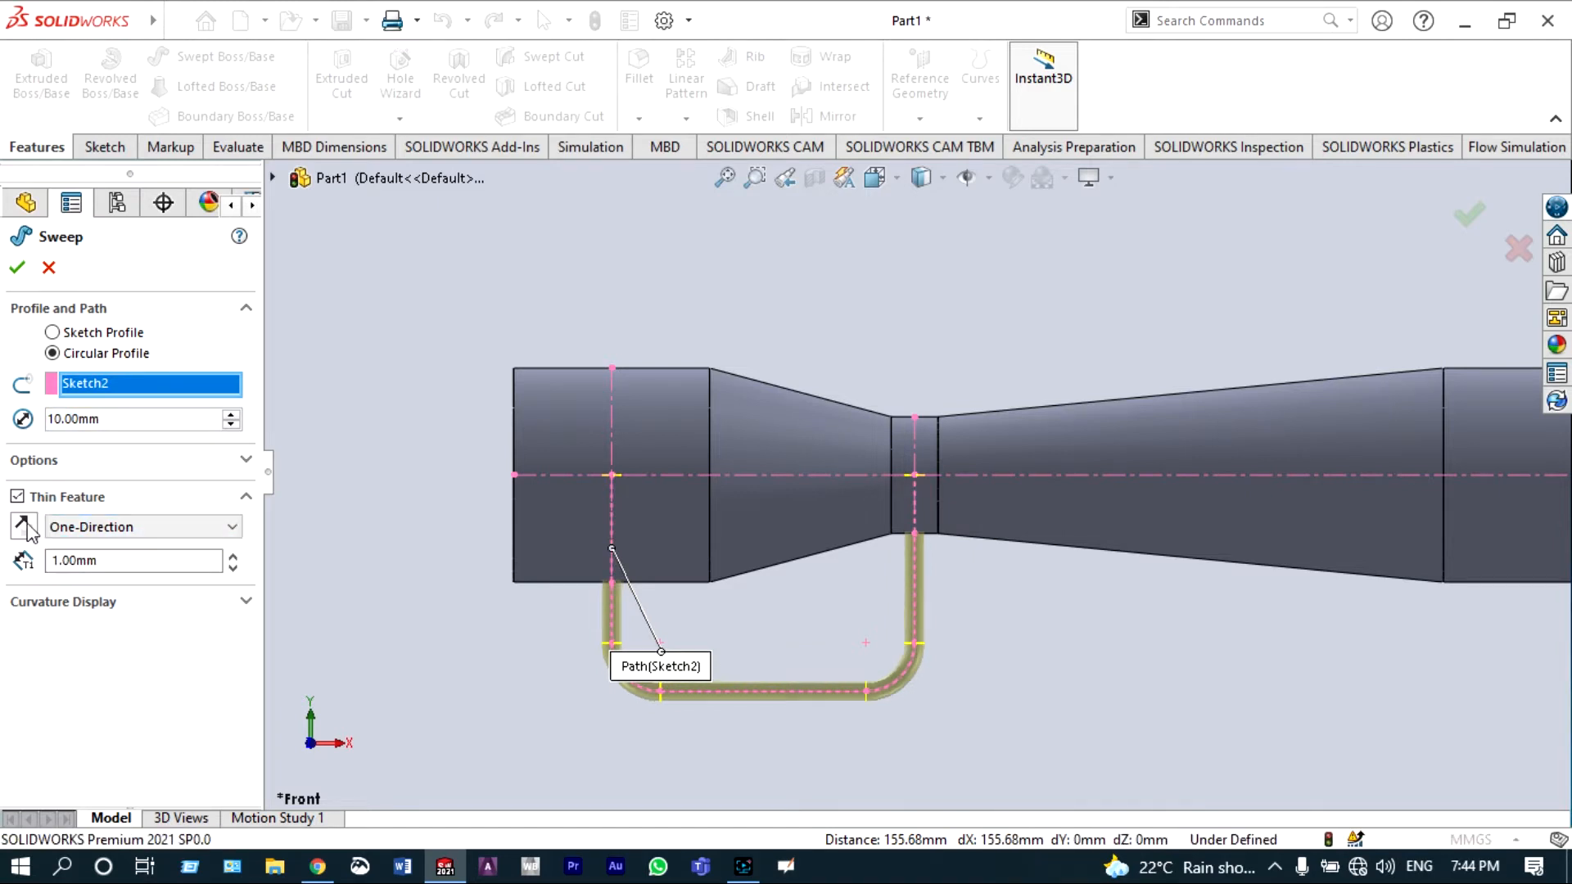
pyautogui.click(18, 270)
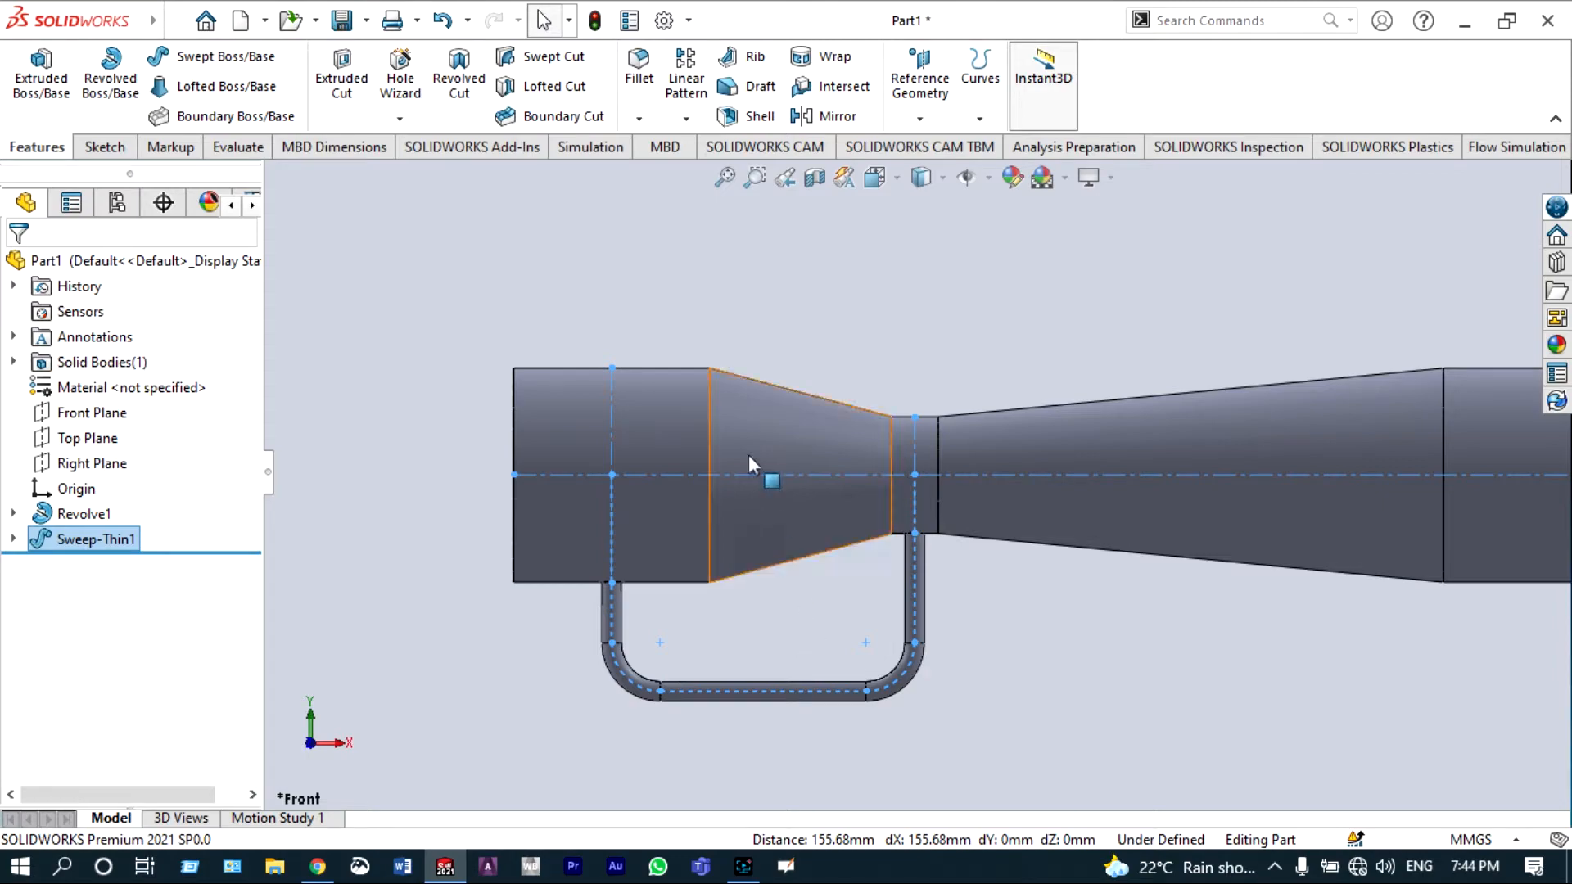
# Step: Start a new sketch on the left end face of the revolved body, viewed from the left
pyautogui.click(894, 178)
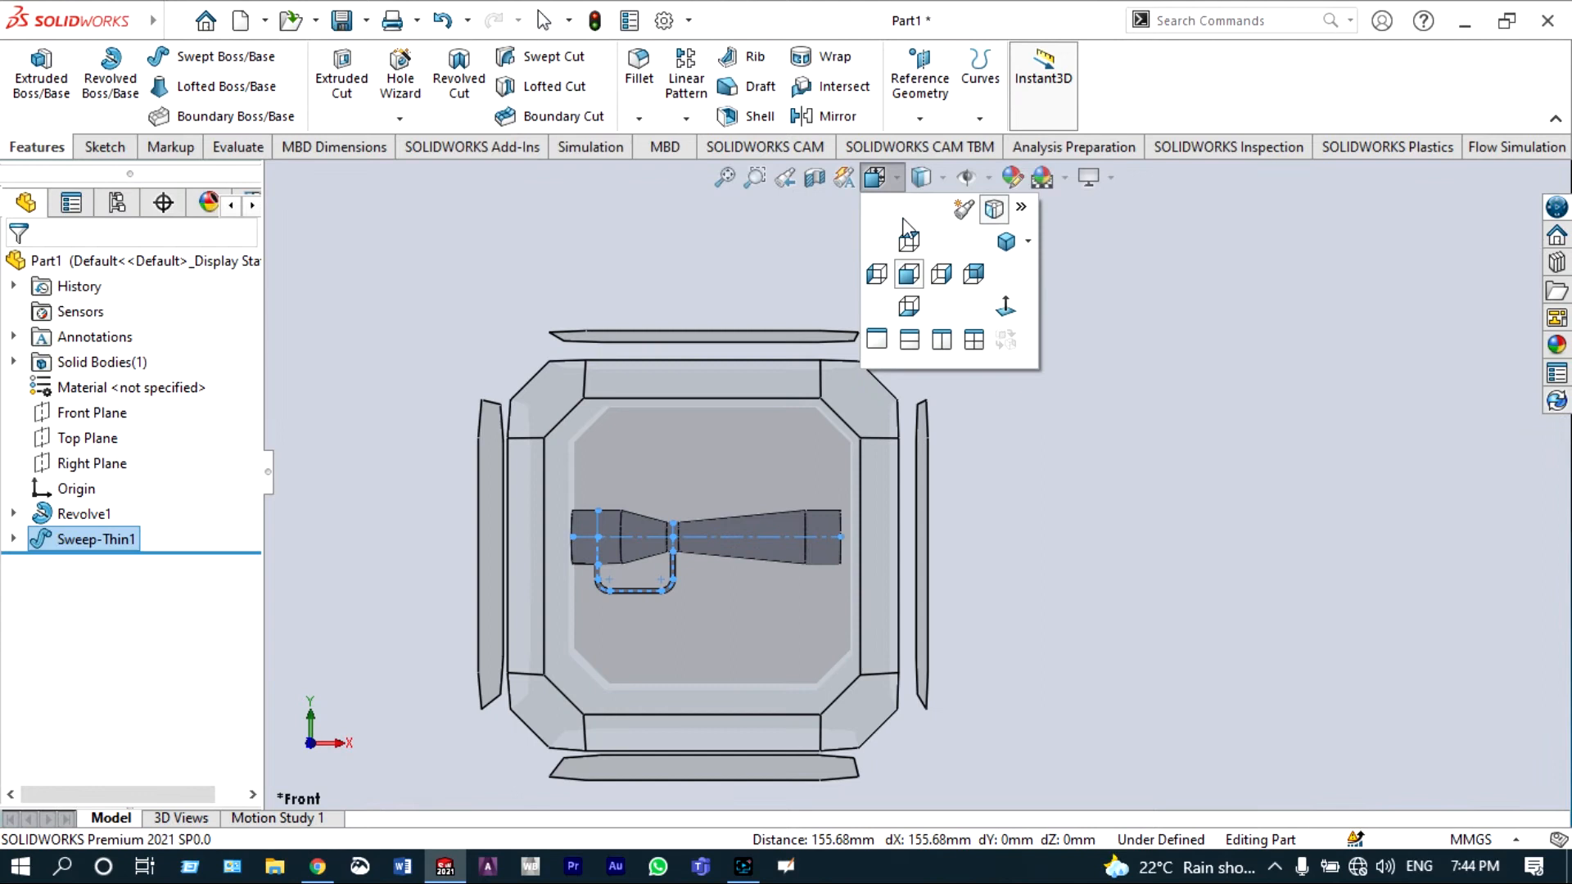
pyautogui.click(876, 274)
pyautogui.scroll(-3, 936, 456)
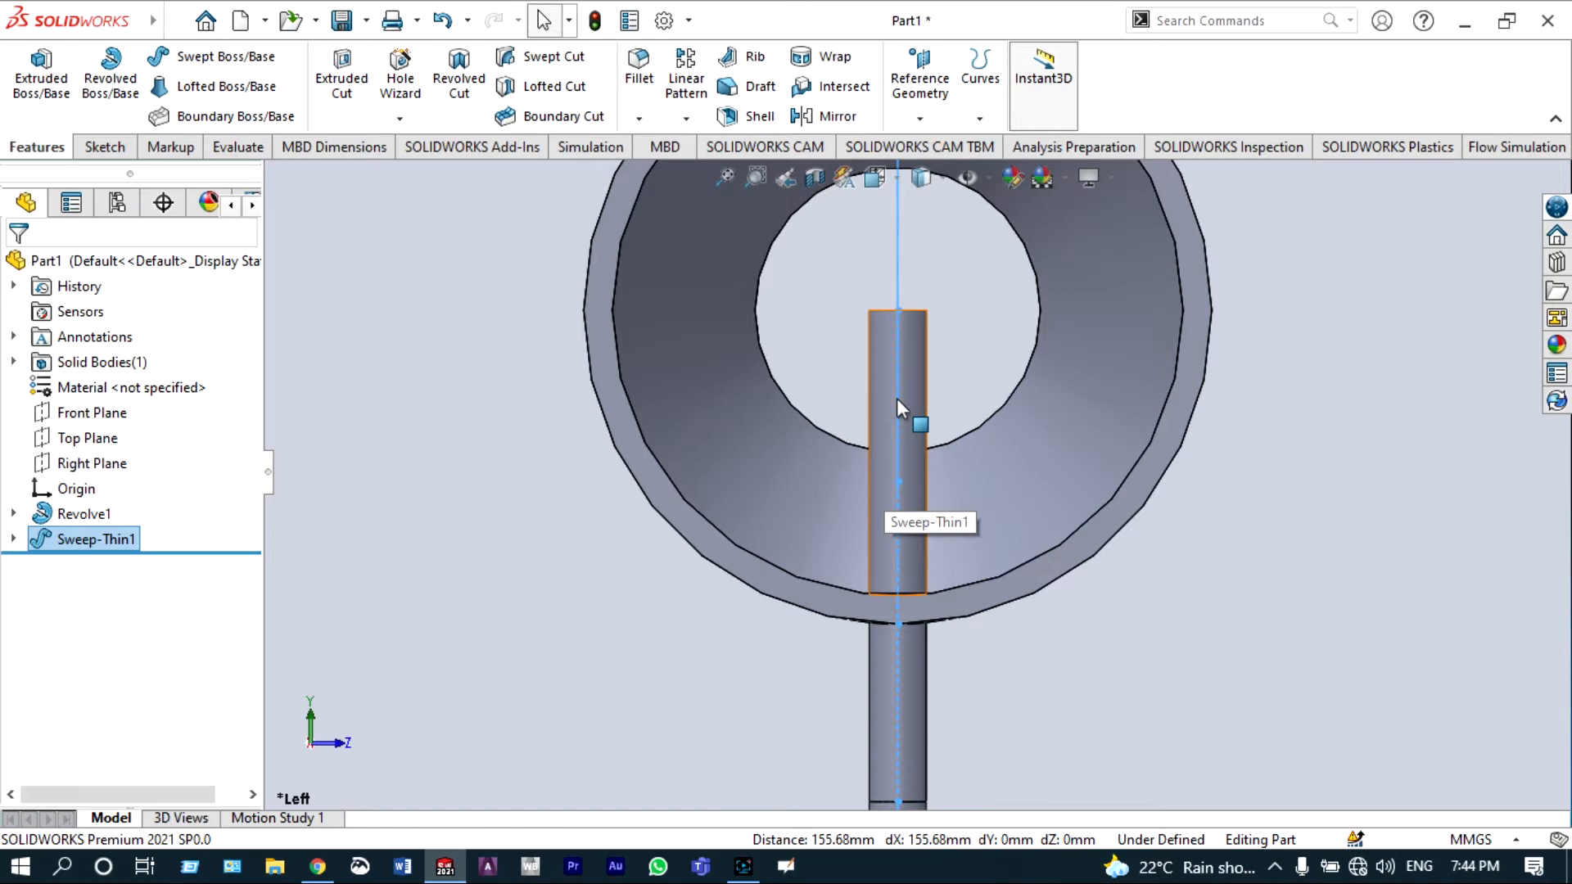
pyautogui.scroll(2, 896, 398)
pyautogui.scroll(2, 854, 291)
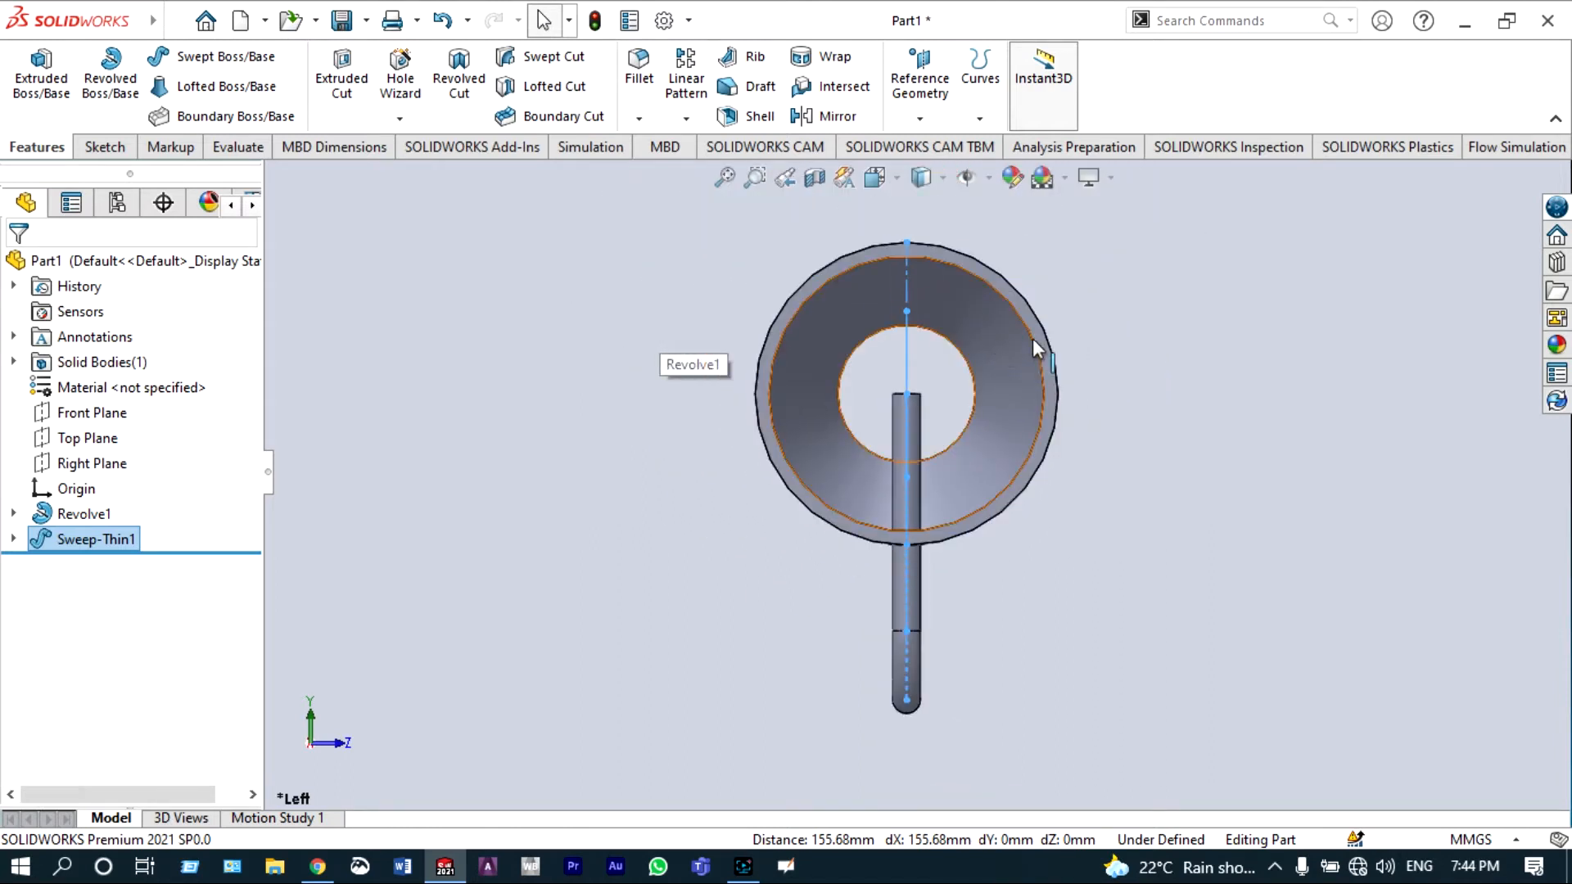
pyautogui.scroll(-3, 1028, 340)
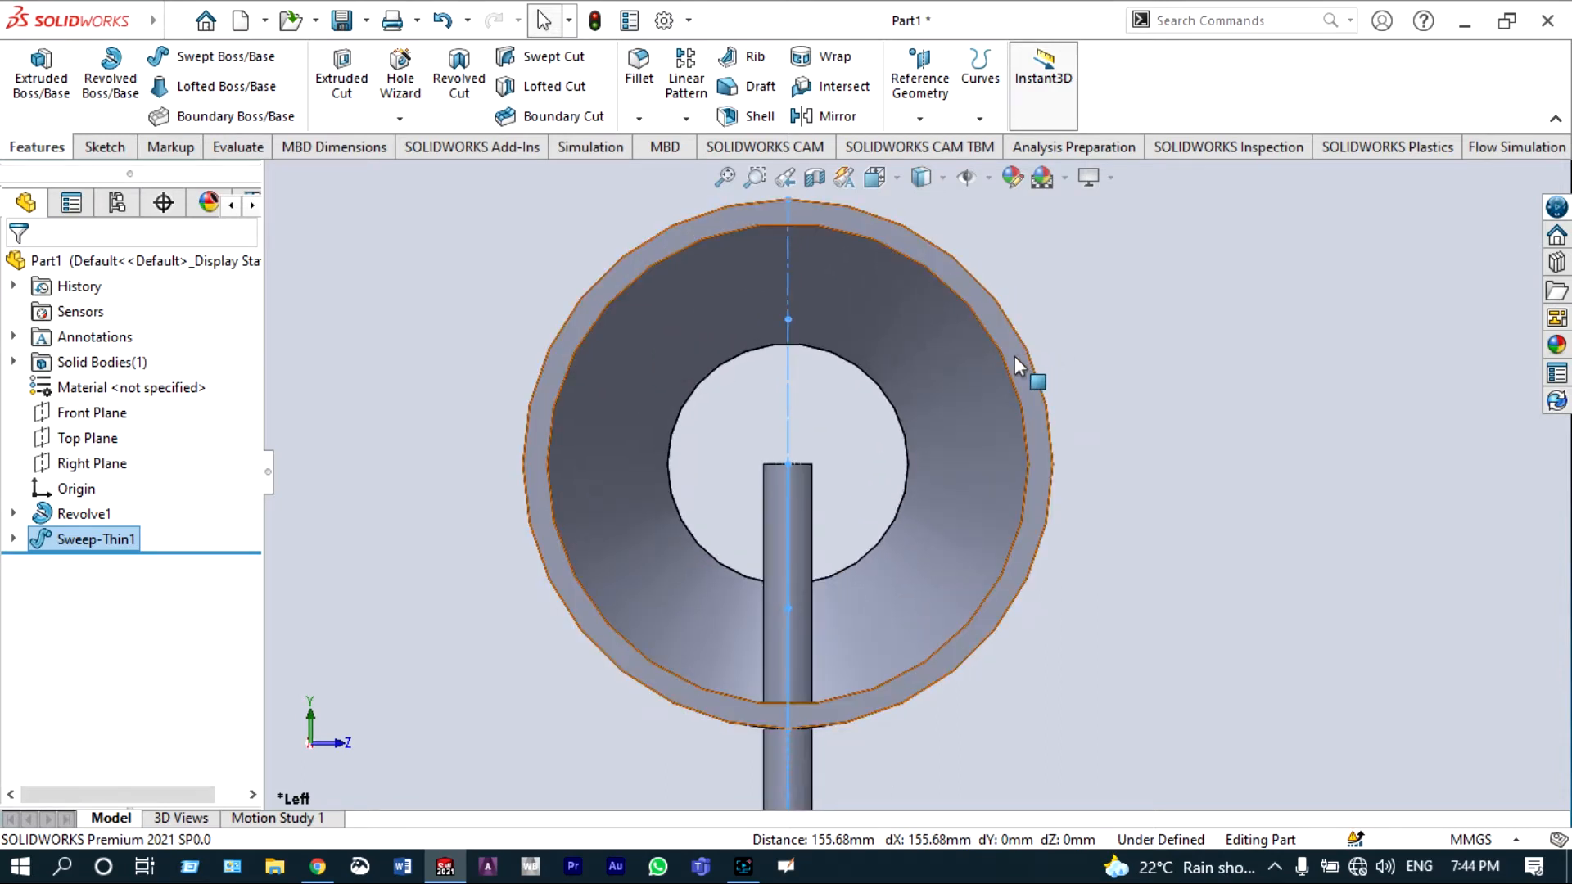
pyautogui.click(1015, 356)
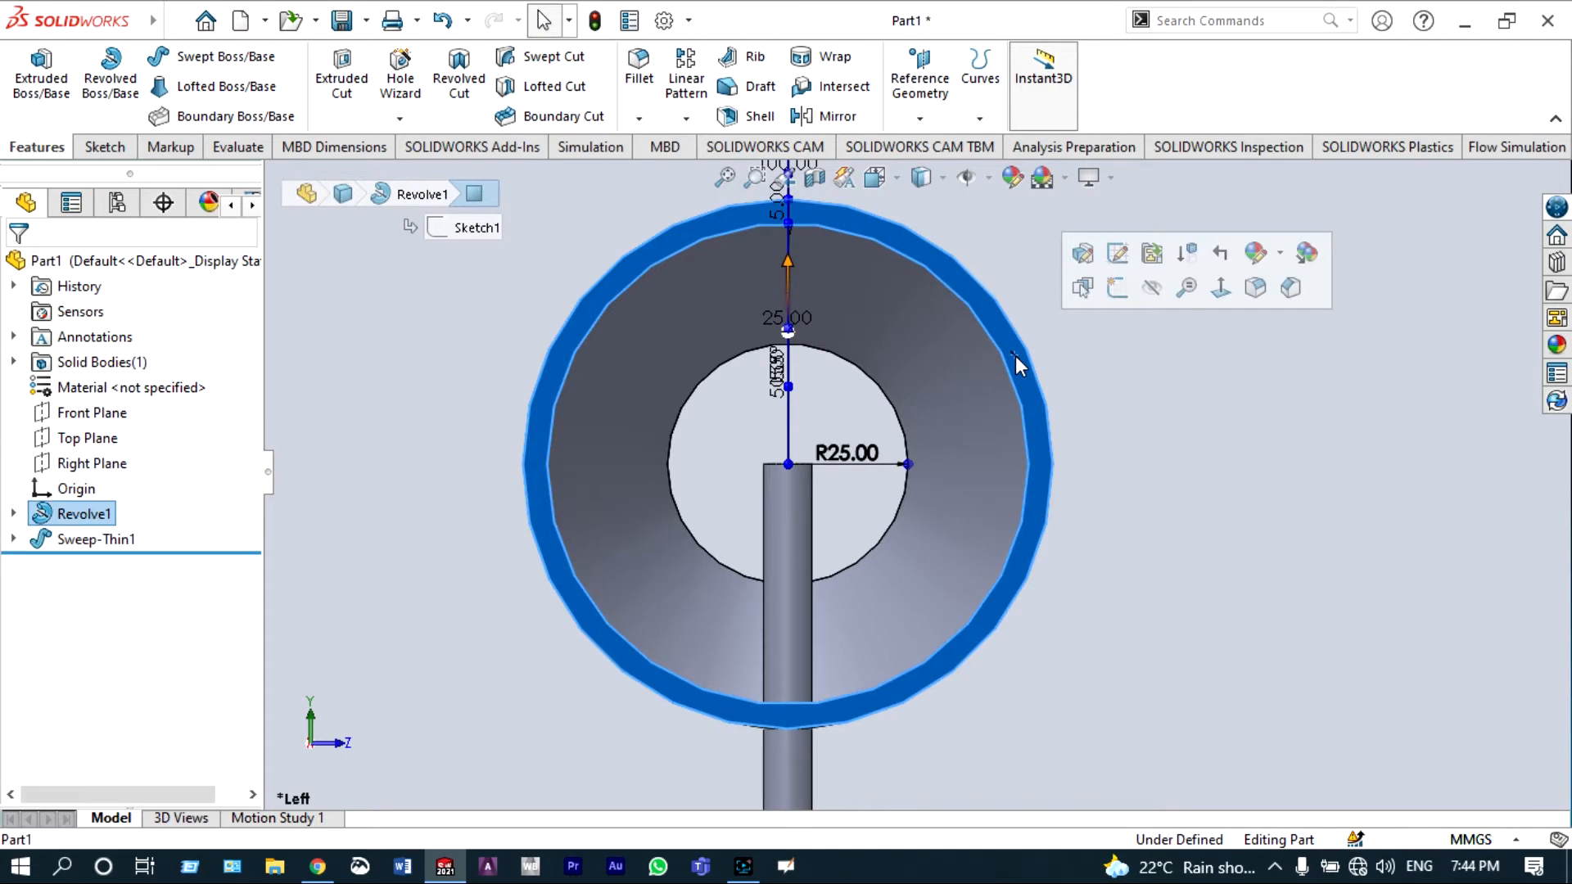
pyautogui.click(1110, 290)
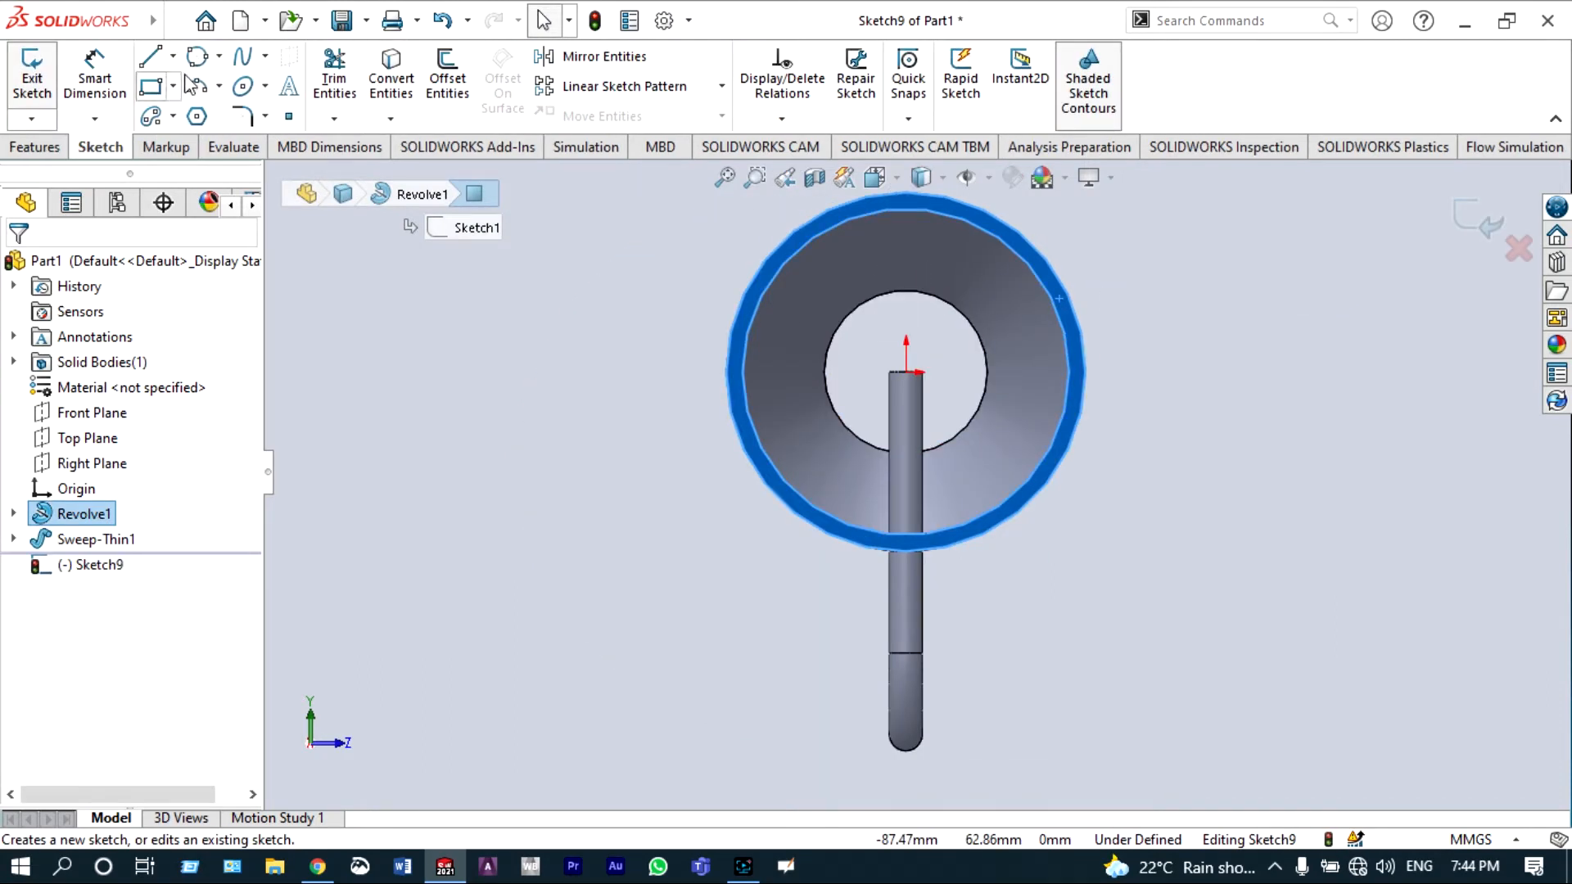
# Step: Draw a circle centred on the origin reaching the inner edge of the end face
pyautogui.click(221, 57)
pyautogui.click(215, 83)
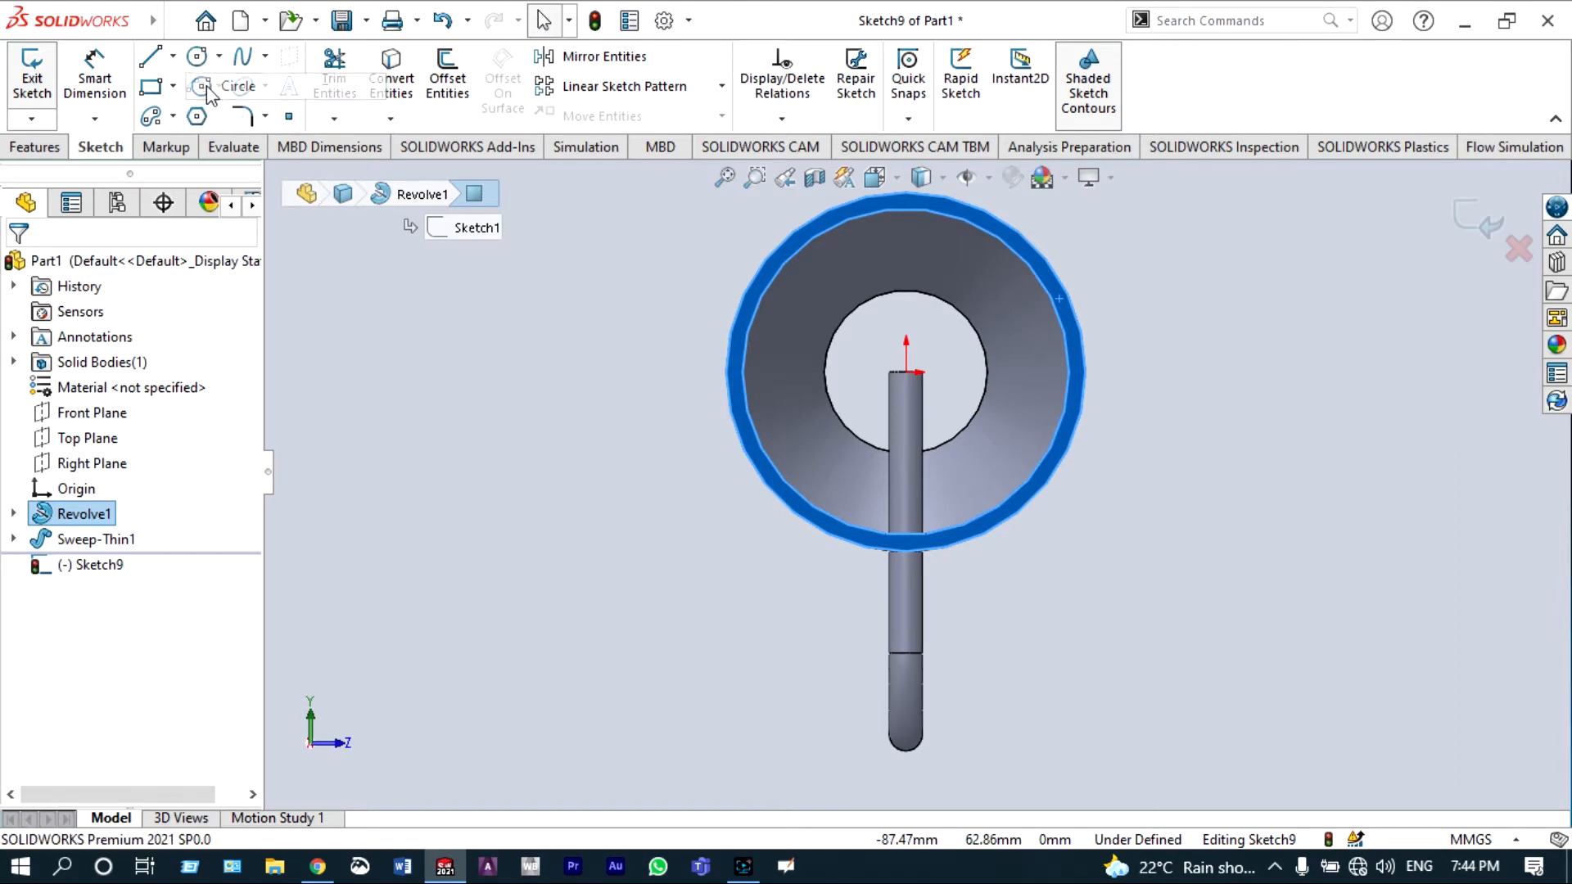
pyautogui.click(906, 372)
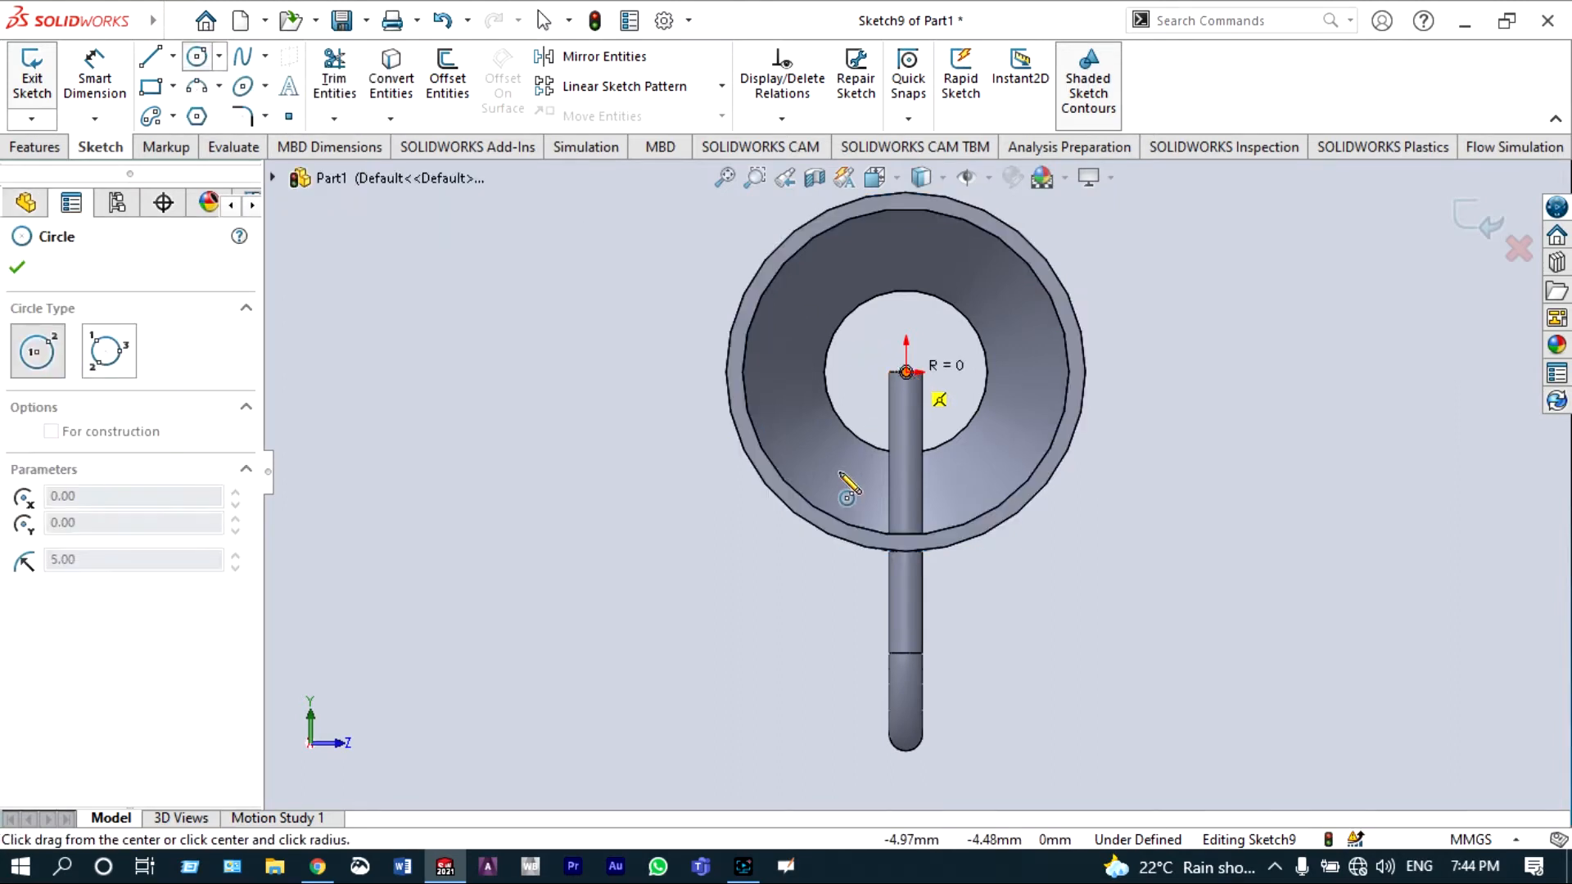
pyautogui.click(824, 514)
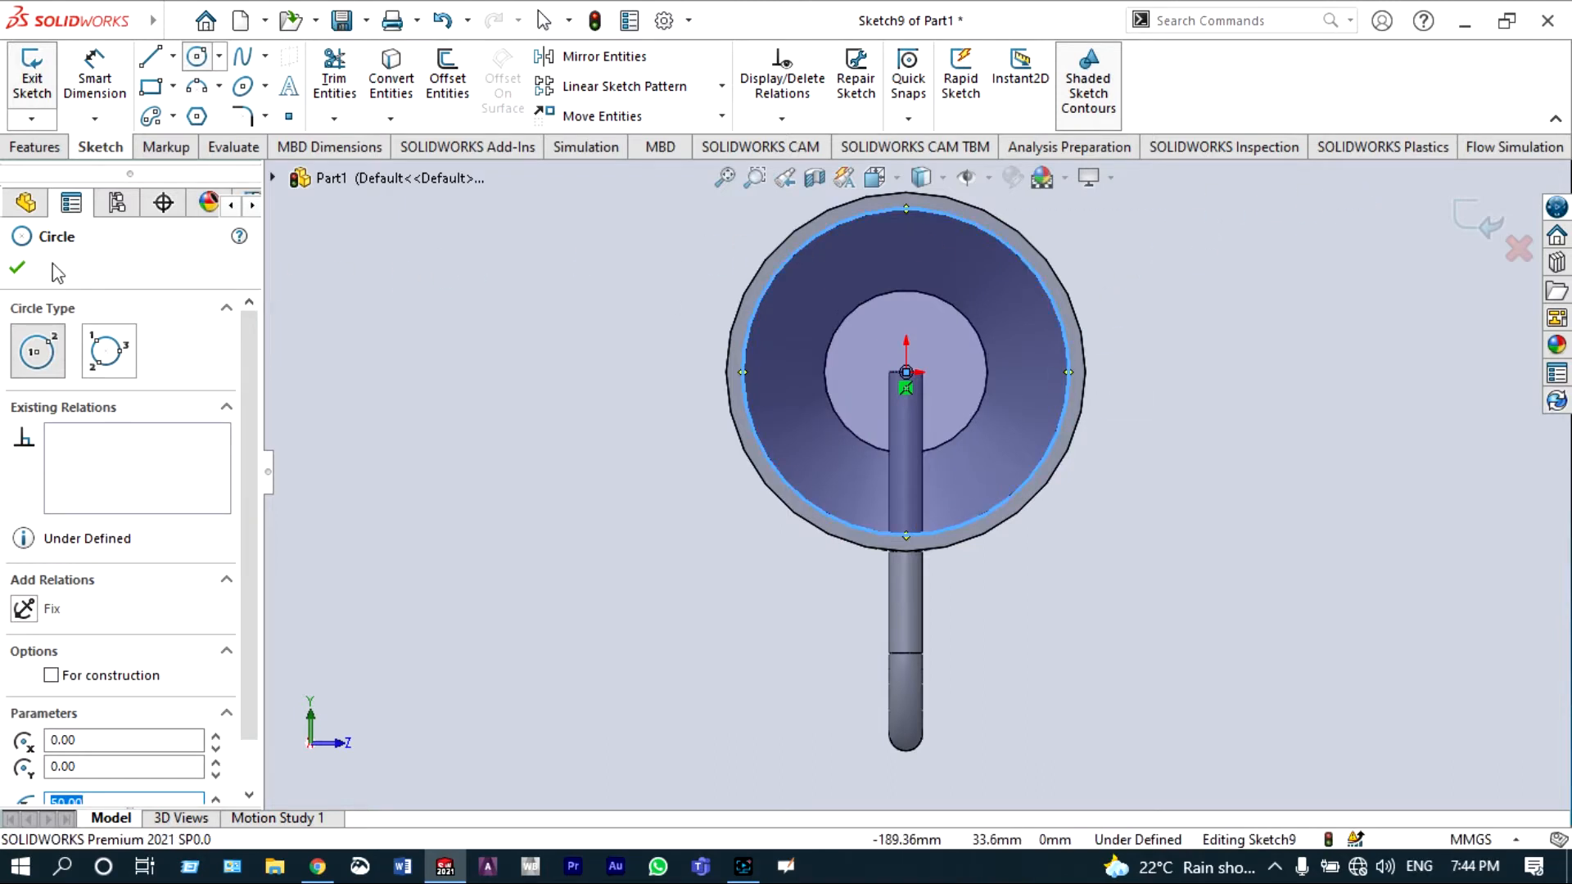
pyautogui.click(16, 267)
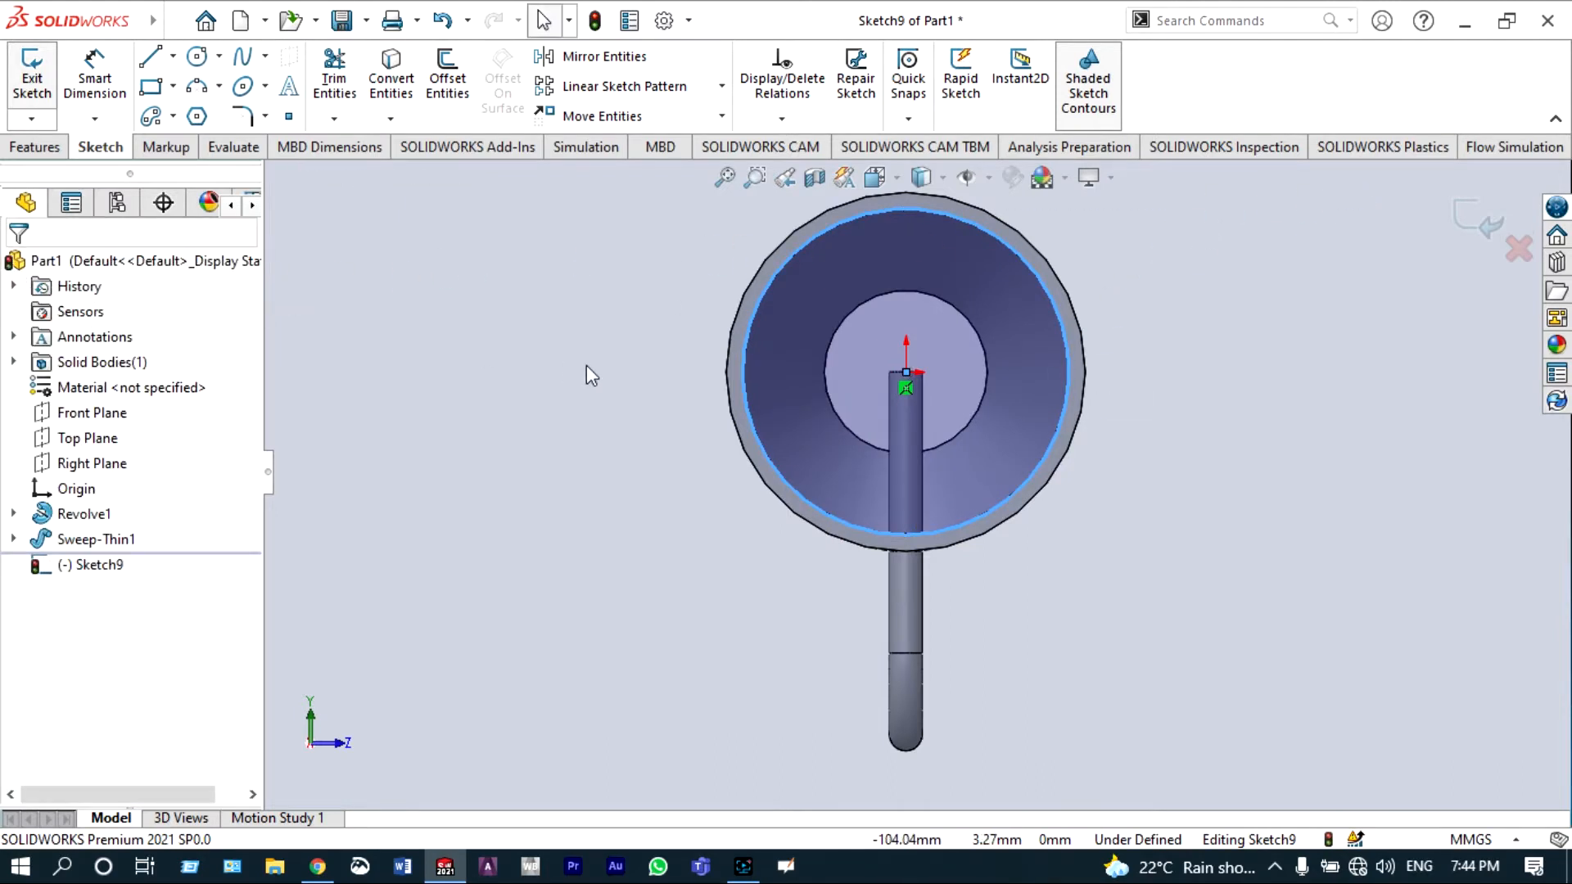
# Step: Cut-extrude the large circle sketch 80 mm deep into the inlet end of the tube
pyautogui.scroll(5, 596, 366)
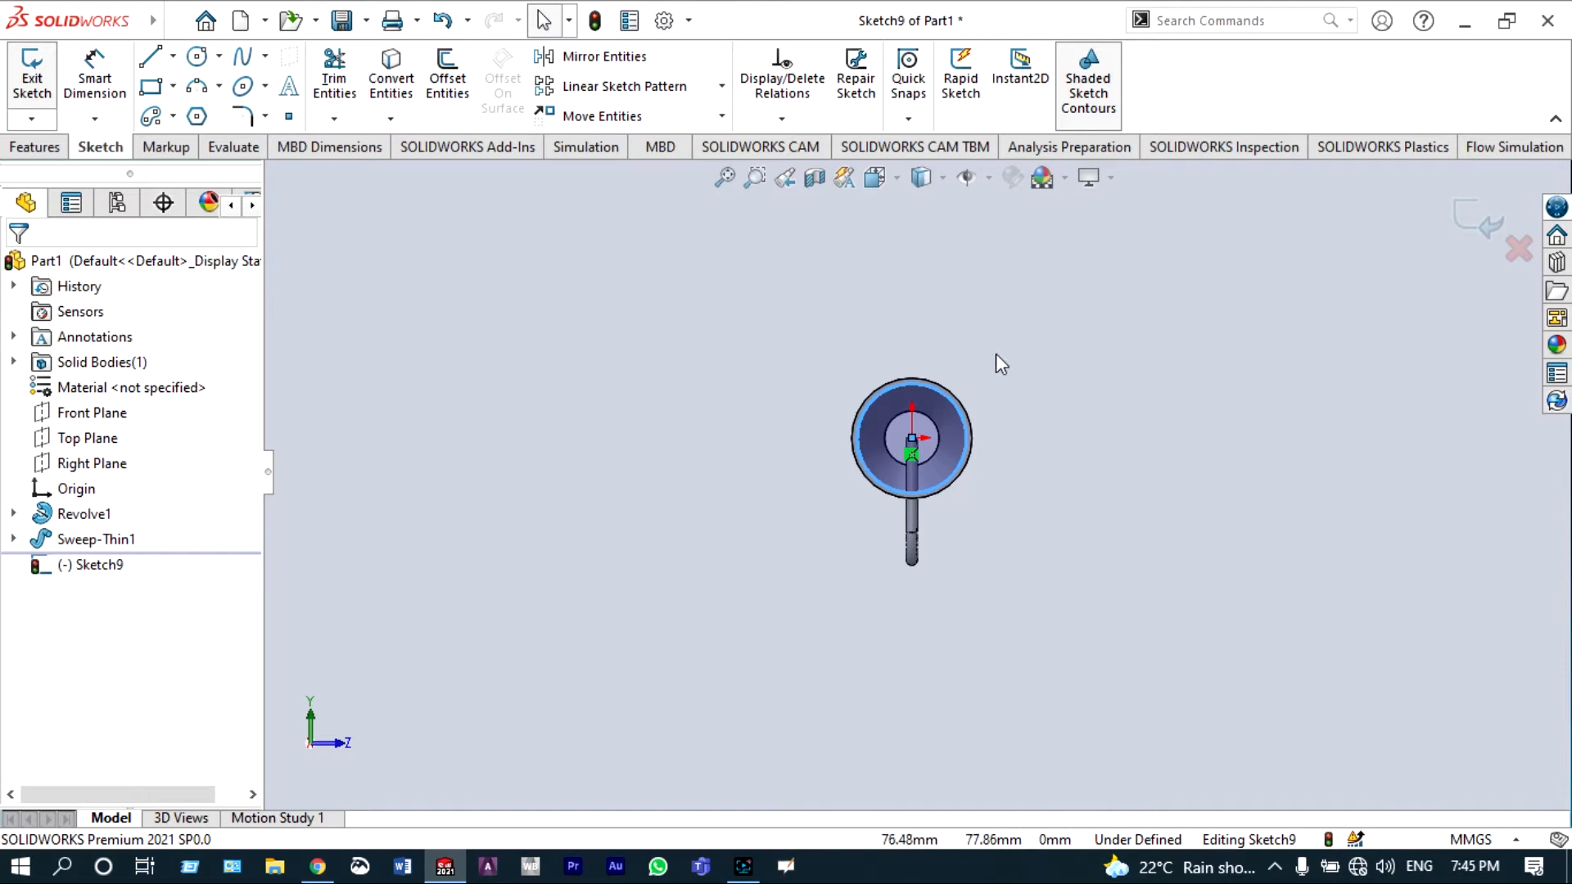
pyautogui.moveTo(996, 353); pyautogui.dragTo(356, 282, button='middle')
pyautogui.rightClick(358, 284)
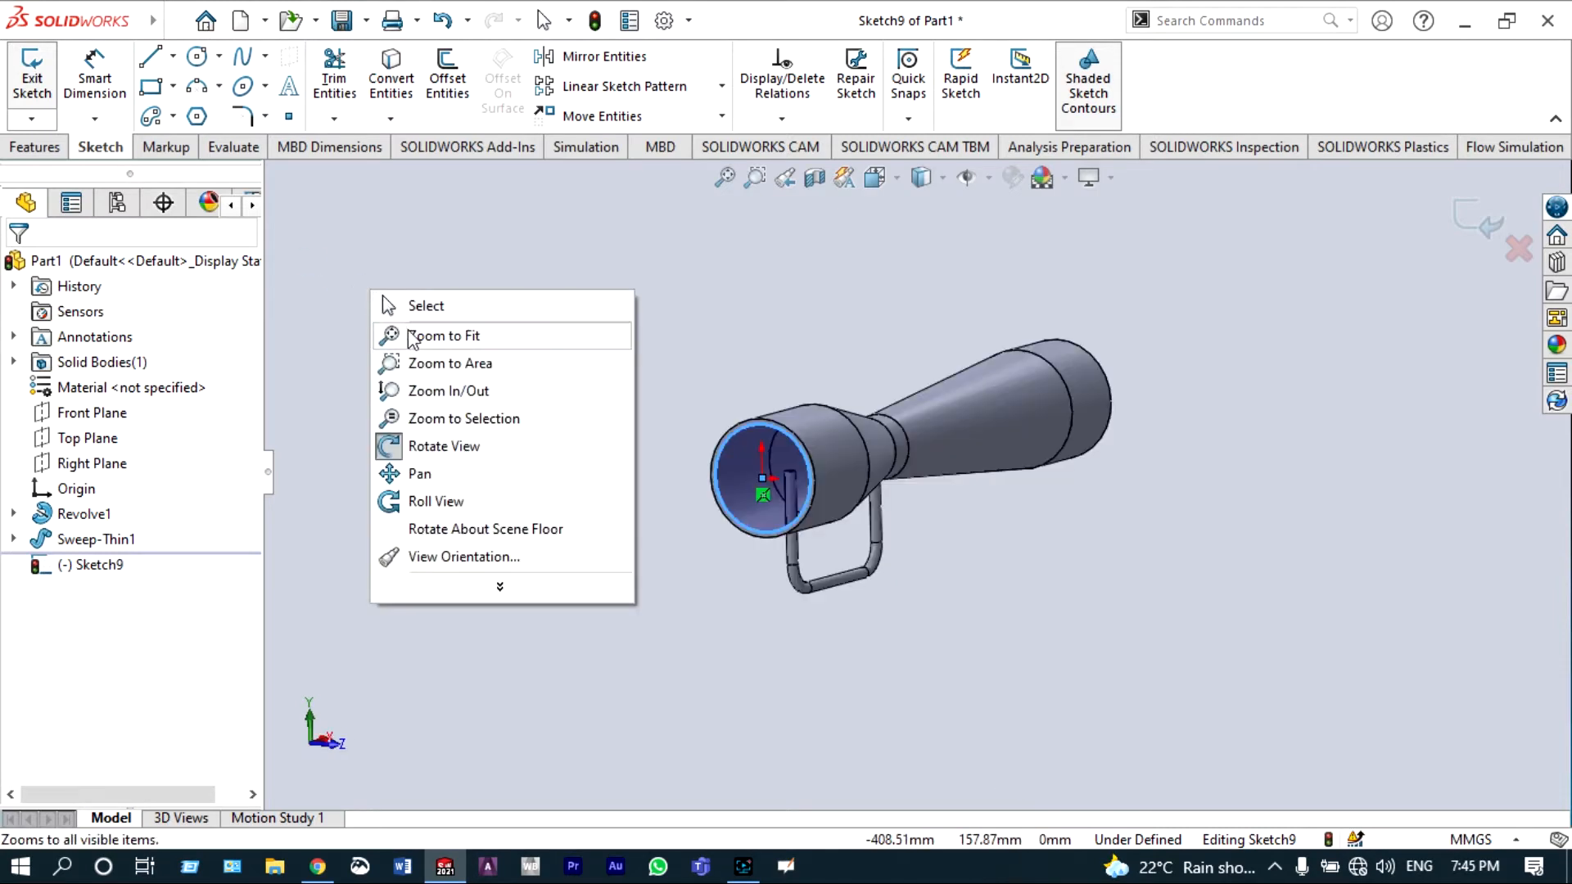
pyautogui.click(442, 447)
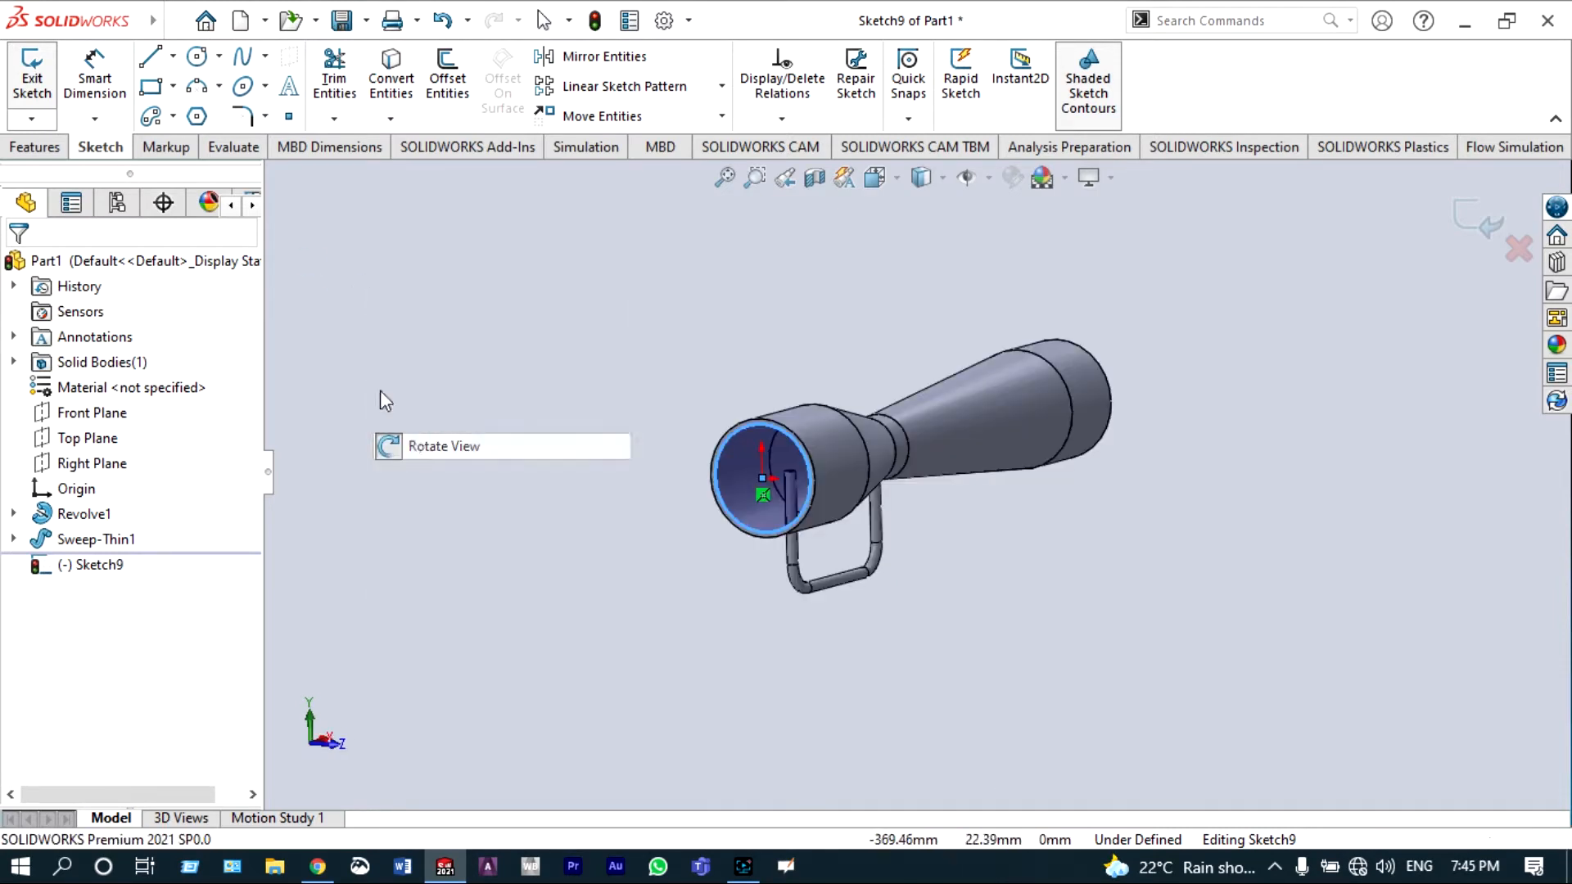
pyautogui.click(36, 148)
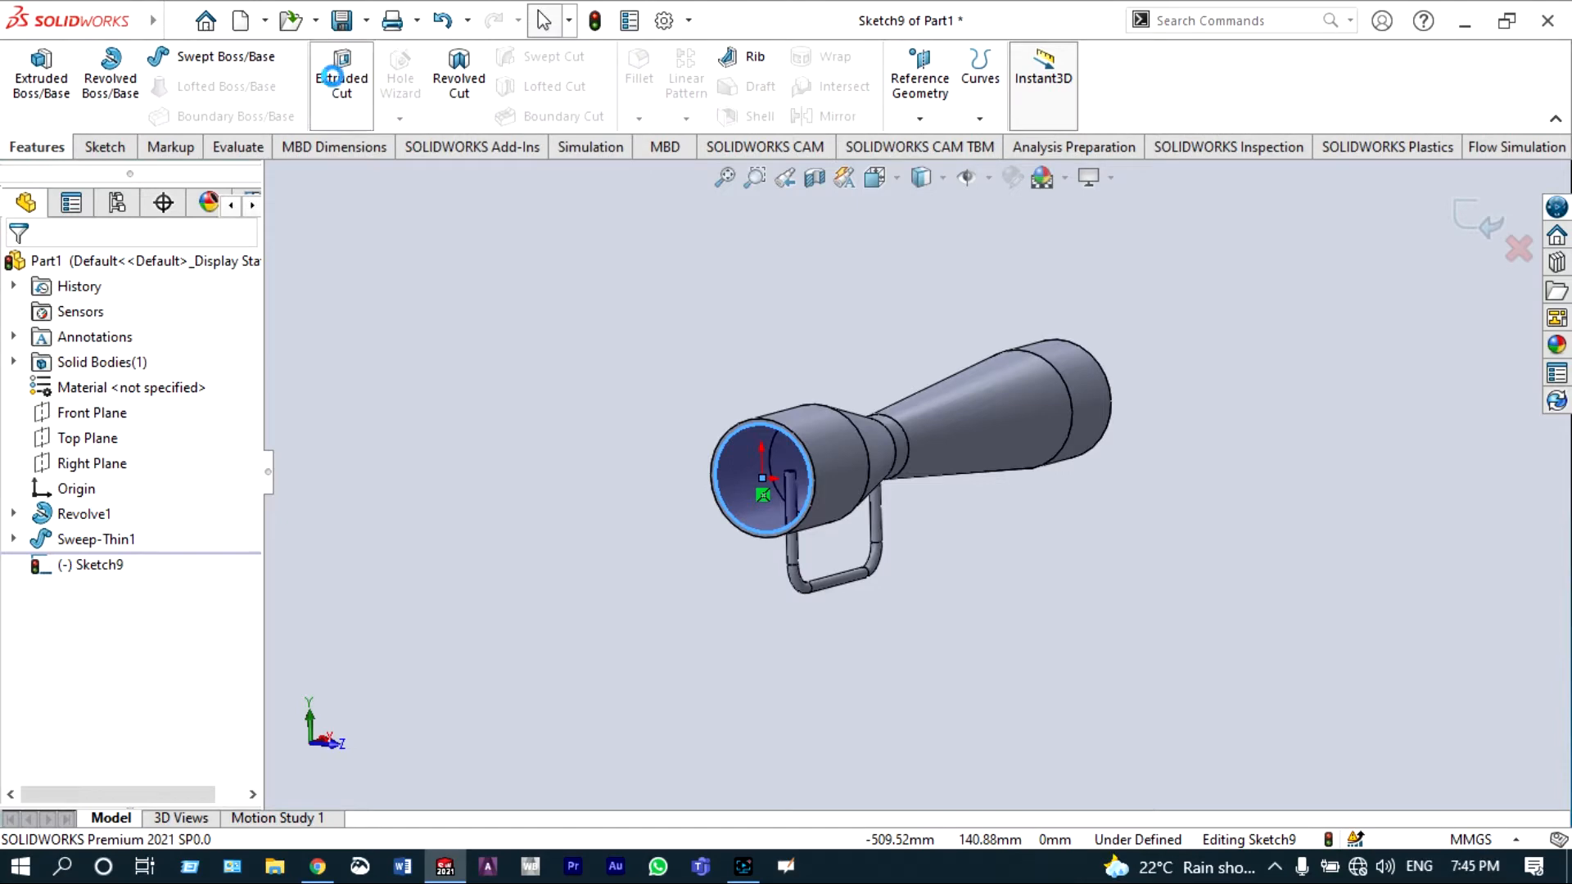
pyautogui.click(332, 77)
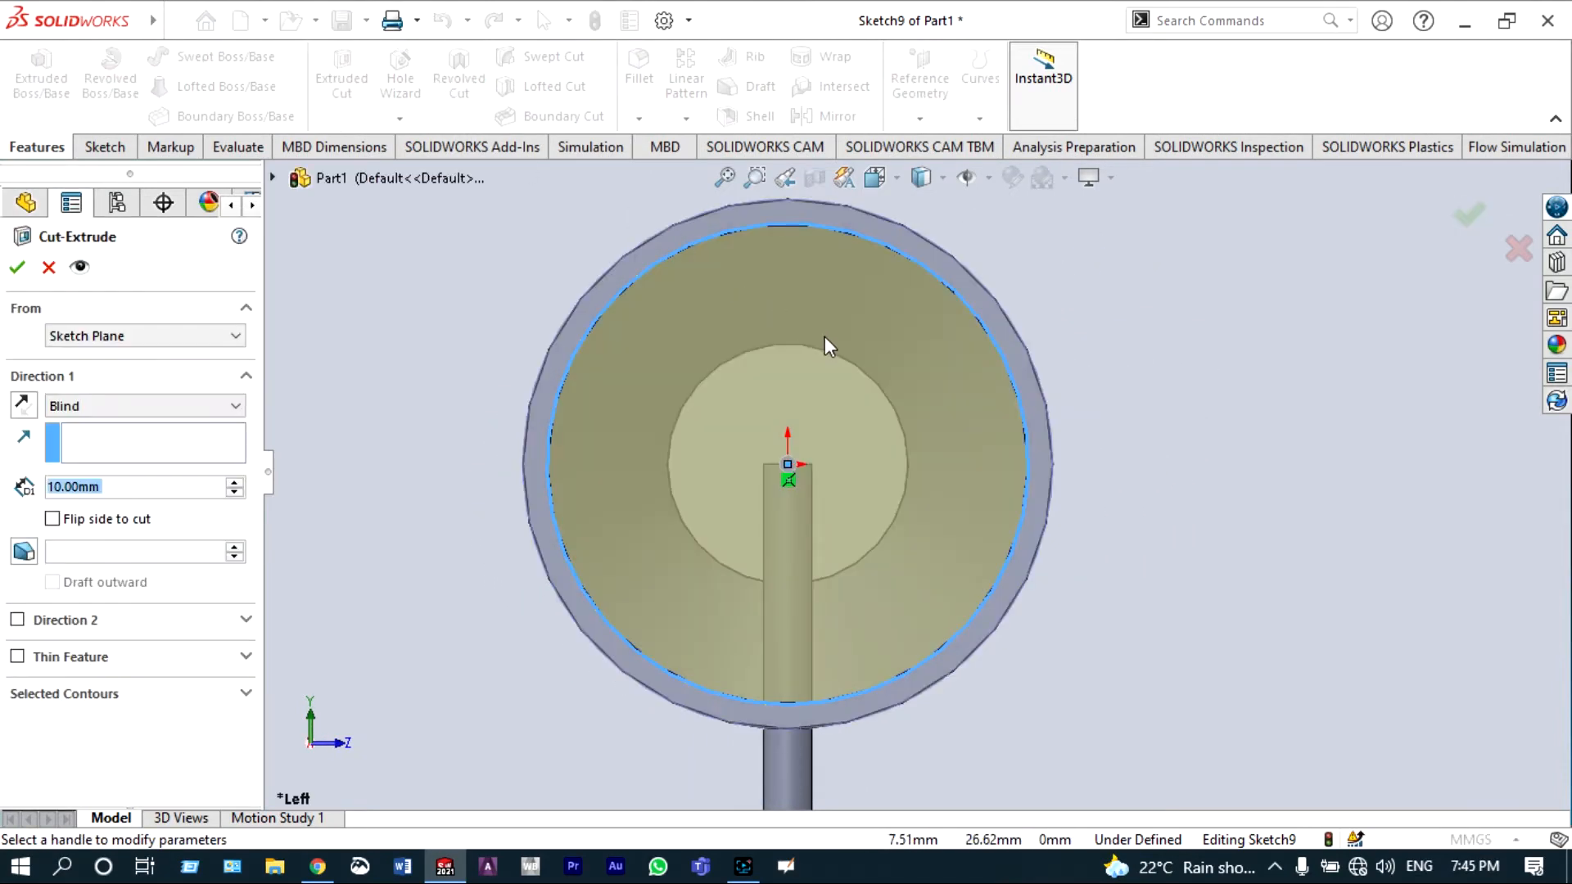
pyautogui.click(901, 179)
pyautogui.click(910, 269)
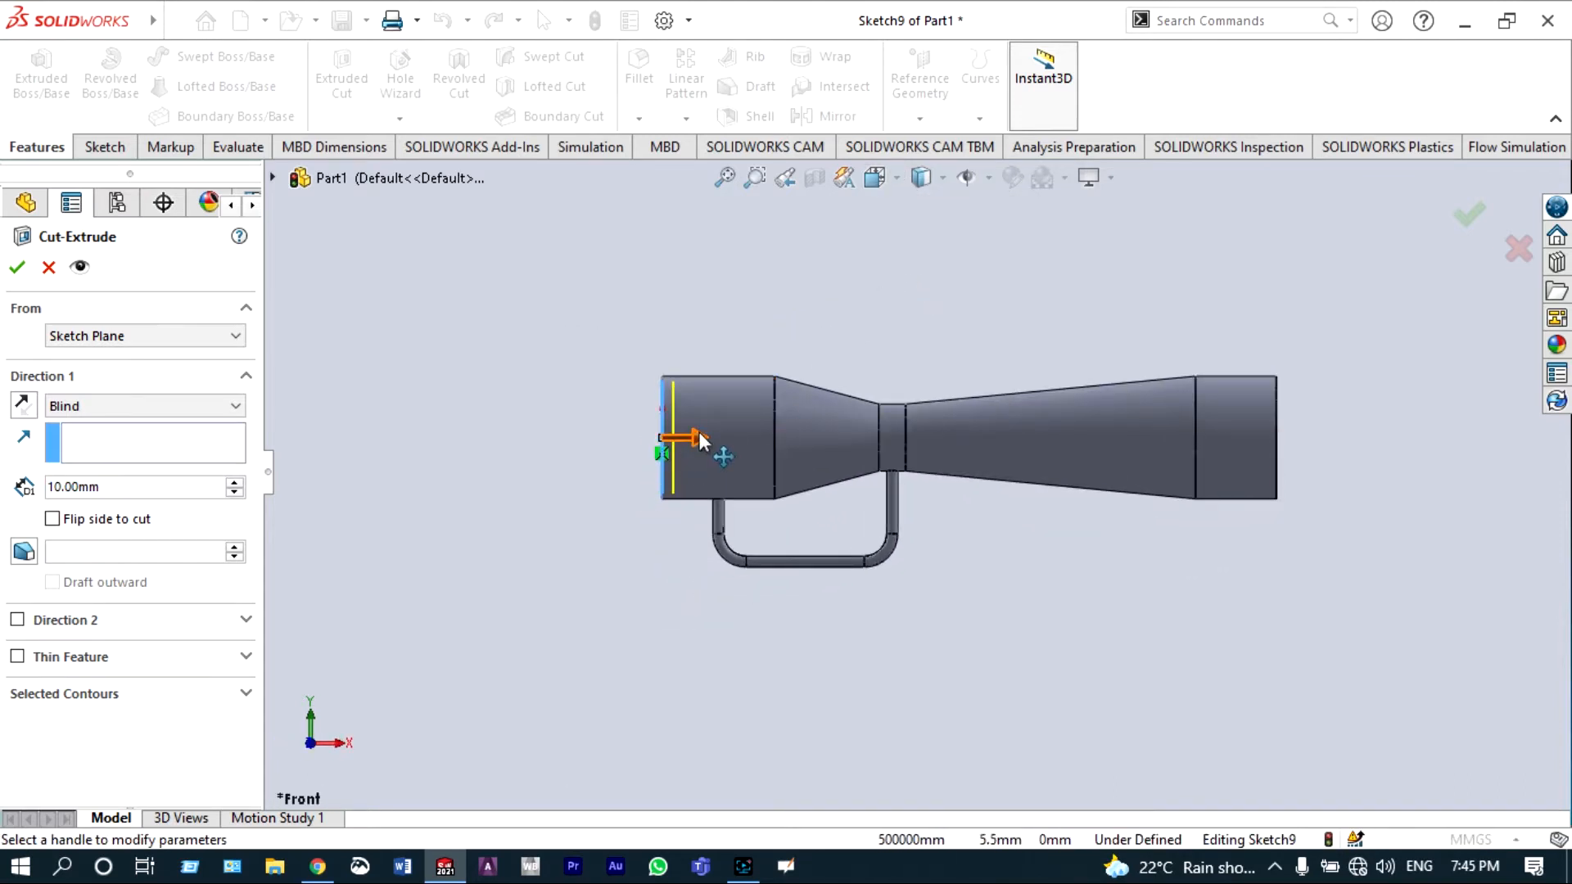
pyautogui.click(235, 483)
pyautogui.click(235, 483)
pyautogui.click(235, 484)
pyautogui.click(235, 483)
pyautogui.click(235, 483)
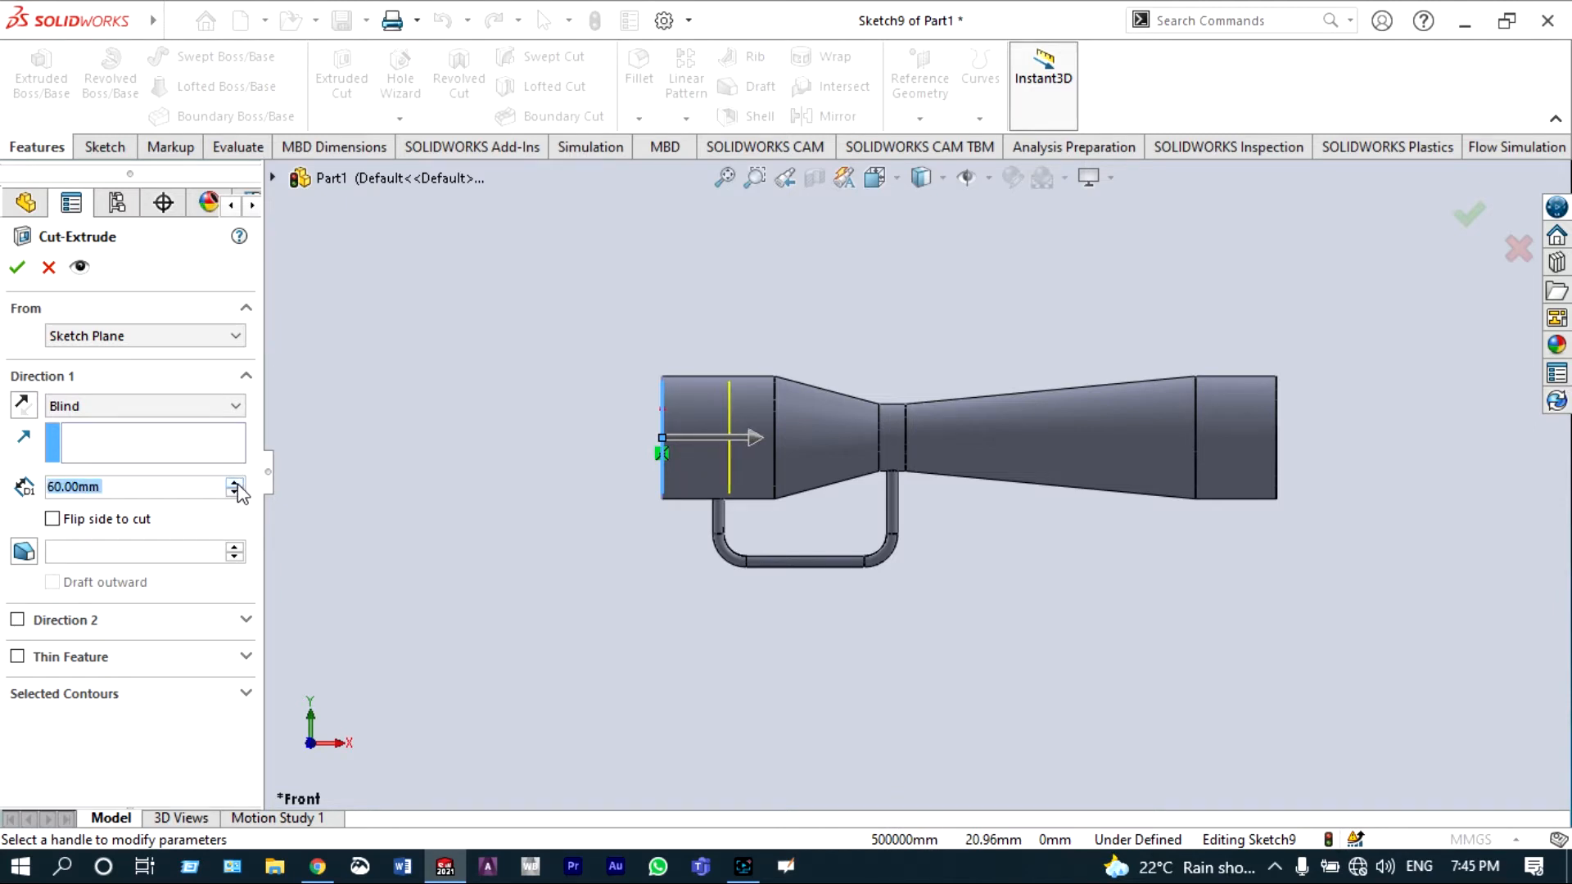
pyautogui.click(235, 483)
pyautogui.click(235, 483)
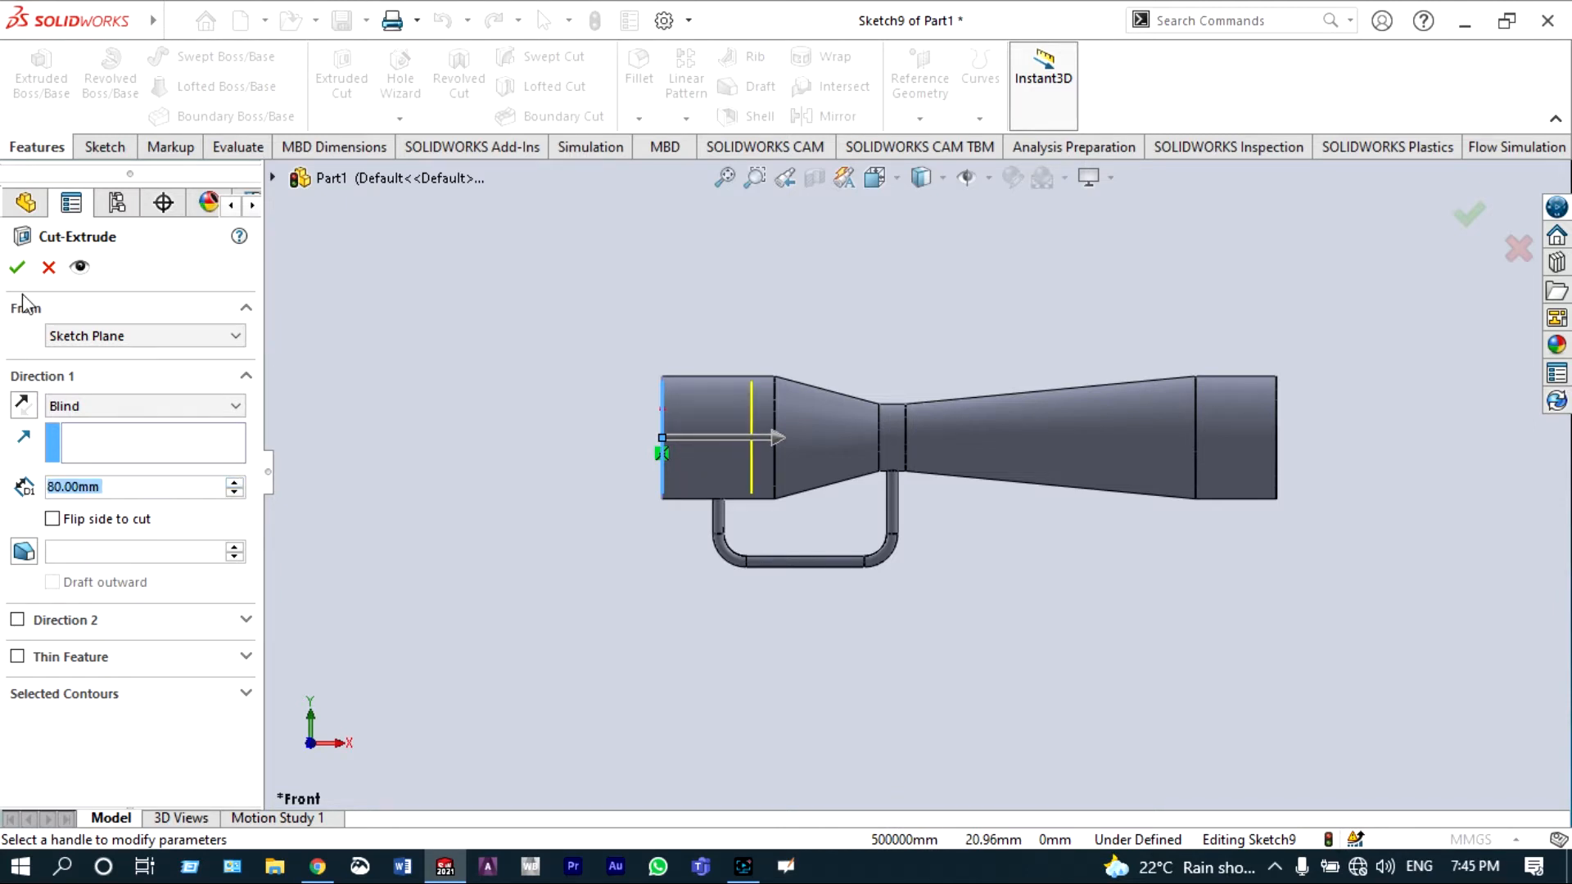
pyautogui.click(16, 267)
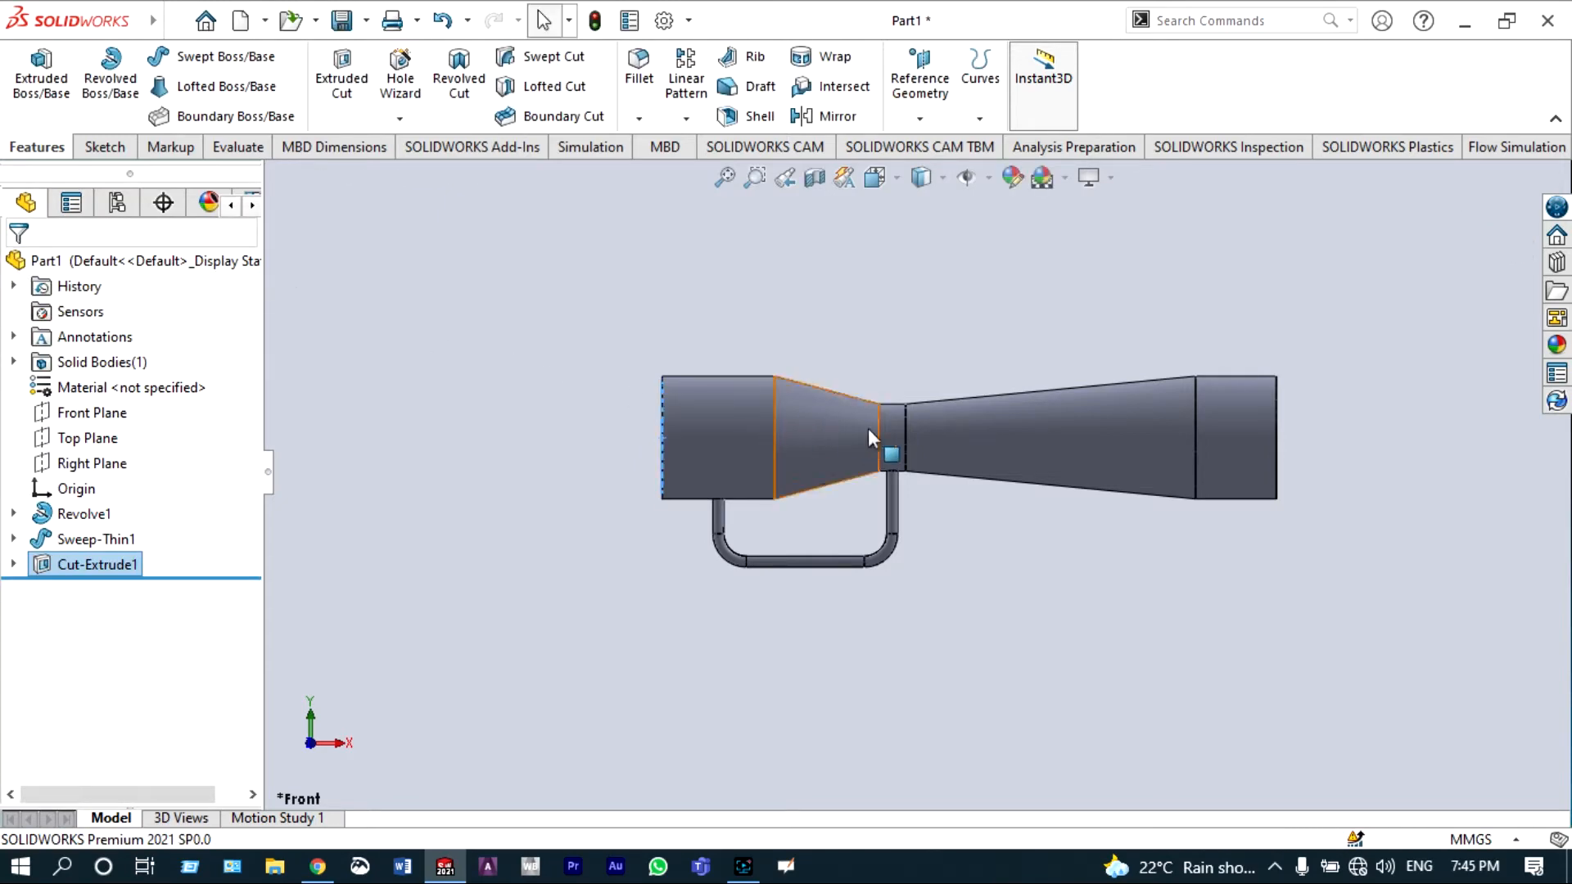
# Step: Start a new sketch on the ring-shaped inlet end face of the revolved body
pyautogui.scroll(-2, 896, 443)
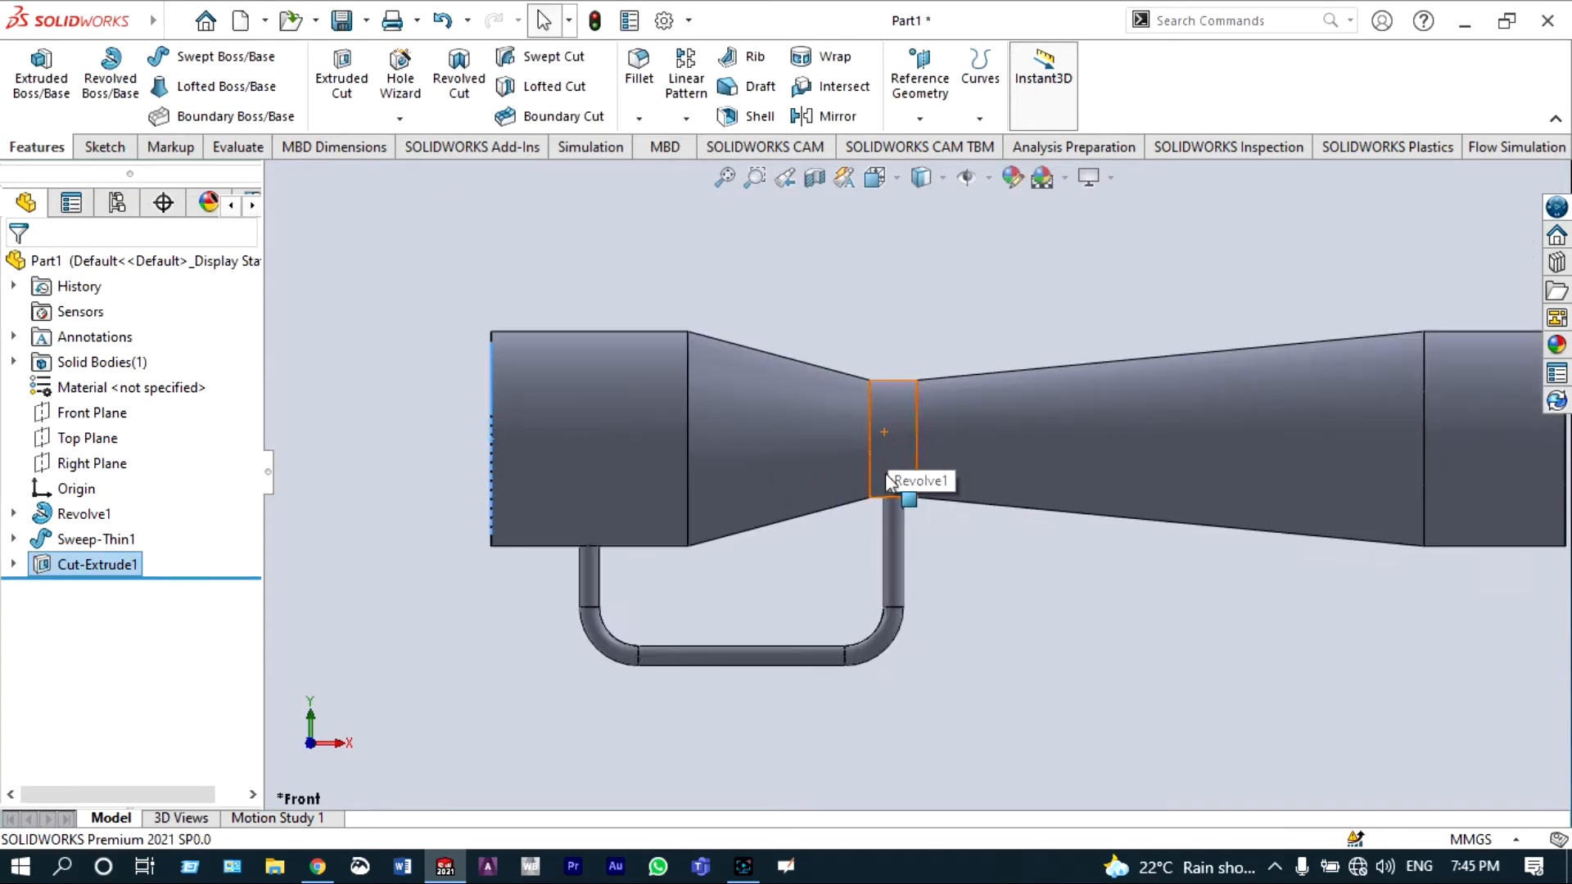
pyautogui.scroll(3, 886, 468)
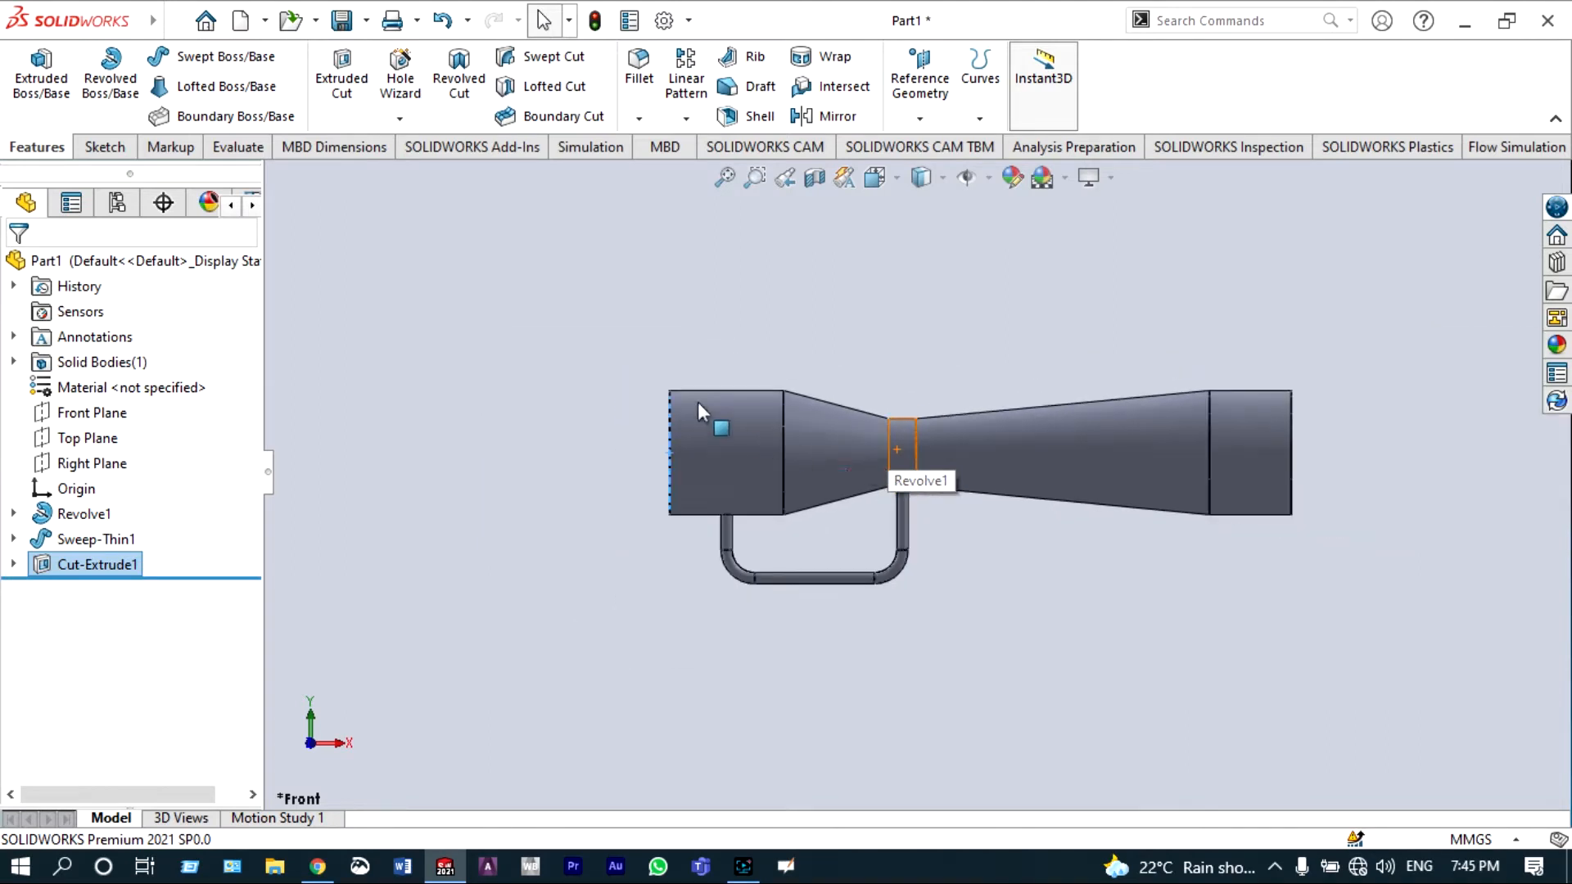
pyautogui.rightClick(637, 349)
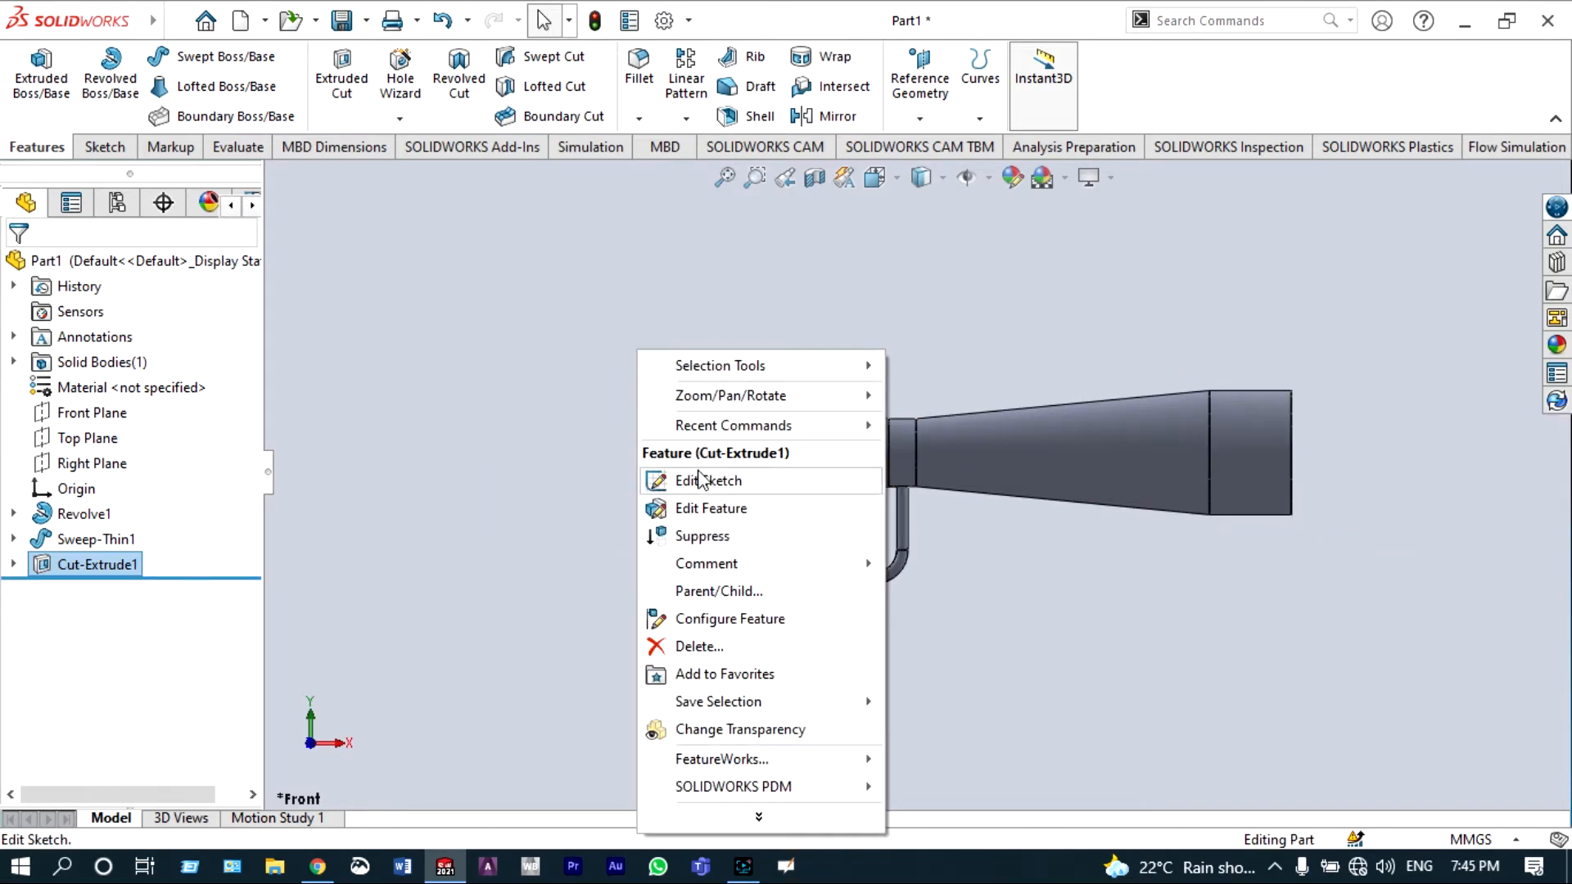
pyautogui.click(954, 506)
pyautogui.moveTo(728, 425); pyautogui.dragTo(835, 414)
pyautogui.rightClick(836, 345)
pyautogui.click(884, 393)
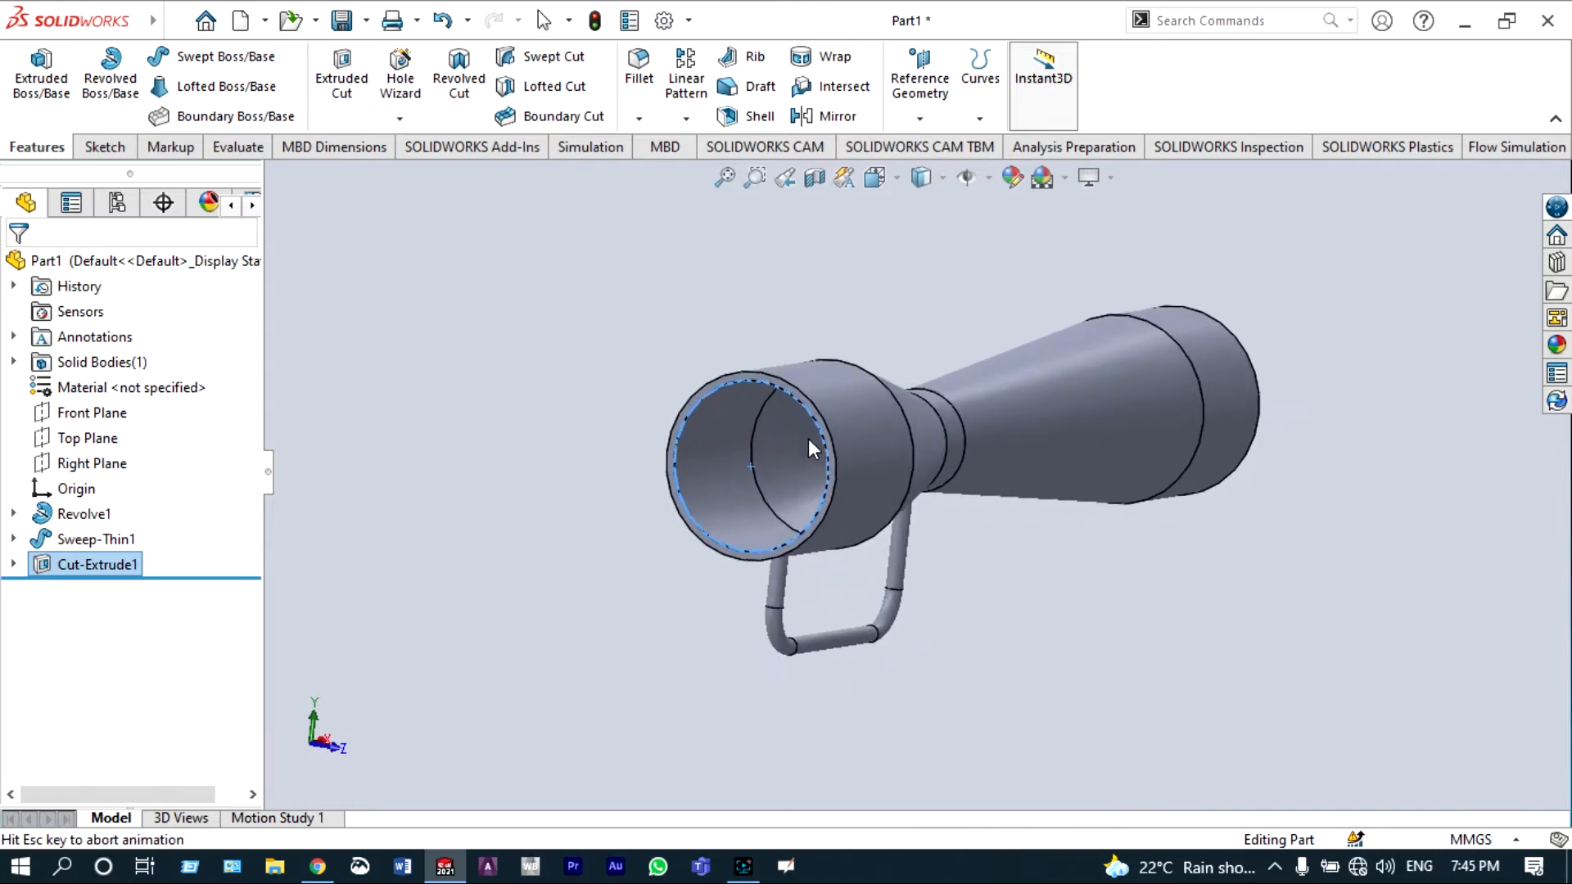
pyautogui.scroll(-5, 737, 426)
pyautogui.rightClick(533, 221)
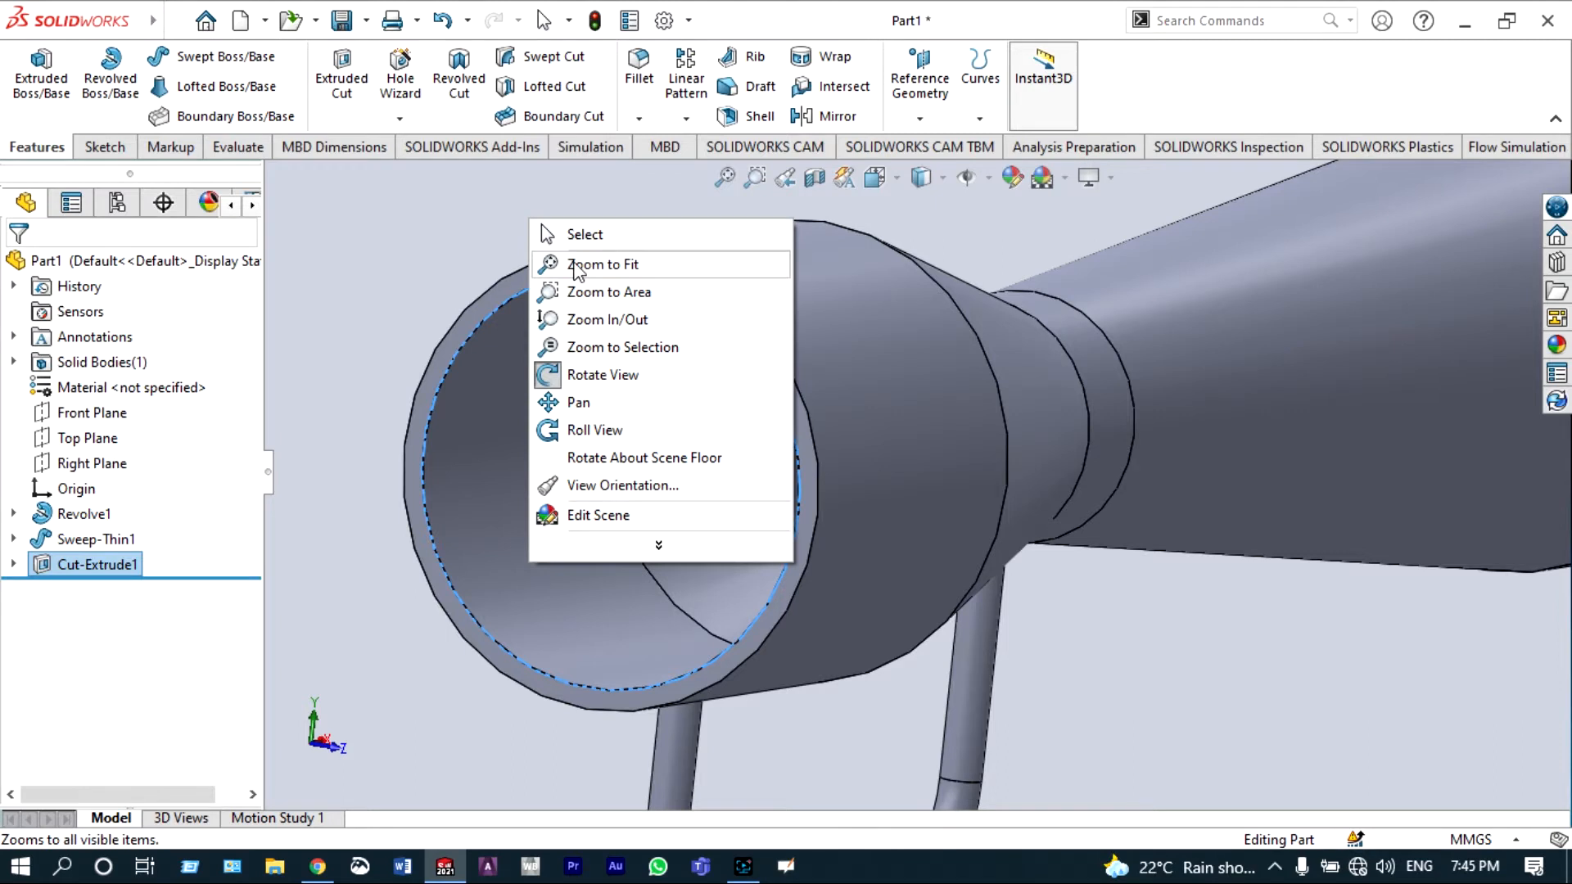
pyautogui.click(573, 374)
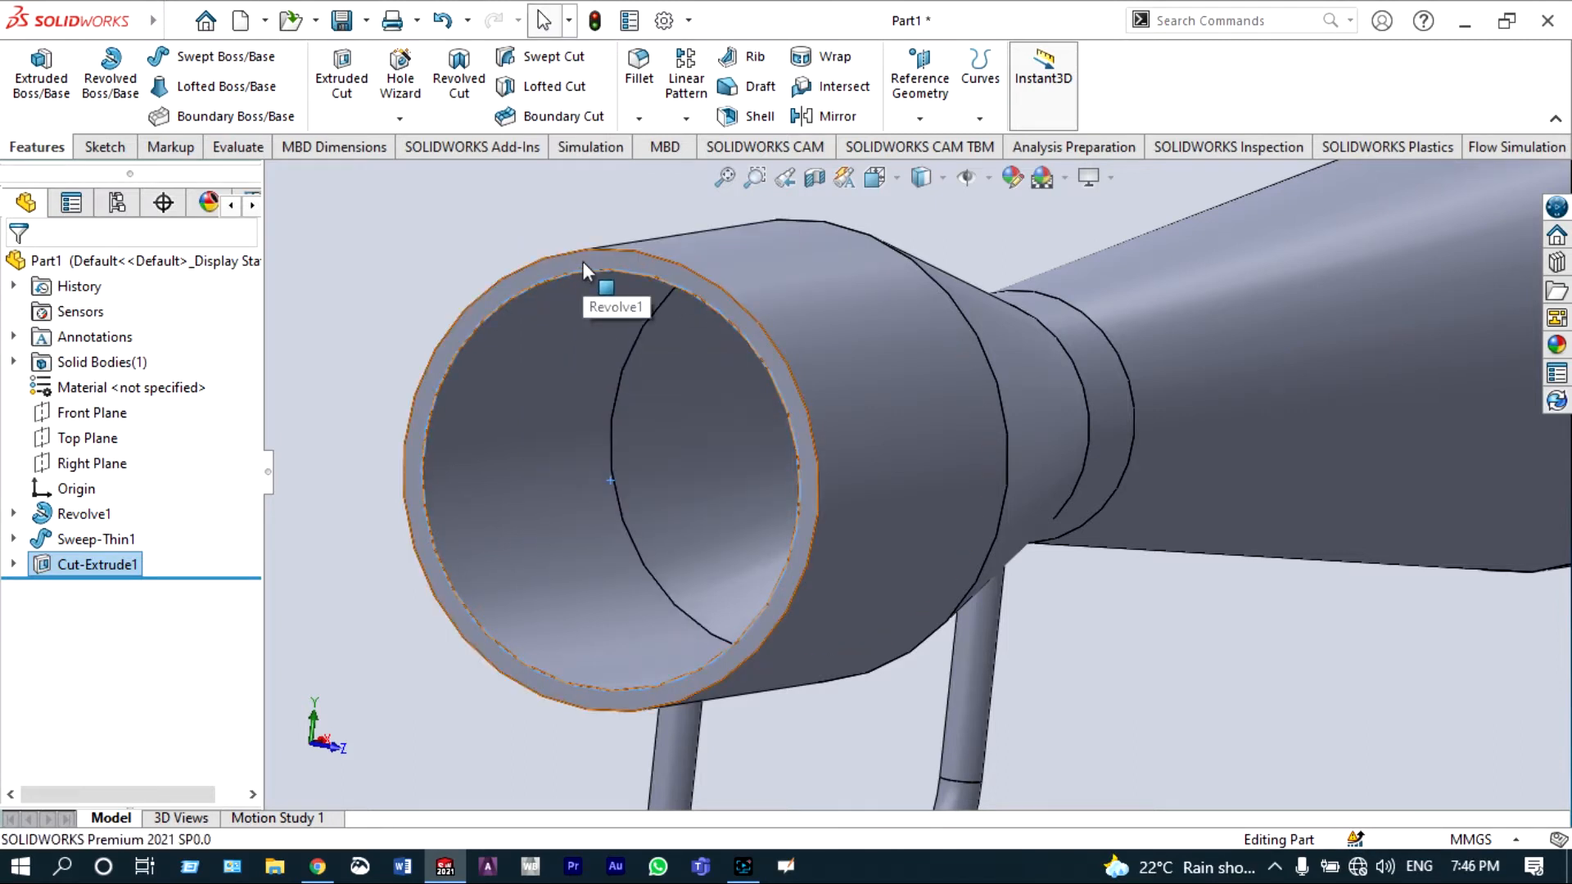
pyautogui.click(582, 262)
pyautogui.click(688, 196)
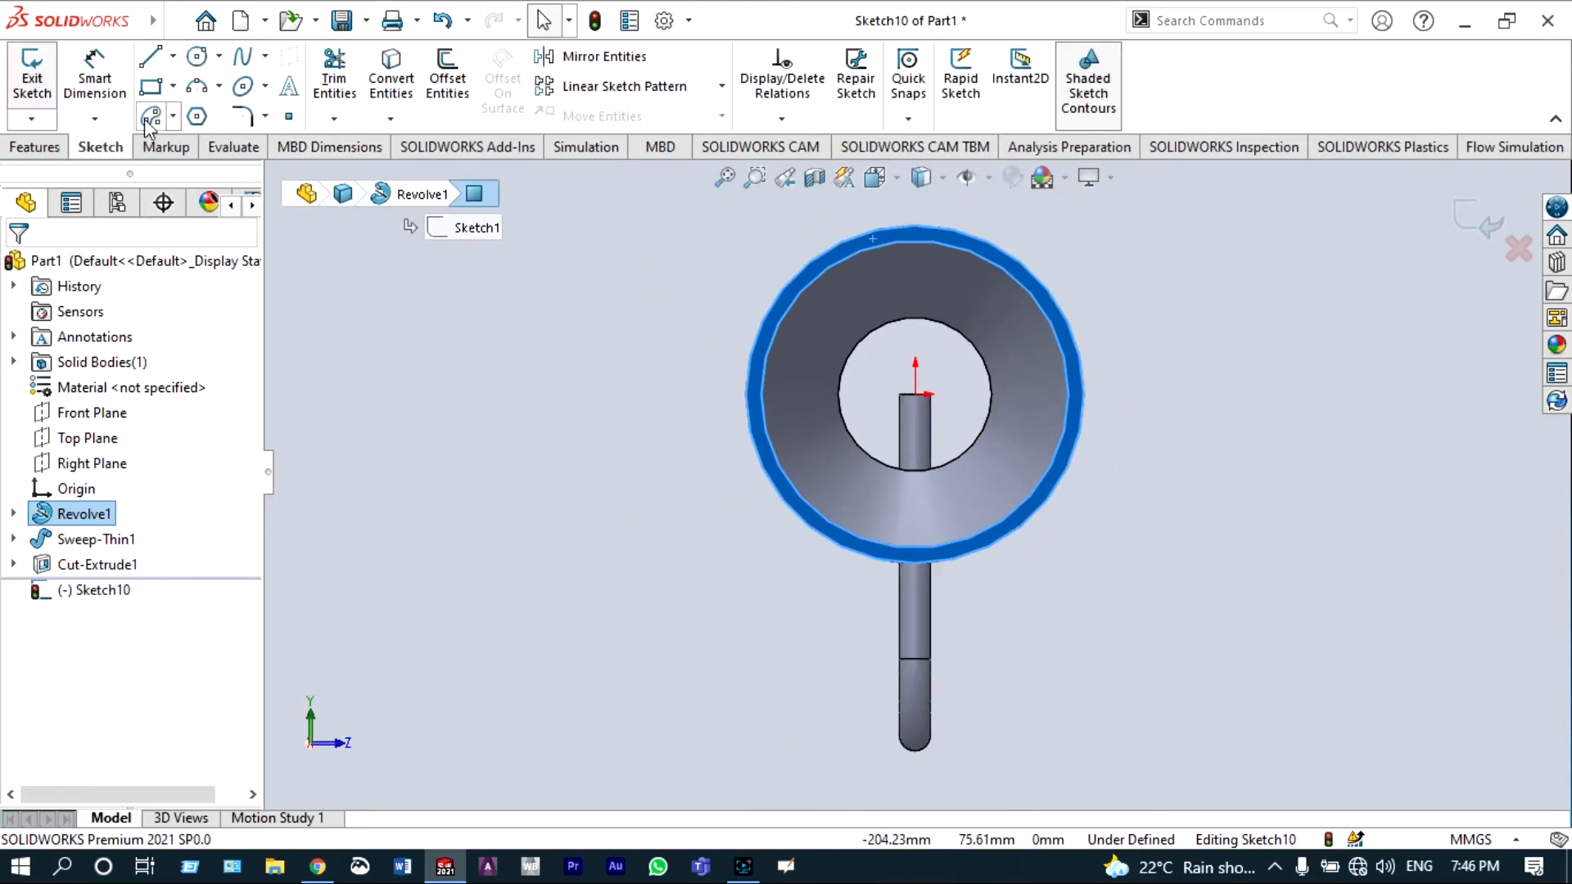
# Step: Draw a circle centred on the origin matching the edge of the inner throat opening
pyautogui.click(204, 59)
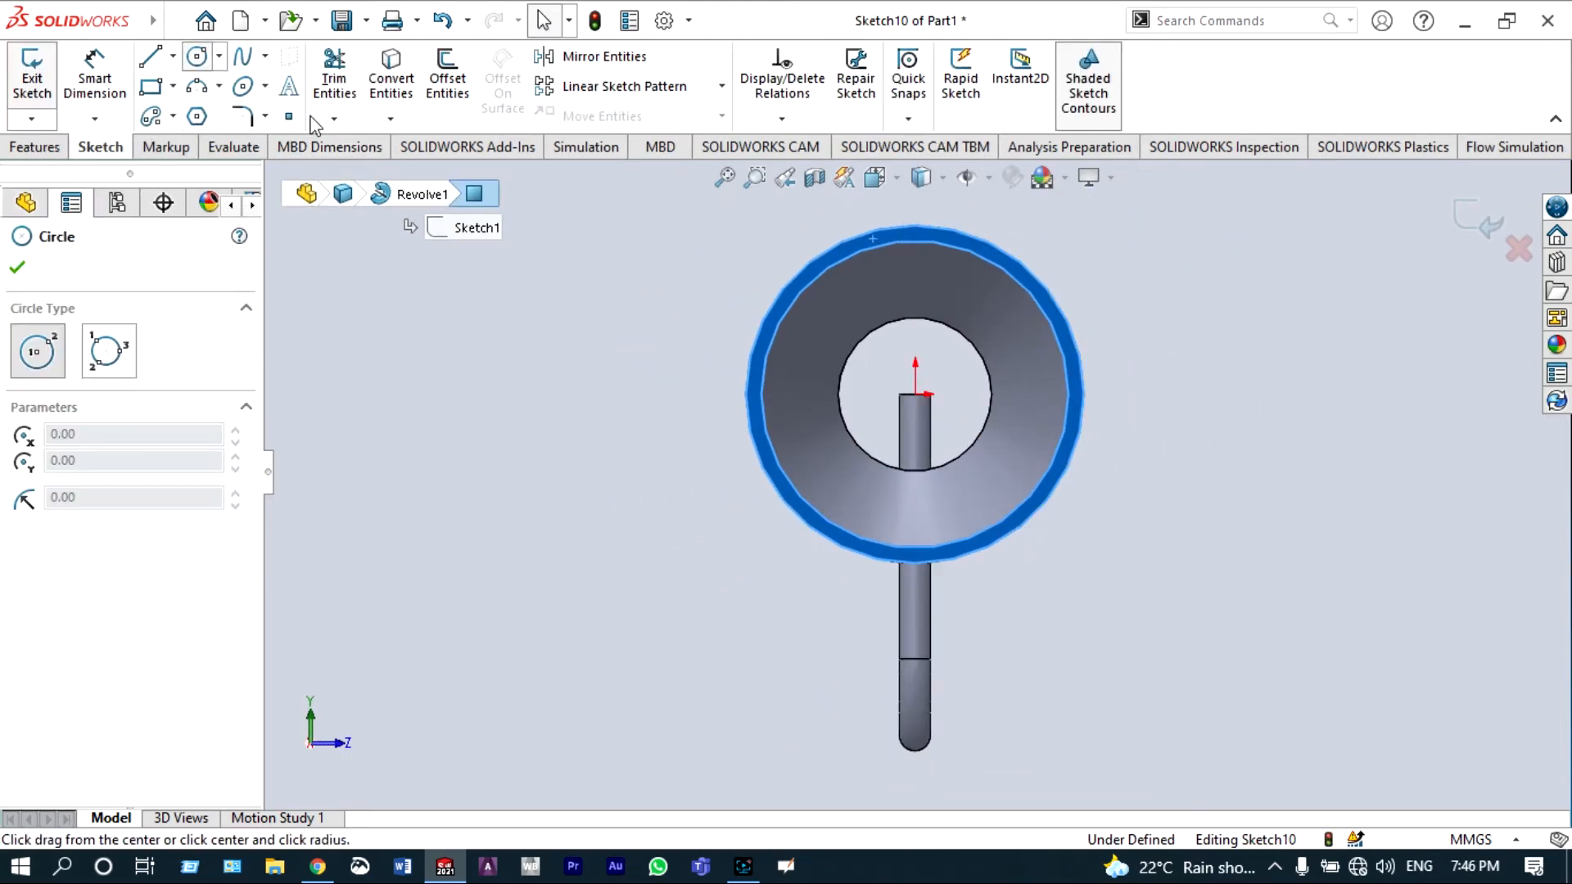
pyautogui.click(915, 394)
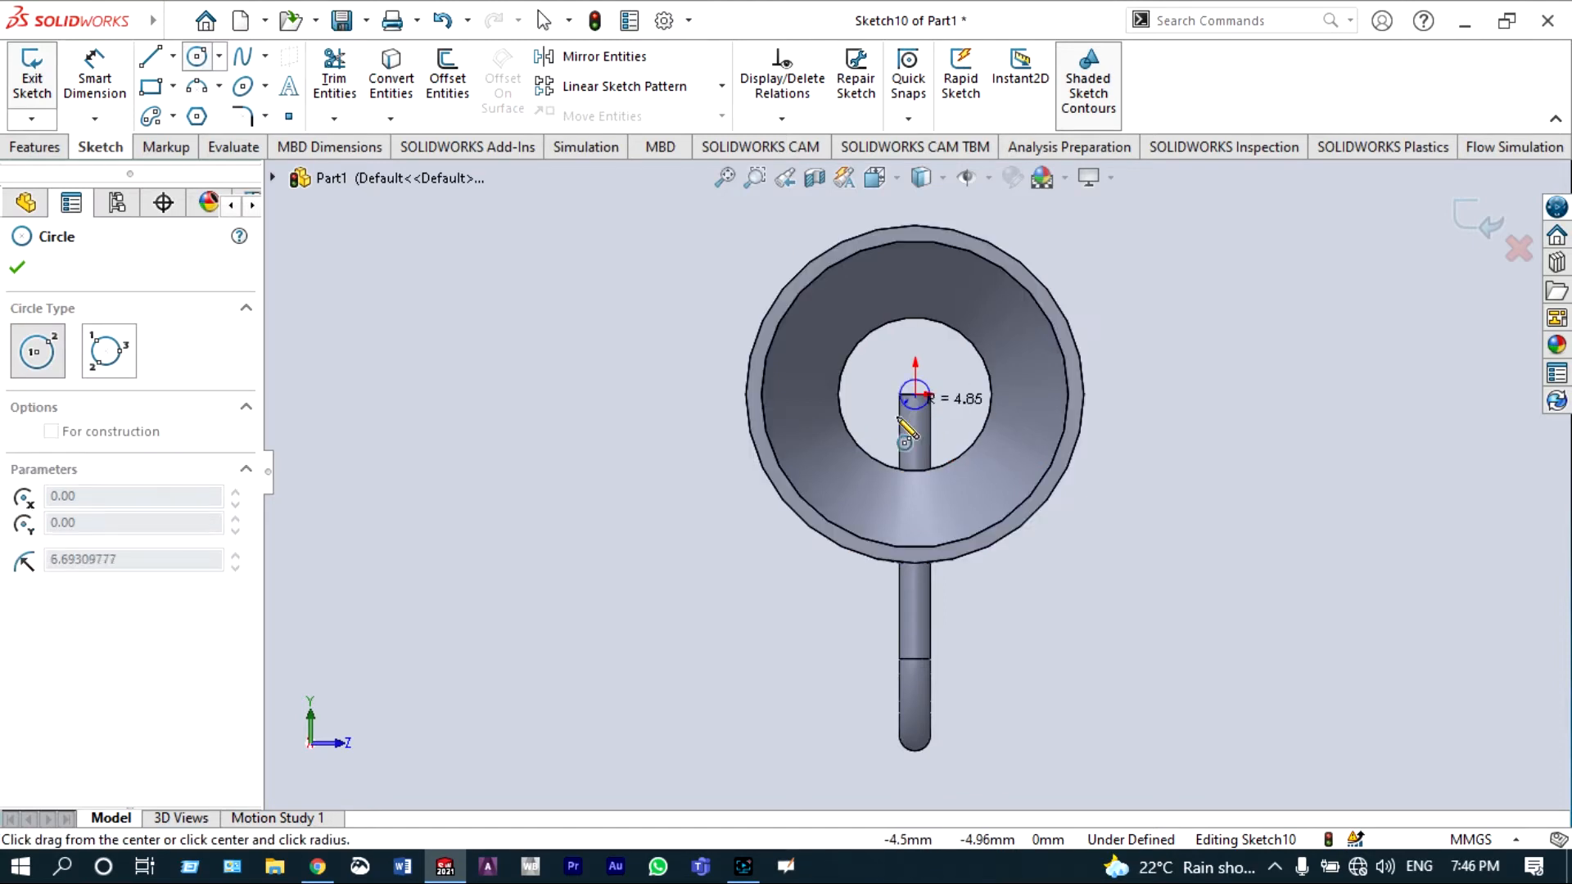
pyautogui.click(873, 454)
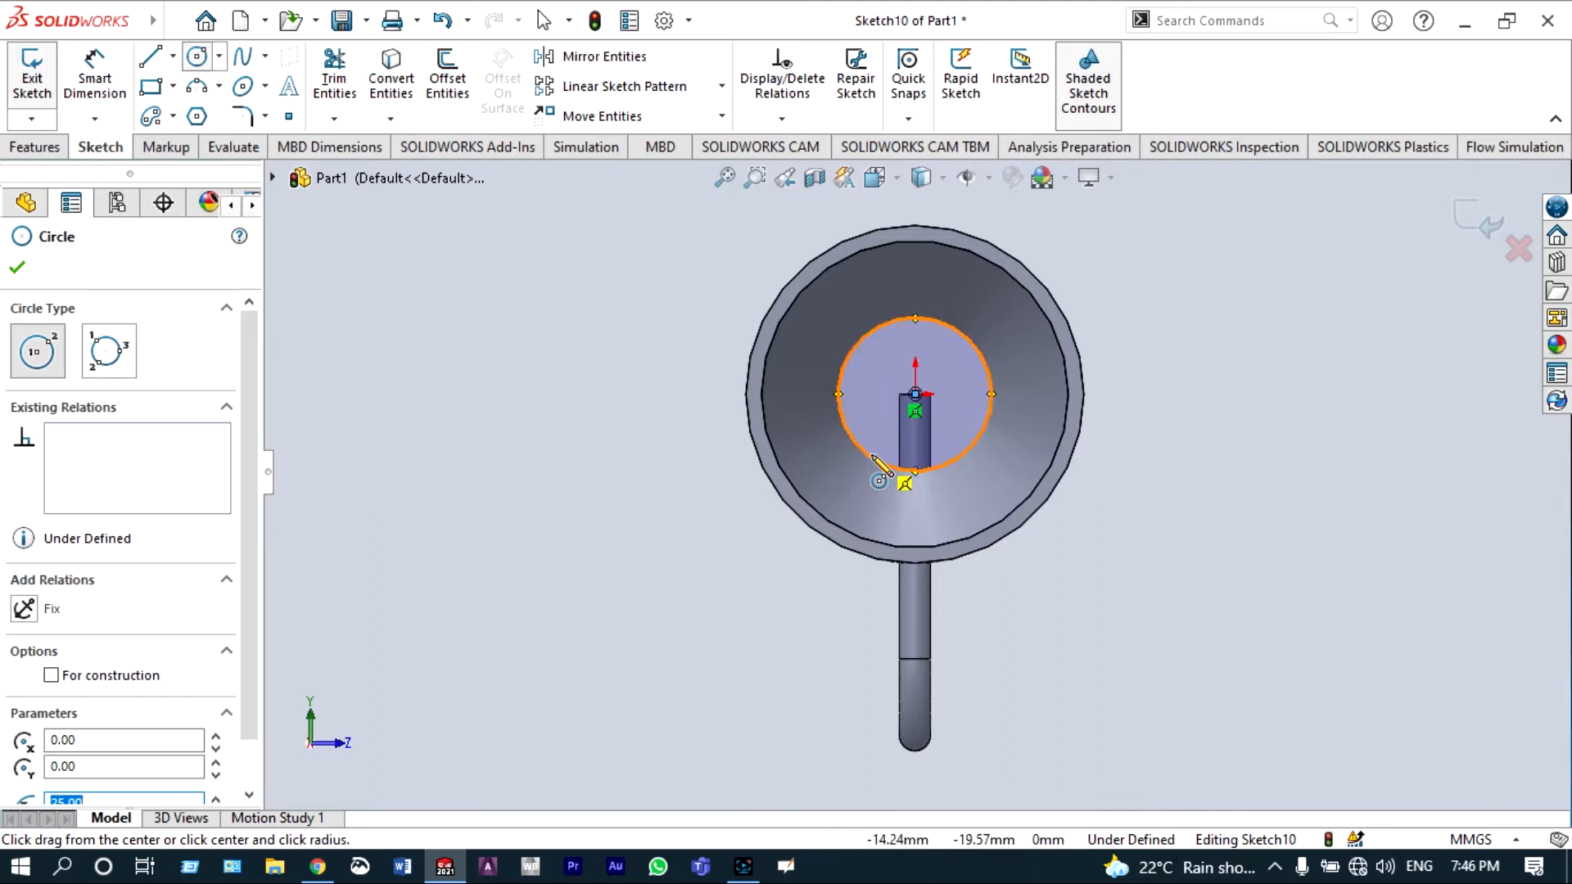
pyautogui.click(17, 269)
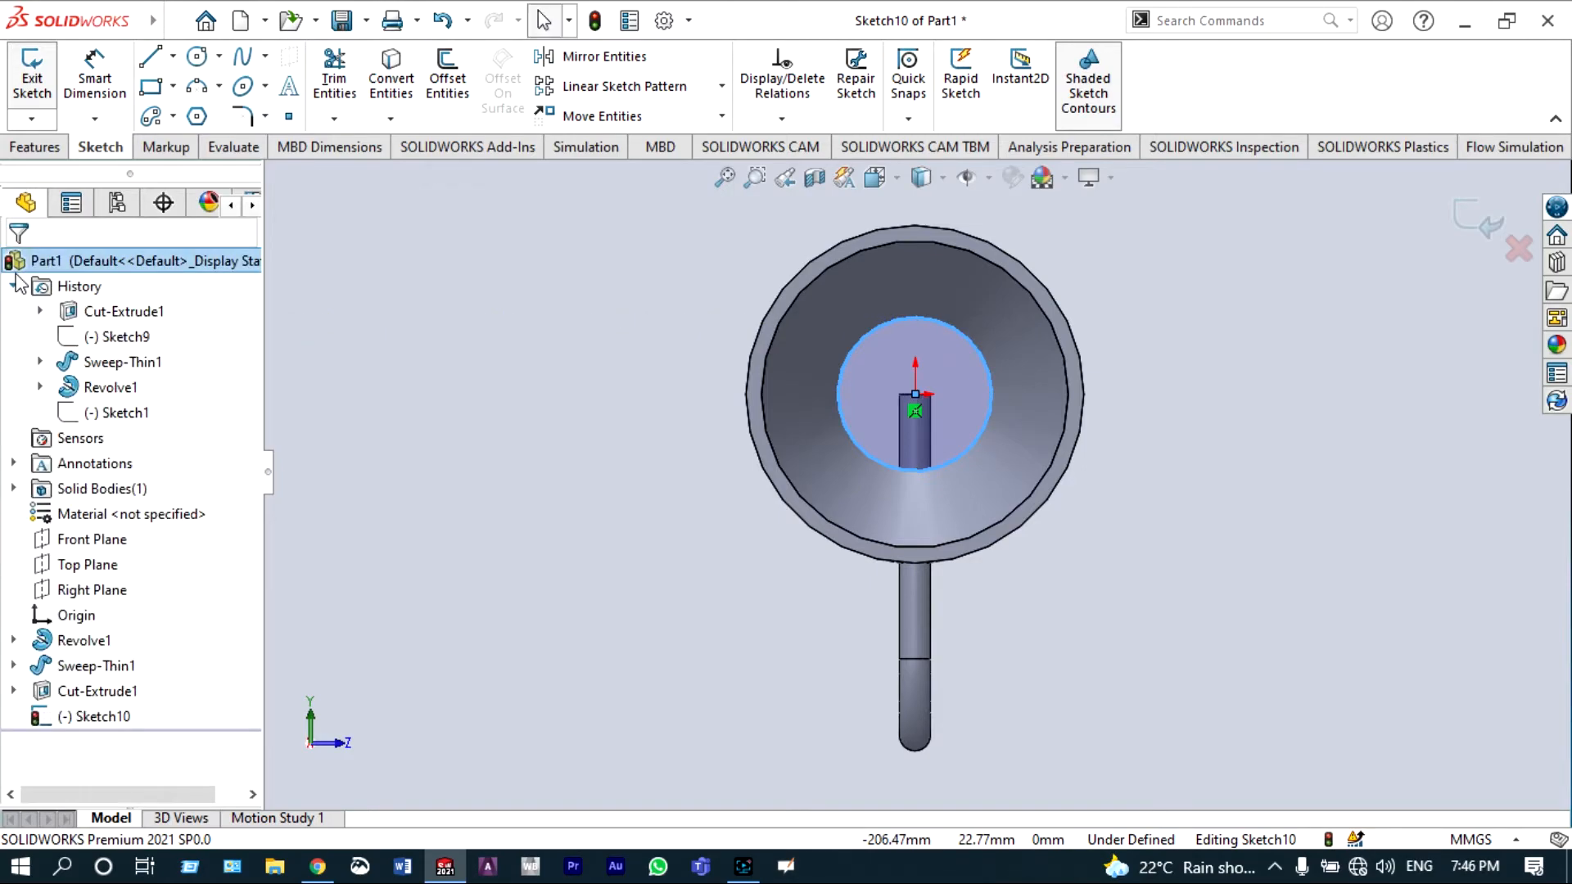
# Step: Cut-extrude the small circle 250 mm deep through the throat from the inlet end
pyautogui.scroll(3, 469, 312)
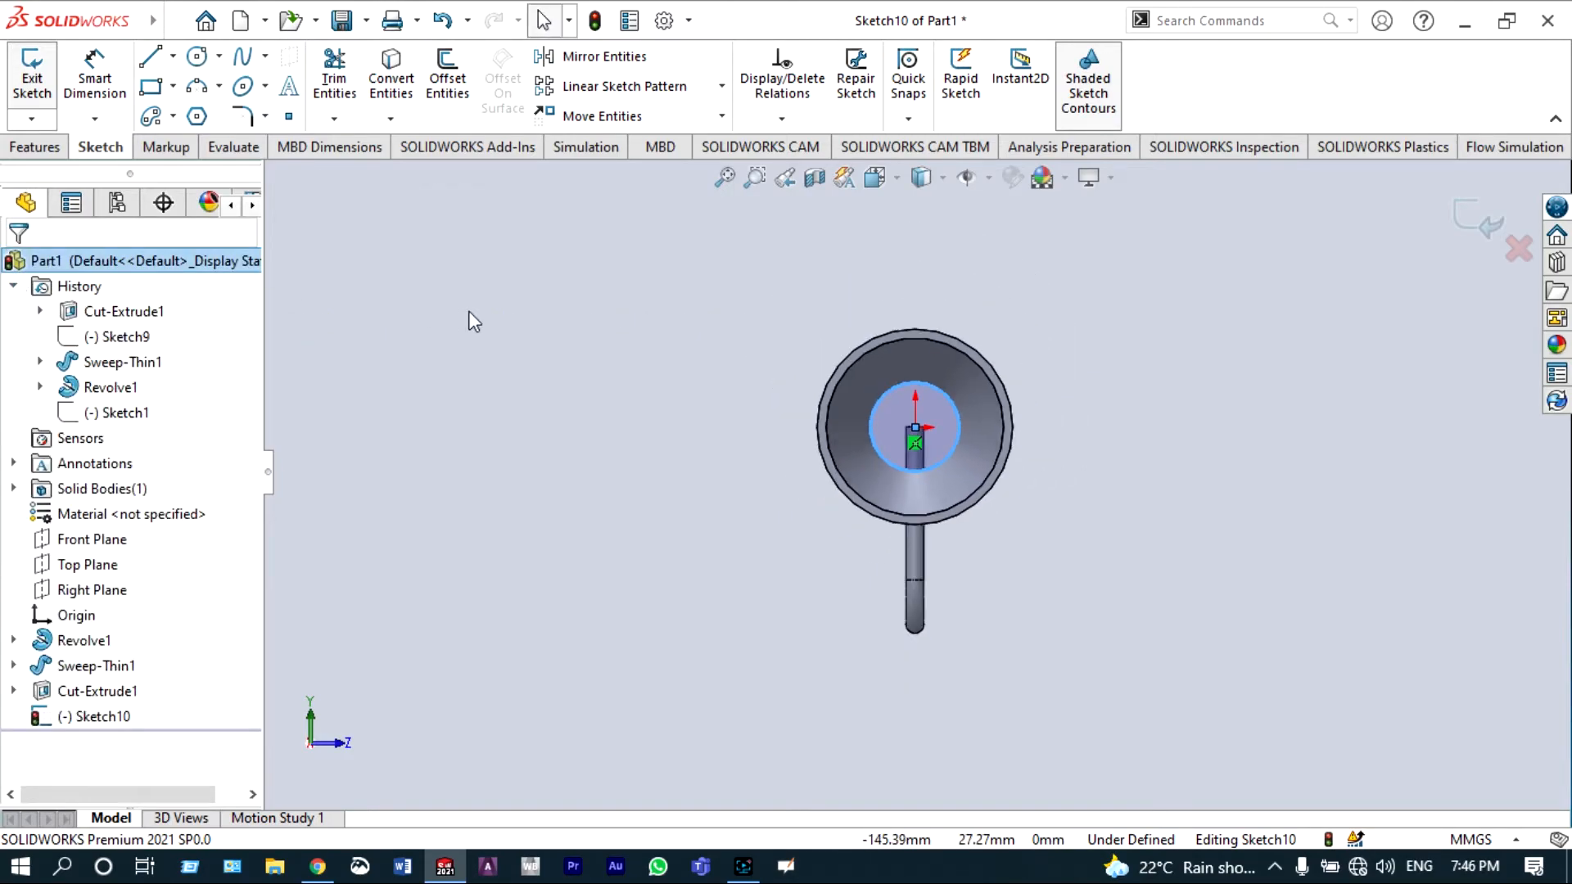
pyautogui.click(876, 180)
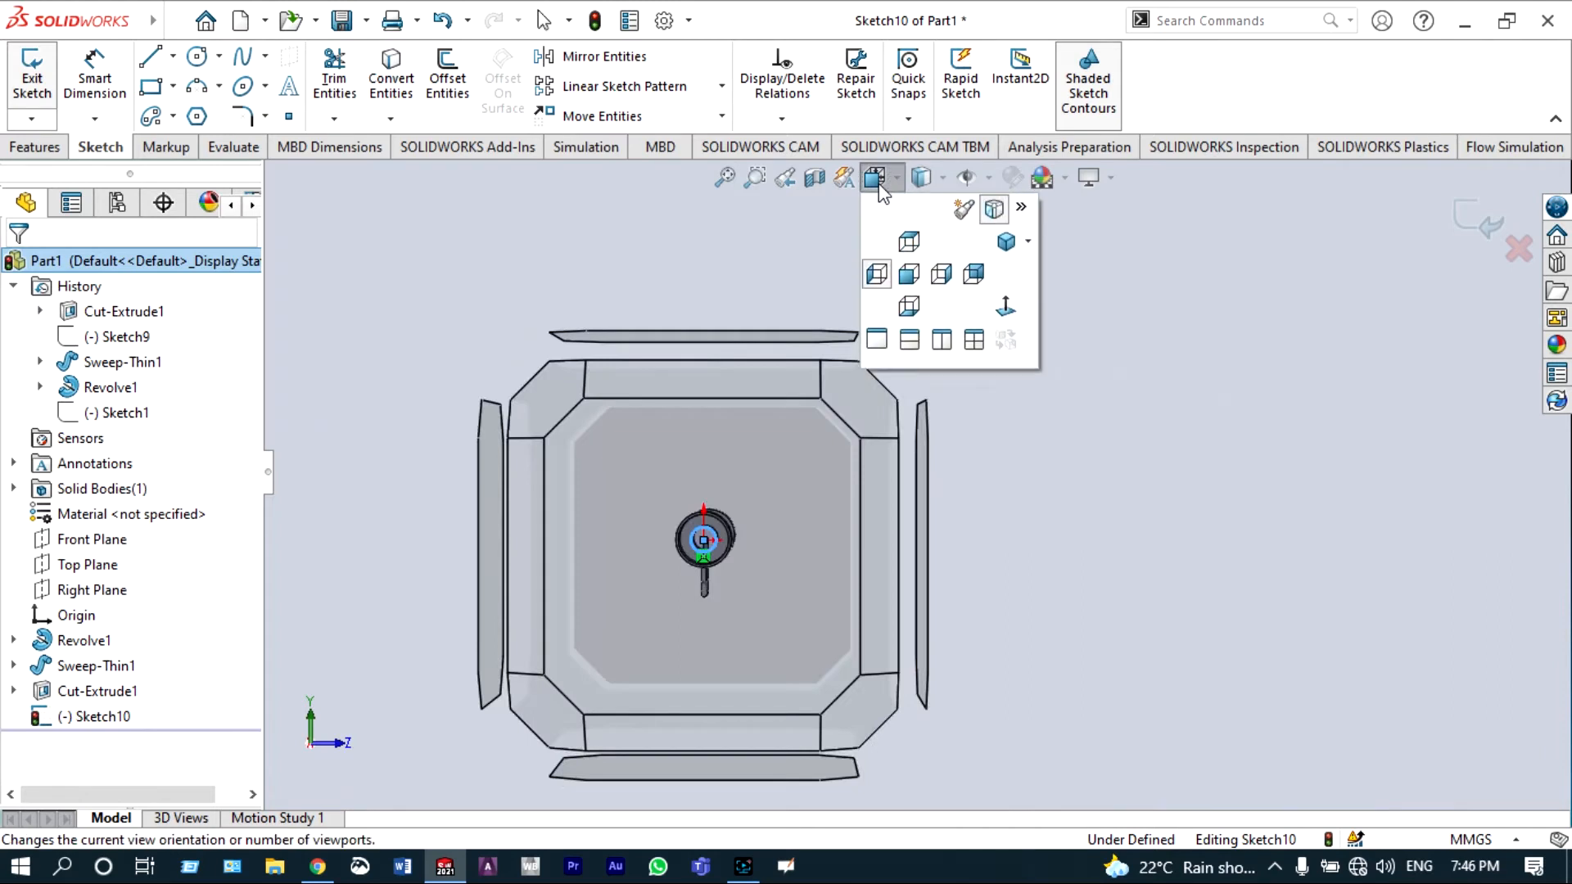
pyautogui.click(909, 274)
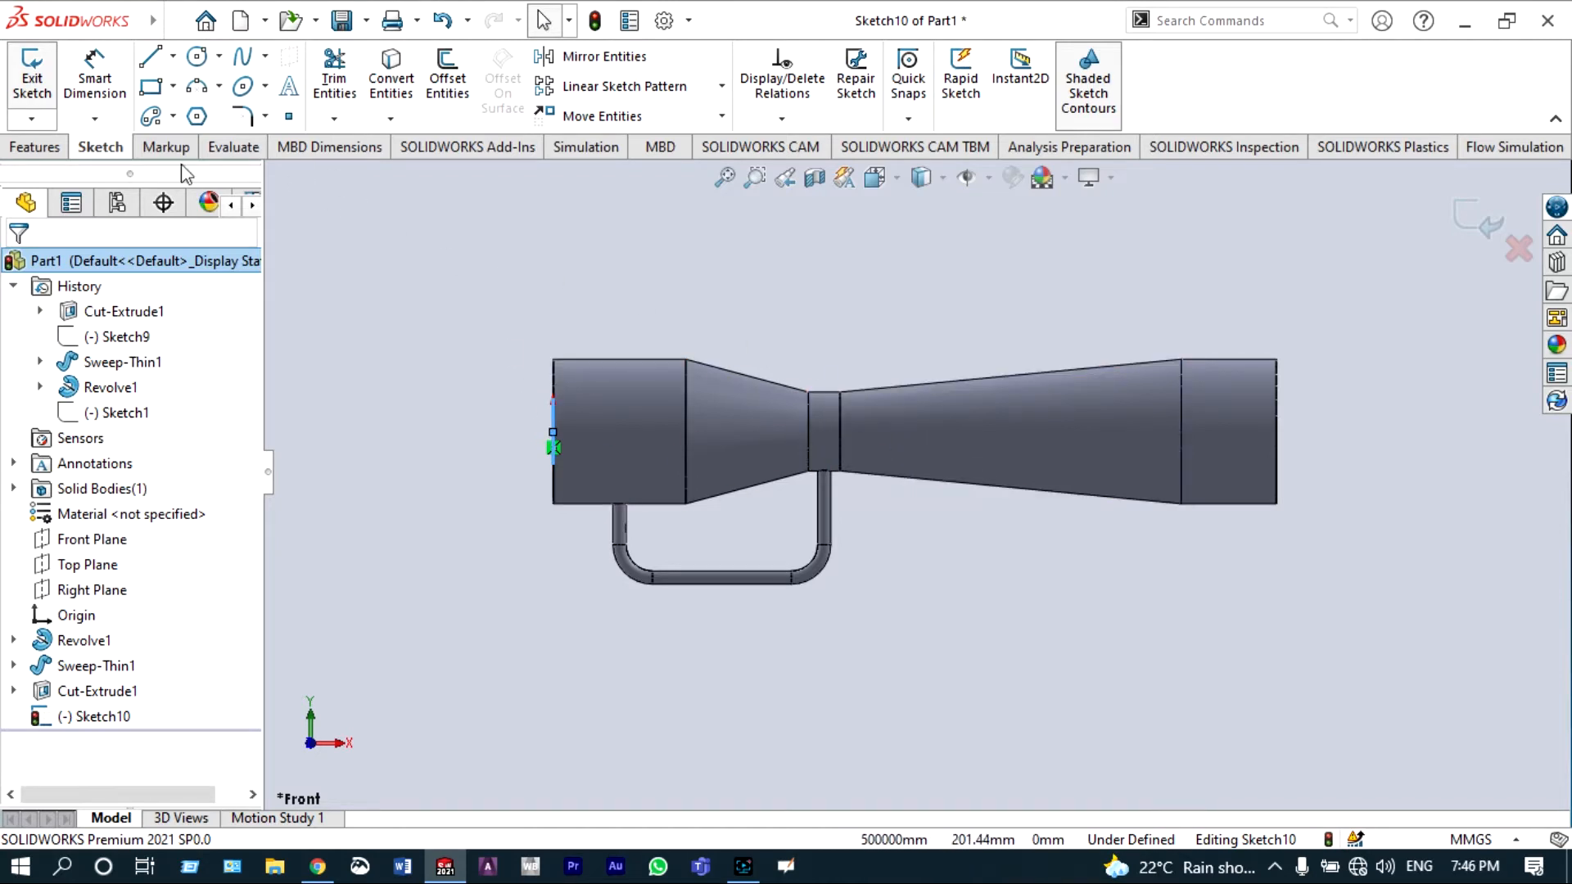
pyautogui.click(34, 147)
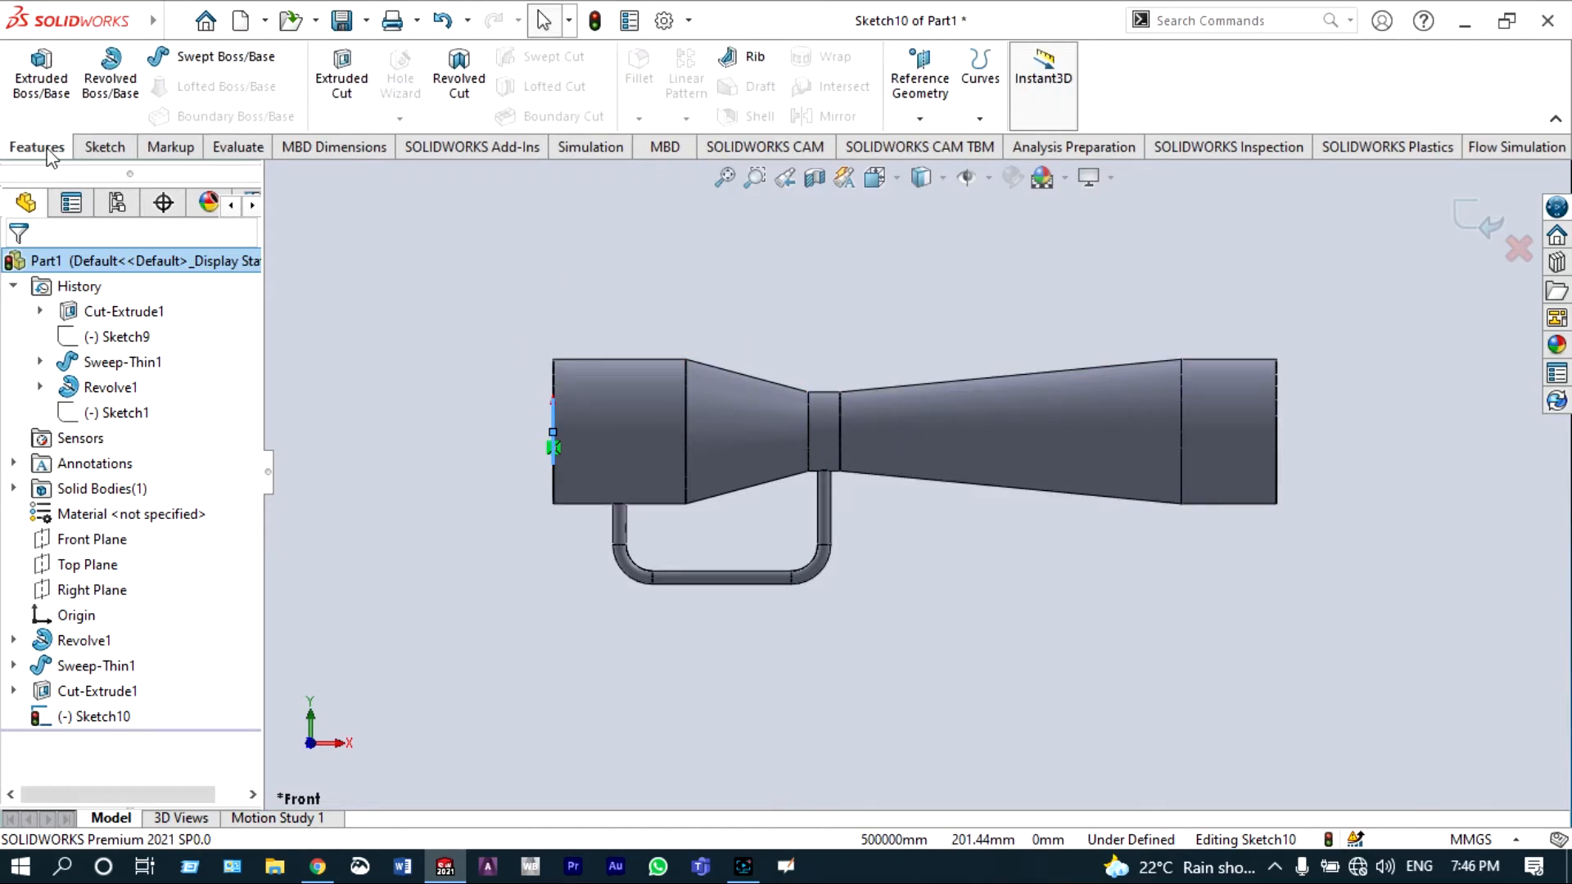
pyautogui.click(352, 78)
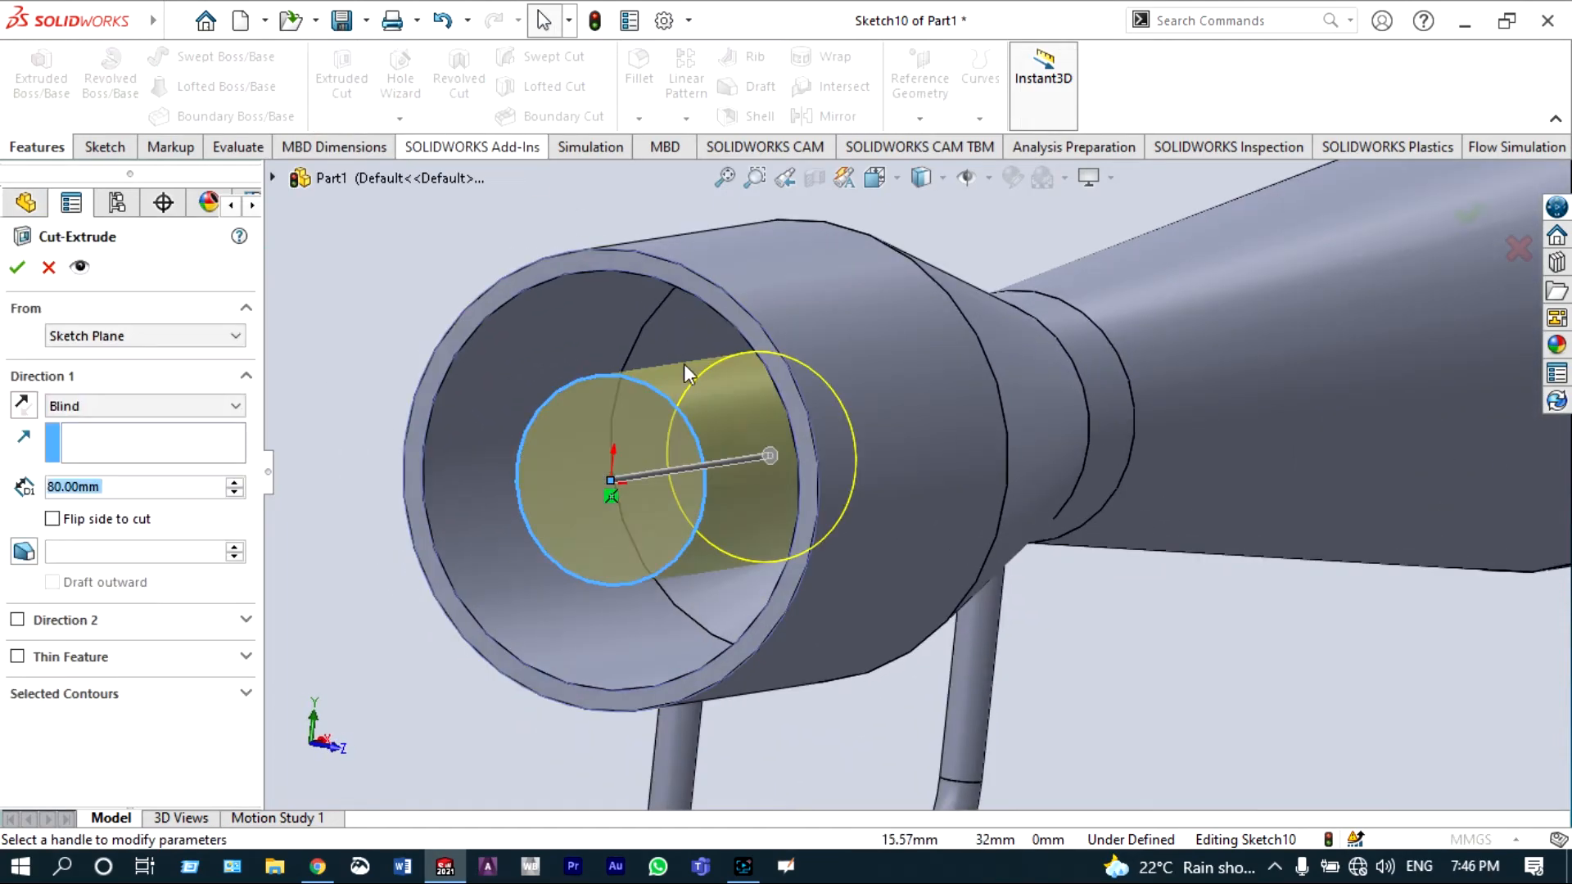
pyautogui.scroll(5, 951, 449)
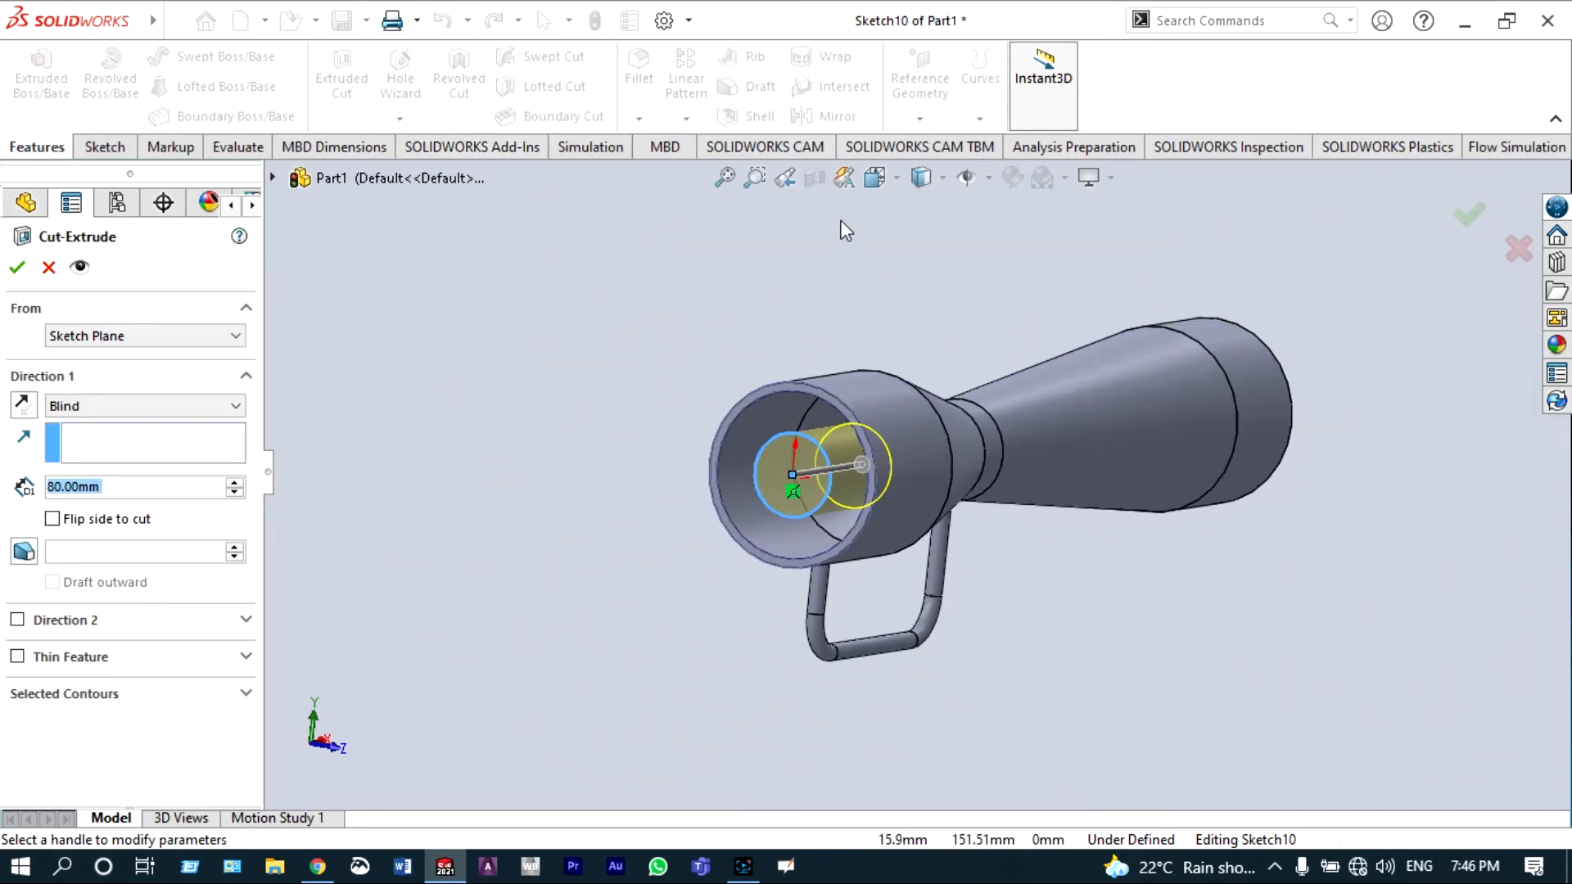
pyautogui.click(874, 180)
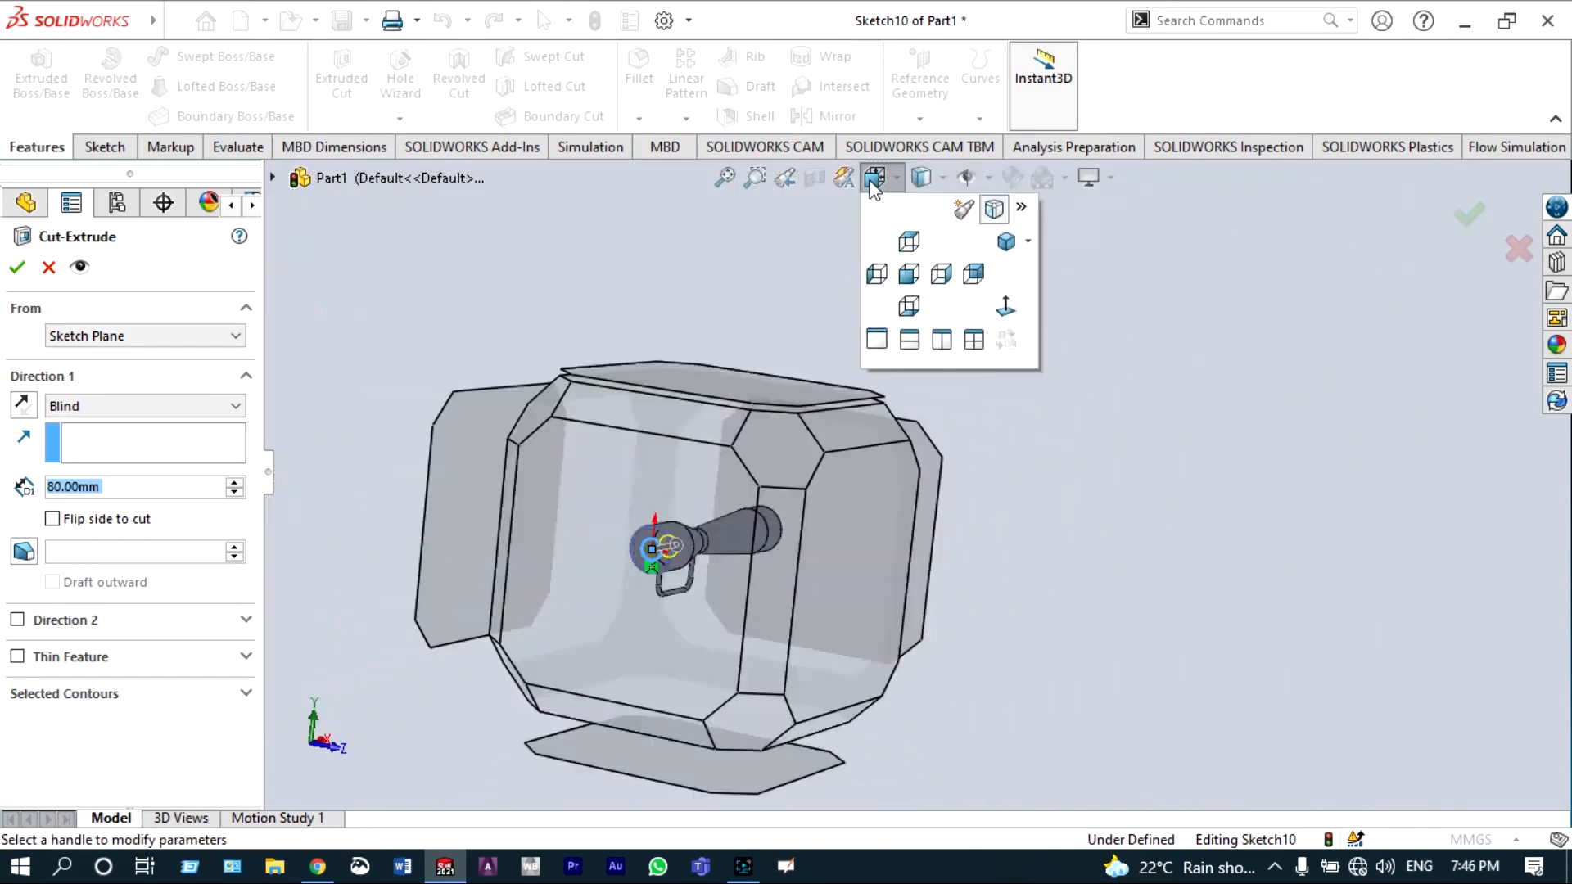
pyautogui.click(897, 237)
pyautogui.click(876, 184)
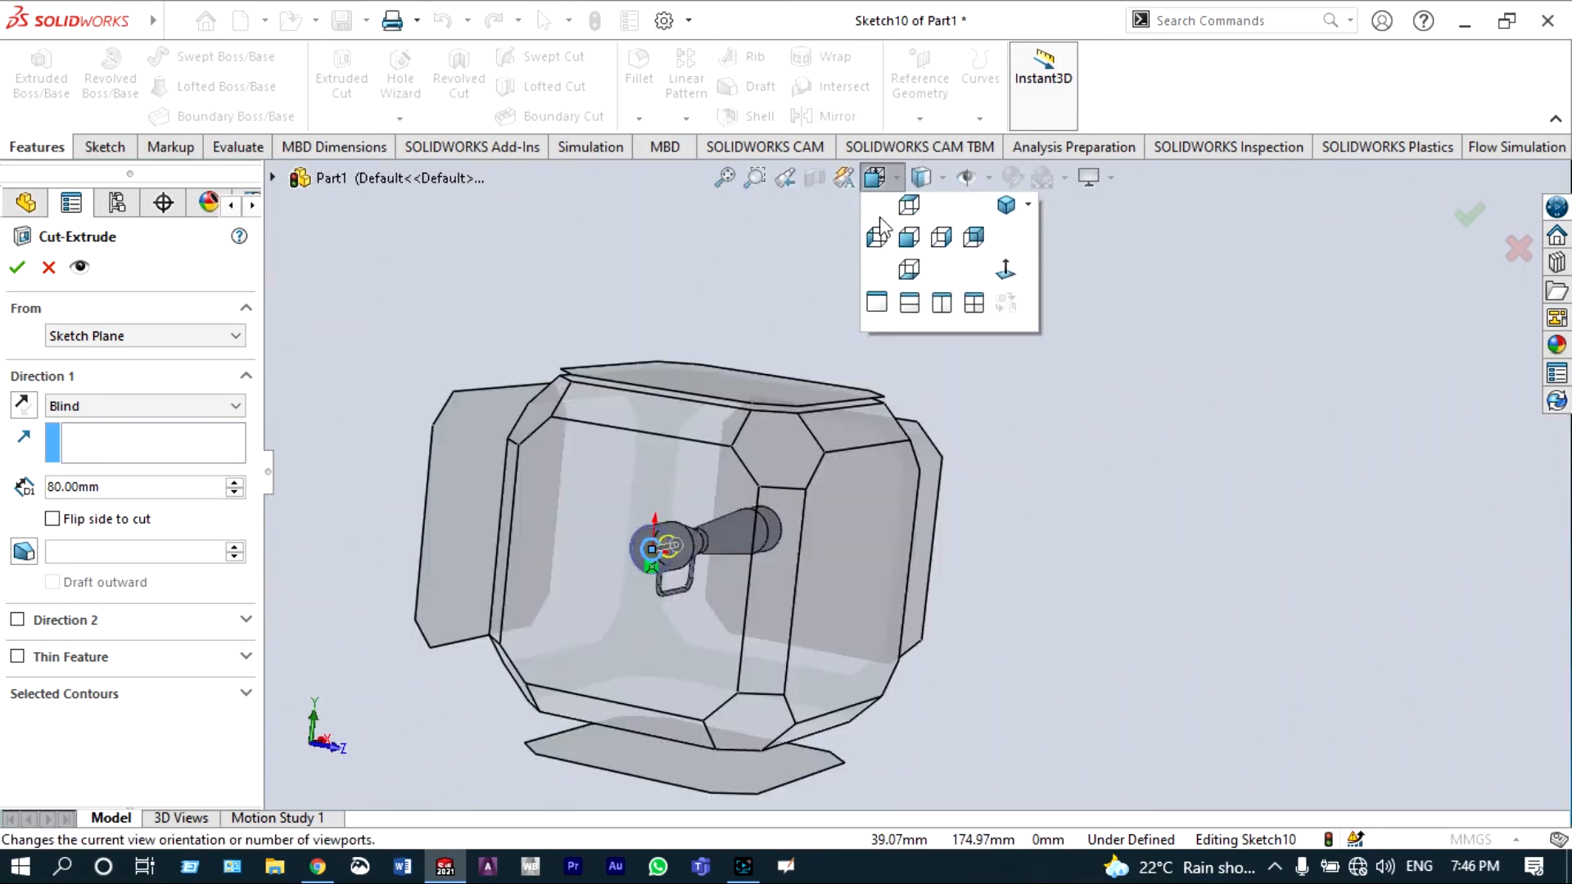
pyautogui.click(901, 274)
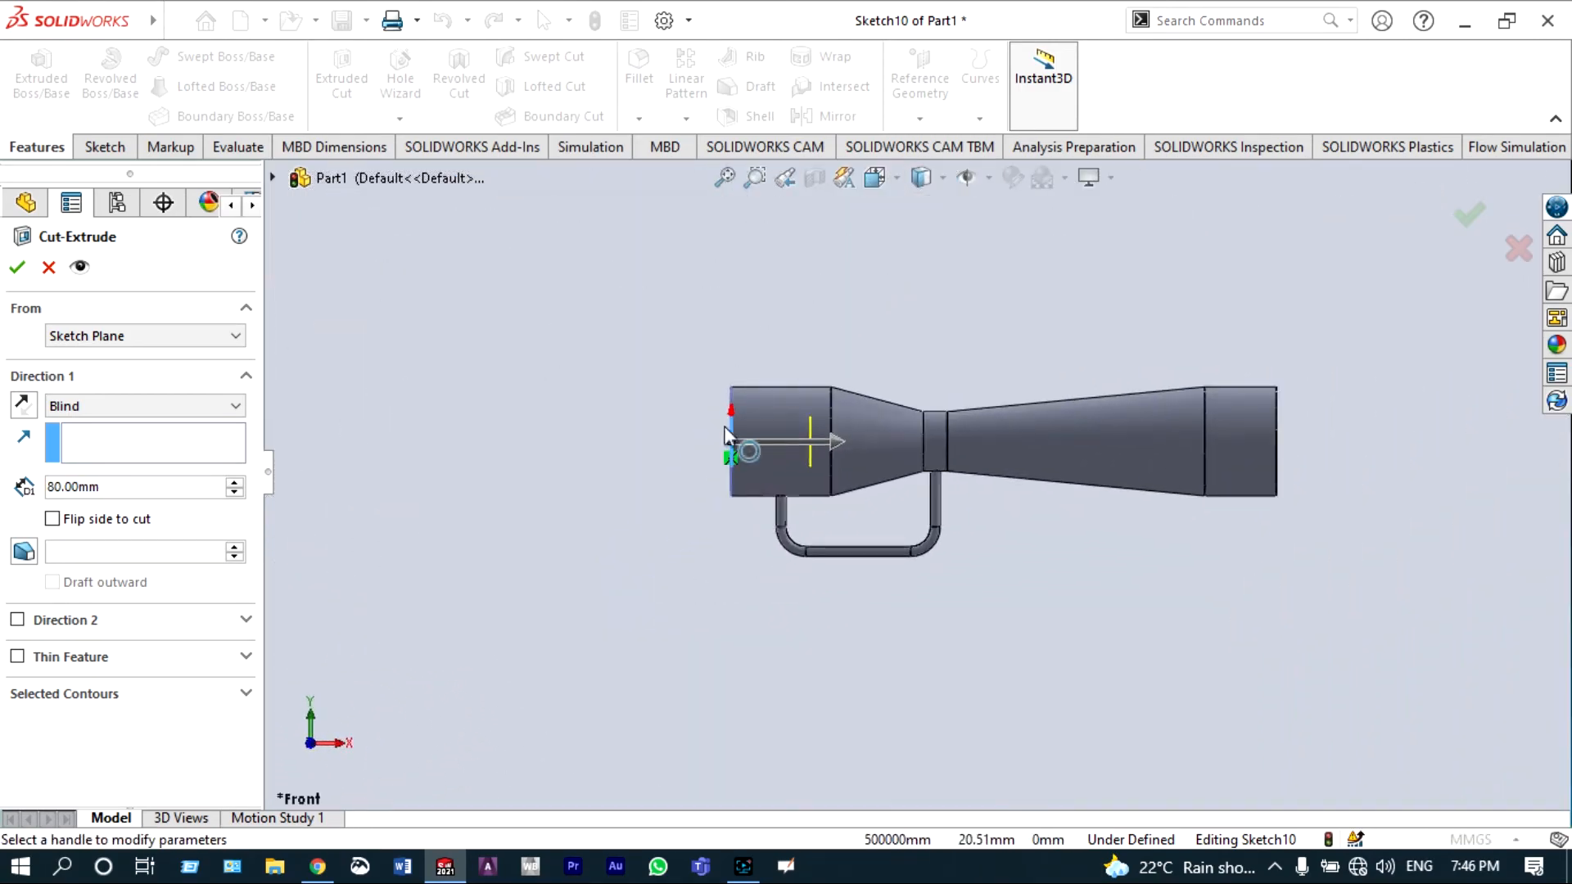
pyautogui.click(235, 483)
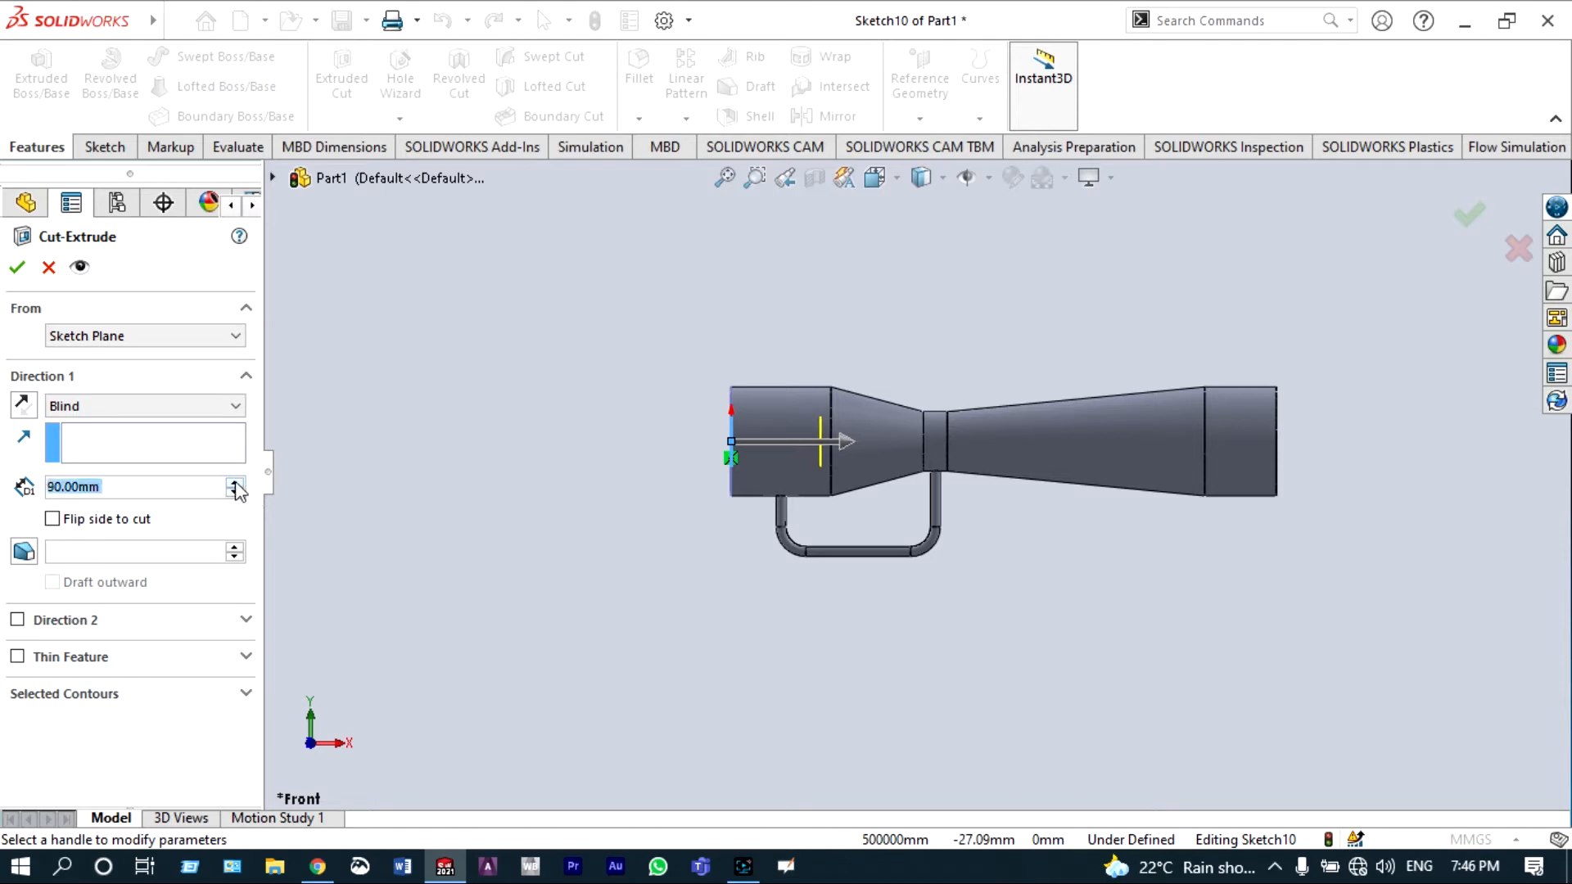
pyautogui.click(235, 483)
pyautogui.click(235, 483)
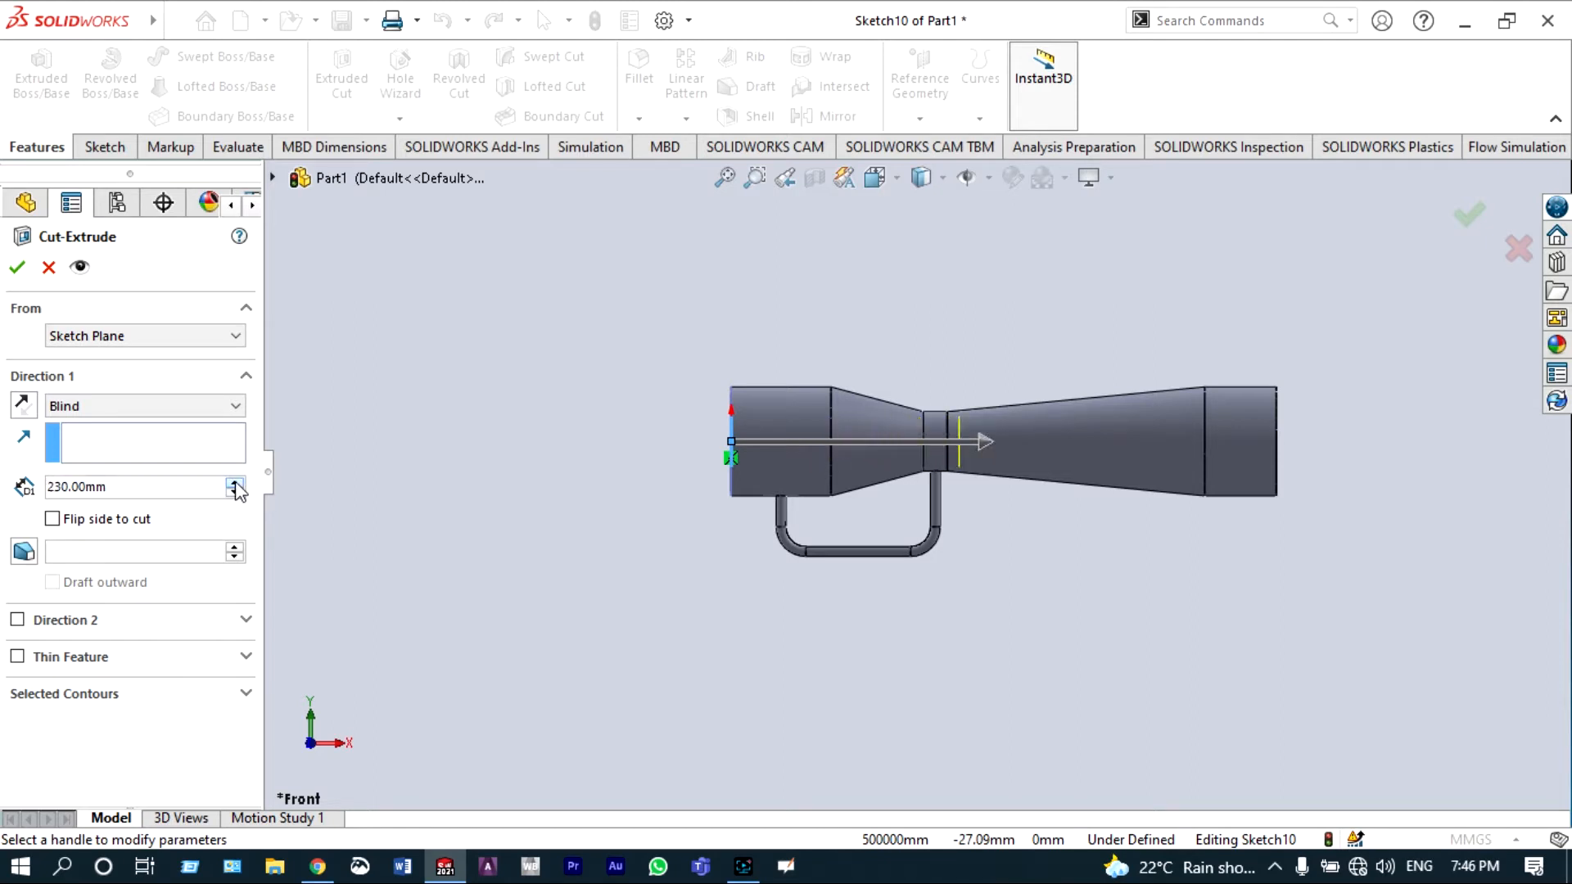
pyautogui.click(235, 483)
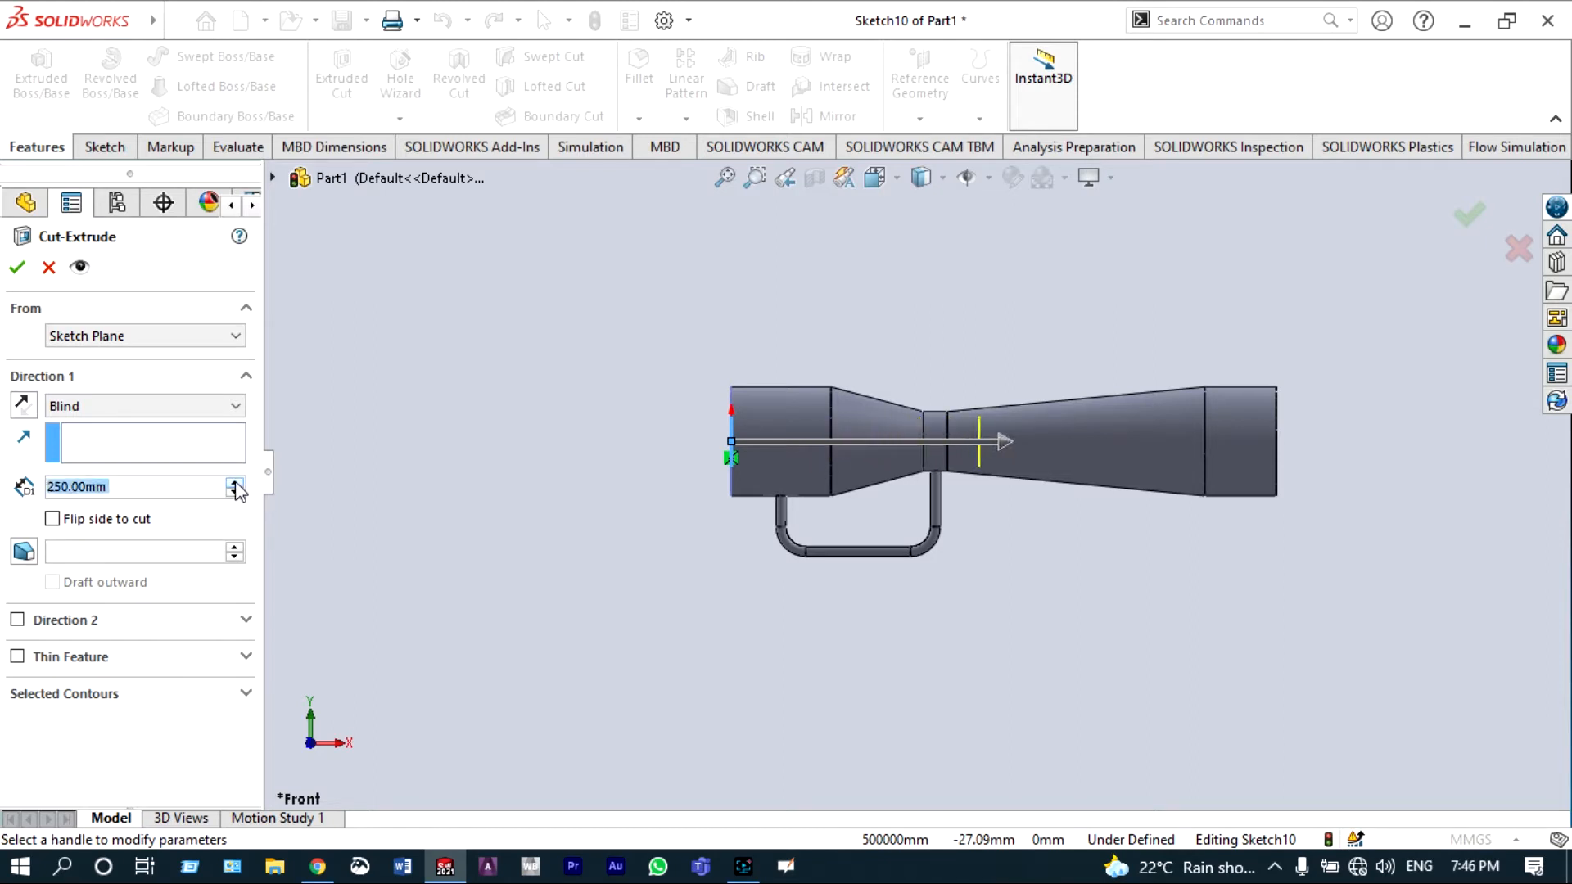
pyautogui.click(18, 268)
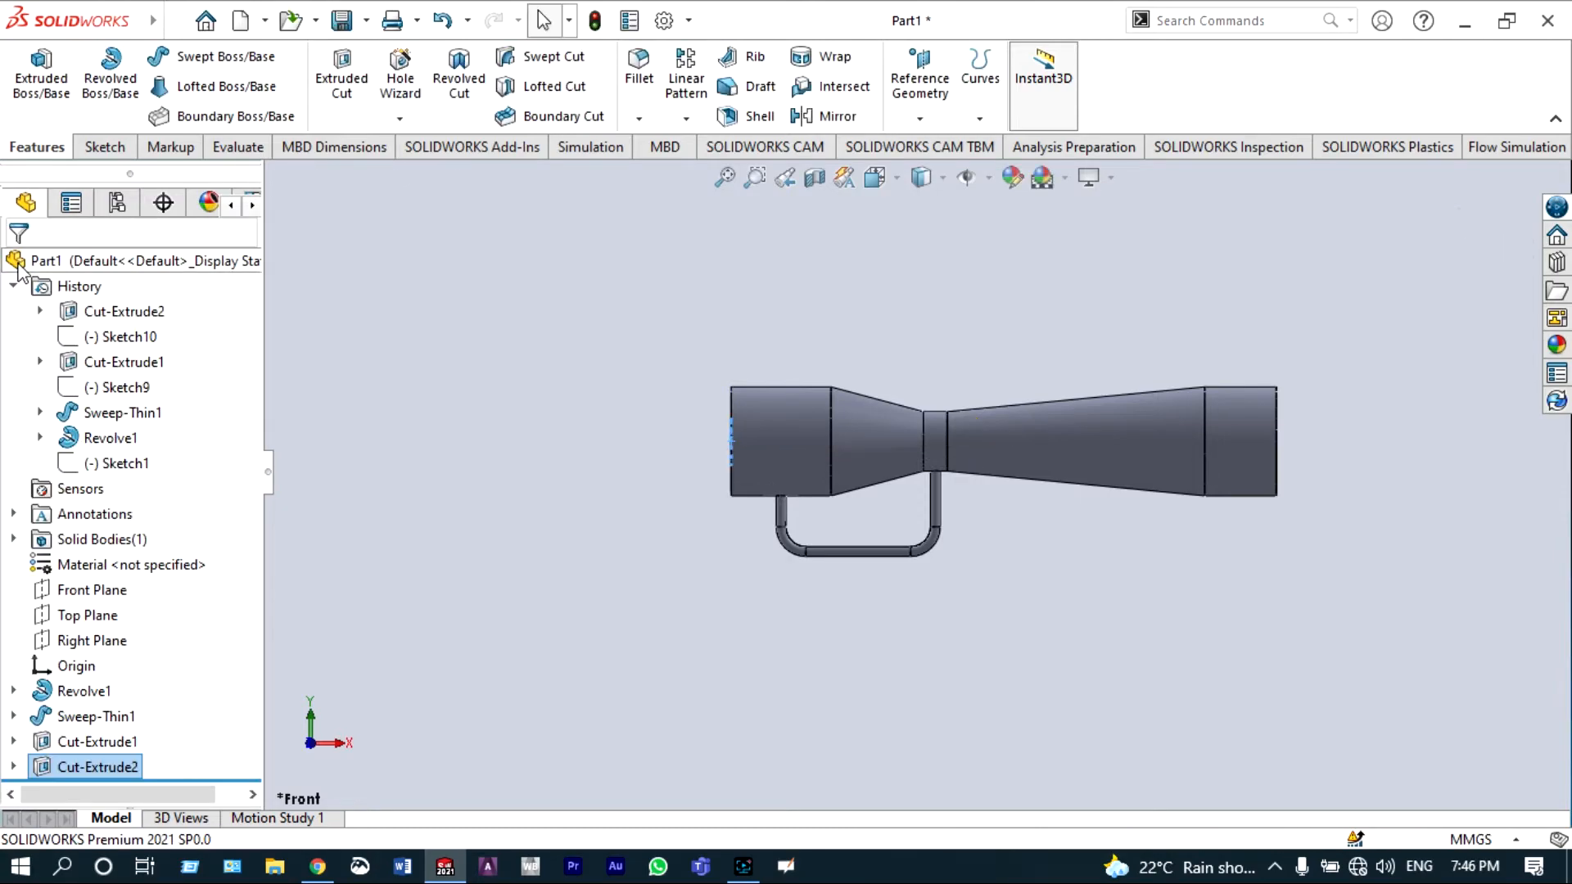
# Step: View the finished part from the left end to inspect the cuts
pyautogui.click(871, 176)
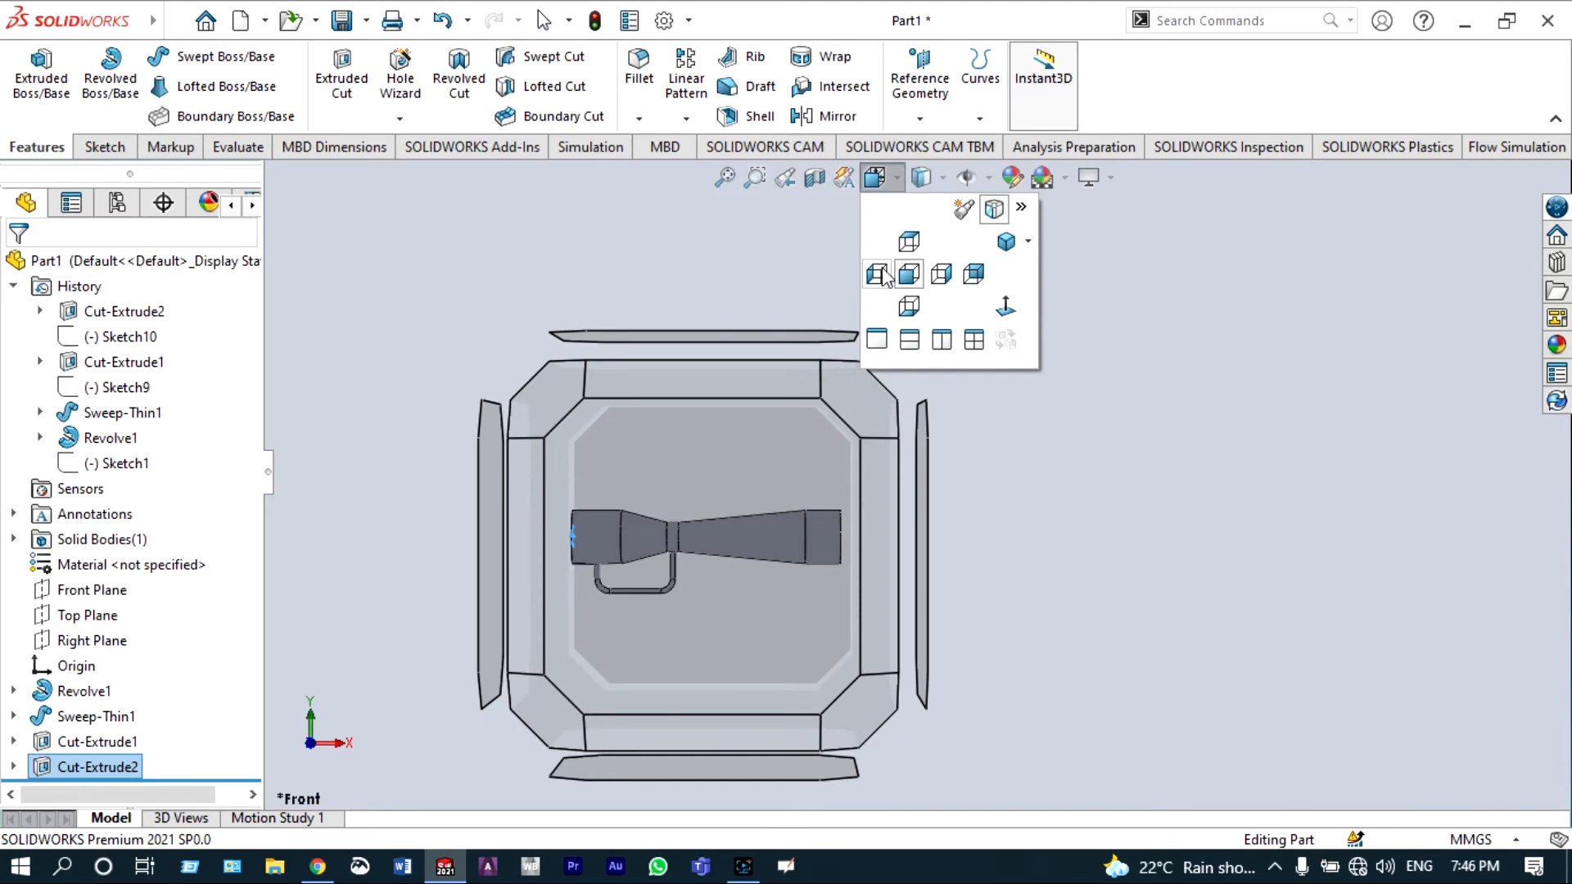
pyautogui.click(881, 272)
pyautogui.scroll(3, 892, 362)
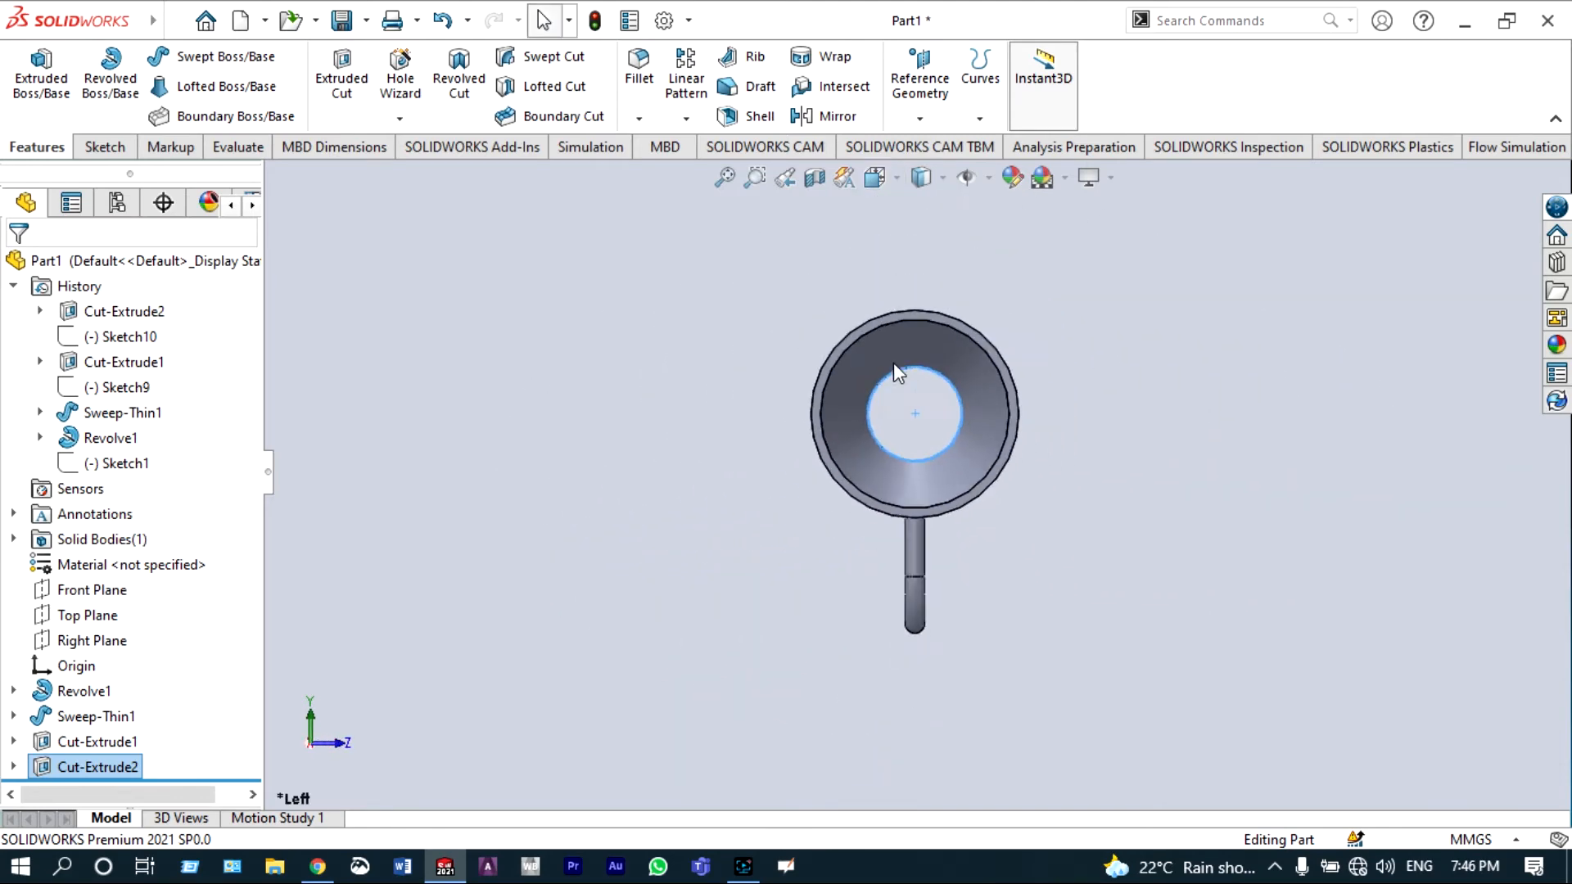
# Step: Create a section view cut along the Front Plane with the section direction flipped
pyautogui.click(816, 179)
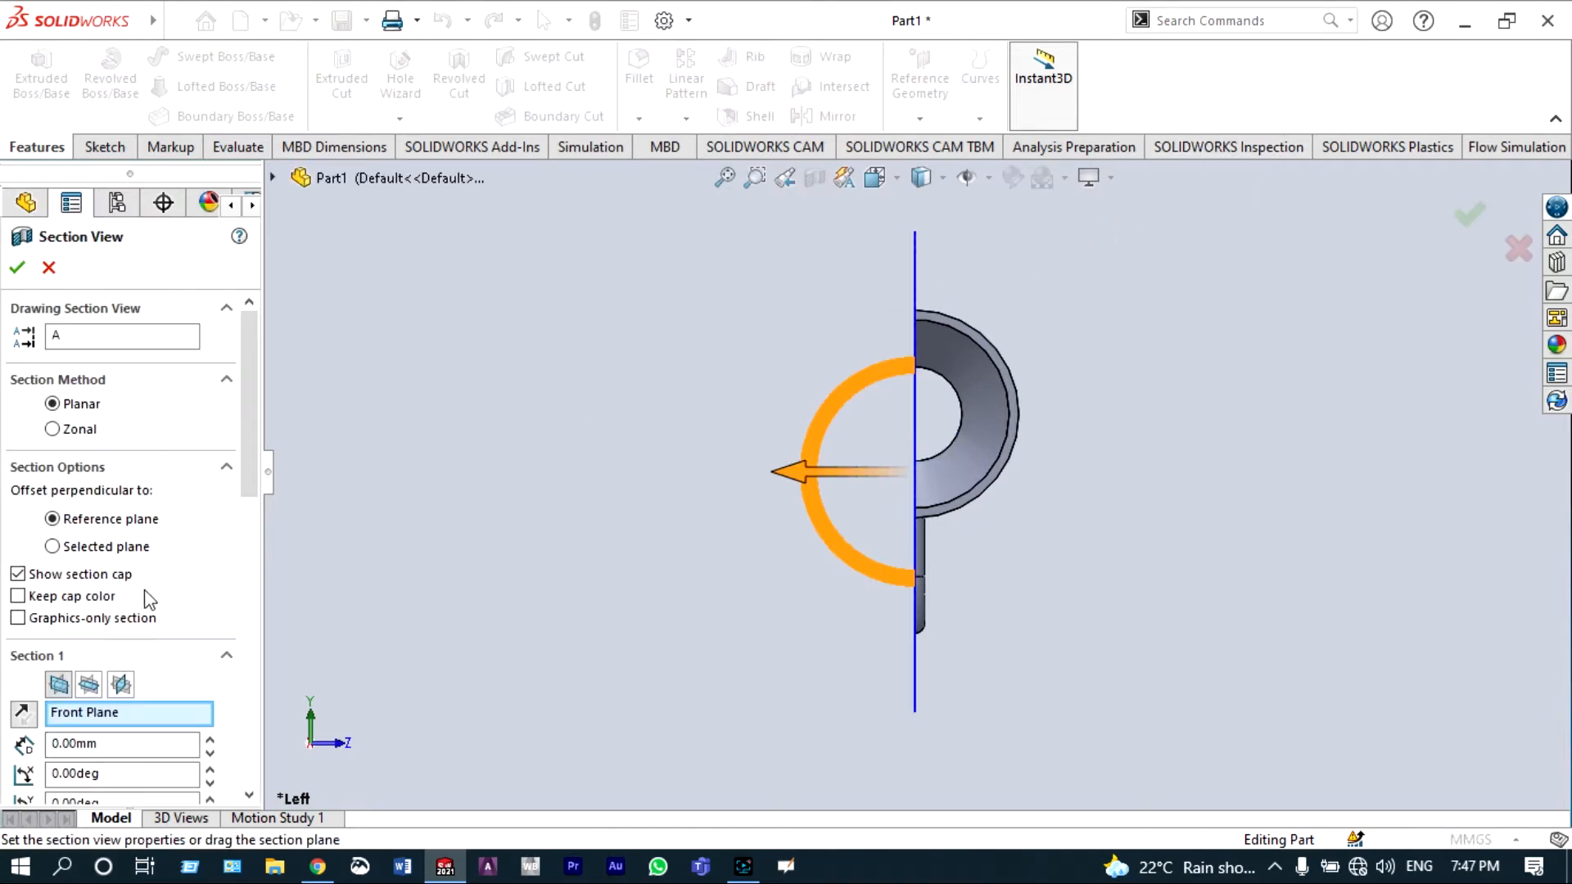
pyautogui.click(24, 713)
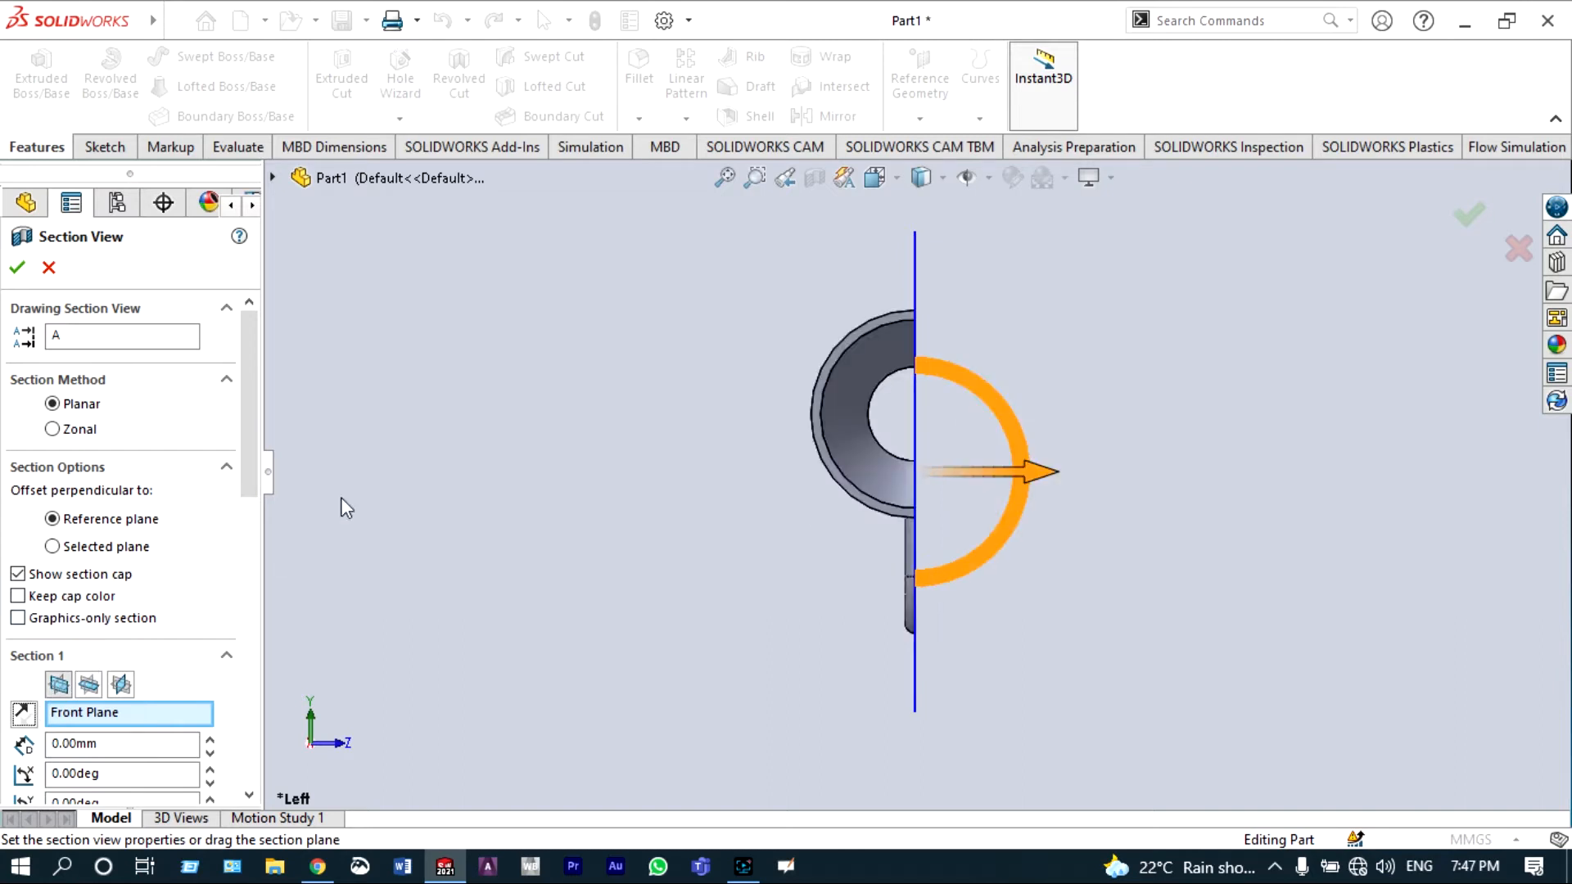
pyautogui.click(17, 268)
# Step: Switch to the front view and zoom around the sectioned venturi to inspect the inner cuts and pipe junctions
pyautogui.click(871, 180)
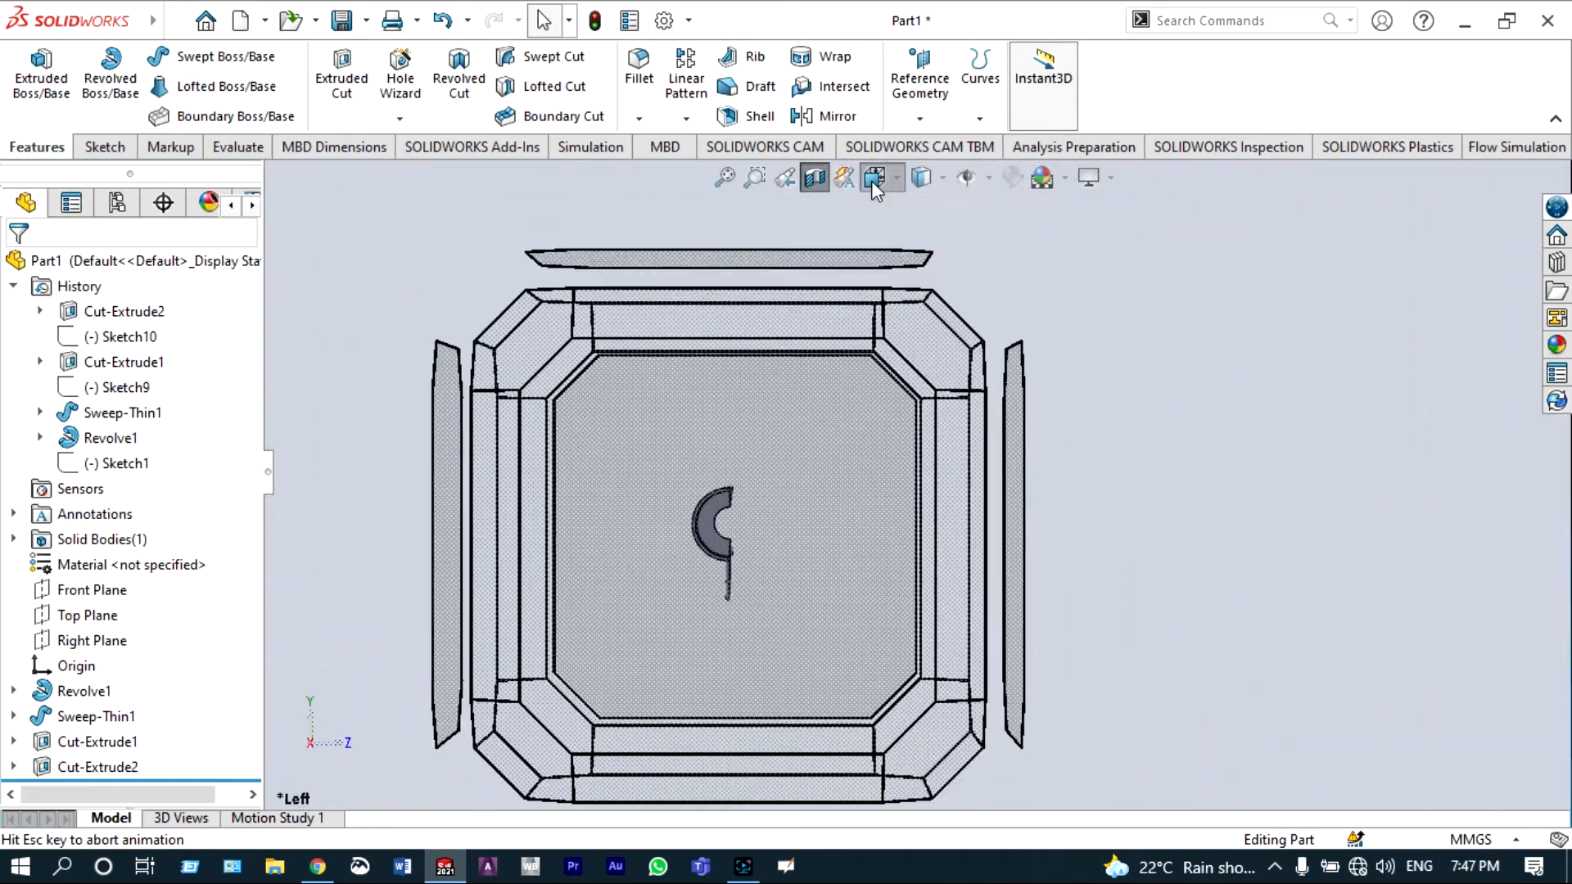
pyautogui.click(905, 273)
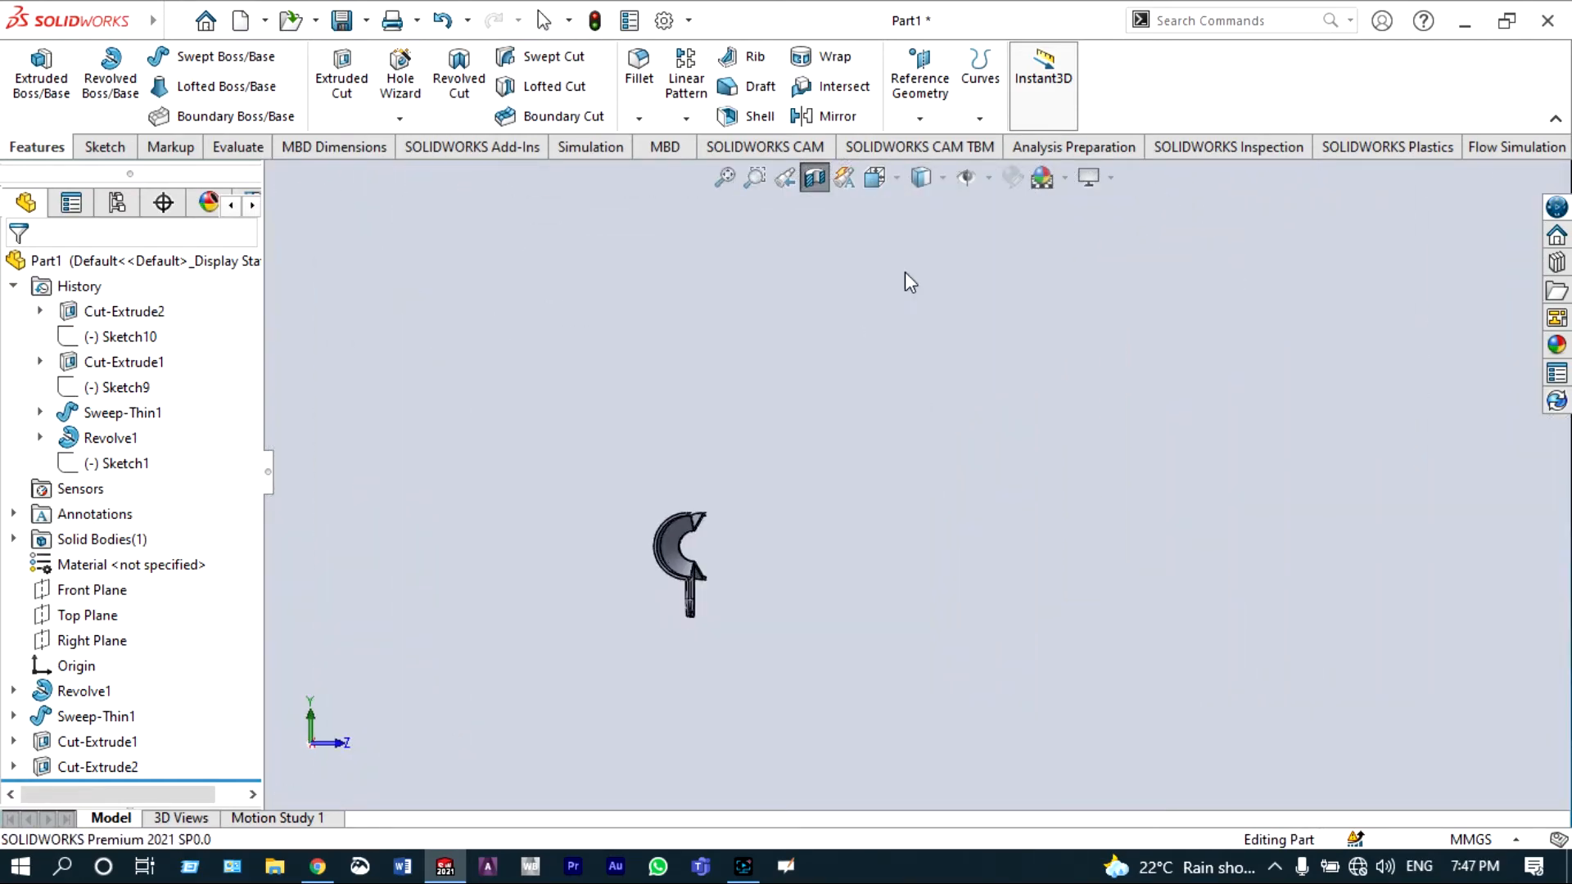
pyautogui.scroll(-5, 501, 561)
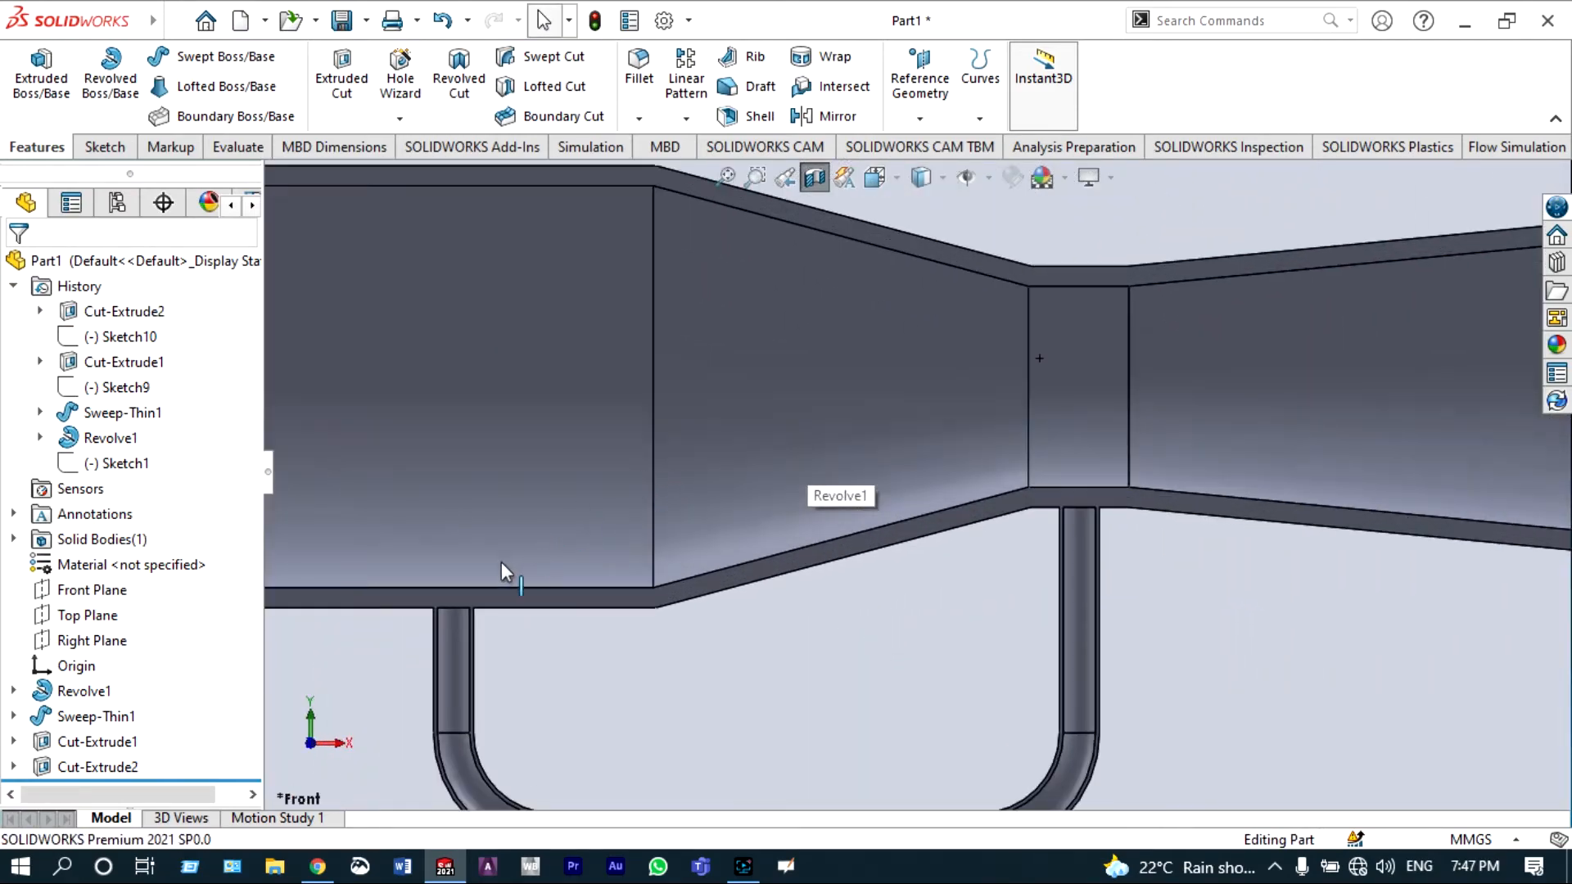
pyautogui.scroll(3, 488, 604)
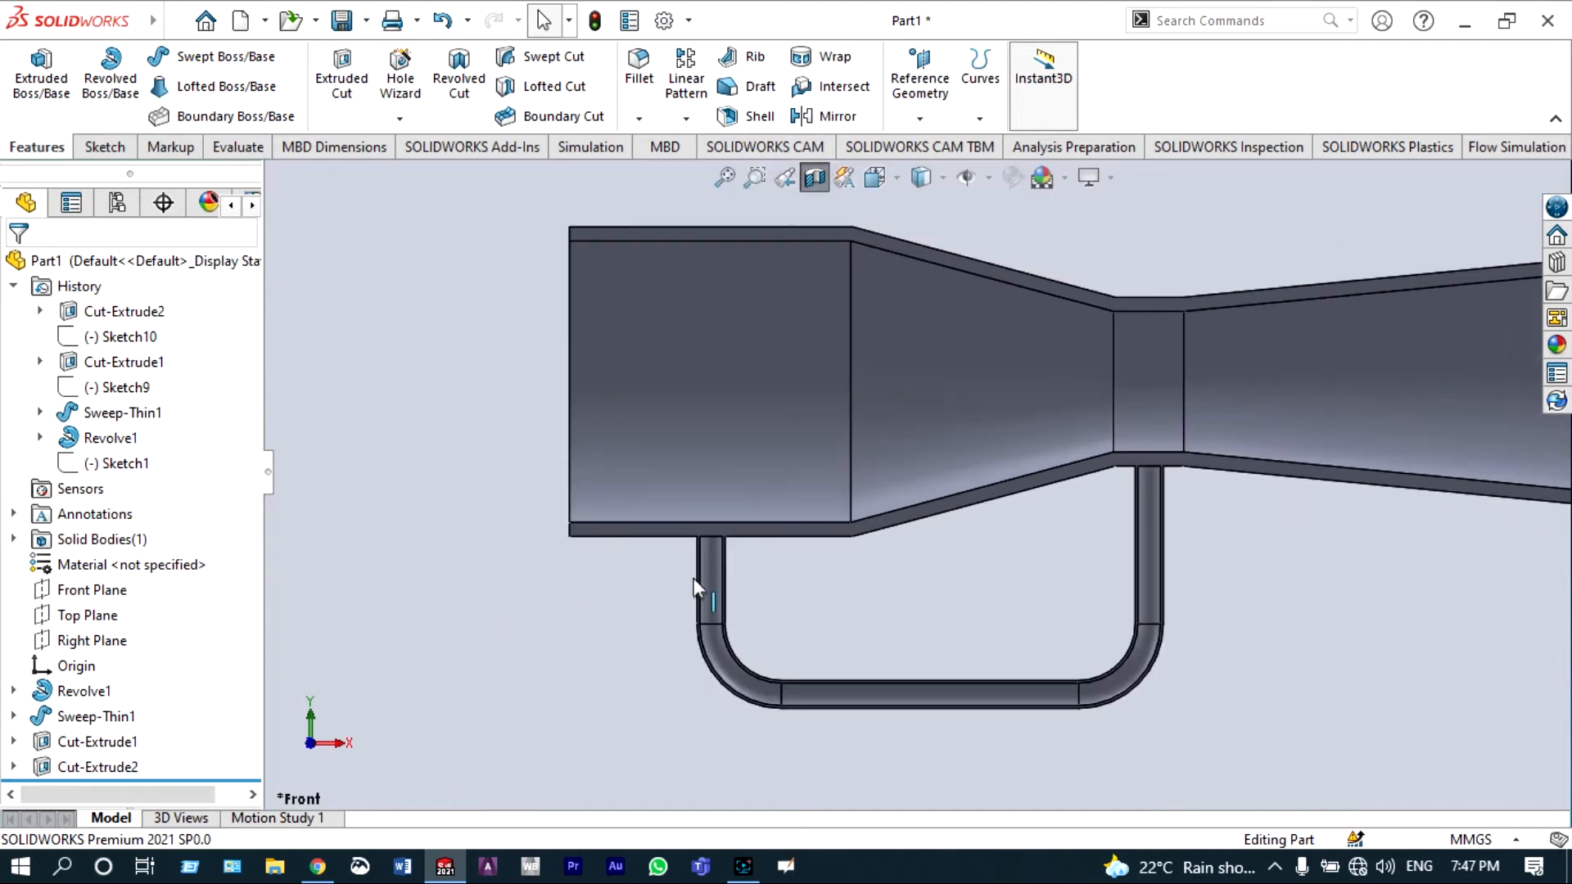
pyautogui.scroll(-3, 694, 578)
pyautogui.scroll(3, 733, 534)
pyautogui.scroll(3, 1277, 415)
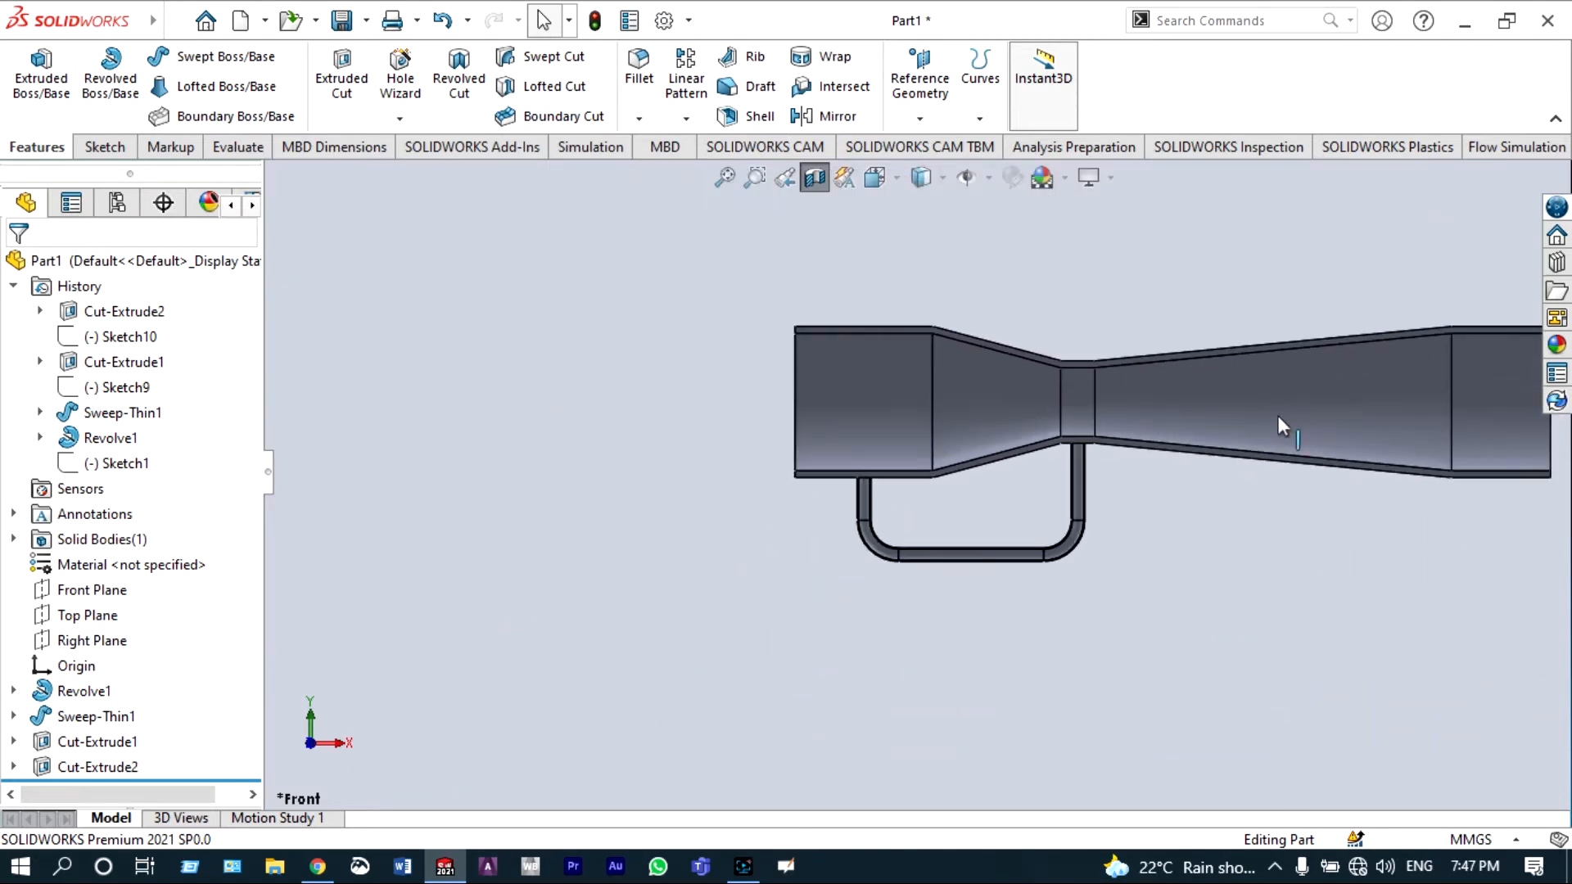
pyautogui.scroll(-5, 999, 431)
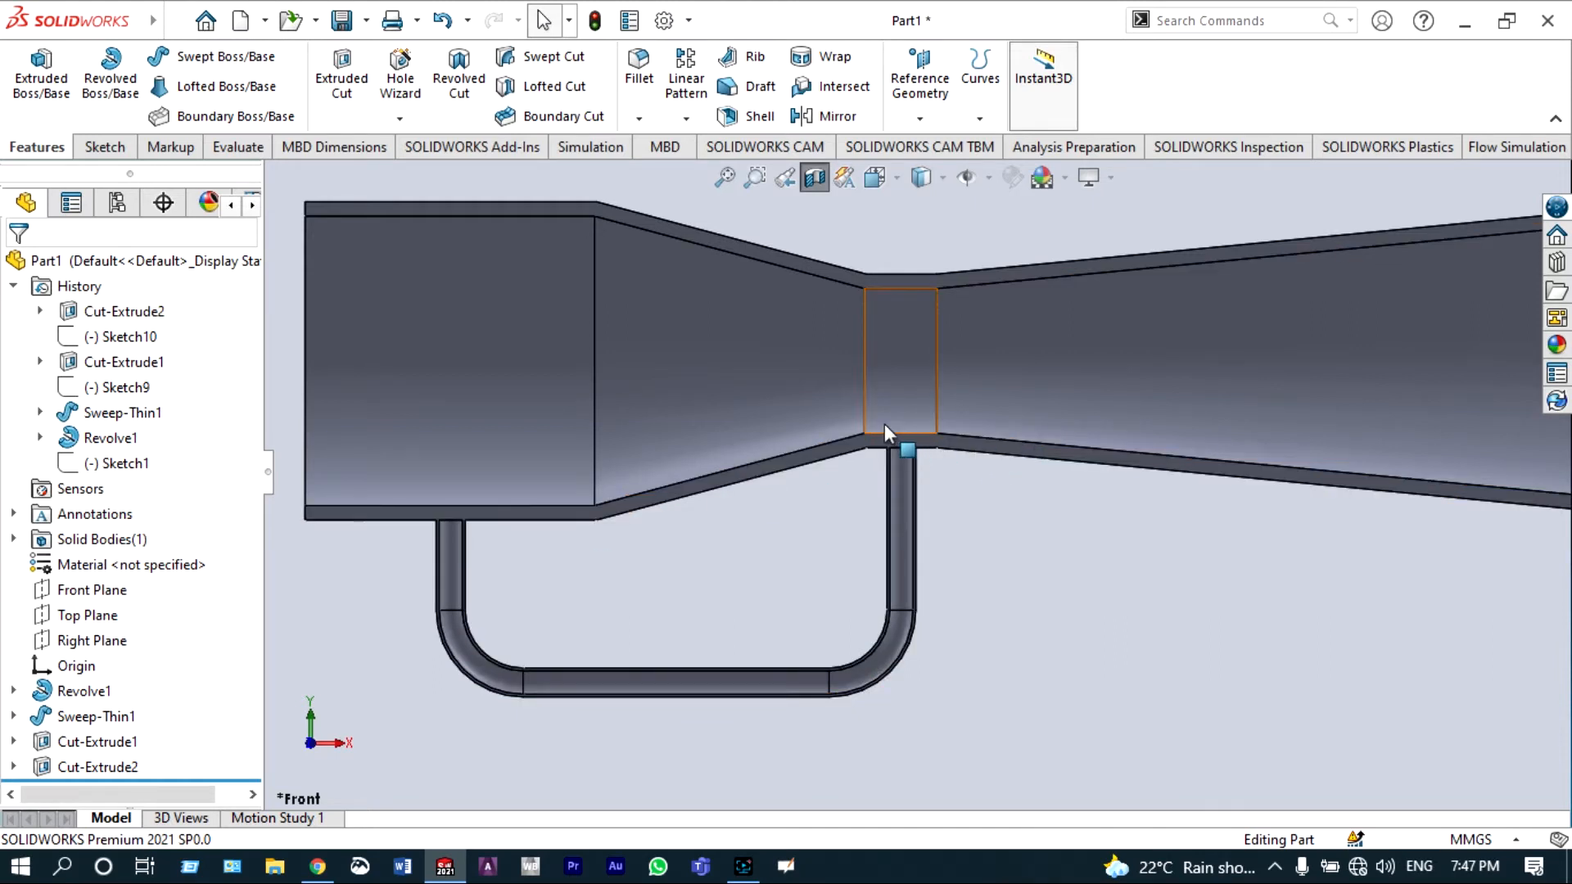
pyautogui.scroll(4, 884, 424)
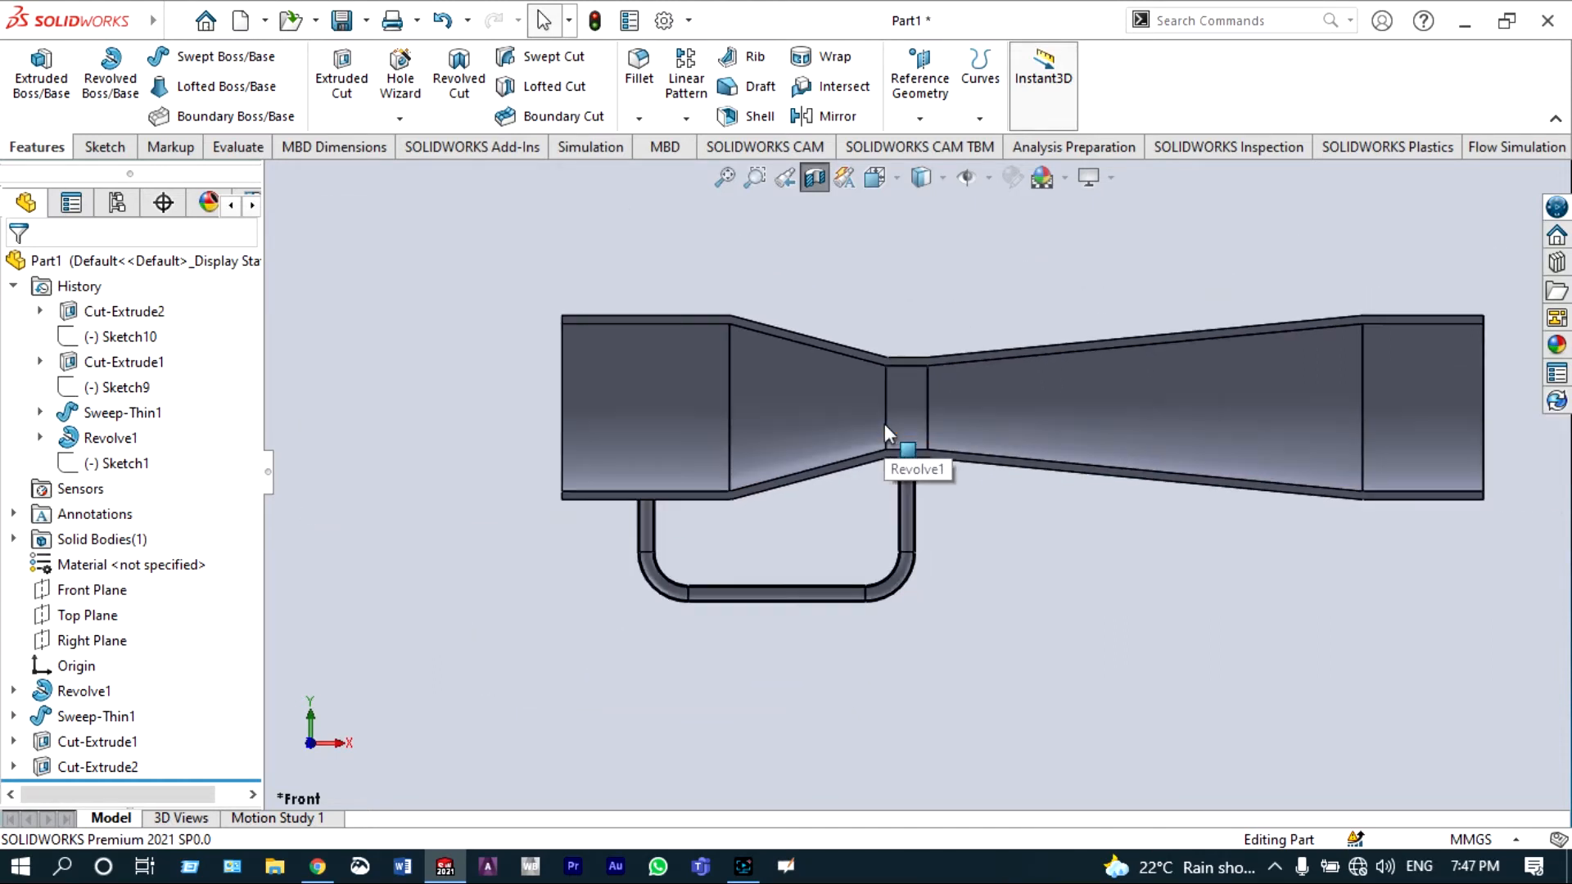
# Step: Turn off the section view and zoom out to see the whole part
pyautogui.click(814, 182)
pyautogui.scroll(3, 1322, 324)
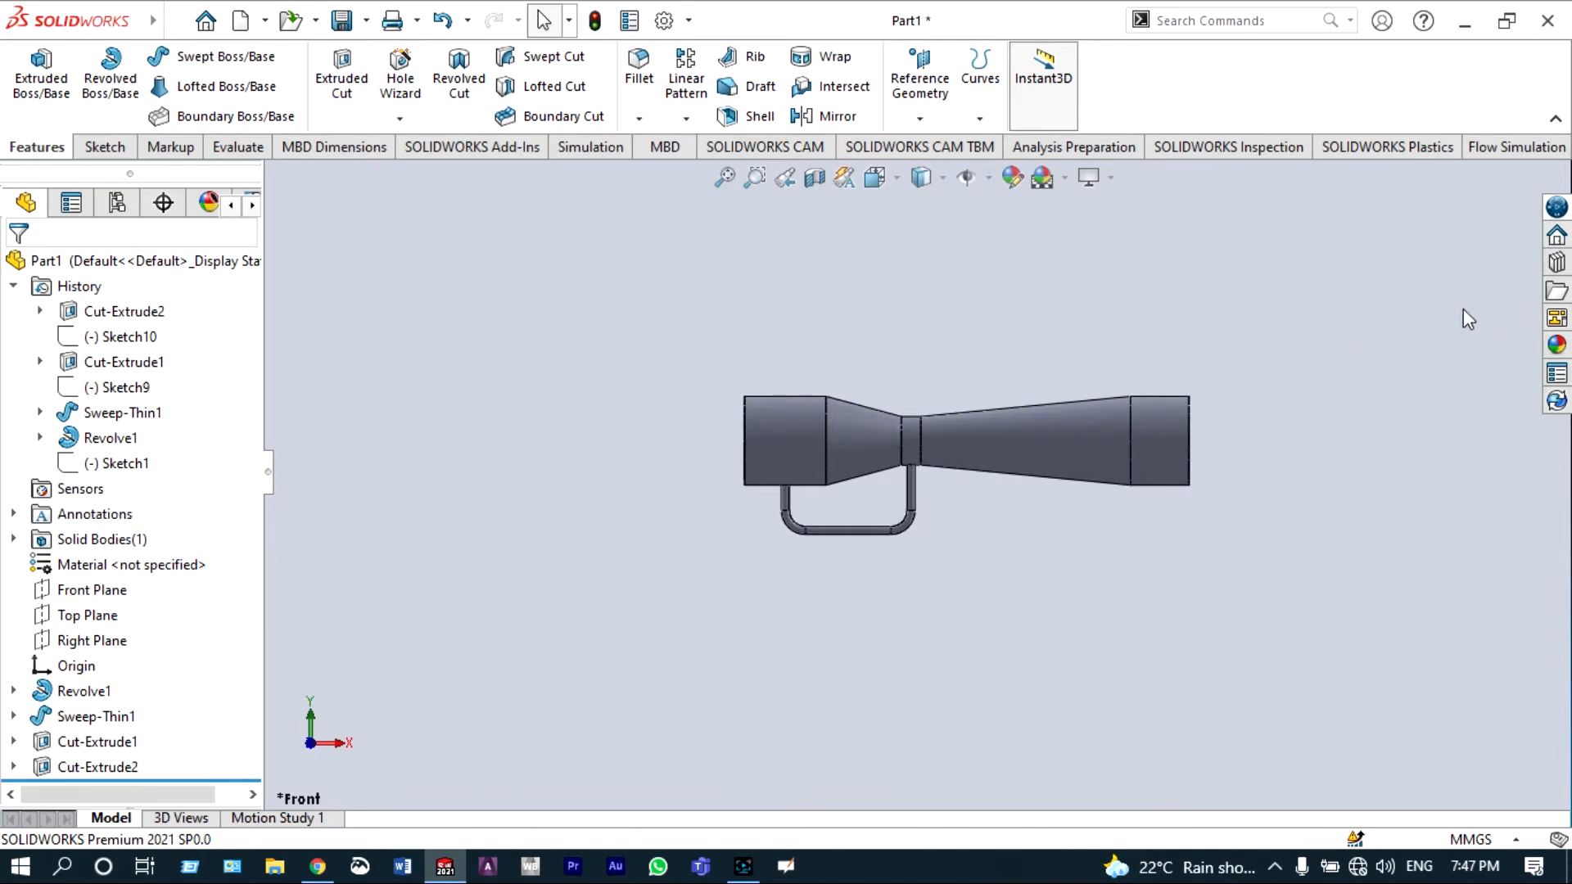
pyautogui.scroll(1, 993, 554)
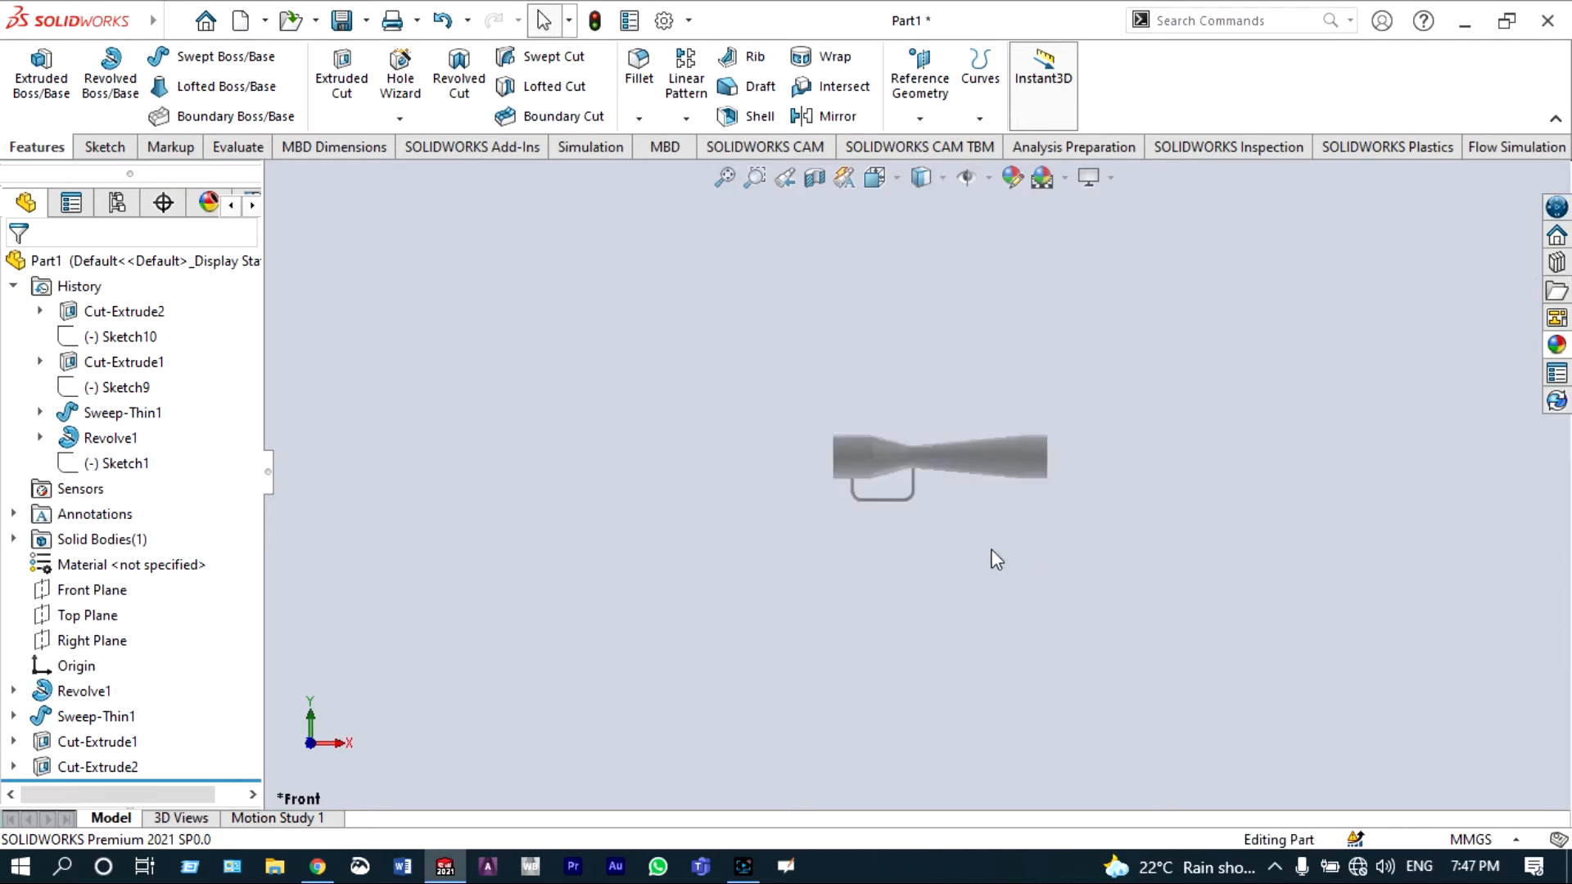
pyautogui.scroll(-4, 895, 456)
pyautogui.scroll(-1, 922, 327)
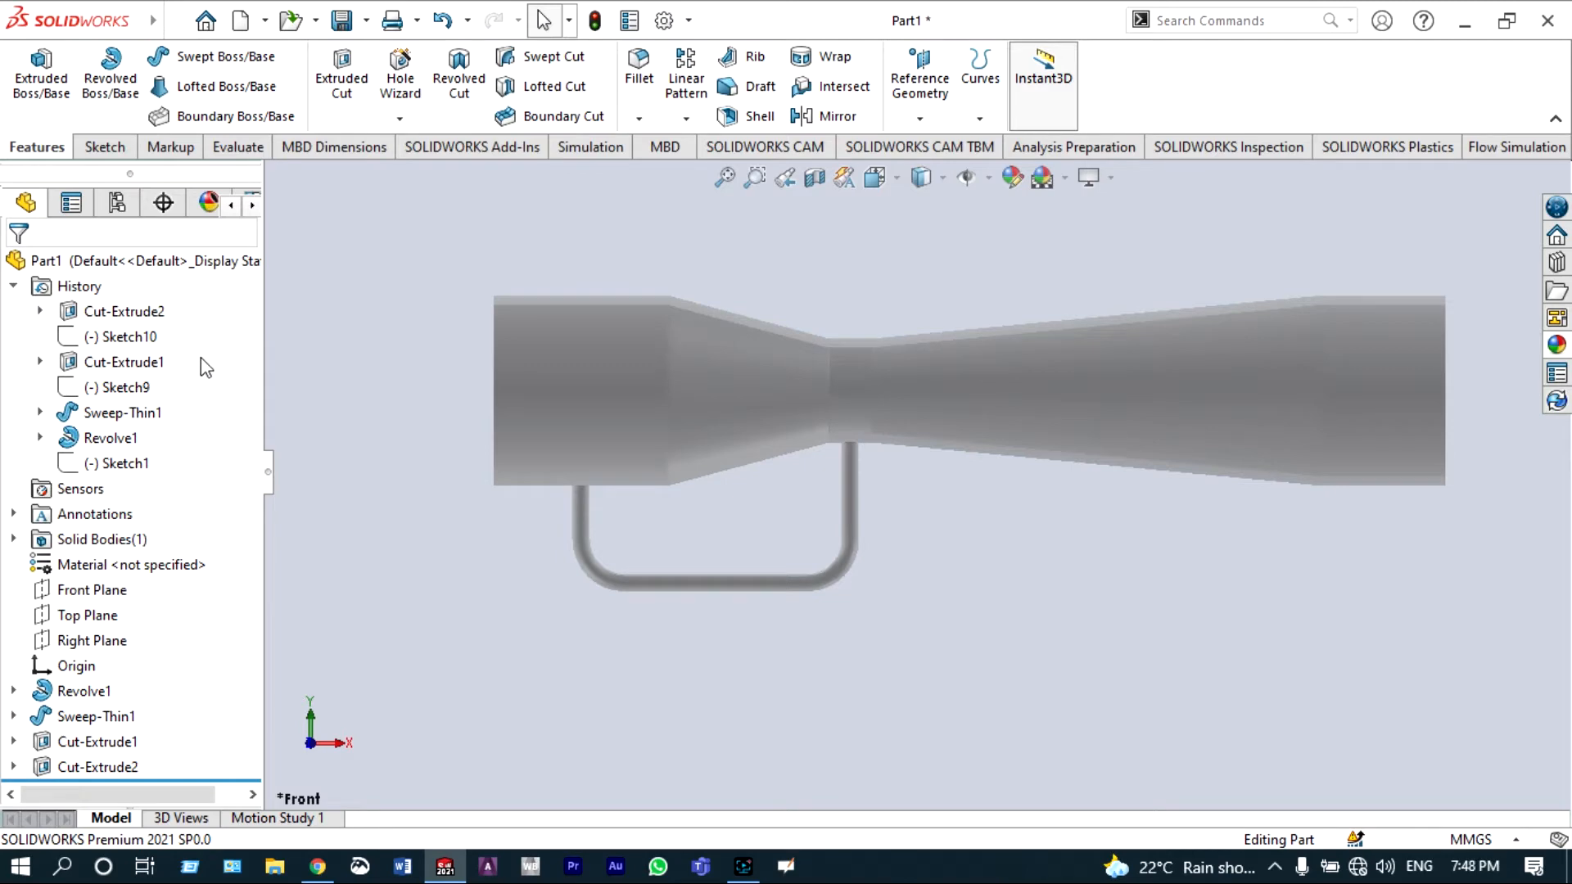
# Step: Start a sketch on the Top Plane, viewed normal to it, and draw a horizontal centerline about 211 mm from the inlet end to the throat
pyautogui.click(106, 615)
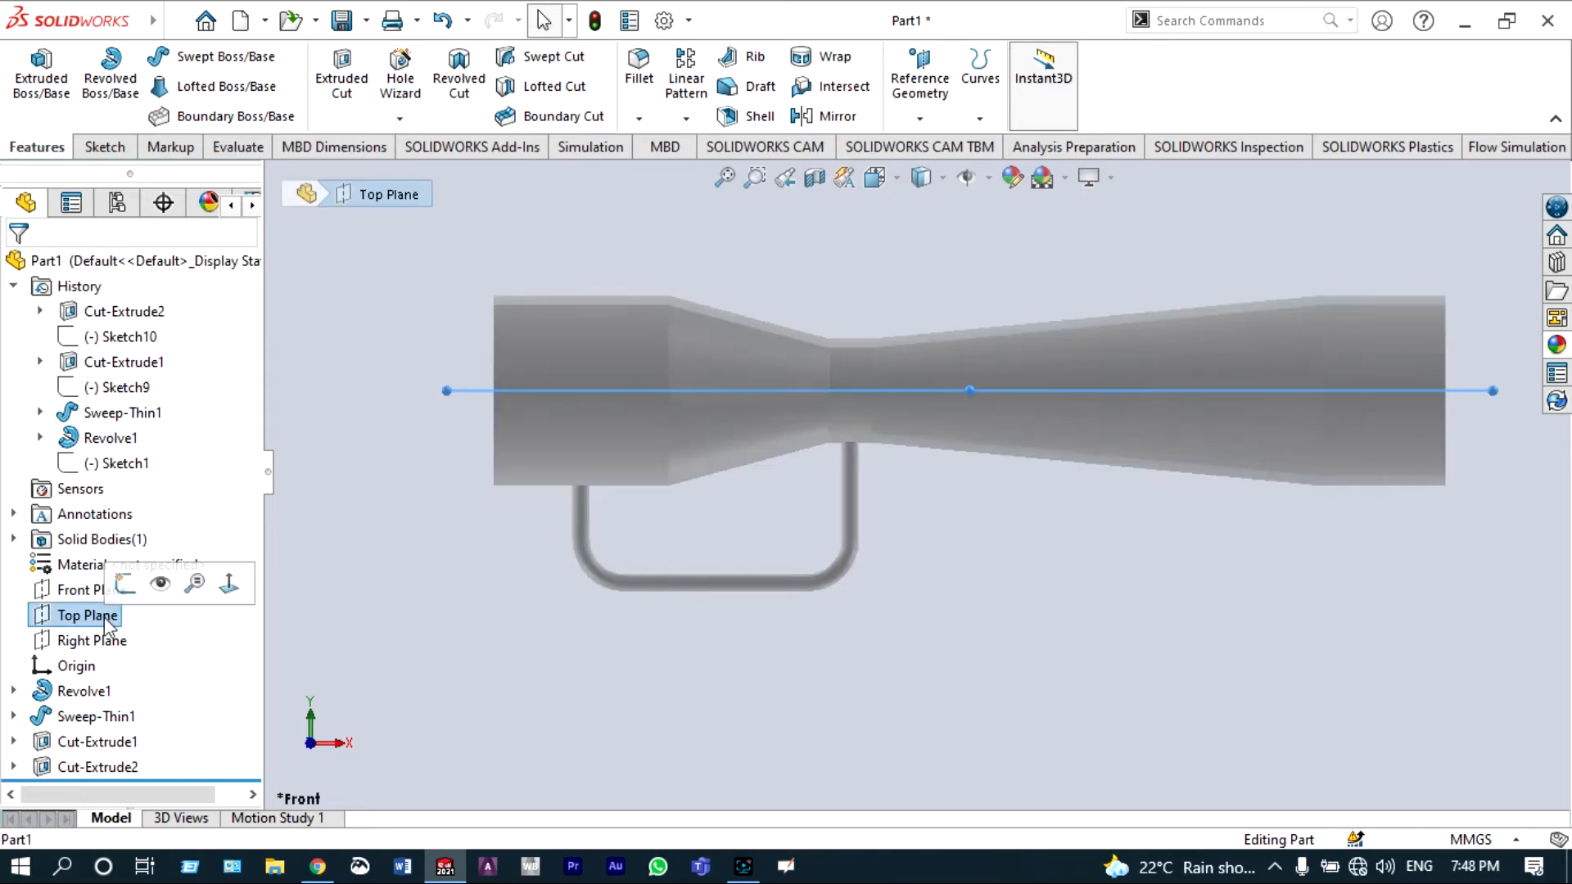
pyautogui.click(228, 584)
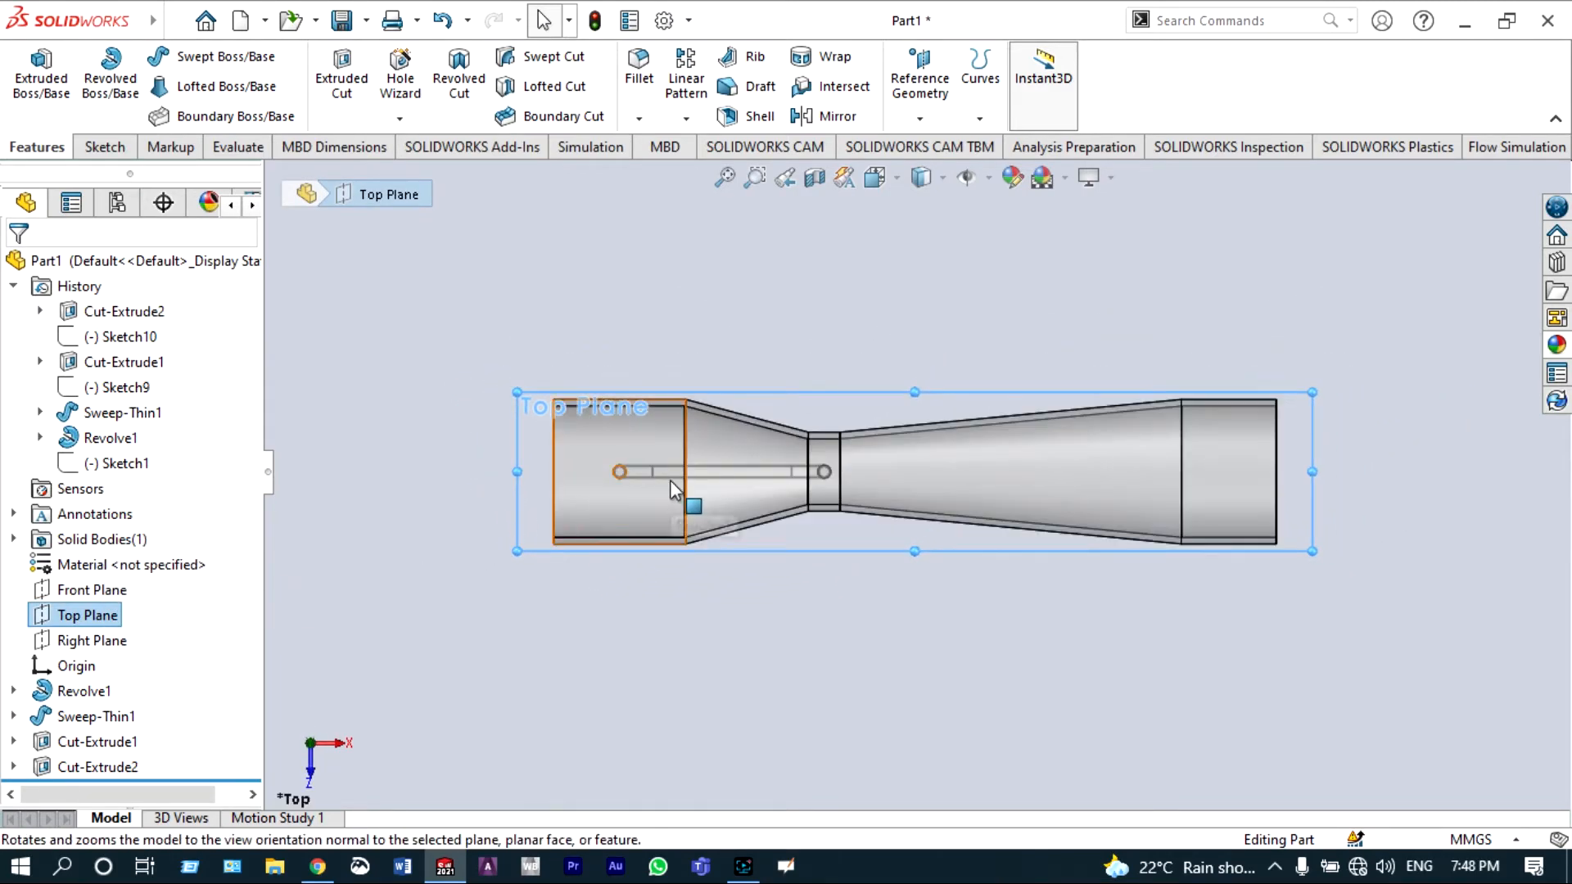
pyautogui.scroll(-3, 663, 479)
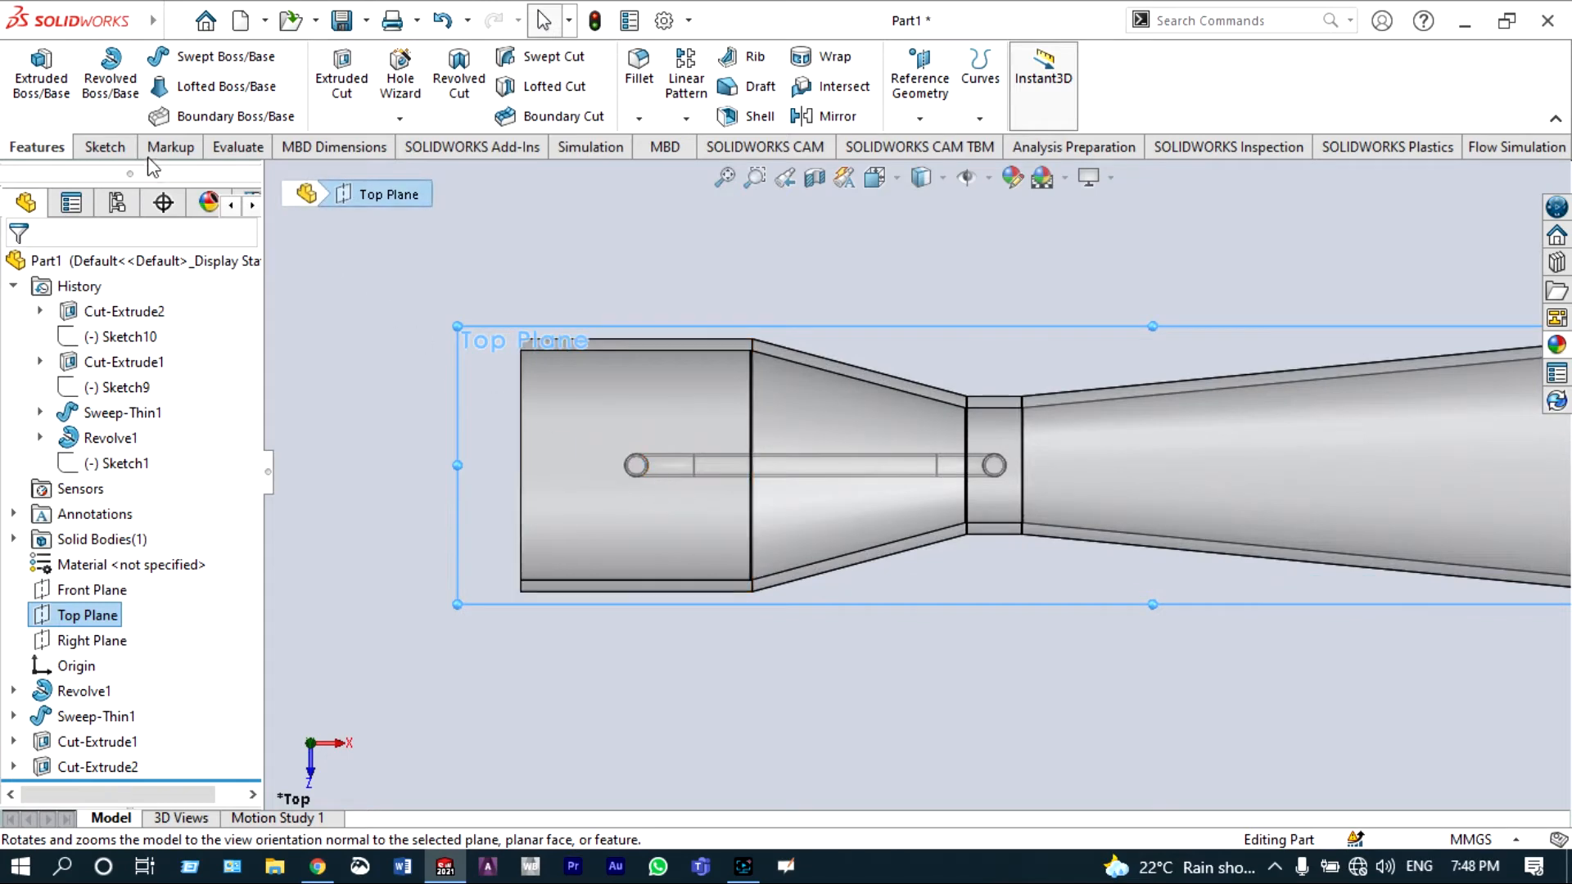
pyautogui.click(118, 149)
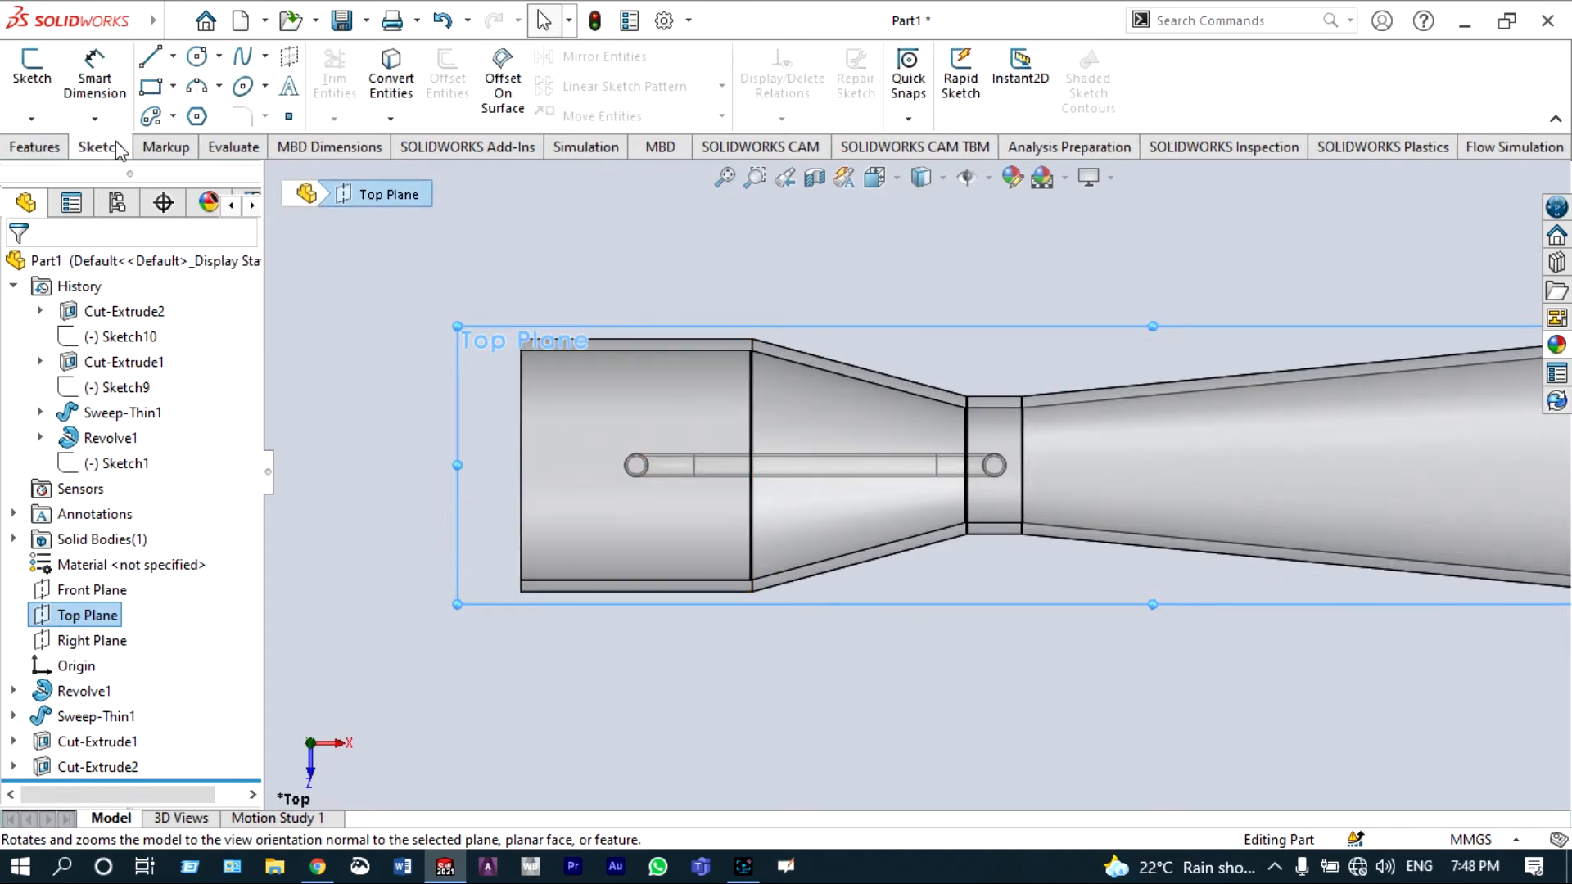
pyautogui.click(176, 59)
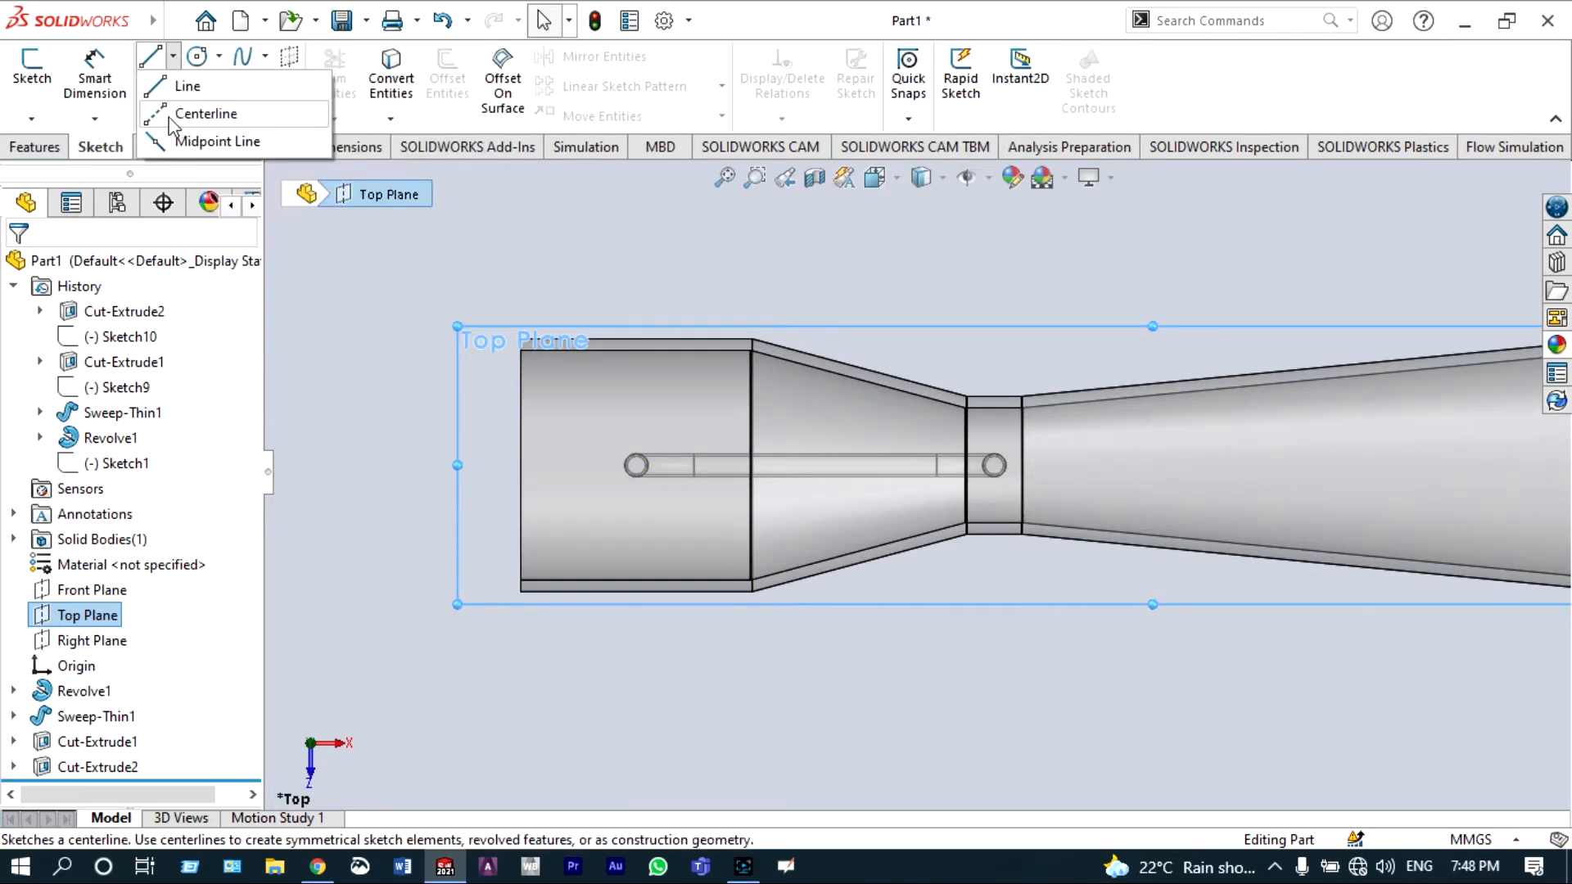
pyautogui.click(206, 114)
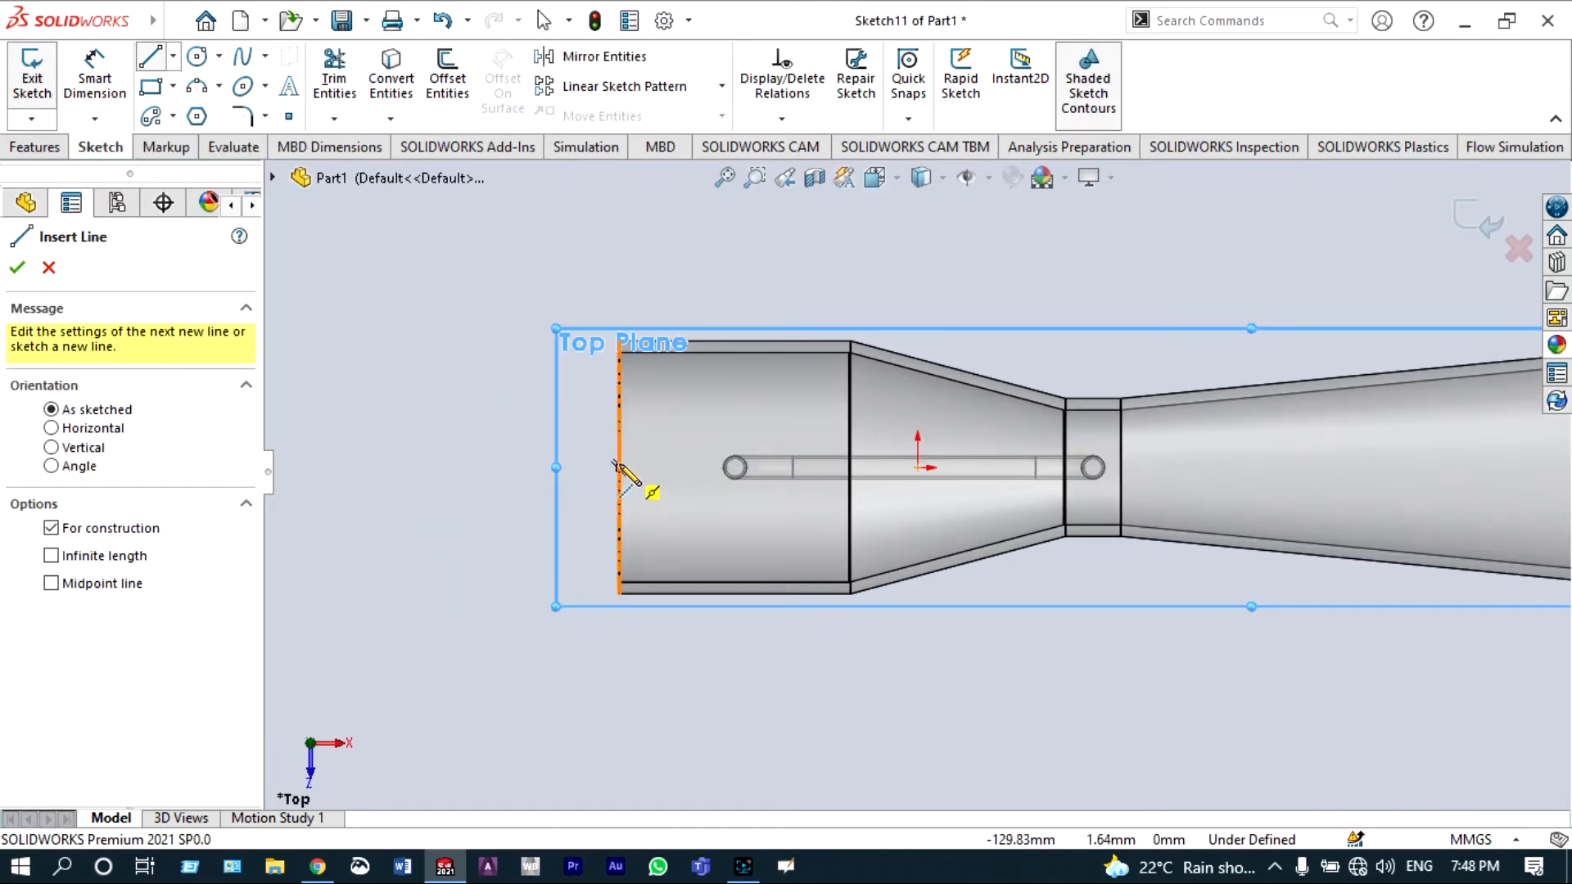
pyautogui.click(620, 468)
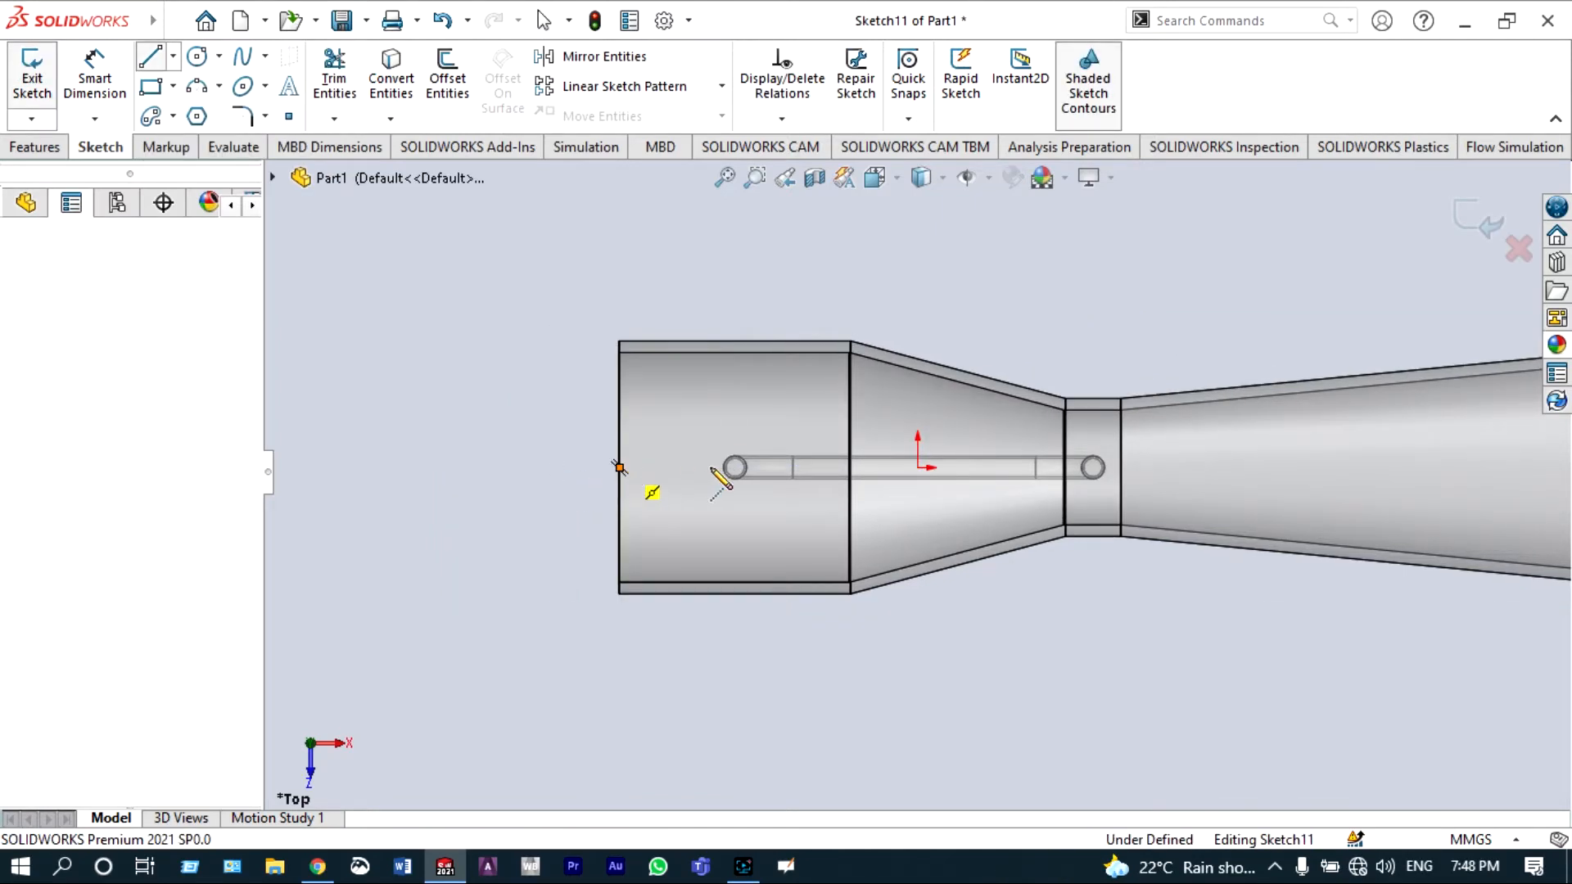
pyautogui.click(1121, 468)
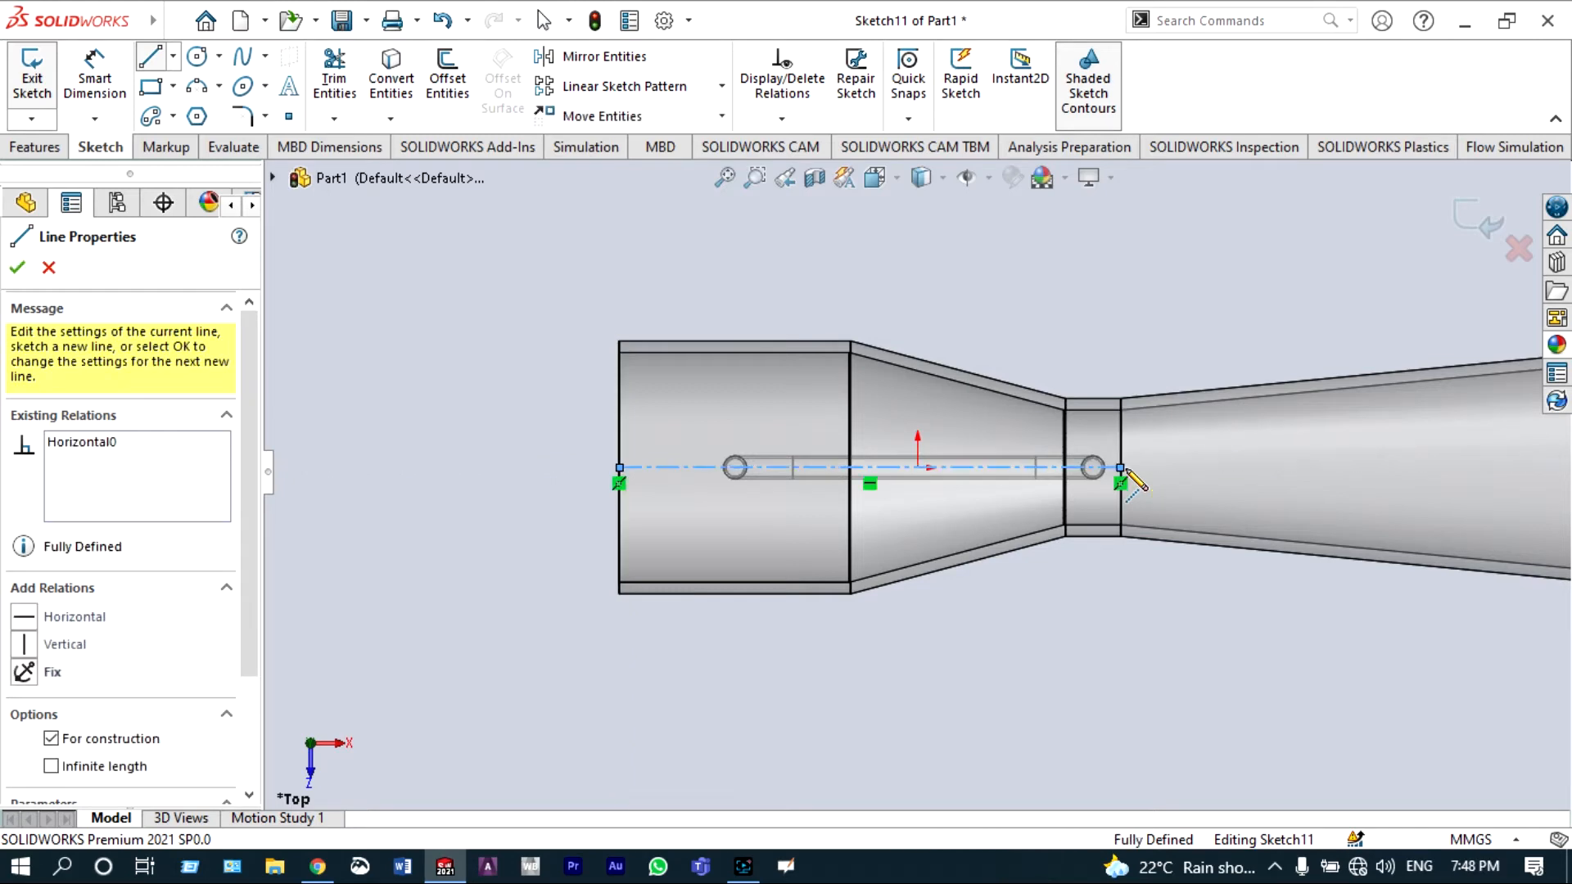
pyautogui.press('Escape')
pyautogui.press('Escape')
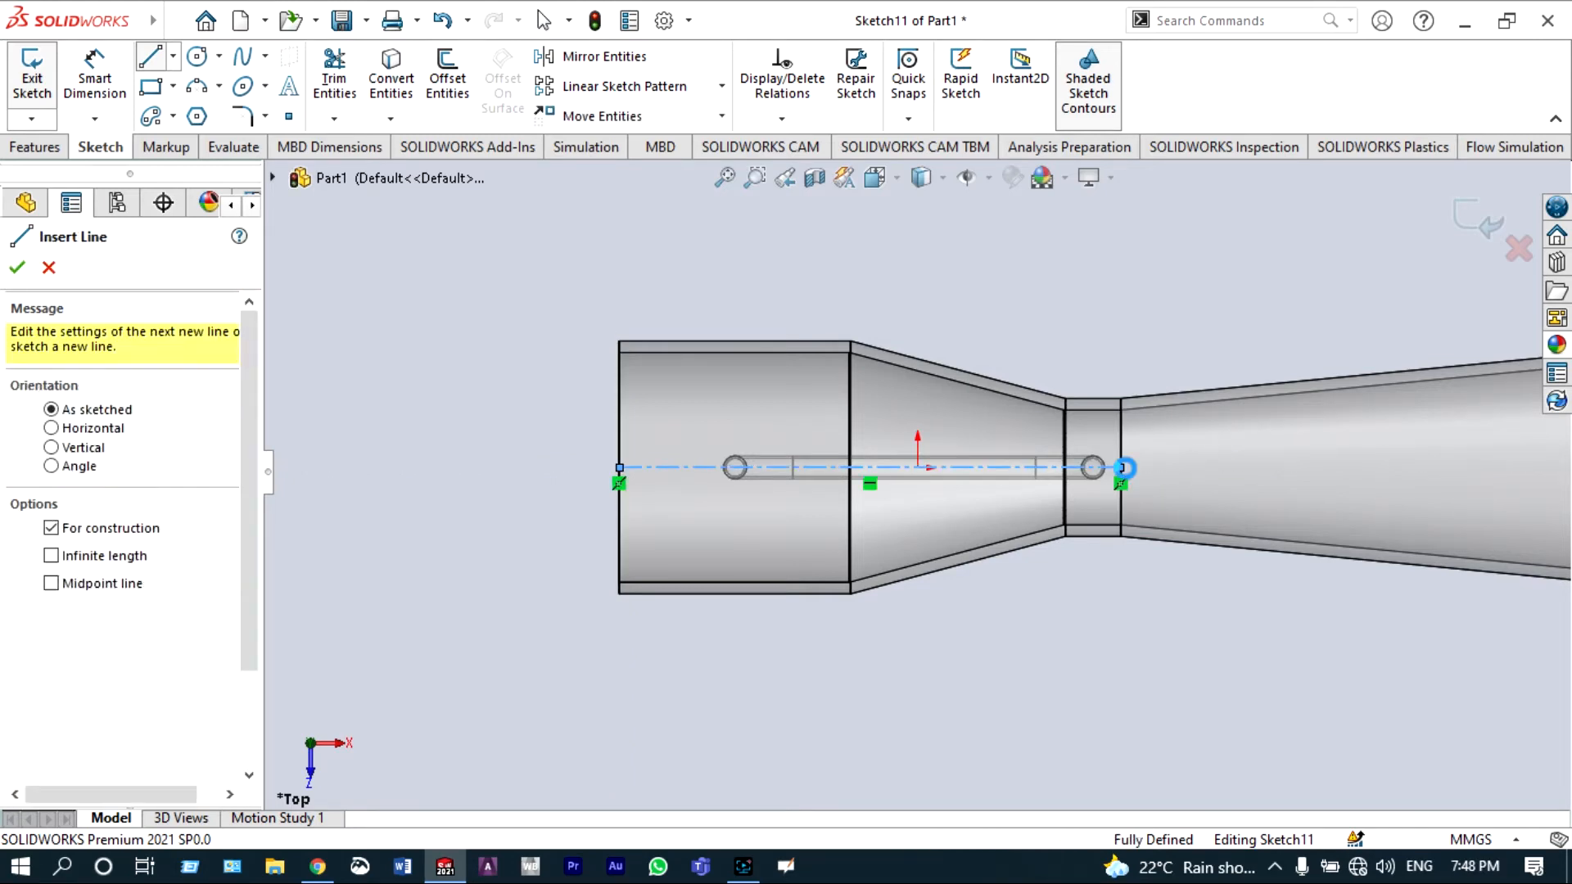
# Step: Draw a vertical centerline about 106 mm across the inlet cylinder through the first pipe hole
pyautogui.click(172, 55)
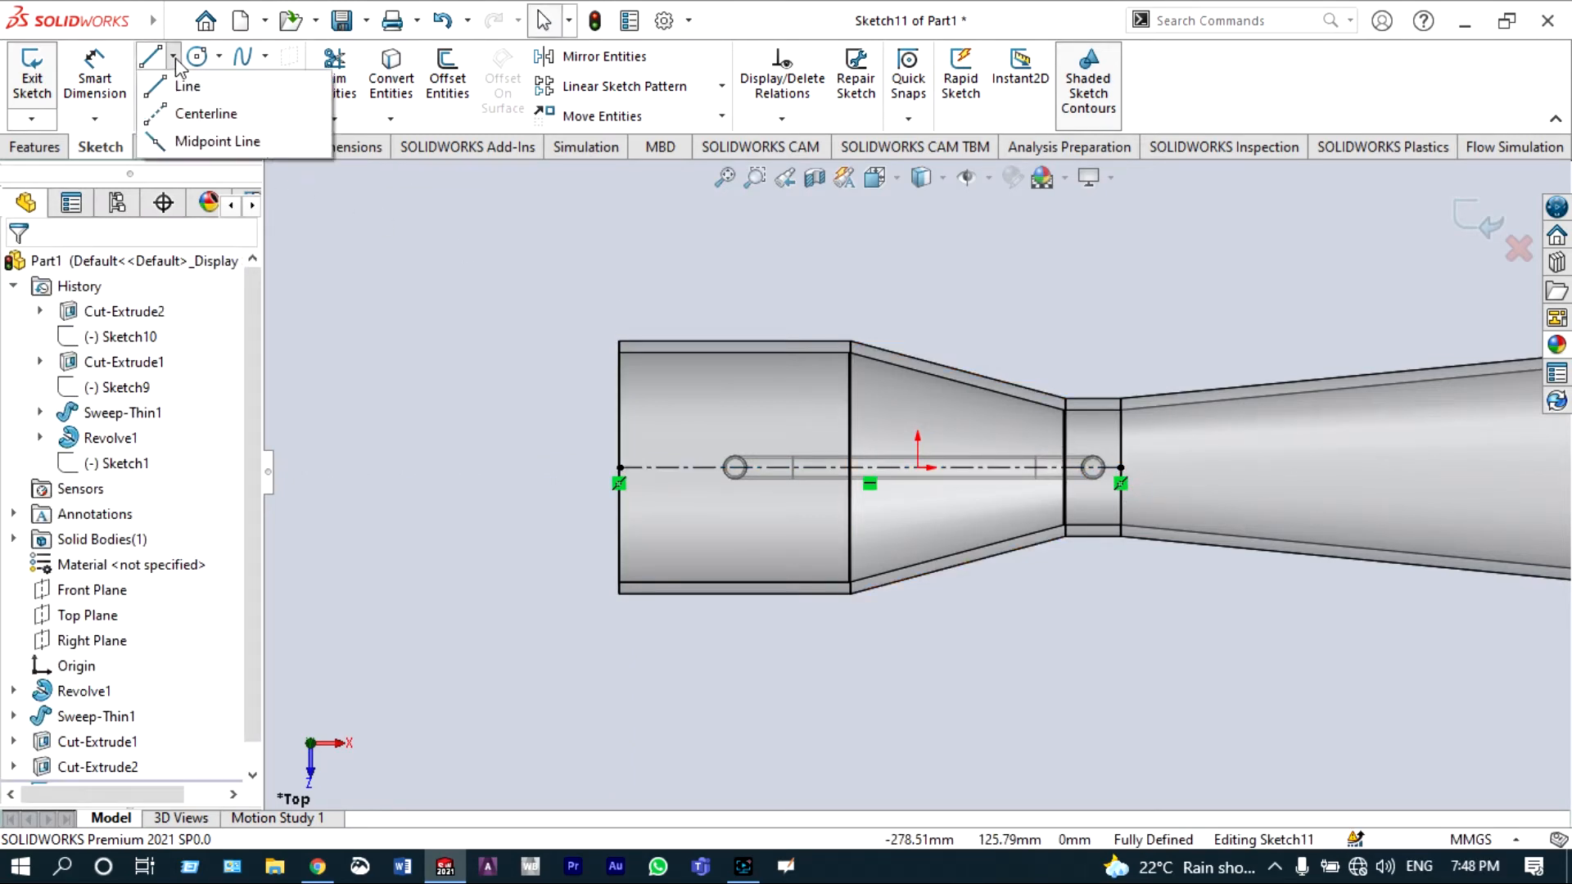
pyautogui.click(197, 114)
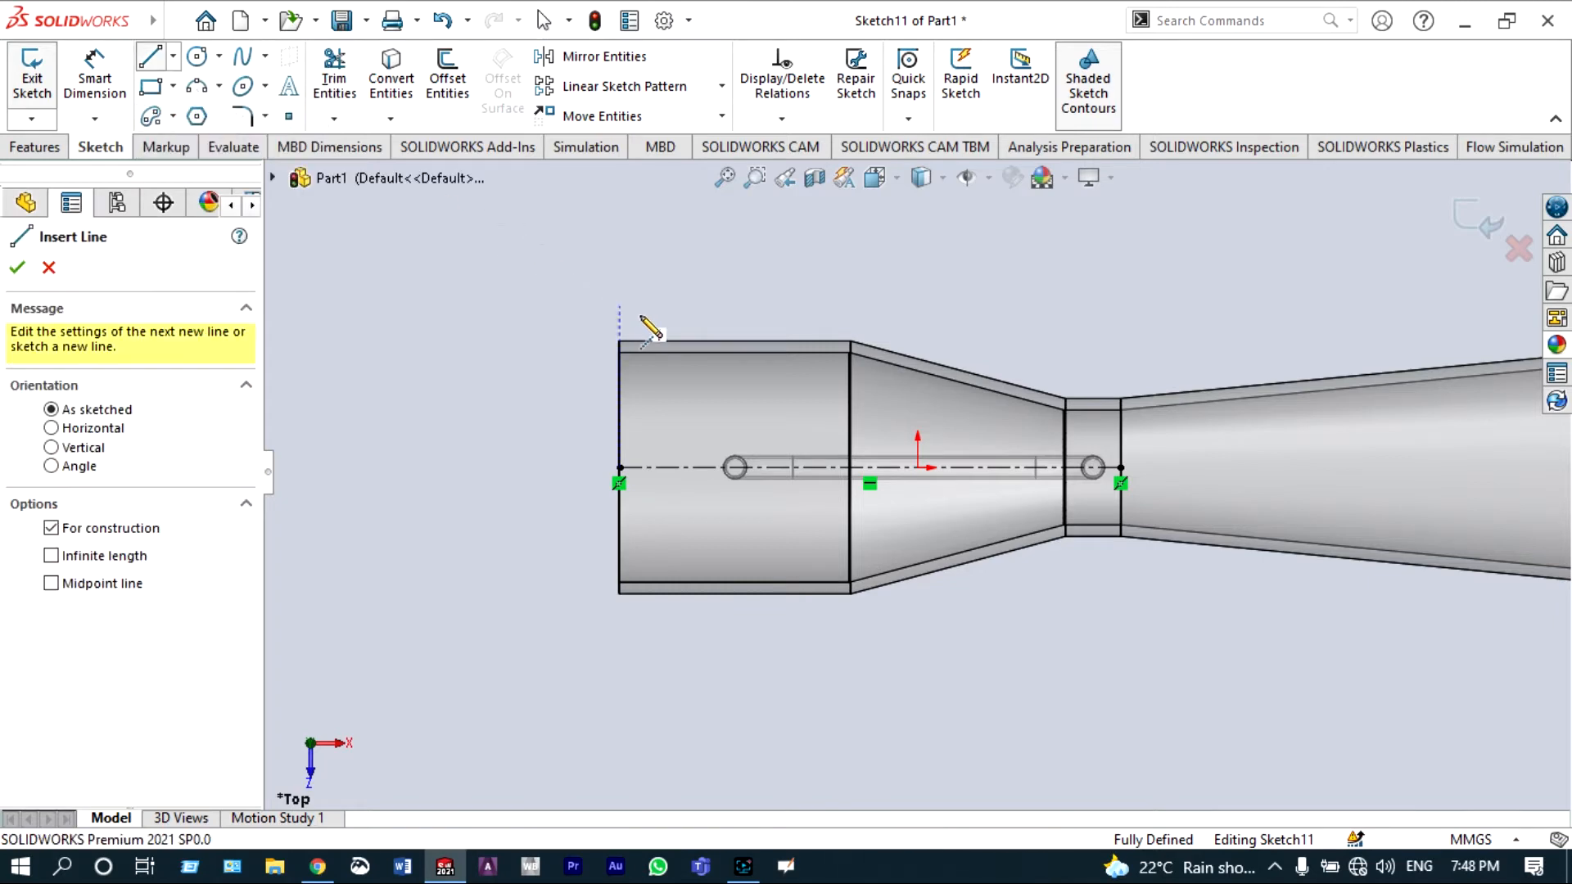
pyautogui.scroll(-4, 696, 344)
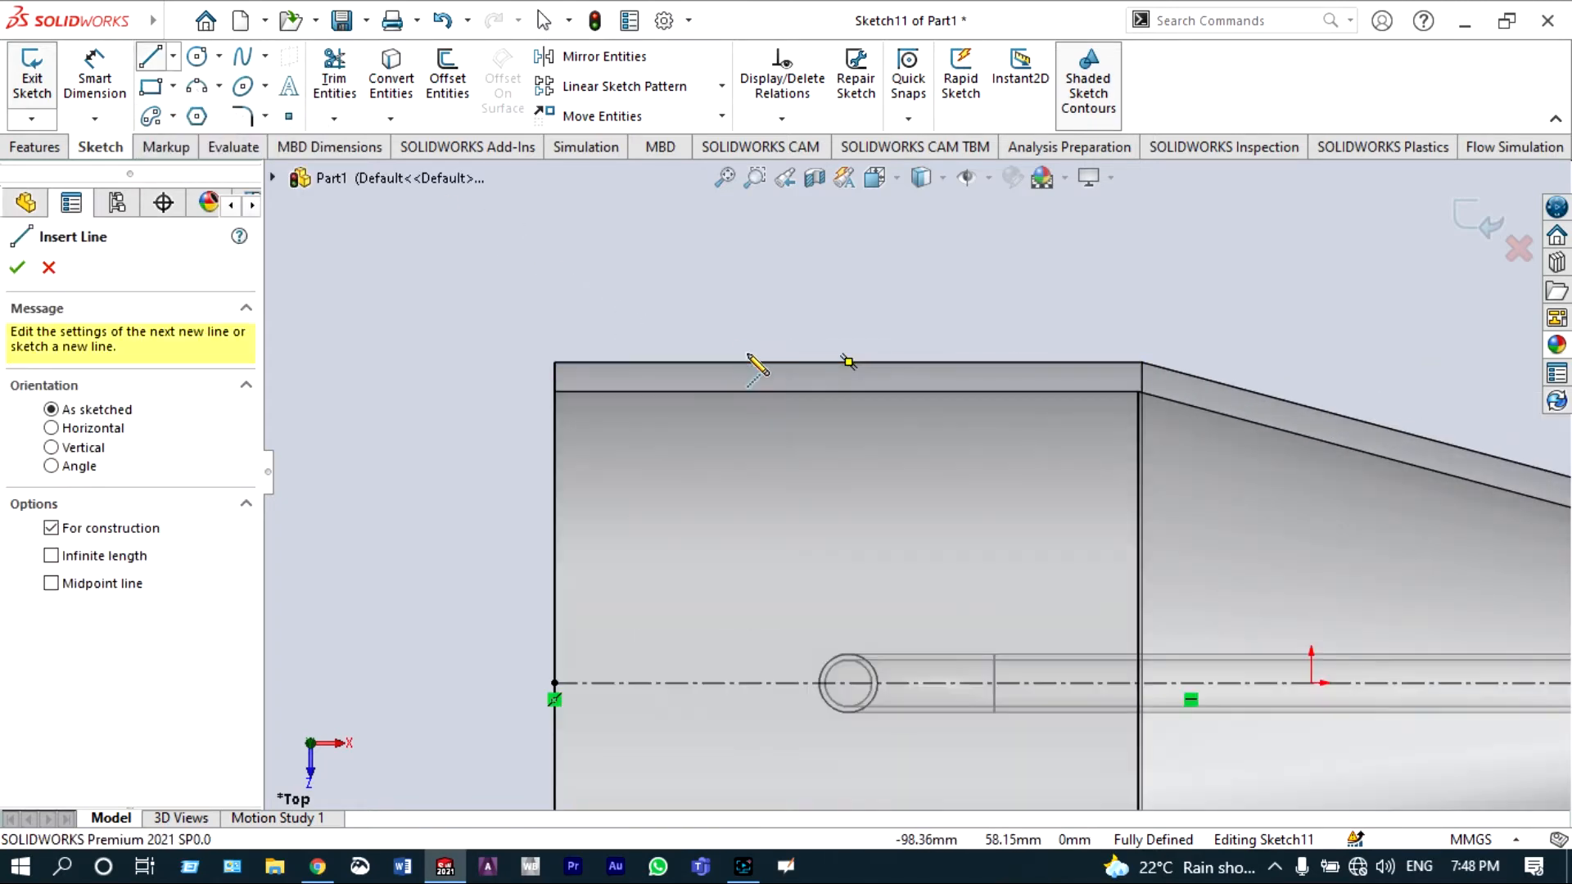
pyautogui.click(848, 362)
pyautogui.scroll(2, 853, 511)
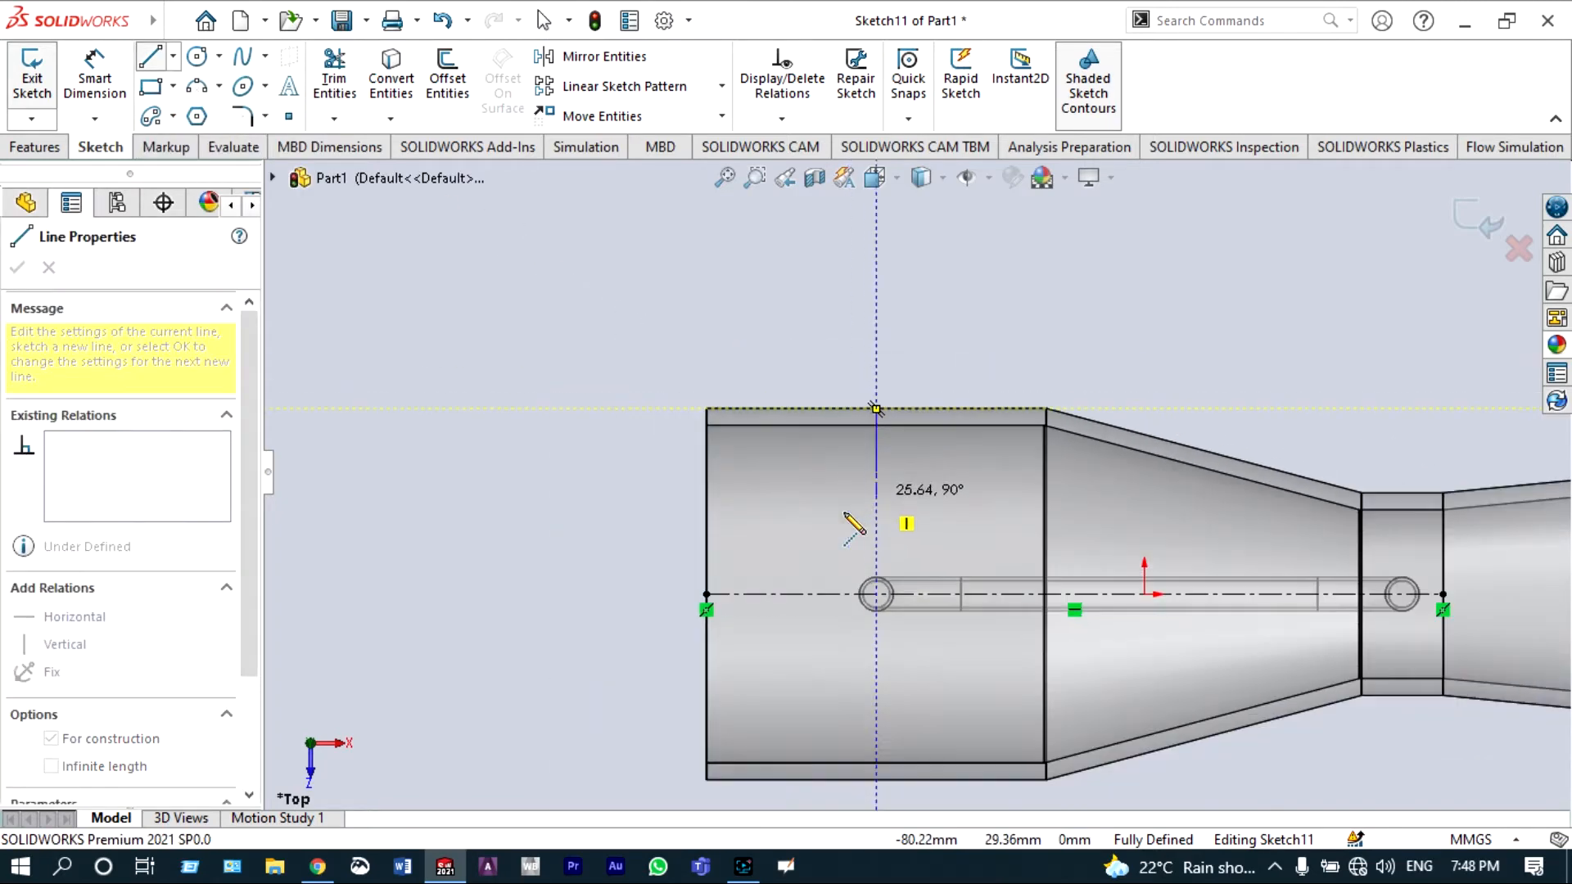
pyautogui.click(876, 780)
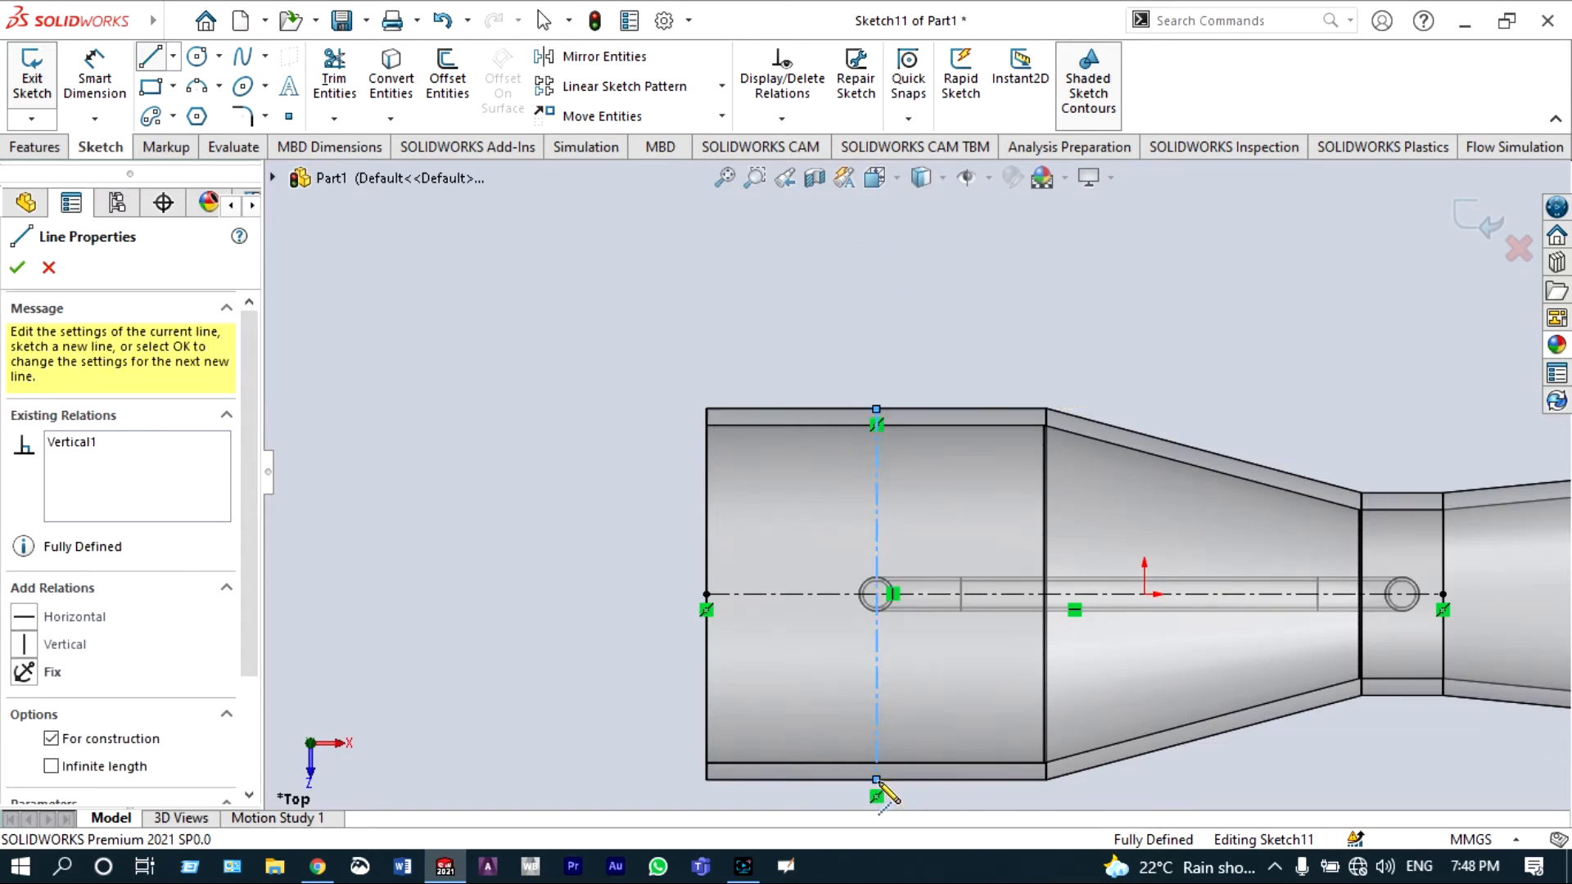
pyautogui.press('Escape')
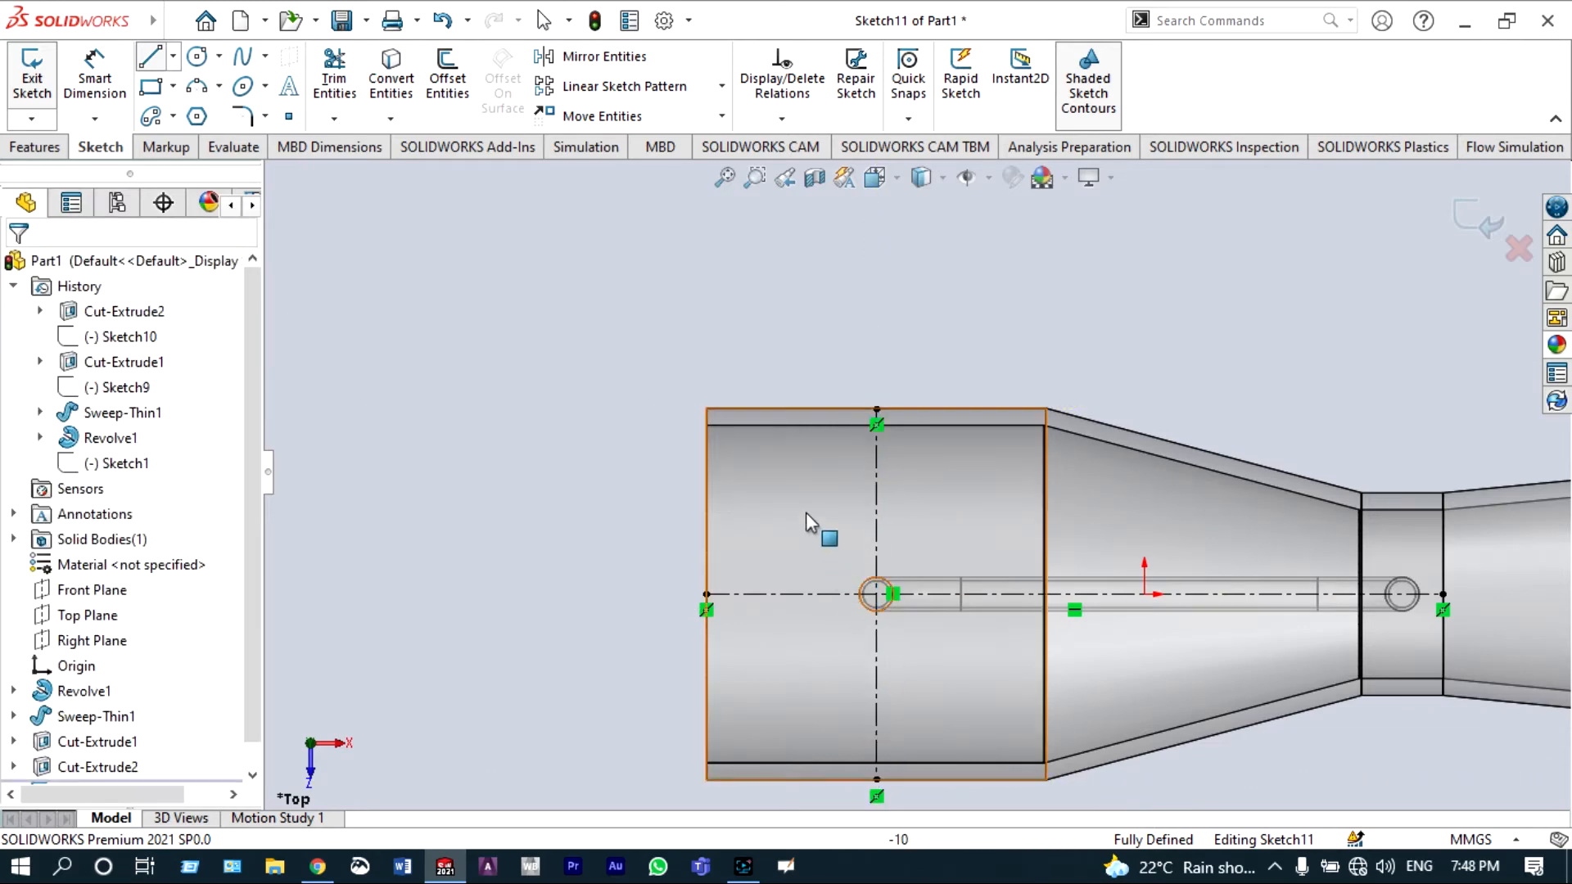
# Step: Draw a vertical centerline about 52 mm across the throat through the second pipe hole
pyautogui.click(173, 56)
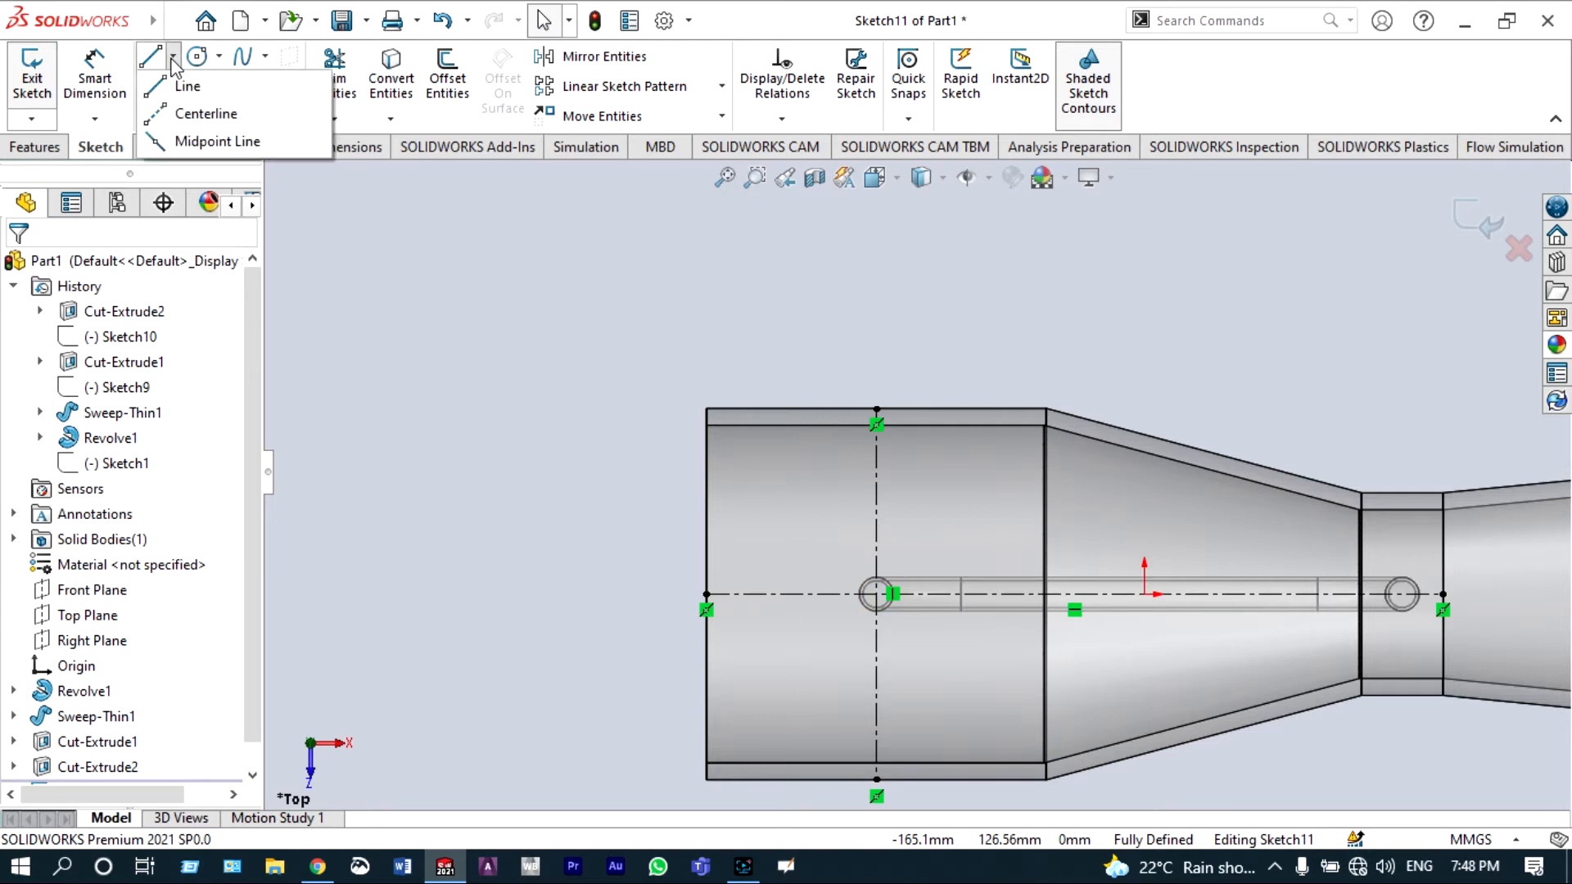
pyautogui.click(176, 113)
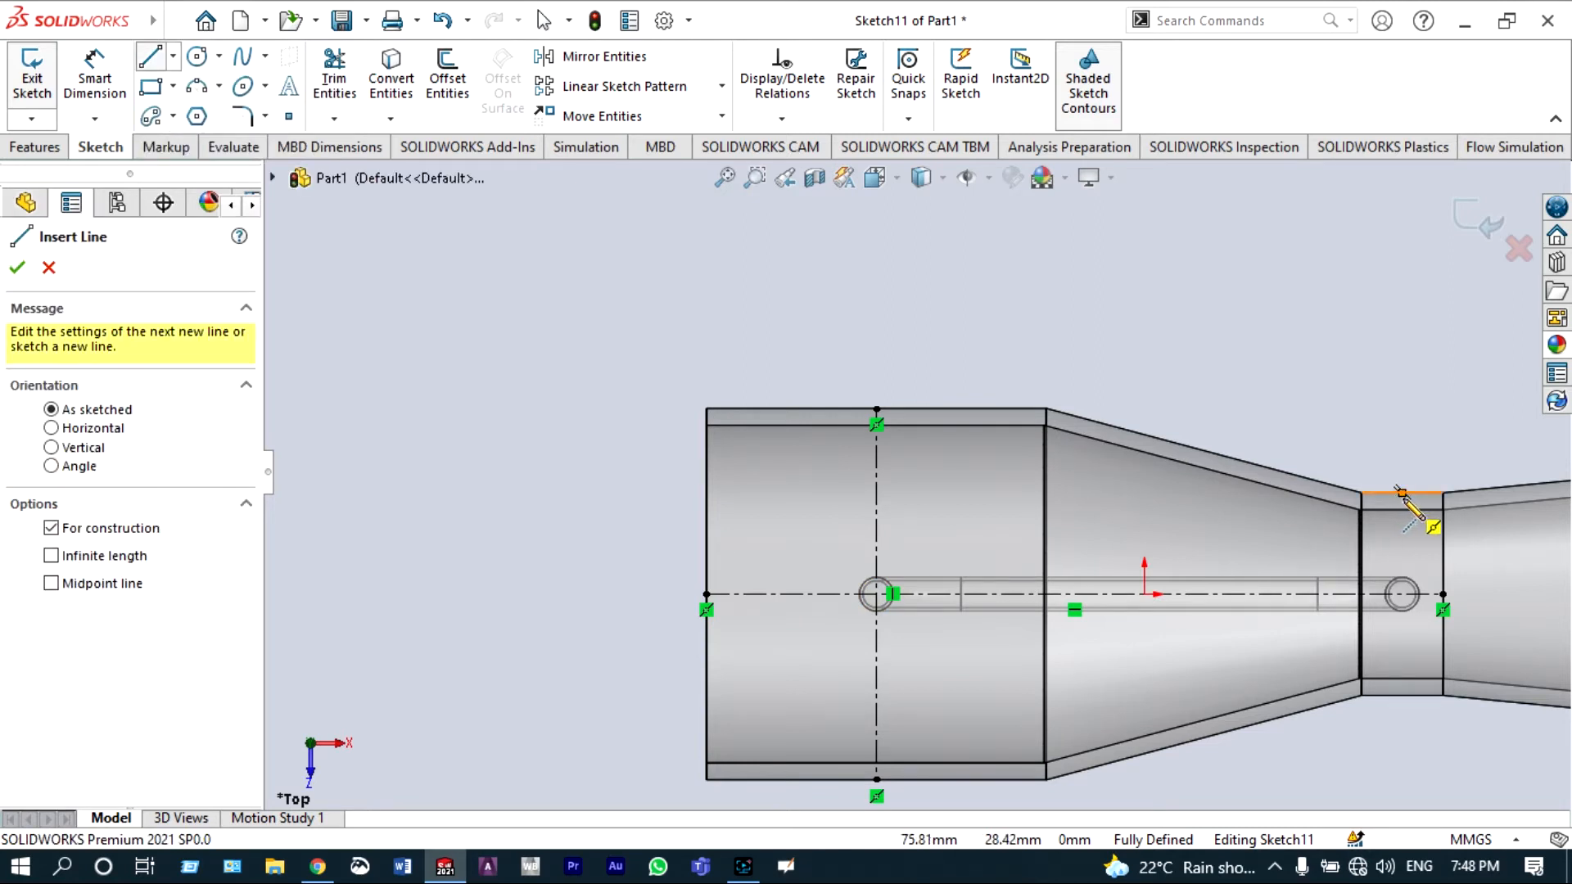
pyautogui.click(1402, 492)
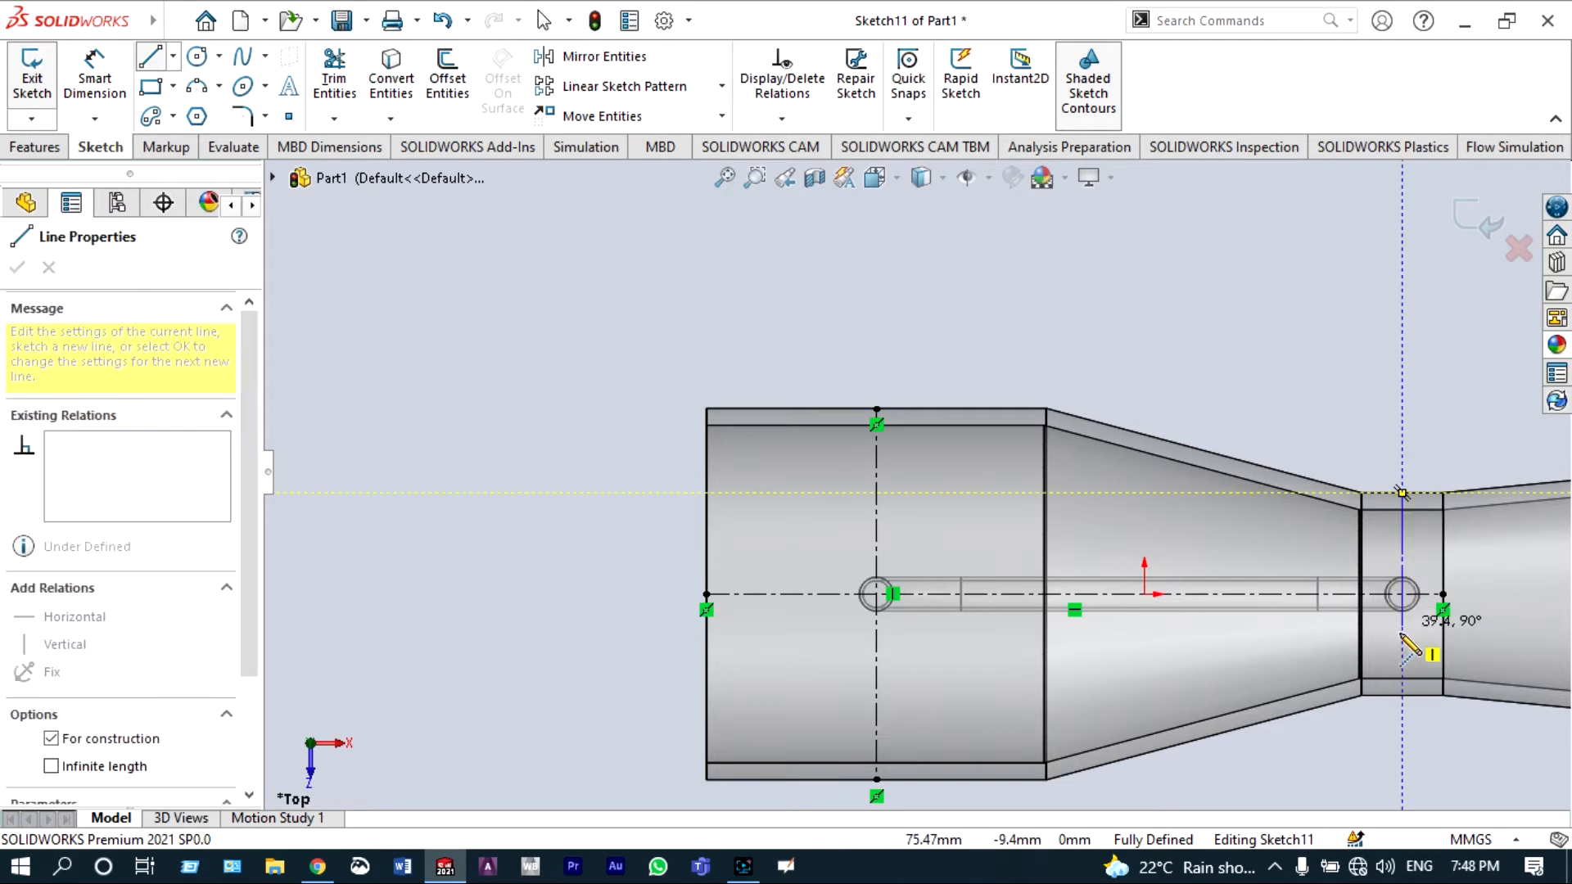
pyautogui.click(1402, 696)
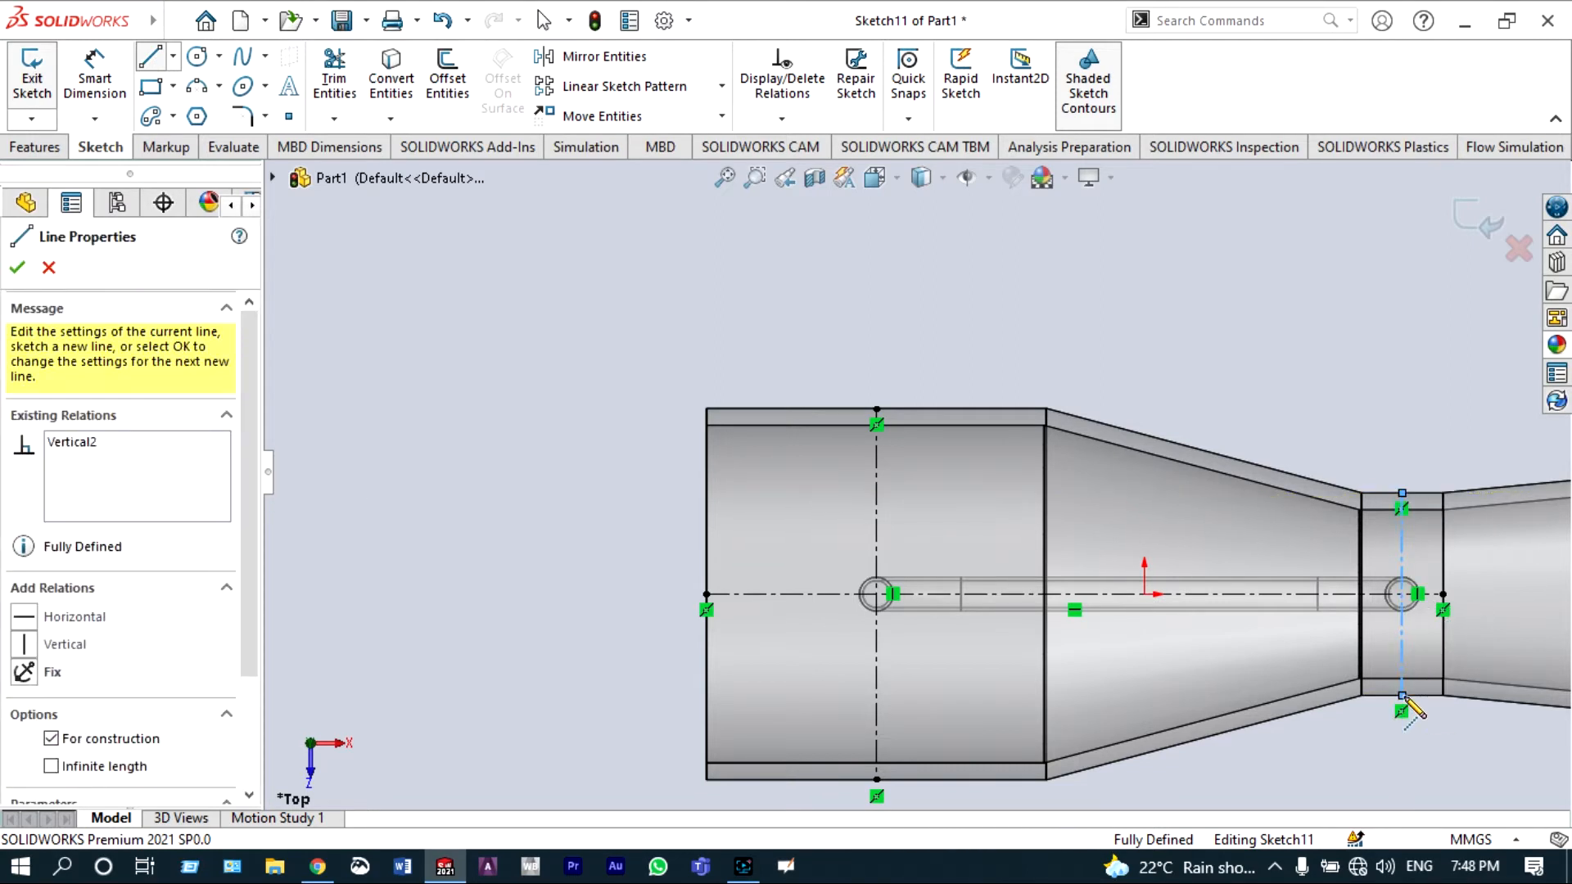
pyautogui.press('Escape')
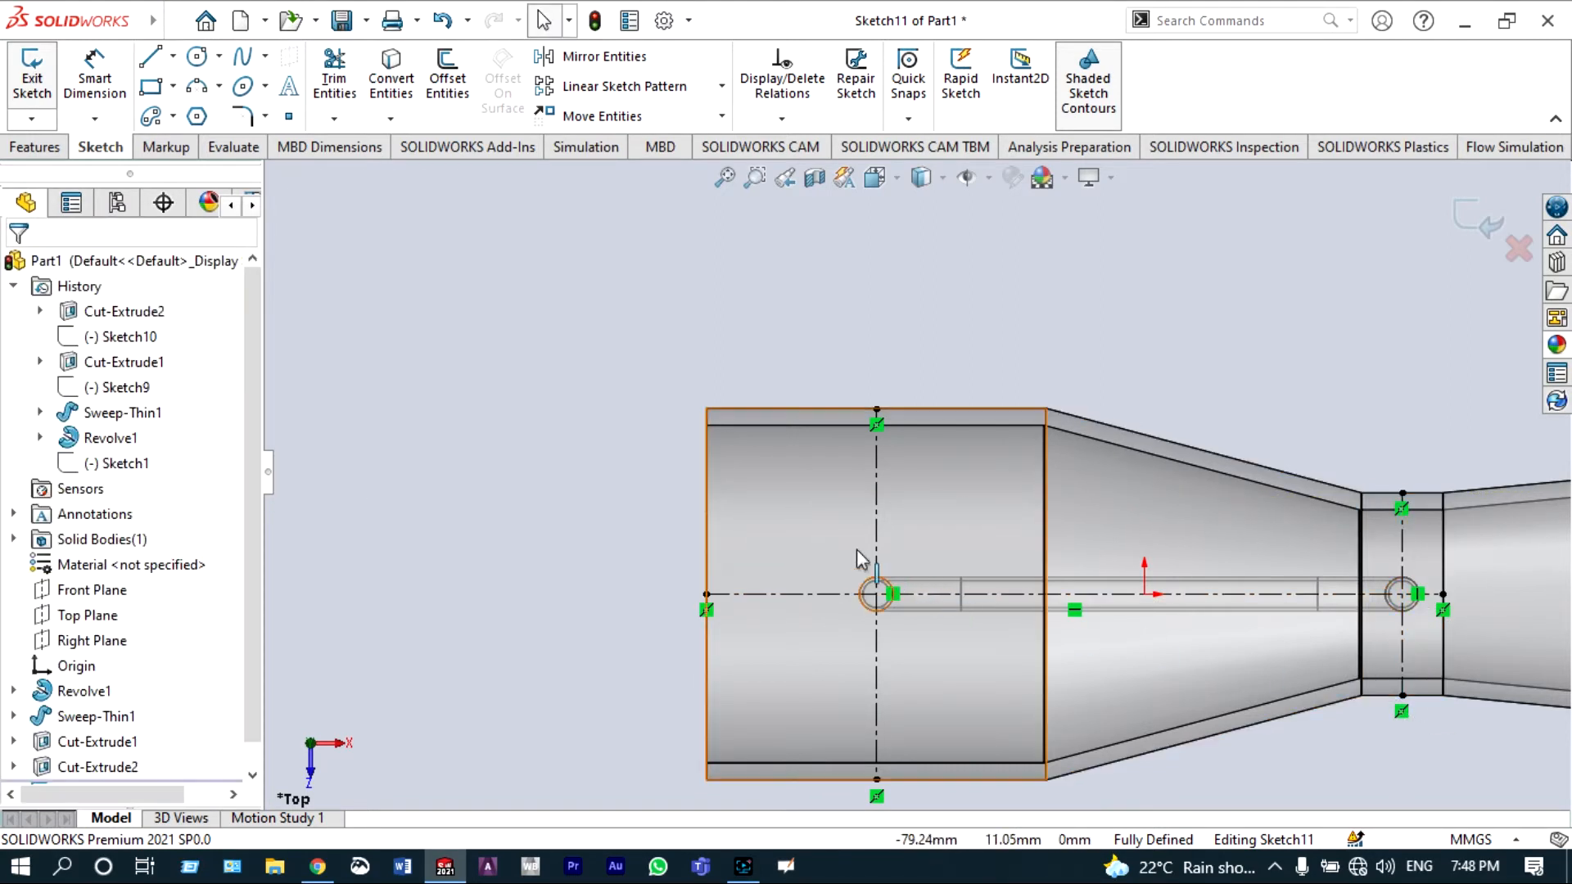
# Step: Draw a circle centered on the first pipe hole where the inlet centerline crosses the horizontal centerline
pyautogui.click(197, 57)
pyautogui.scroll(-3, 923, 630)
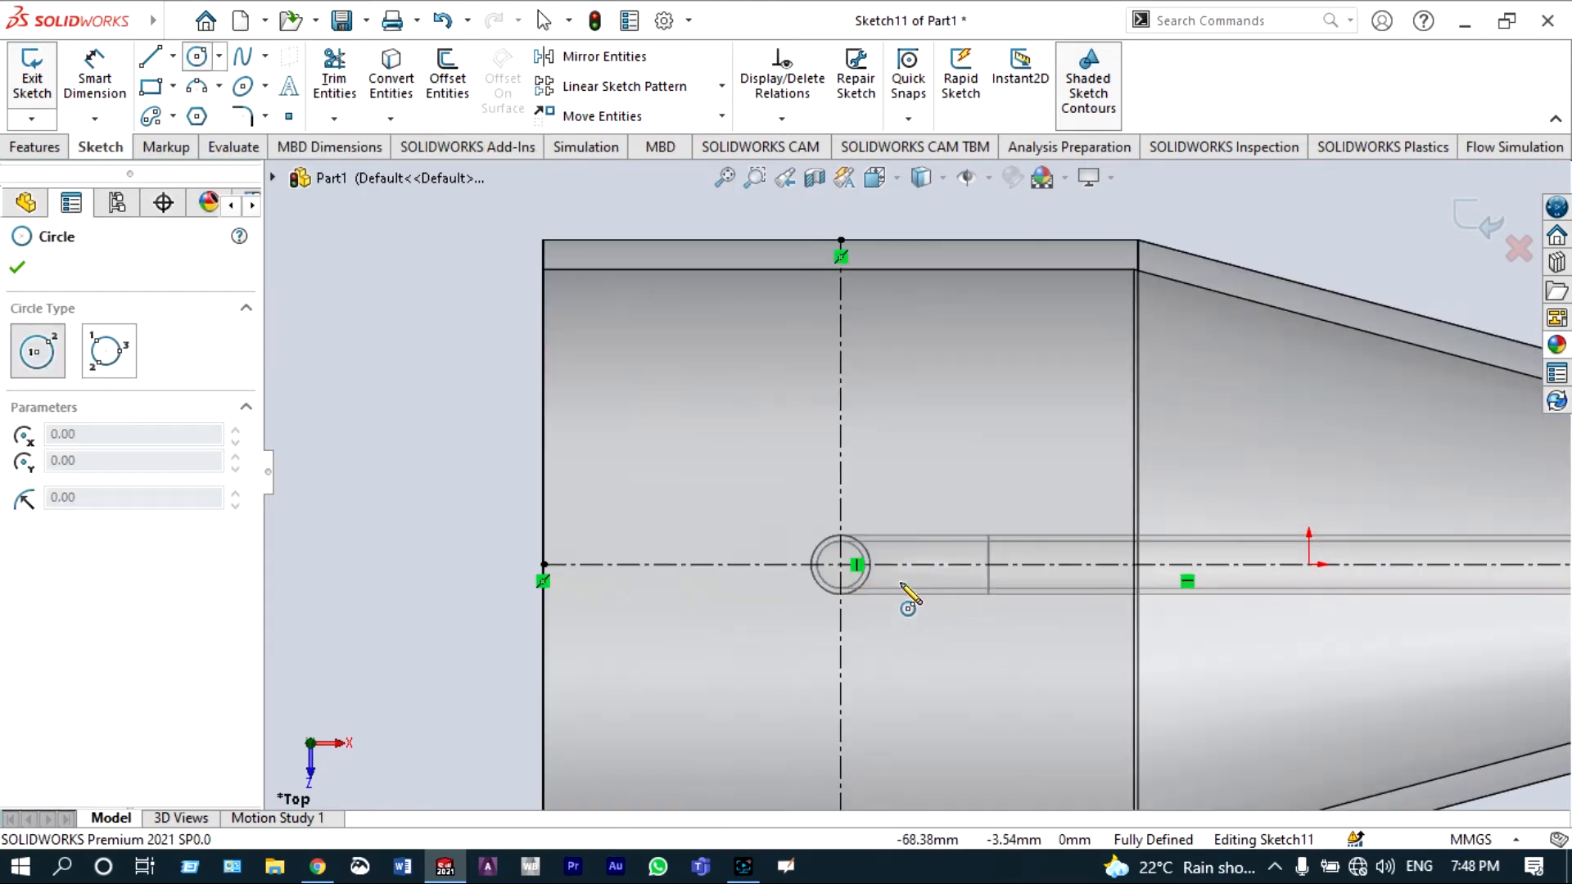
pyautogui.scroll(-3, 904, 593)
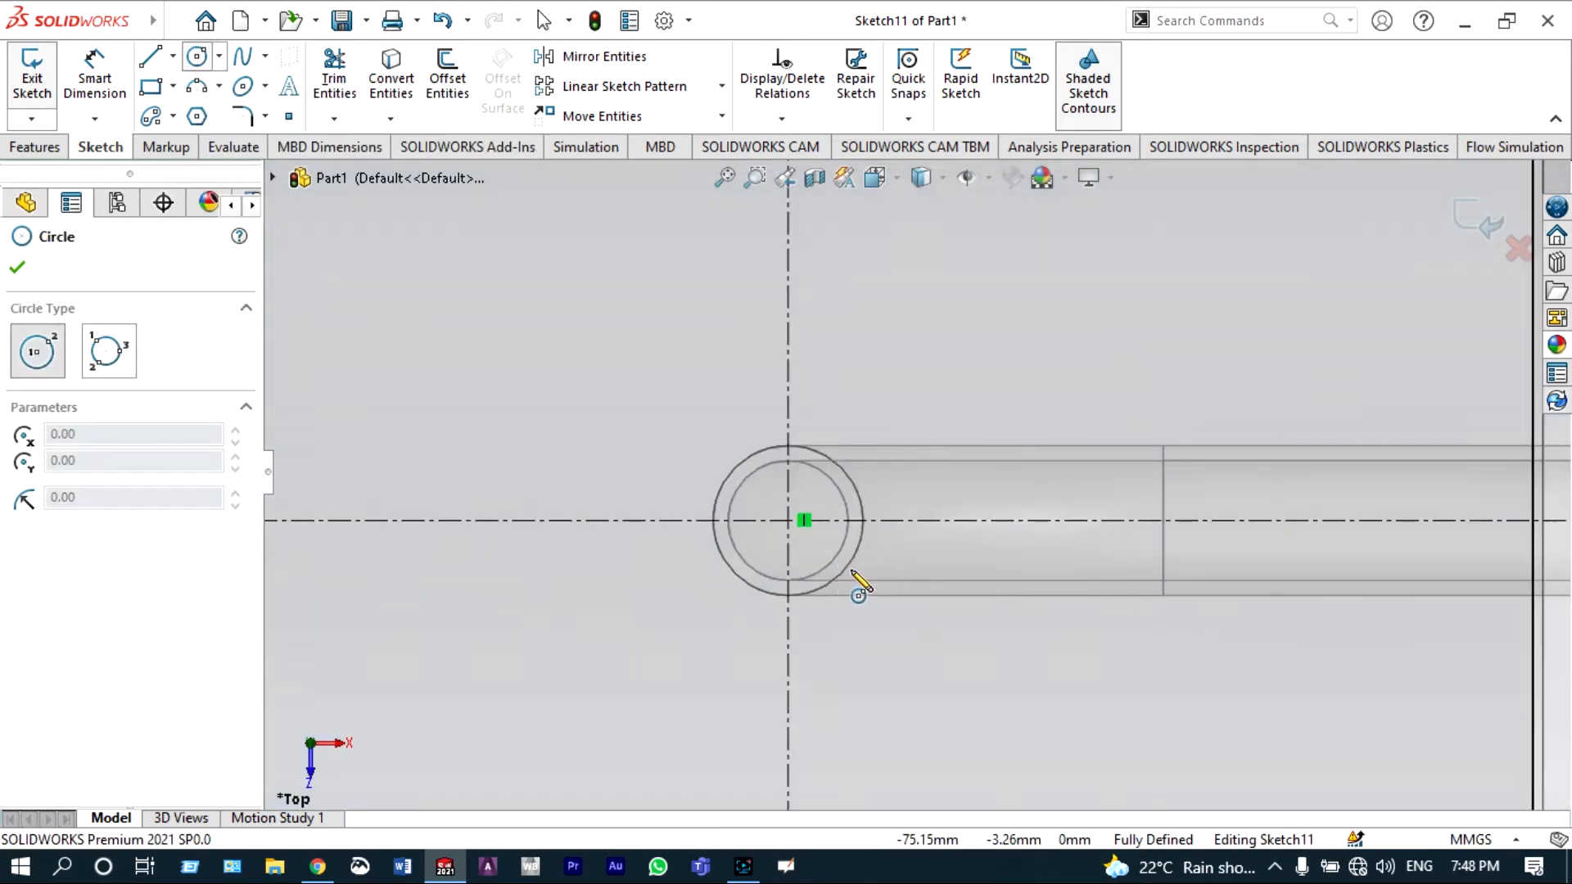
pyautogui.click(788, 519)
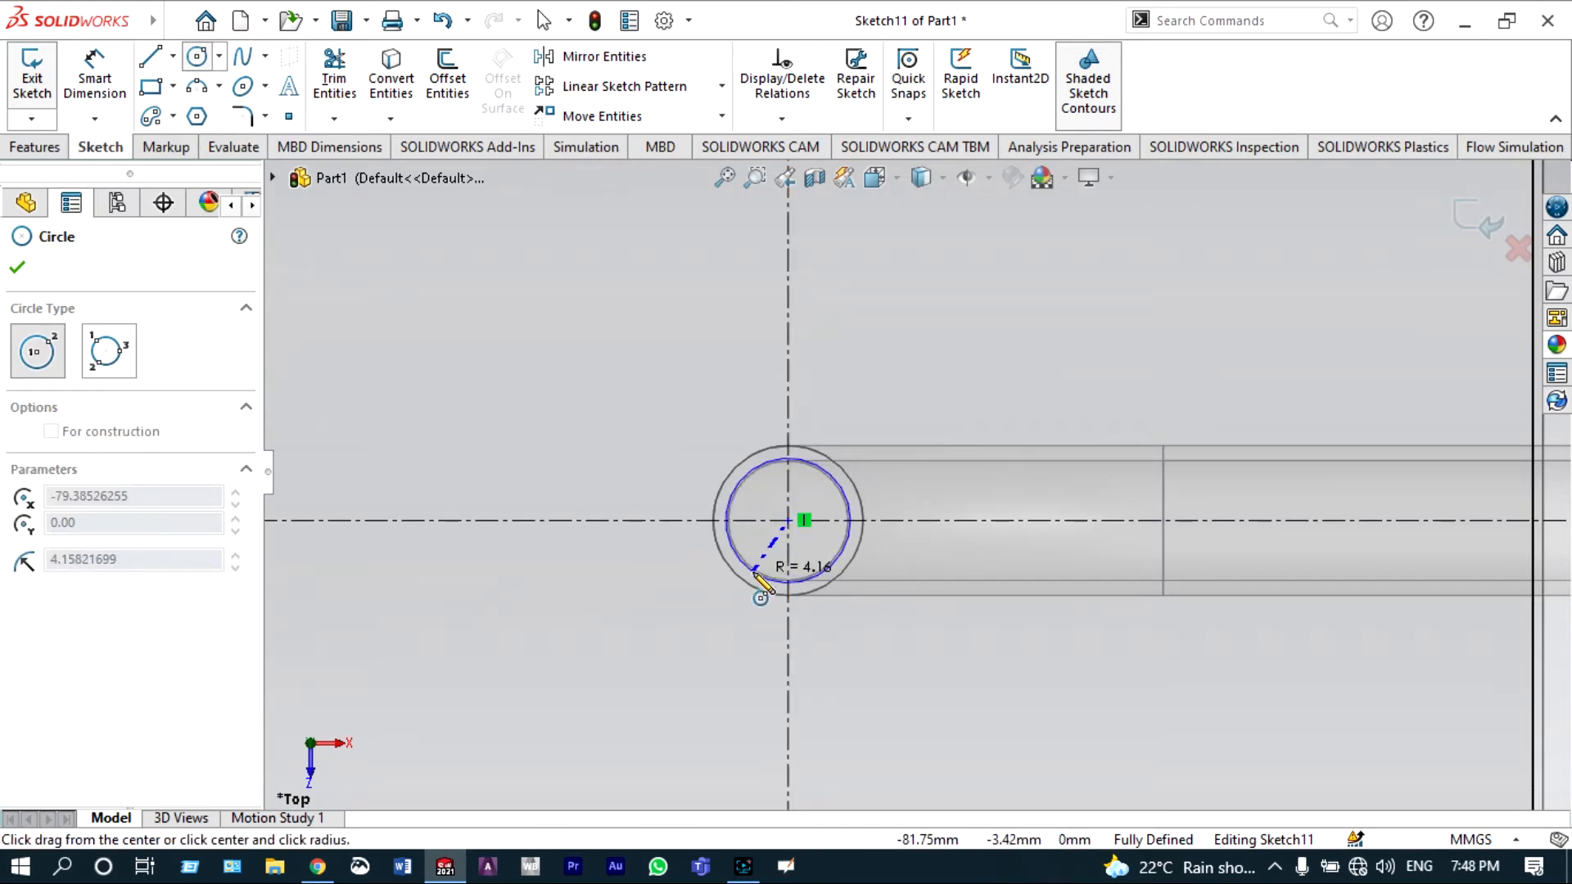
pyautogui.click(720, 630)
# Step: Draw a second circle centered on the pipe hole at the throat, then leave the Circle tool
pyautogui.scroll(3, 1032, 602)
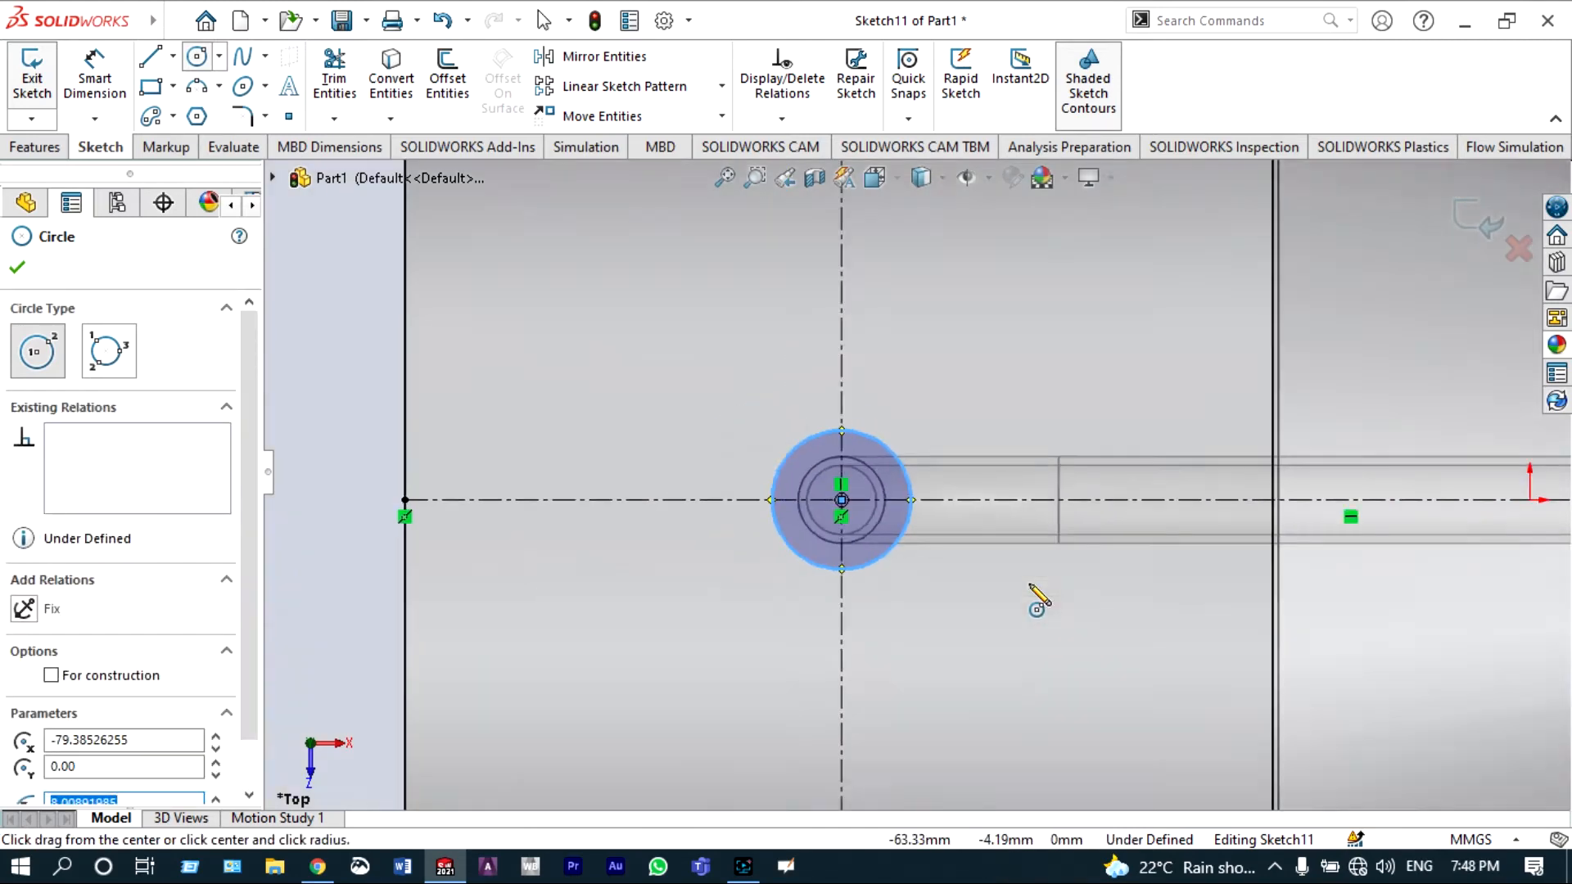
pyautogui.scroll(3, 1038, 598)
pyautogui.scroll(-5, 1251, 493)
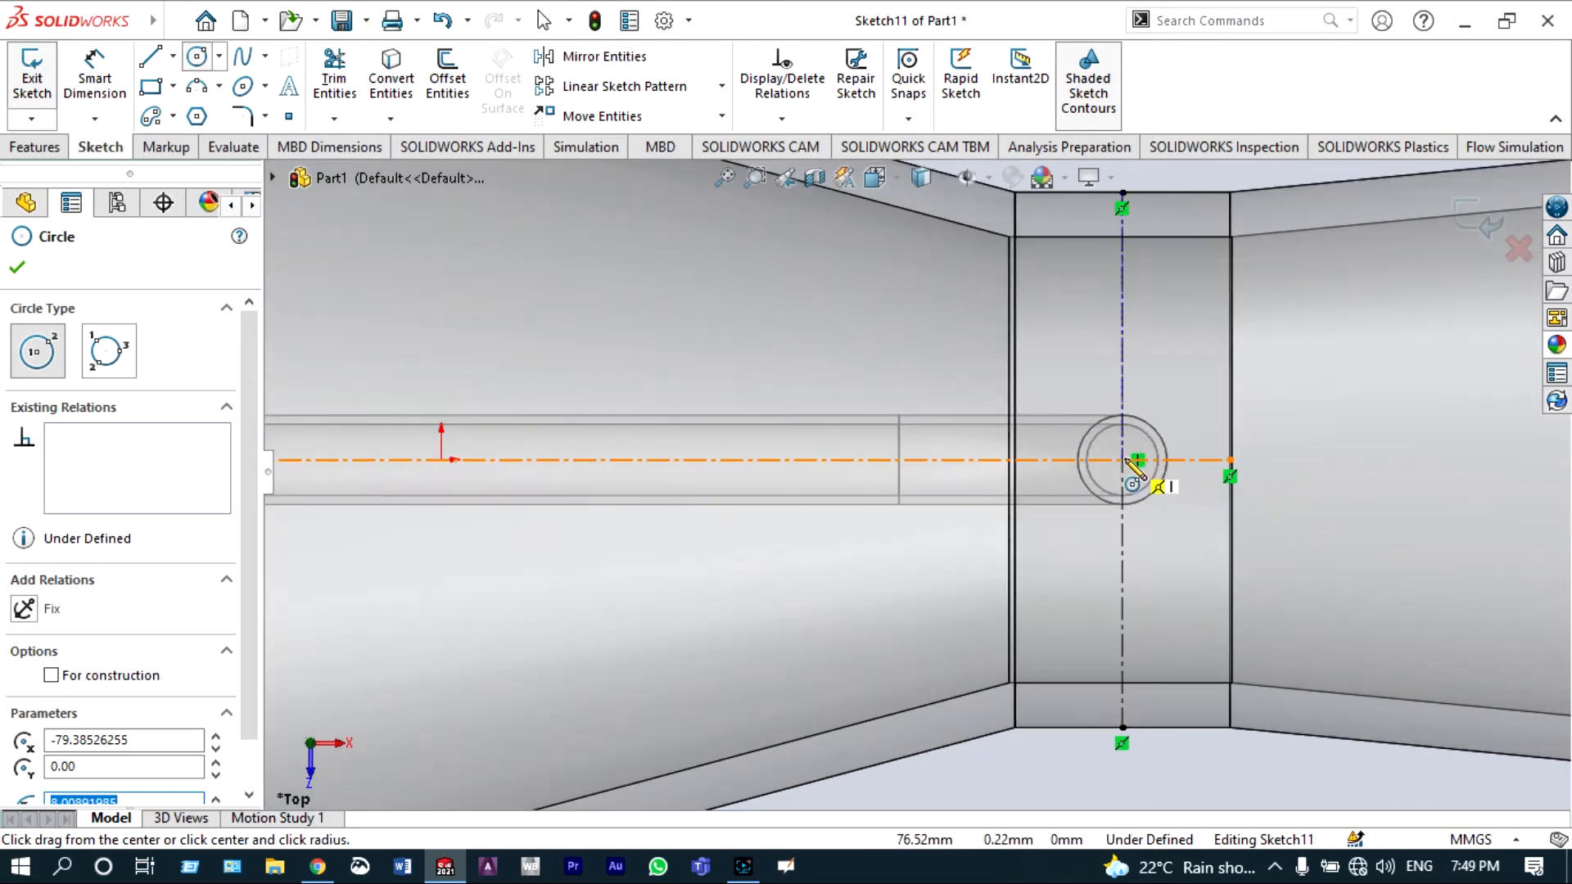
pyautogui.scroll(-3, 1136, 467)
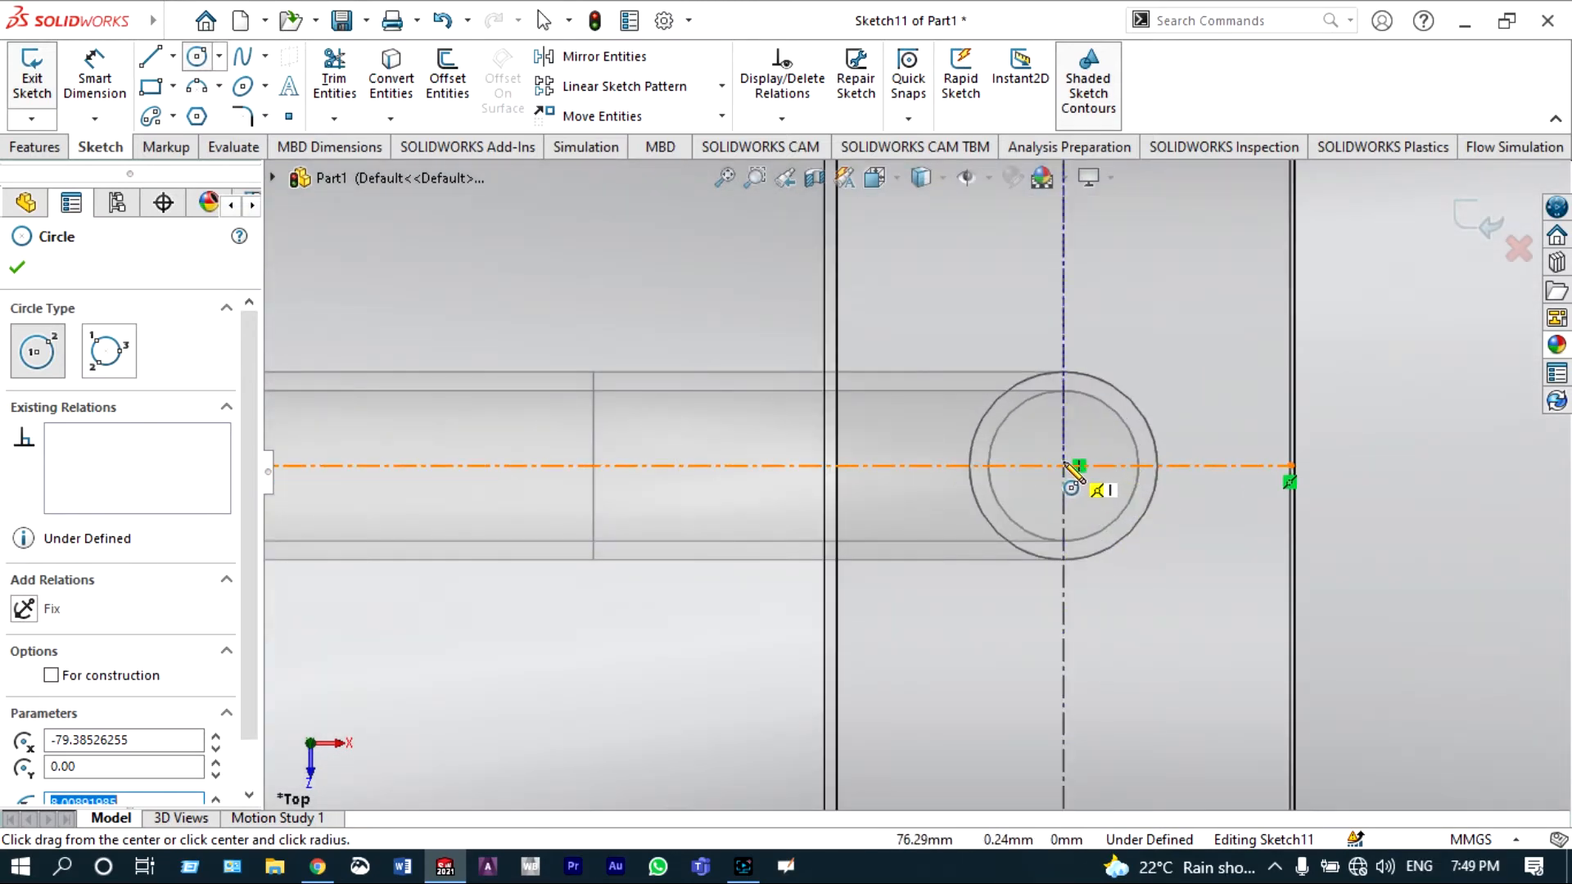
pyautogui.scroll(-3, 1067, 467)
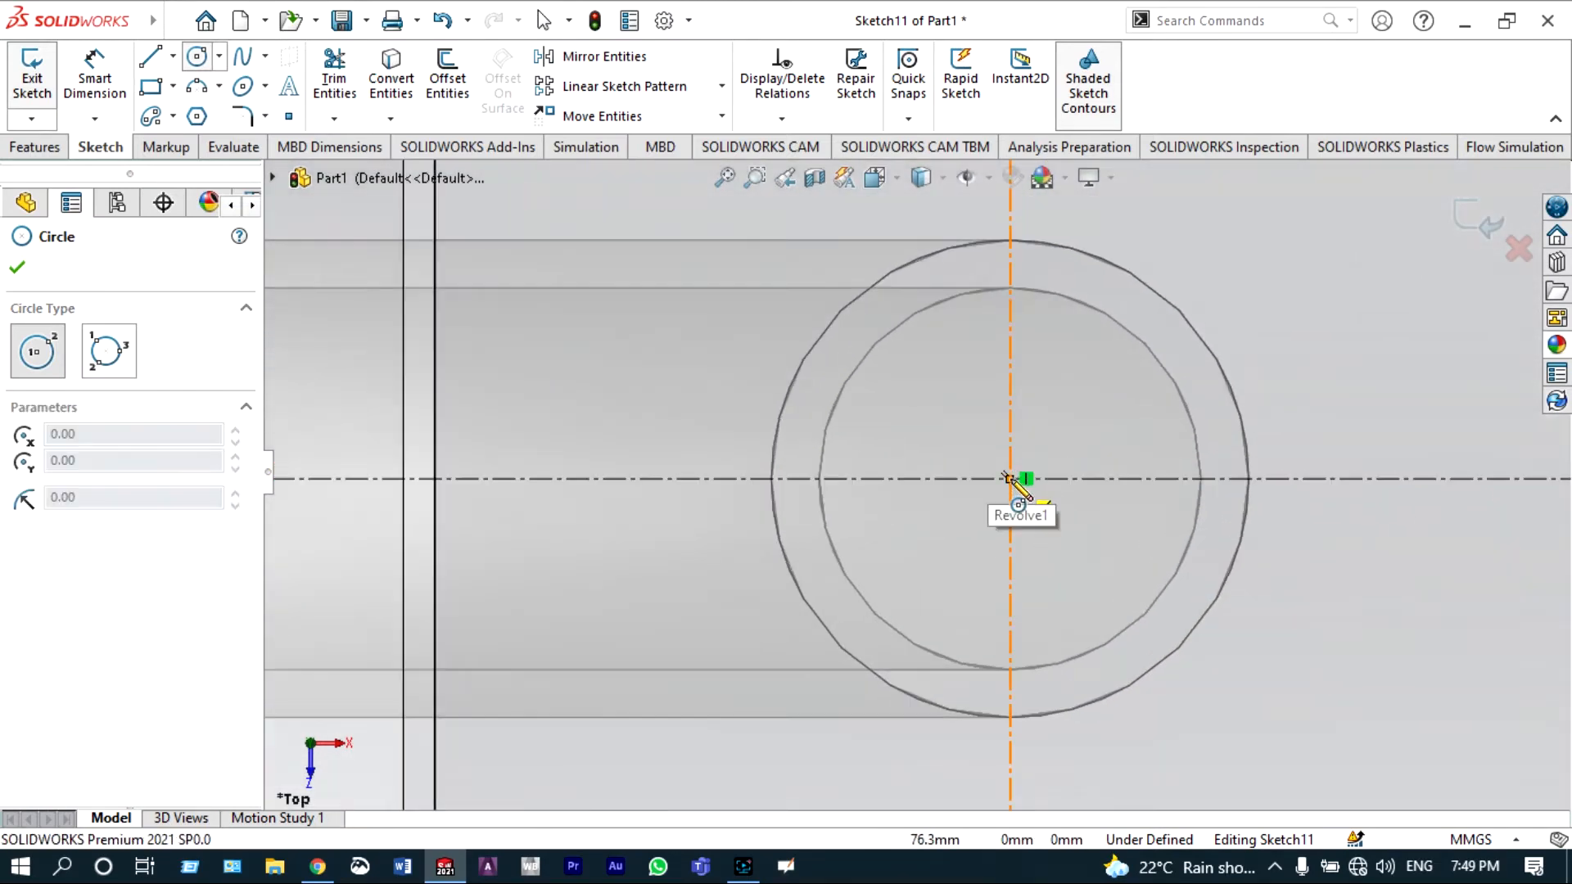
pyautogui.click(1009, 479)
pyautogui.click(789, 636)
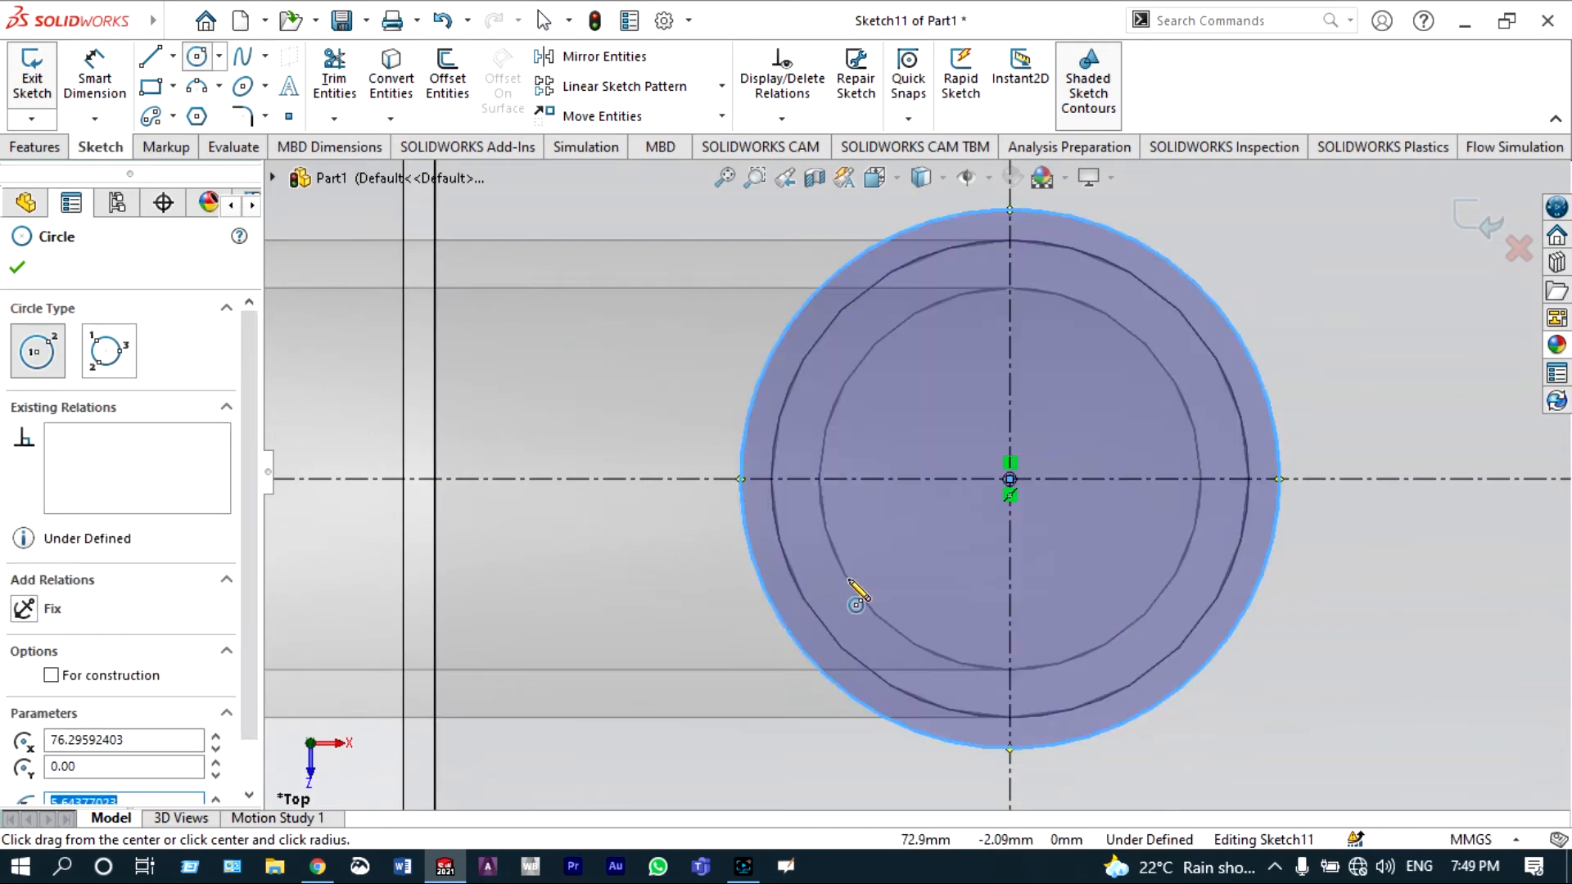
pyautogui.press('Escape')
# Step: Add an Equal relation between the two circles
pyautogui.scroll(3, 849, 580)
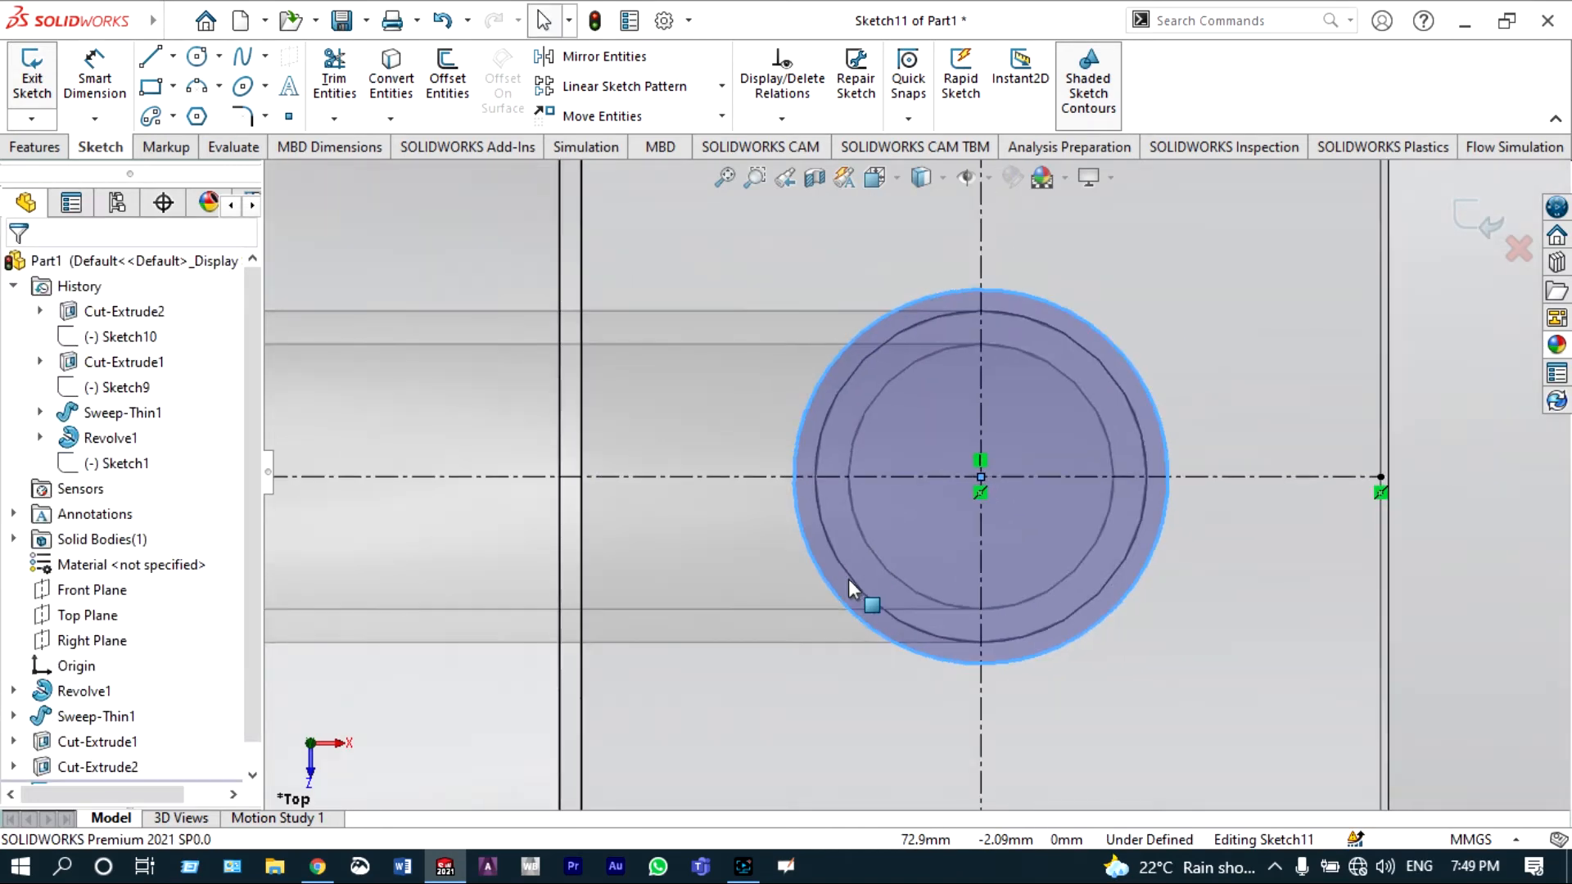
pyautogui.scroll(3, 848, 578)
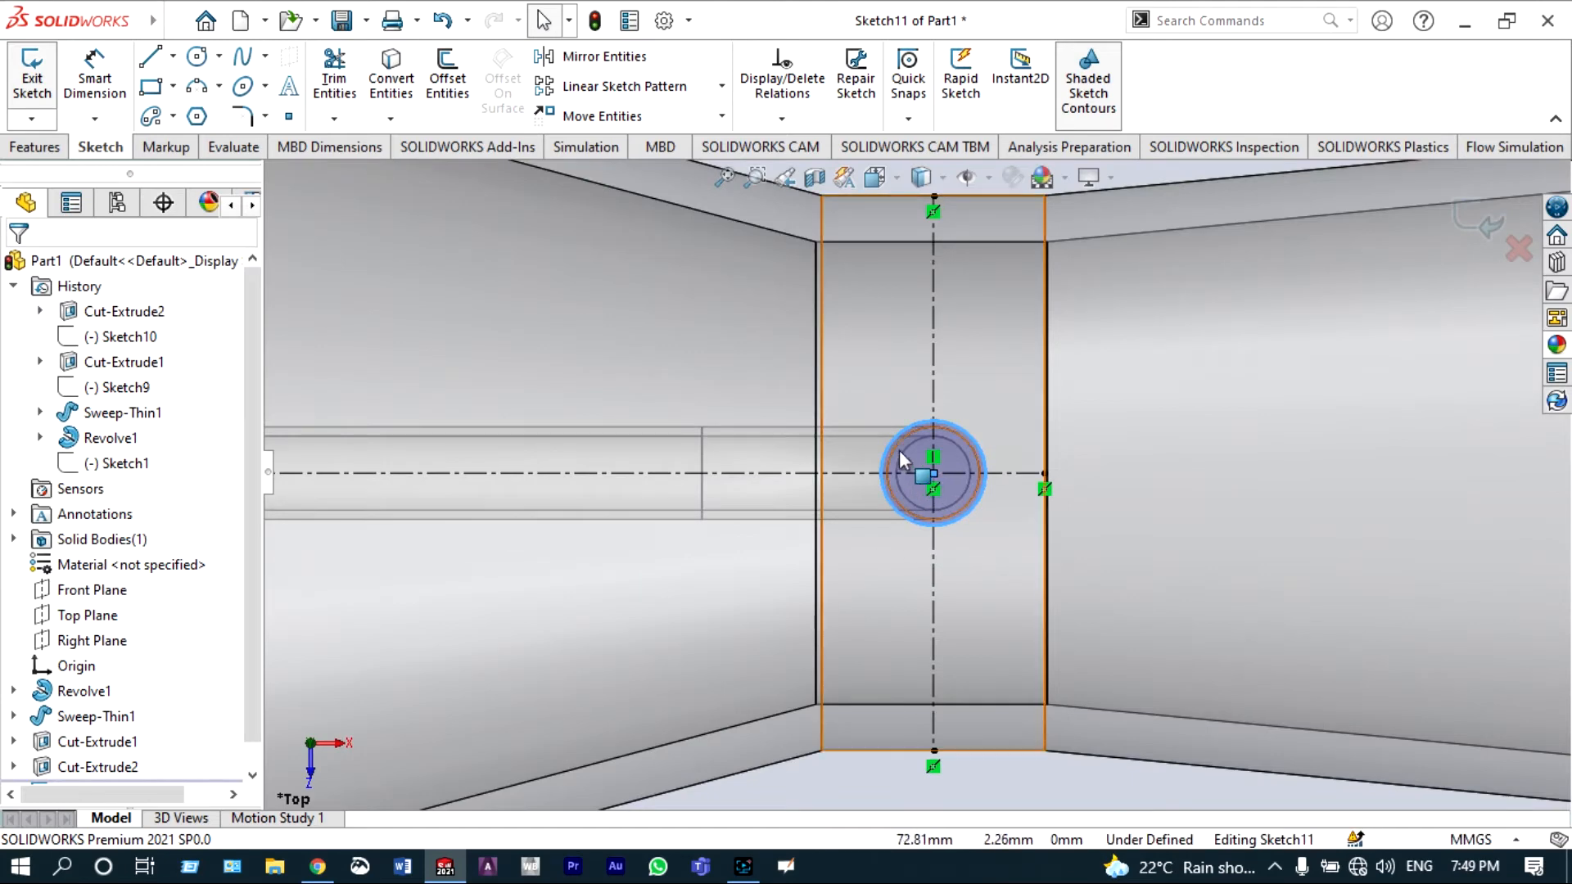
pyautogui.scroll(5, 894, 448)
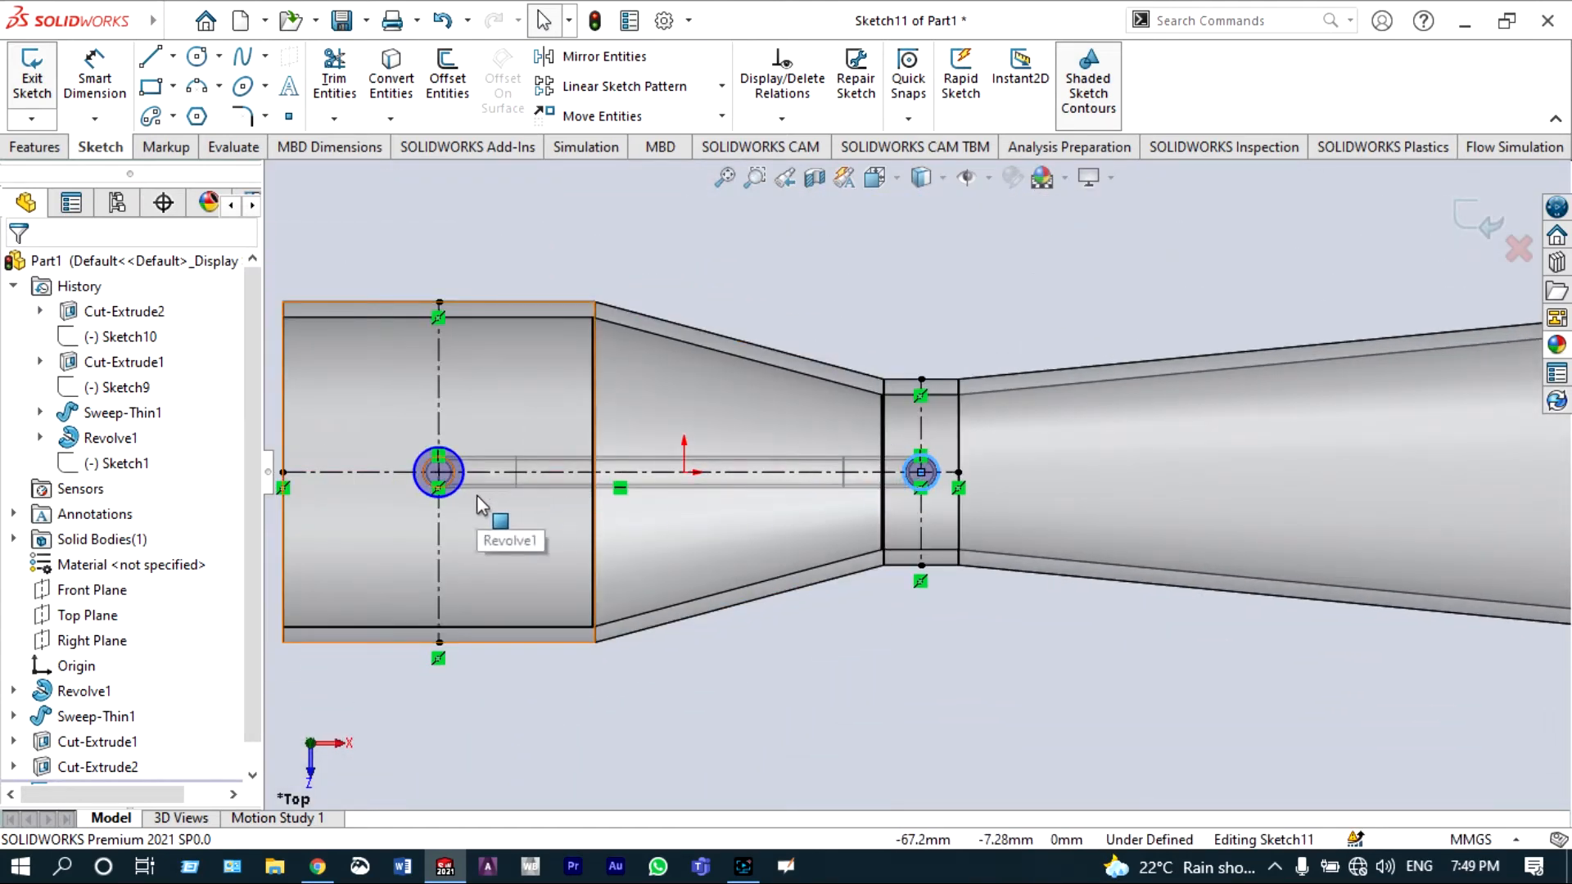
pyautogui.keyDown('ctrl'); pyautogui.click(426, 491); pyautogui.keyUp('ctrl')
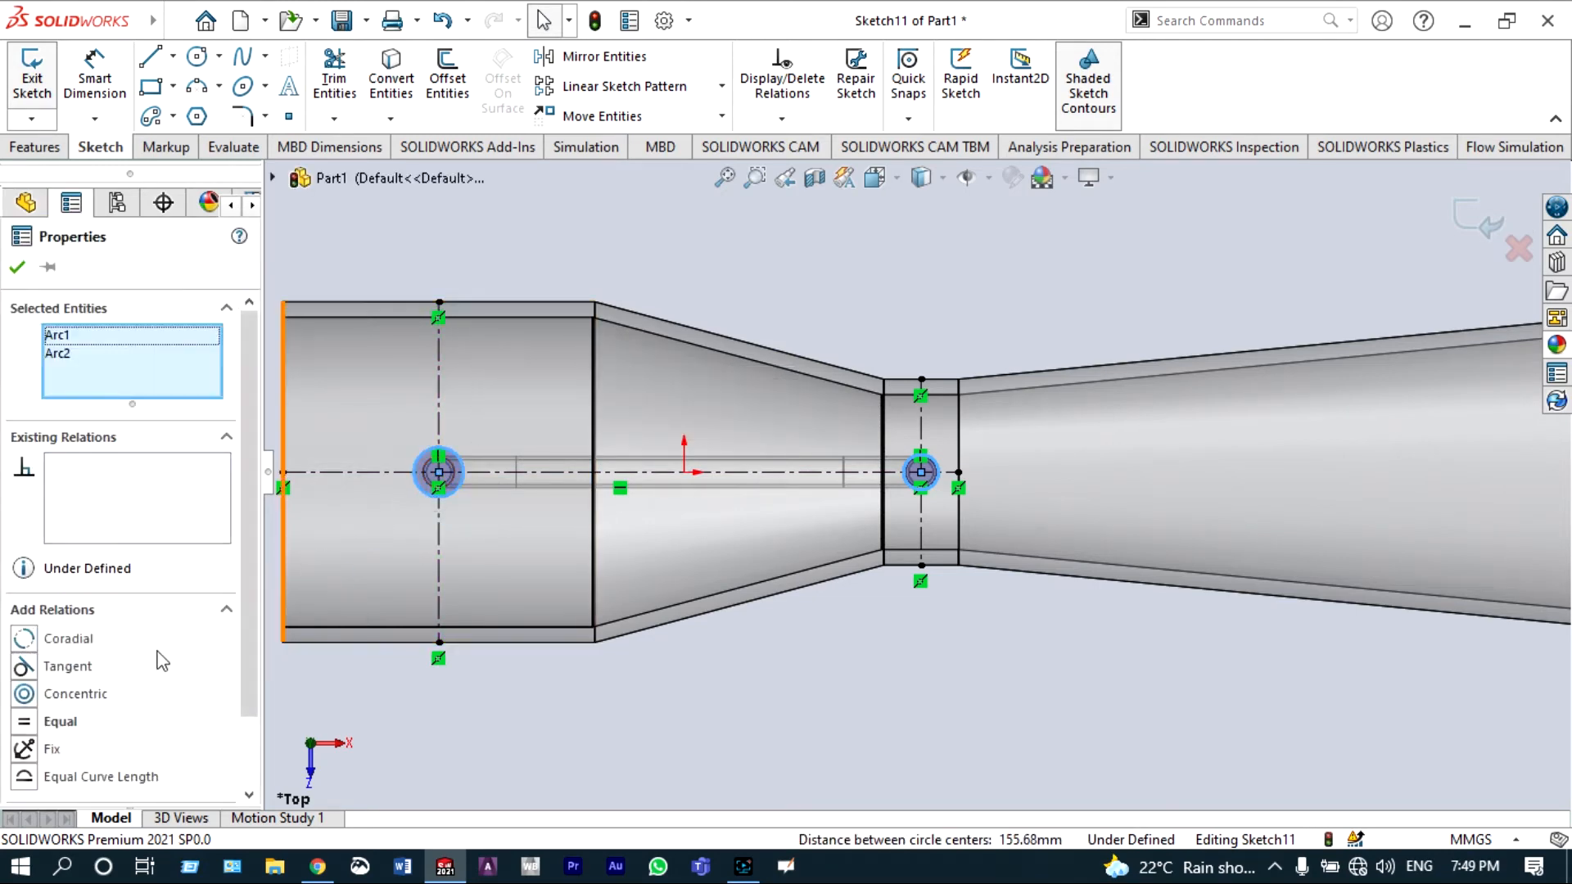
pyautogui.click(24, 723)
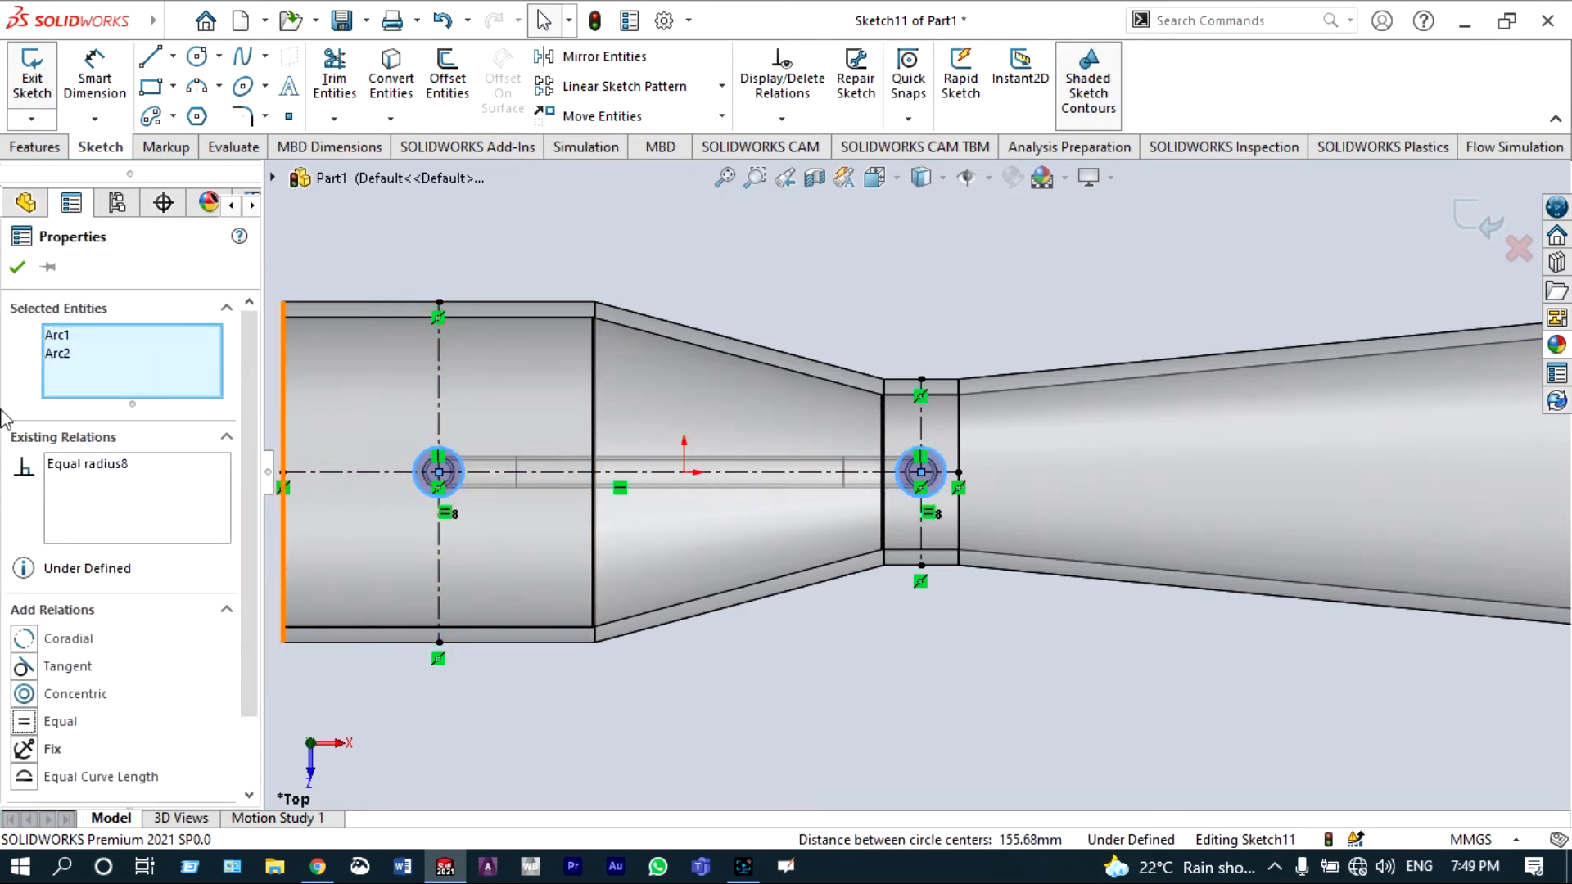
pyautogui.click(17, 270)
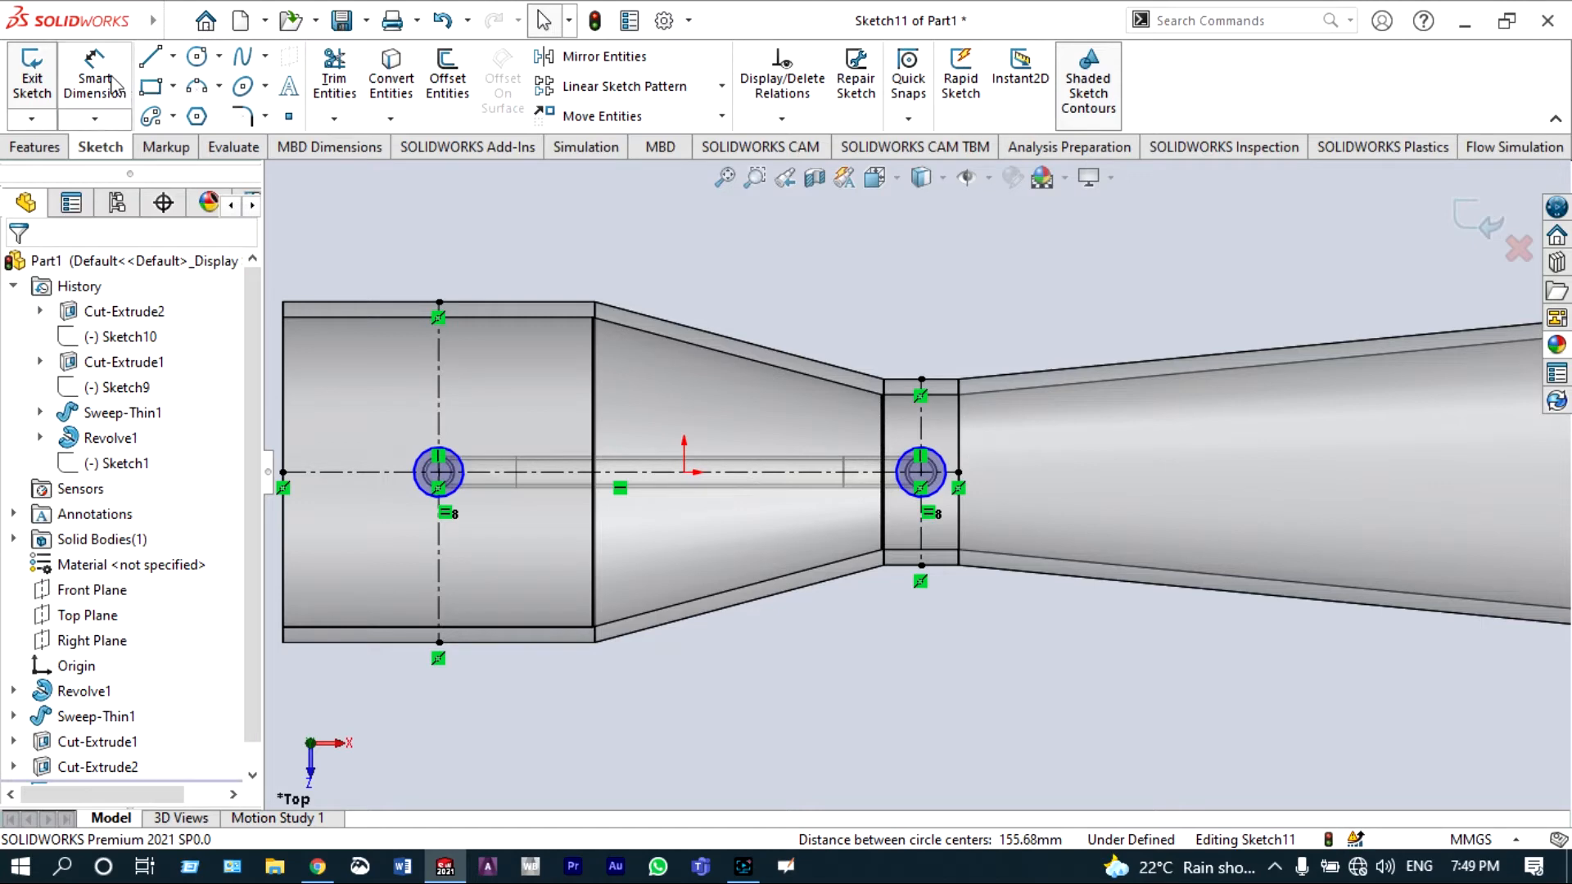
# Step: Dimension the first circle's diameter as 8 mm
pyautogui.scroll(-3, 471, 496)
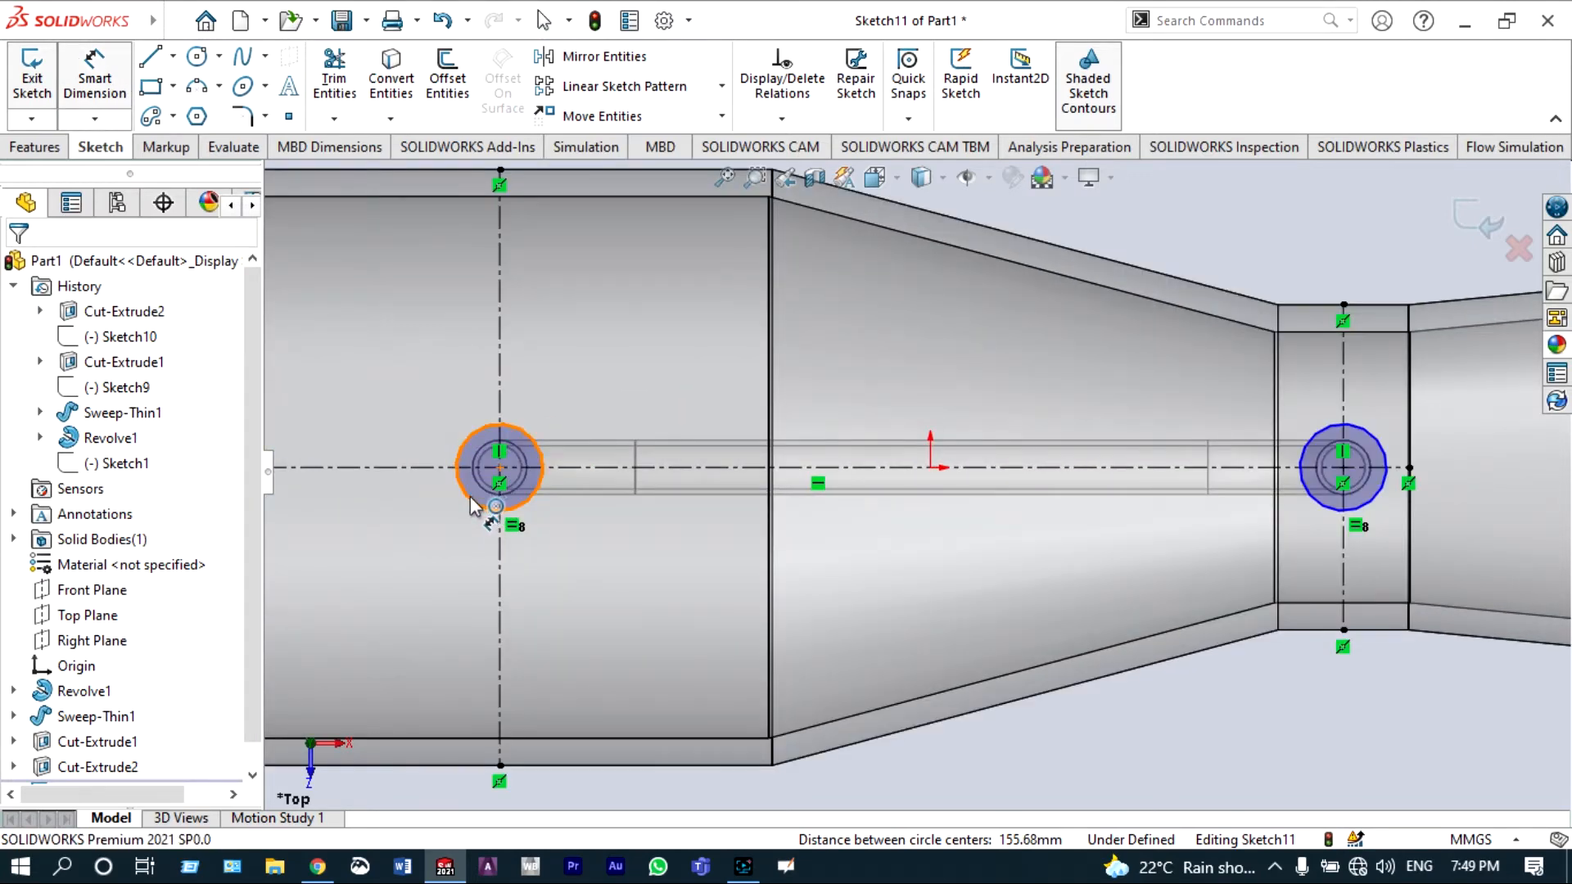
pyautogui.click(472, 505)
pyautogui.click(438, 539)
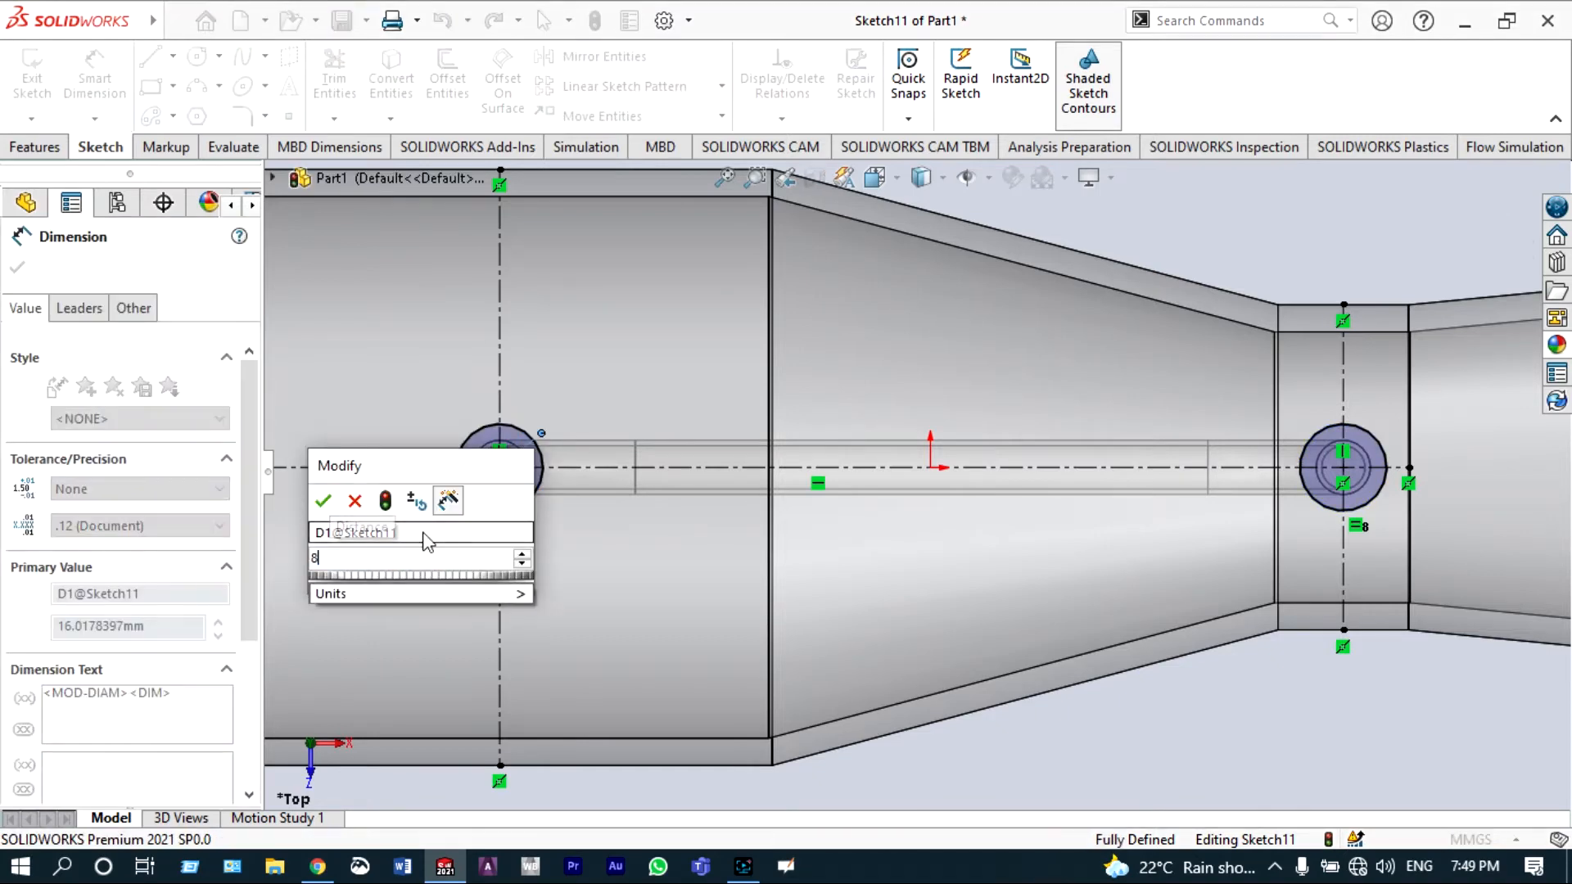
pyautogui.click(325, 500)
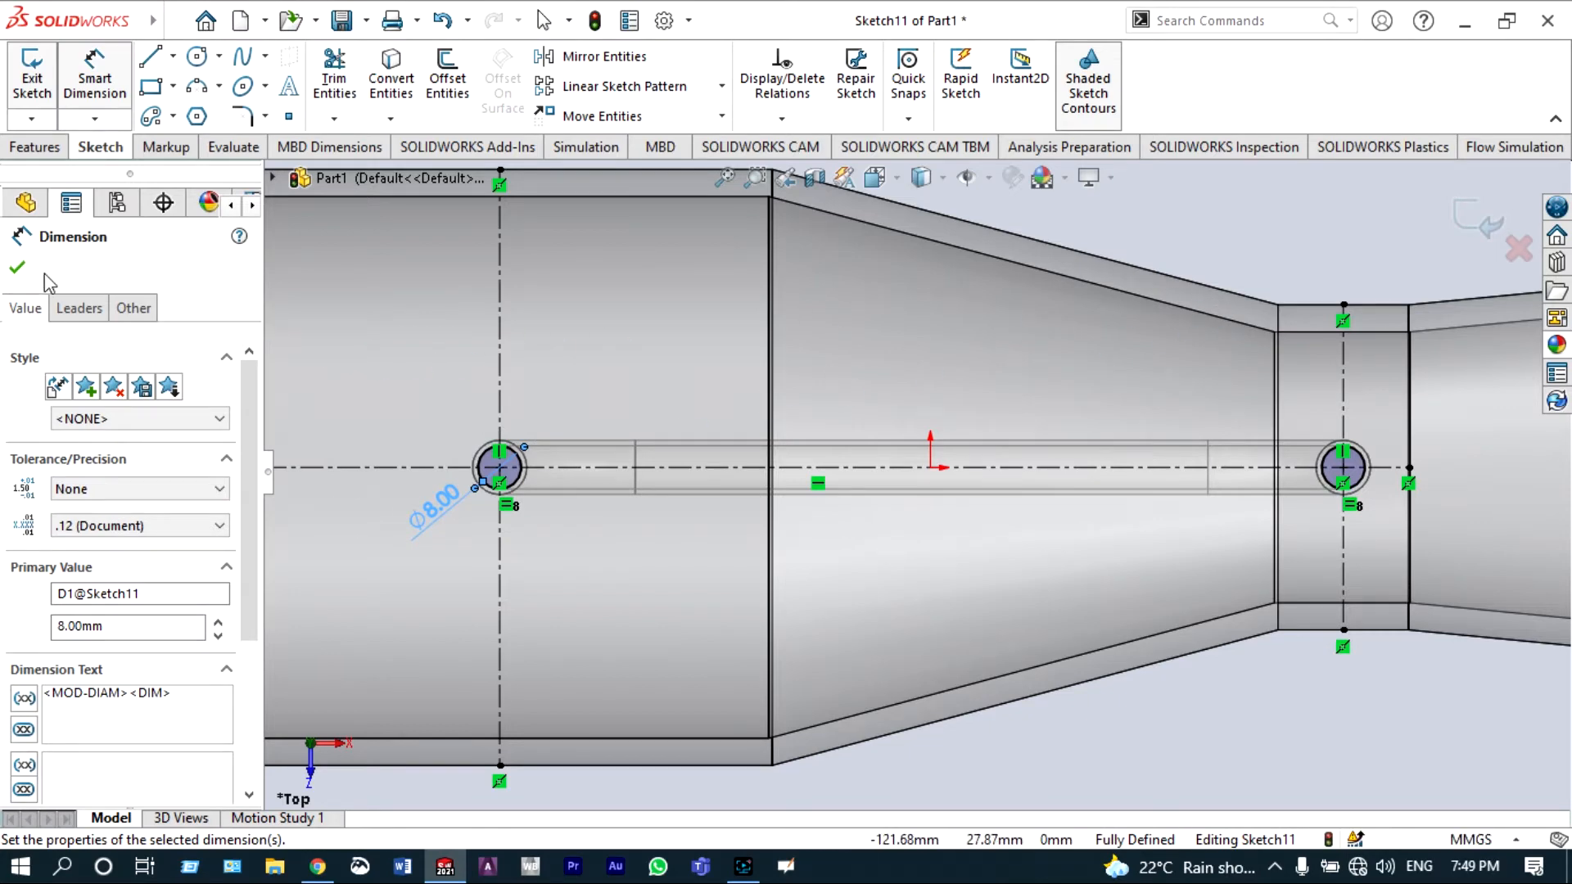
pyautogui.click(17, 268)
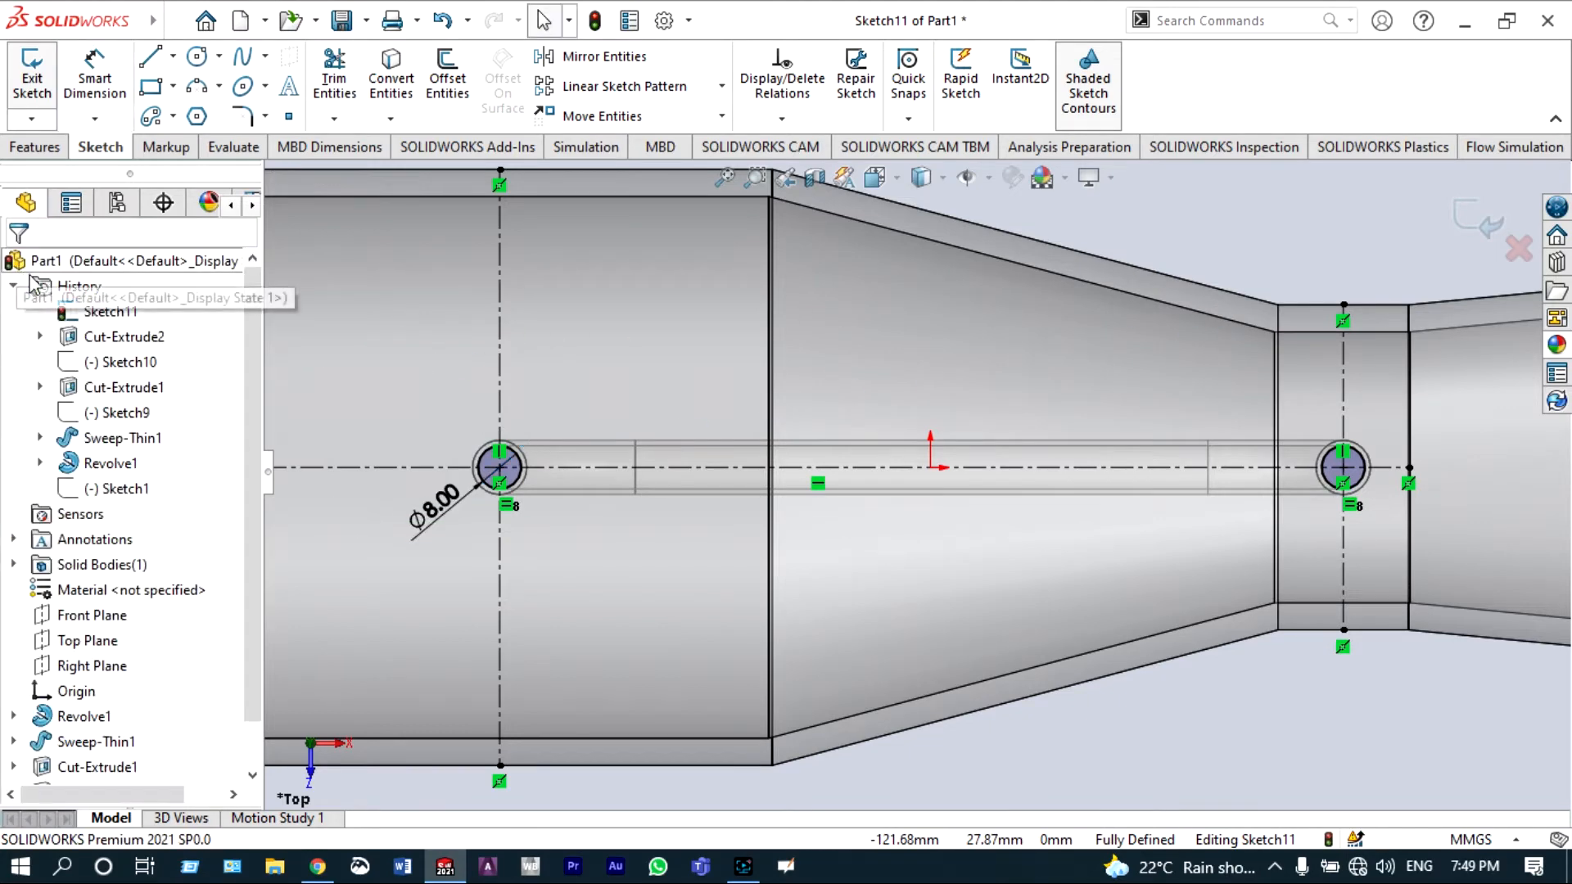
# Step: Switch to the front view and cut-extrude the two circles blind 60 mm down into the pipe
pyautogui.scroll(5, 529, 493)
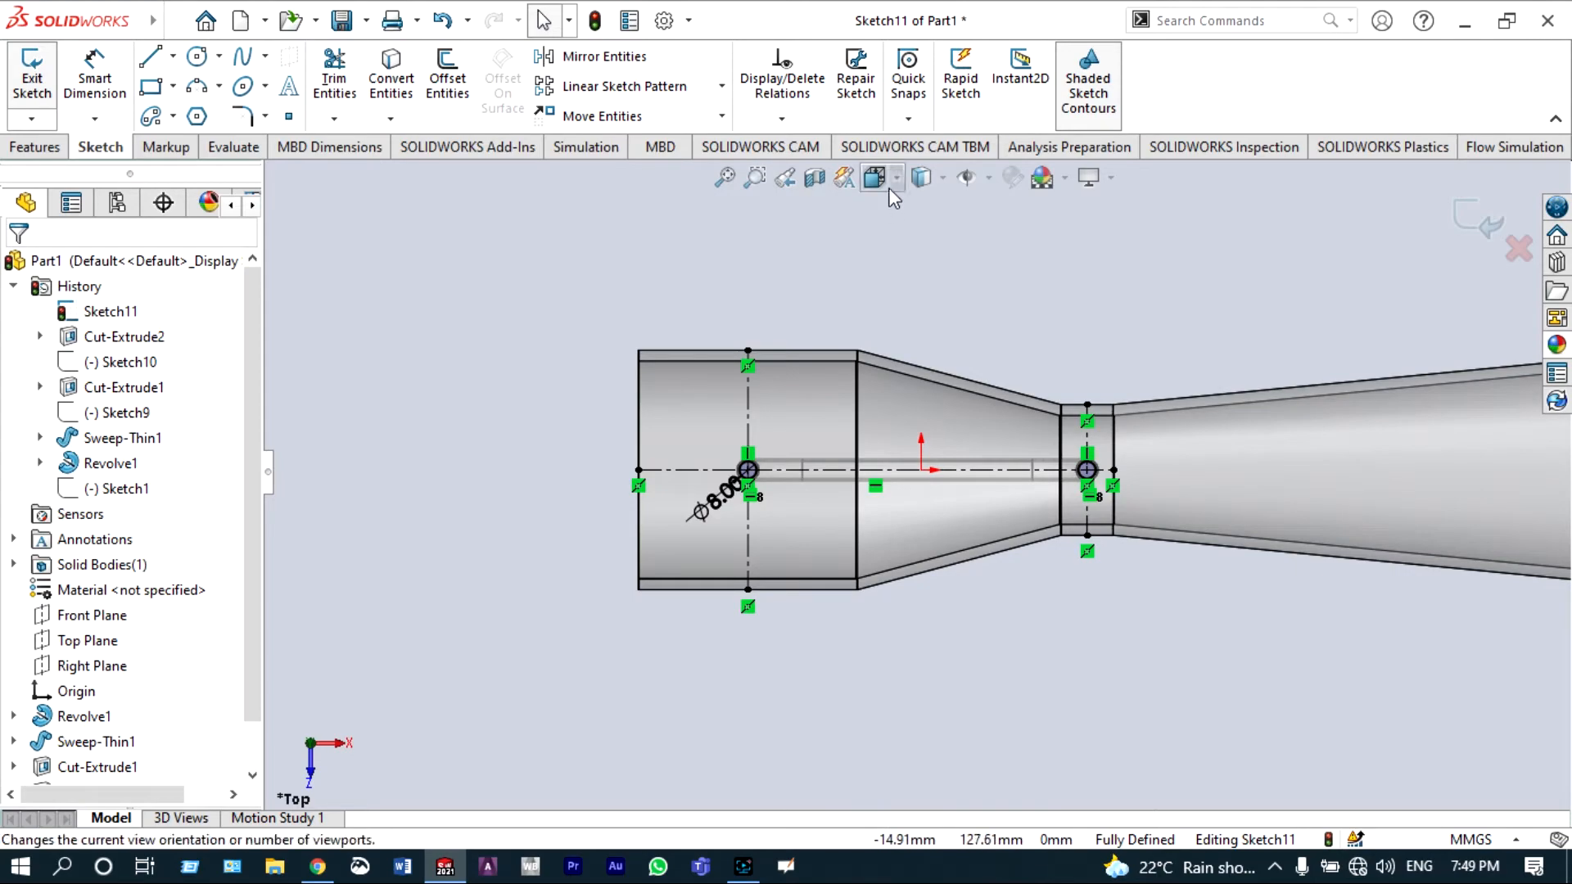
pyautogui.click(873, 178)
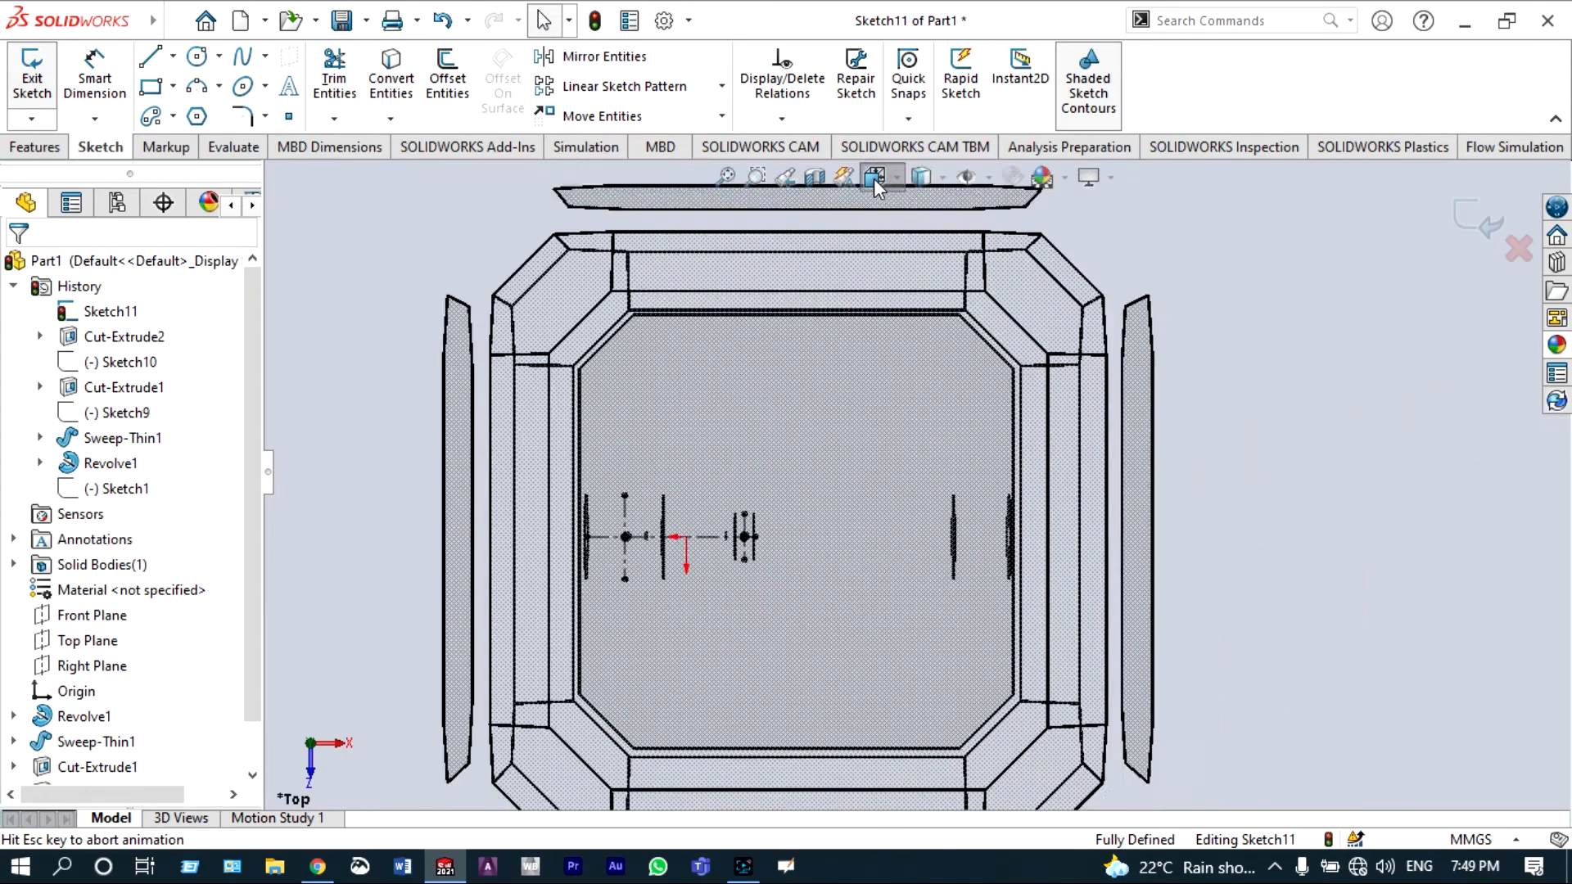
pyautogui.click(905, 274)
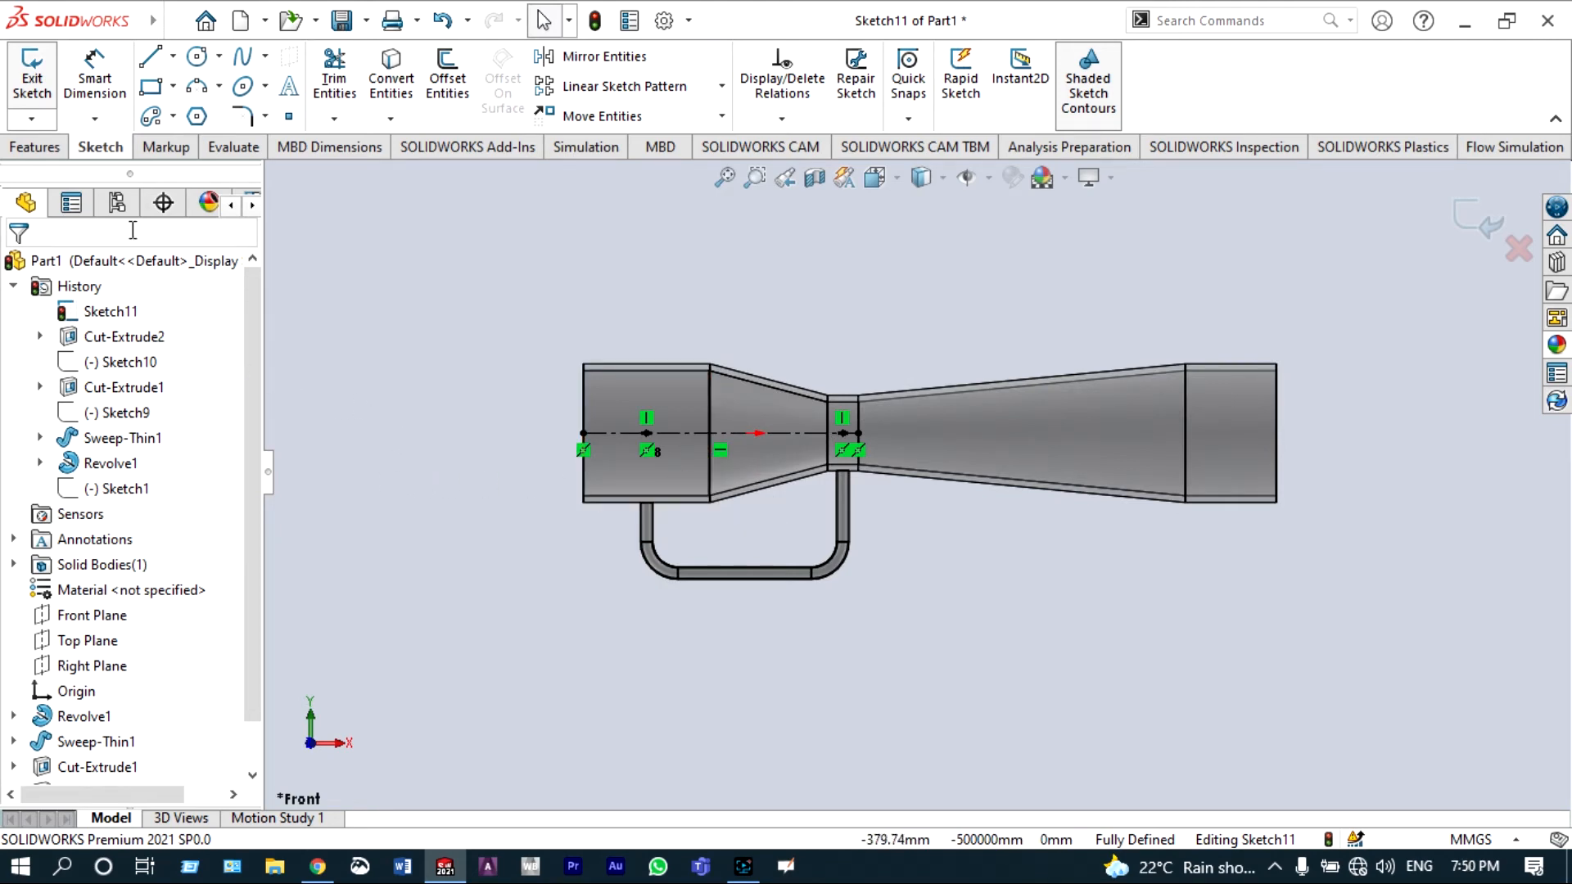
pyautogui.click(37, 147)
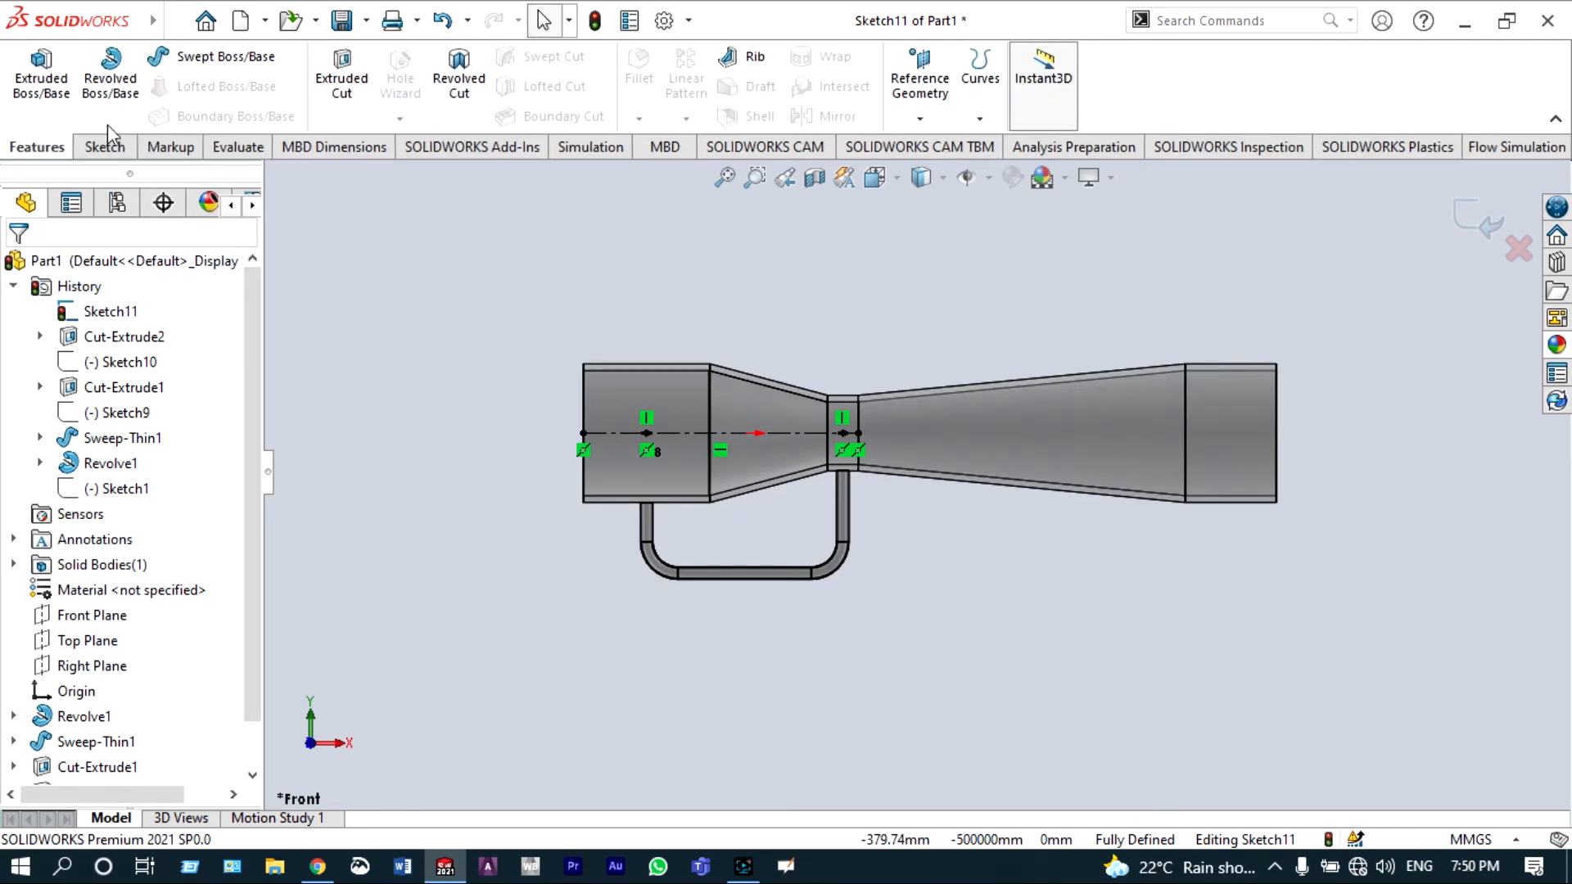
pyautogui.click(340, 65)
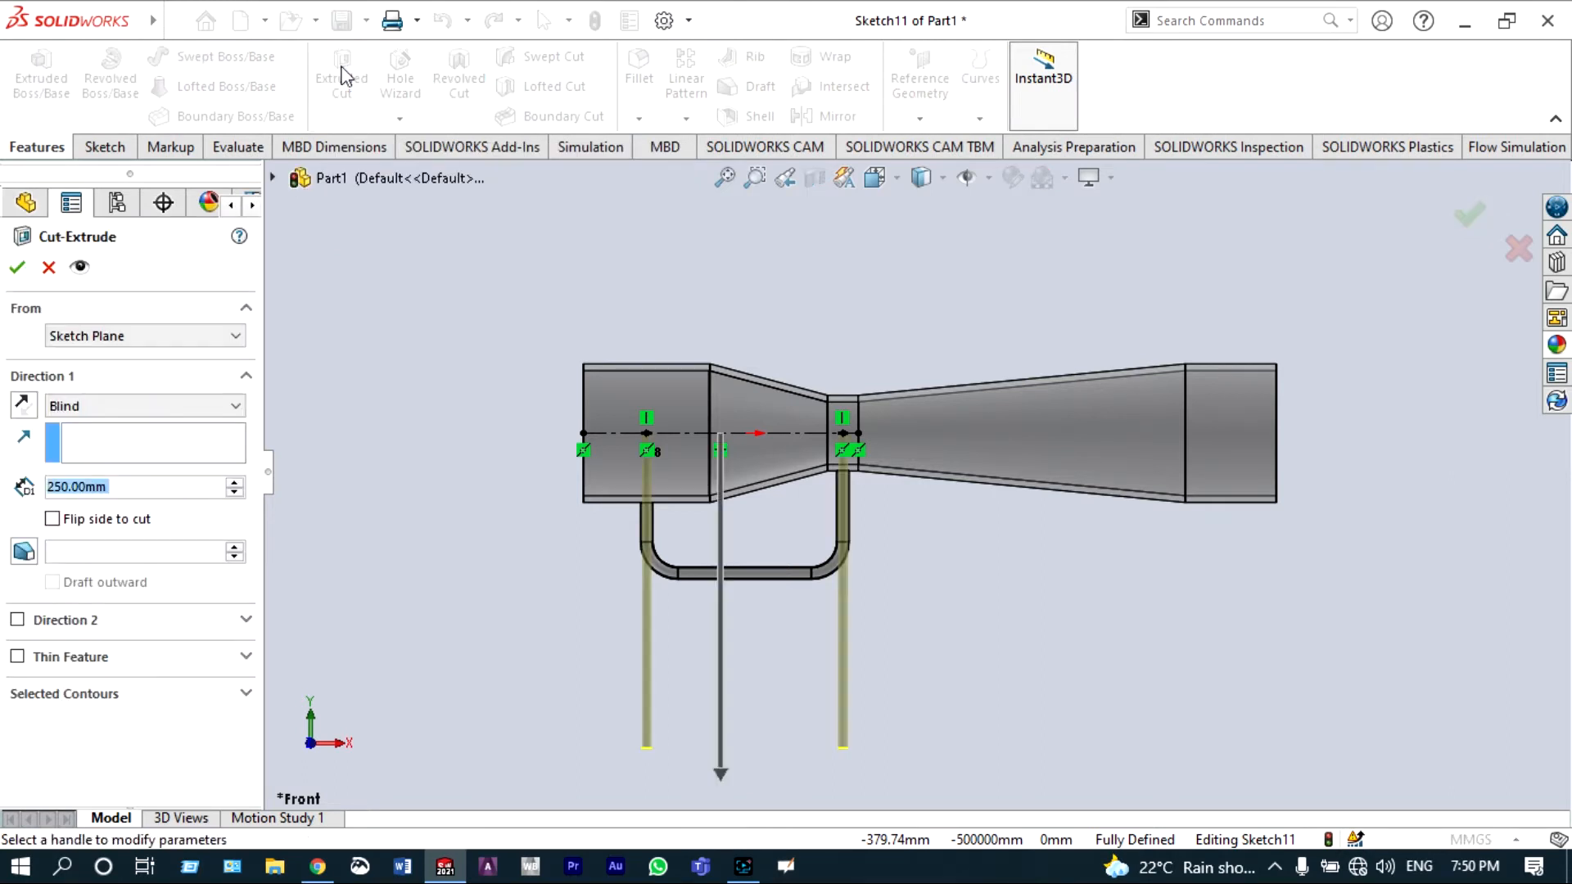
pyautogui.click(235, 493)
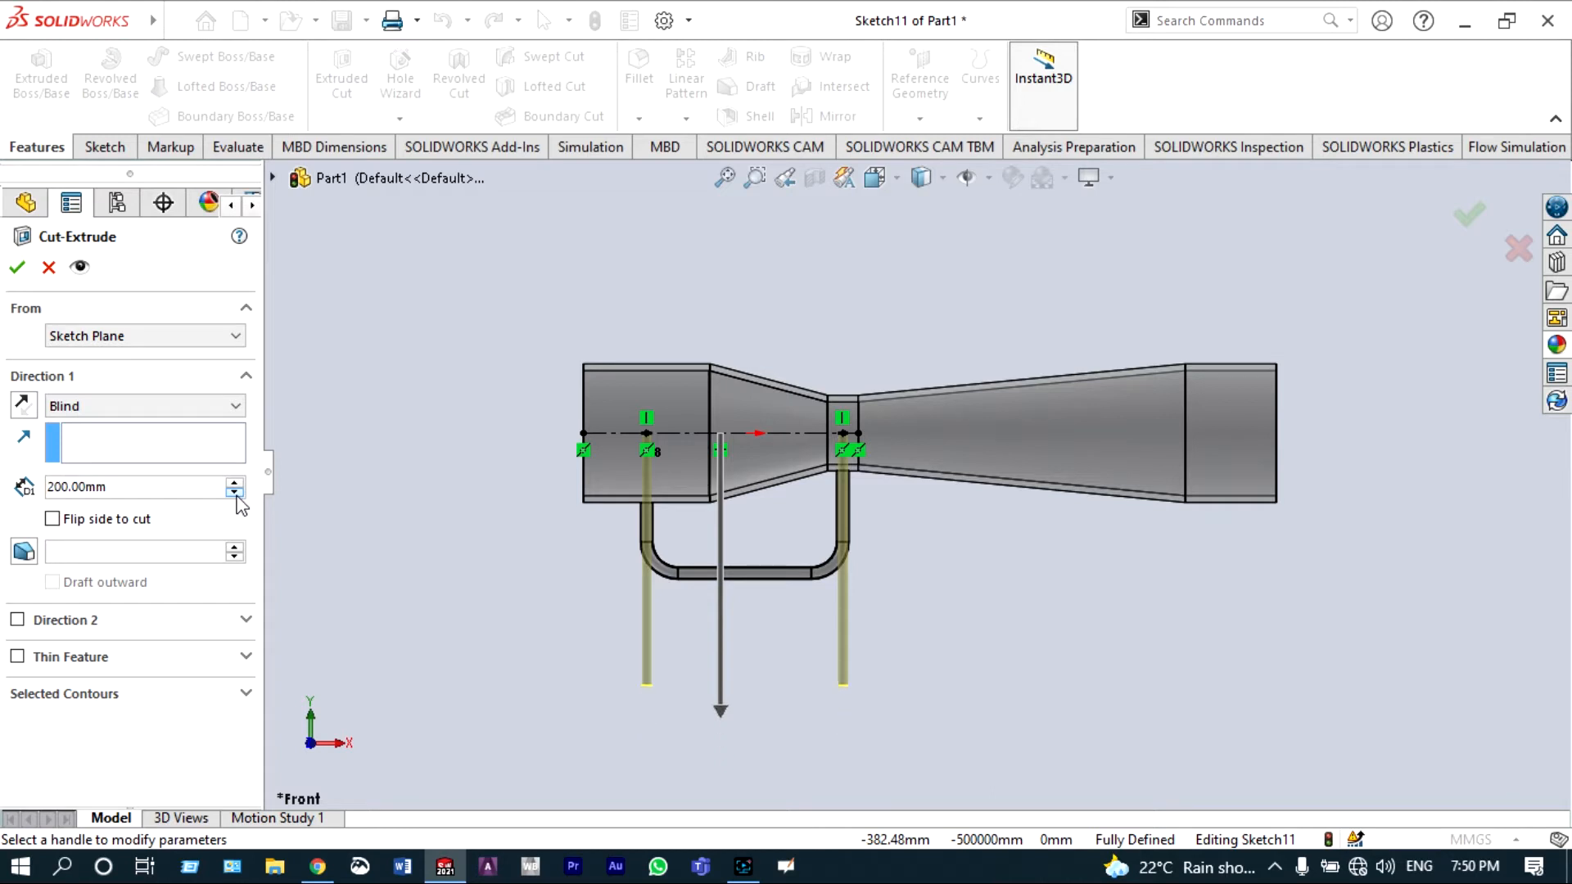
pyautogui.moveTo(235, 492); pyautogui.dragTo(237, 496)
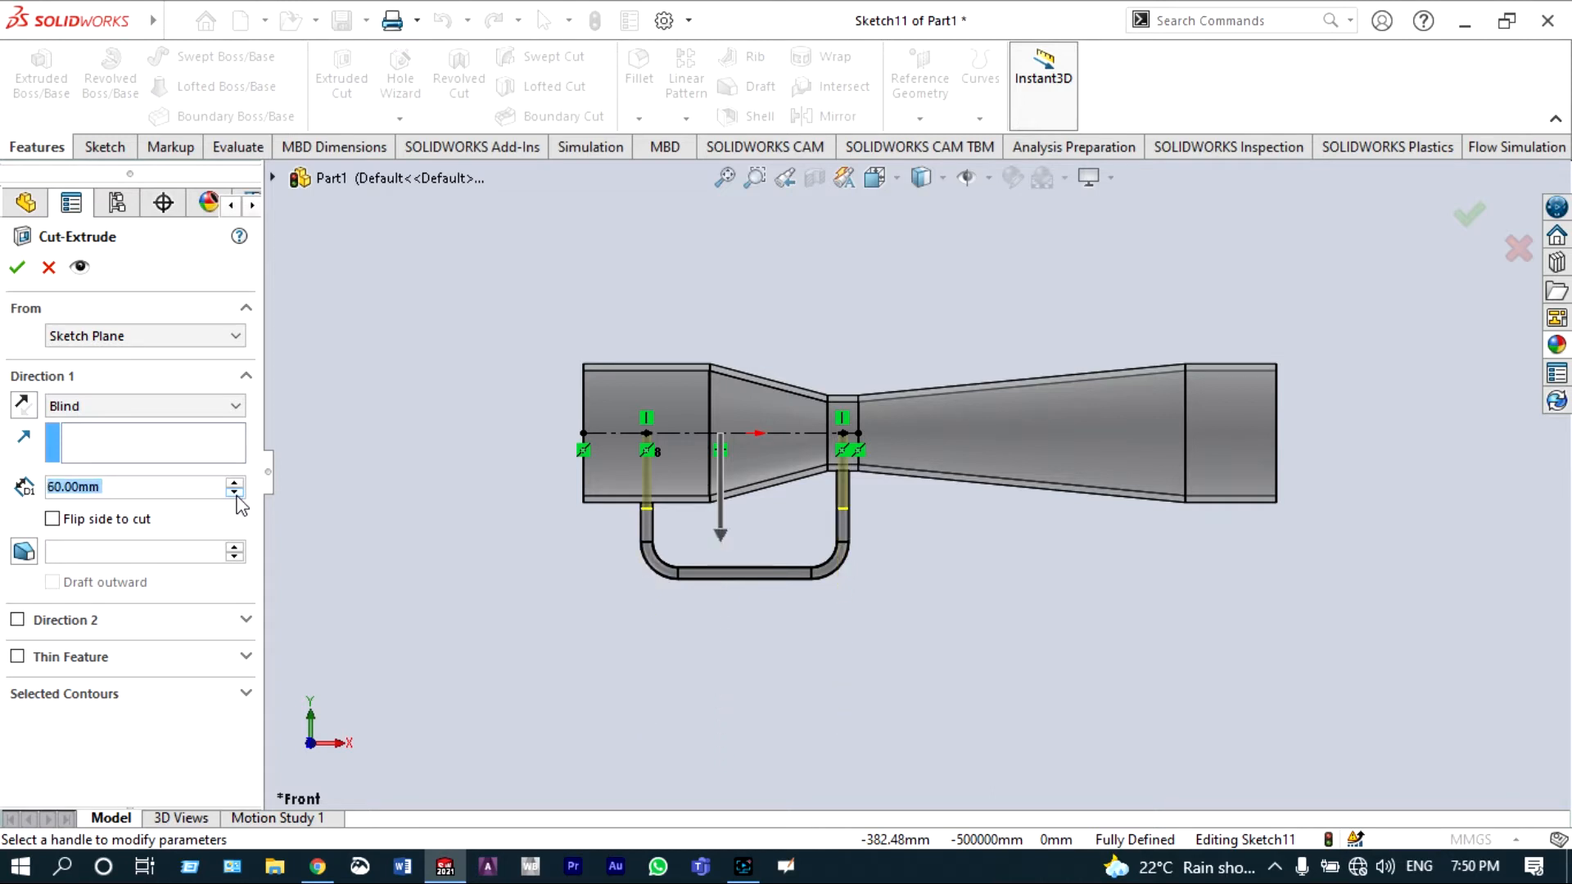
pyautogui.scroll(-3, 670, 416)
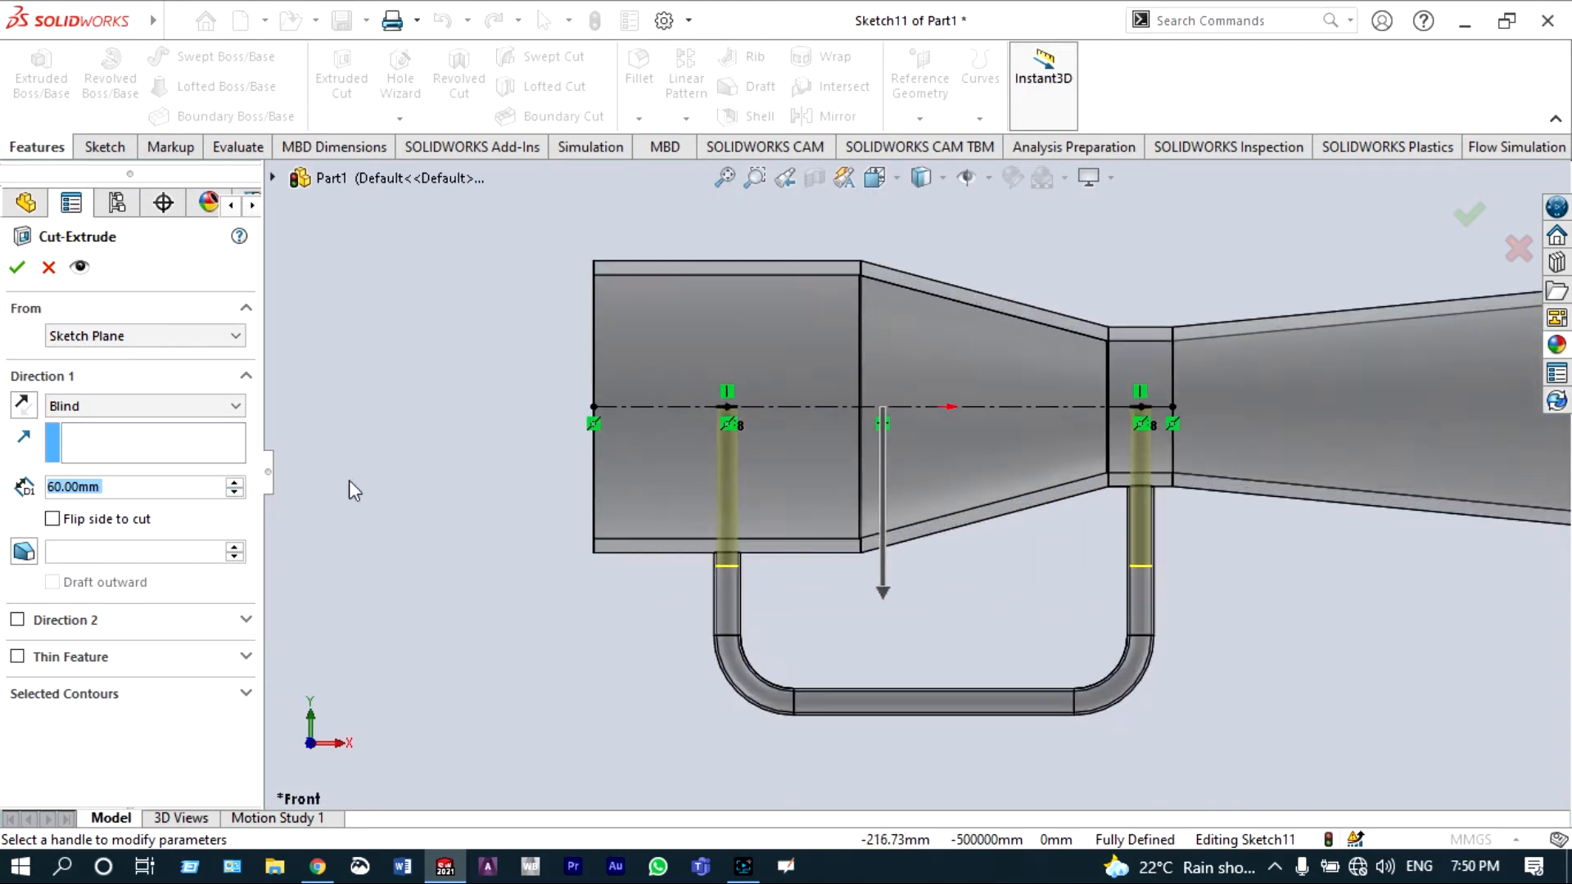
pyautogui.click(15, 268)
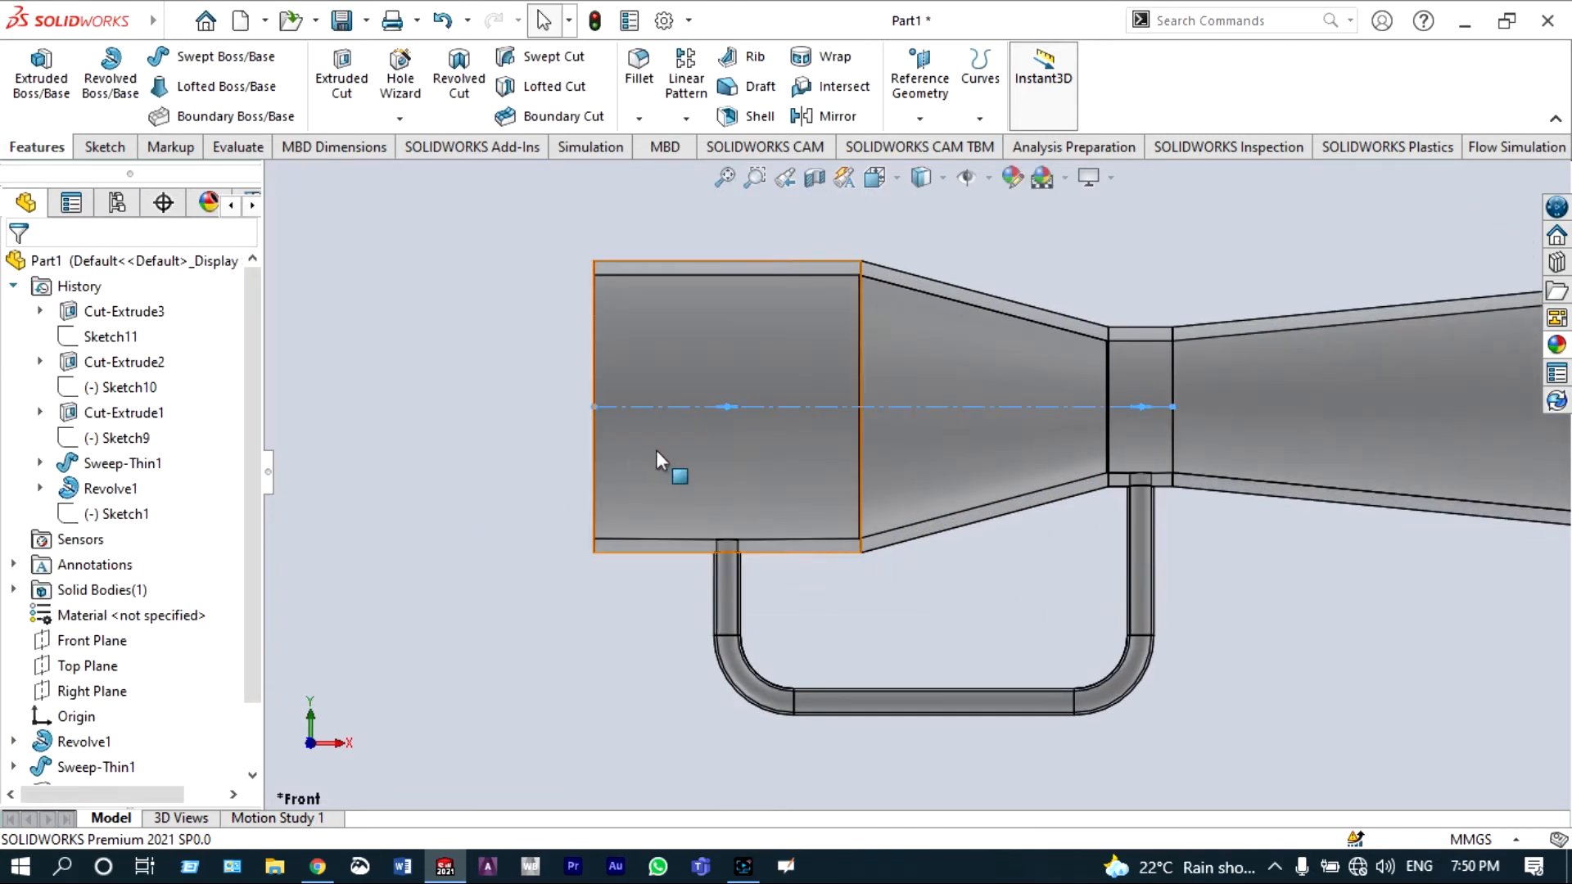
# Step: Open a planar section view on the Front Plane to inspect the pipe junction cuts
pyautogui.scroll(5, 657, 450)
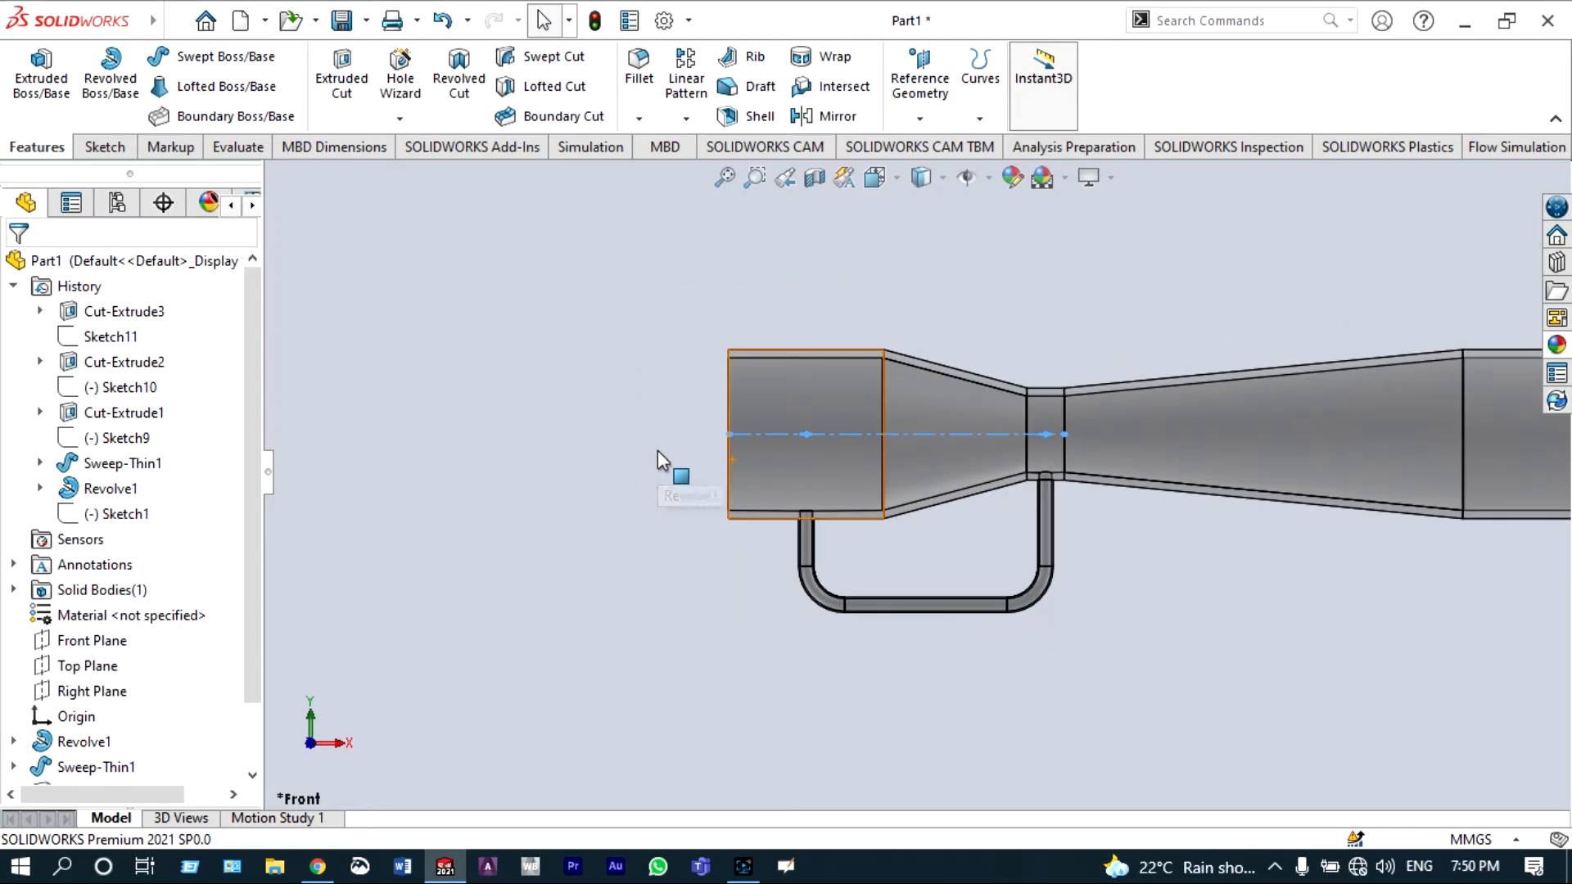
pyautogui.click(815, 185)
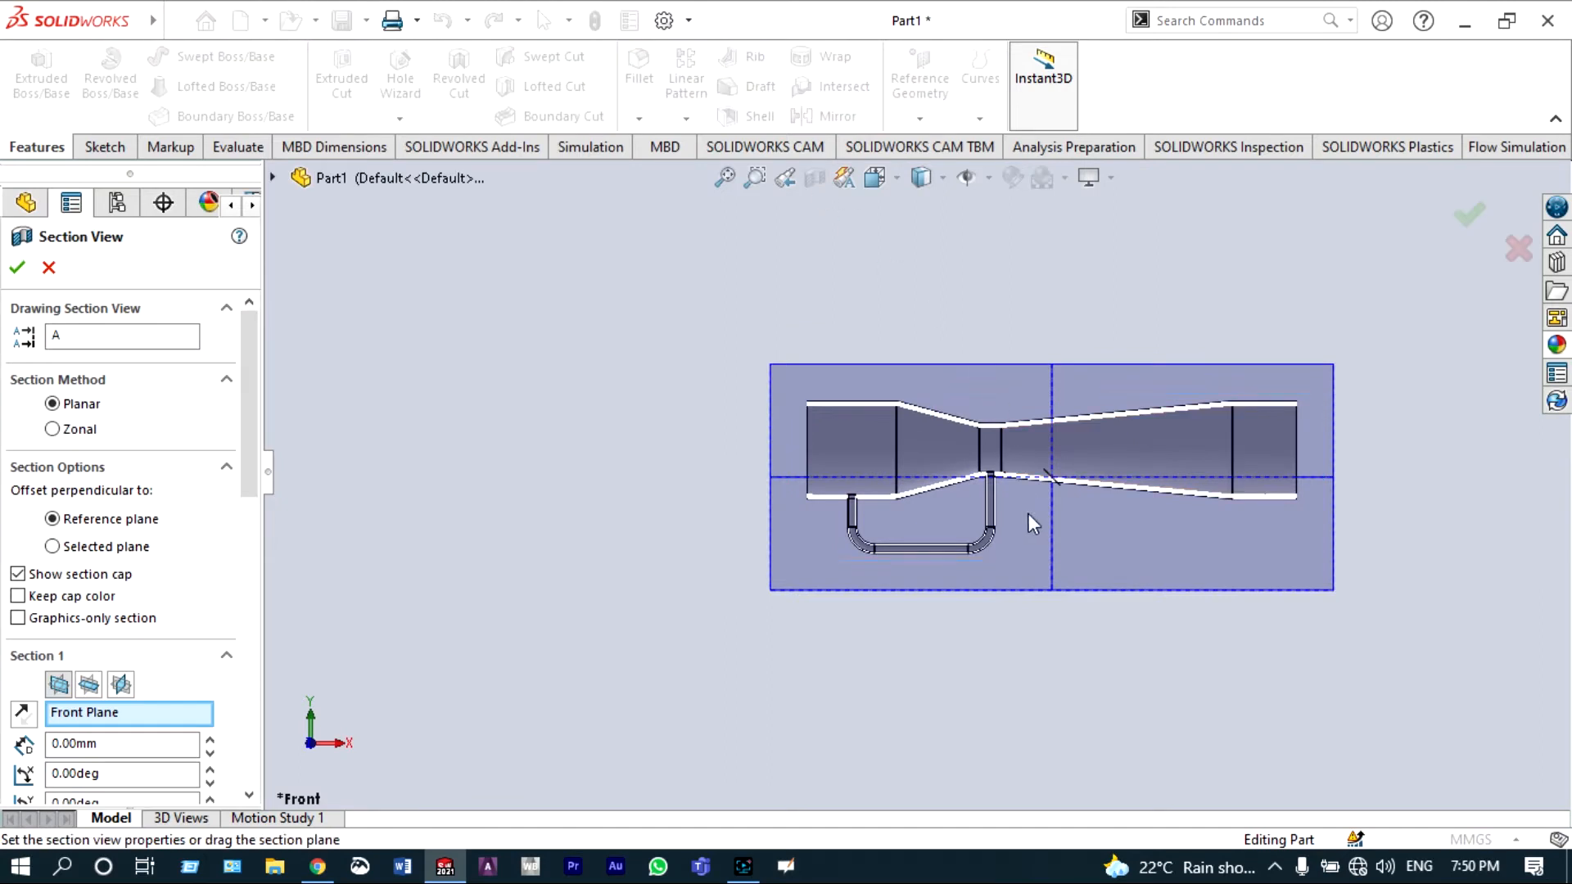
pyautogui.scroll(-5, 864, 568)
pyautogui.scroll(-4, 887, 387)
pyautogui.scroll(5, 825, 372)
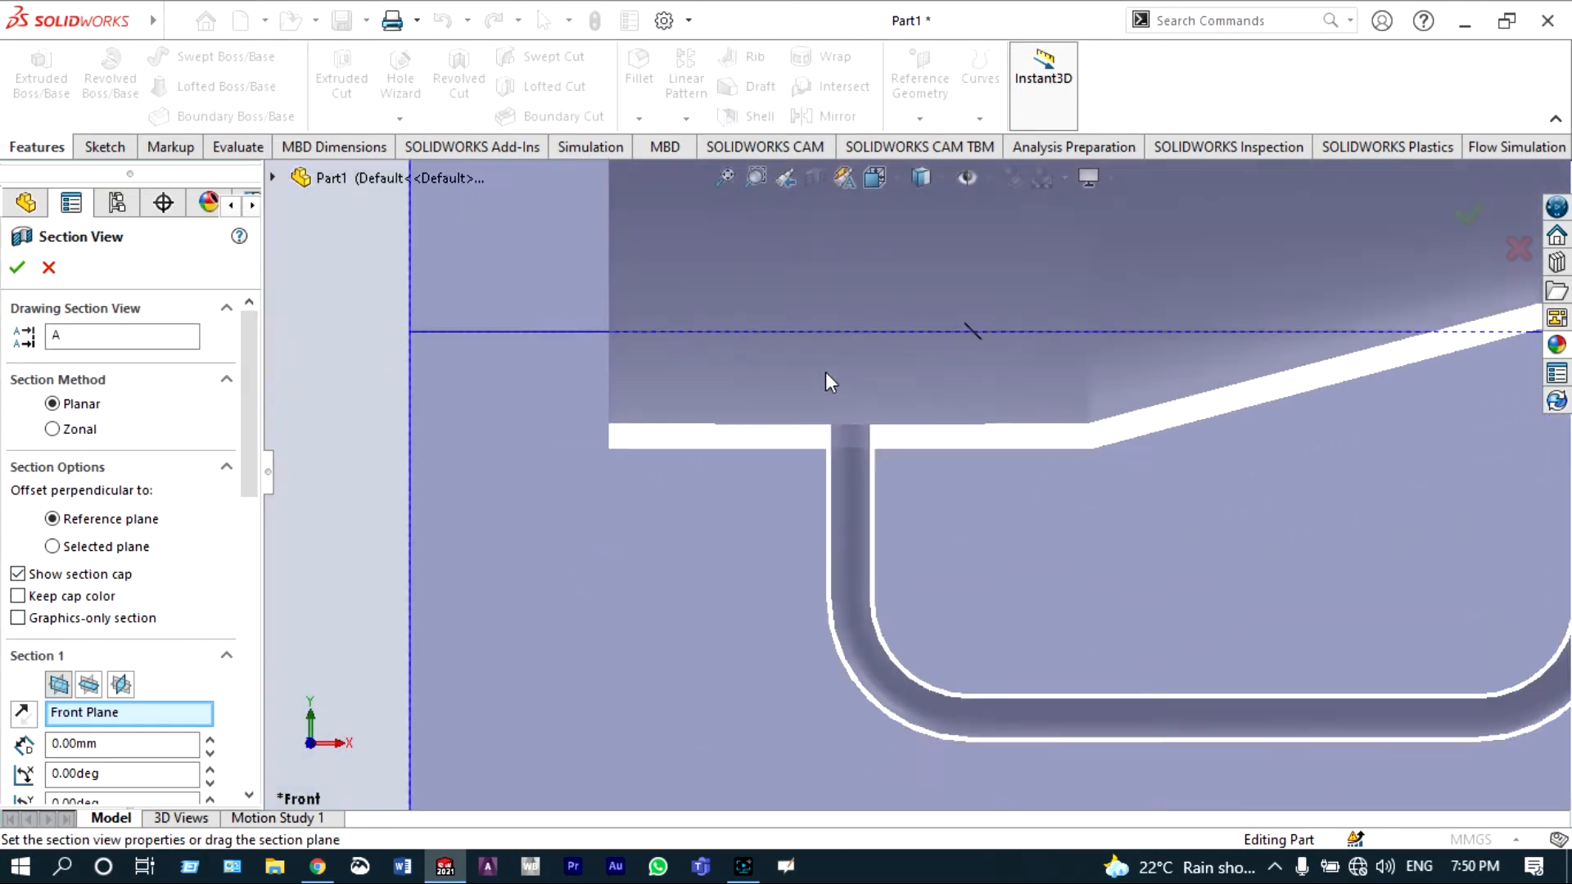
pyautogui.scroll(-4, 1146, 432)
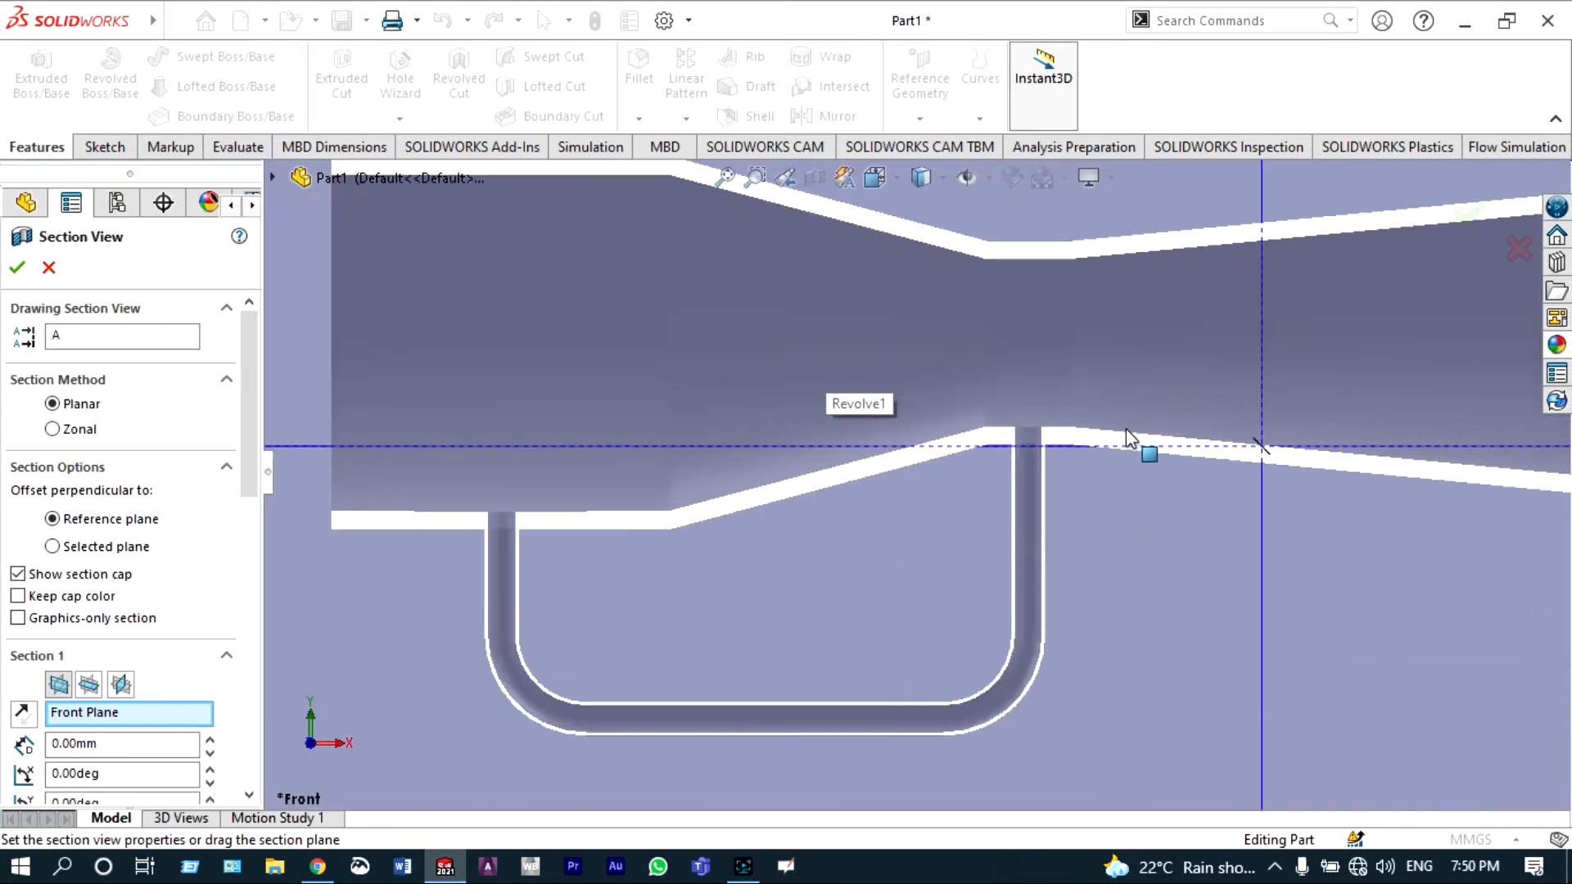
pyautogui.scroll(2, 1120, 434)
pyautogui.scroll(4, 1120, 429)
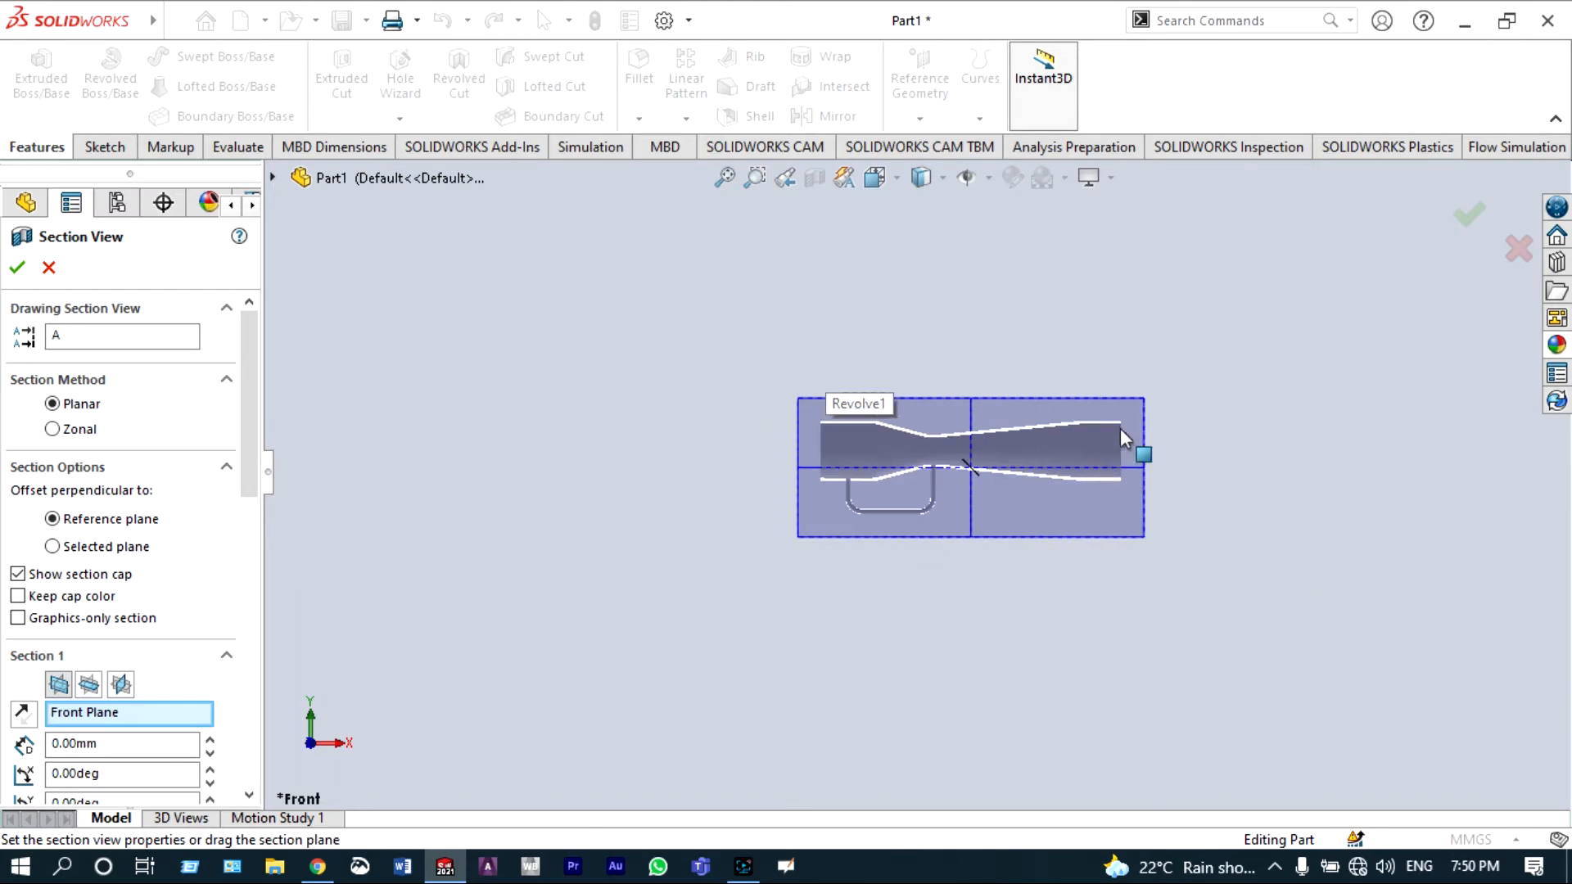
pyautogui.click(1464, 230)
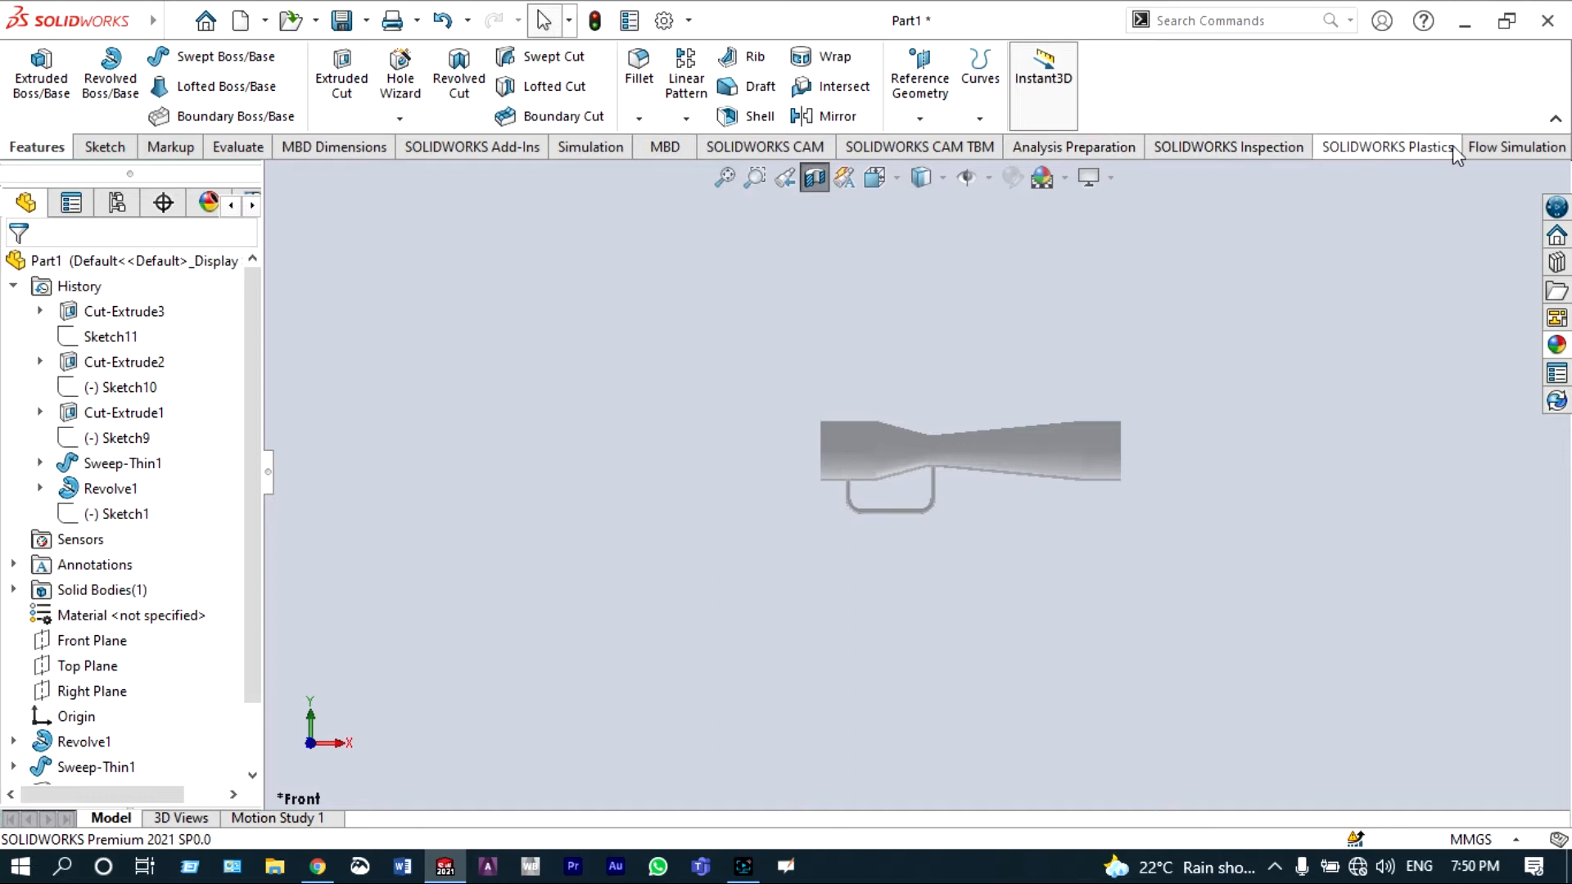
# Step: Start the Flow Simulation Create Lids tool and select the outlet end face of the venturi tube
pyautogui.click(1506, 146)
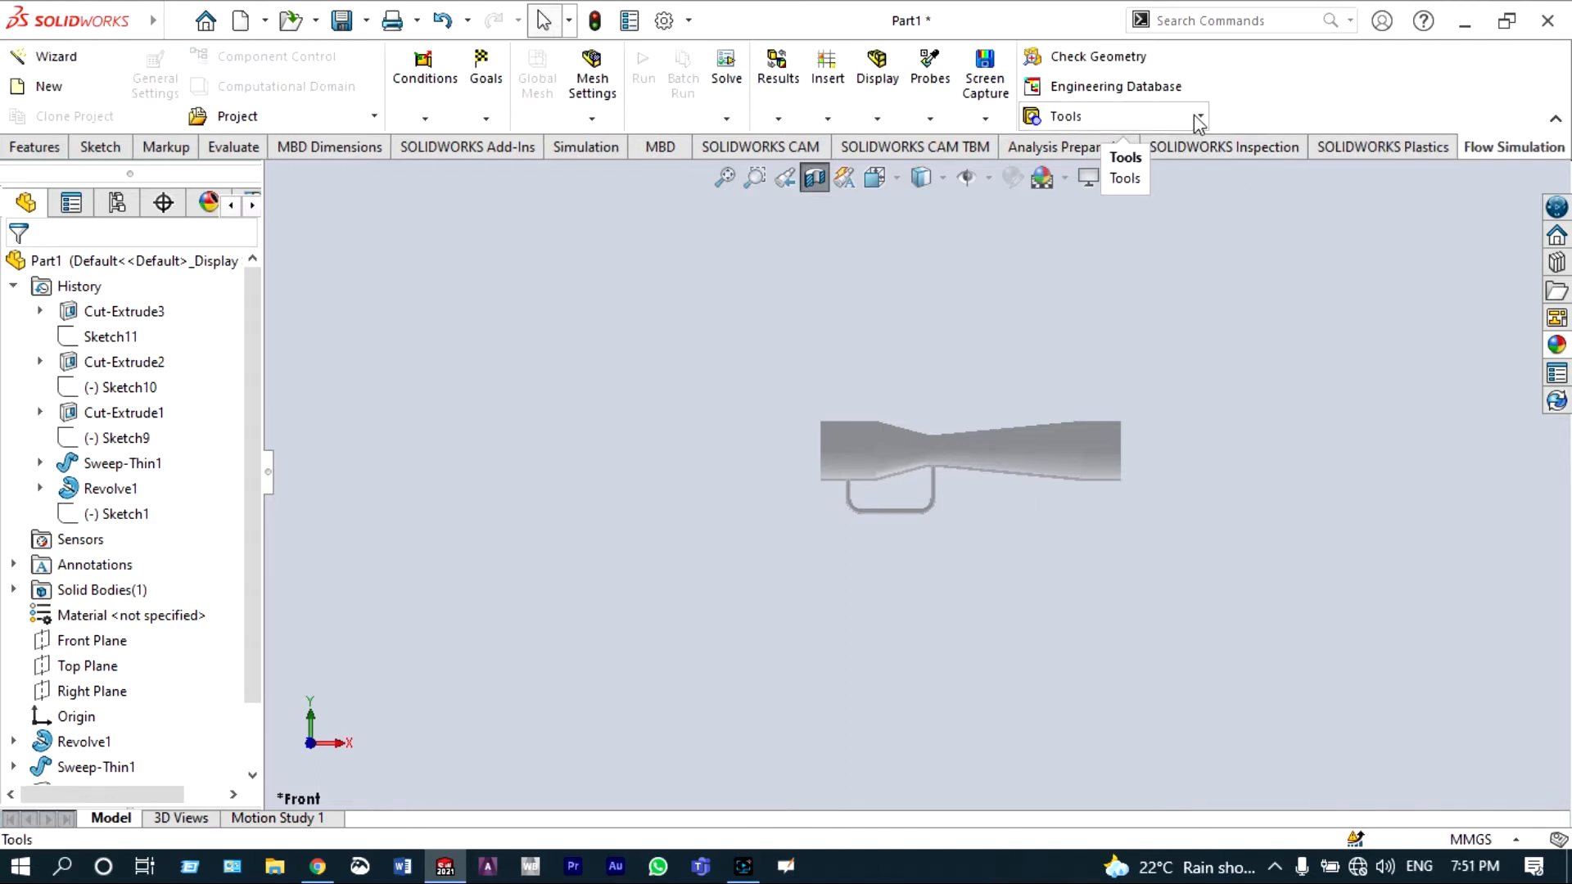
pyautogui.click(1196, 115)
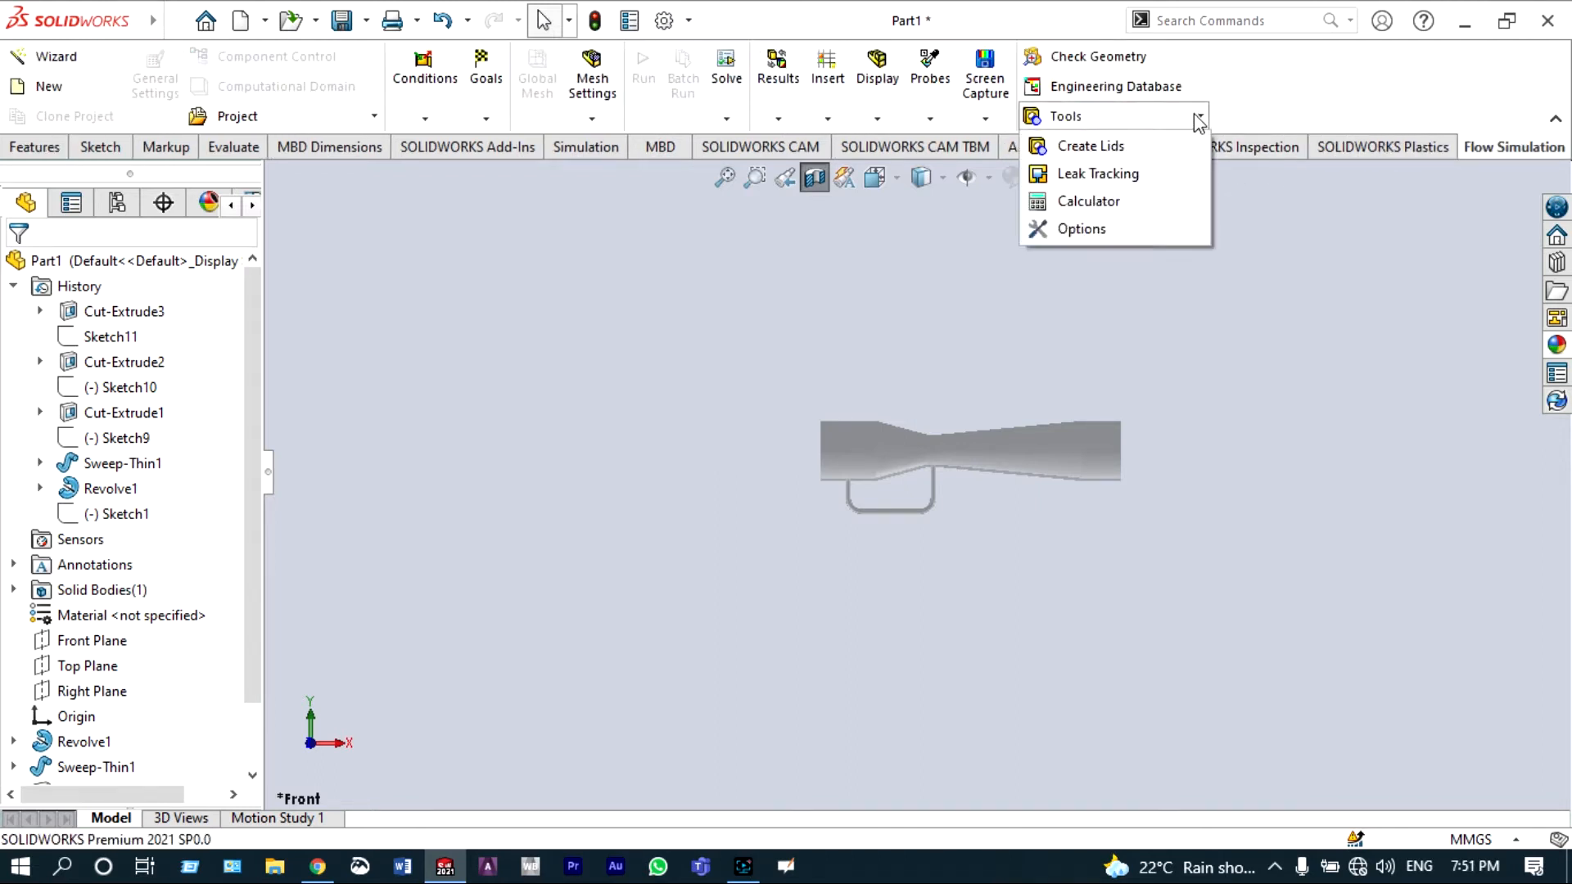
pyautogui.click(1120, 151)
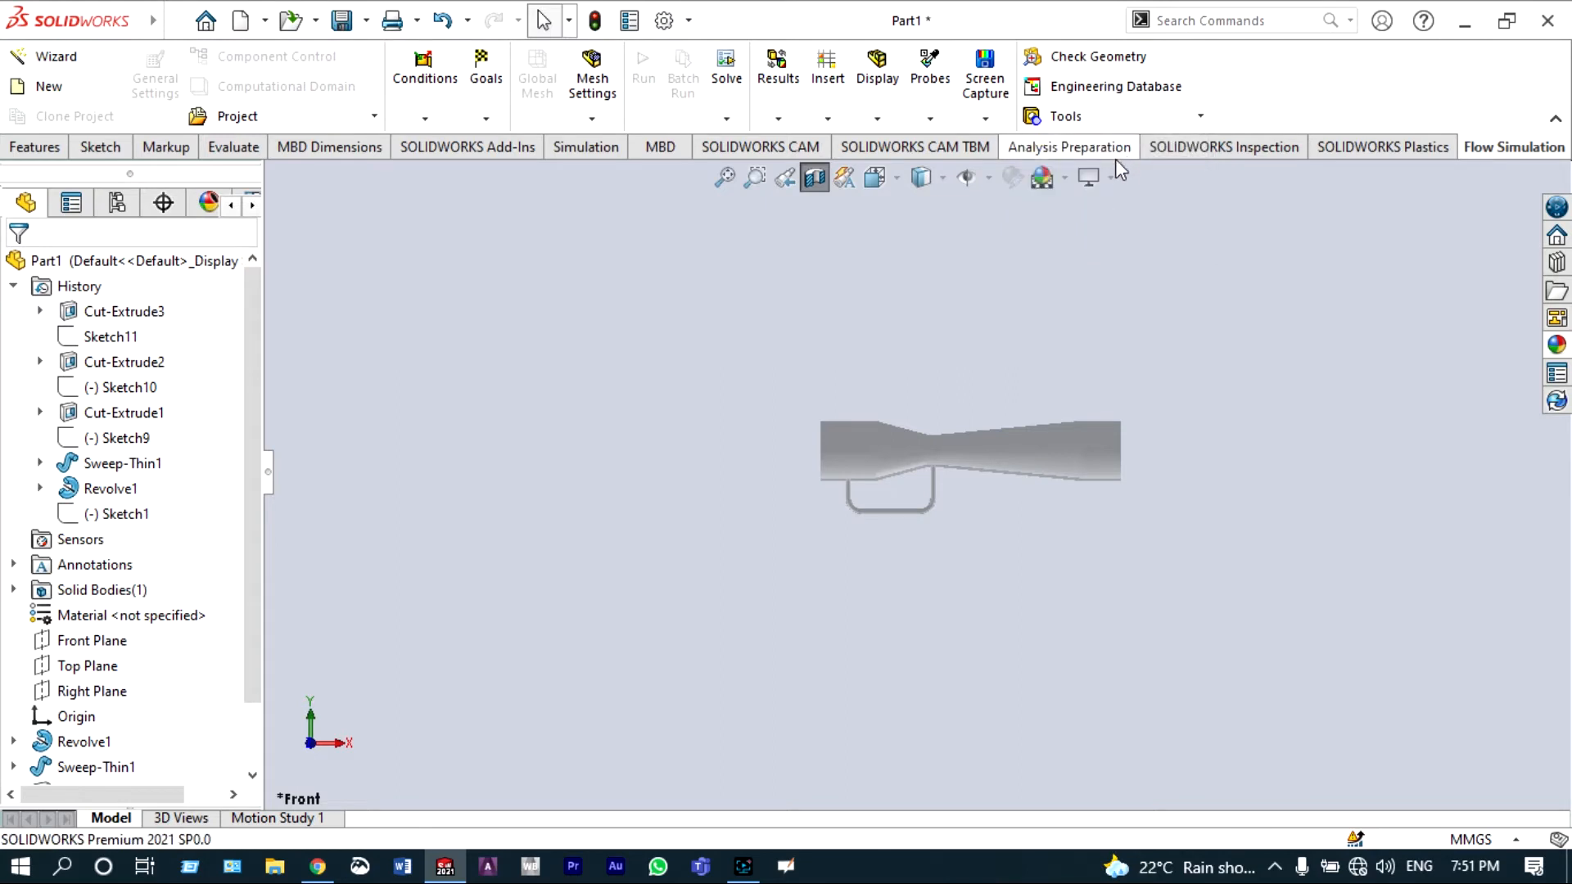
pyautogui.rightClick(1098, 331)
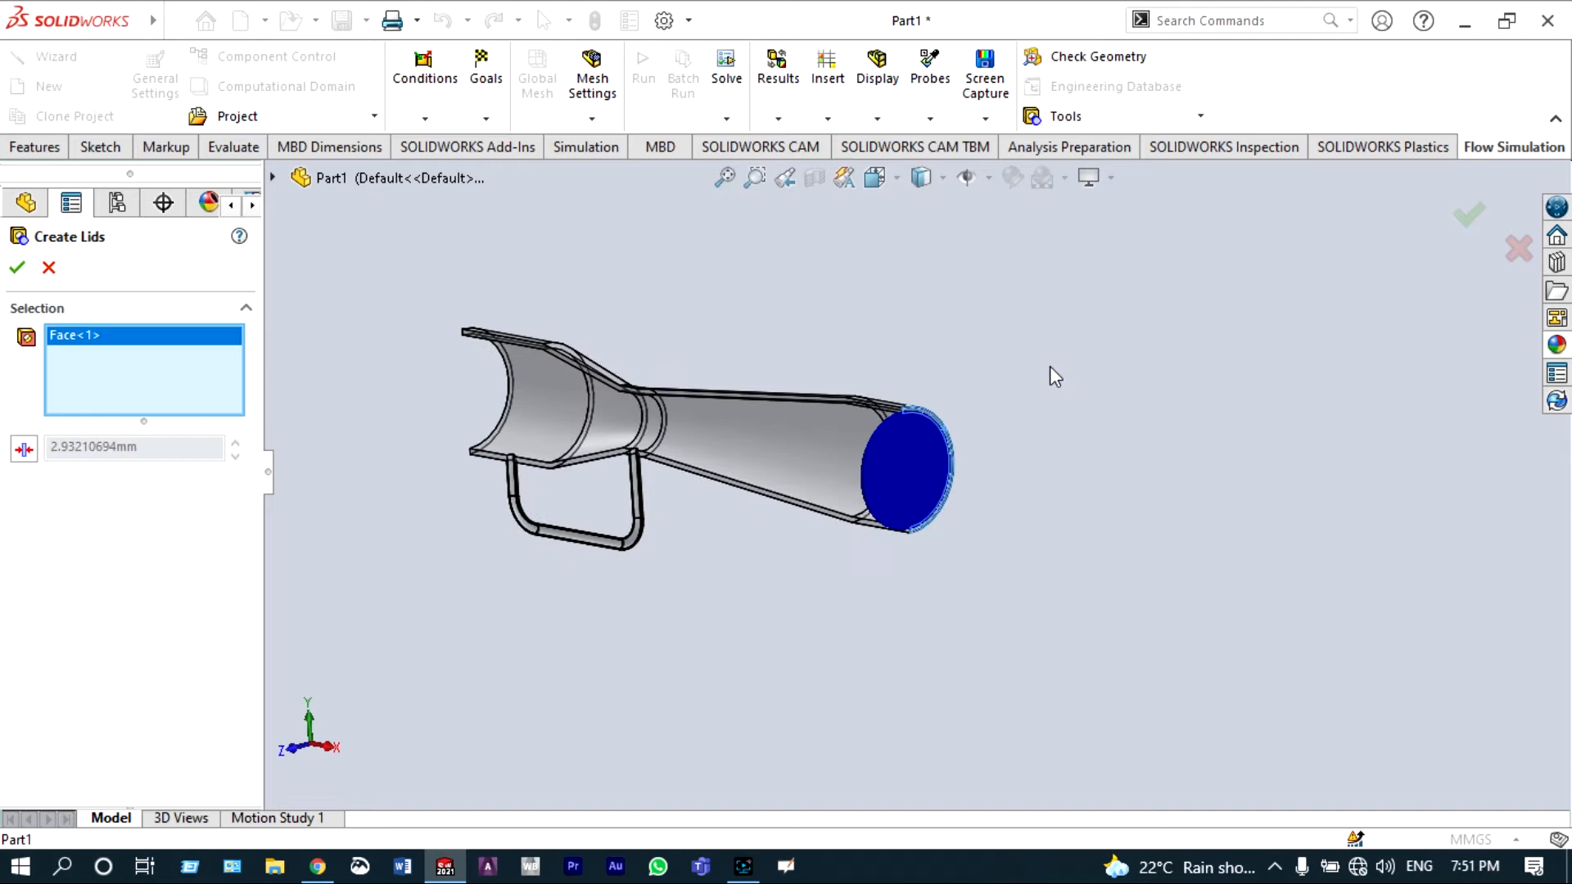
pyautogui.scroll(-3, 942, 368)
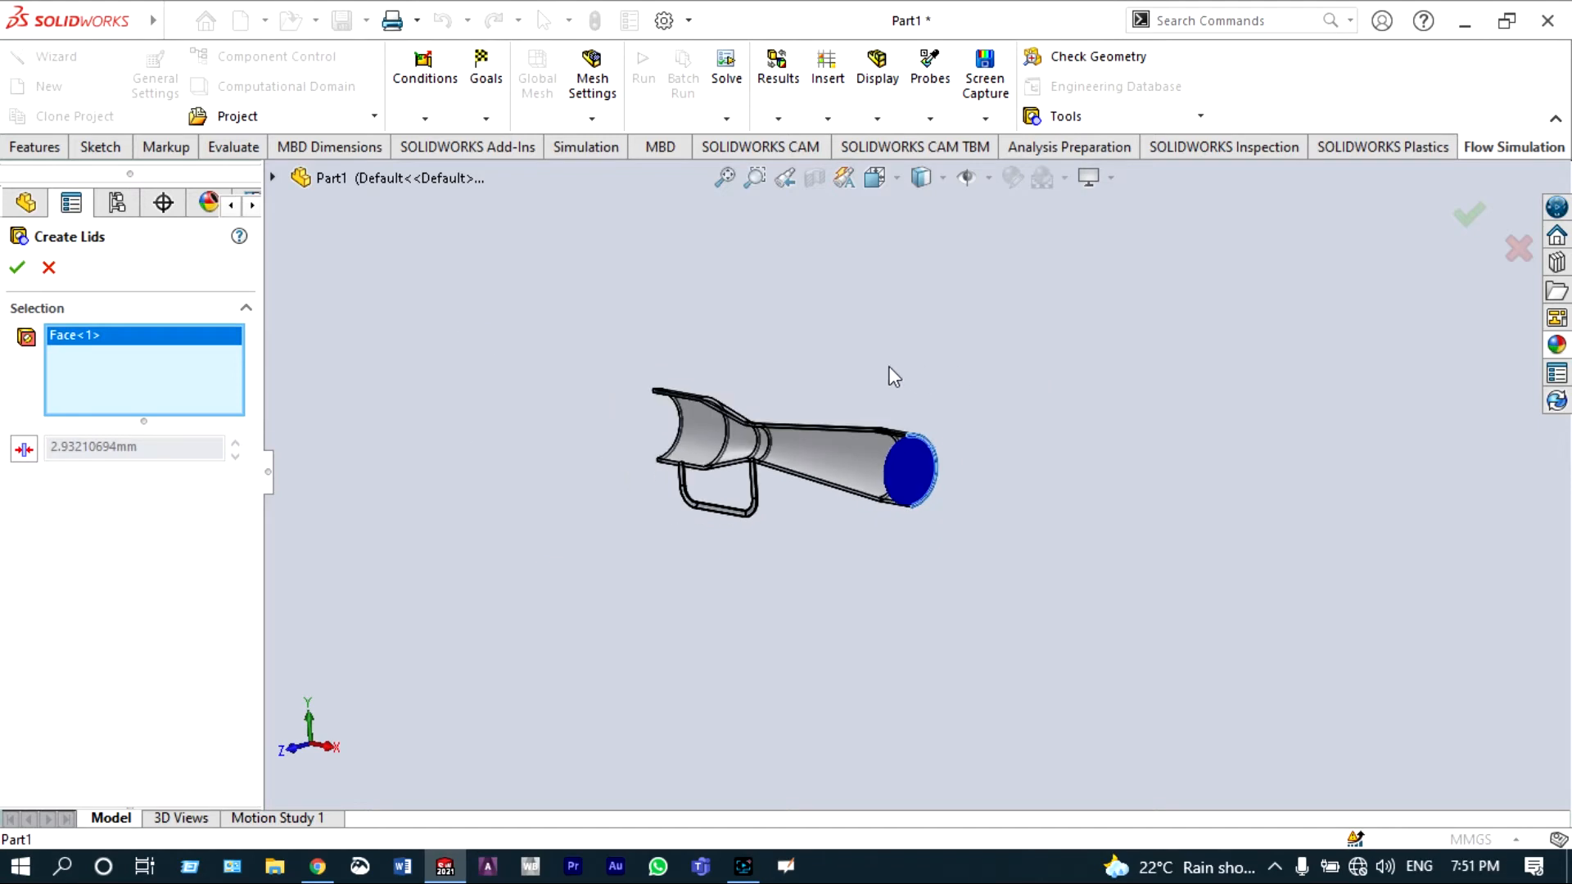
# Step: Select the inlet end face as the second lid face and confirm the lids
pyautogui.rightClick(861, 354)
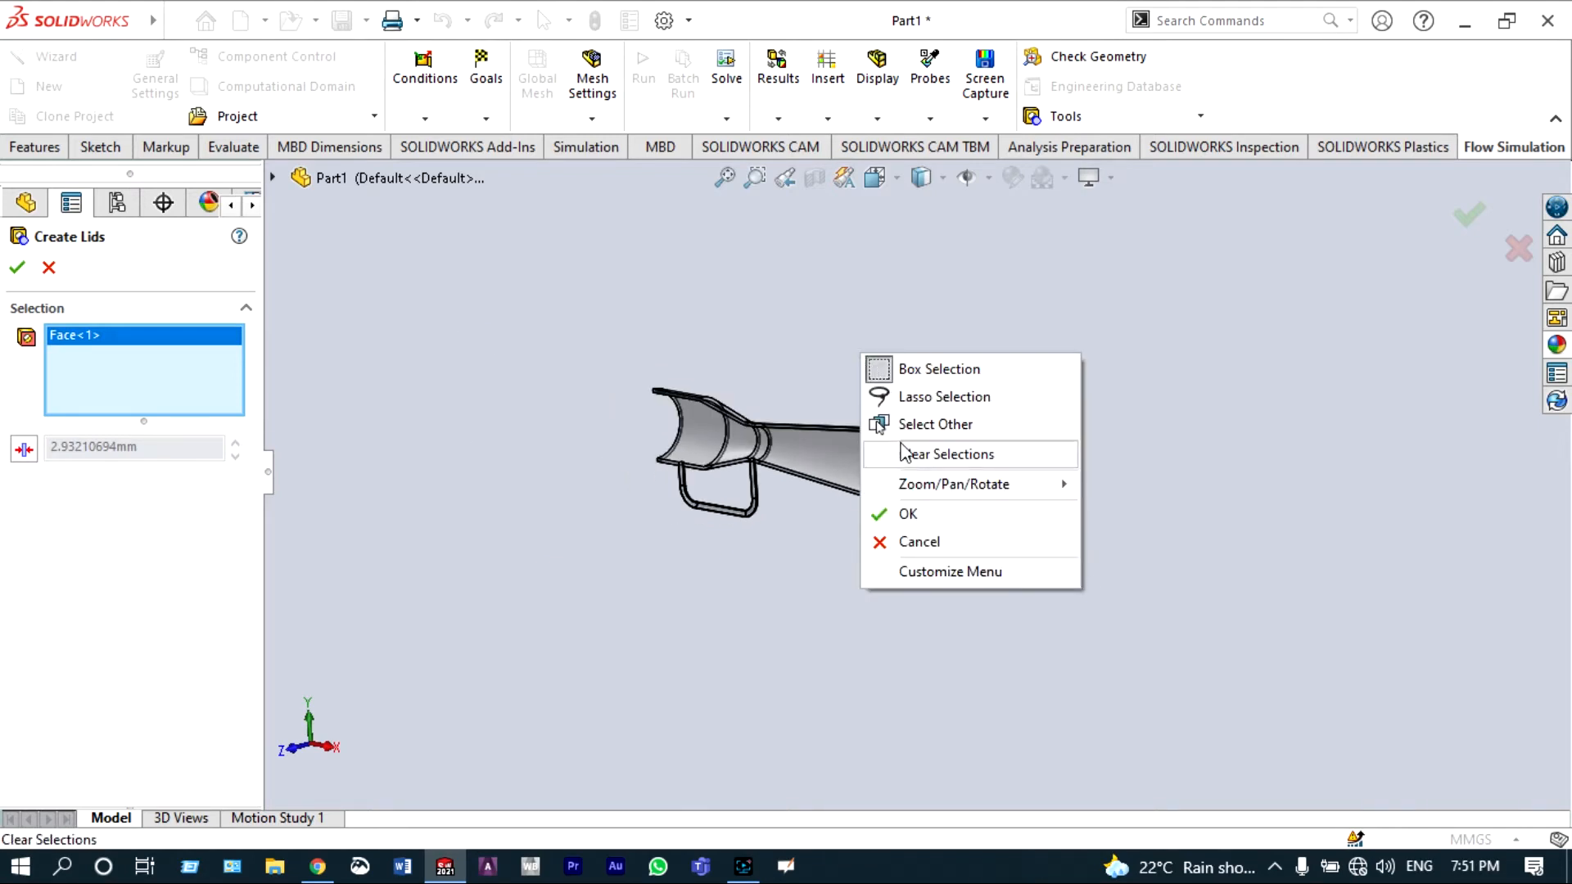
pyautogui.moveTo(933, 483)
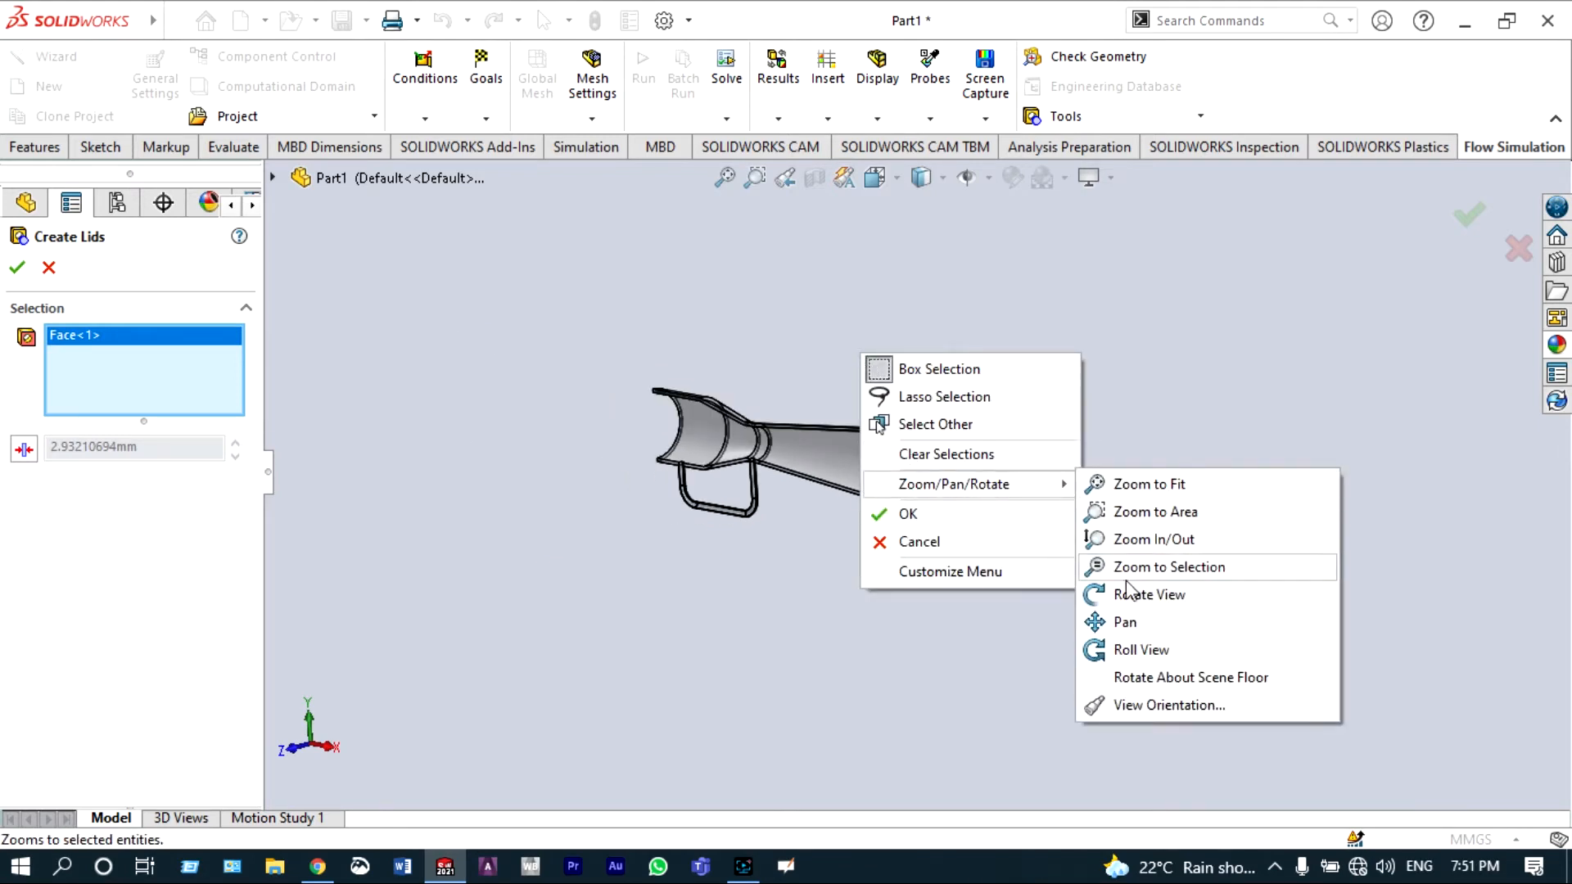
pyautogui.click(1126, 595)
pyautogui.moveTo(1064, 424); pyautogui.dragTo(681, 477)
pyautogui.scroll(-3, 646, 409)
pyautogui.rightClick(608, 315)
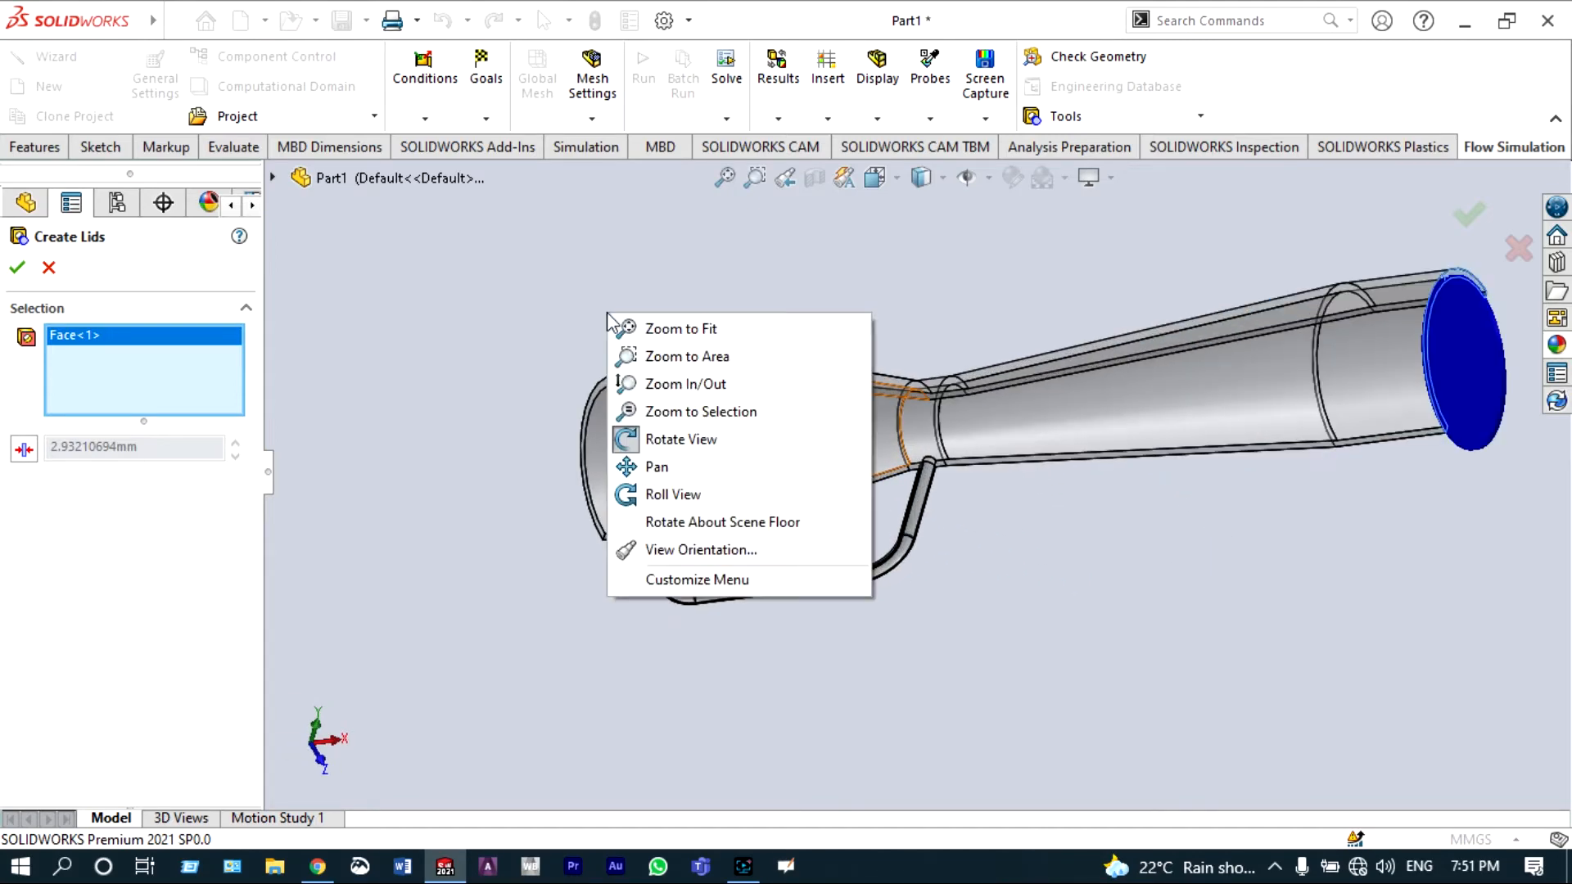
pyautogui.click(670, 444)
pyautogui.scroll(-5, 632, 400)
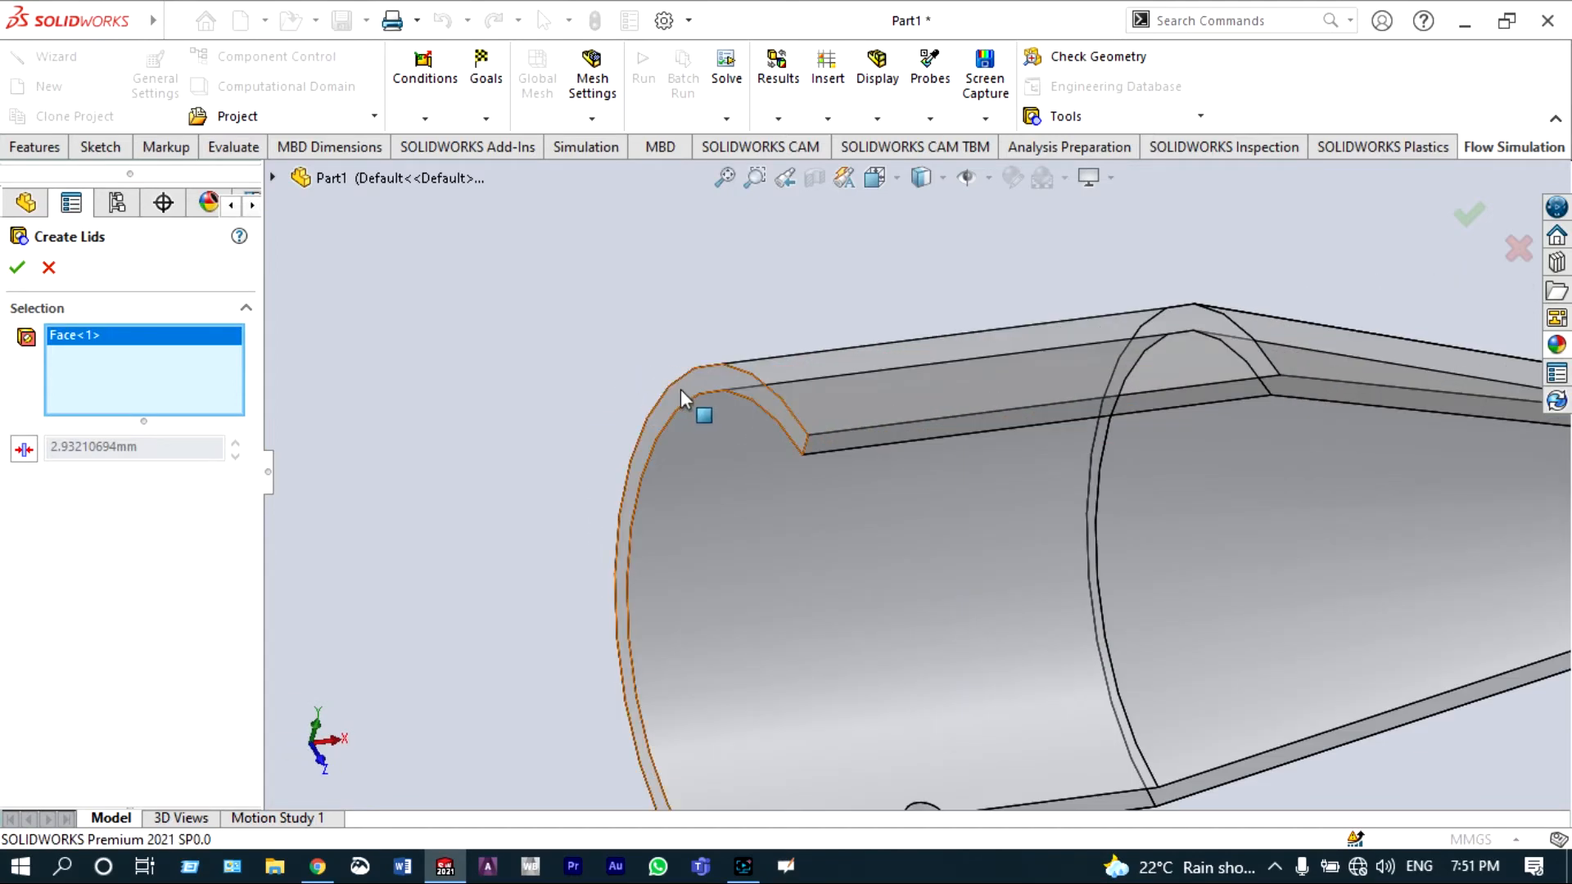
pyautogui.click(684, 388)
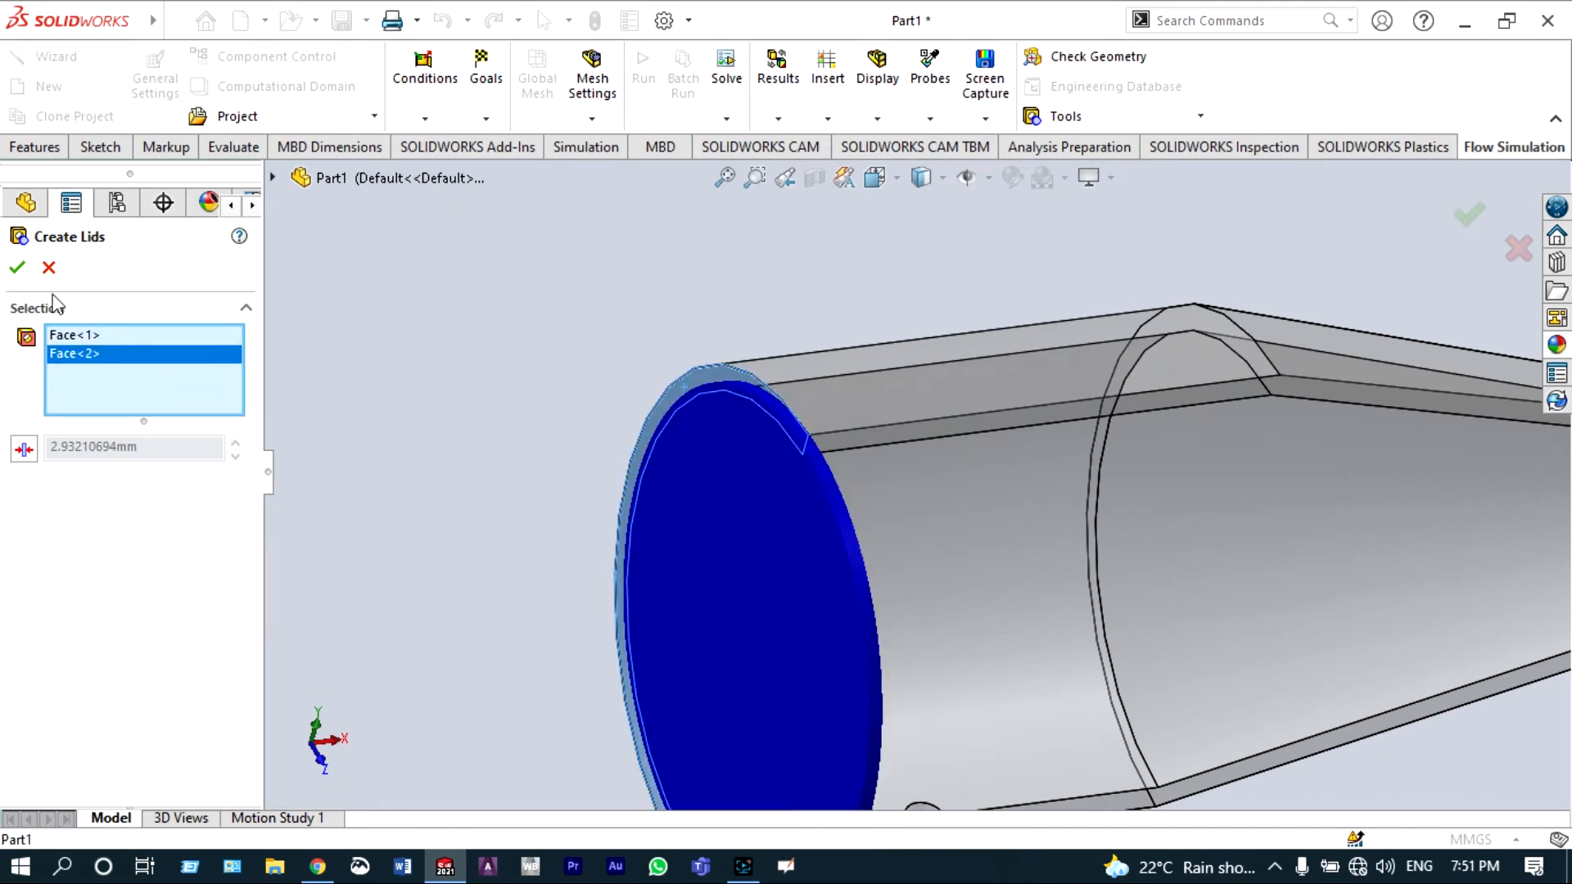
pyautogui.click(17, 269)
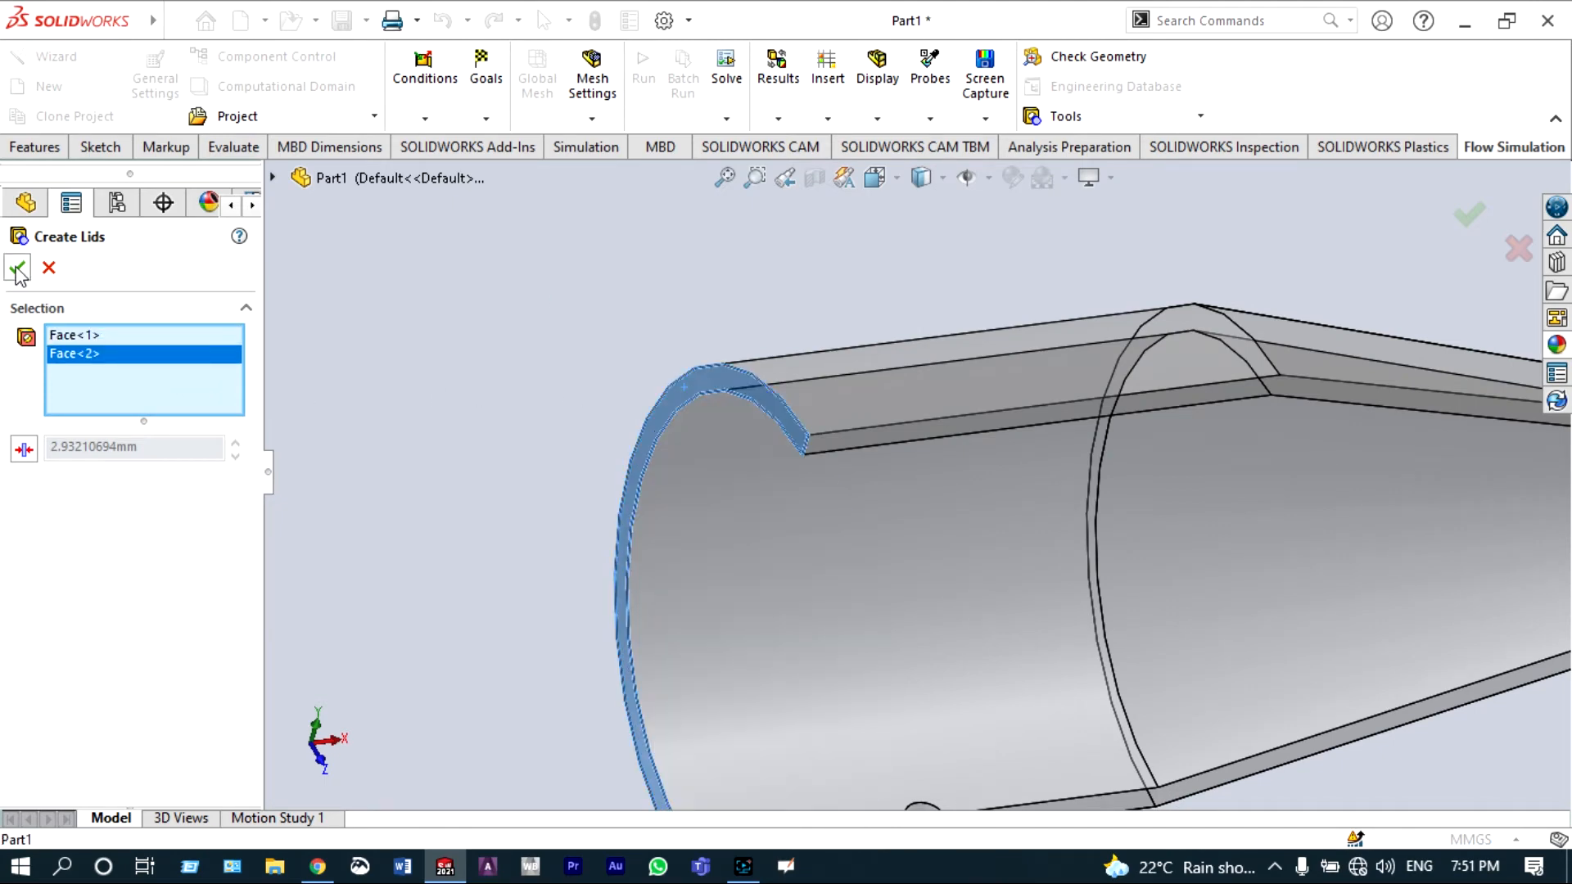
pyautogui.click(17, 268)
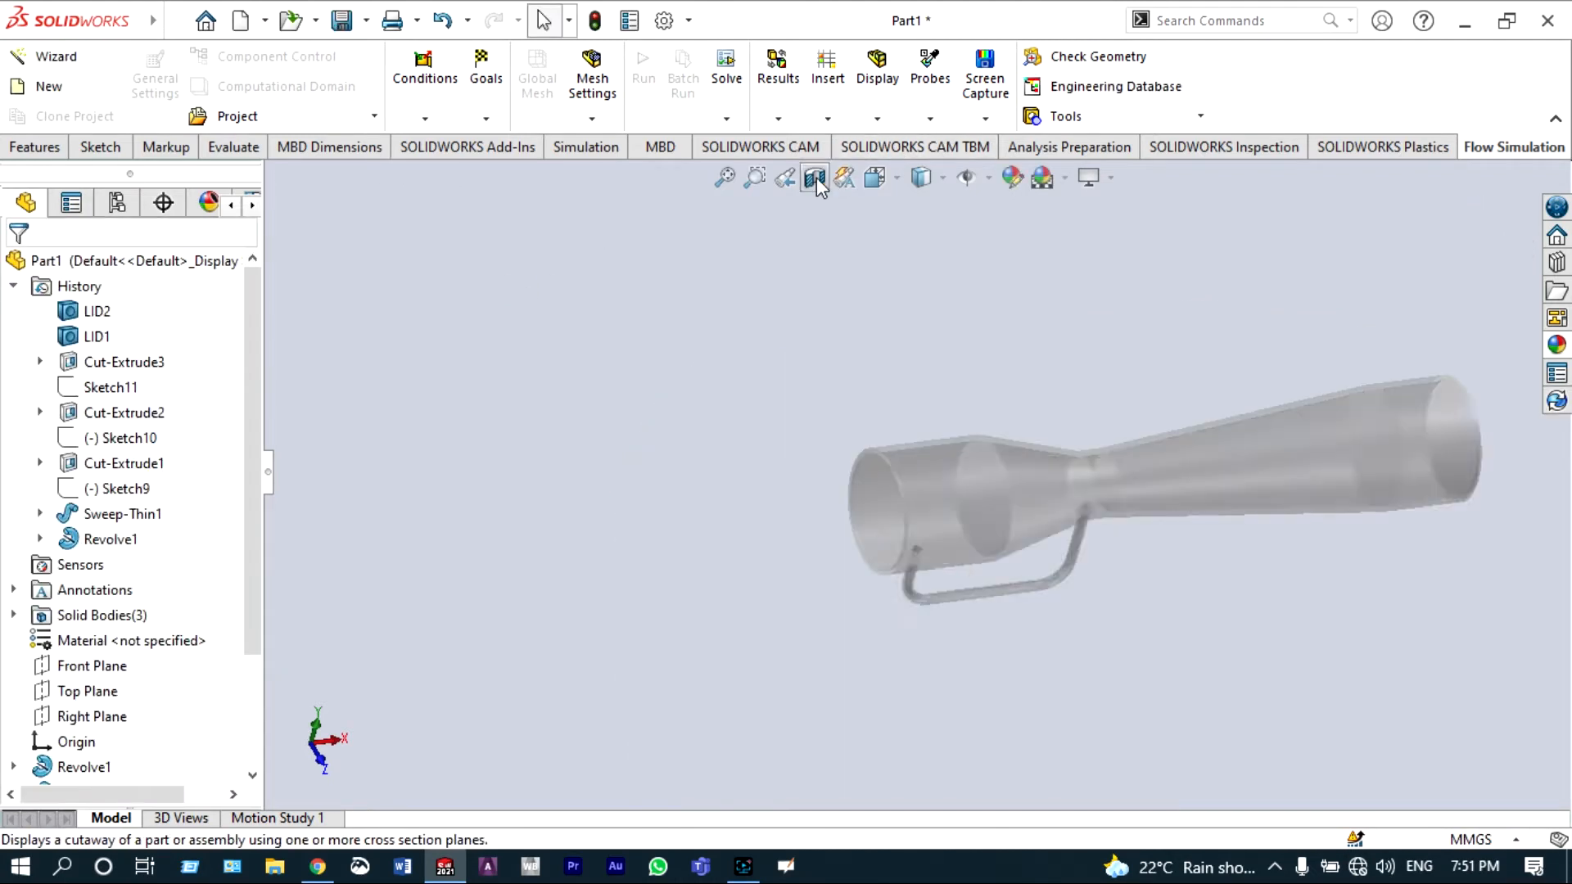
# Step: Save the part as venturimeter
pyautogui.scroll(3, 1108, 351)
pyautogui.scroll(-3, 1174, 483)
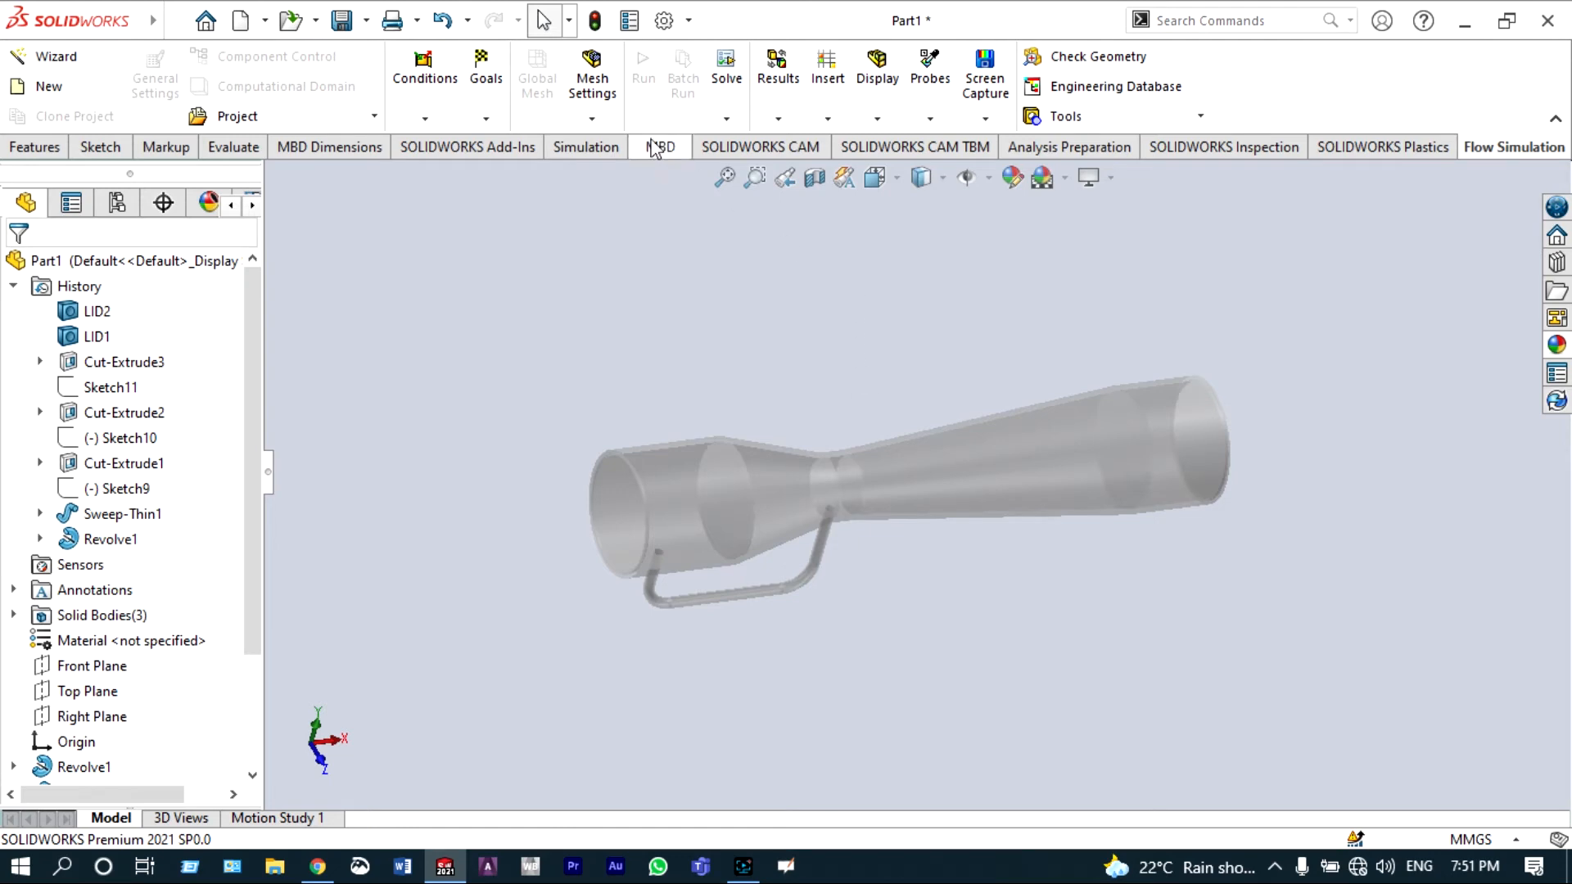
pyautogui.click(368, 21)
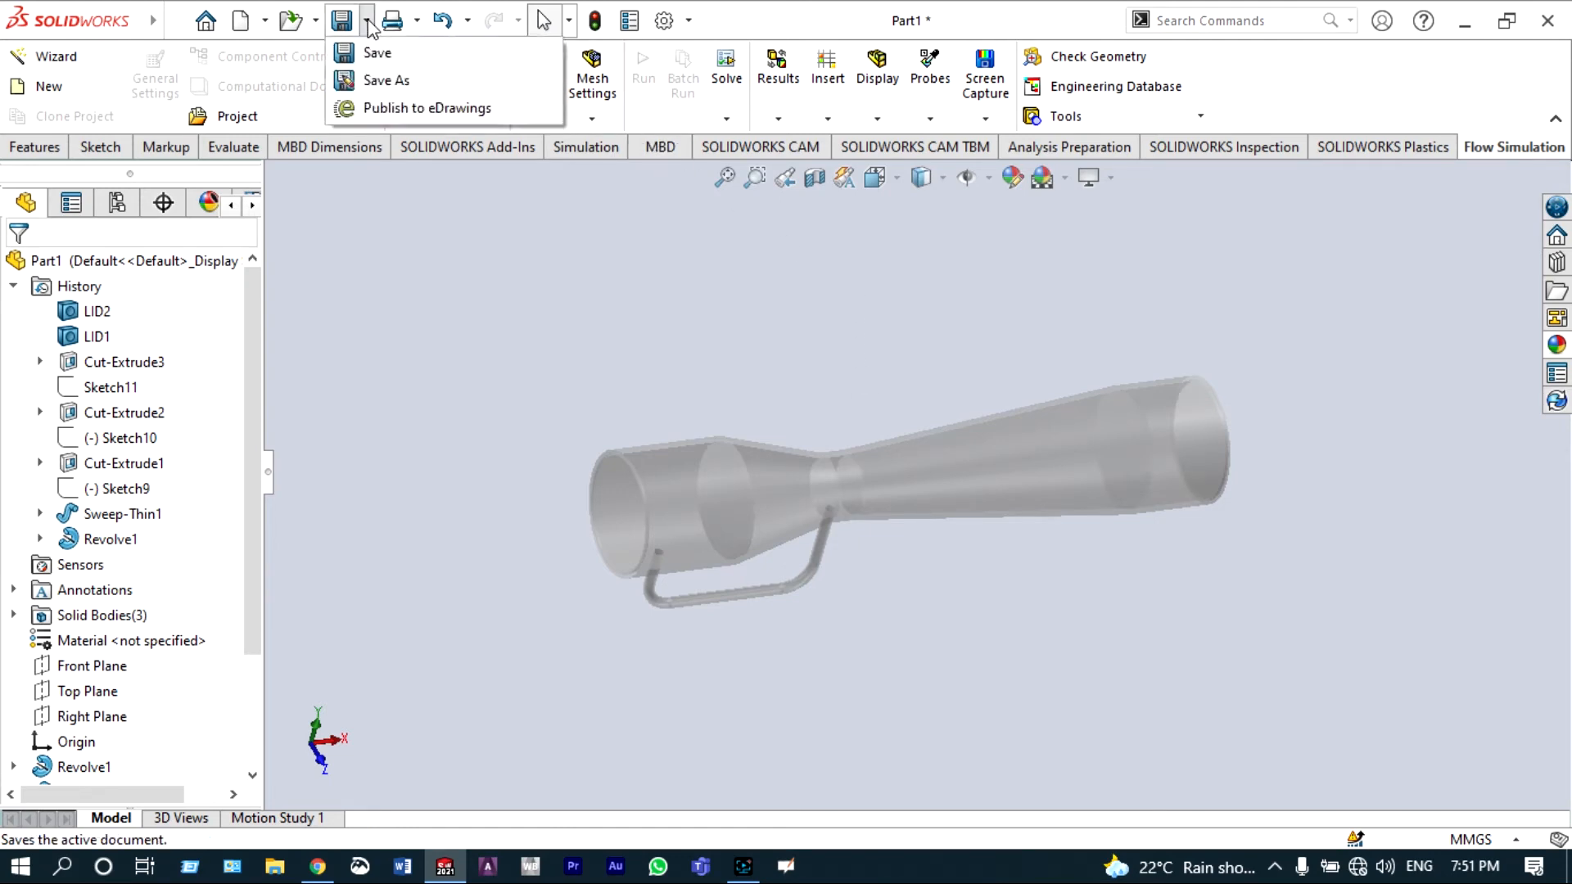
pyautogui.click(385, 79)
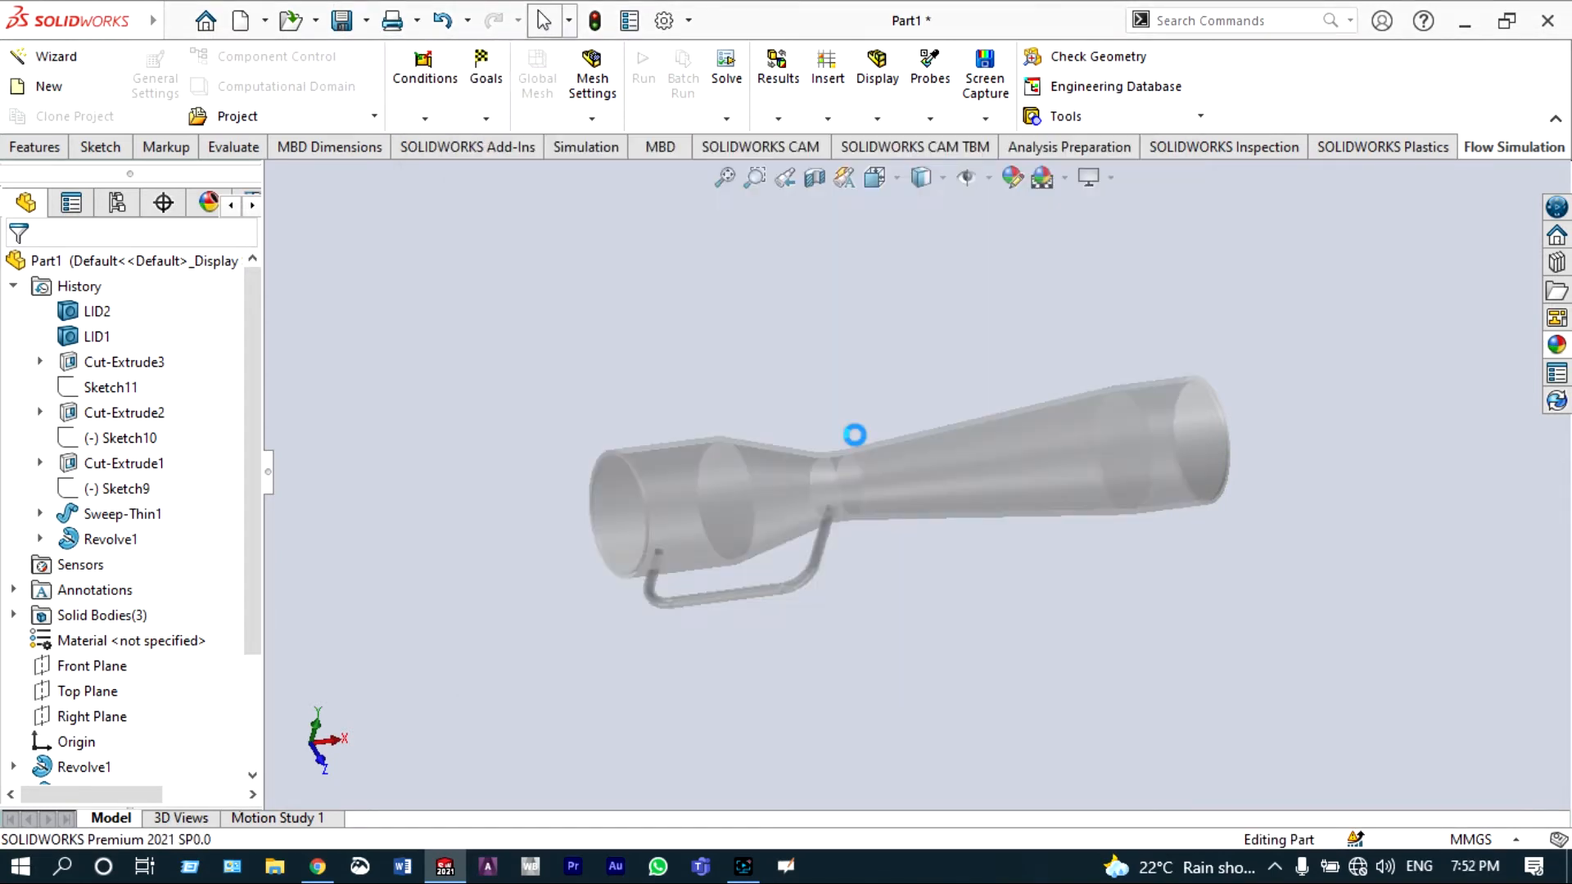
pyautogui.hotkey('ctrl', '1')
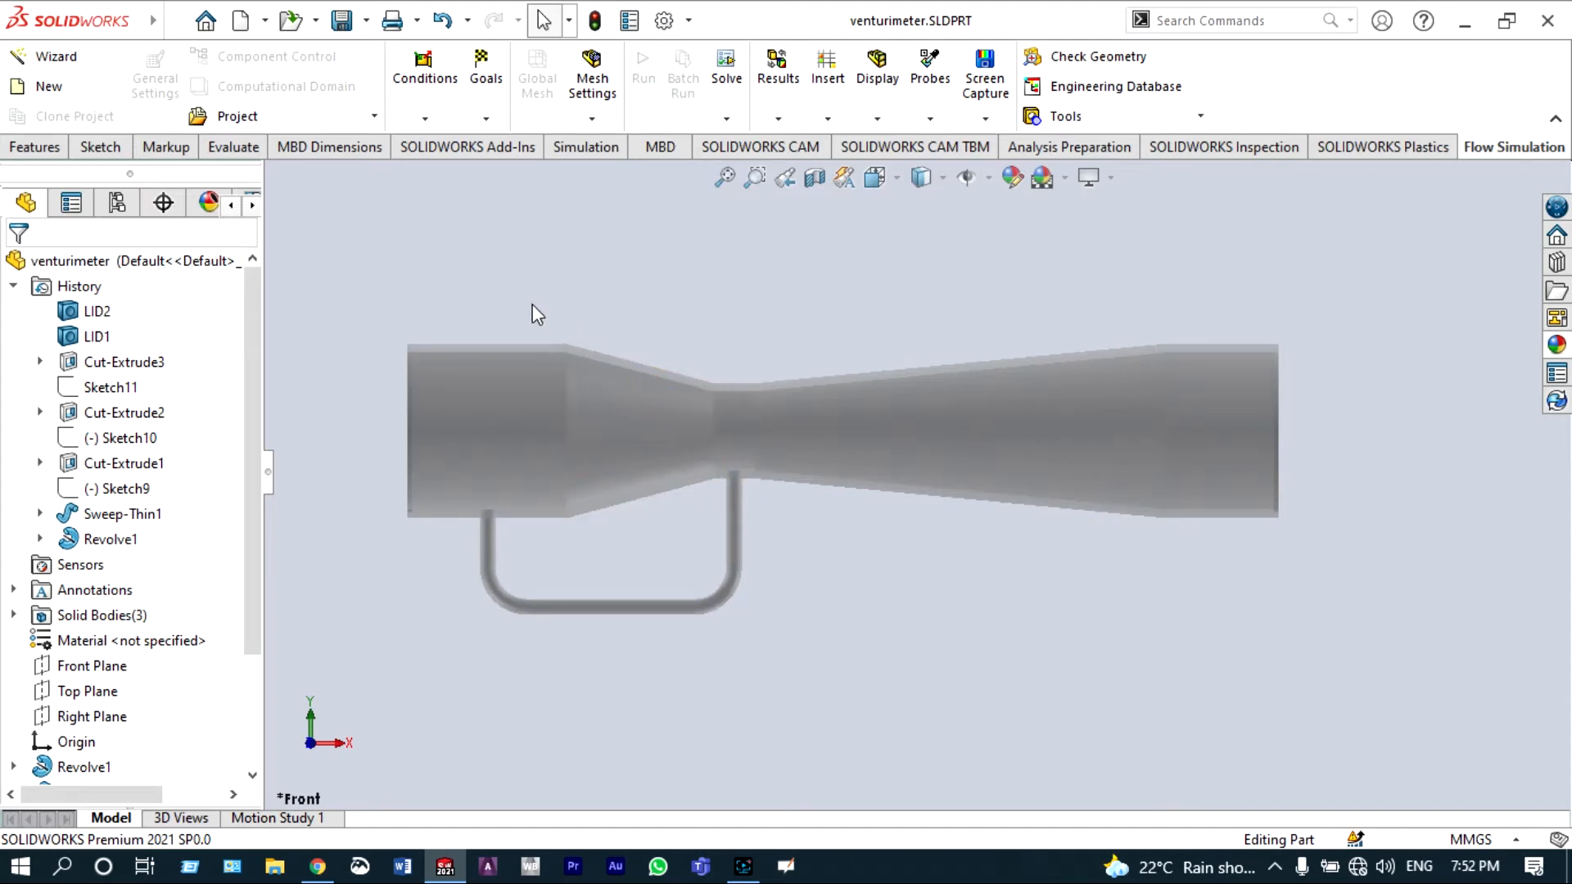
# Step: Start the Flow Simulation wizard with the default project name and choose SI units with pressure in bar and temperature in °C
pyautogui.click(46, 57)
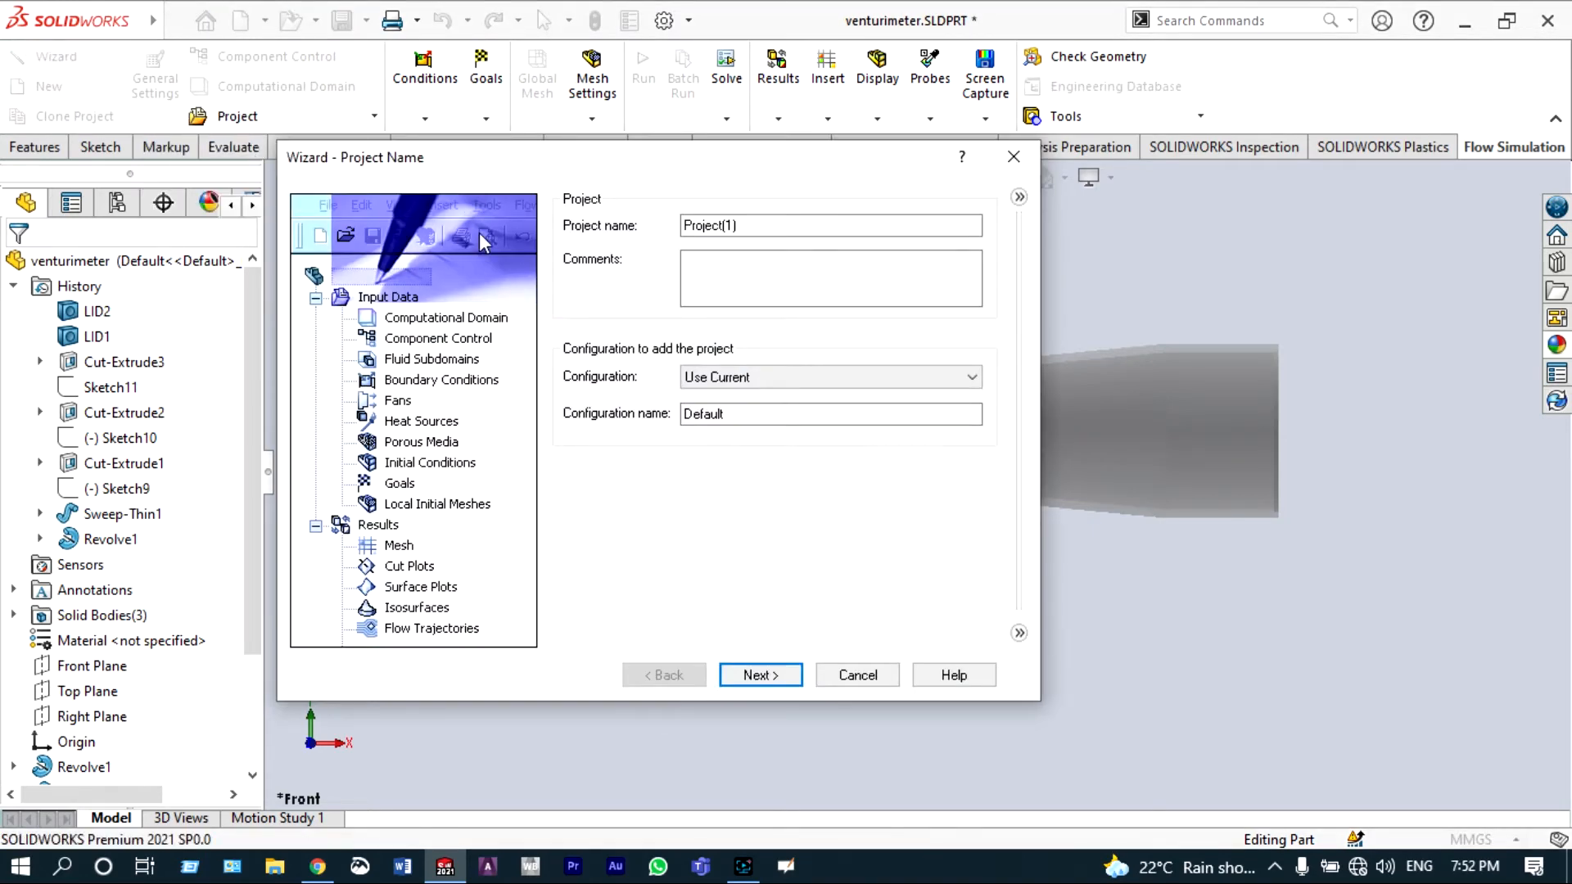
pyautogui.click(772, 675)
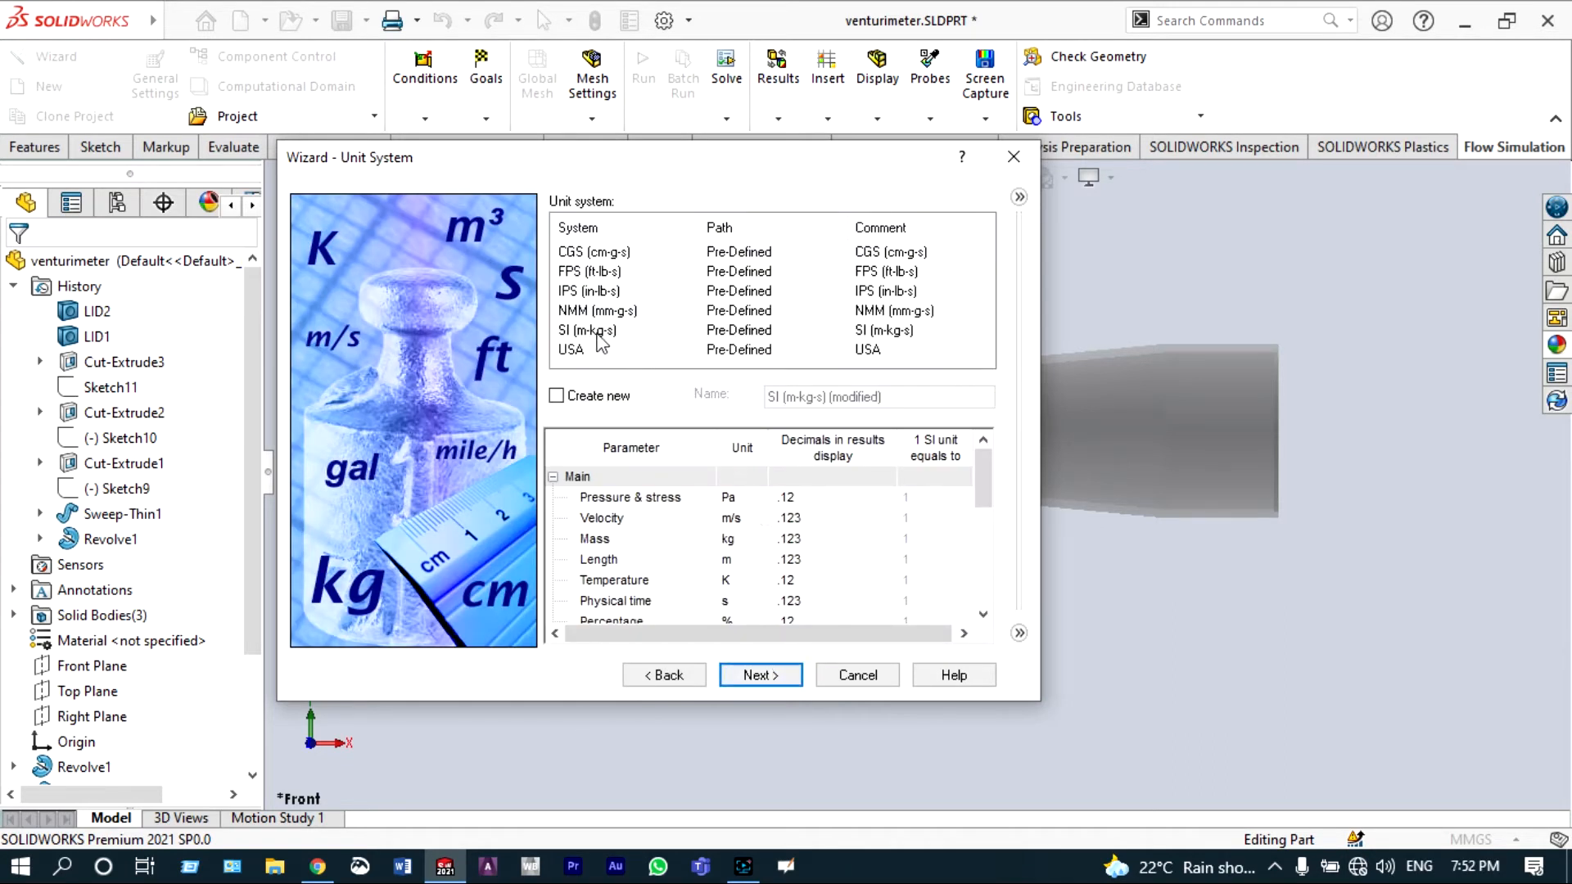
pyautogui.click(598, 332)
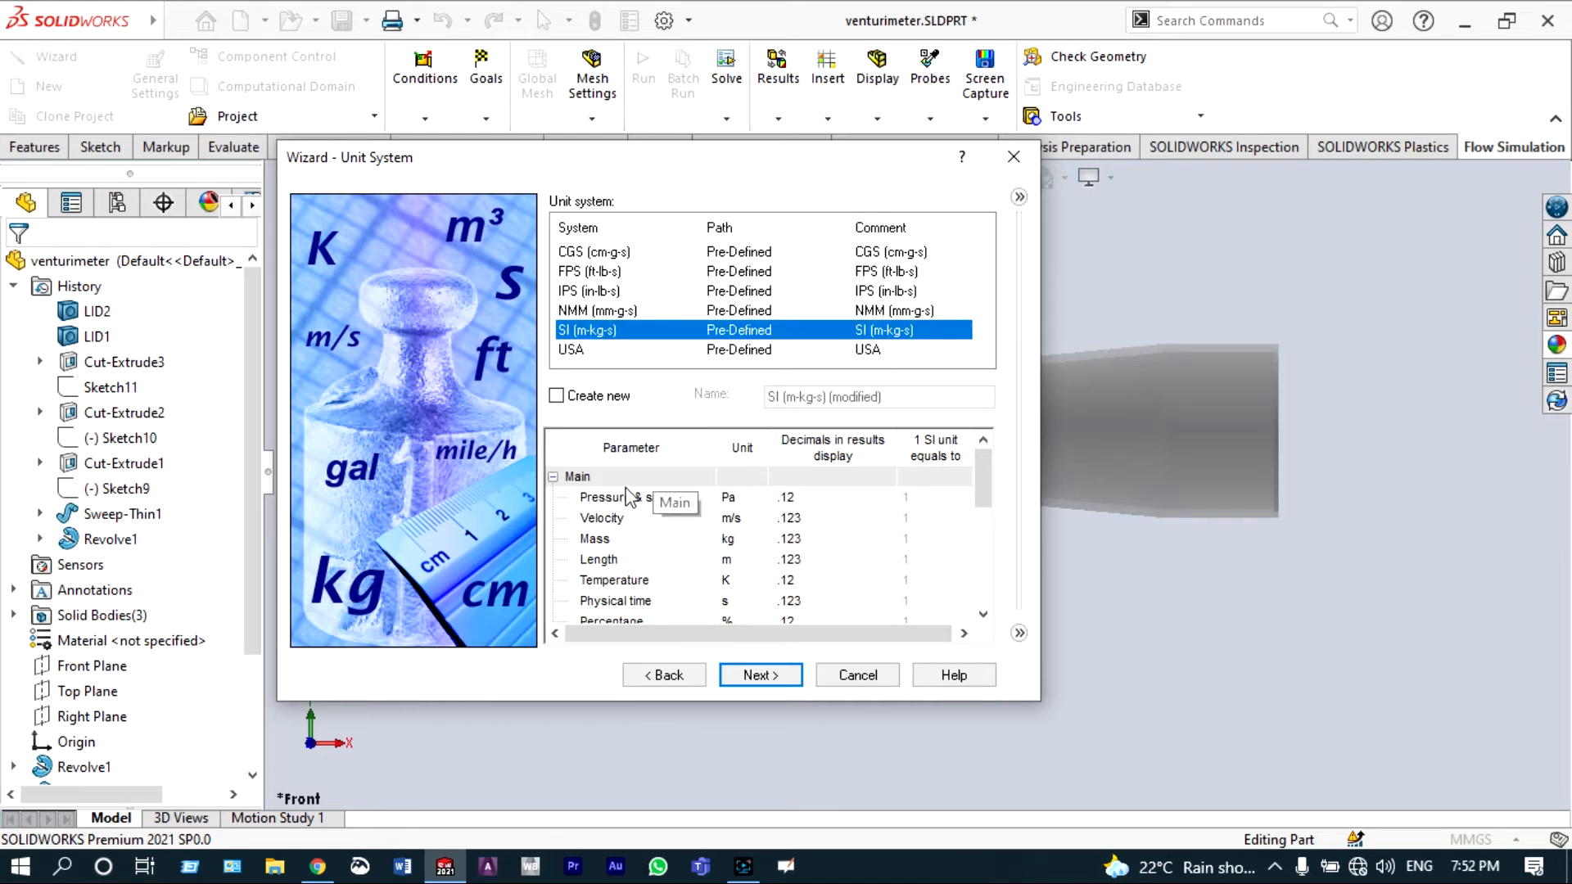
pyautogui.click(734, 501)
pyautogui.click(759, 497)
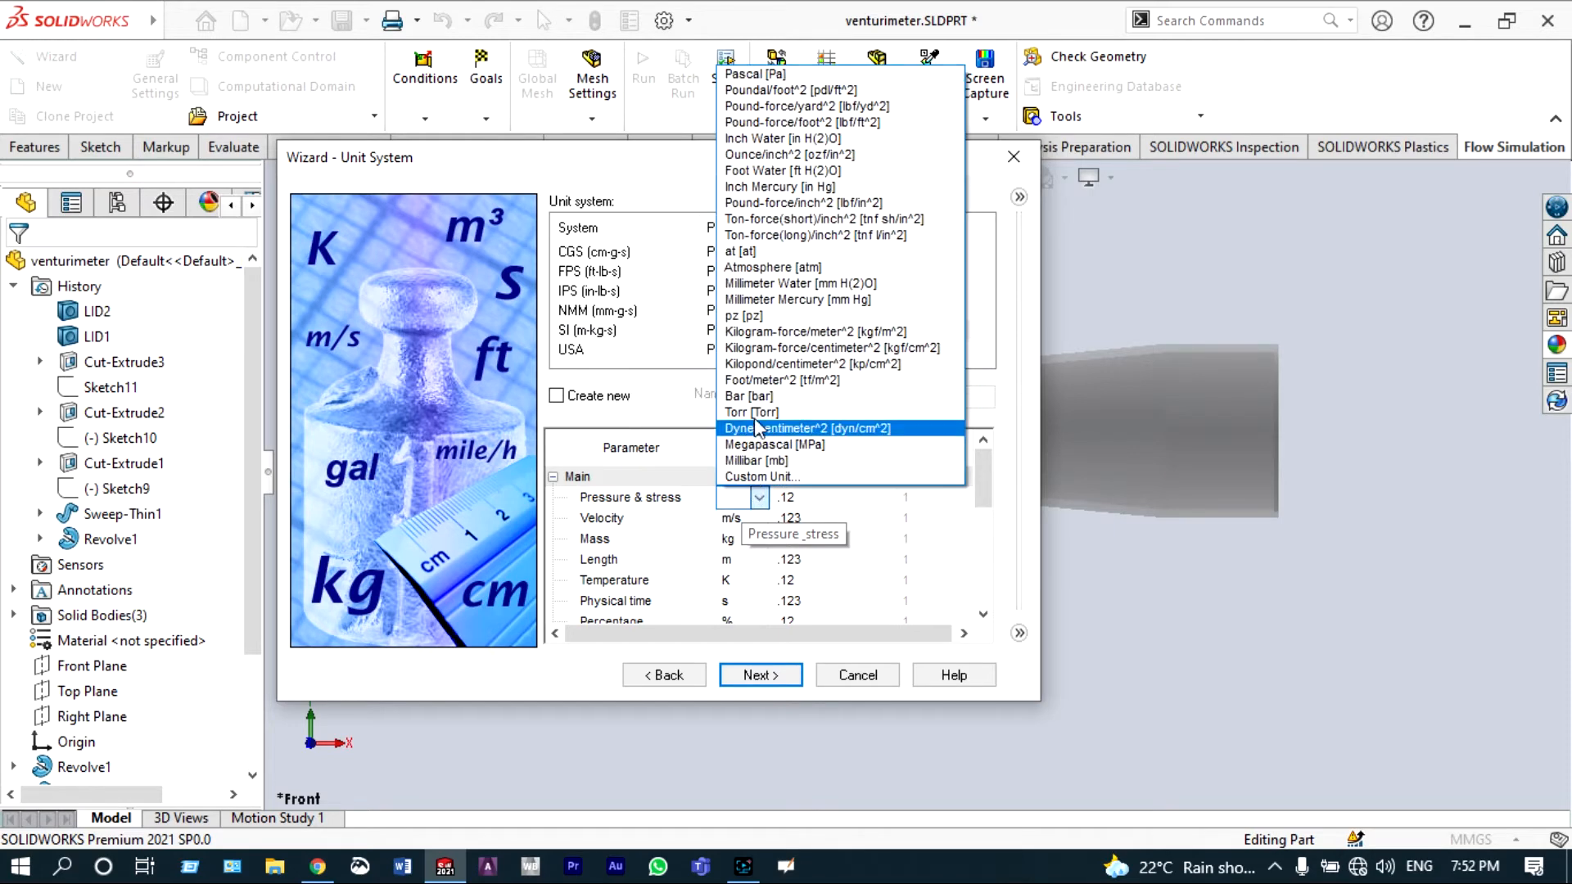
pyautogui.click(747, 396)
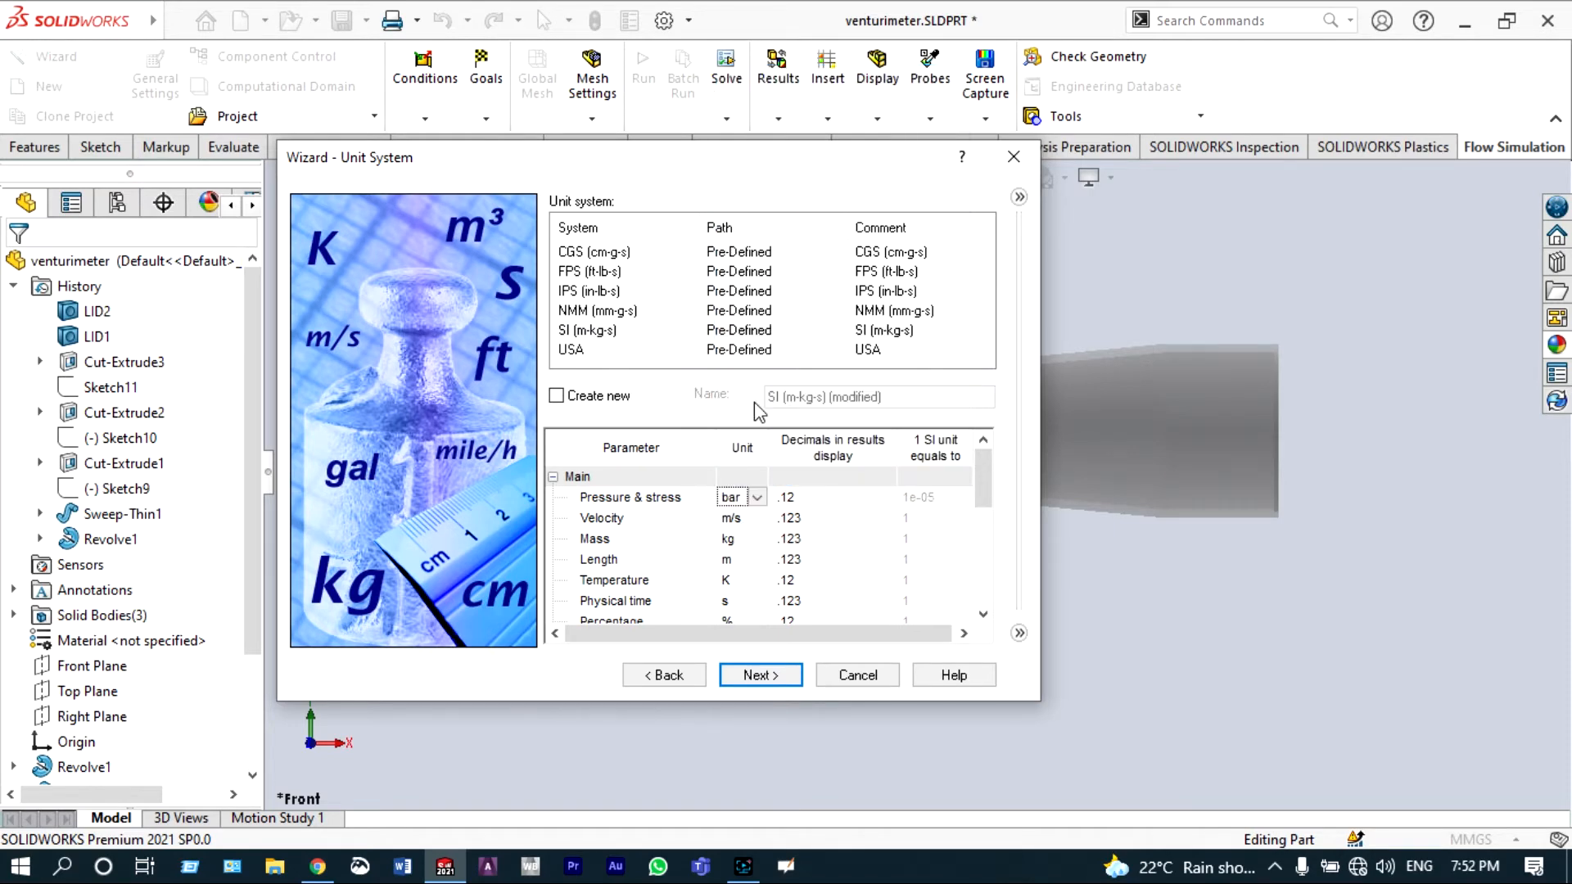
pyautogui.click(737, 581)
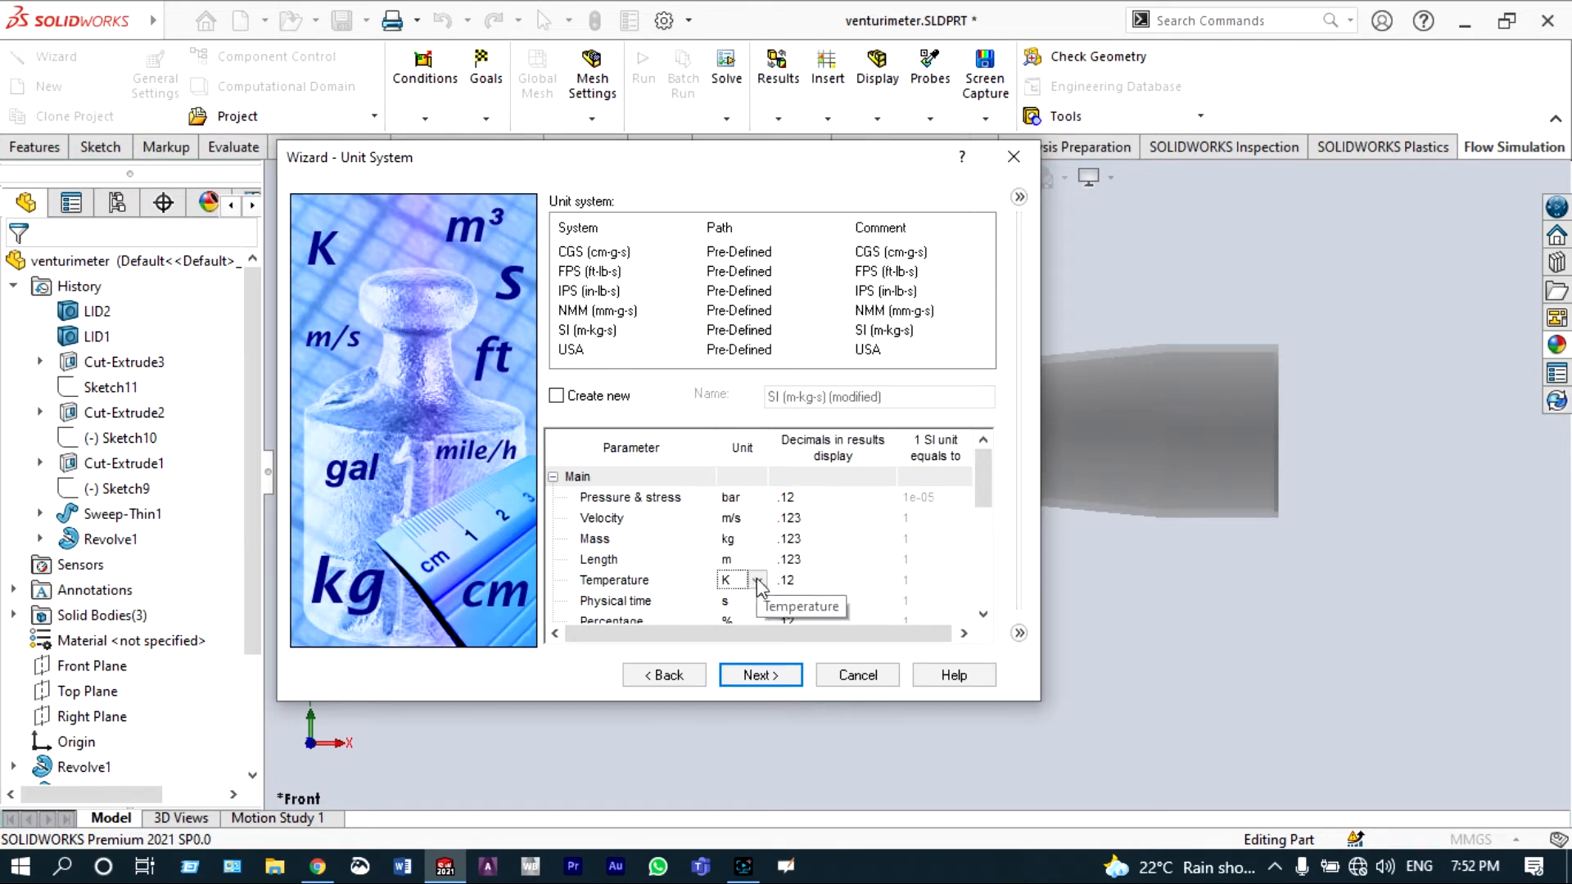
pyautogui.click(757, 580)
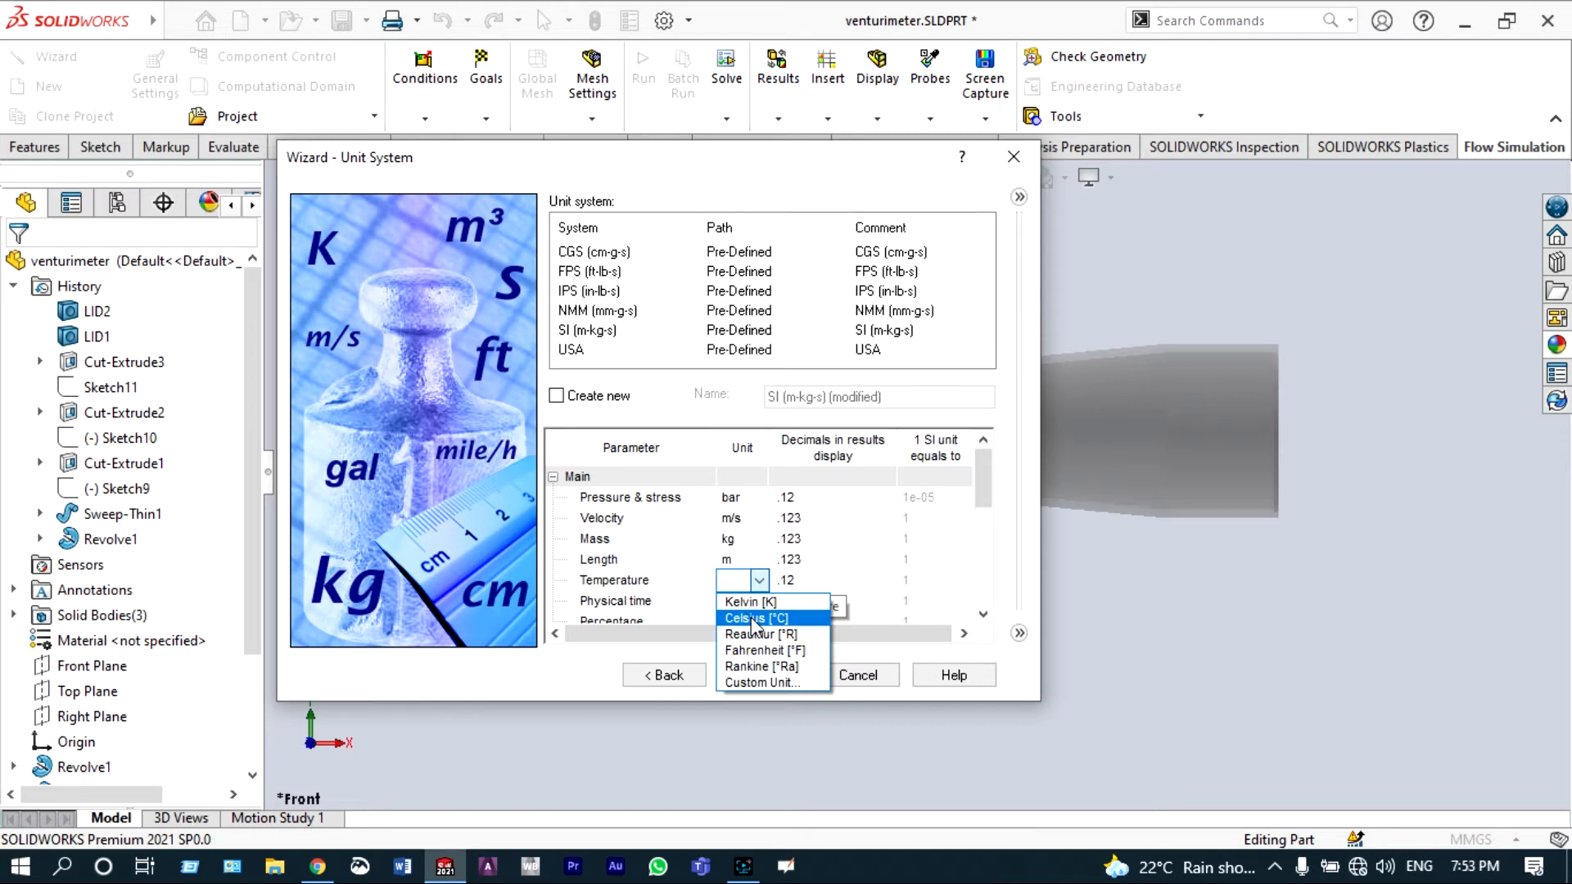
pyautogui.click(752, 622)
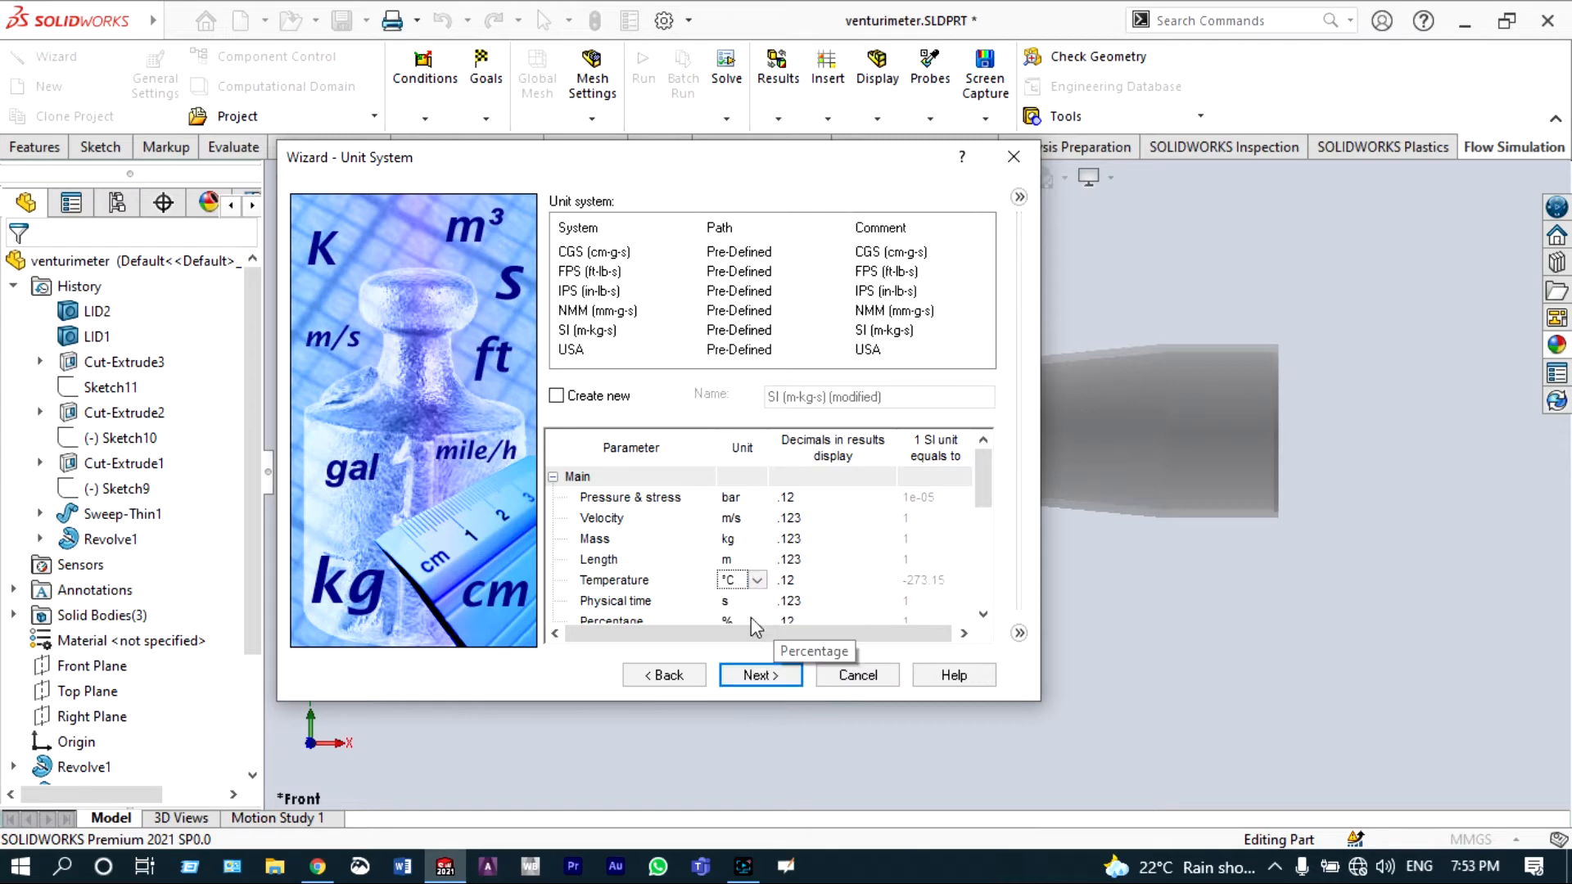
pyautogui.click(761, 675)
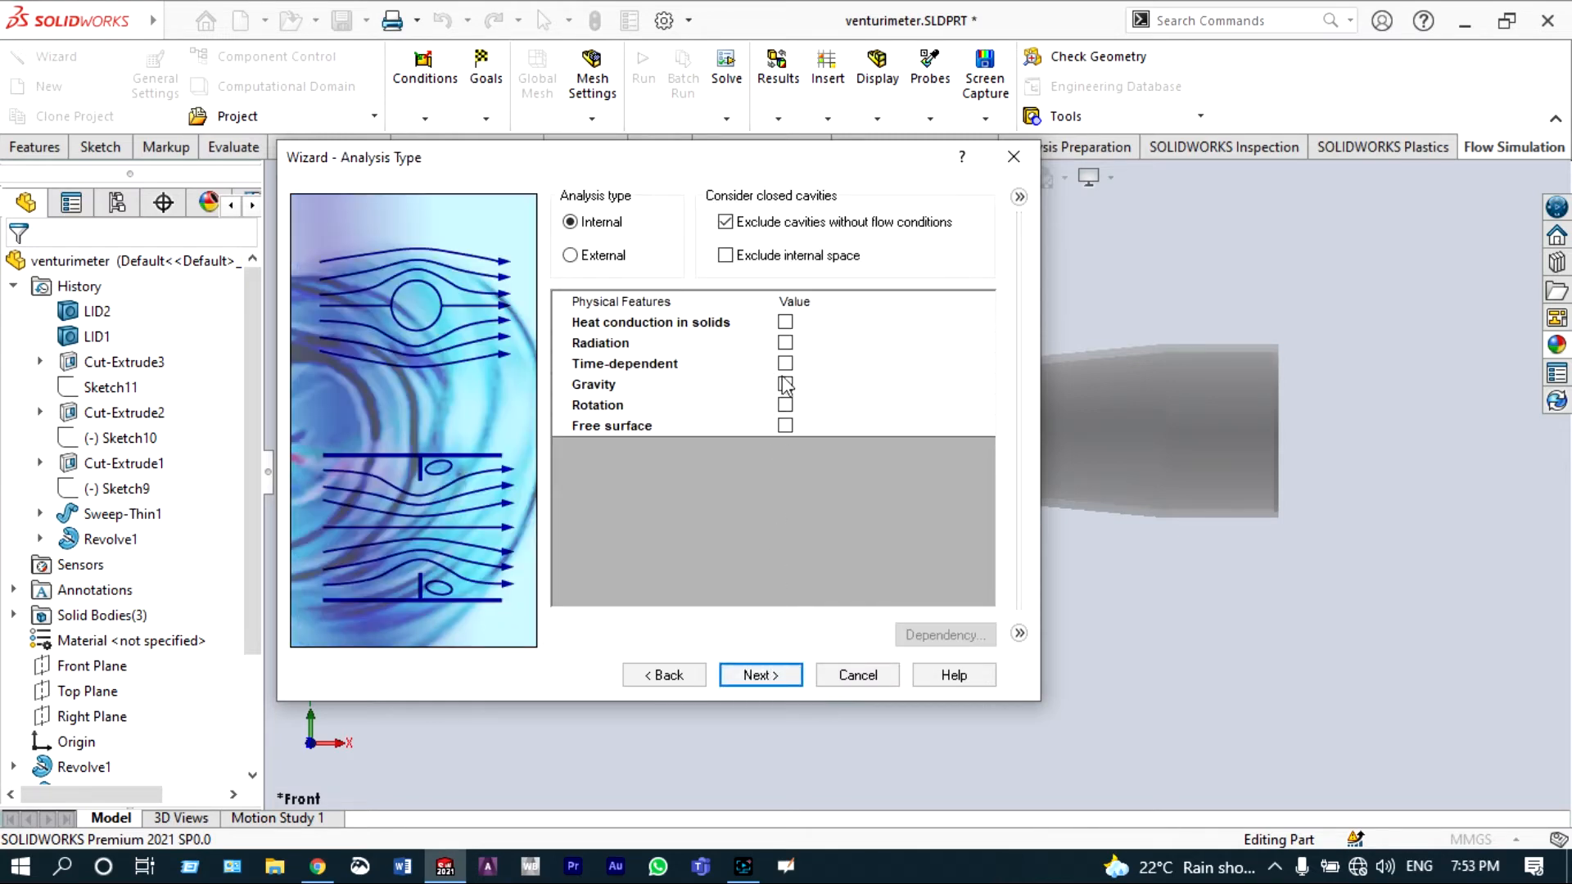
# Step: Keep the internal analysis without excluding cavities, enable gravity, and set its Y component to -9.81 m/s^2
pyautogui.click(726, 223)
pyautogui.click(785, 384)
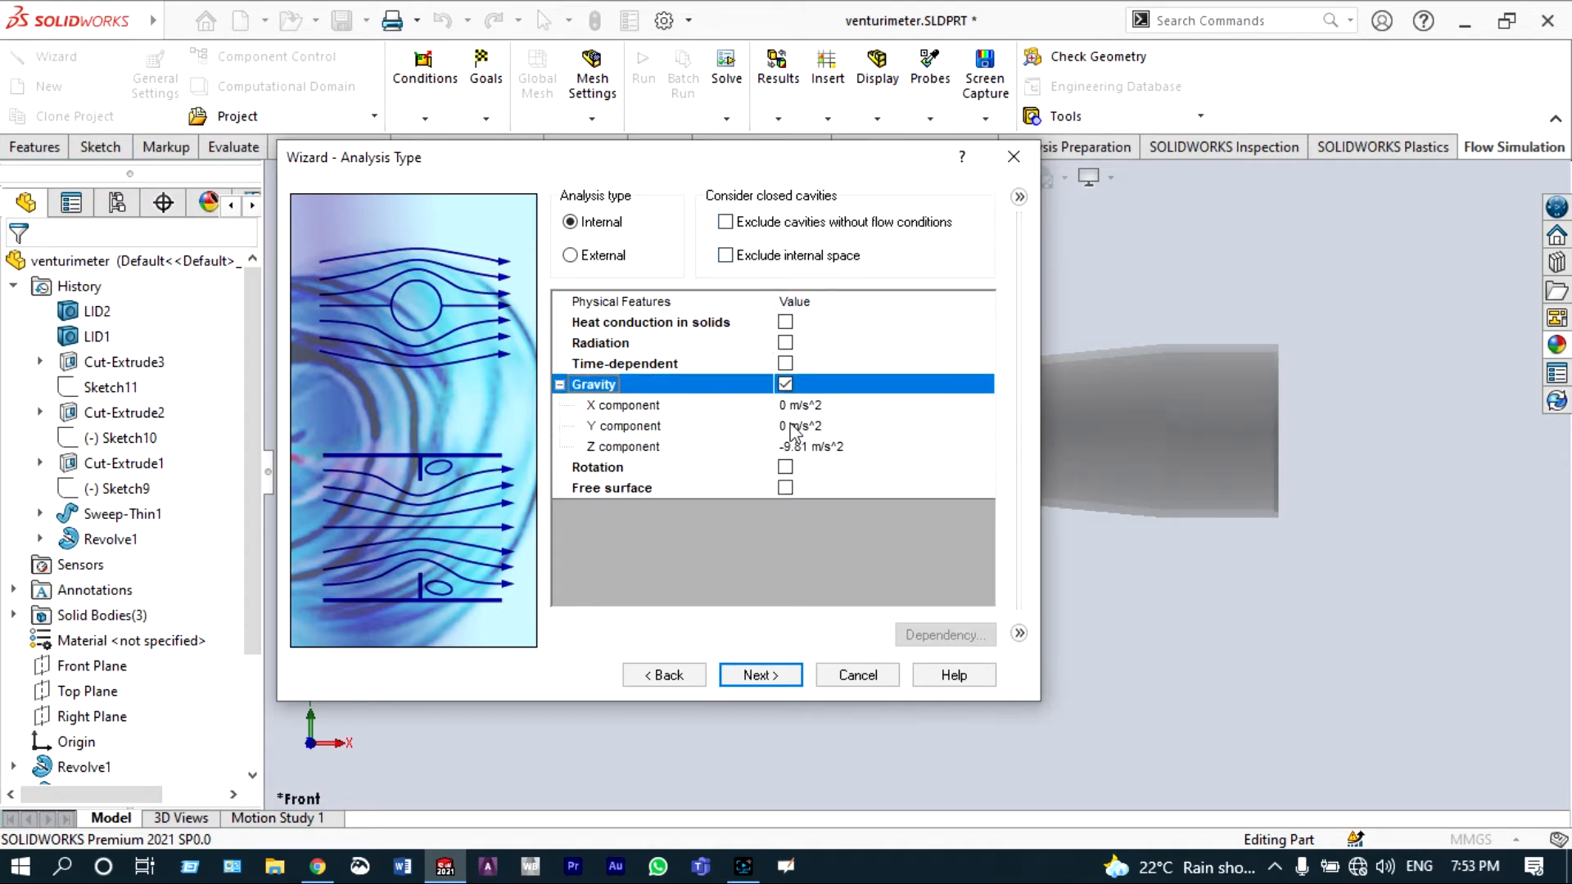
pyautogui.click(792, 427)
pyautogui.click(790, 424)
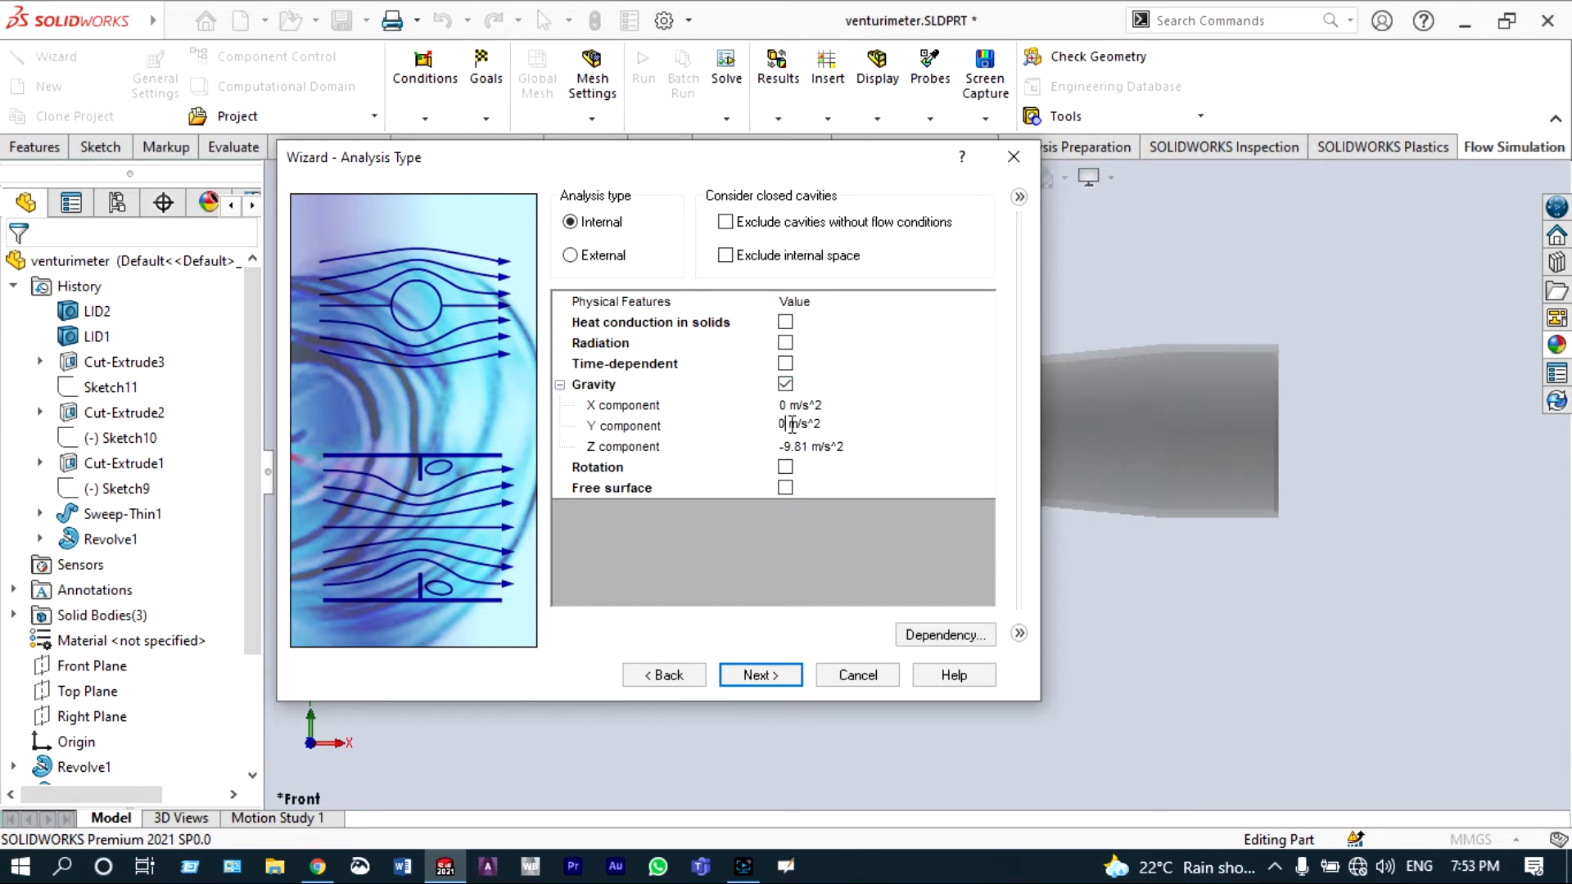
pyautogui.press('BackSpace')
pyautogui.write('-9.81')
# Step: Set the gravity Z component to 0 m/s^2 and continue to the fluid page
pyautogui.click(811, 446)
pyautogui.press('BackSpace')
pyautogui.press('BackSpace')
pyautogui.press('BackSpace')
pyautogui.press('BackSpace')
pyautogui.press('BackSpace')
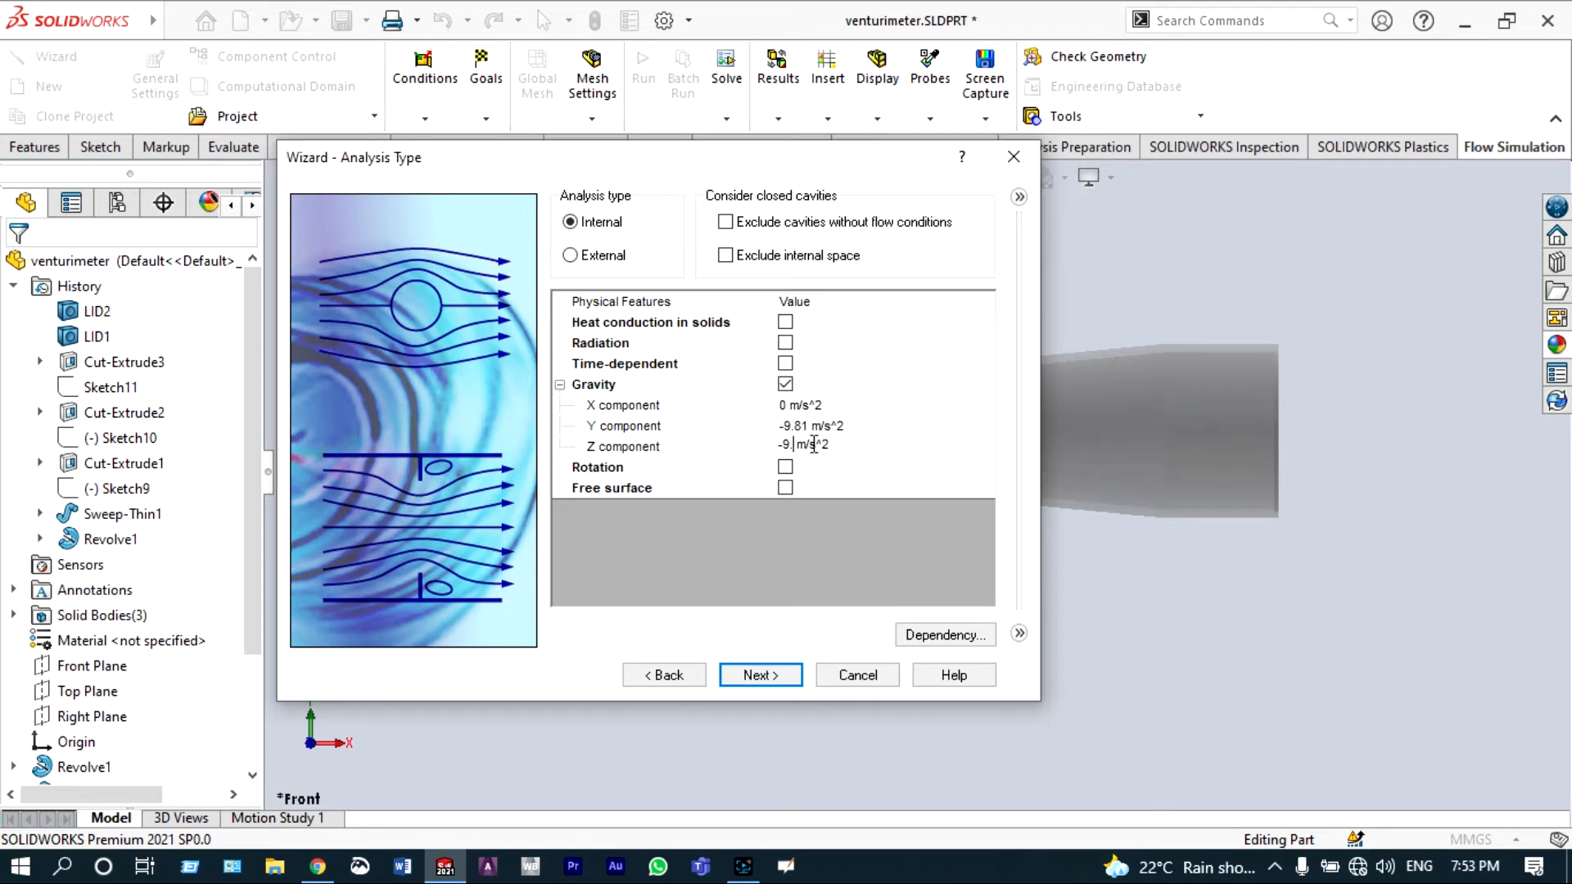
pyautogui.write('0')
pyautogui.click(758, 674)
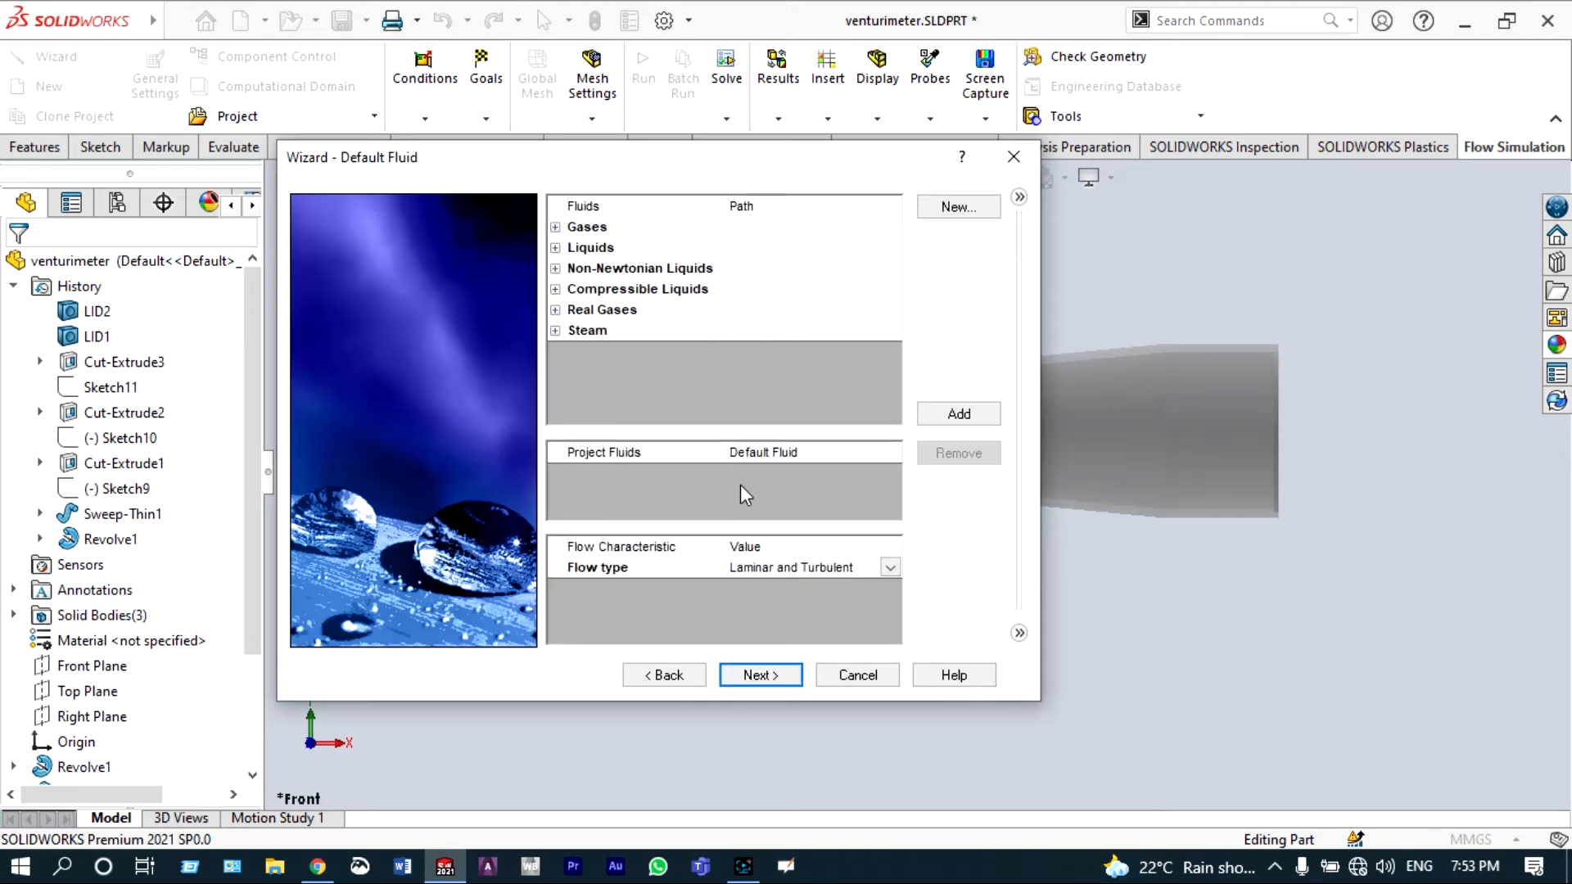
# Step: Add Water from the pre-defined liquids as the project fluid and accept the default wall conditions
pyautogui.click(555, 248)
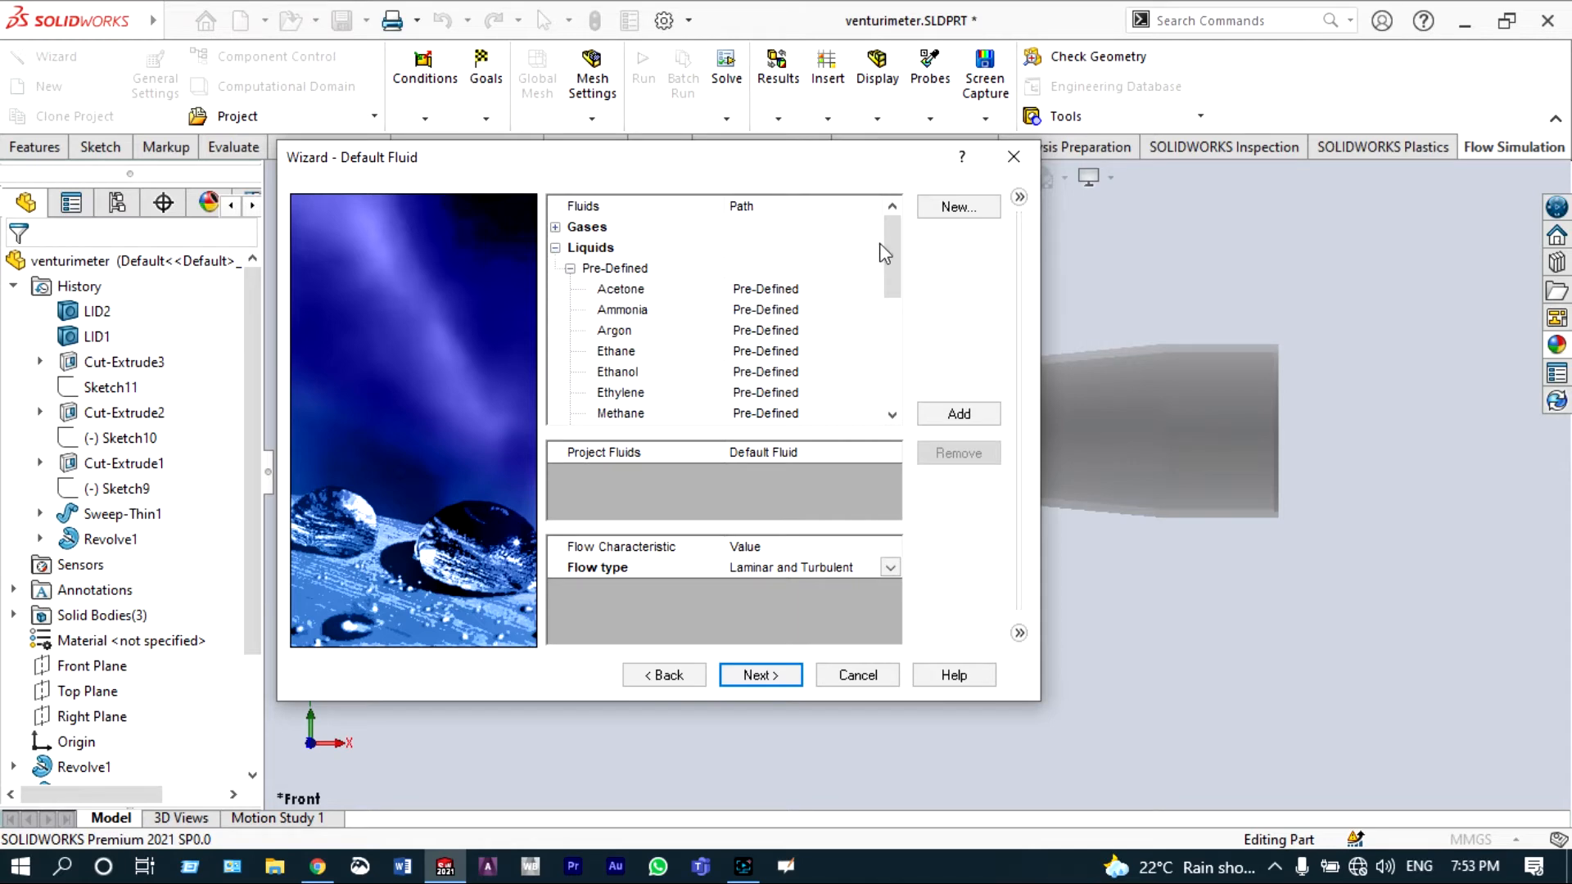
pyautogui.moveTo(886, 241); pyautogui.dragTo(898, 330)
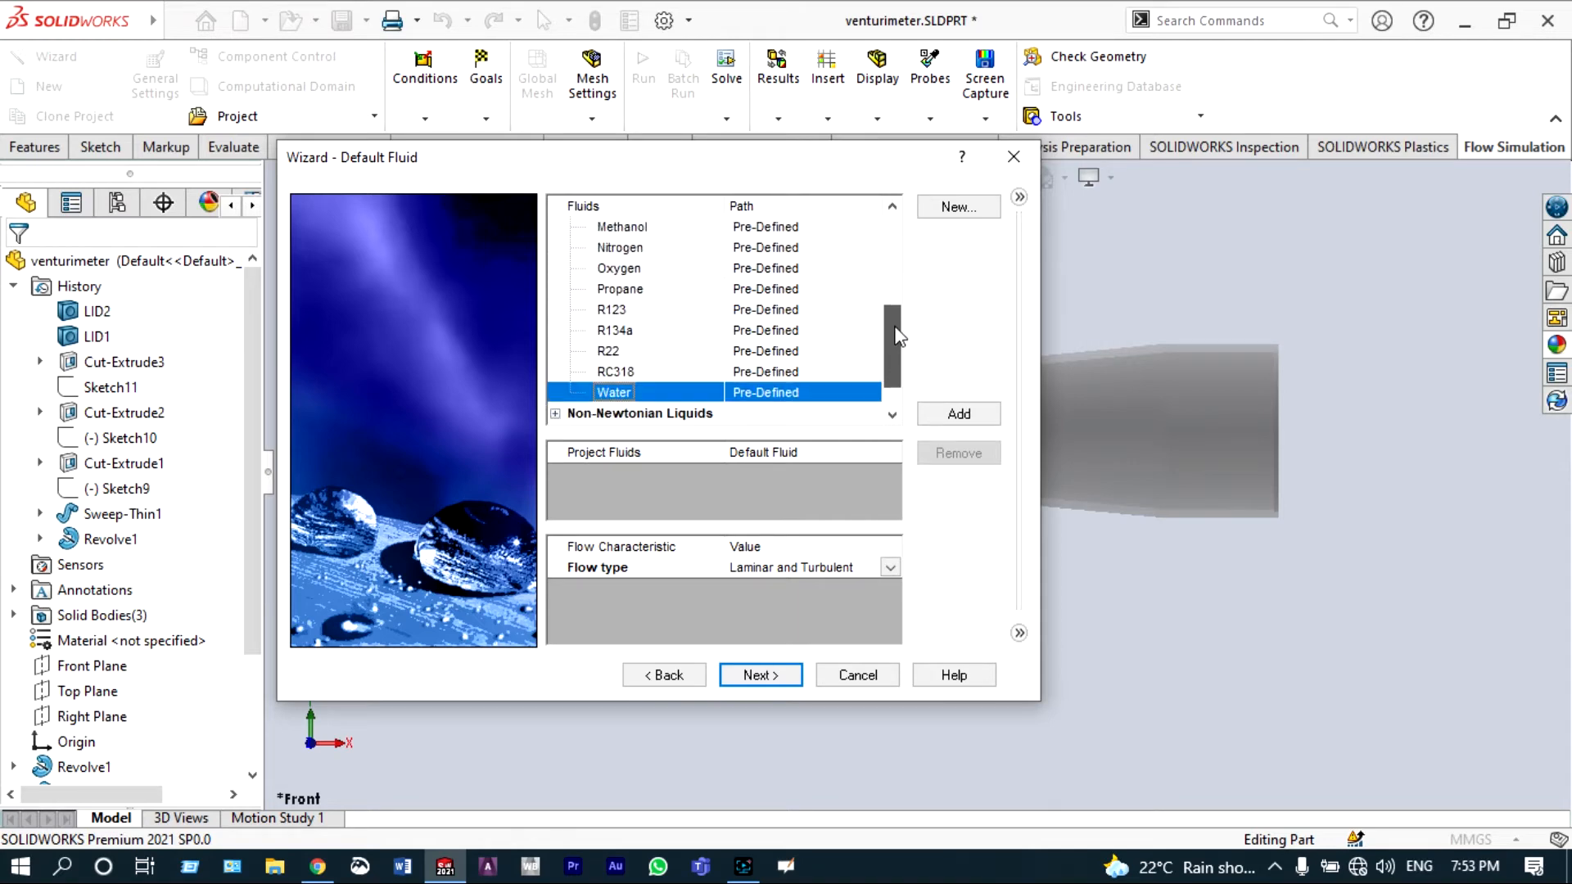
pyautogui.doubleClick(615, 394)
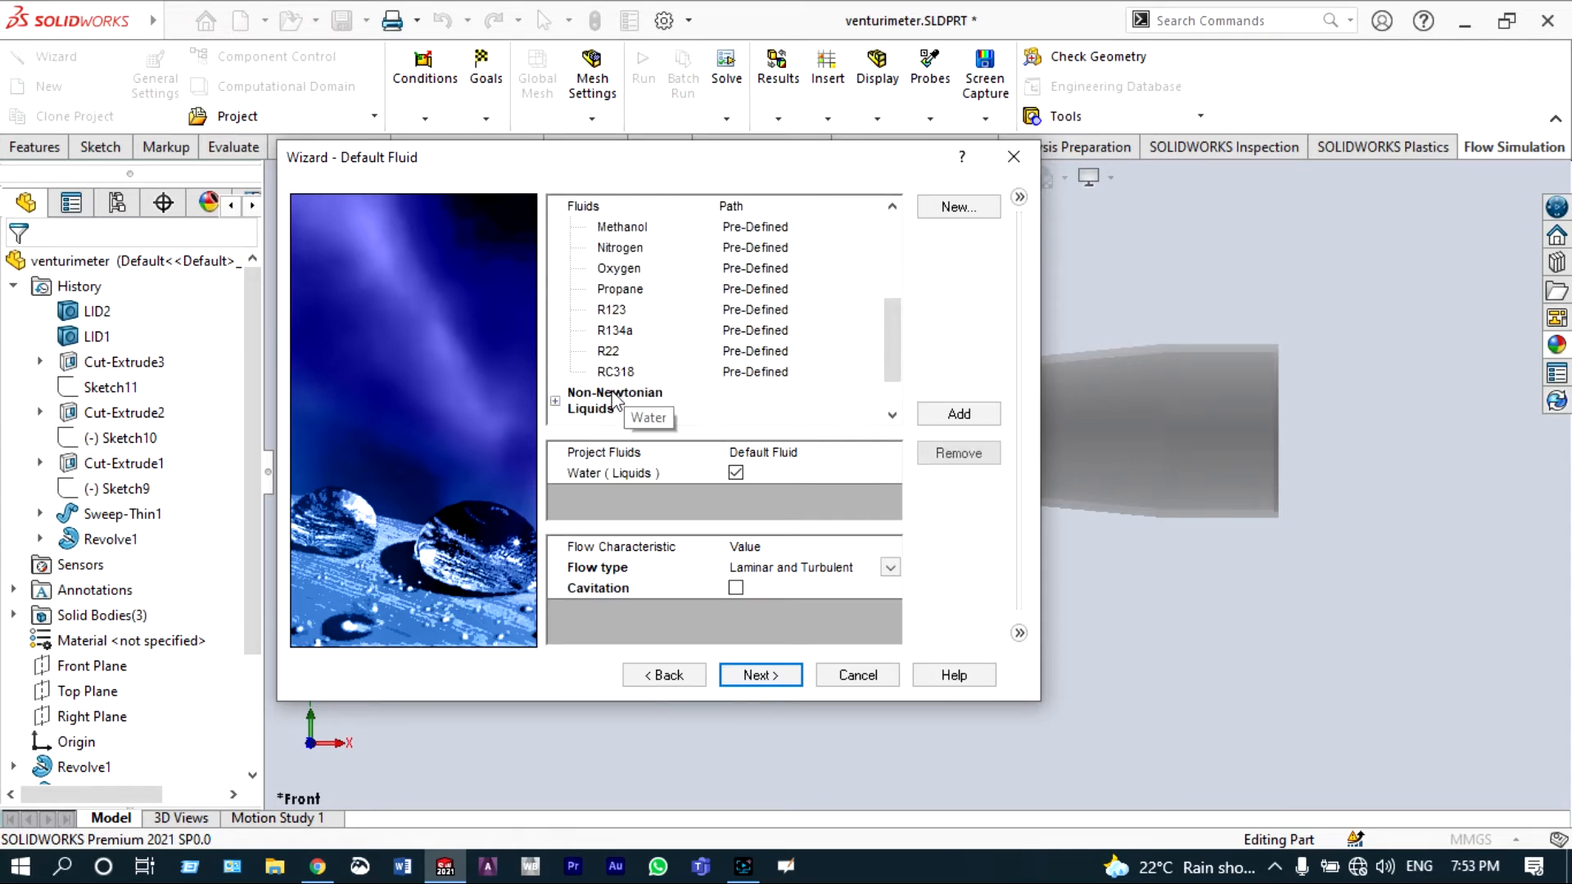
pyautogui.click(761, 679)
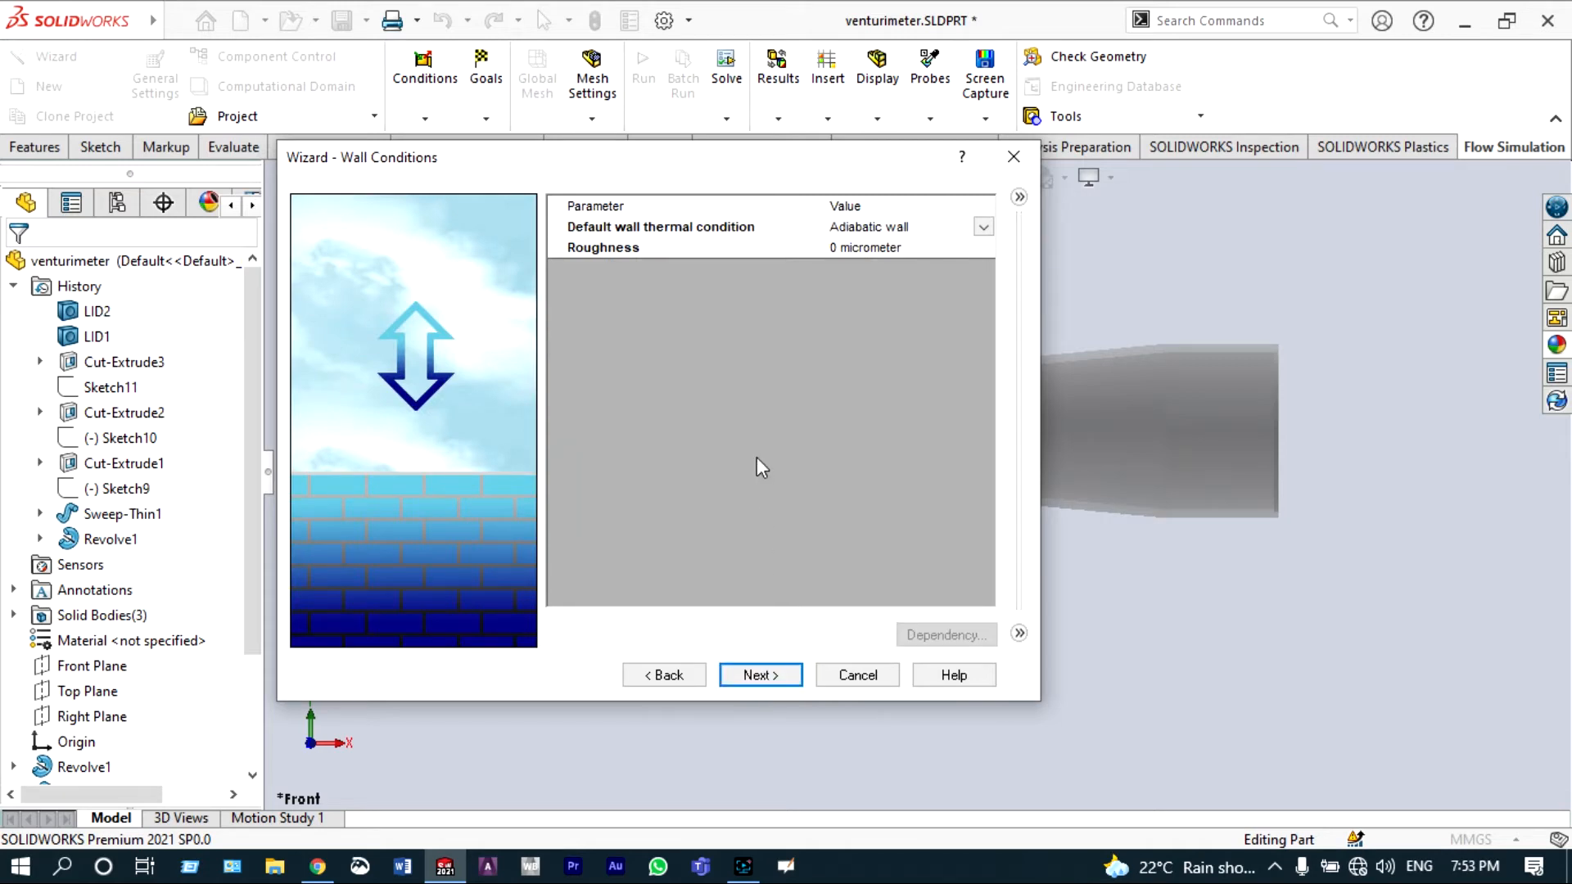
pyautogui.click(761, 675)
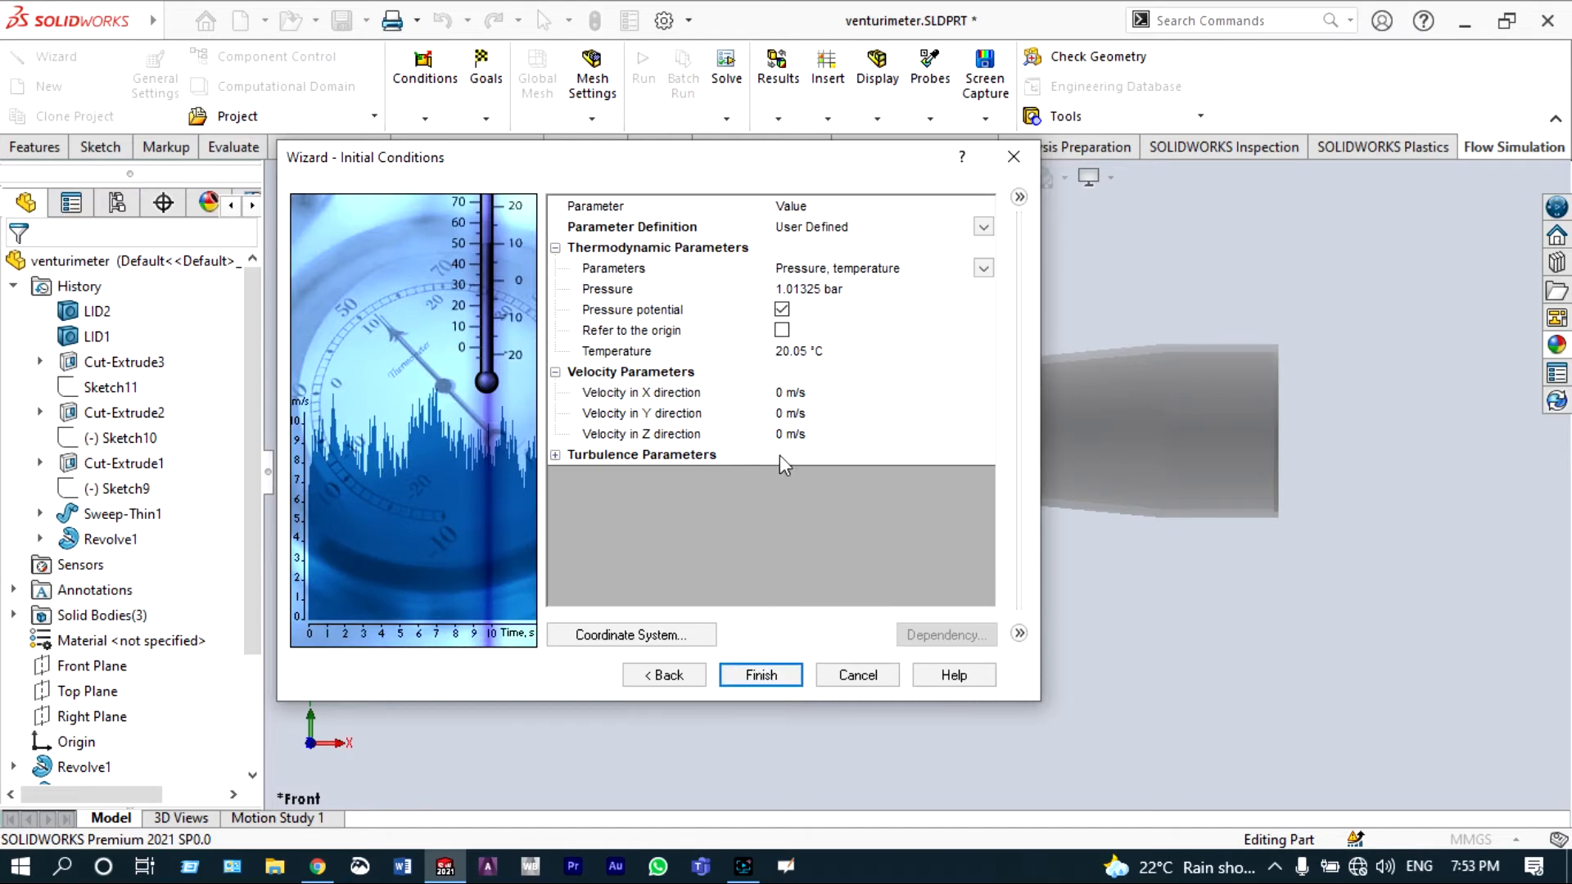
# Step: Set the initial temperature to 20 °C and finish the Flow Simulation project wizard
pyautogui.click(810, 356)
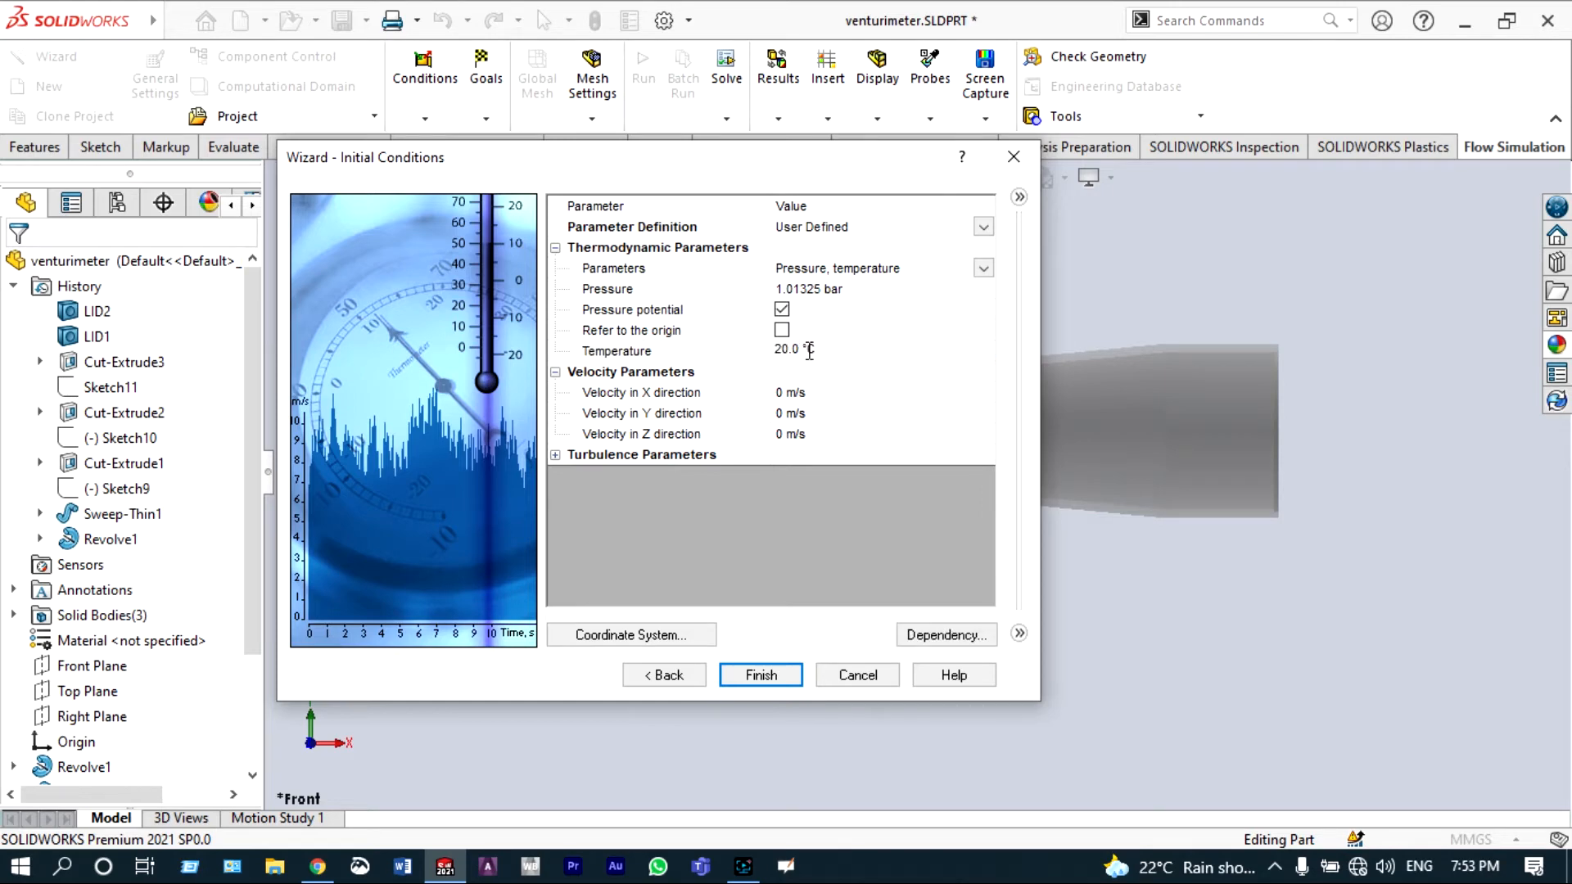
pyautogui.click(761, 677)
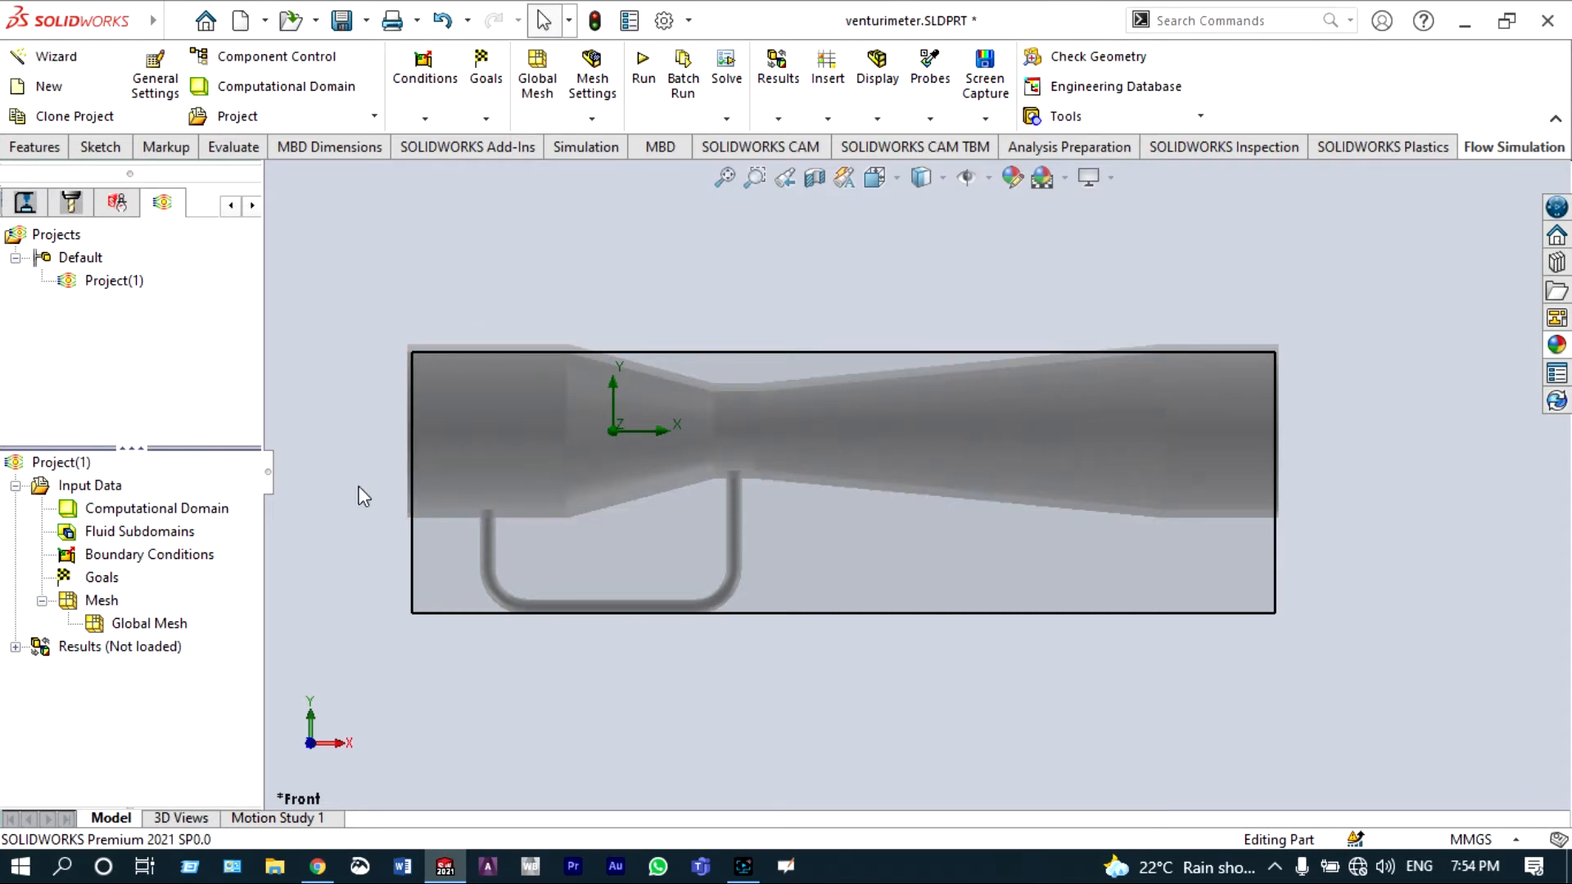
# Step: Hide the computational domain box in the Flow Simulation project
pyautogui.rightClick(232, 510)
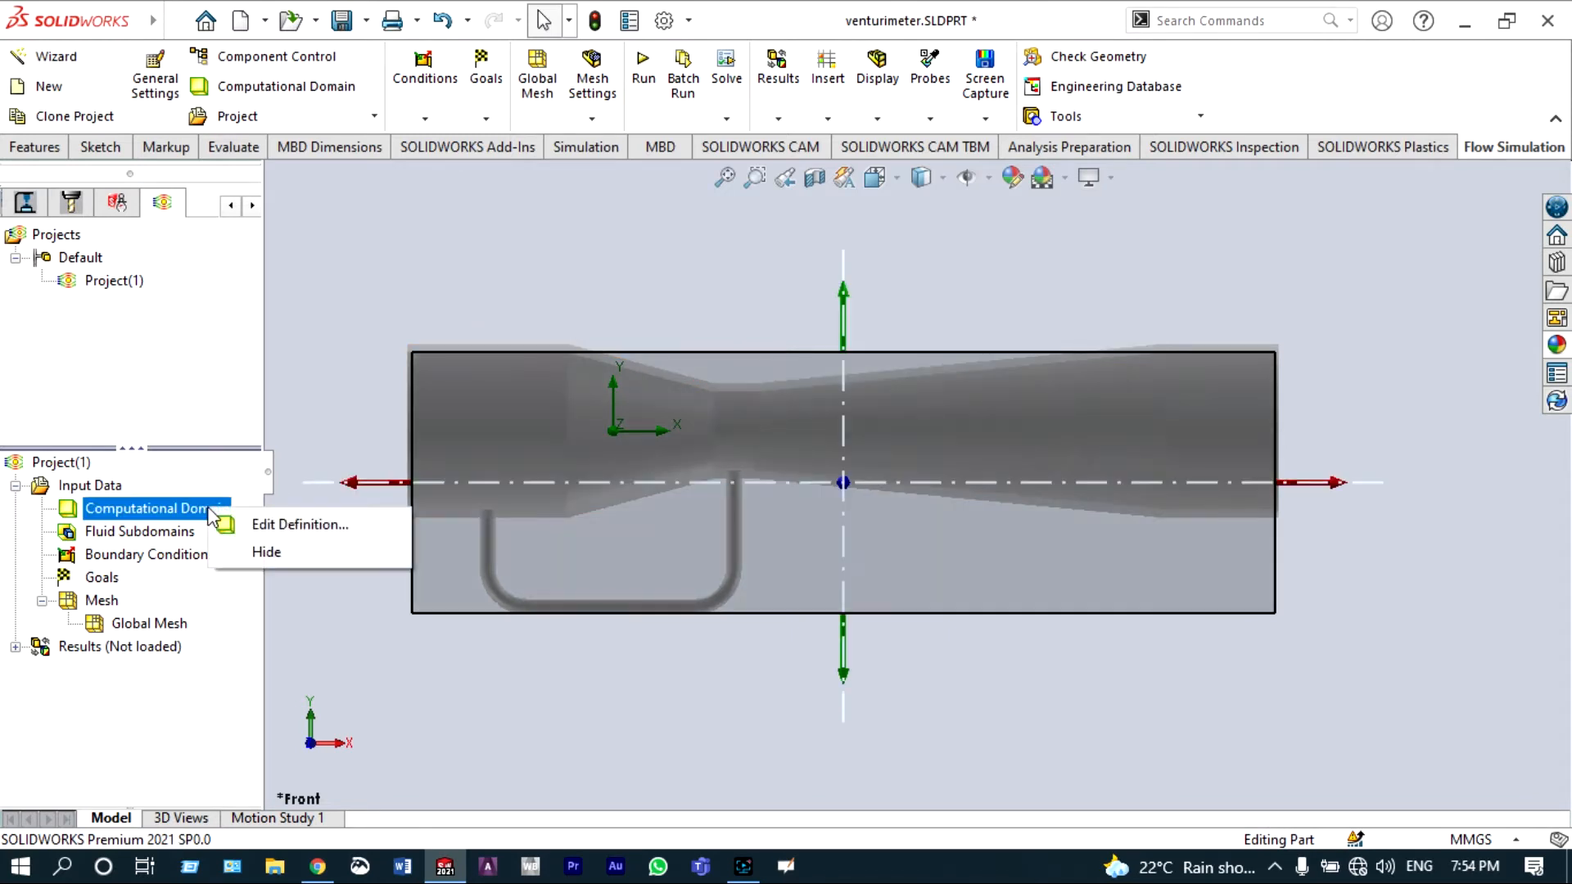
pyautogui.click(262, 553)
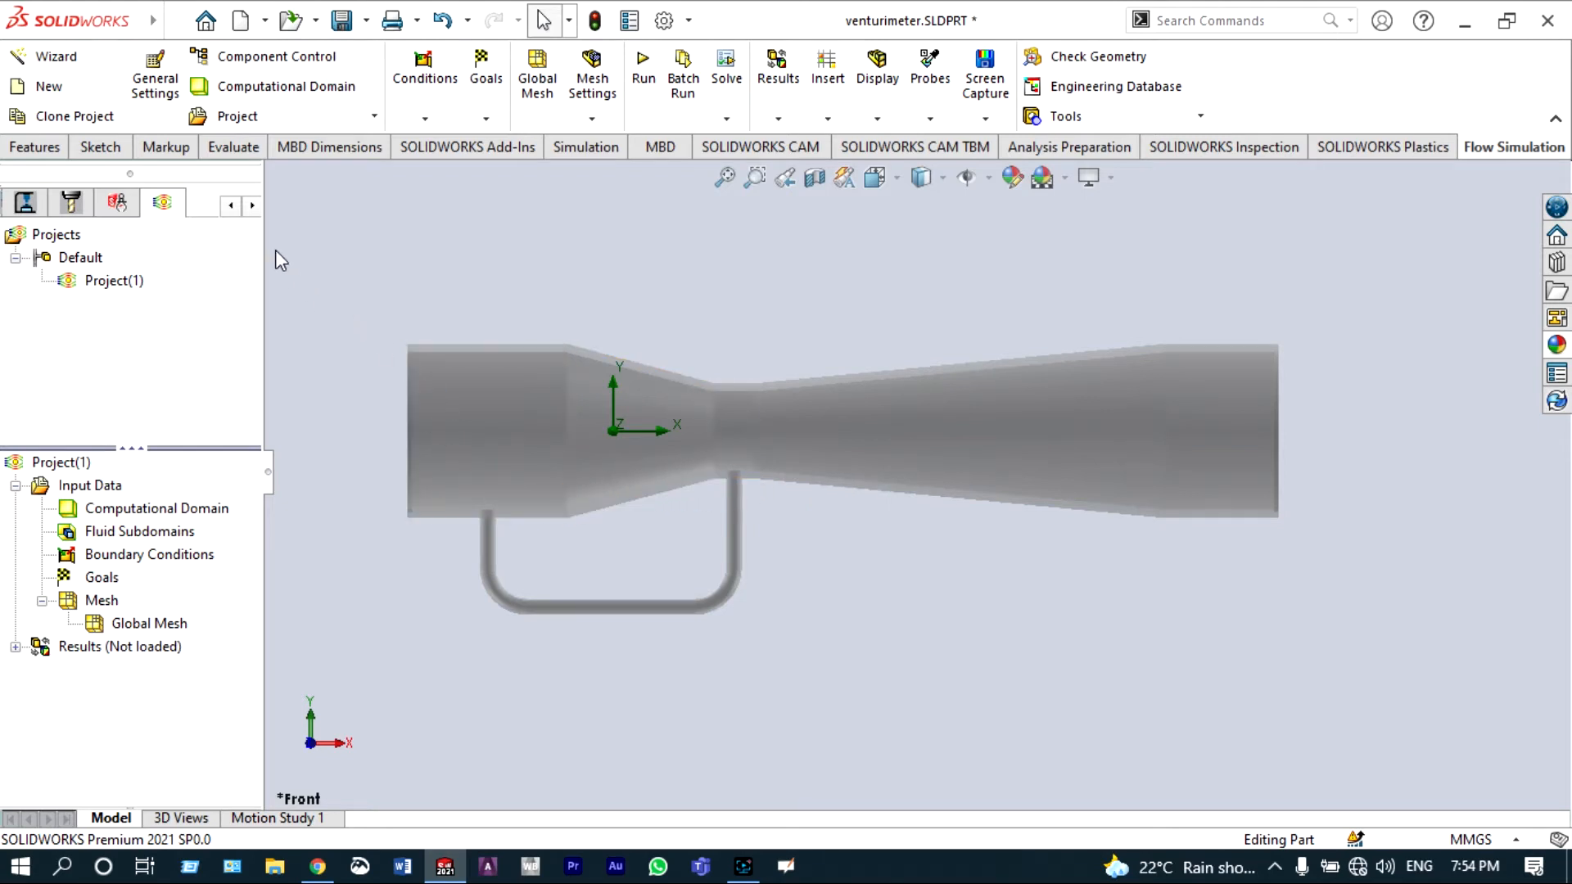
# Step: Start a sketch on the Front Plane and place a point where the left leg of the U-pipe meets the tube
pyautogui.click(234, 208)
pyautogui.click(234, 208)
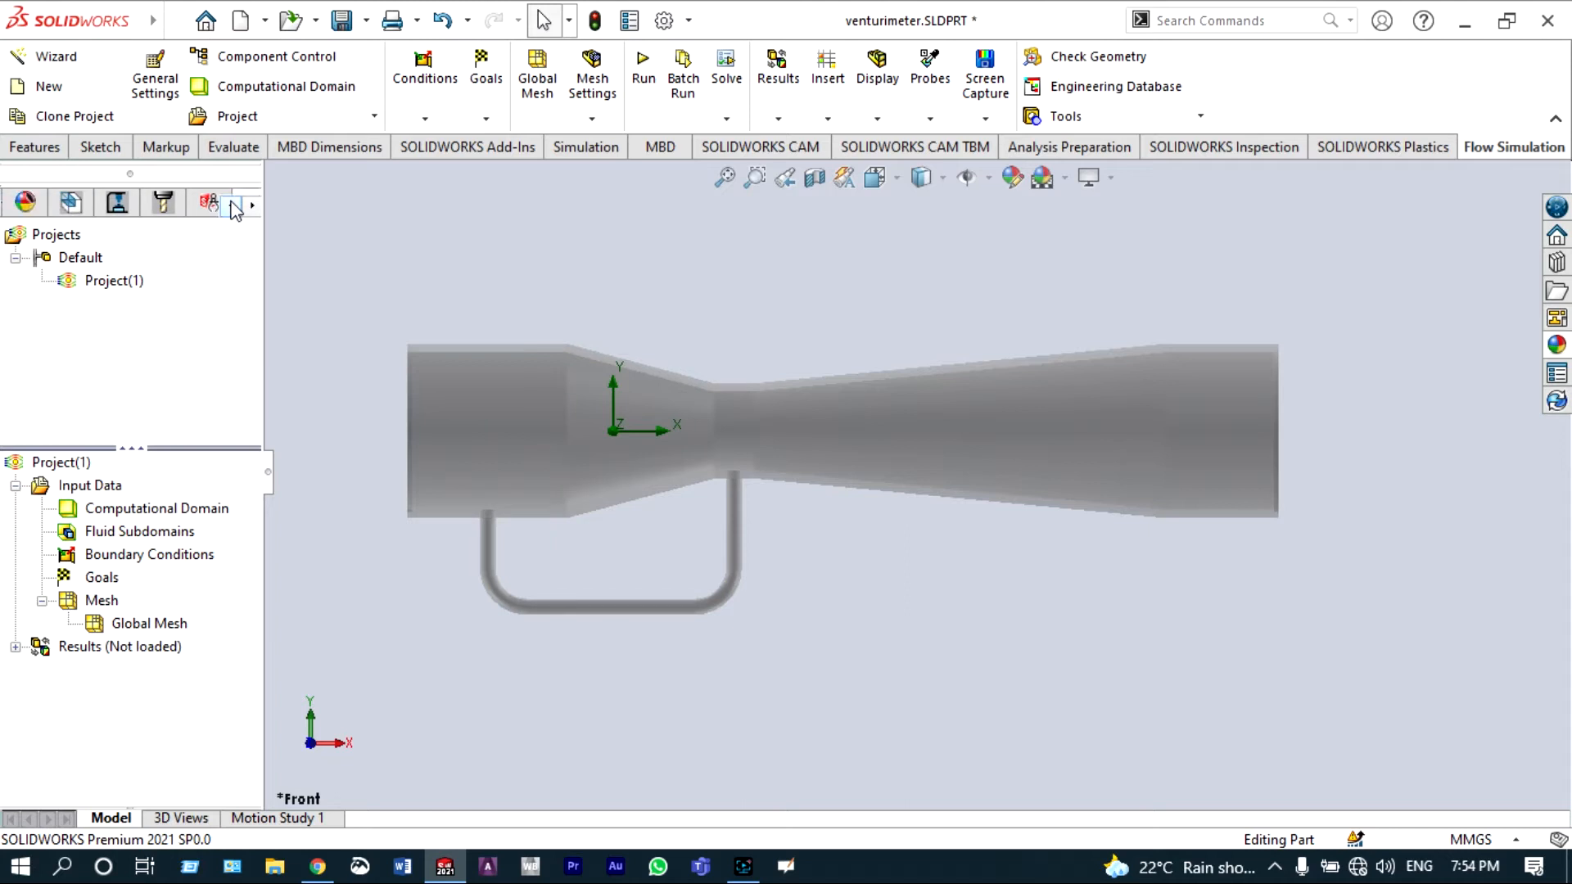
pyautogui.click(233, 207)
pyautogui.click(228, 207)
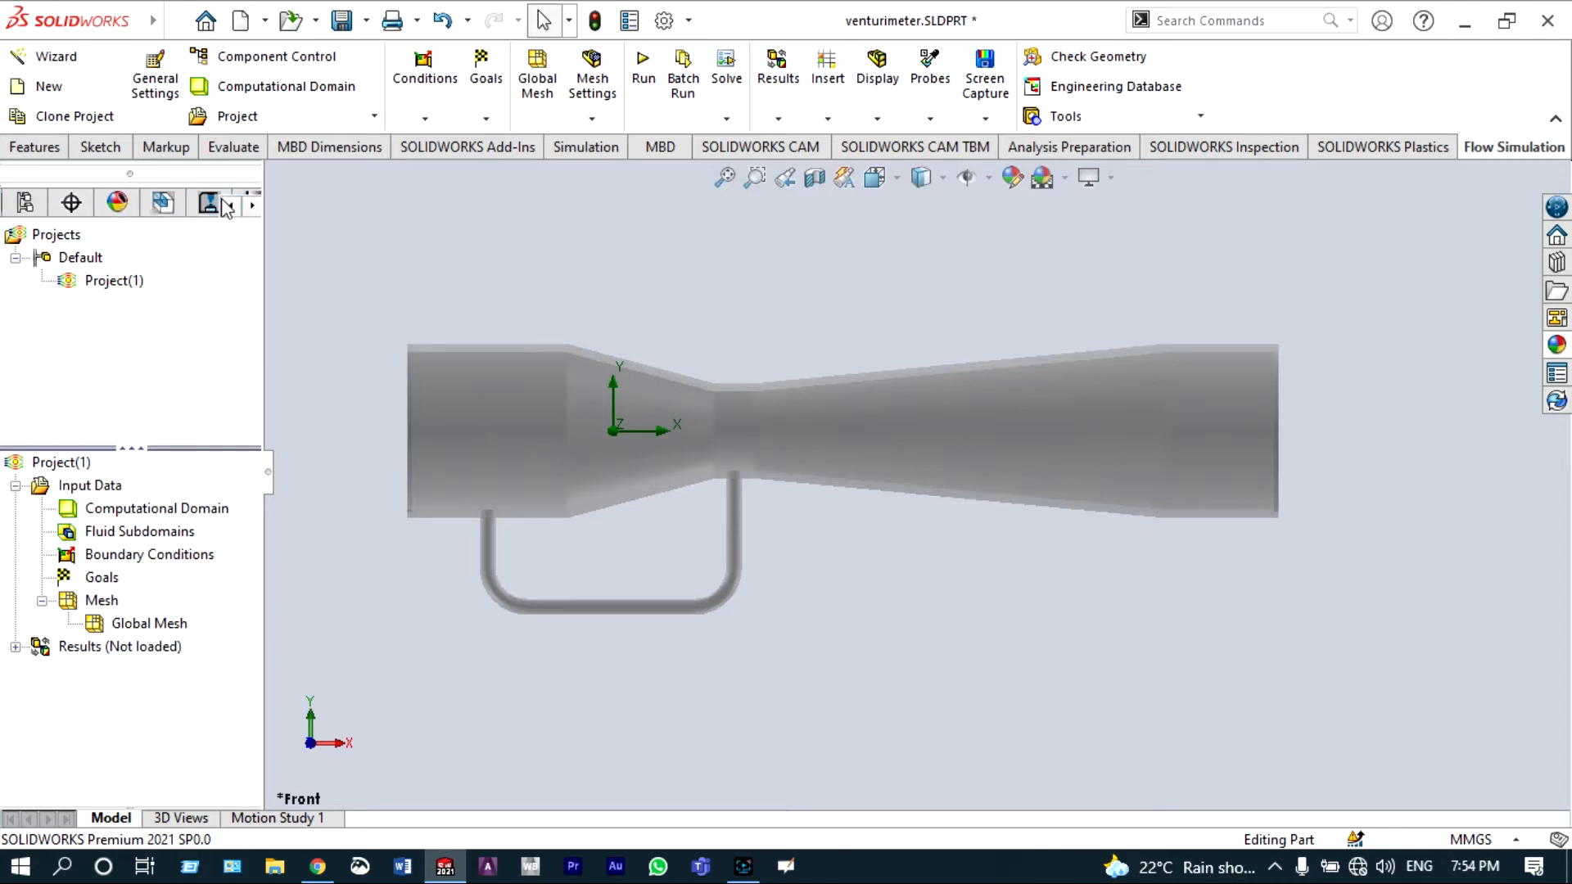
pyautogui.click(229, 207)
pyautogui.click(228, 207)
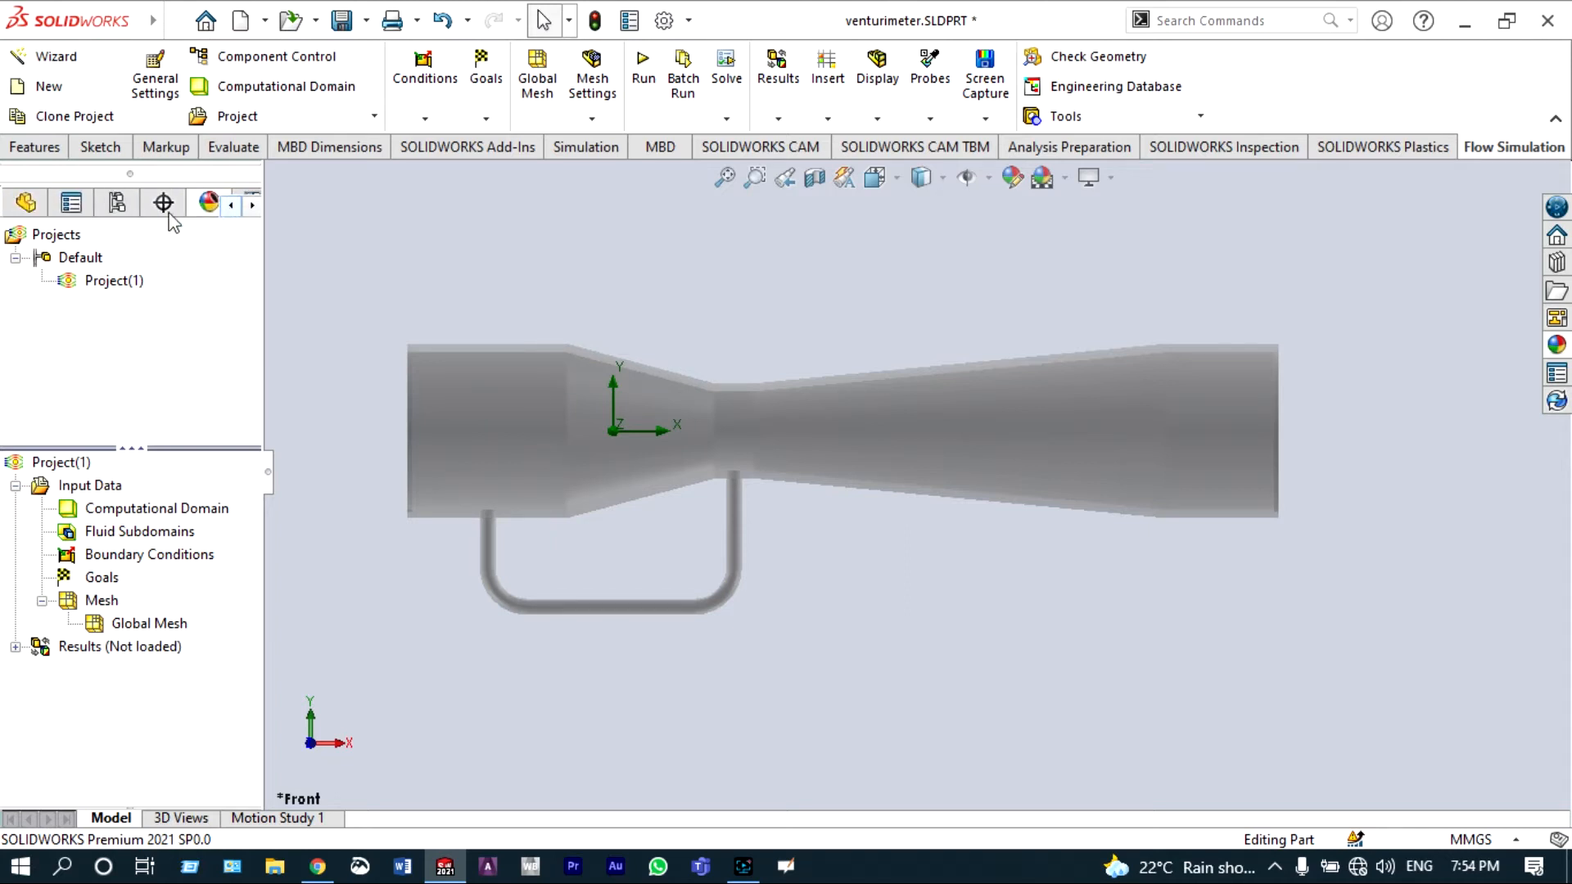
pyautogui.click(25, 203)
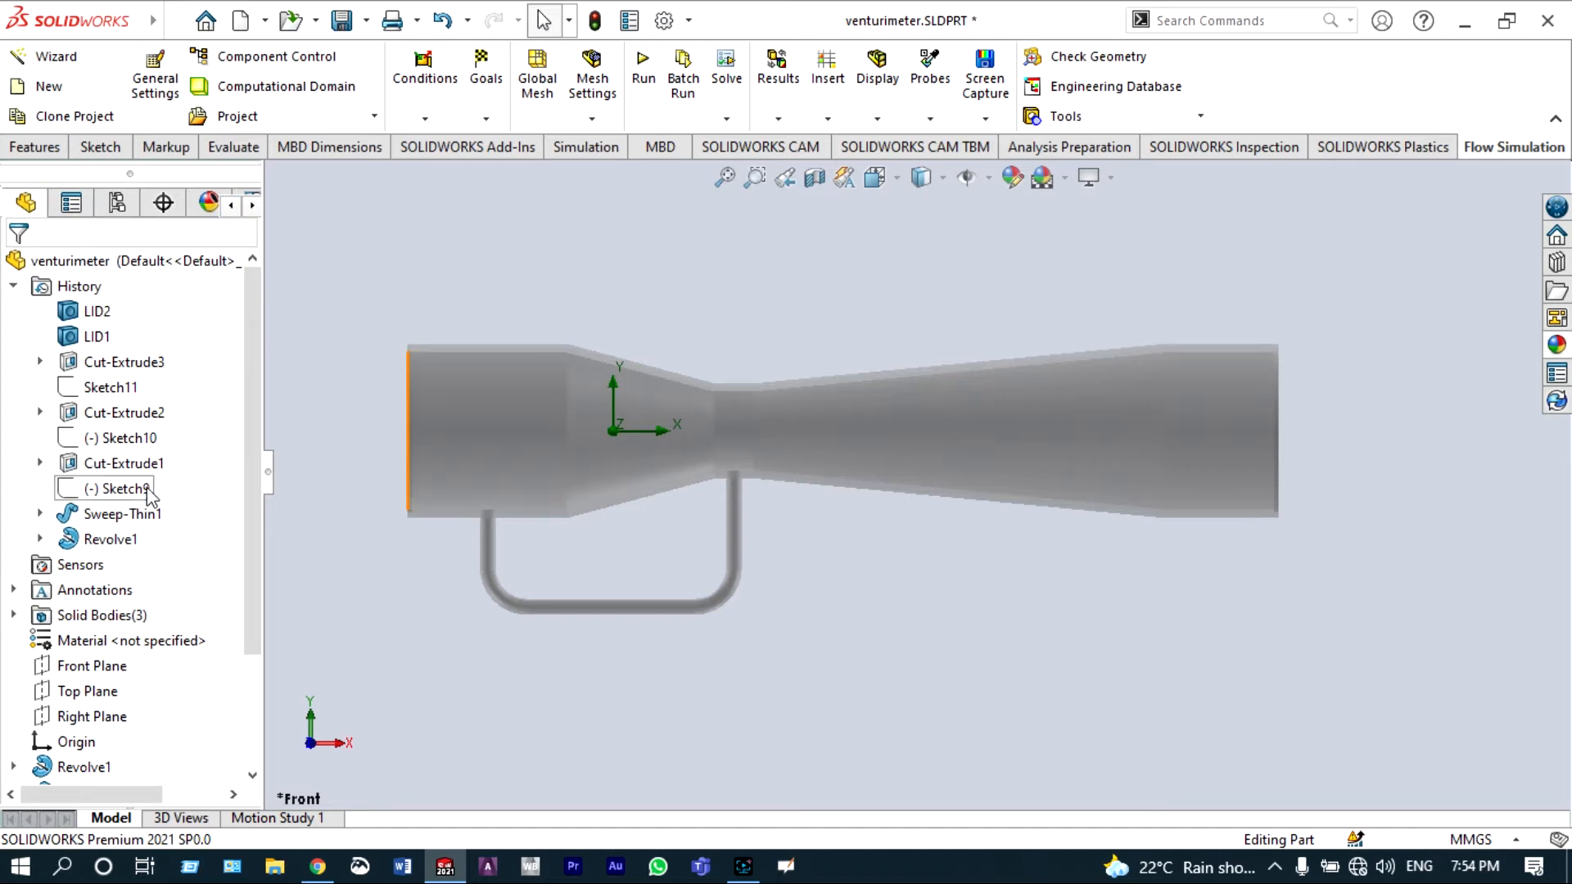
pyautogui.click(96, 664)
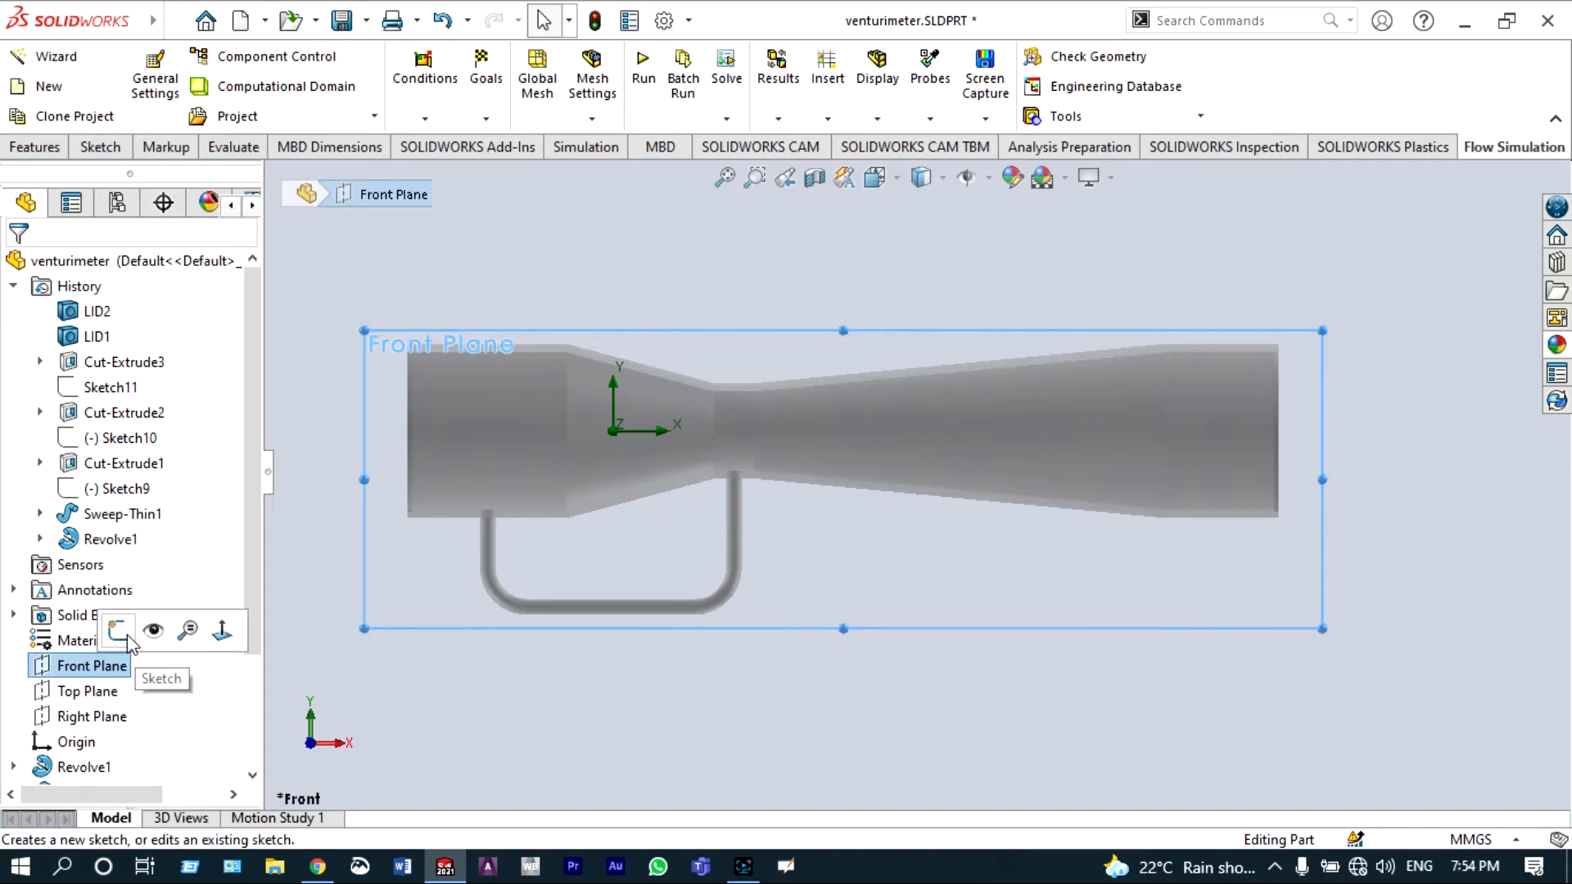
pyautogui.click(126, 640)
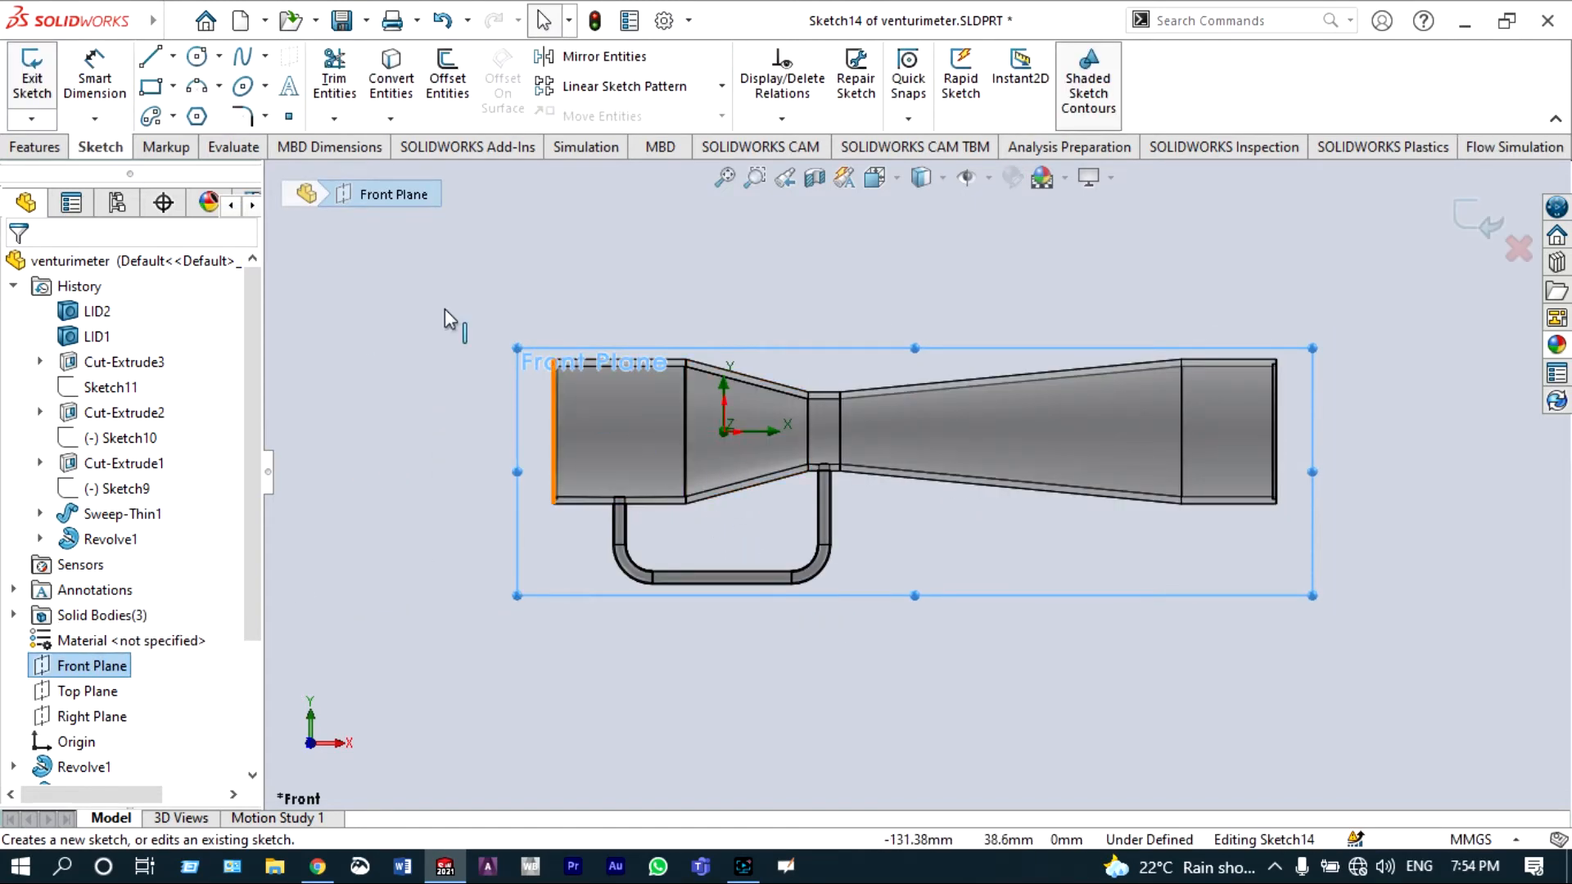
pyautogui.click(288, 122)
pyautogui.scroll(-5, 639, 528)
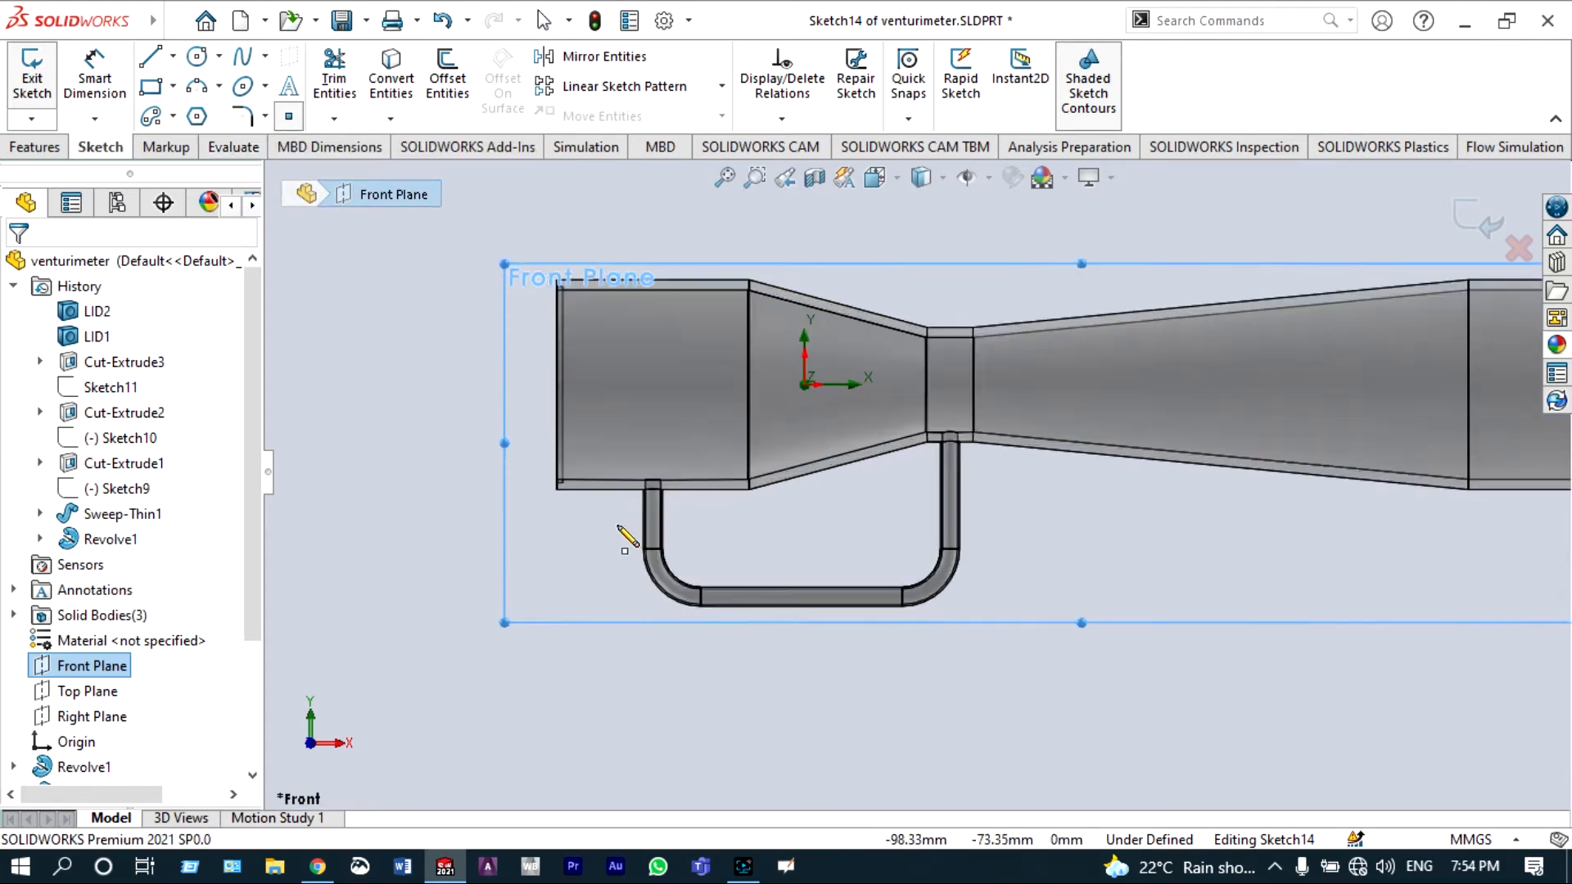
pyautogui.scroll(-6, 696, 491)
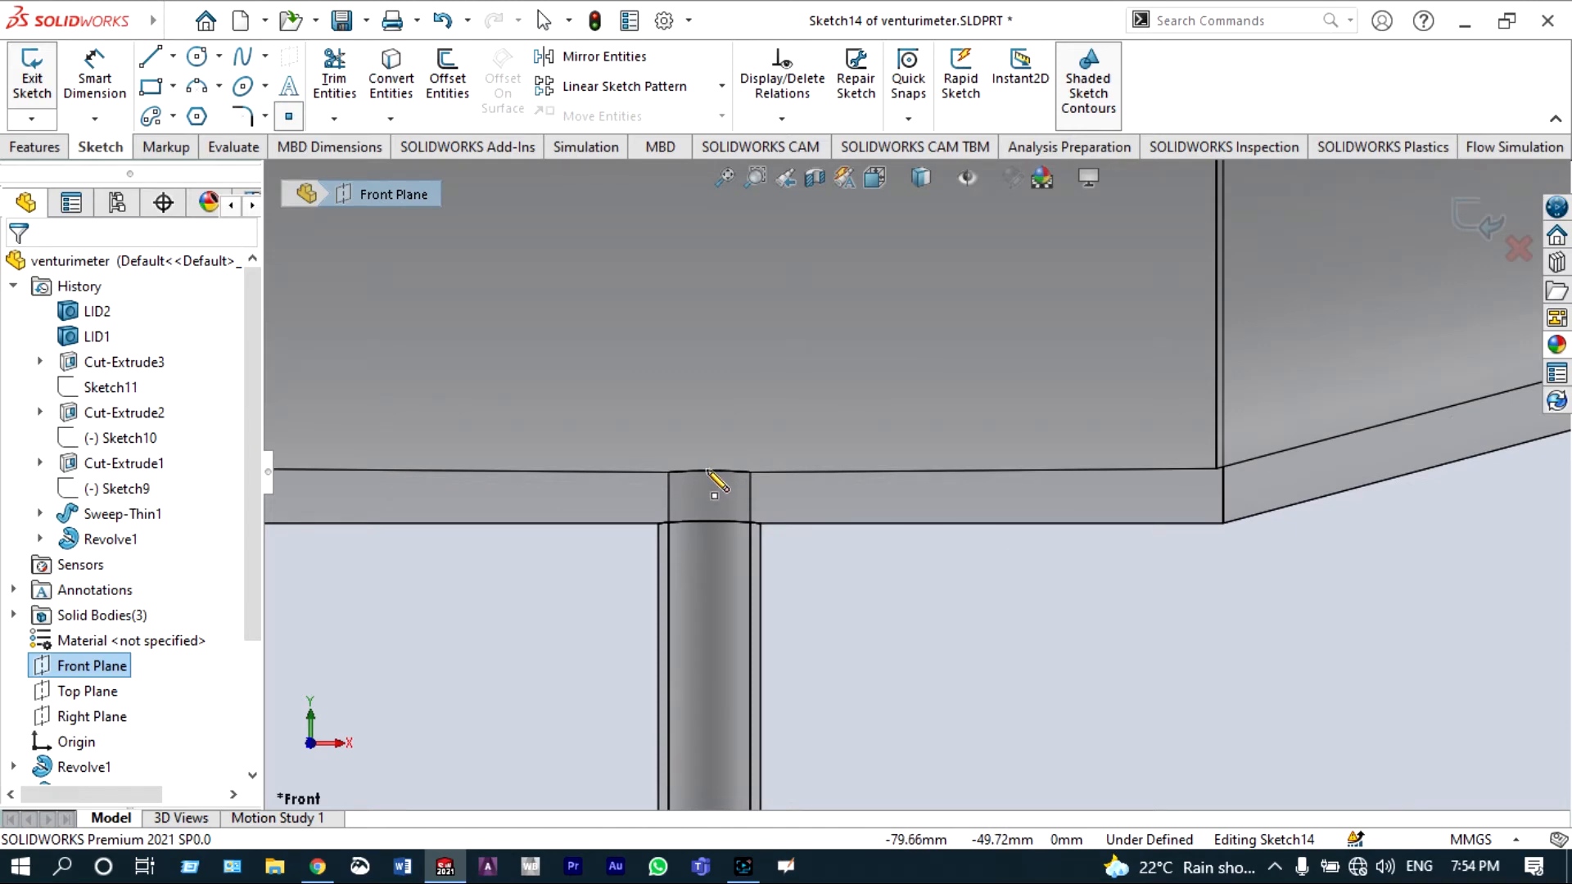
pyautogui.click(708, 471)
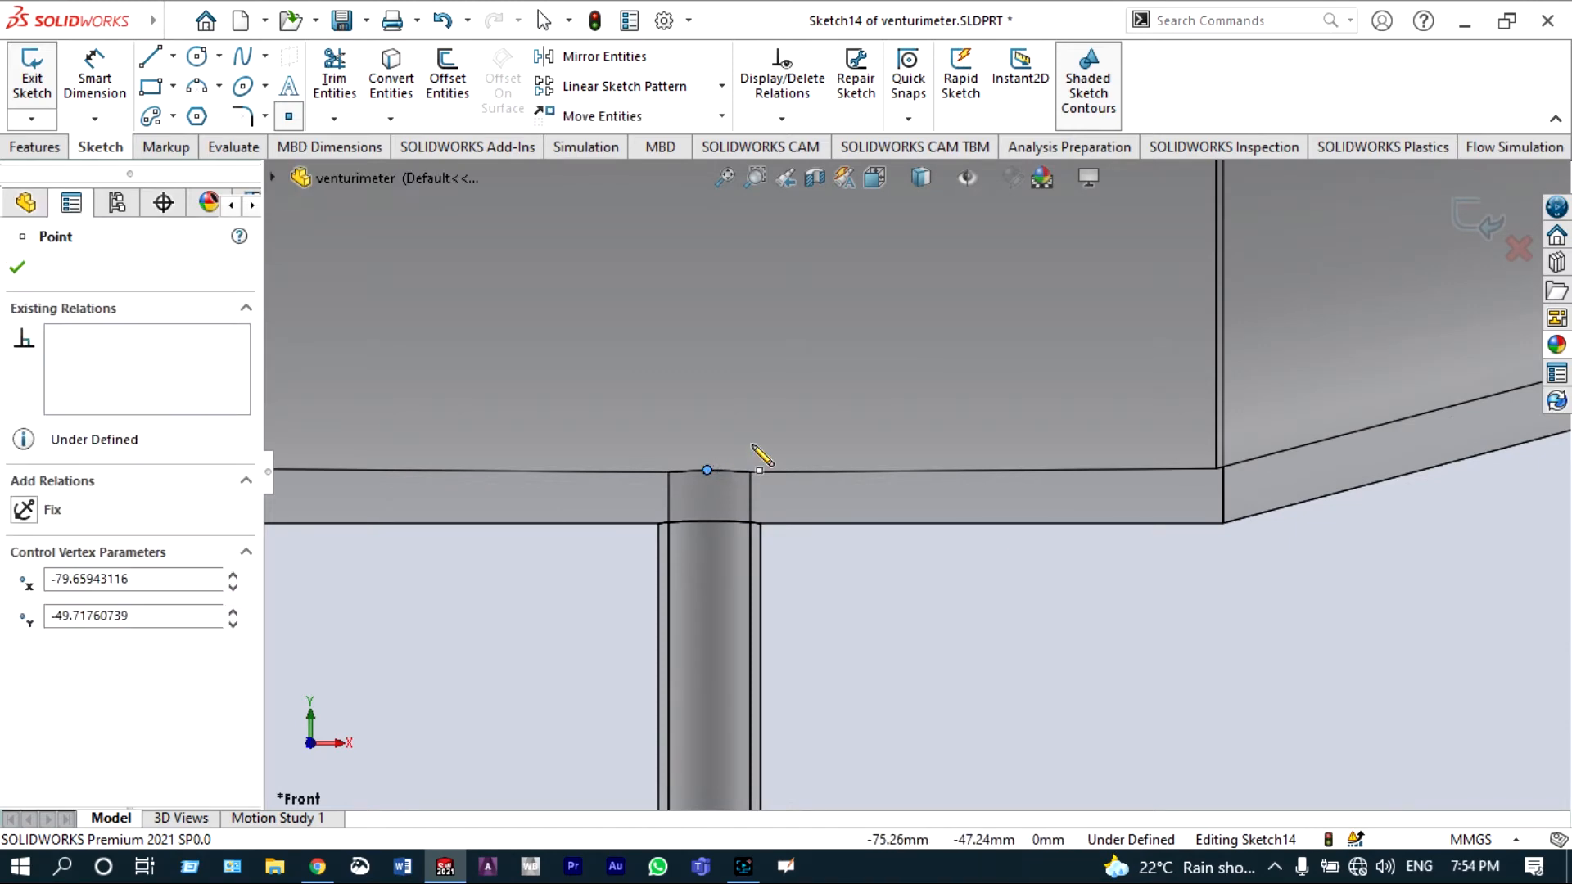
# Step: Place a second point where the right leg of the U-pipe meets the throat, and confirm the point
pyautogui.scroll(1, 759, 456)
pyautogui.scroll(3, 758, 456)
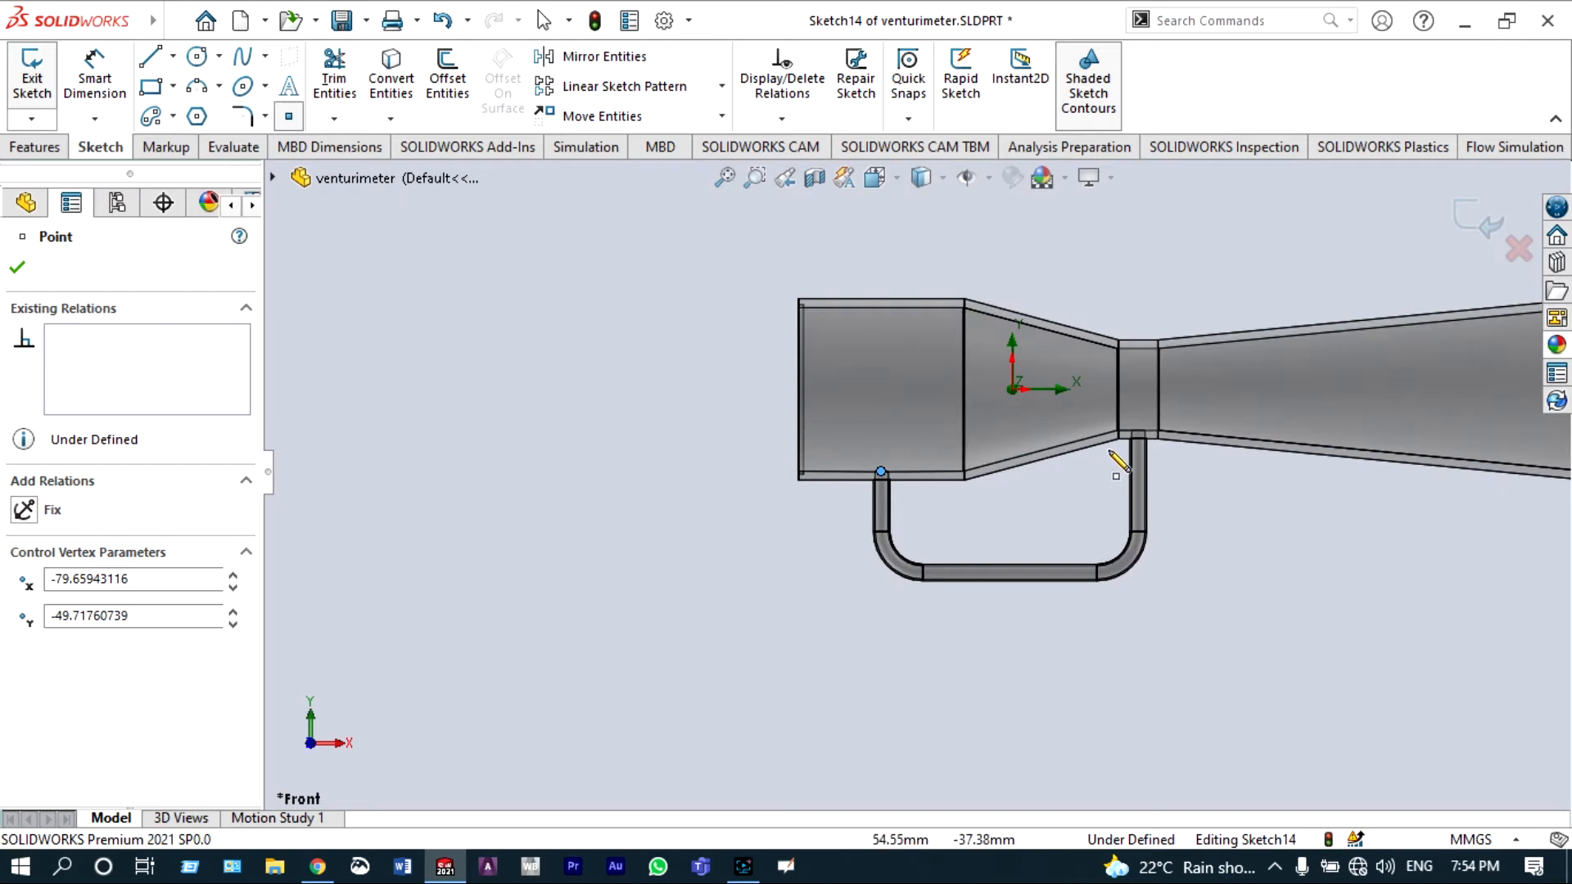
pyautogui.scroll(-2, 1138, 446)
pyautogui.scroll(-2, 1138, 432)
pyautogui.scroll(-3, 1072, 454)
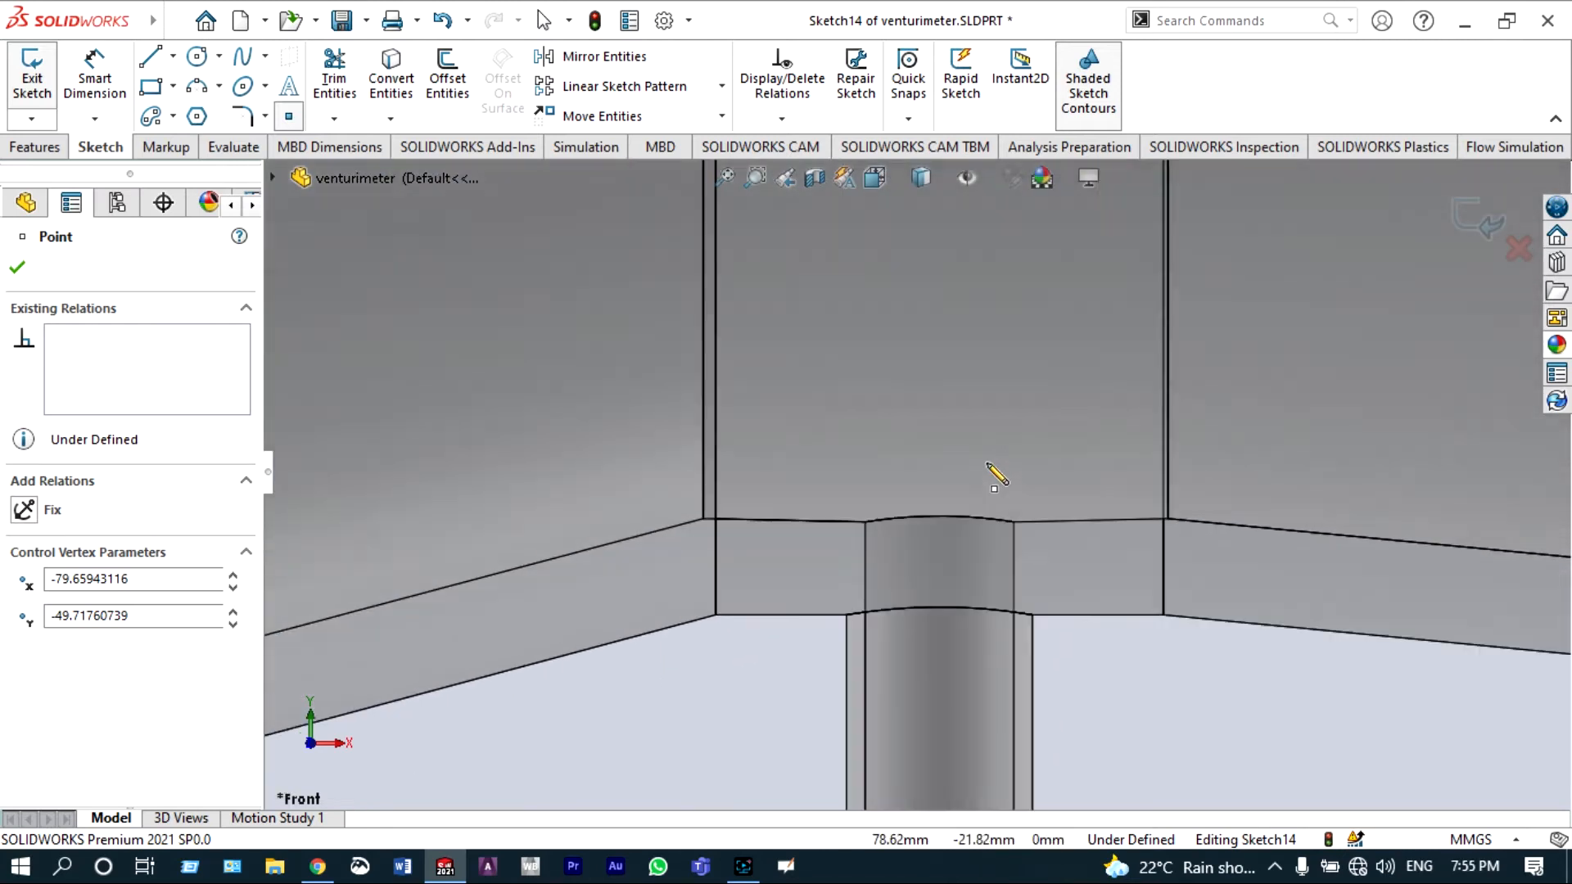
pyautogui.click(938, 514)
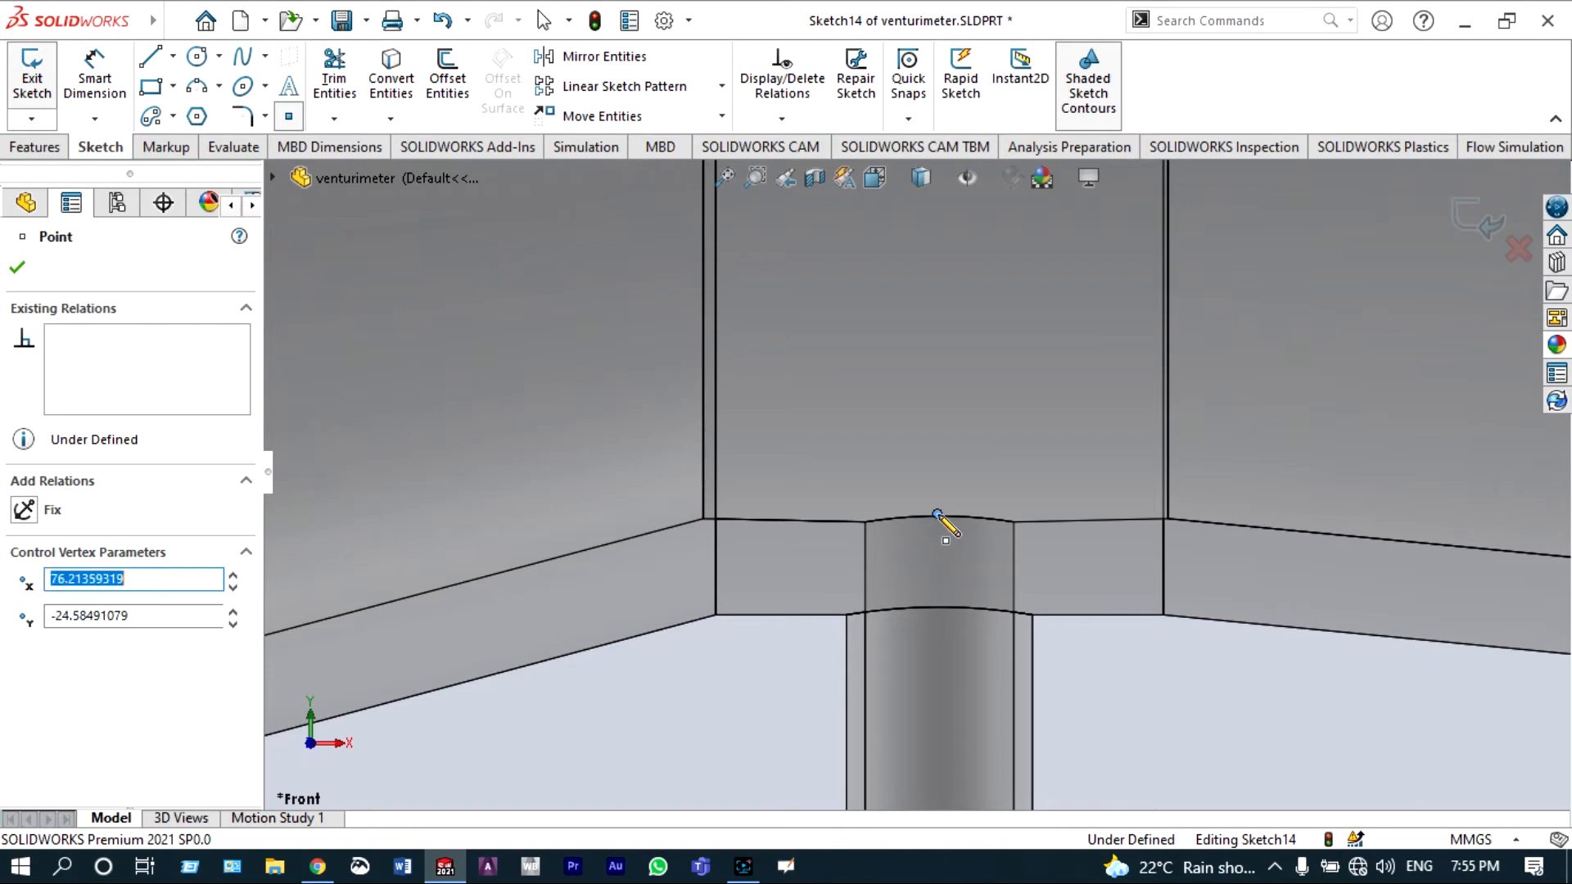
pyautogui.click(17, 267)
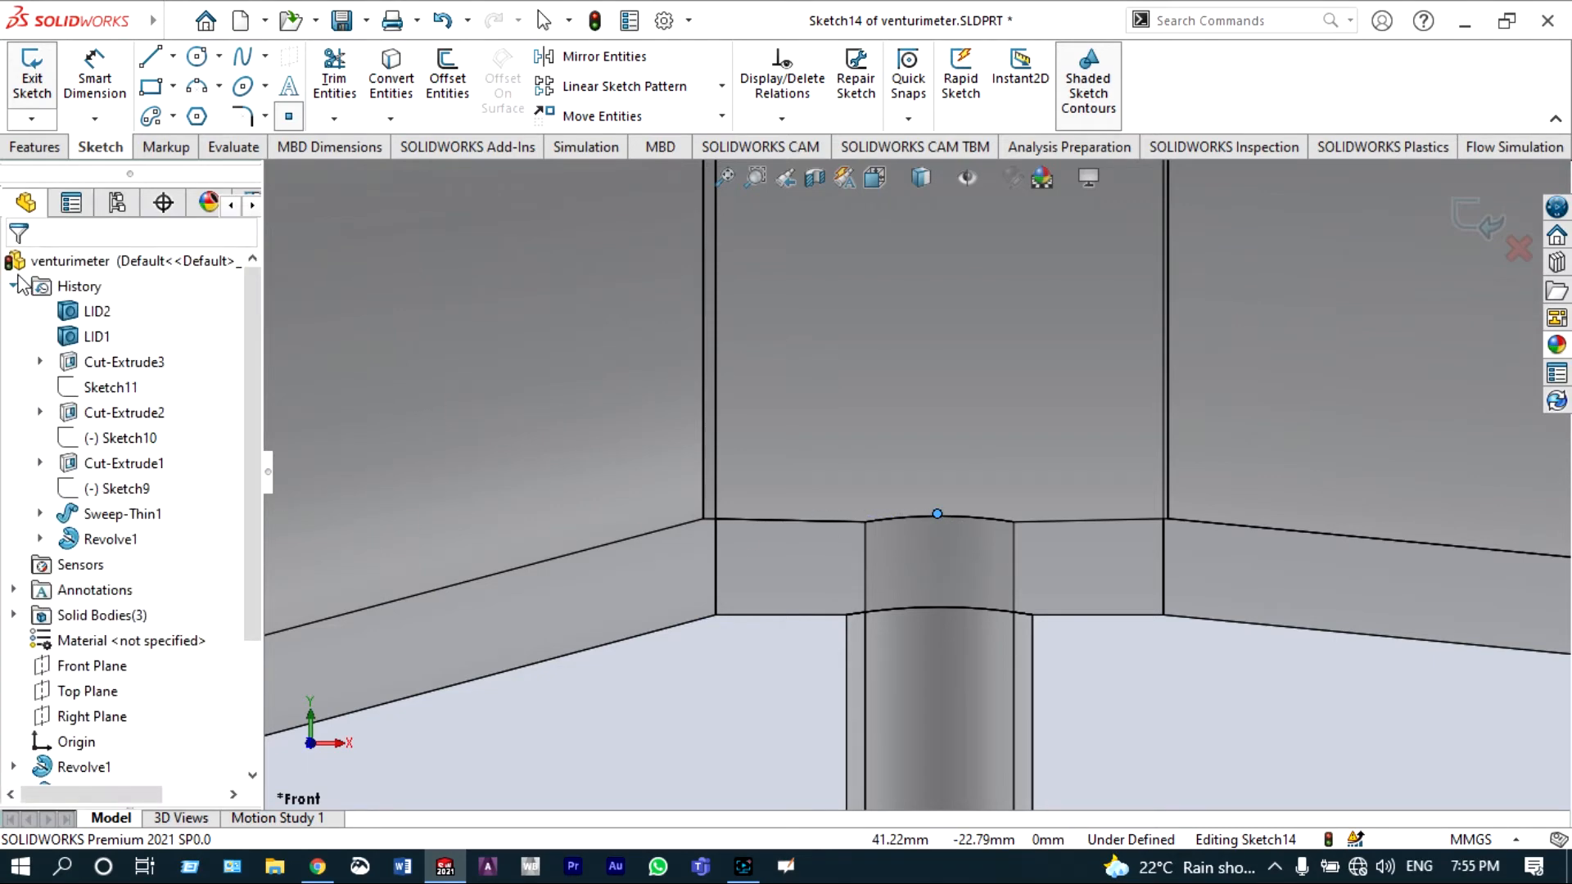
# Step: Draw a line about 550 mm long along the tube's centre axis from the inlet face to the outlet face
pyautogui.press('z')
pyautogui.scroll(10, 637, 370)
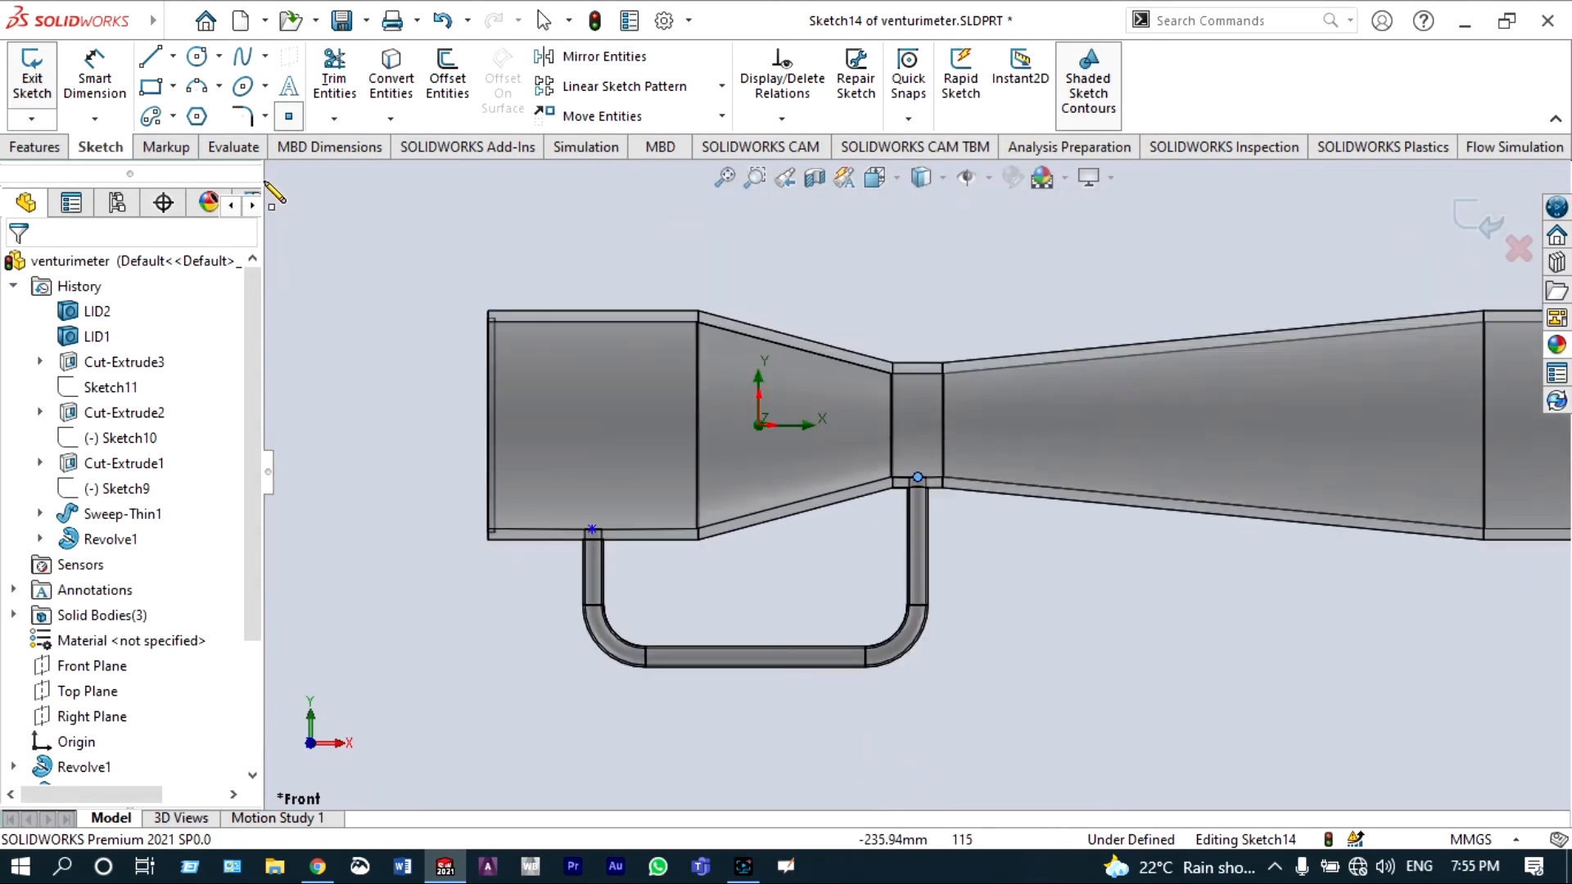
pyautogui.click(151, 60)
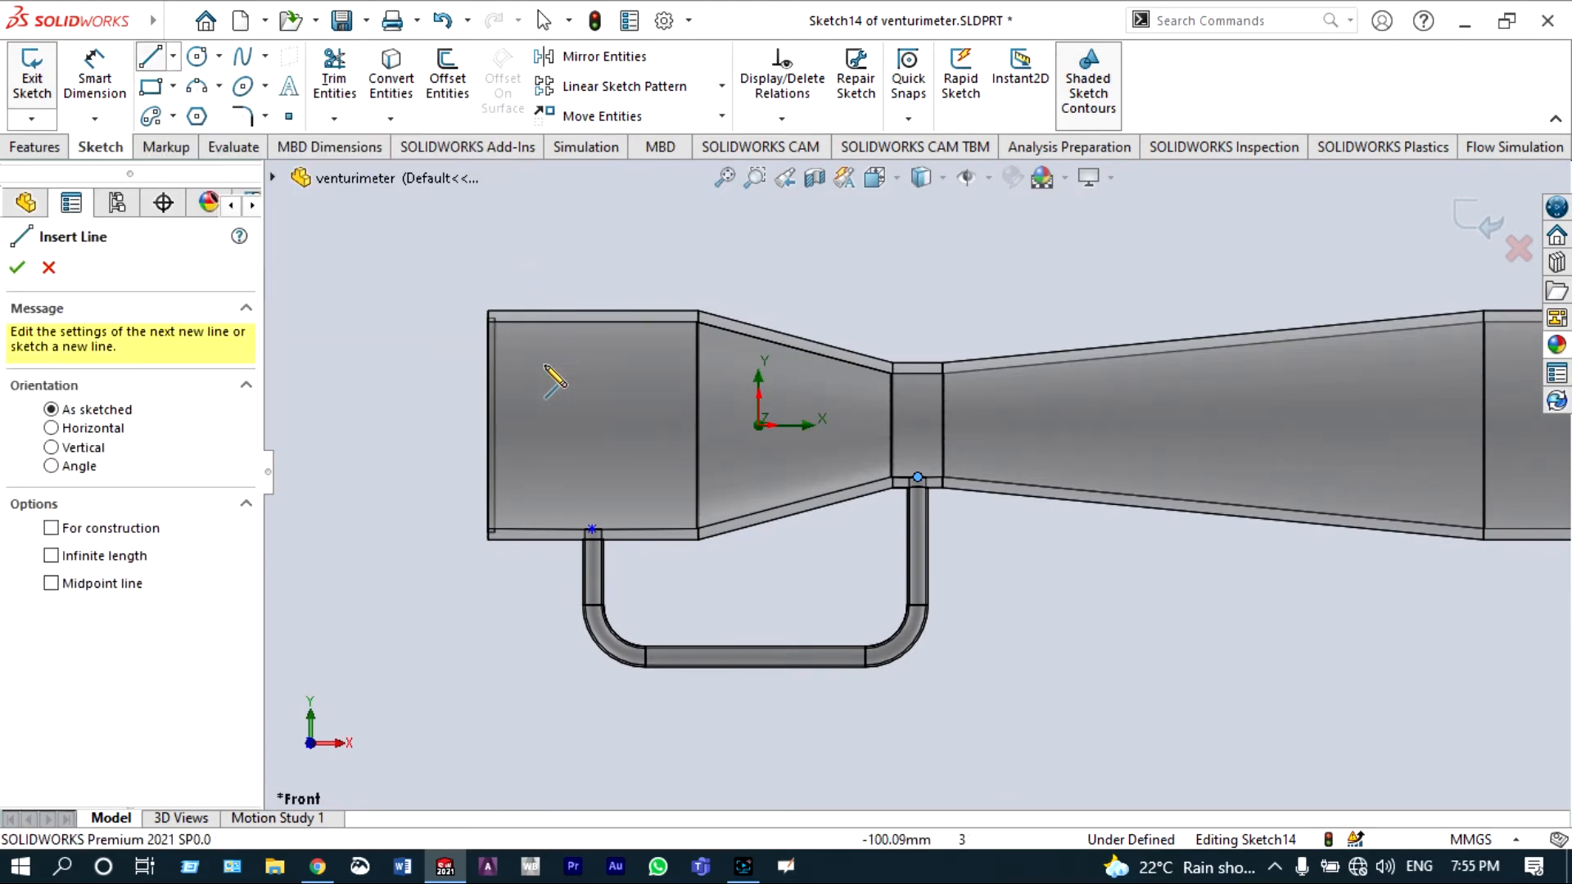
pyautogui.click(489, 425)
pyautogui.scroll(6, 892, 455)
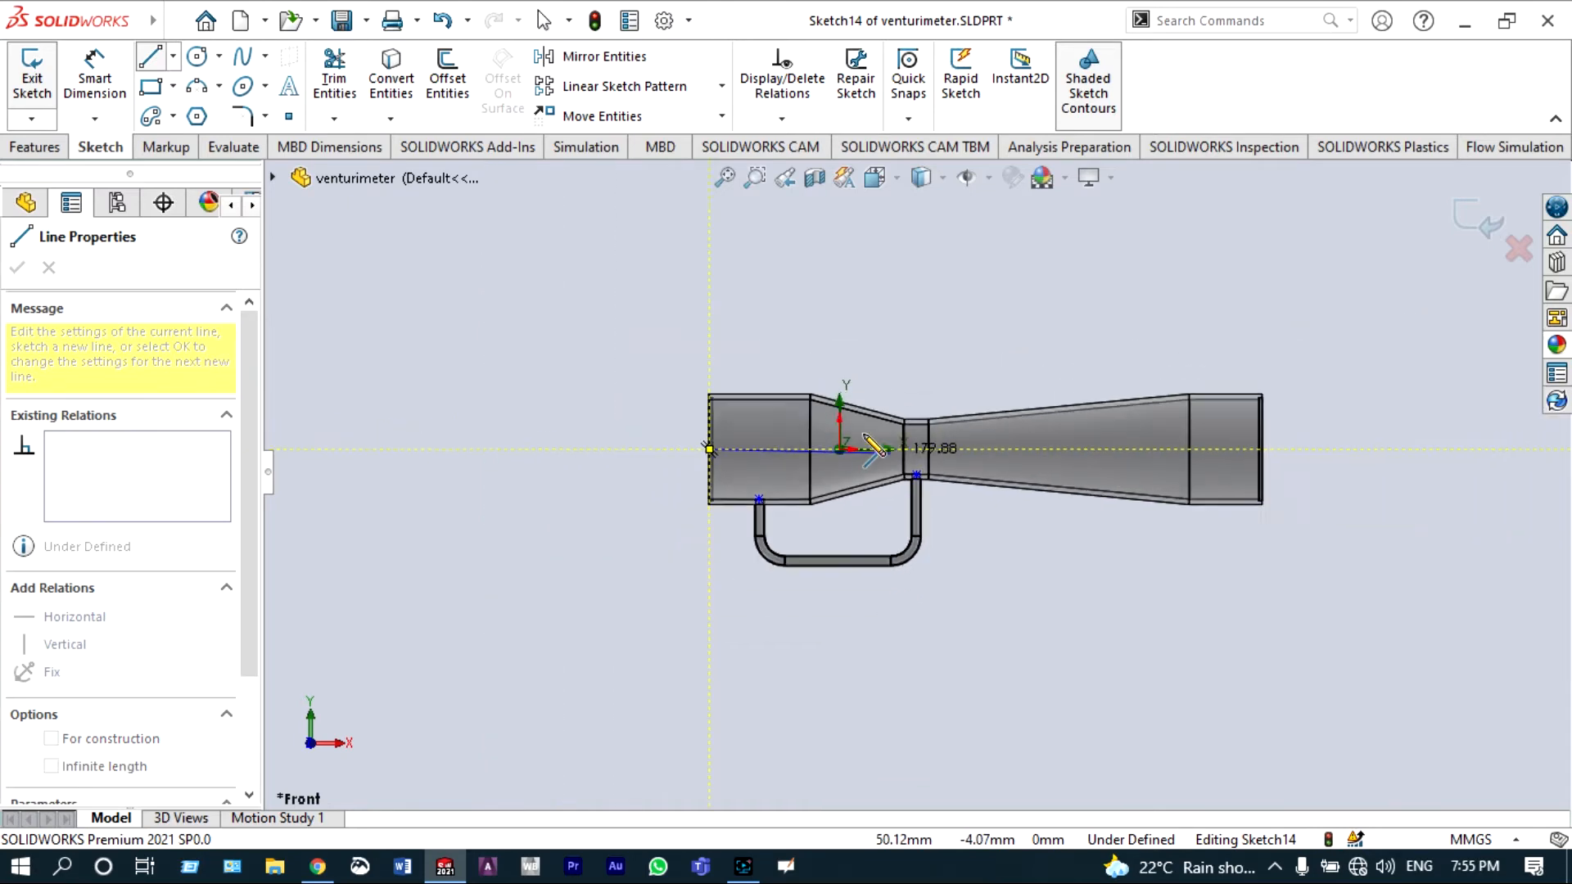
pyautogui.scroll(-5, 1065, 456)
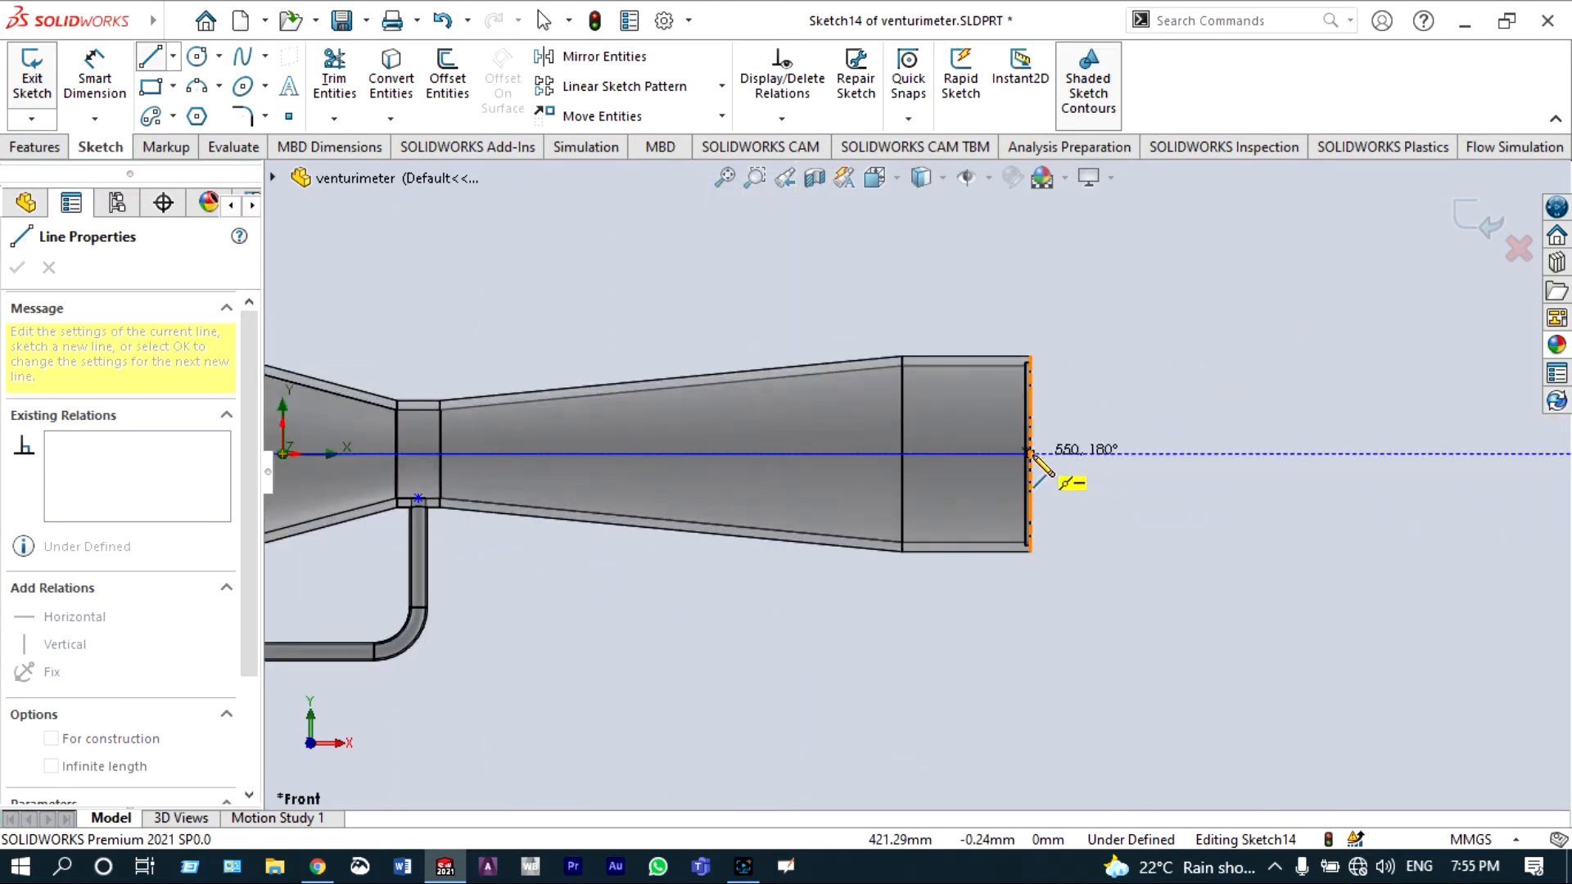
pyautogui.click(1031, 454)
pyautogui.press('Escape')
# Step: Return the manager panel to the Flow Simulation analysis tree
pyautogui.scroll(7, 663, 322)
pyautogui.scroll(2, 664, 323)
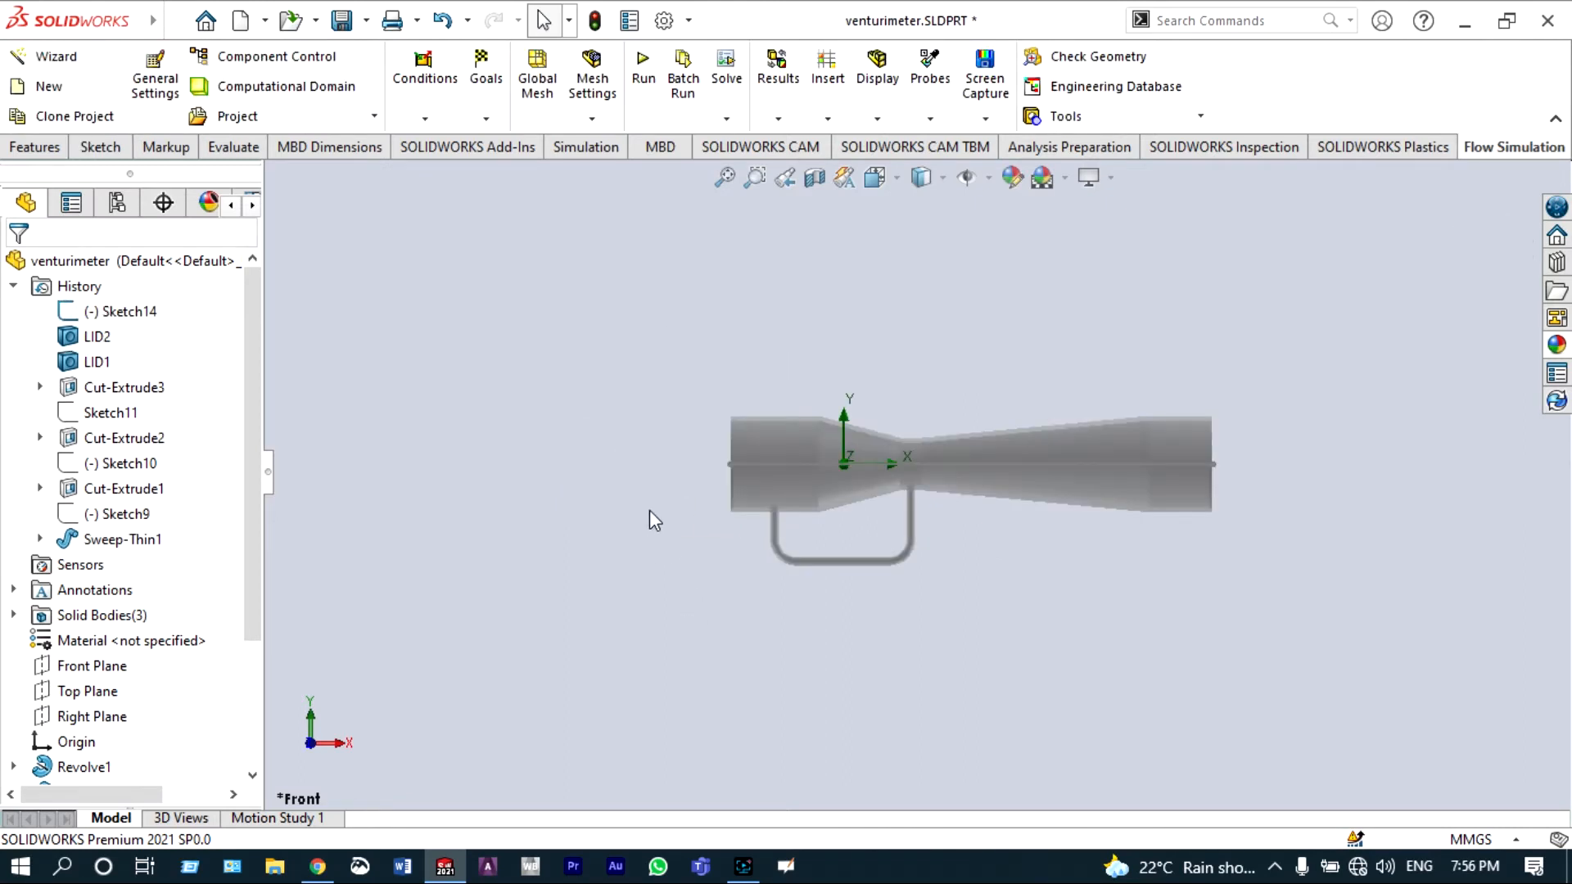
pyautogui.click(252, 206)
pyautogui.click(252, 205)
pyautogui.click(252, 206)
pyautogui.click(252, 206)
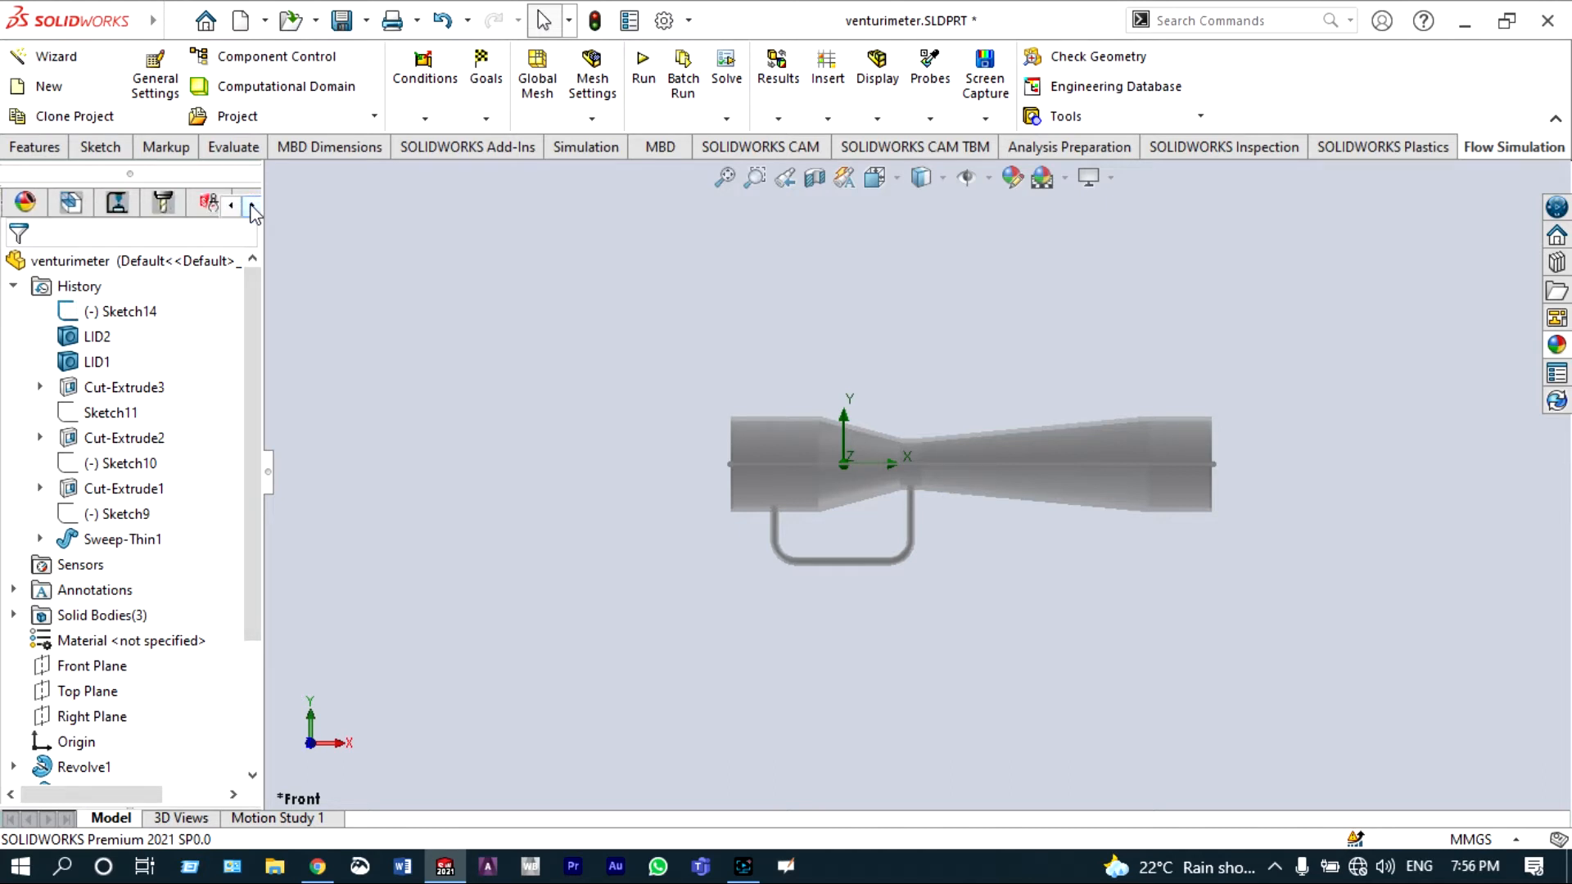
pyautogui.click(252, 205)
pyautogui.click(252, 206)
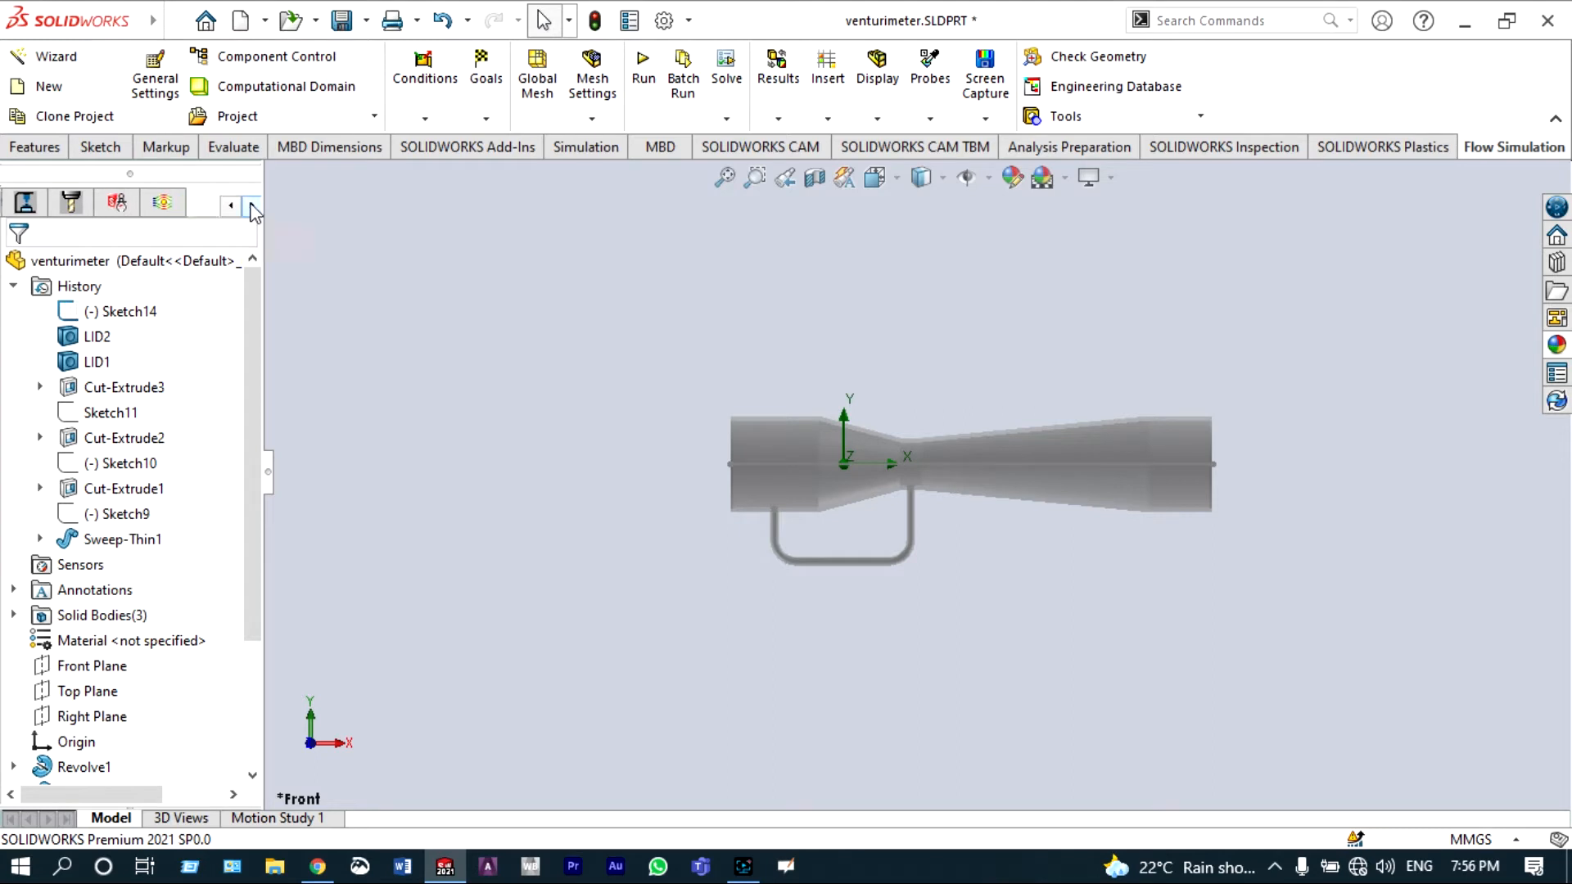
pyautogui.click(163, 203)
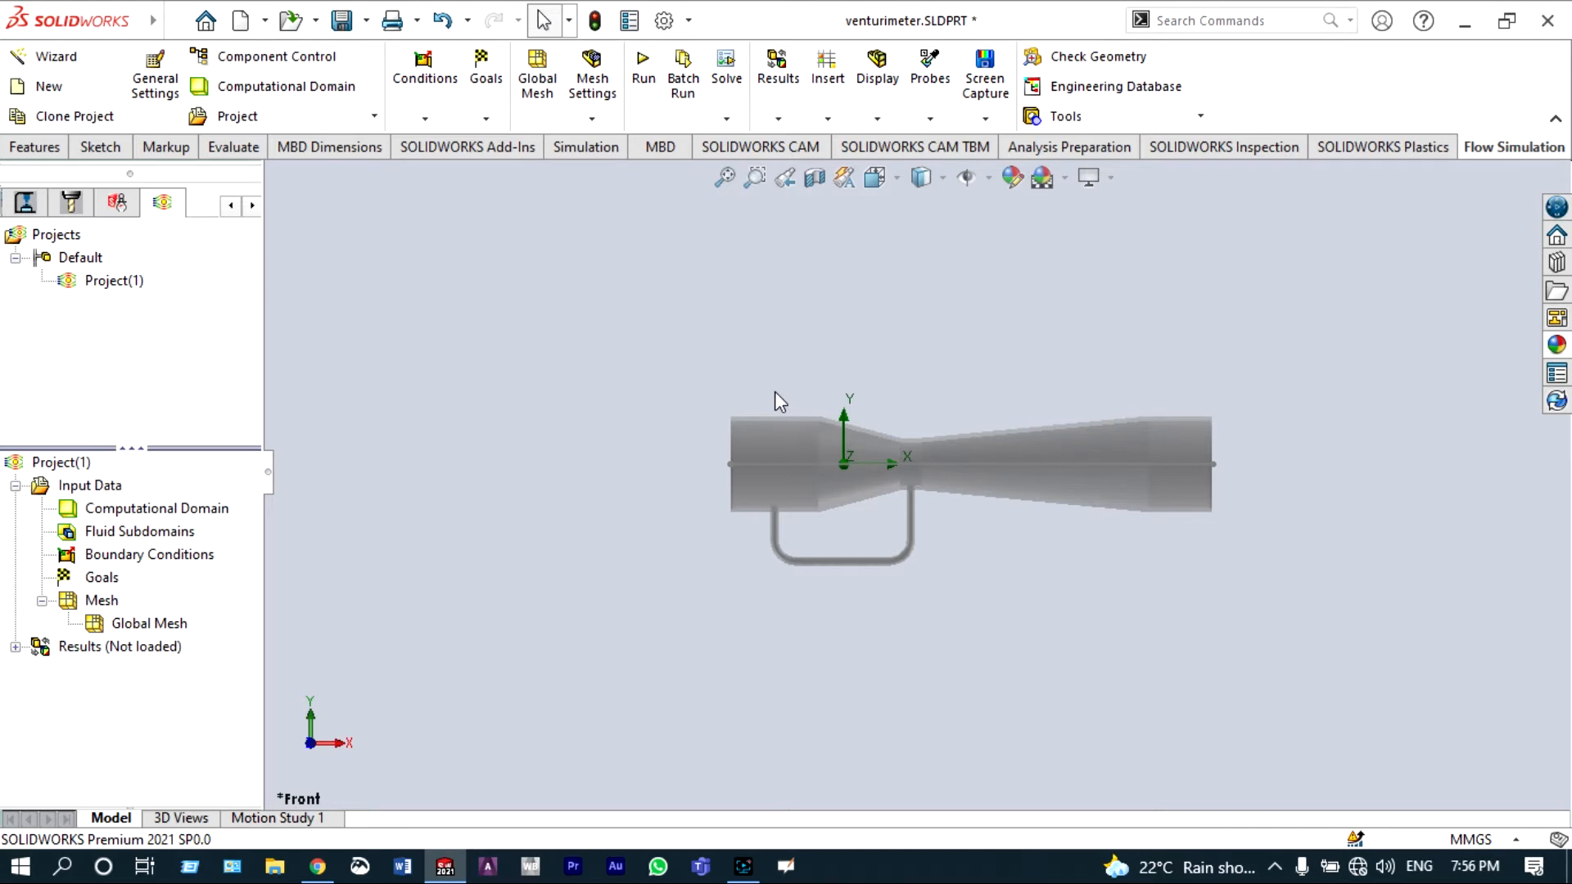
# Step: Turn on a section view of the part cut by the Front Plane
pyautogui.click(819, 183)
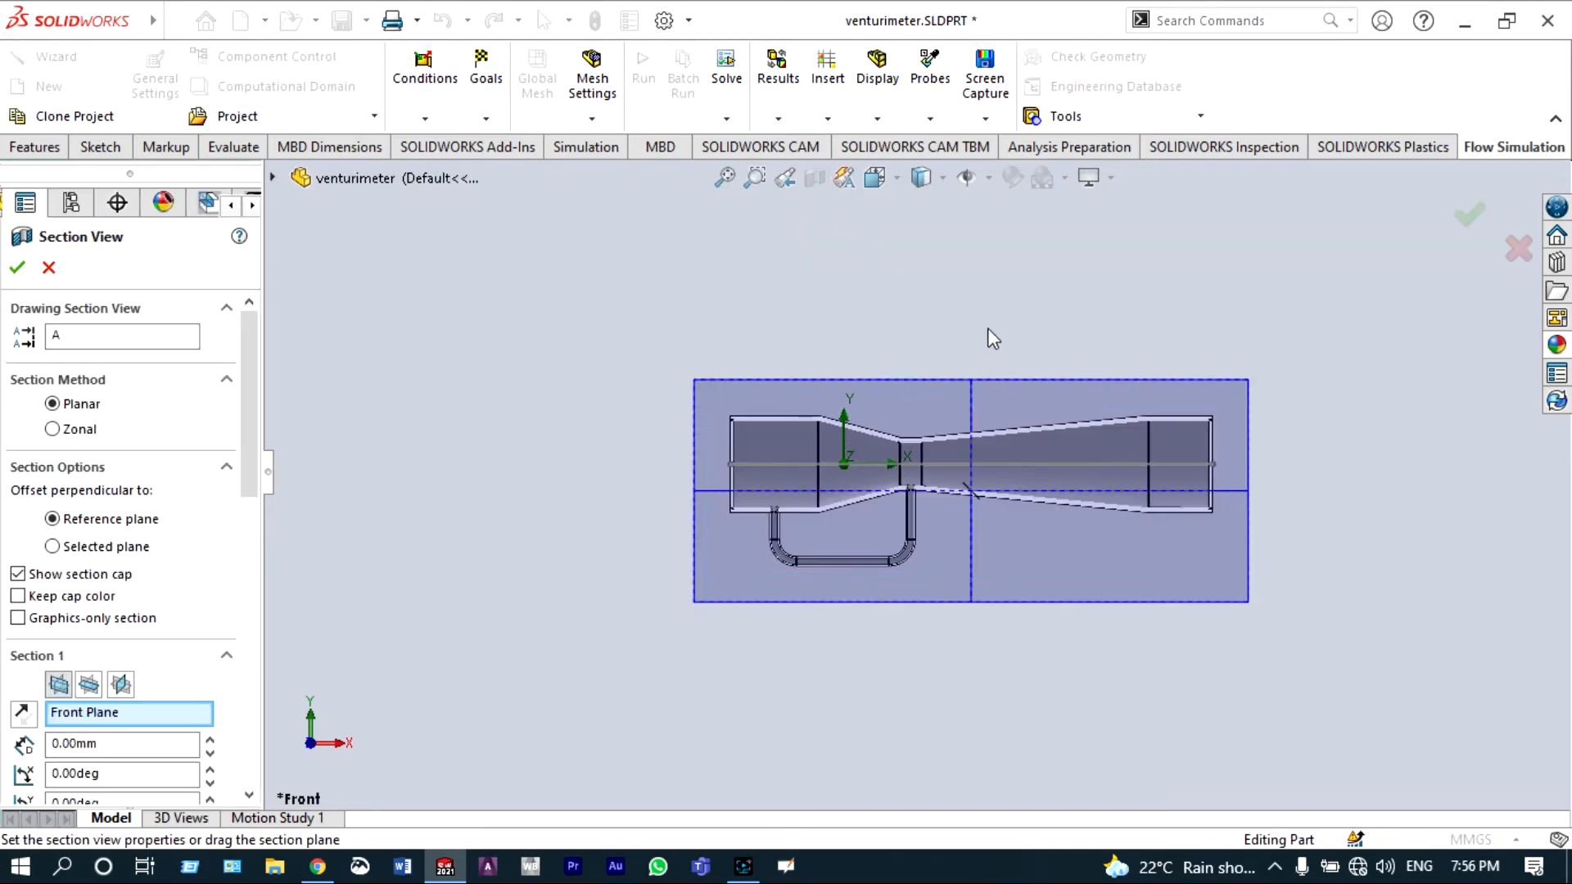
pyautogui.click(1462, 213)
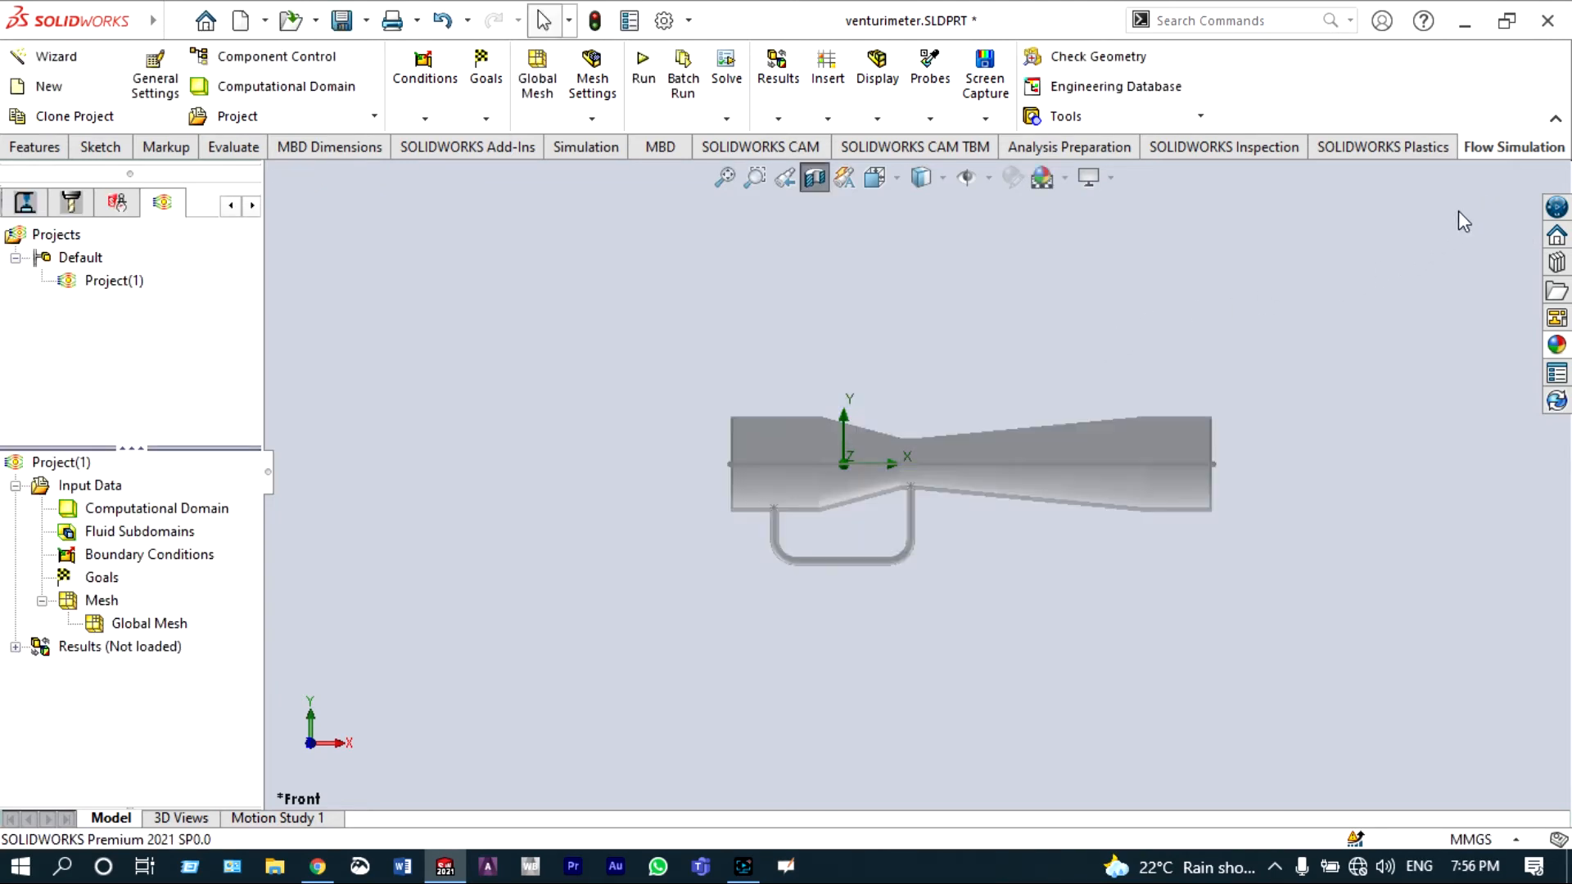
# Step: Add an Inlet Velocity boundary condition of 0.5 m/s on the tube's inlet face
pyautogui.rightClick(1227, 322)
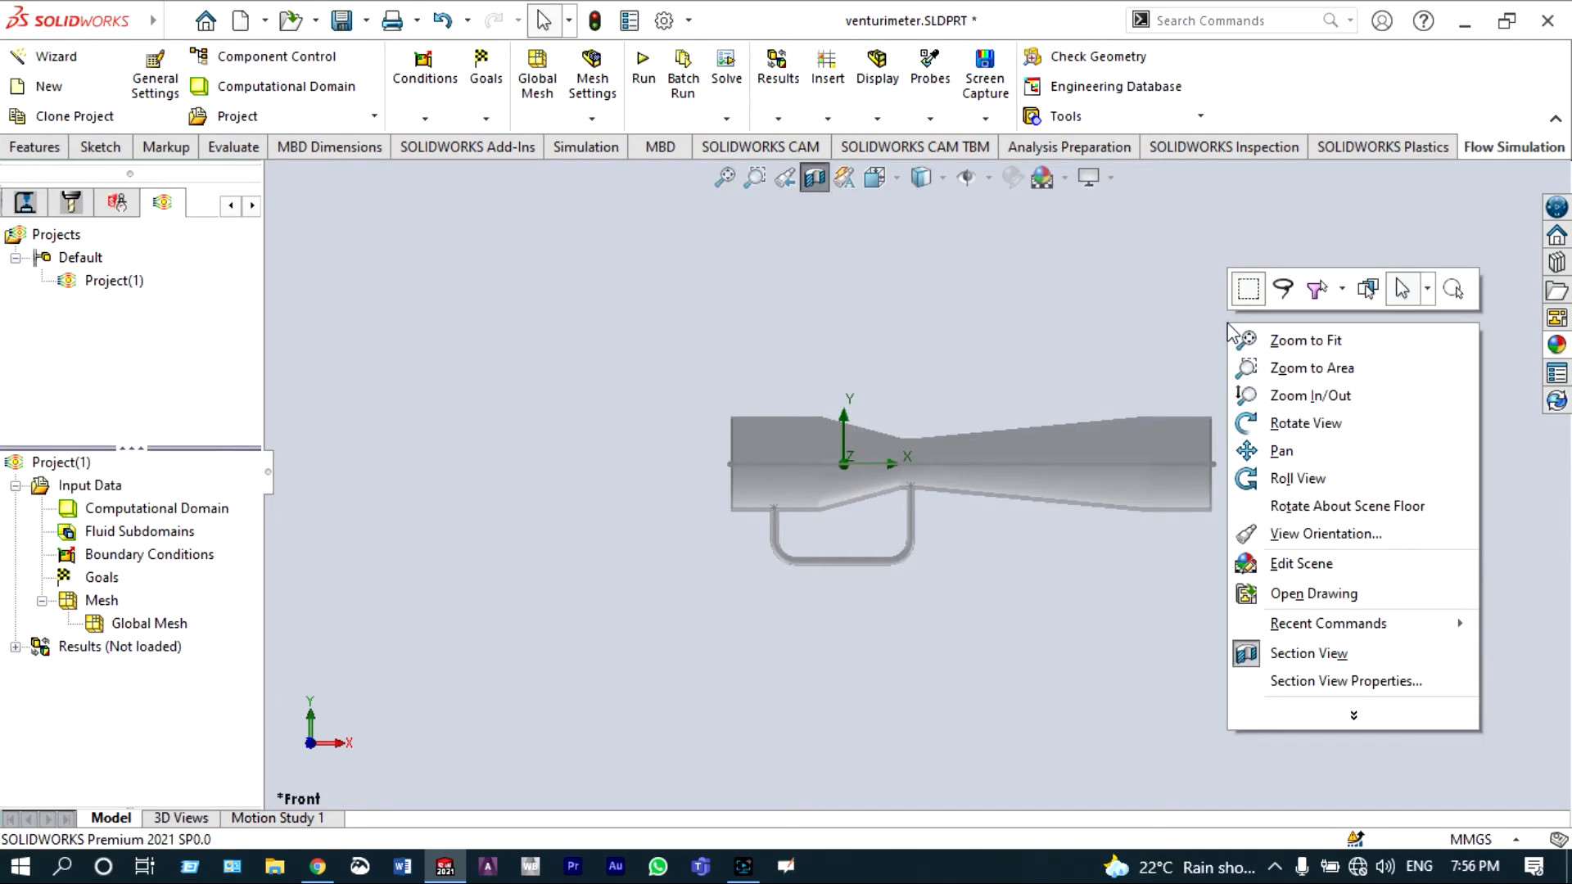
pyautogui.click(1285, 424)
pyautogui.moveTo(1253, 404); pyautogui.dragTo(1146, 500)
pyautogui.rightClick(150, 556)
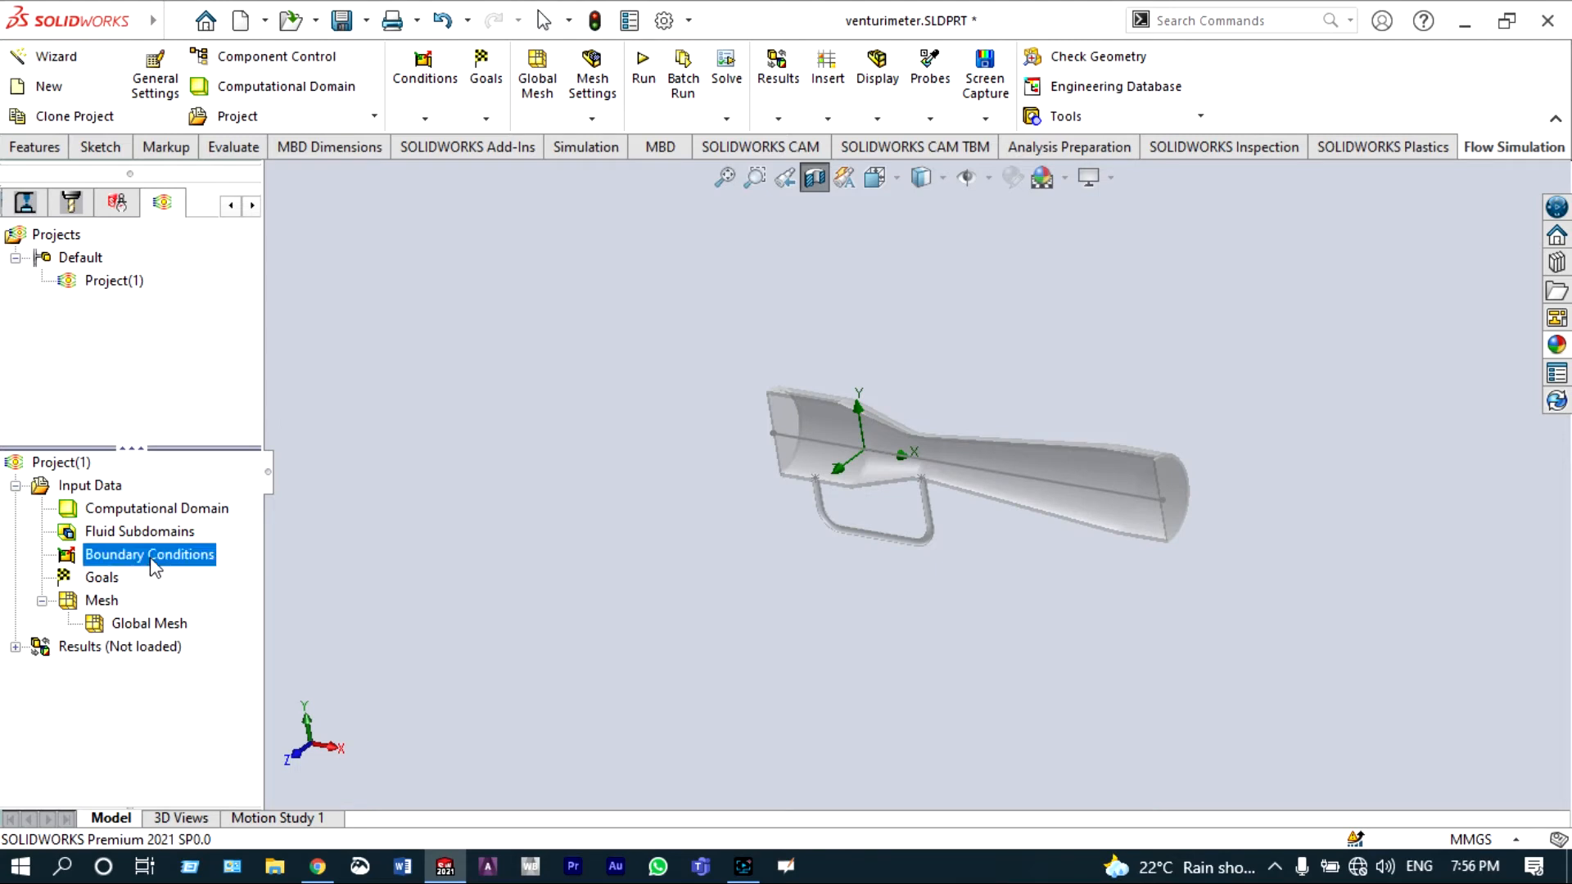
pyautogui.click(194, 579)
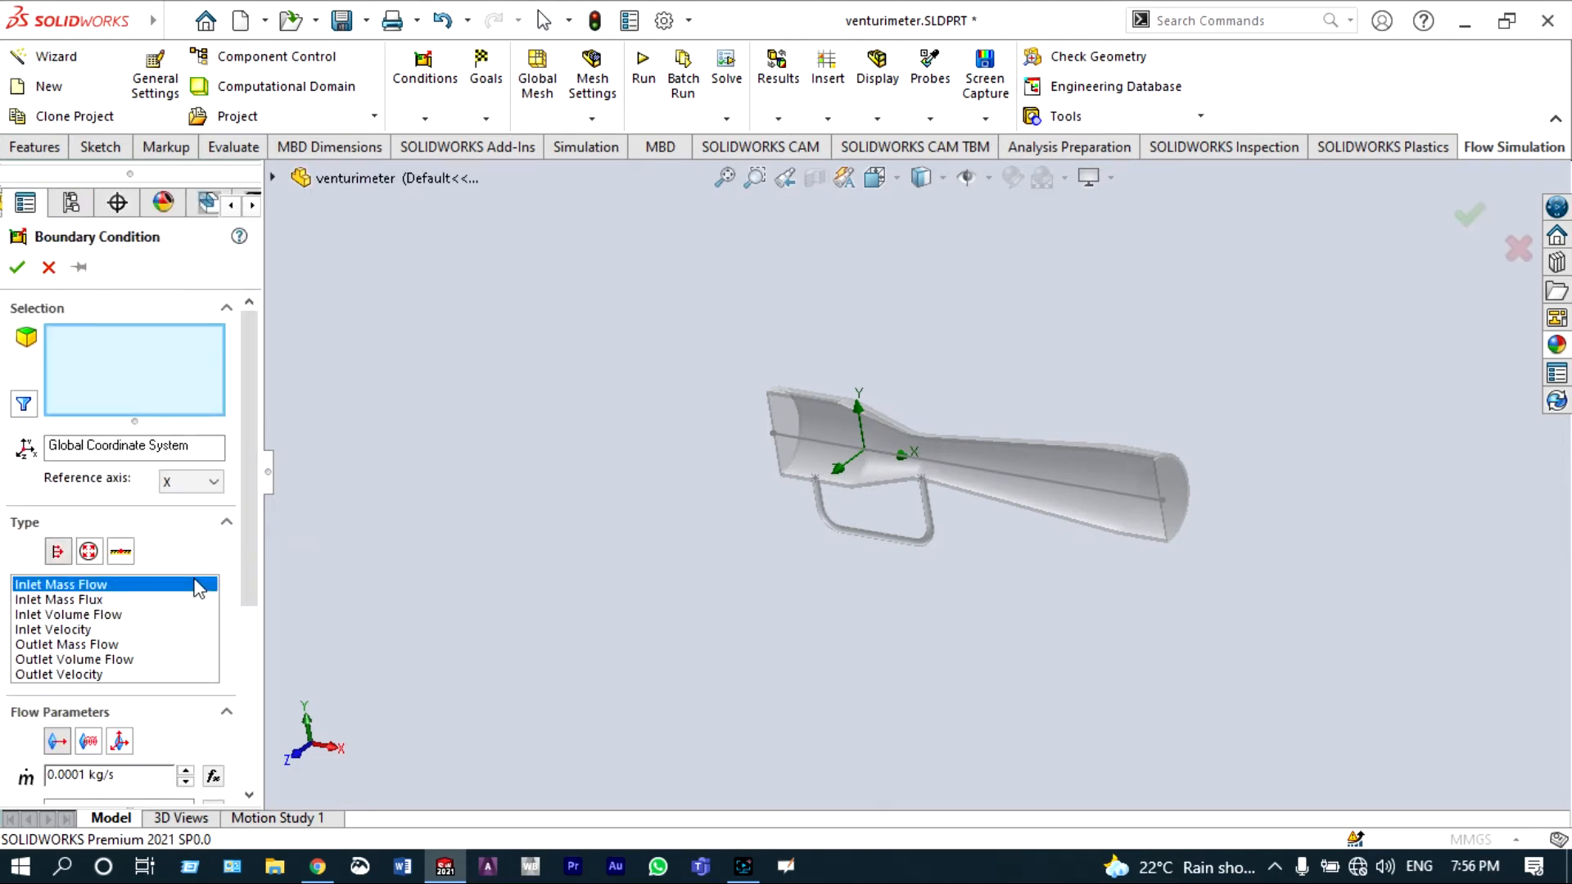
pyautogui.click(783, 426)
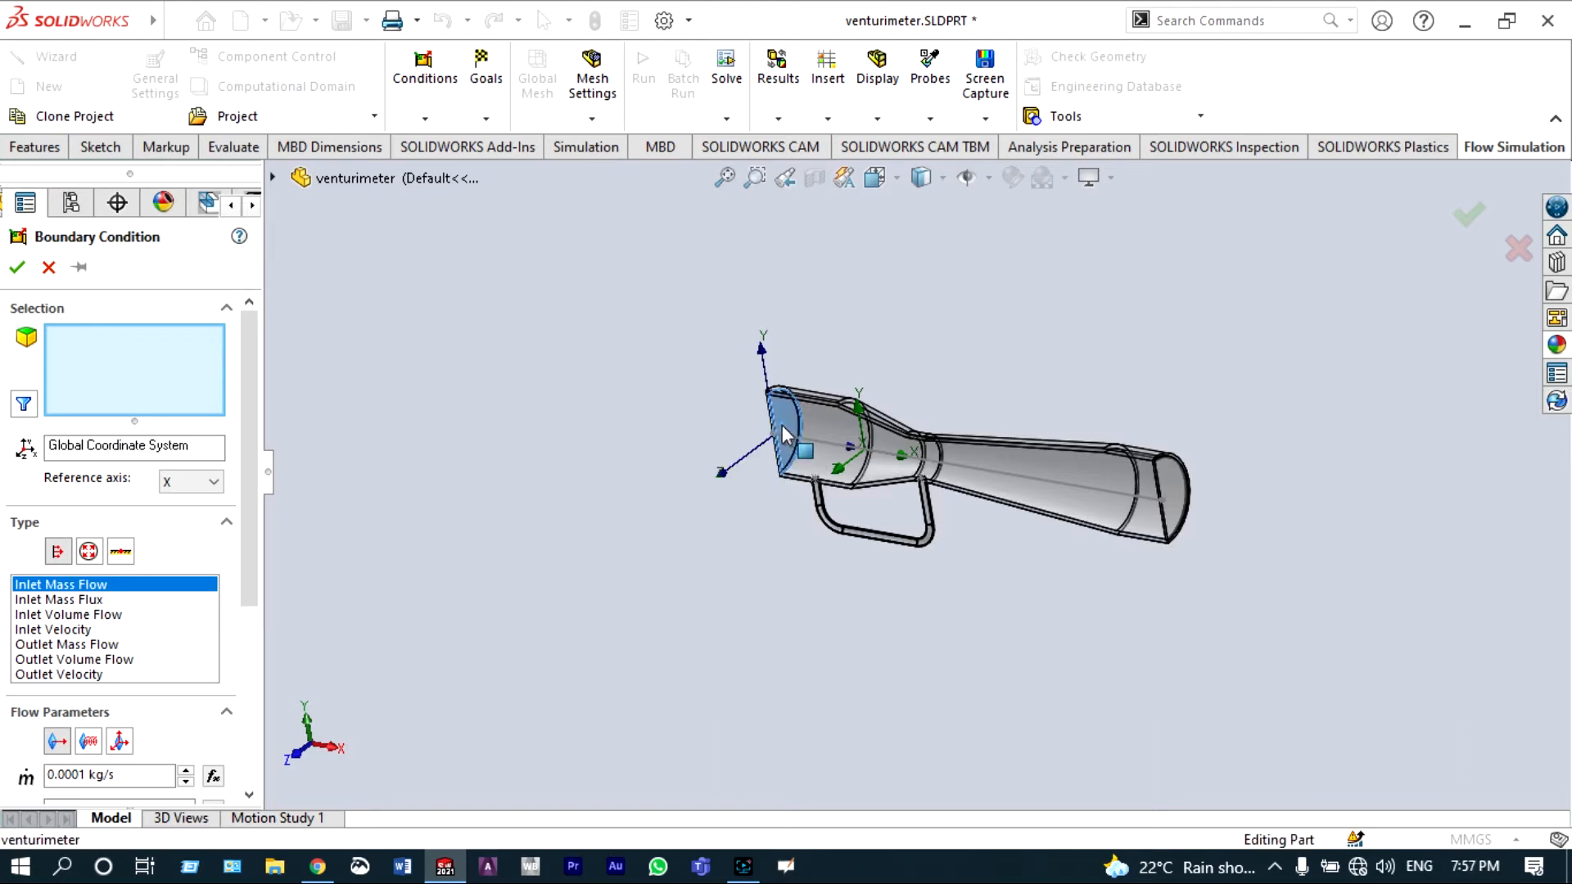
pyautogui.click(78, 628)
pyautogui.moveTo(244, 539); pyautogui.dragTo(245, 657)
pyautogui.click(50, 576)
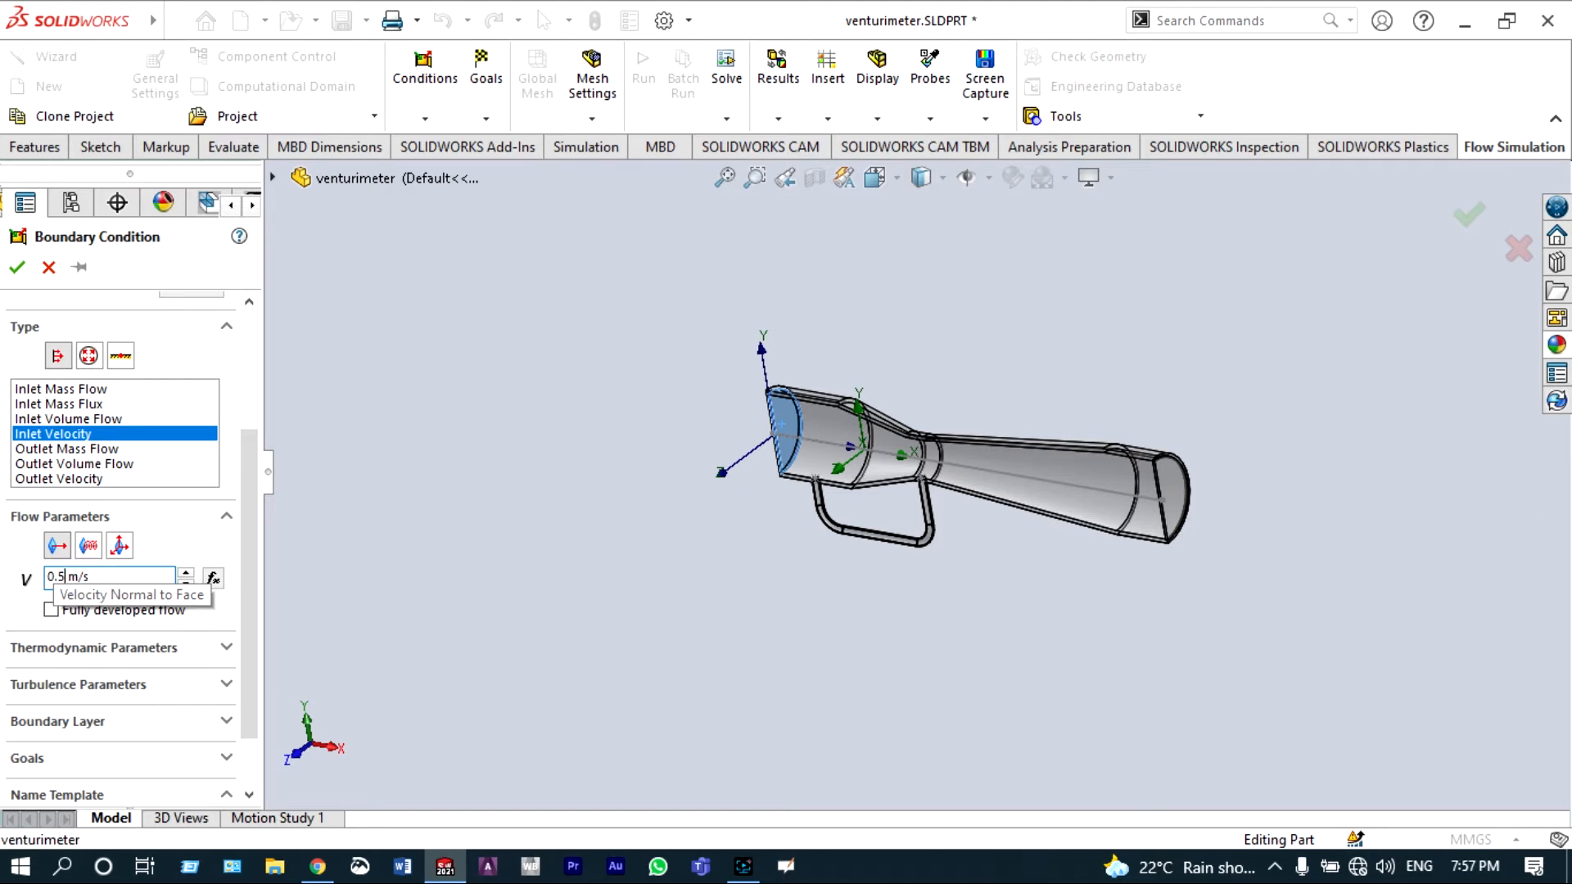
pyautogui.click(17, 268)
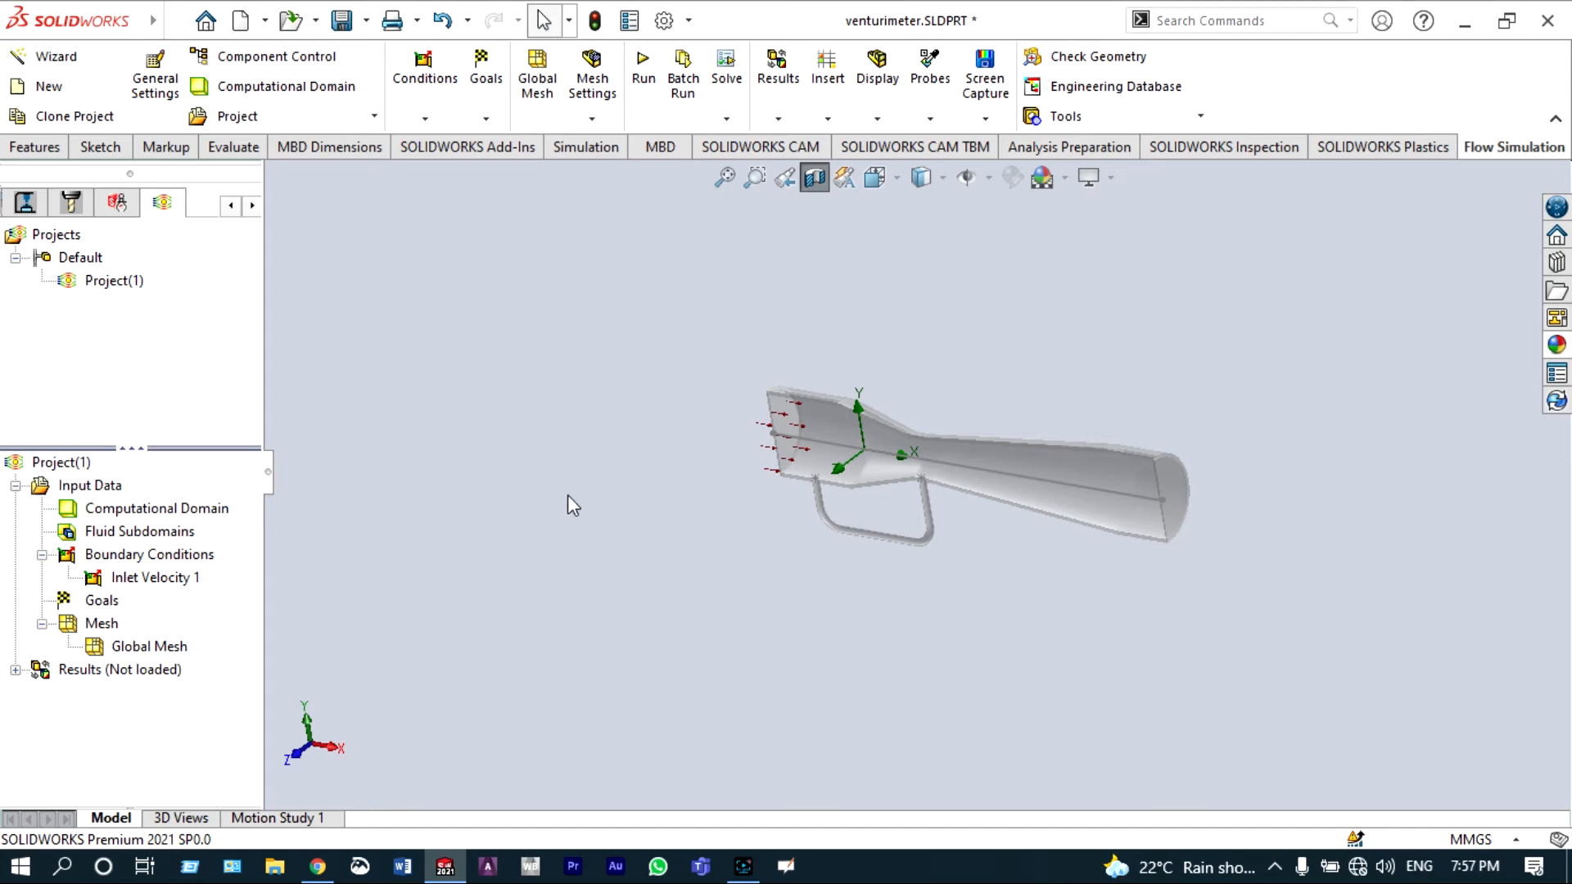
# Step: Add an Environment Pressure boundary condition on the tube's outlet face
pyautogui.rightClick(160, 556)
pyautogui.click(215, 569)
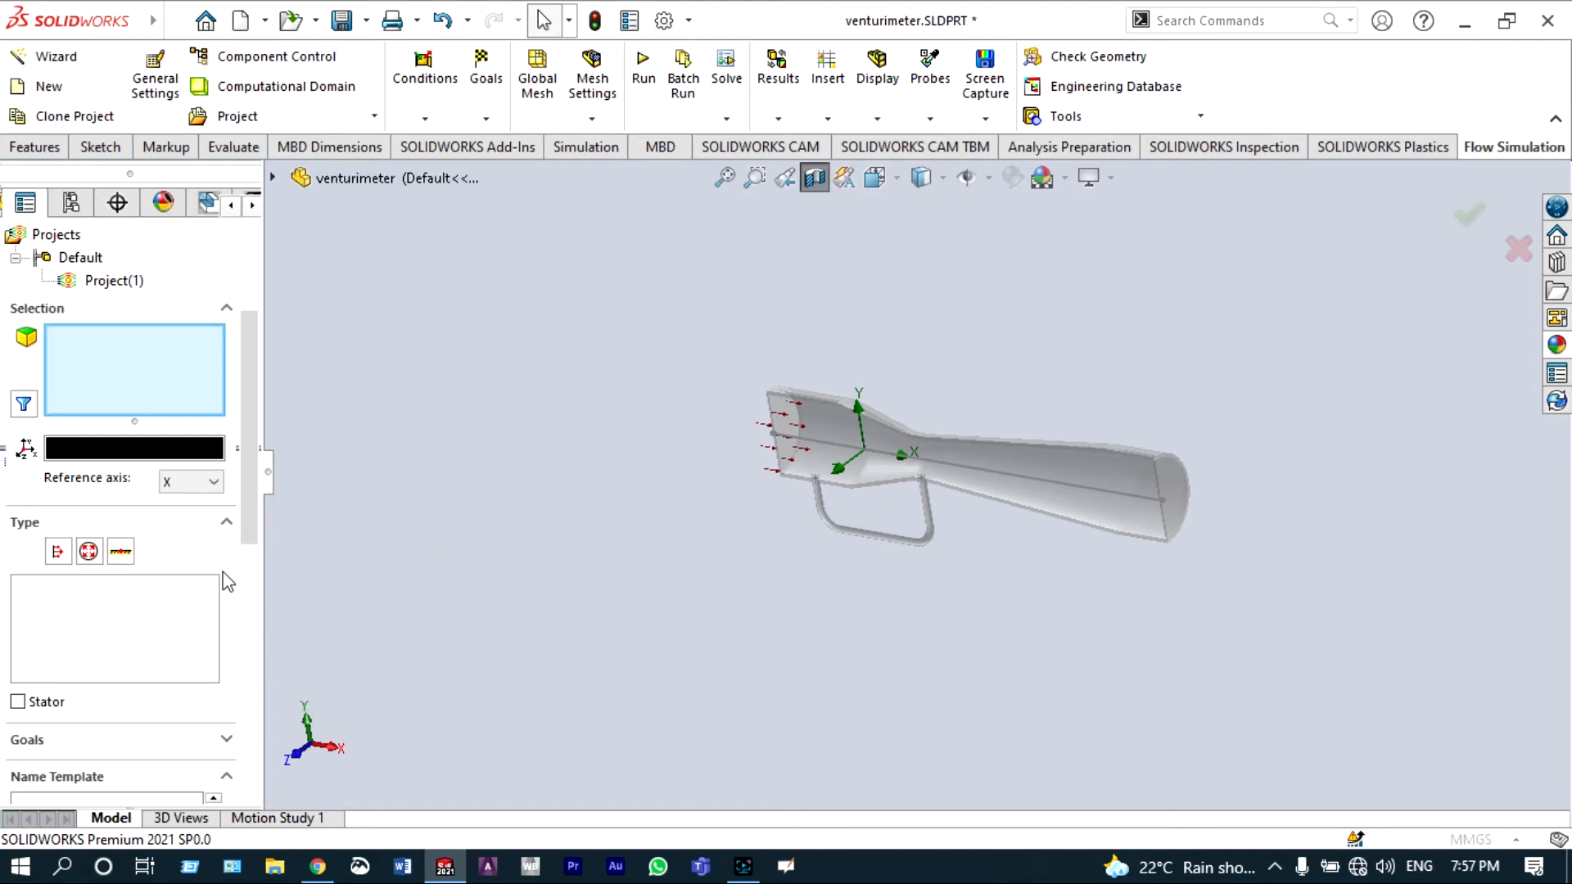
pyautogui.click(89, 553)
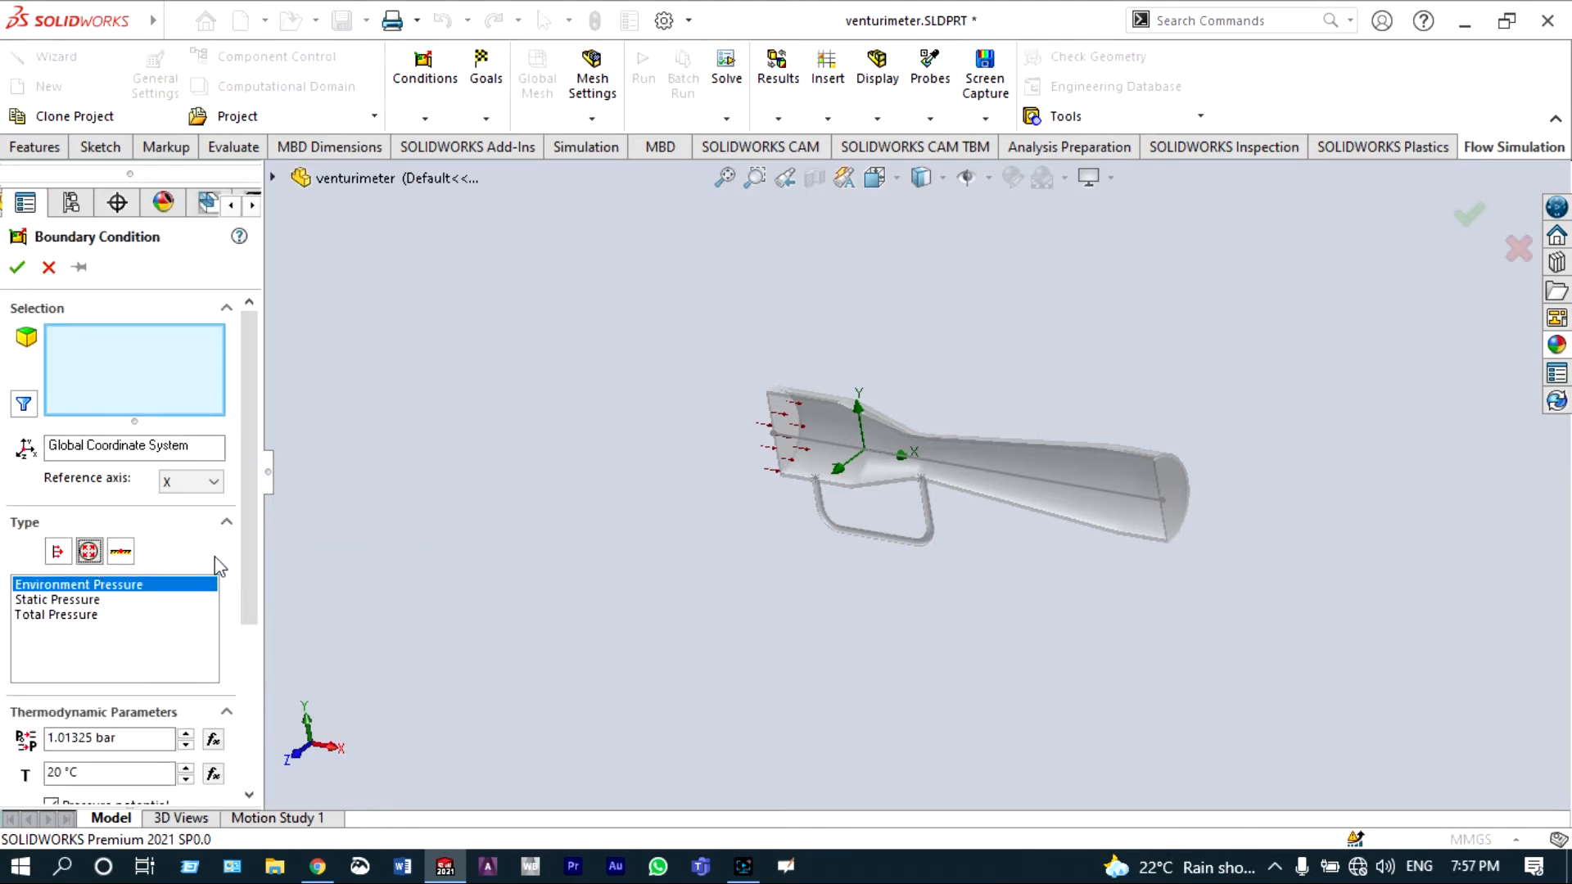
pyautogui.rightClick(812, 596)
pyautogui.moveTo(922, 471)
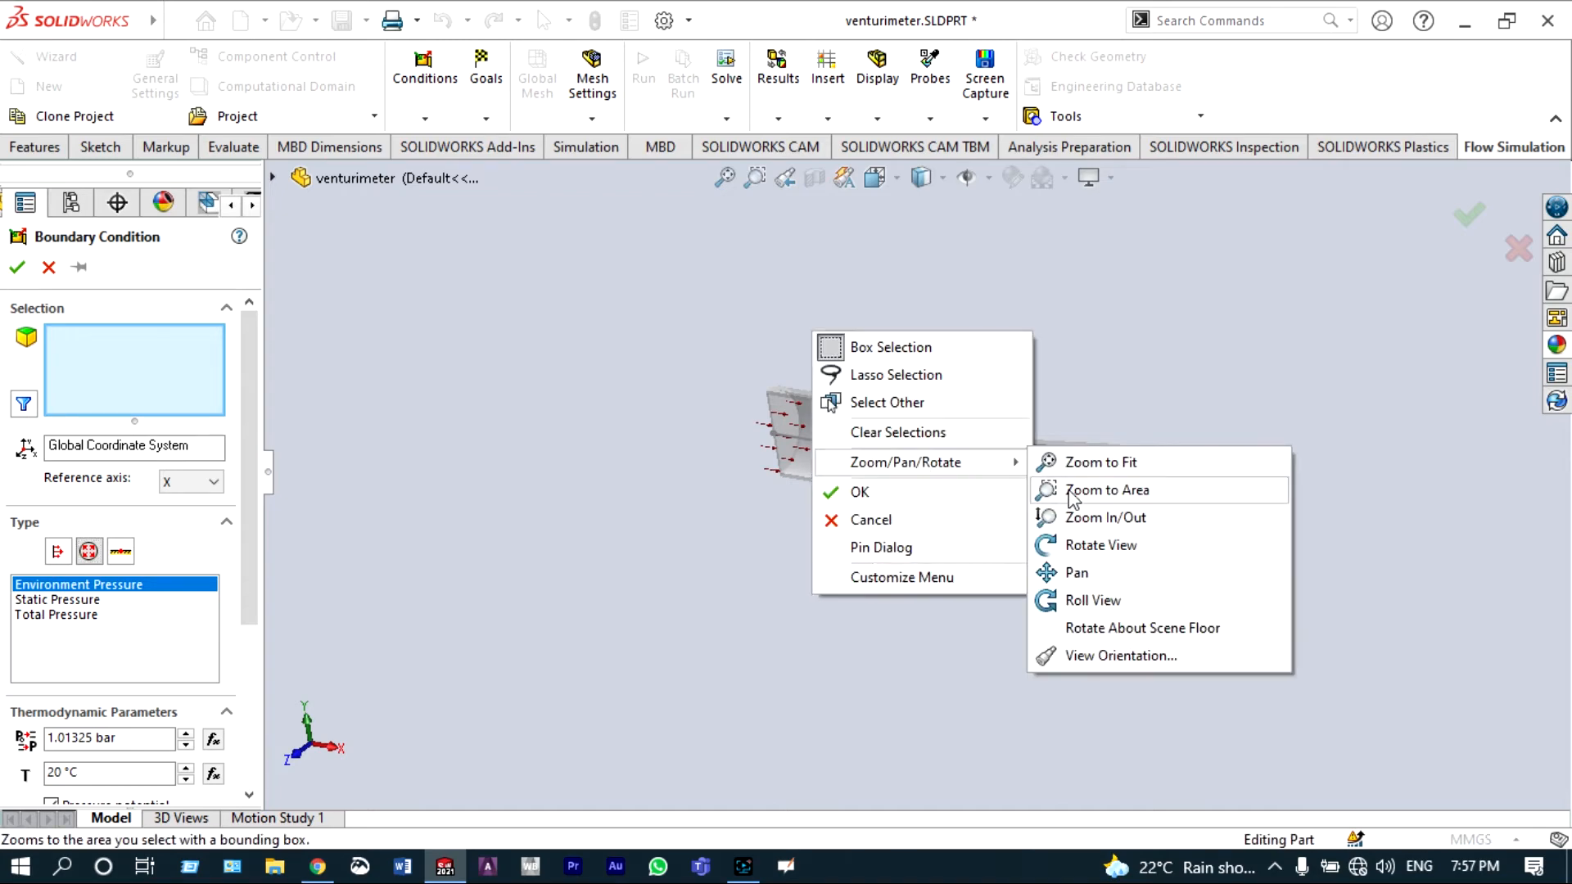
pyautogui.click(1081, 545)
pyautogui.moveTo(1056, 532); pyautogui.dragTo(1245, 537)
pyautogui.scroll(-5, 1189, 466)
pyautogui.rightClick(1185, 428)
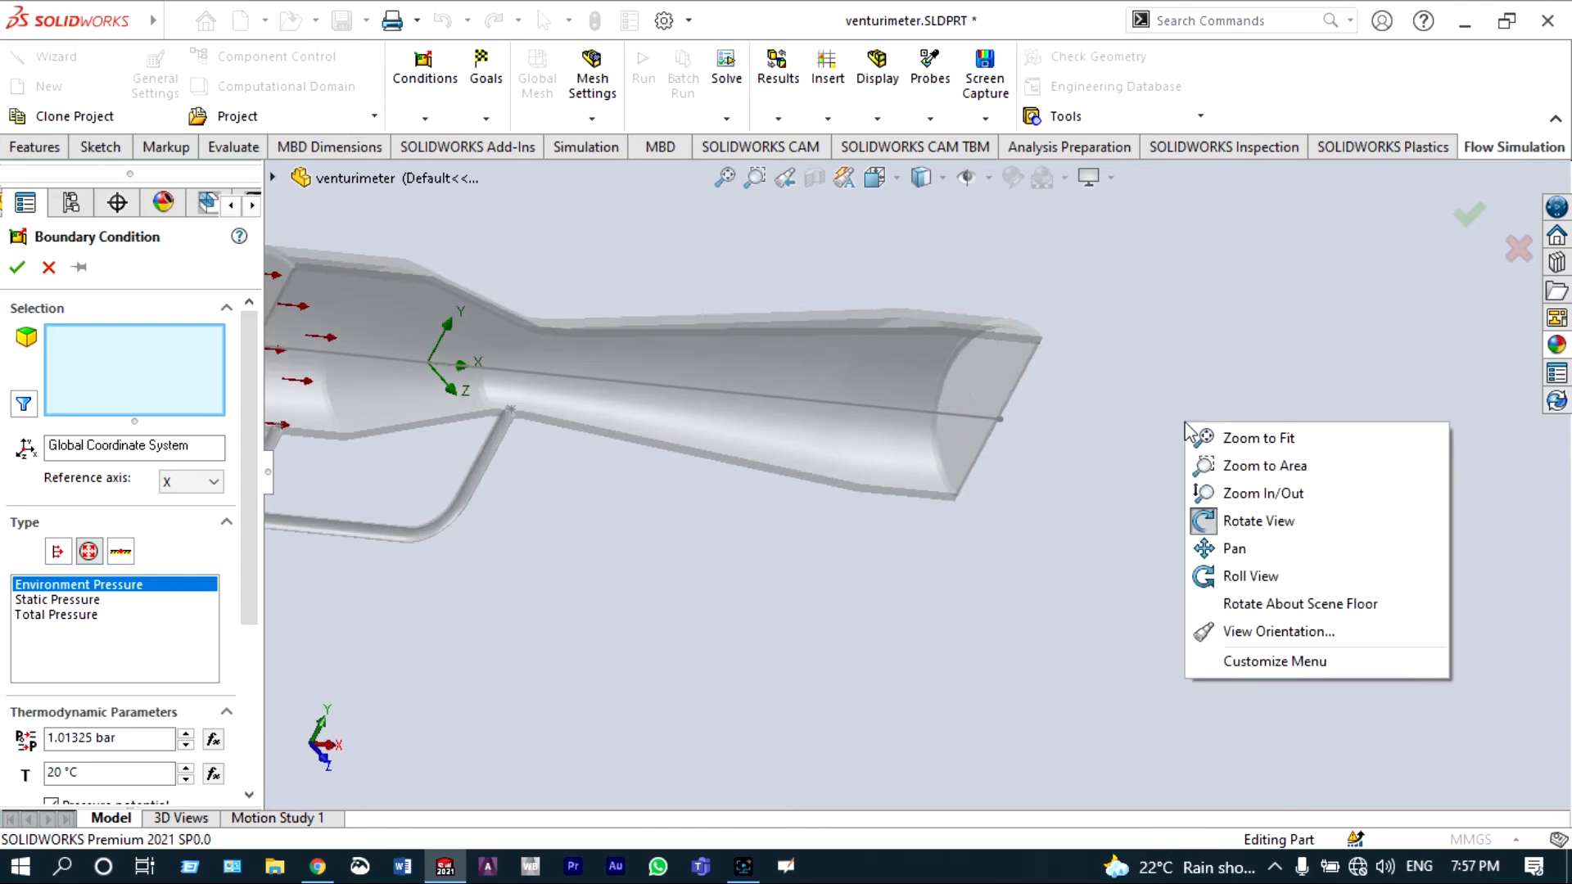
pyautogui.click(1236, 521)
pyautogui.click(992, 385)
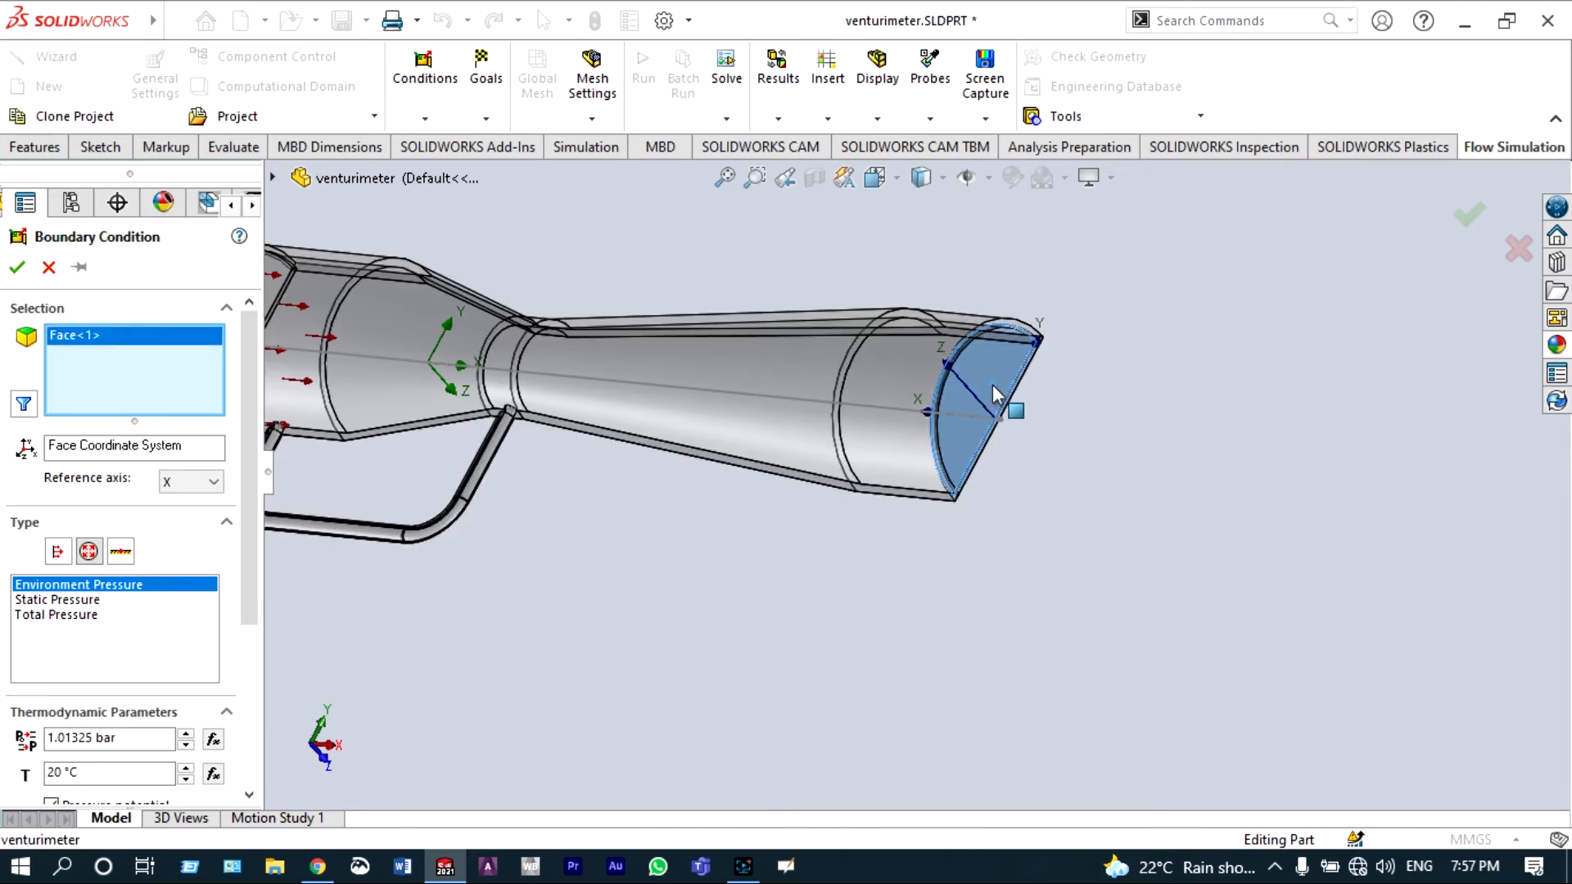
pyautogui.click(18, 267)
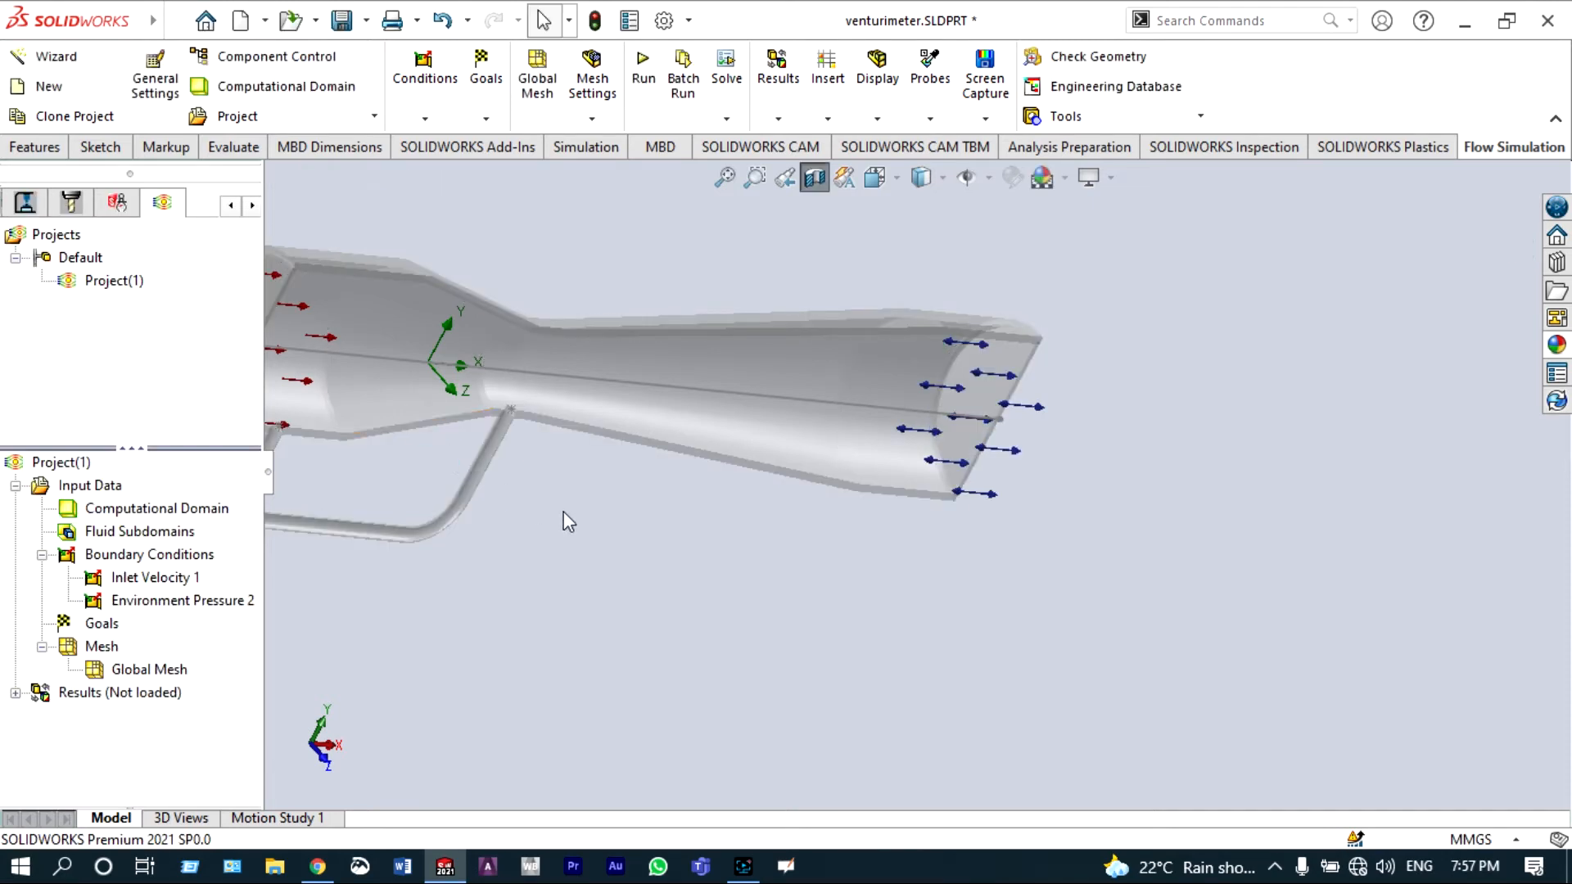
# Step: Insert point goals for Total Pressure and Velocity at the edge where the U-pipe's left leg meets the tube
pyautogui.scroll(3, 563, 515)
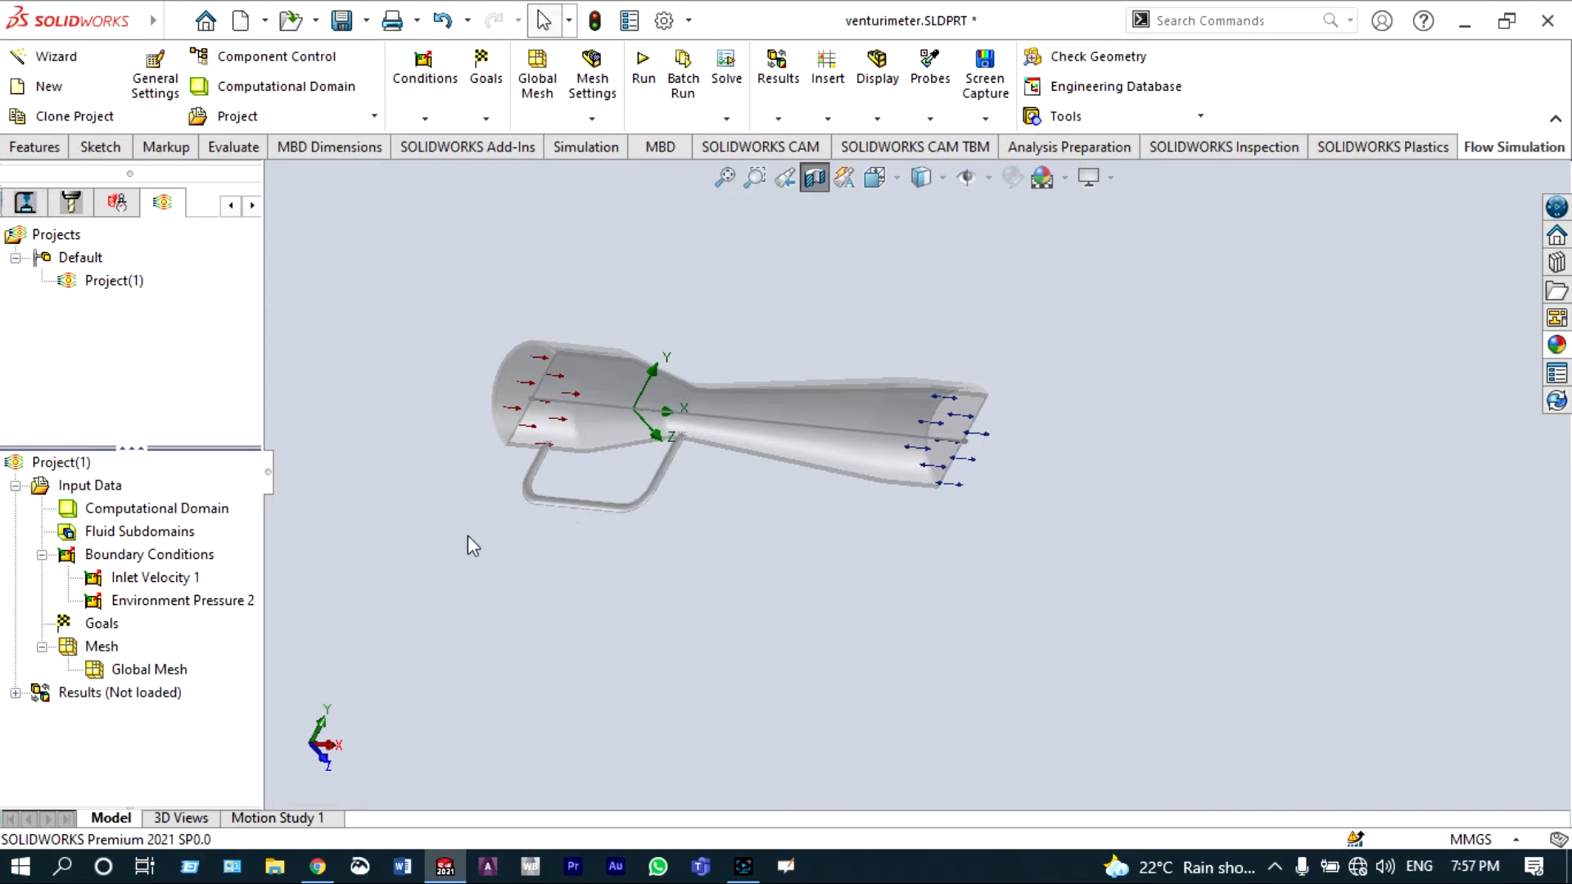
pyautogui.rightClick(102, 627)
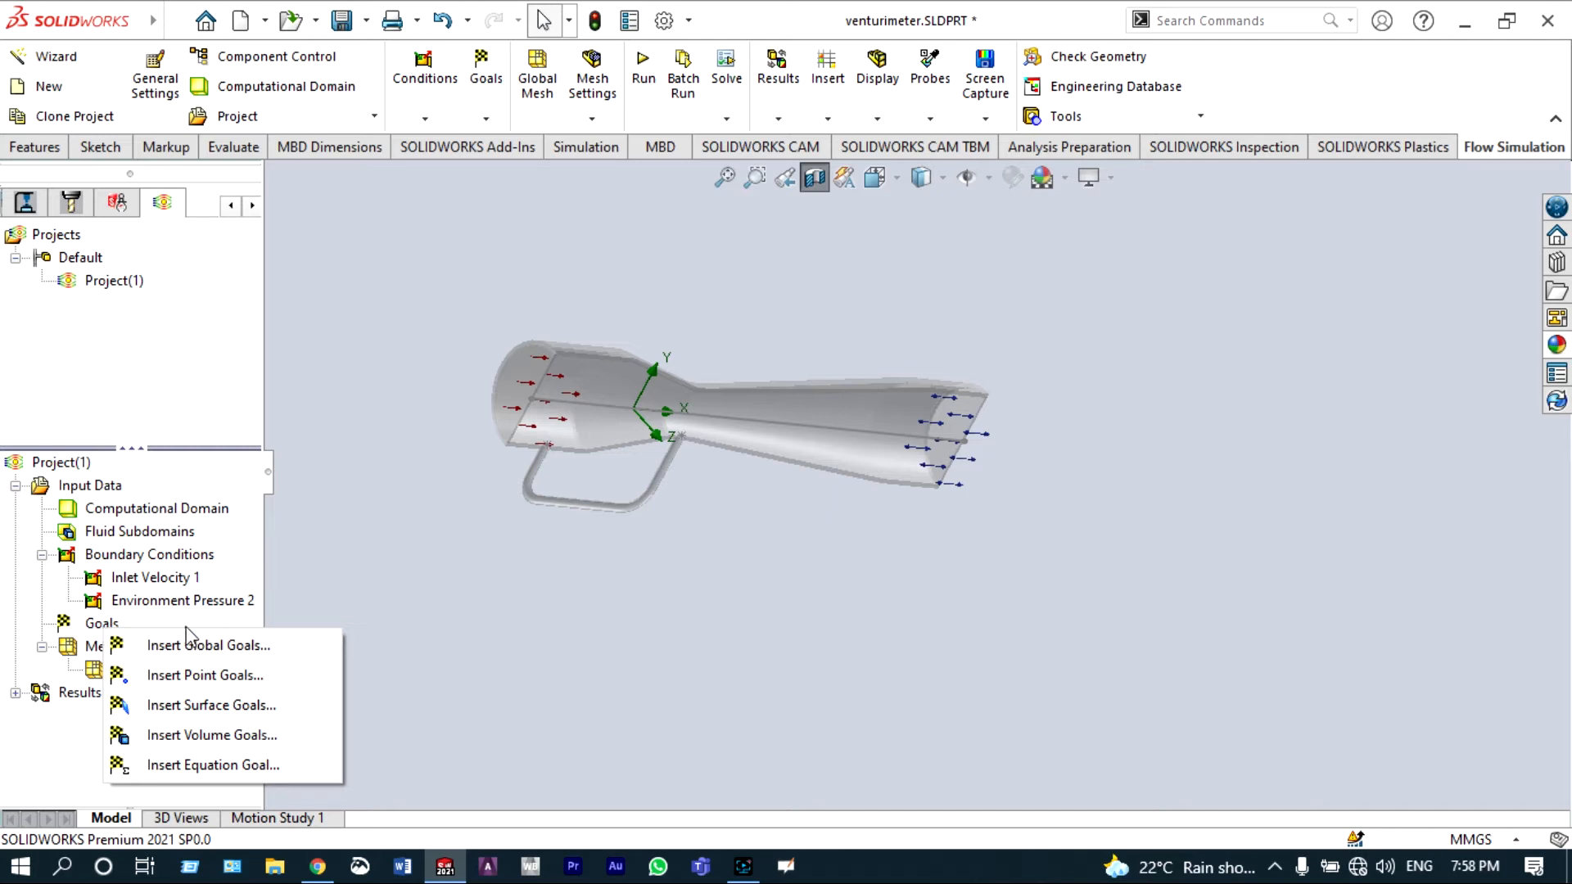
pyautogui.click(223, 683)
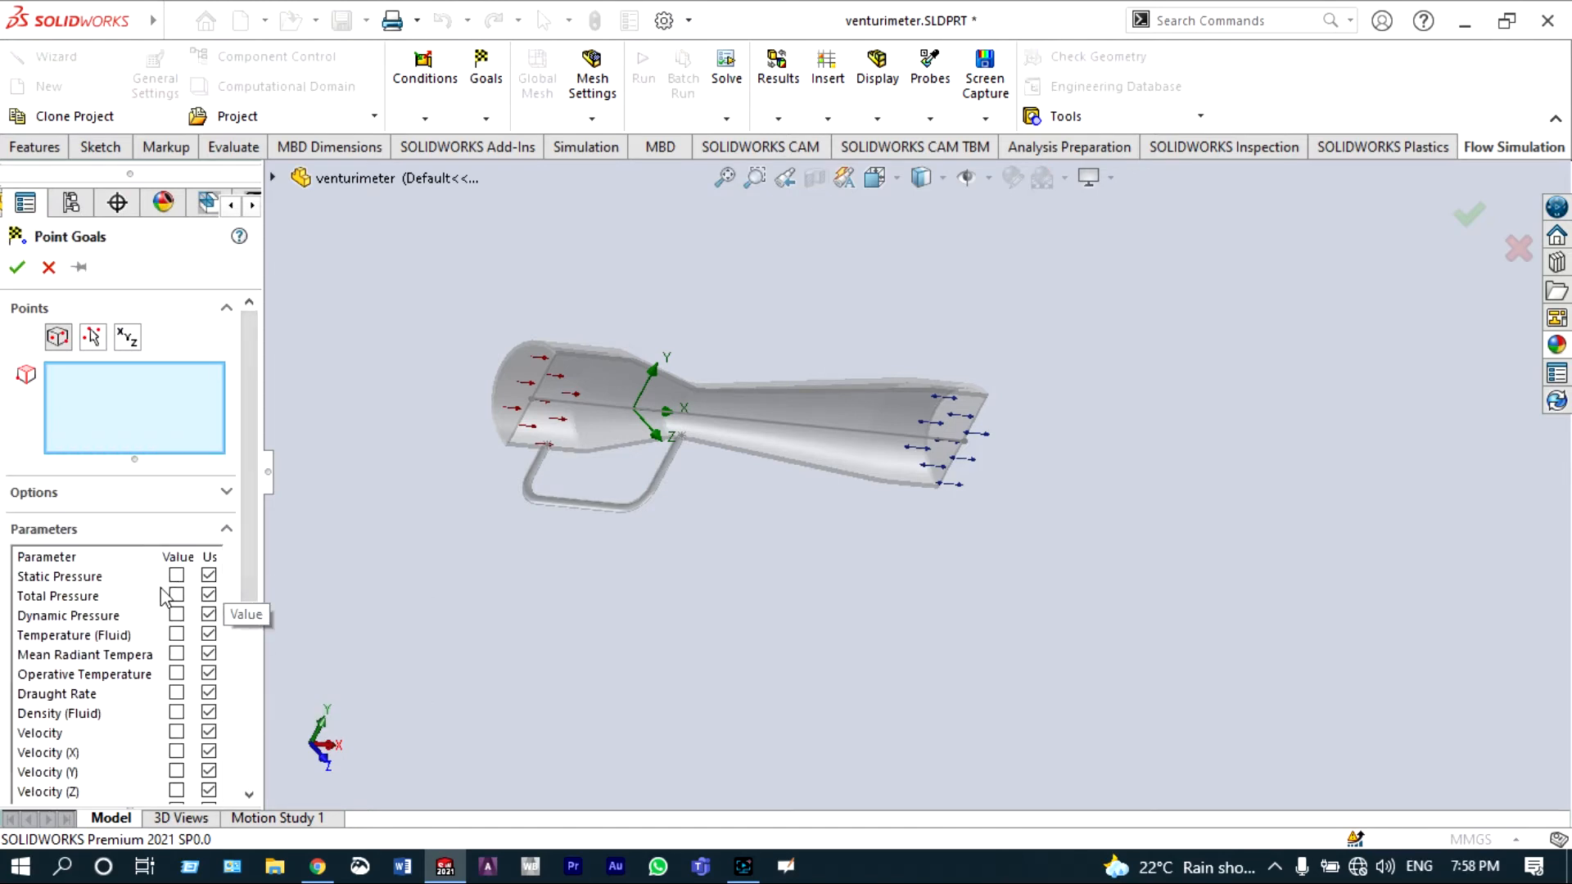
pyautogui.click(175, 595)
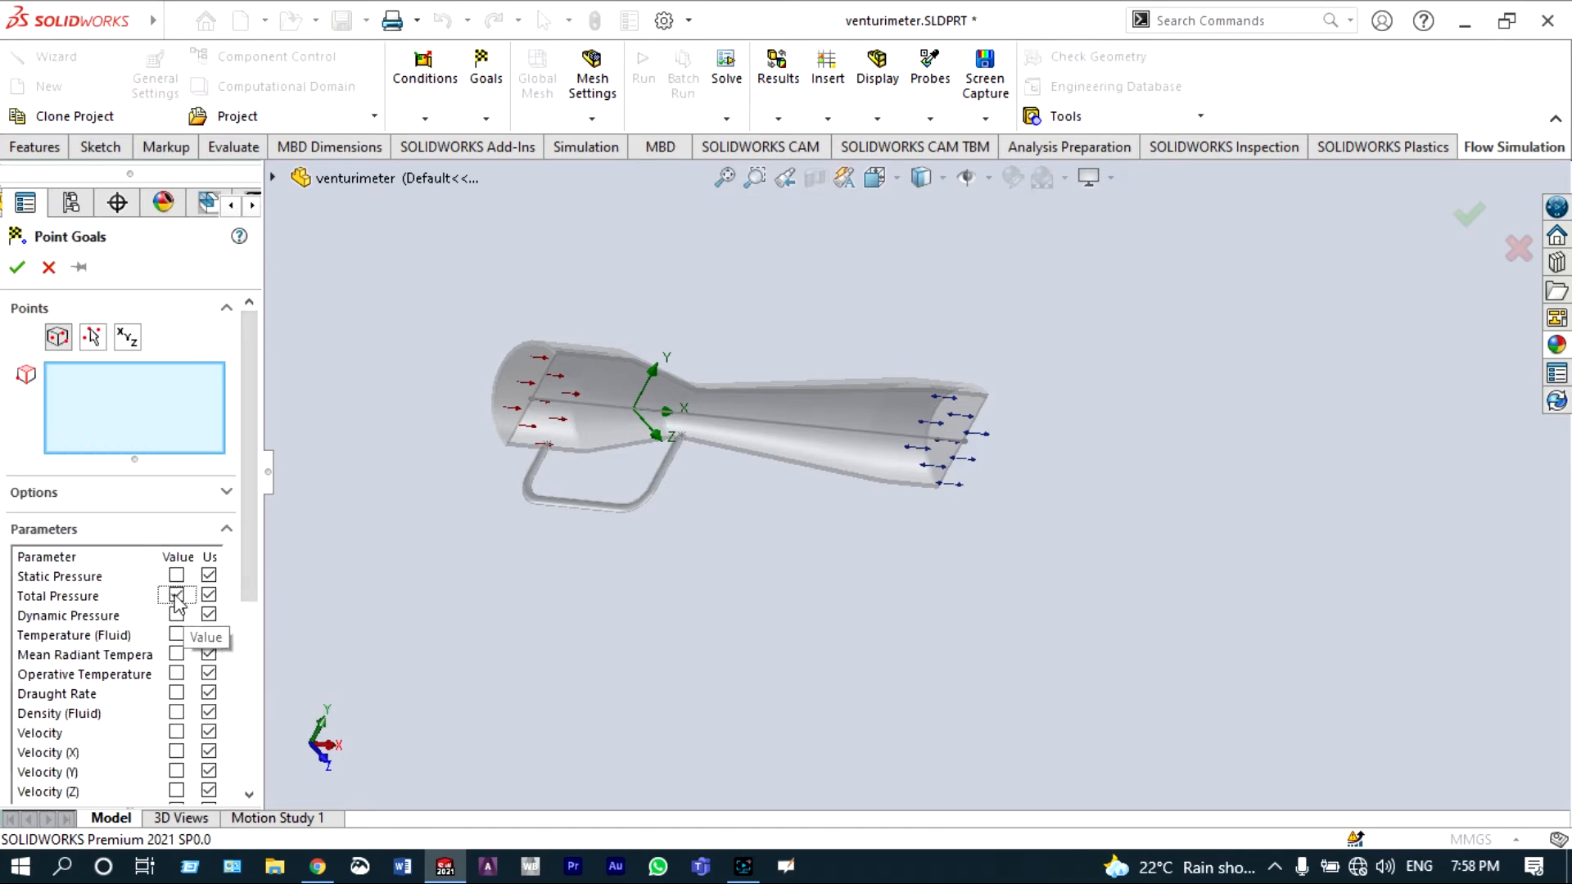
pyautogui.click(176, 732)
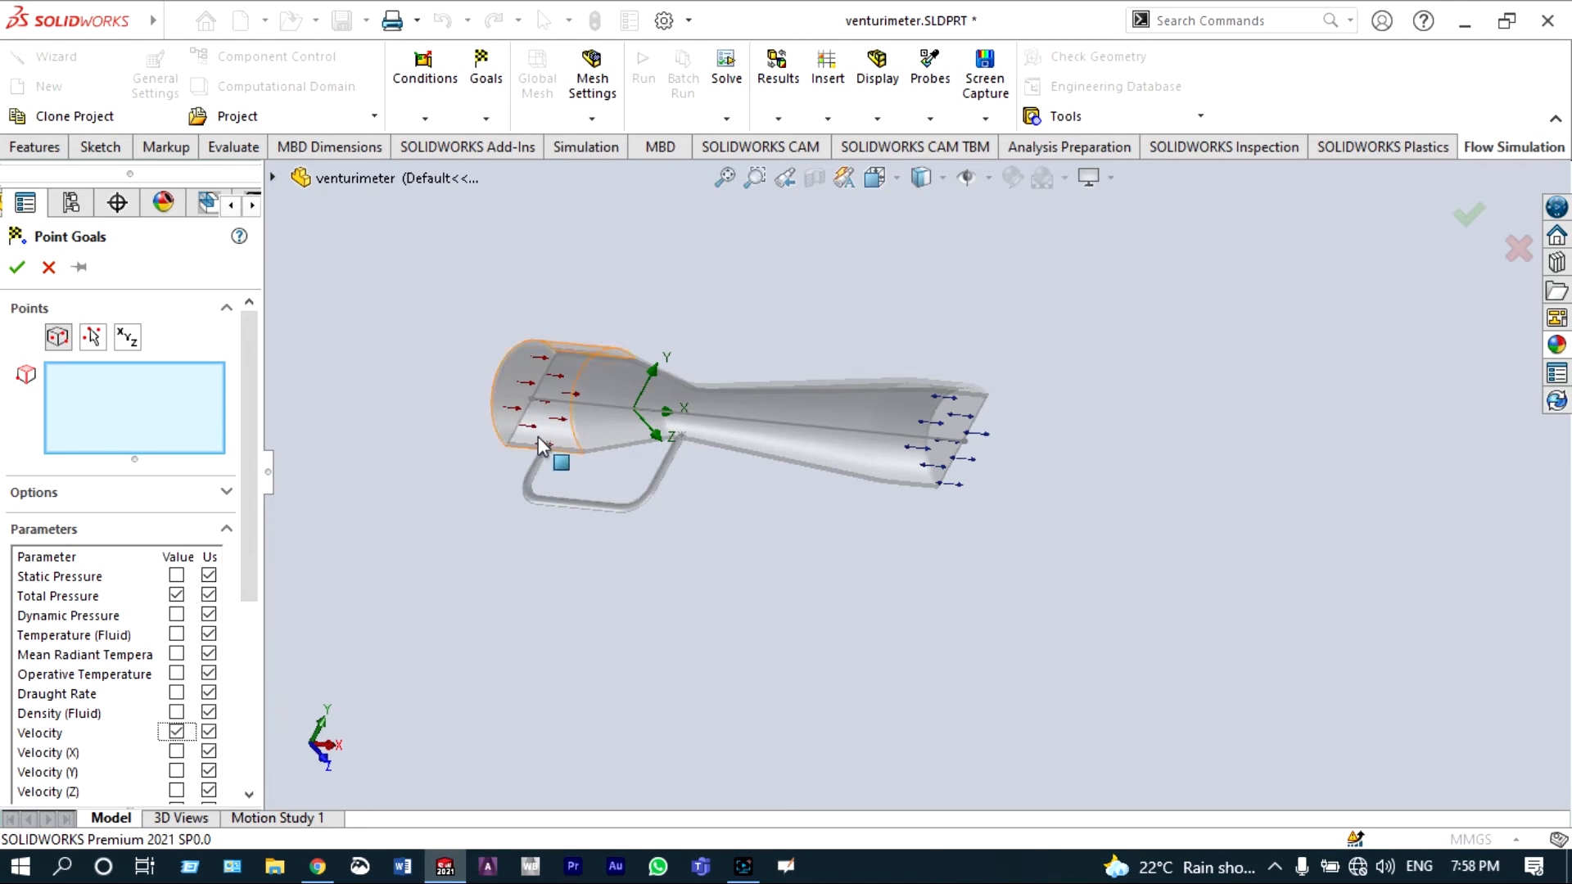
pyautogui.scroll(-10, 538, 439)
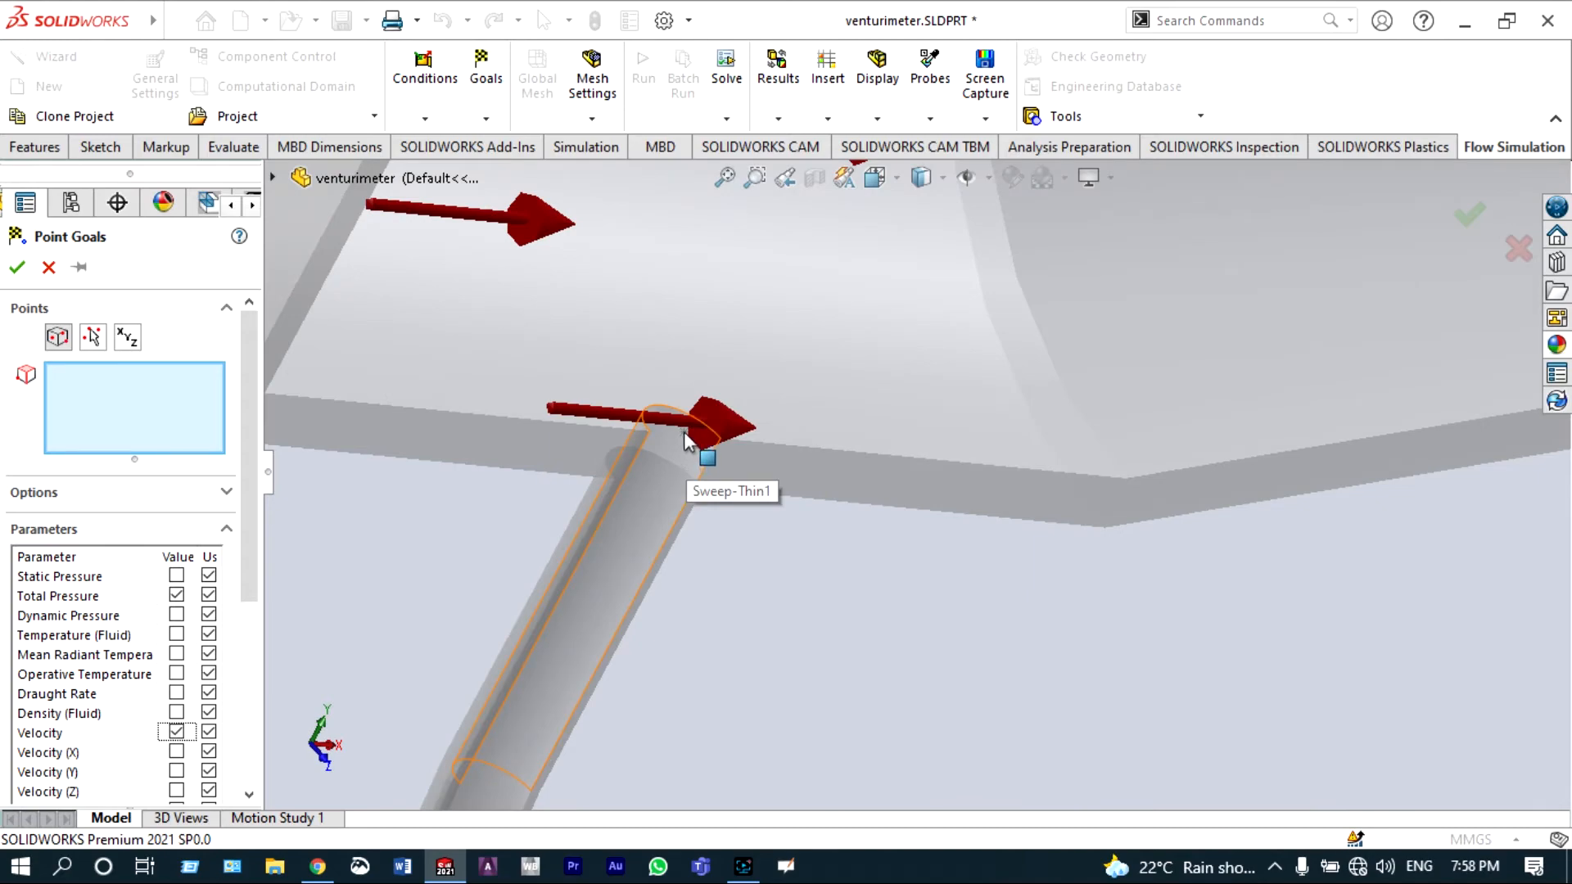
pyautogui.scroll(8, 684, 430)
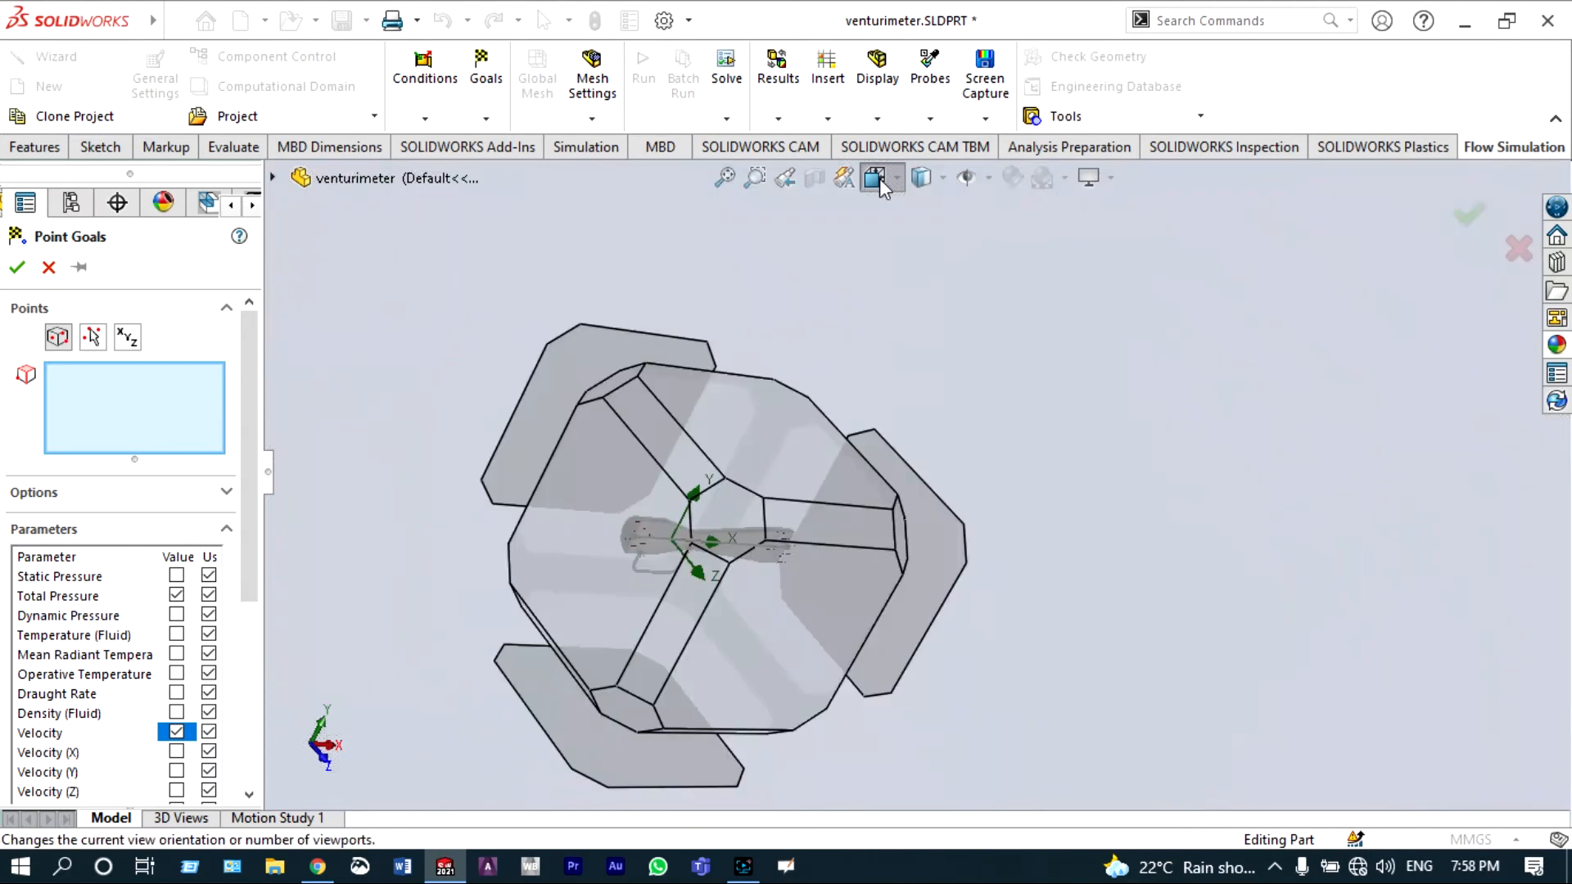
pyautogui.click(876, 178)
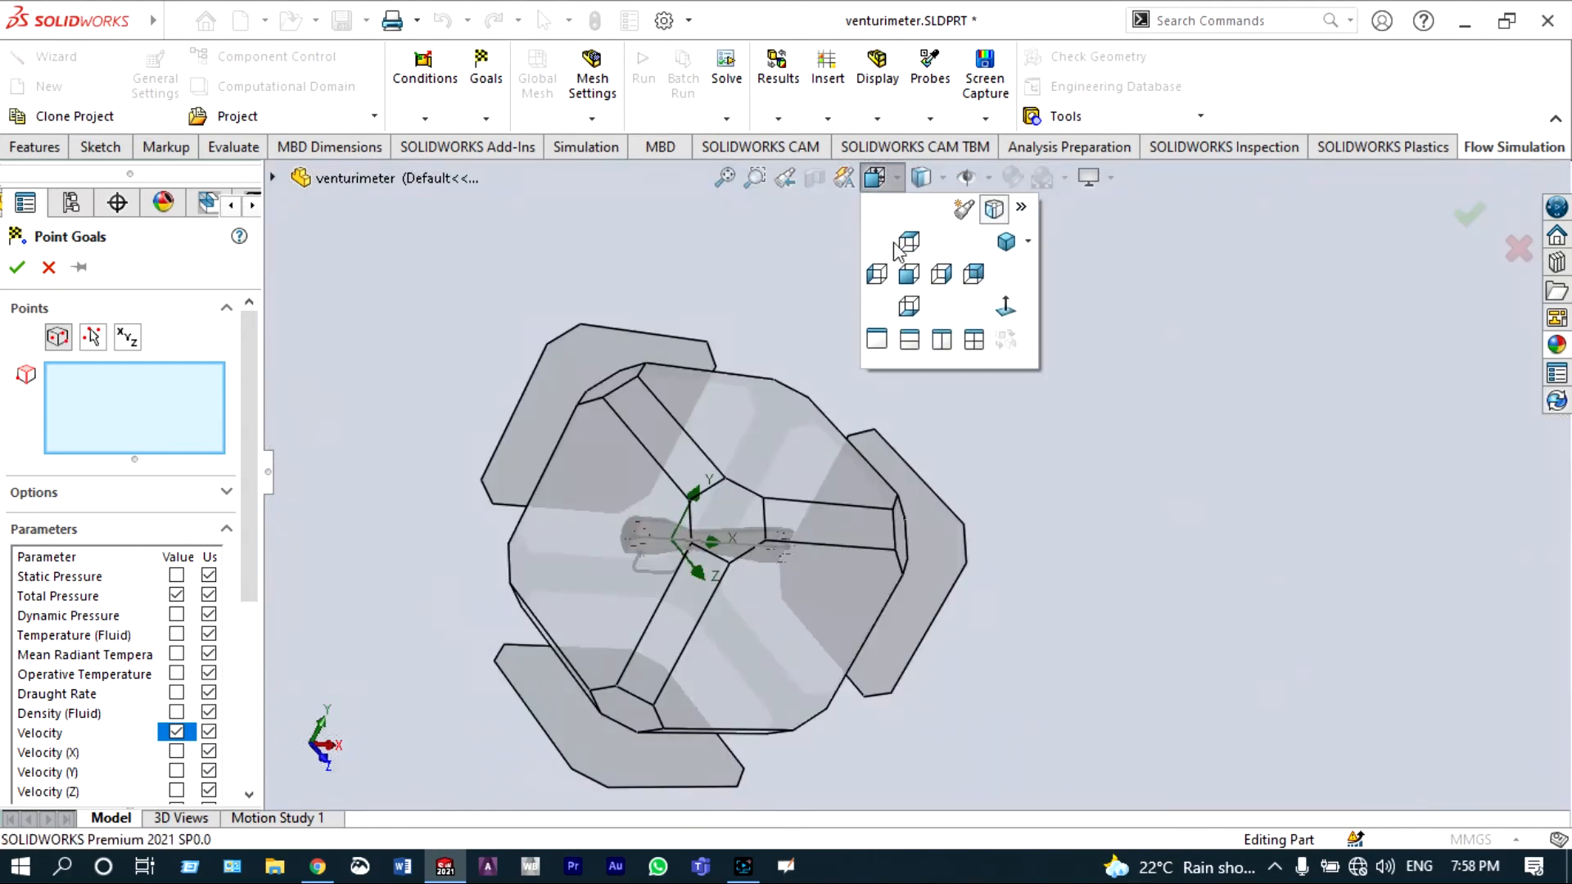
pyautogui.click(908, 275)
pyautogui.scroll(-6, 653, 498)
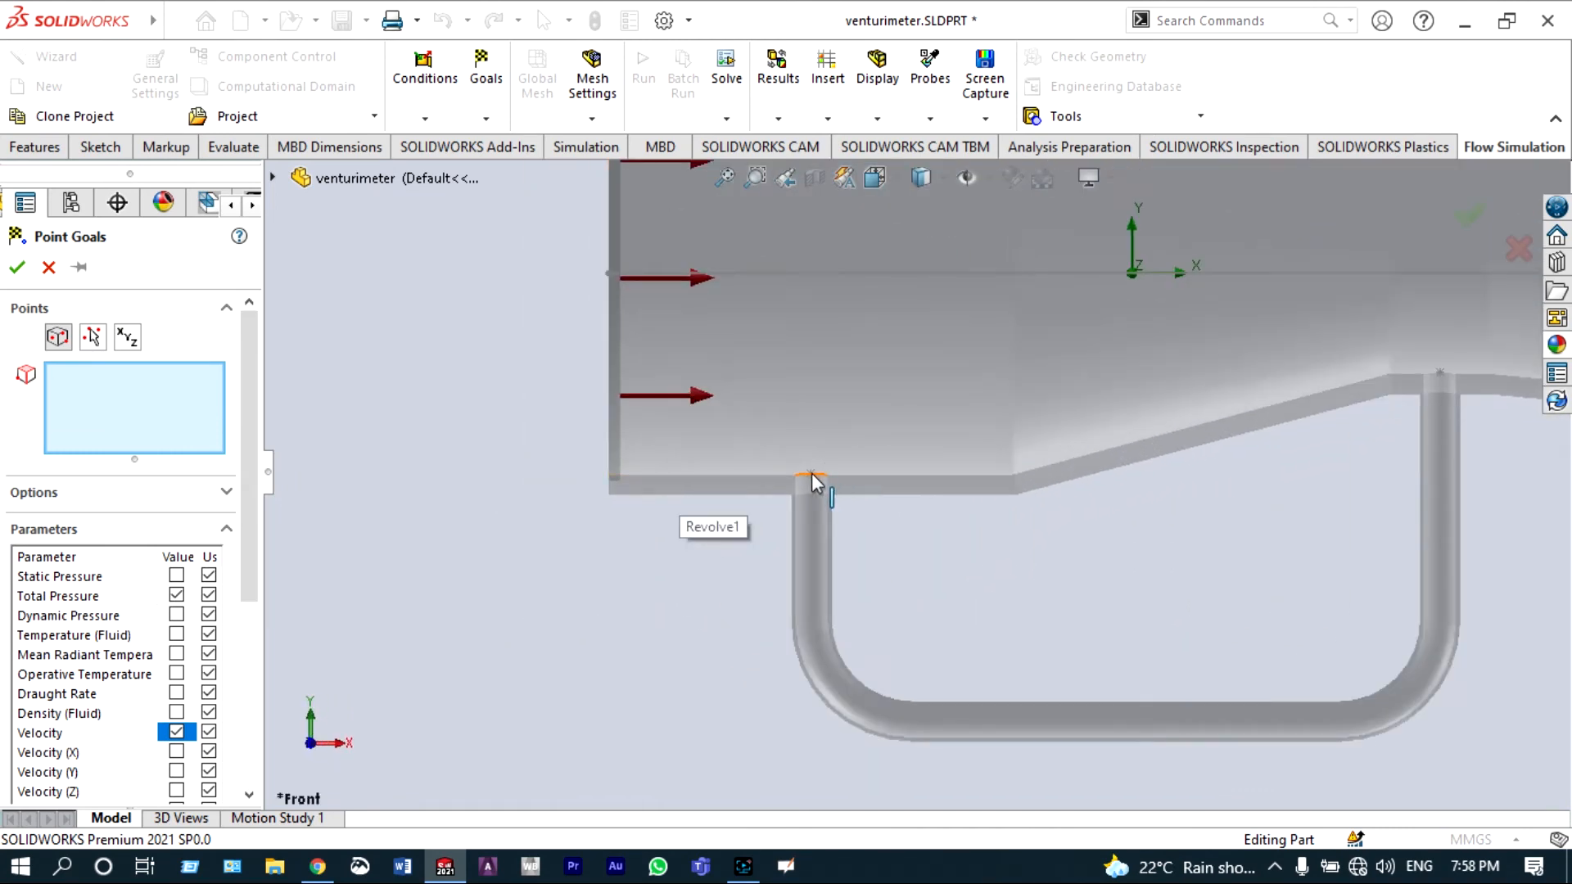
pyautogui.click(812, 477)
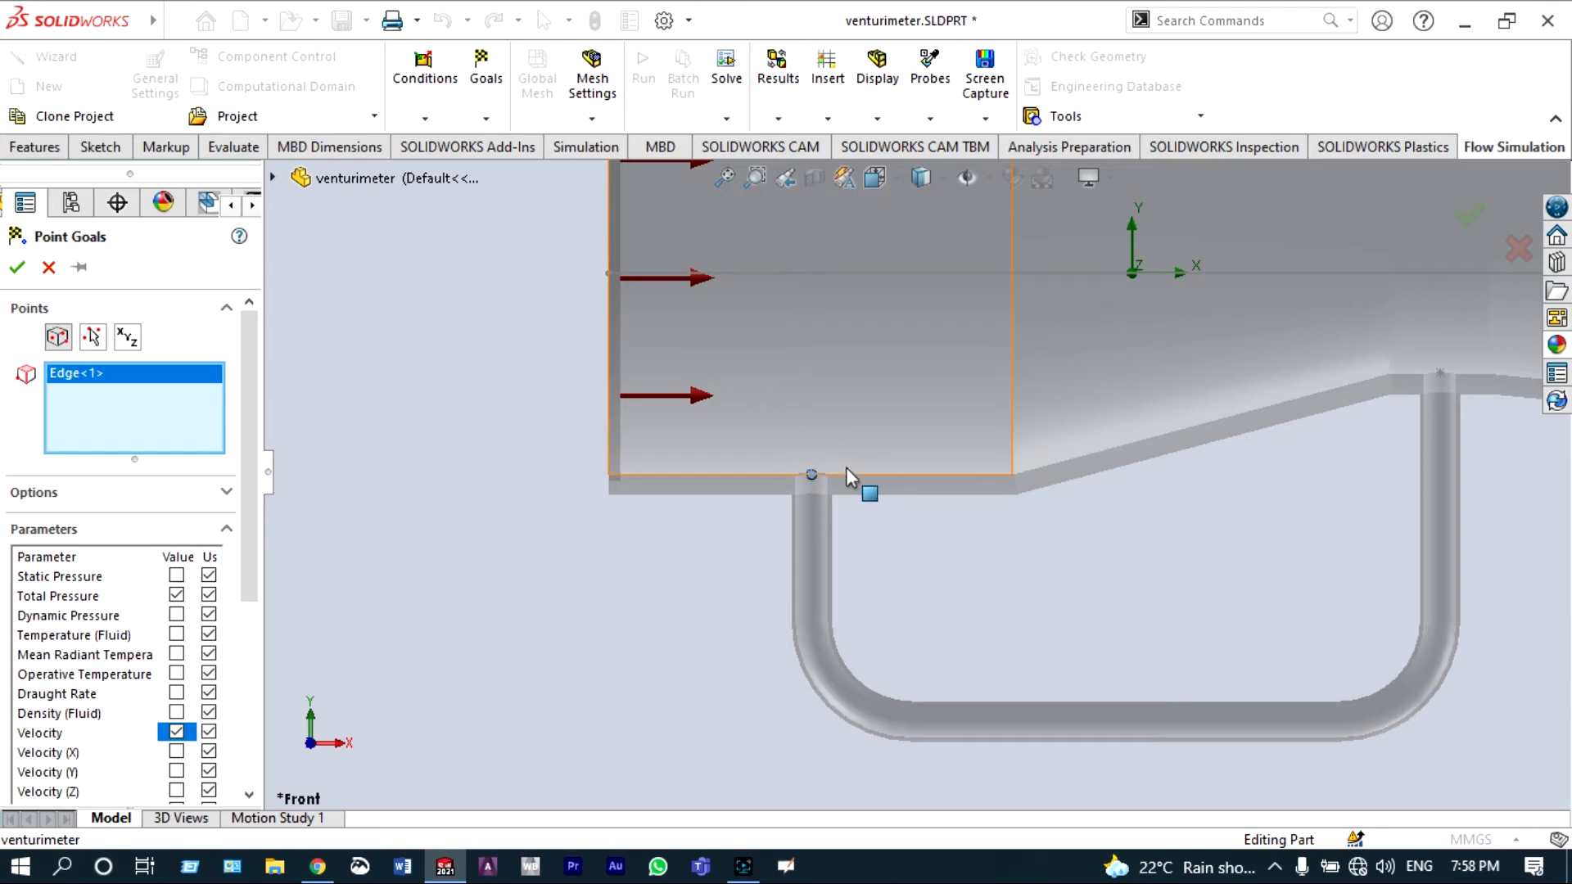
pyautogui.click(18, 269)
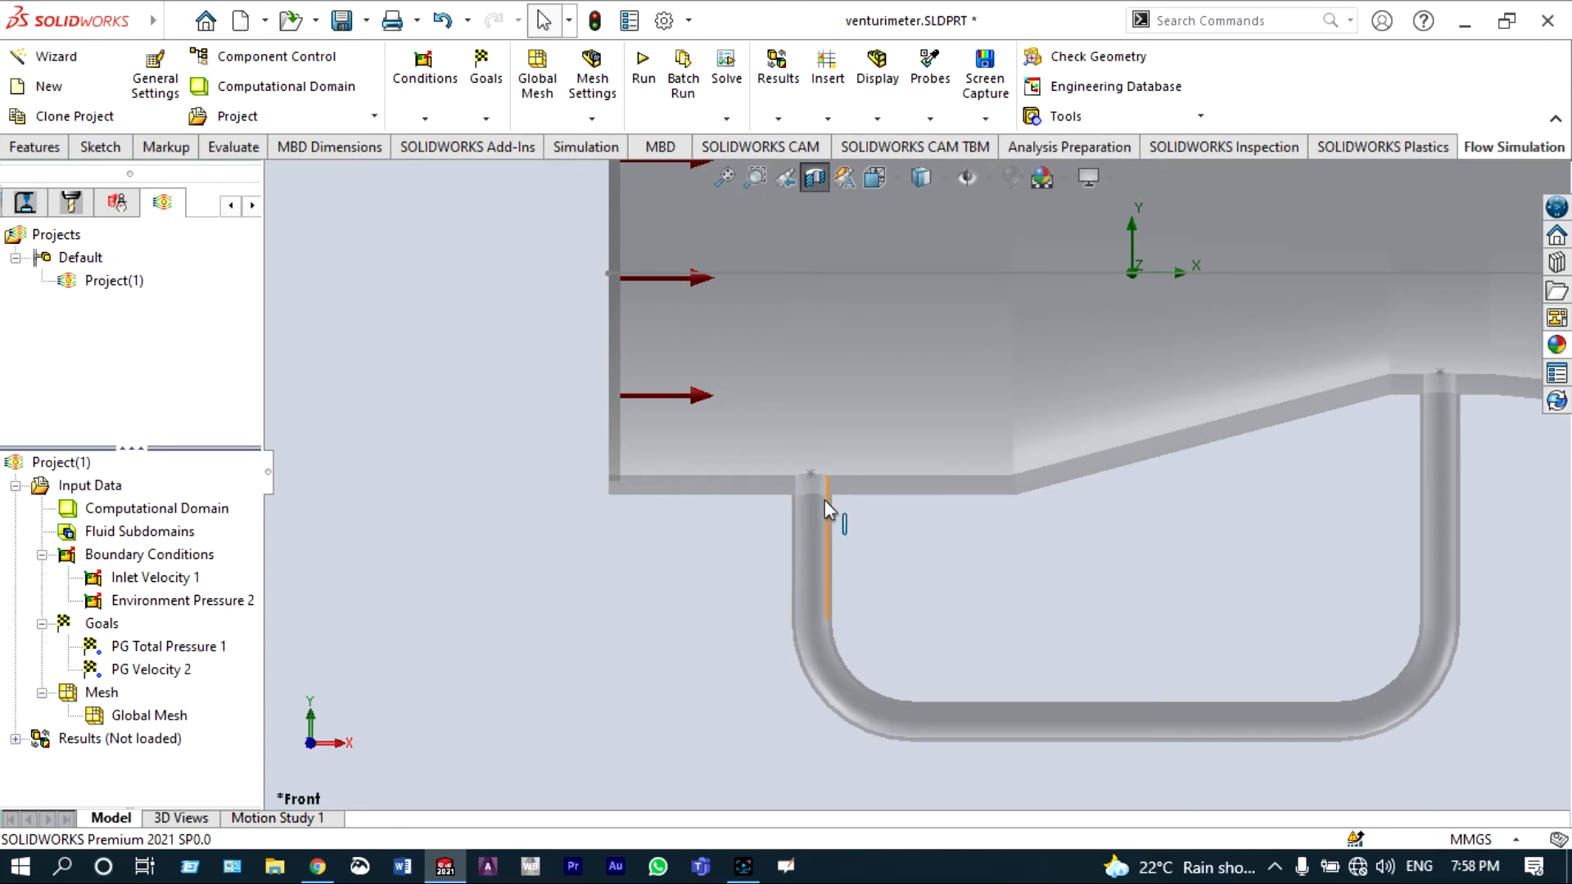
# Step: Insert point goals for Total Pressure and Velocity at the edge where the U-pipe's right leg meets the throat
pyautogui.scroll(5, 824, 499)
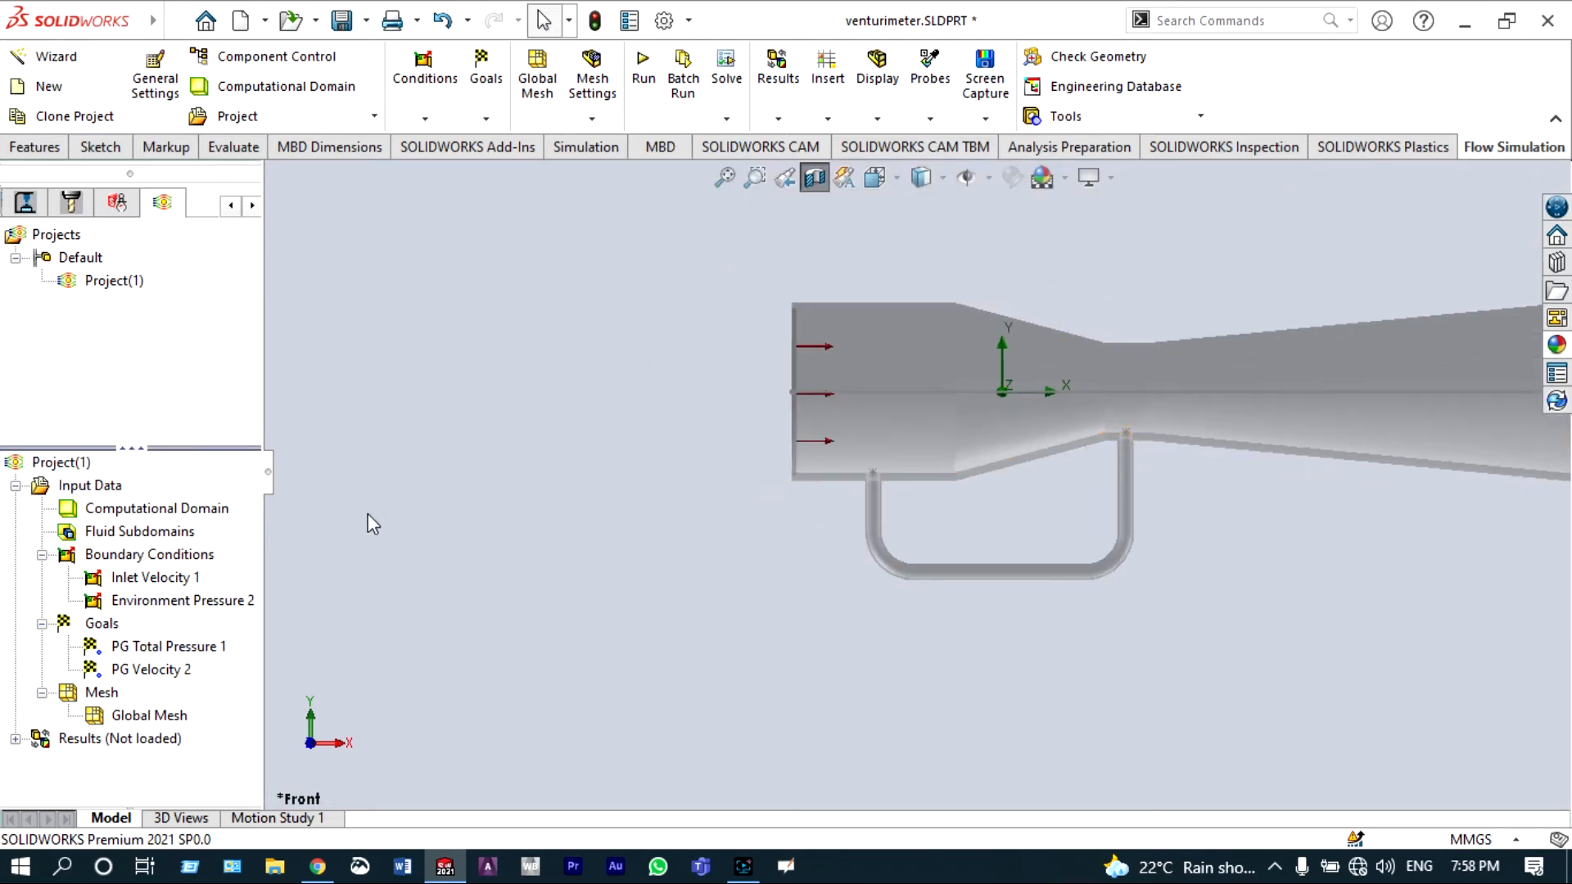
pyautogui.click(112, 629)
pyautogui.rightClick(112, 629)
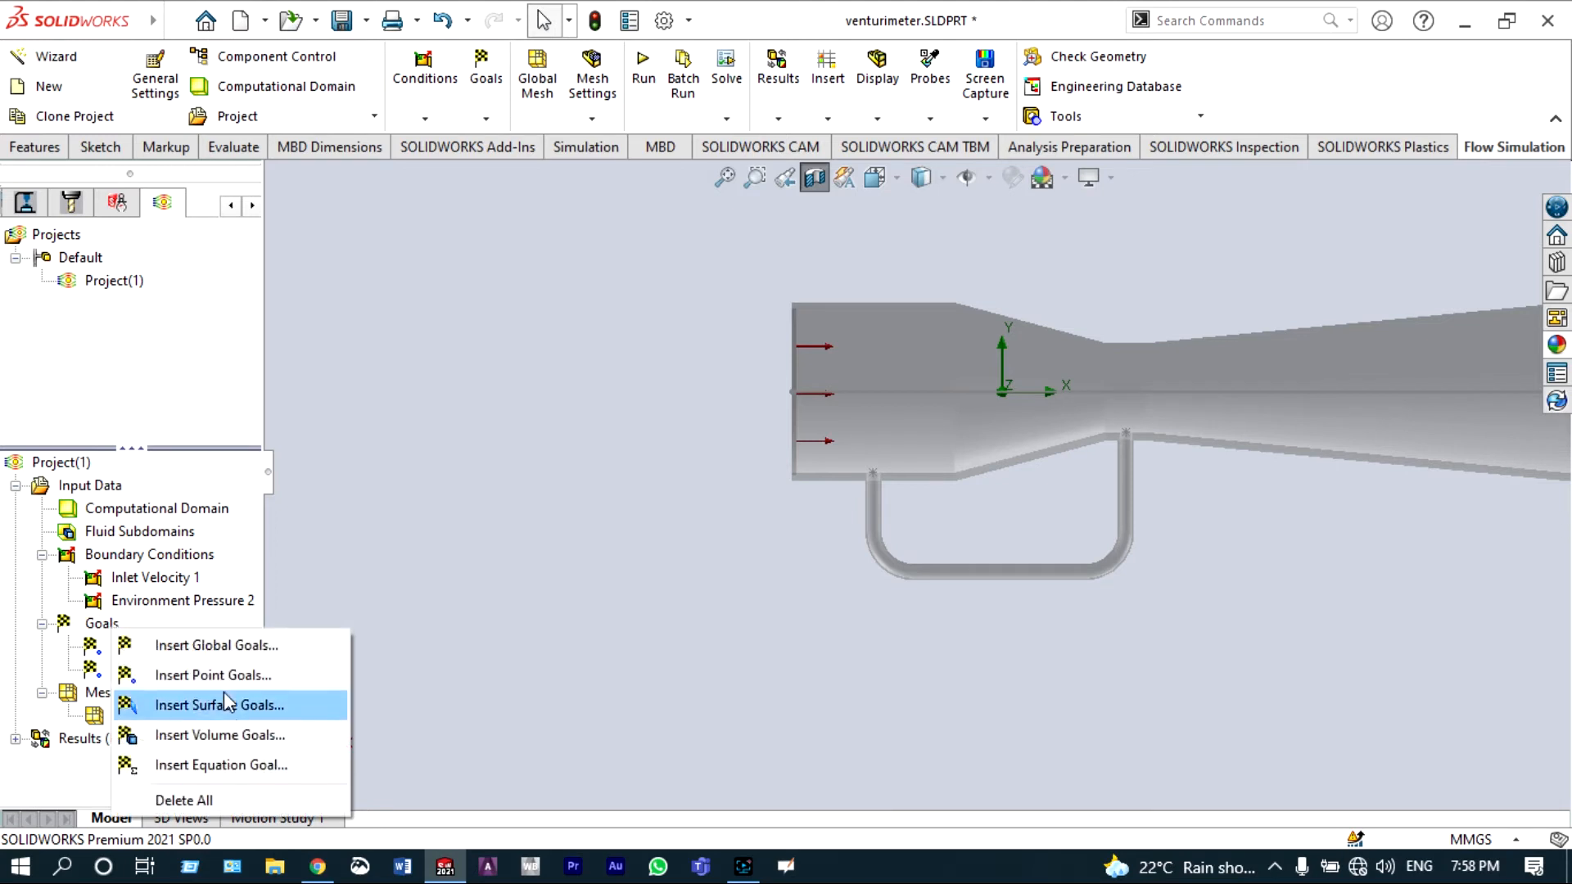
pyautogui.click(221, 674)
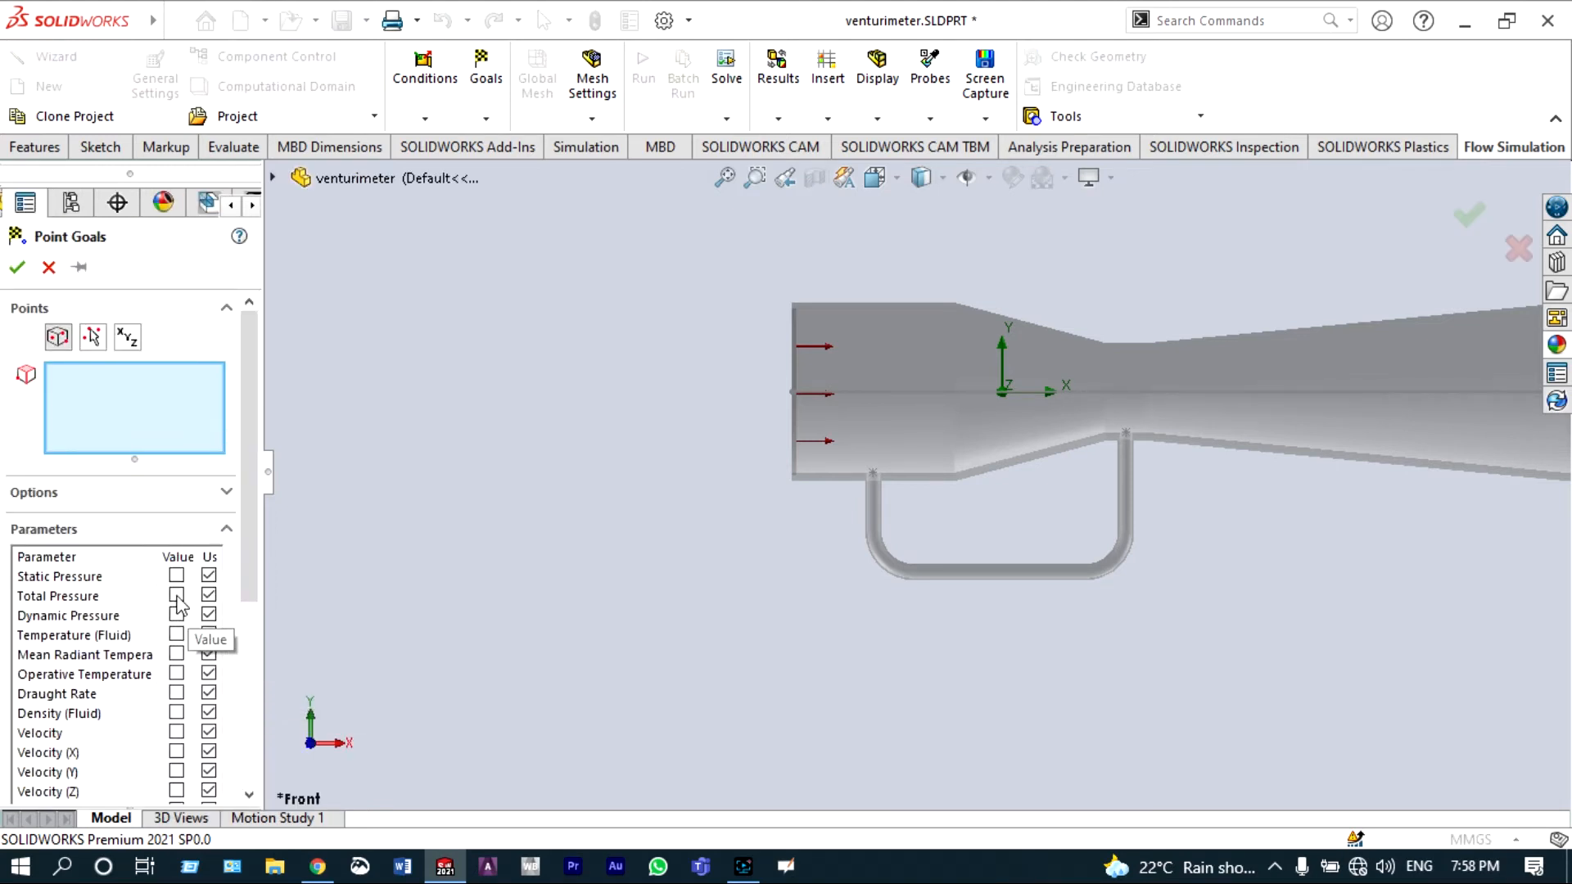
pyautogui.click(176, 594)
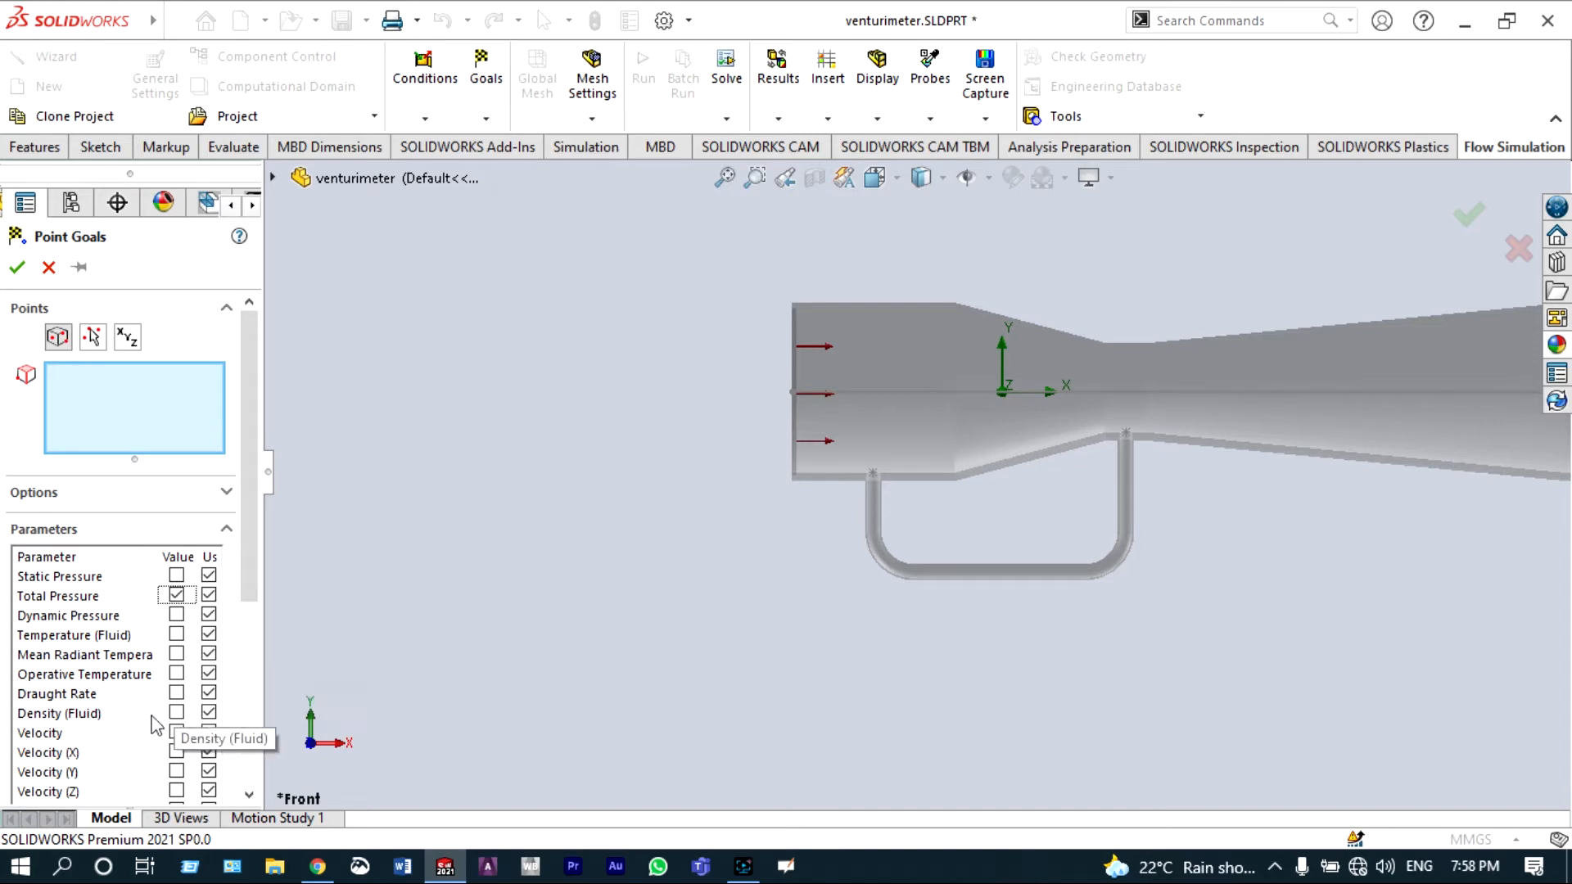
pyautogui.click(176, 732)
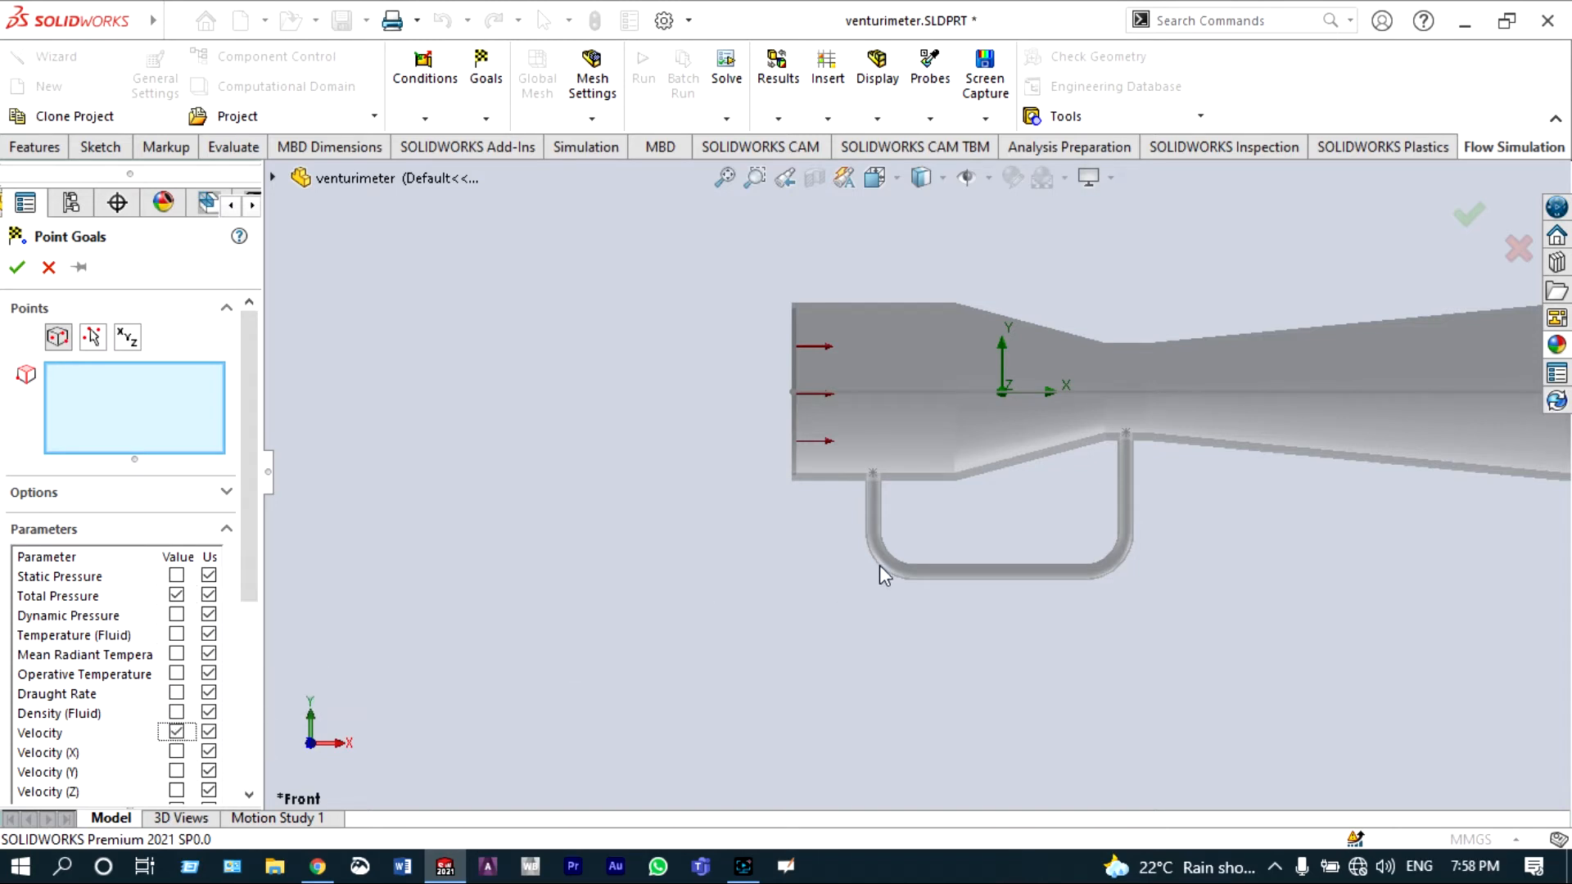
pyautogui.scroll(-5, 1078, 446)
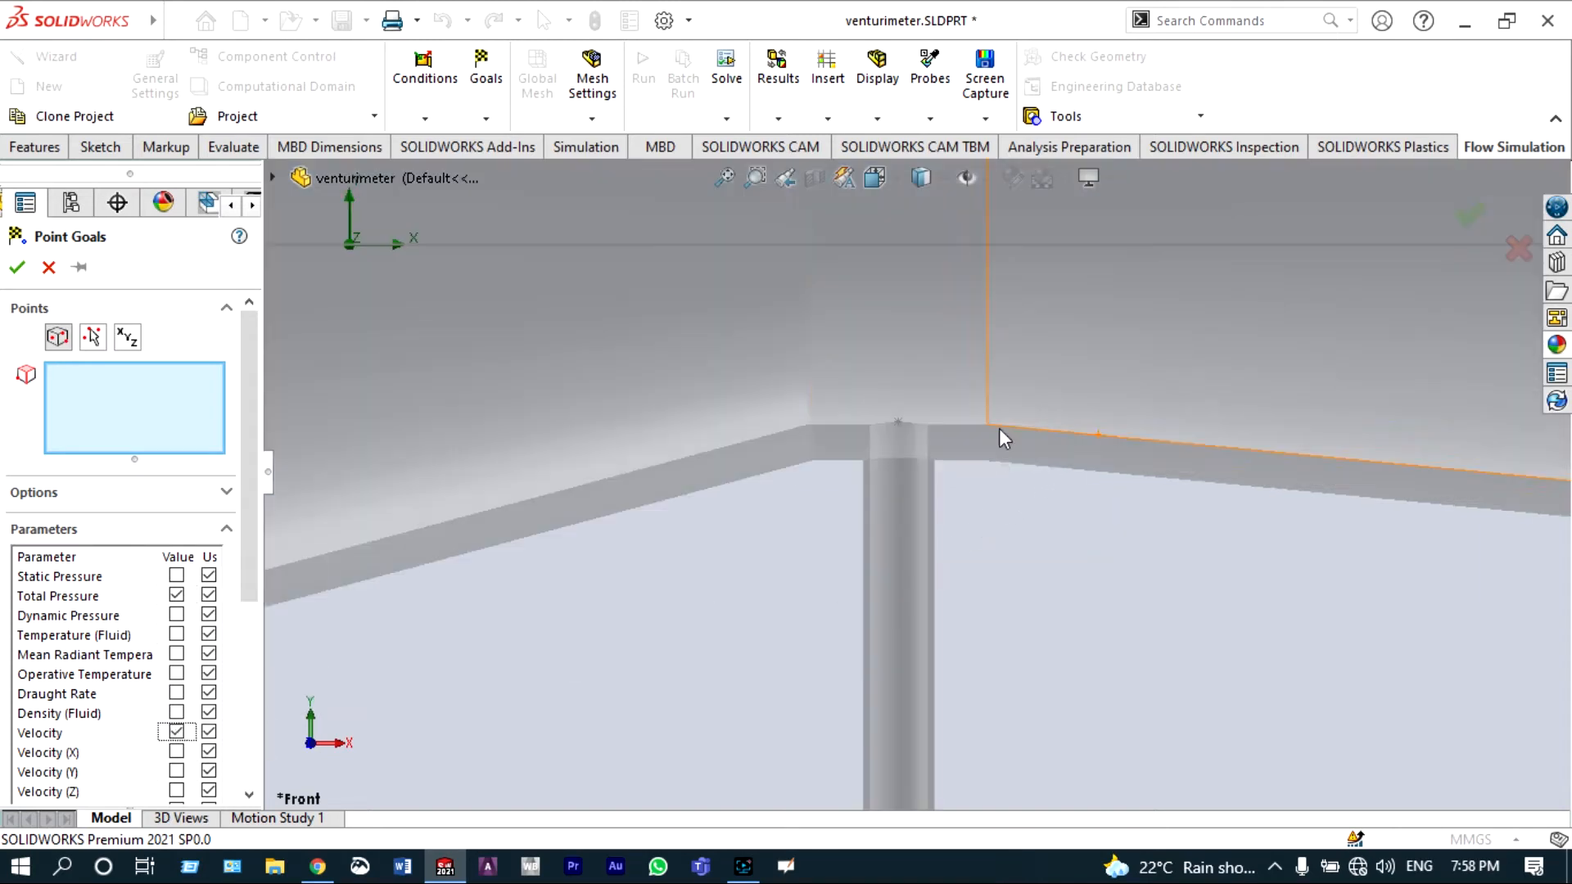
pyautogui.click(899, 424)
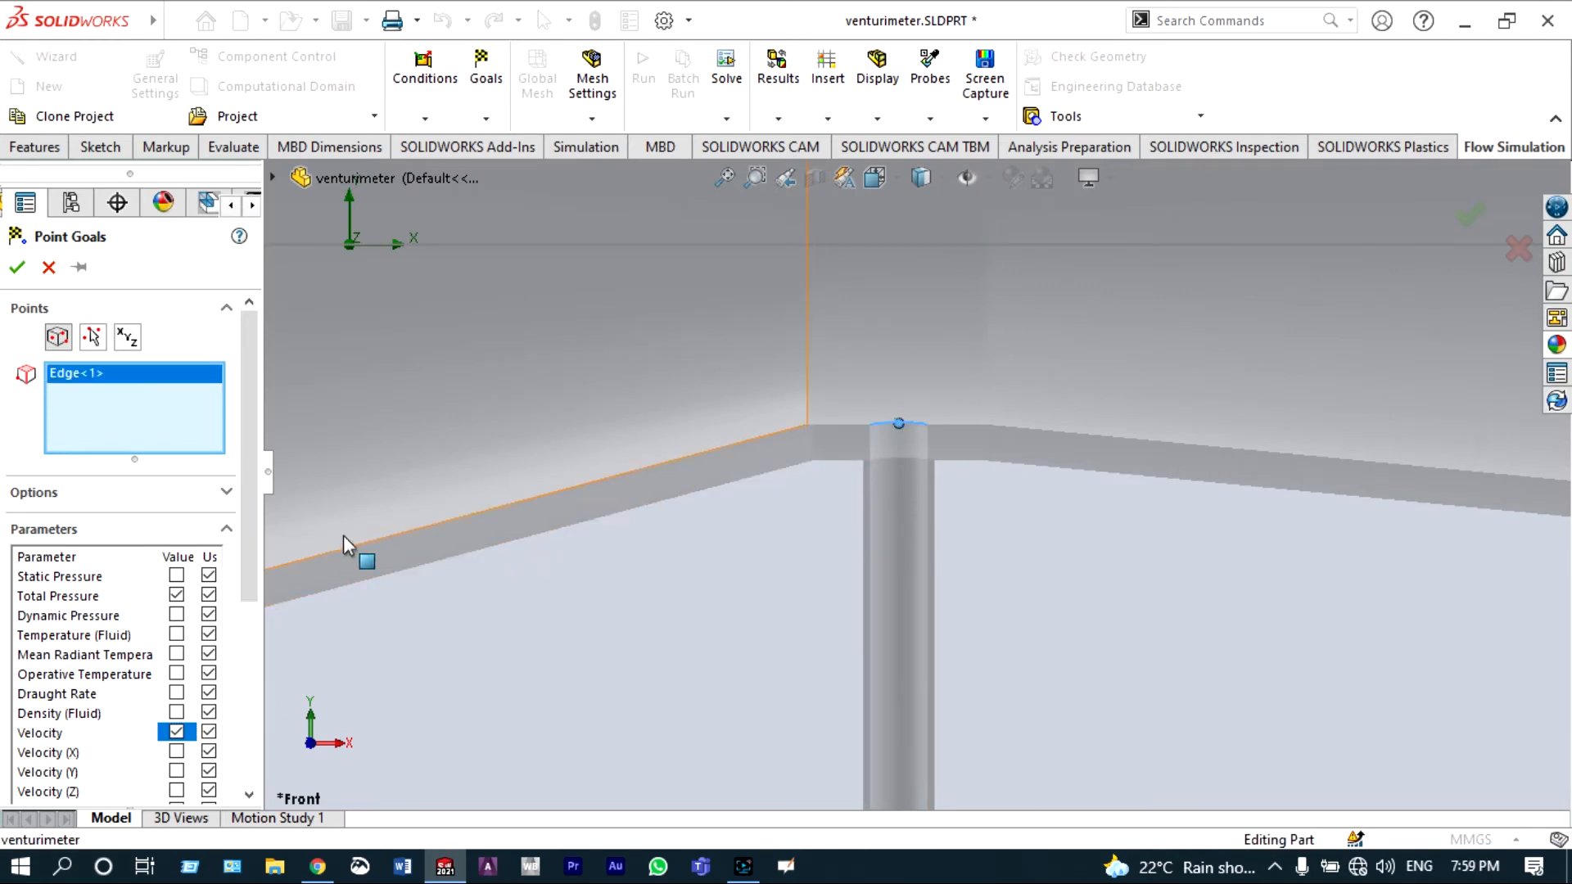
pyautogui.click(17, 267)
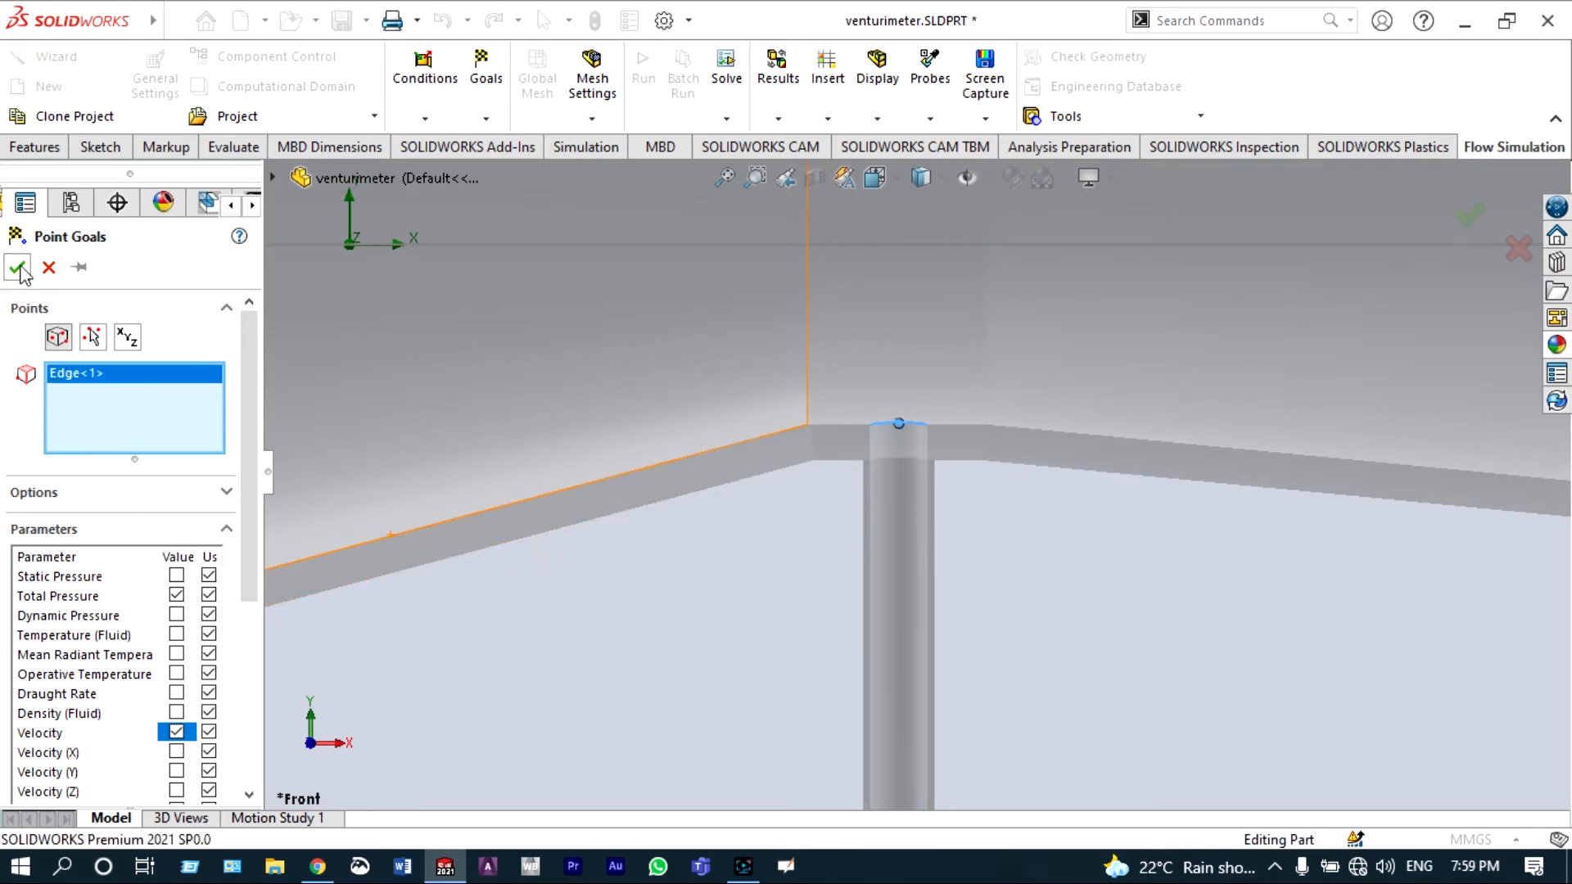
pyautogui.scroll(5, 696, 503)
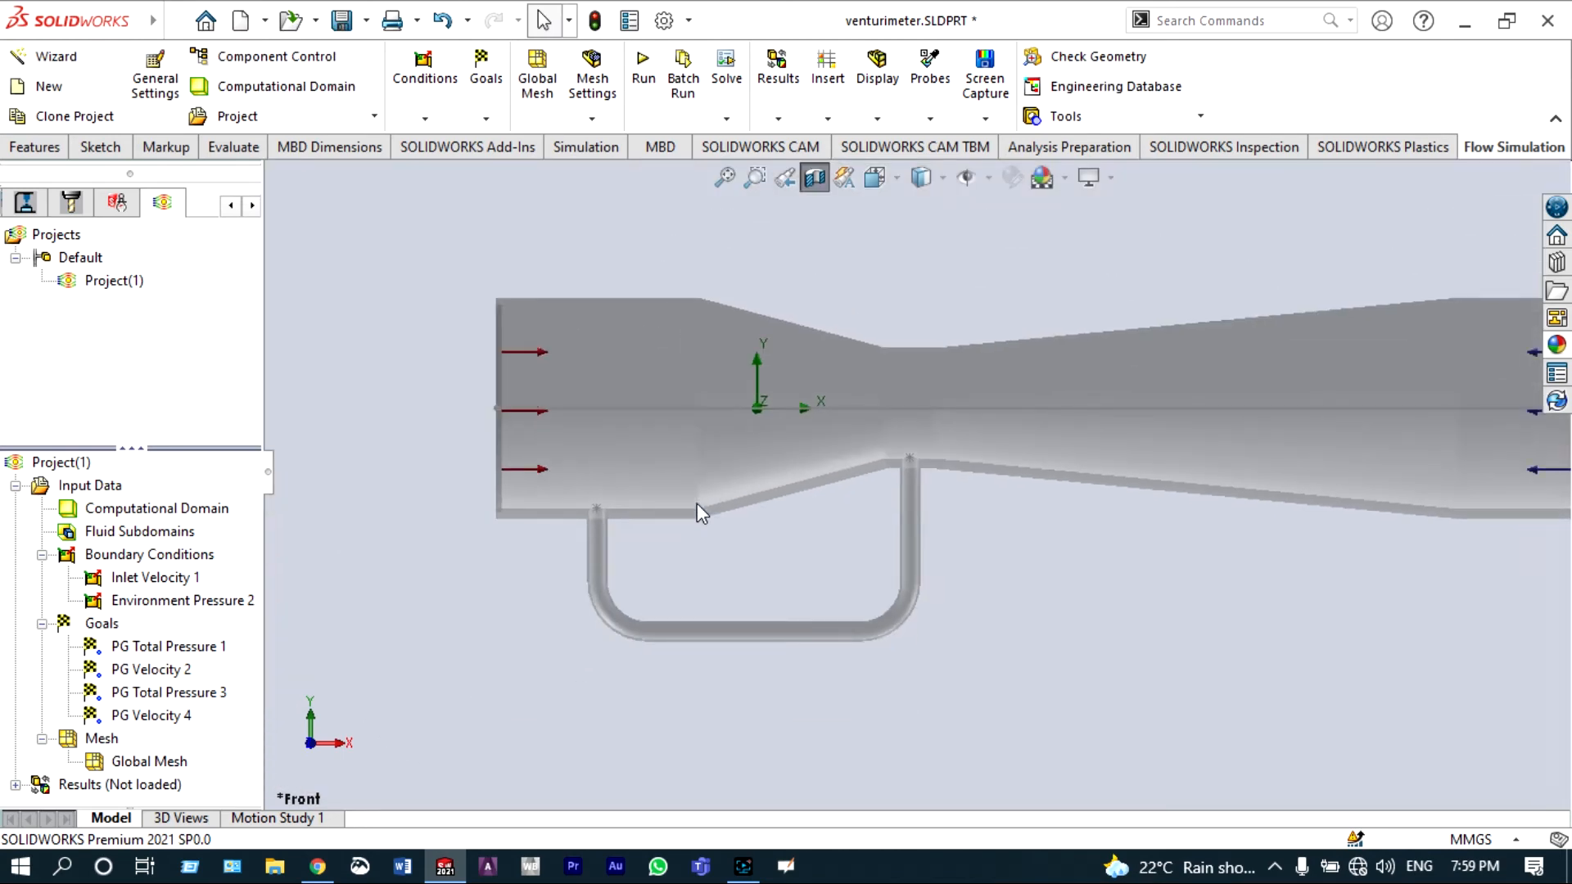
pyautogui.scroll(3, 696, 503)
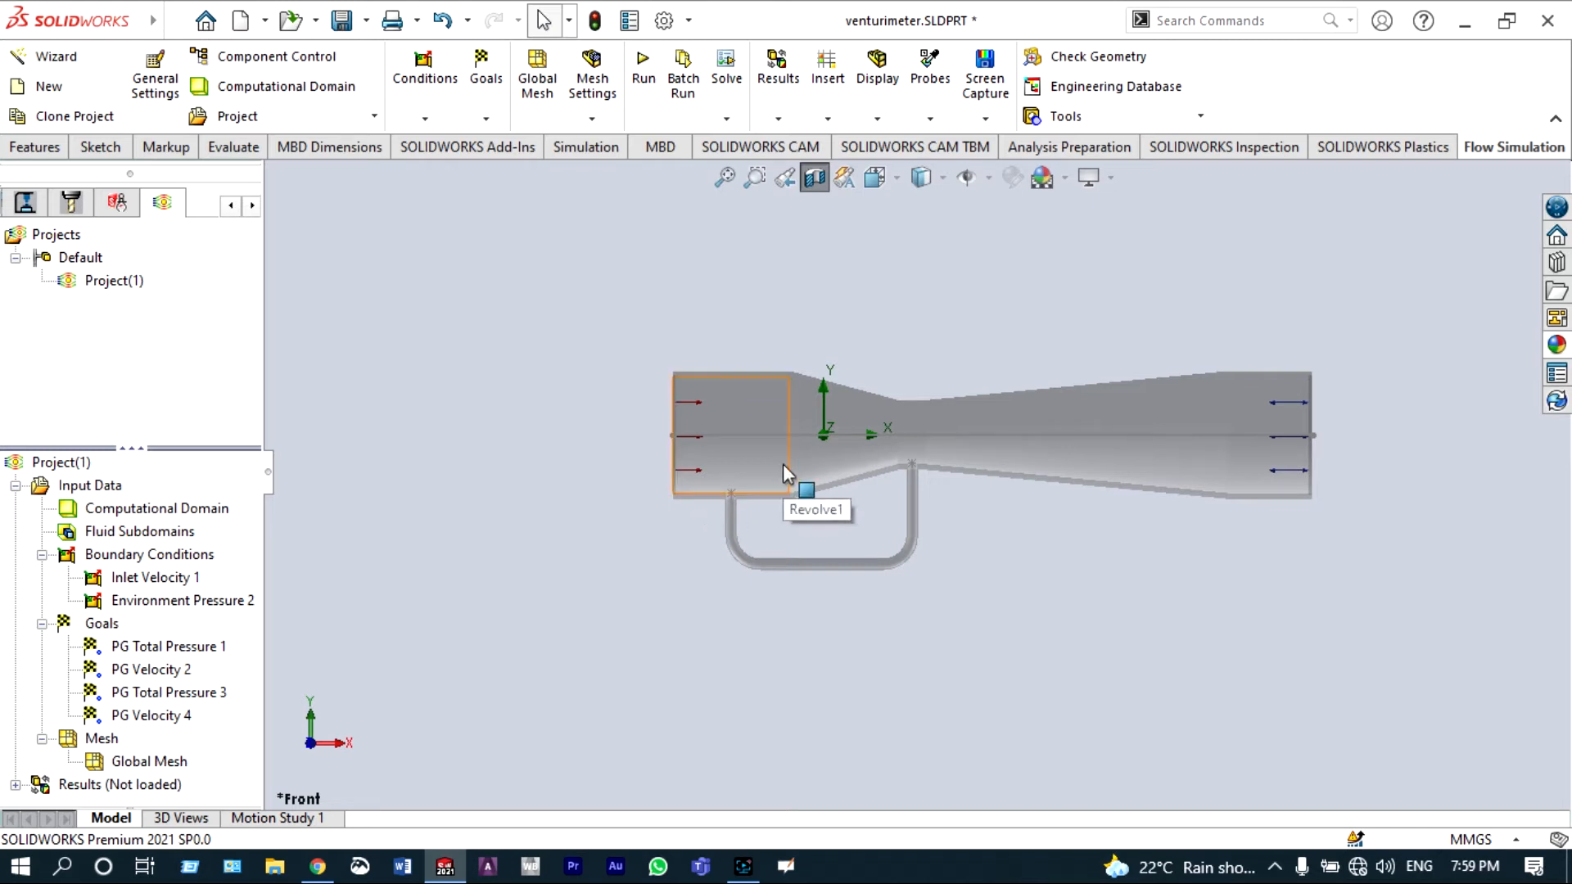
# Step: Insert a surface goal for Mass Flow Rate on the tube's outlet face
pyautogui.rightClick(569, 351)
pyautogui.click(635, 450)
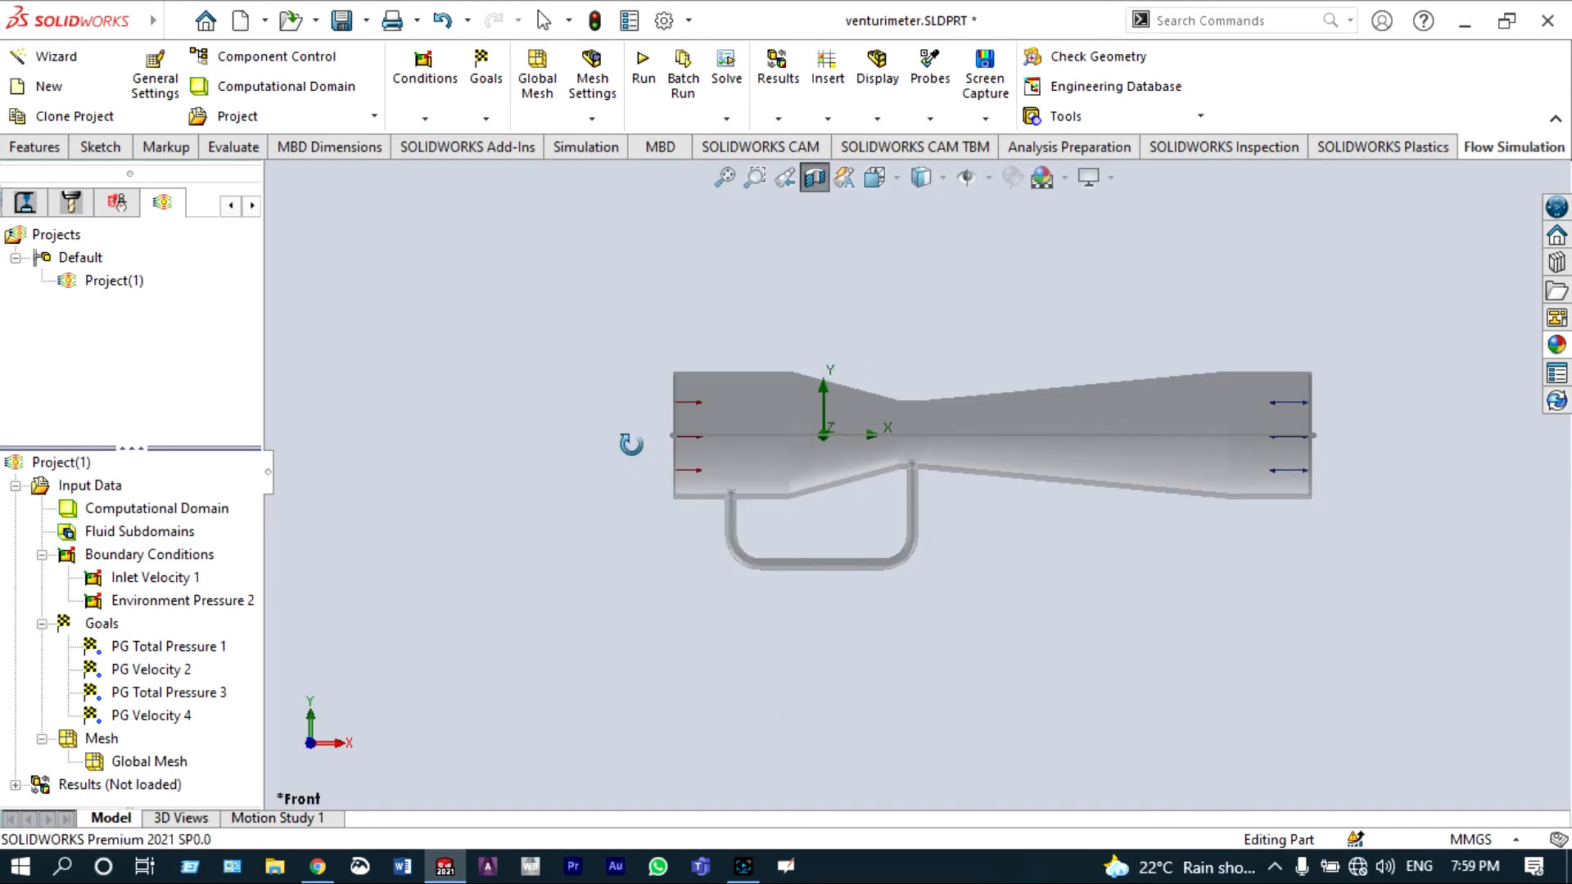
pyautogui.moveTo(632, 442); pyautogui.dragTo(702, 511)
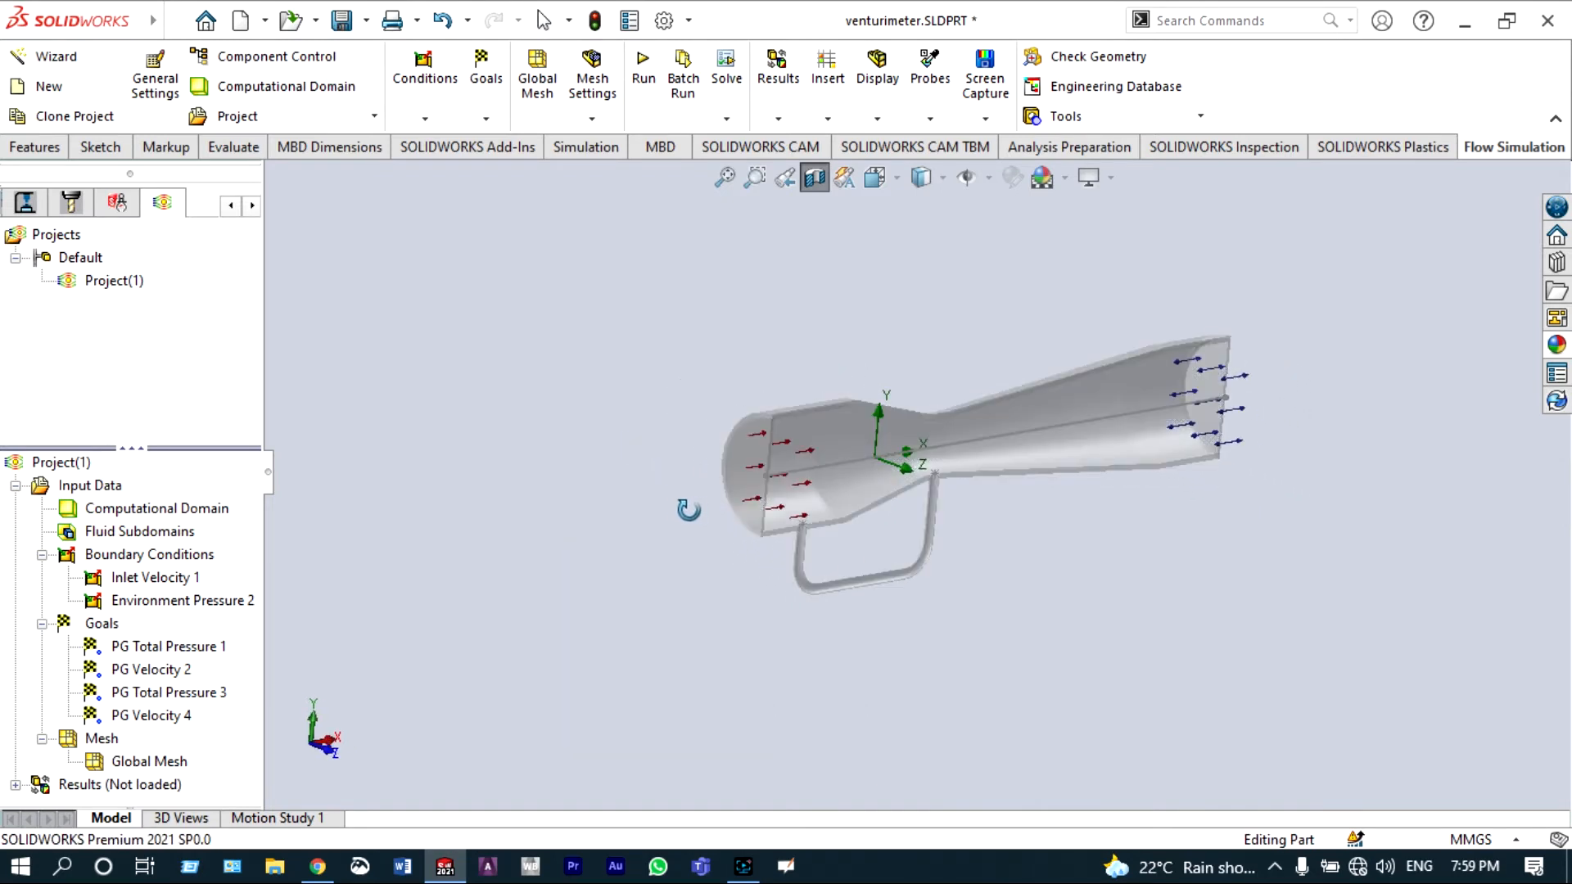
pyautogui.rightClick(669, 511)
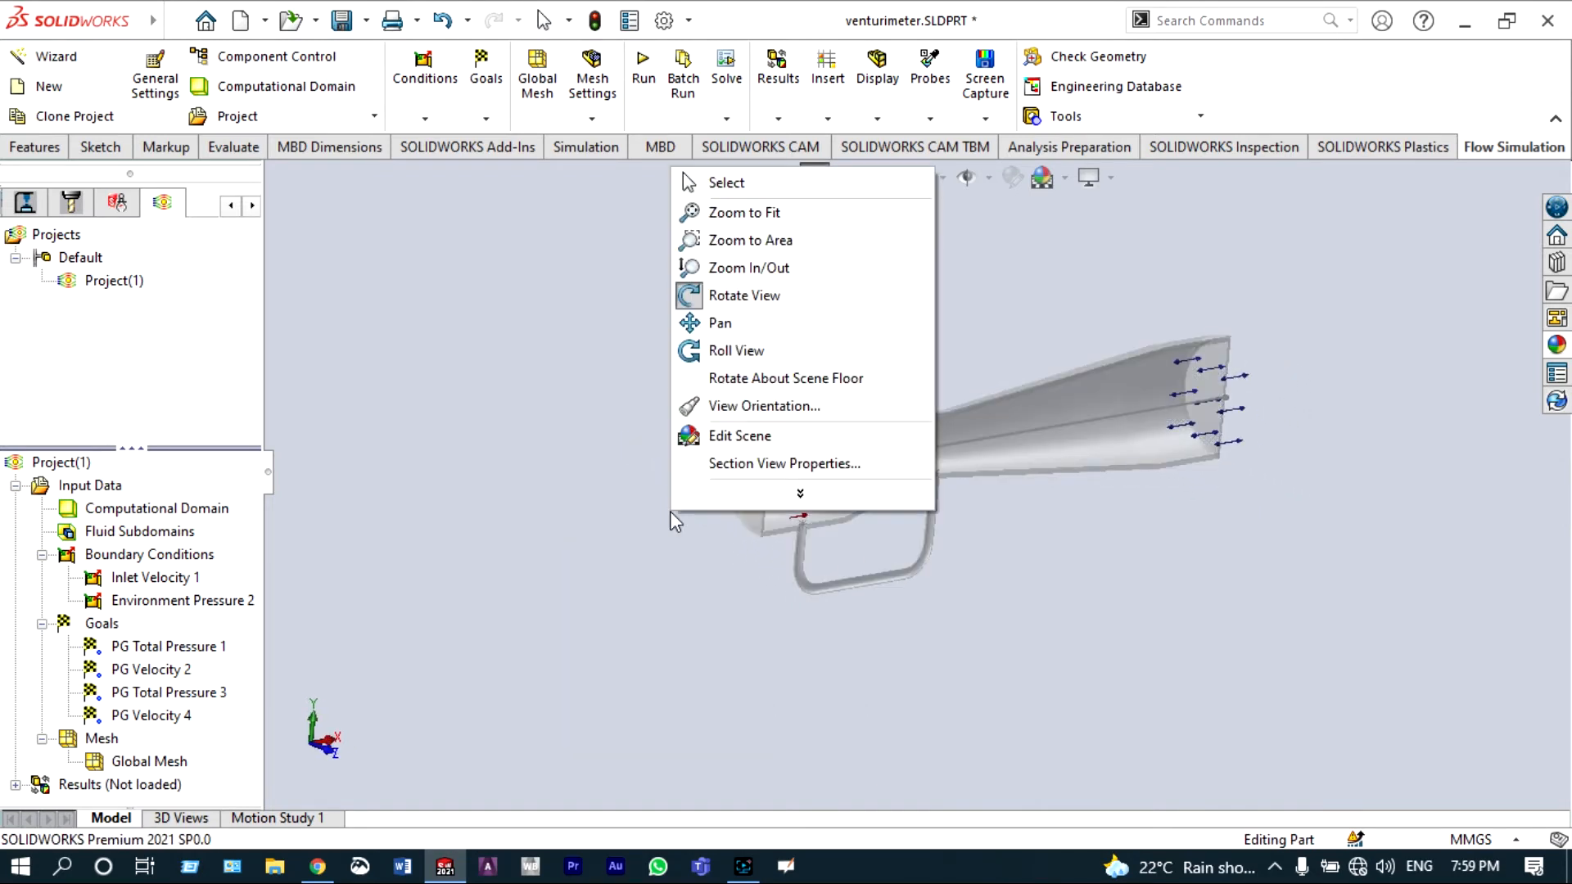
pyautogui.click(716, 298)
pyautogui.rightClick(116, 626)
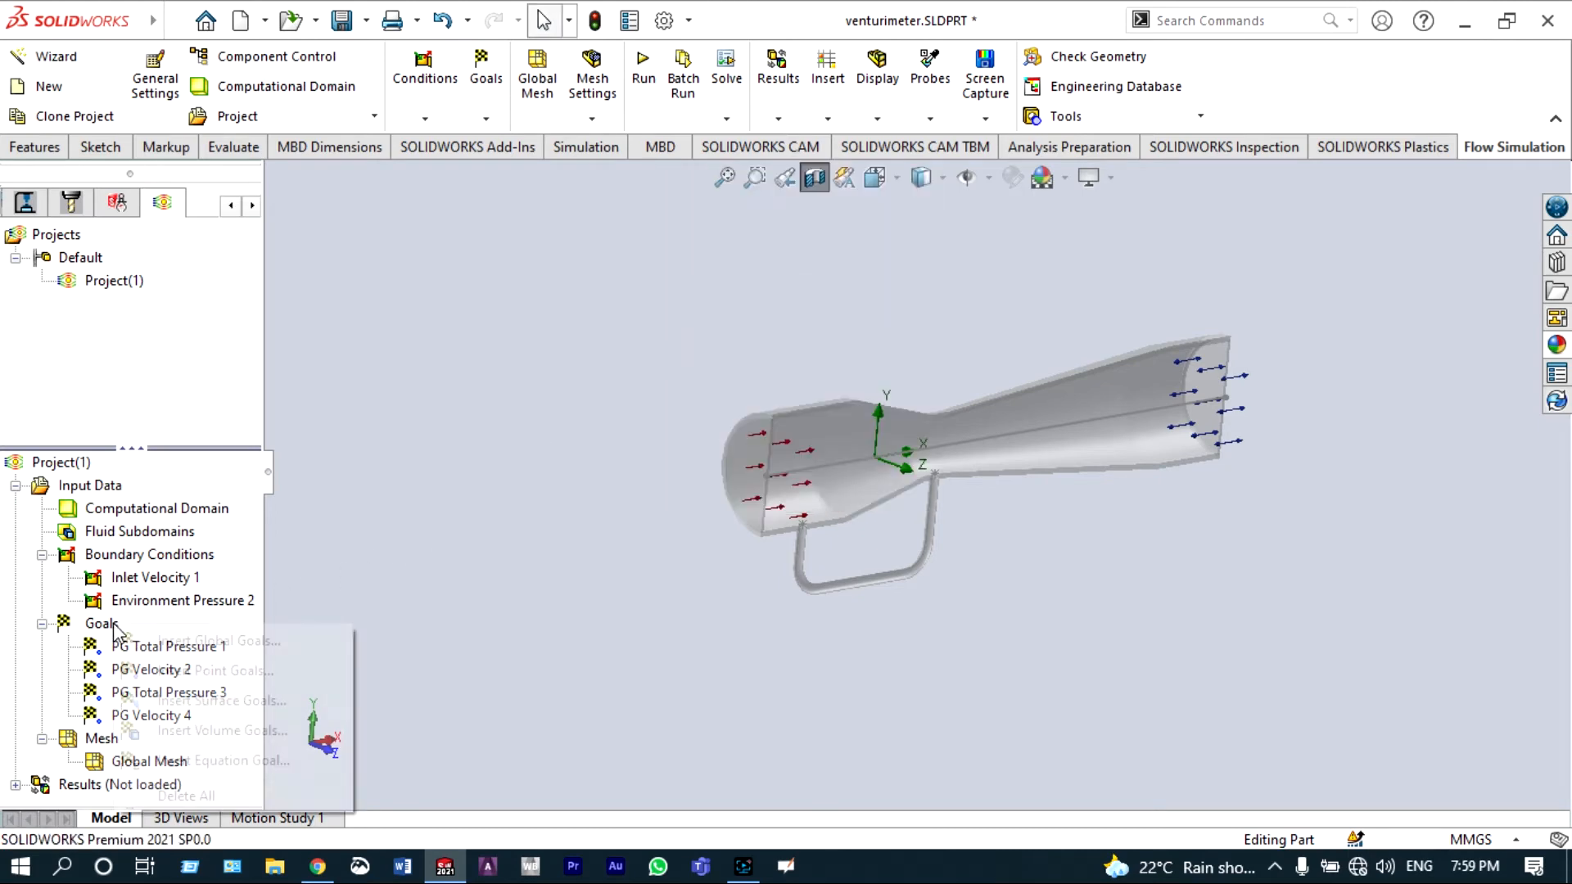
pyautogui.click(203, 701)
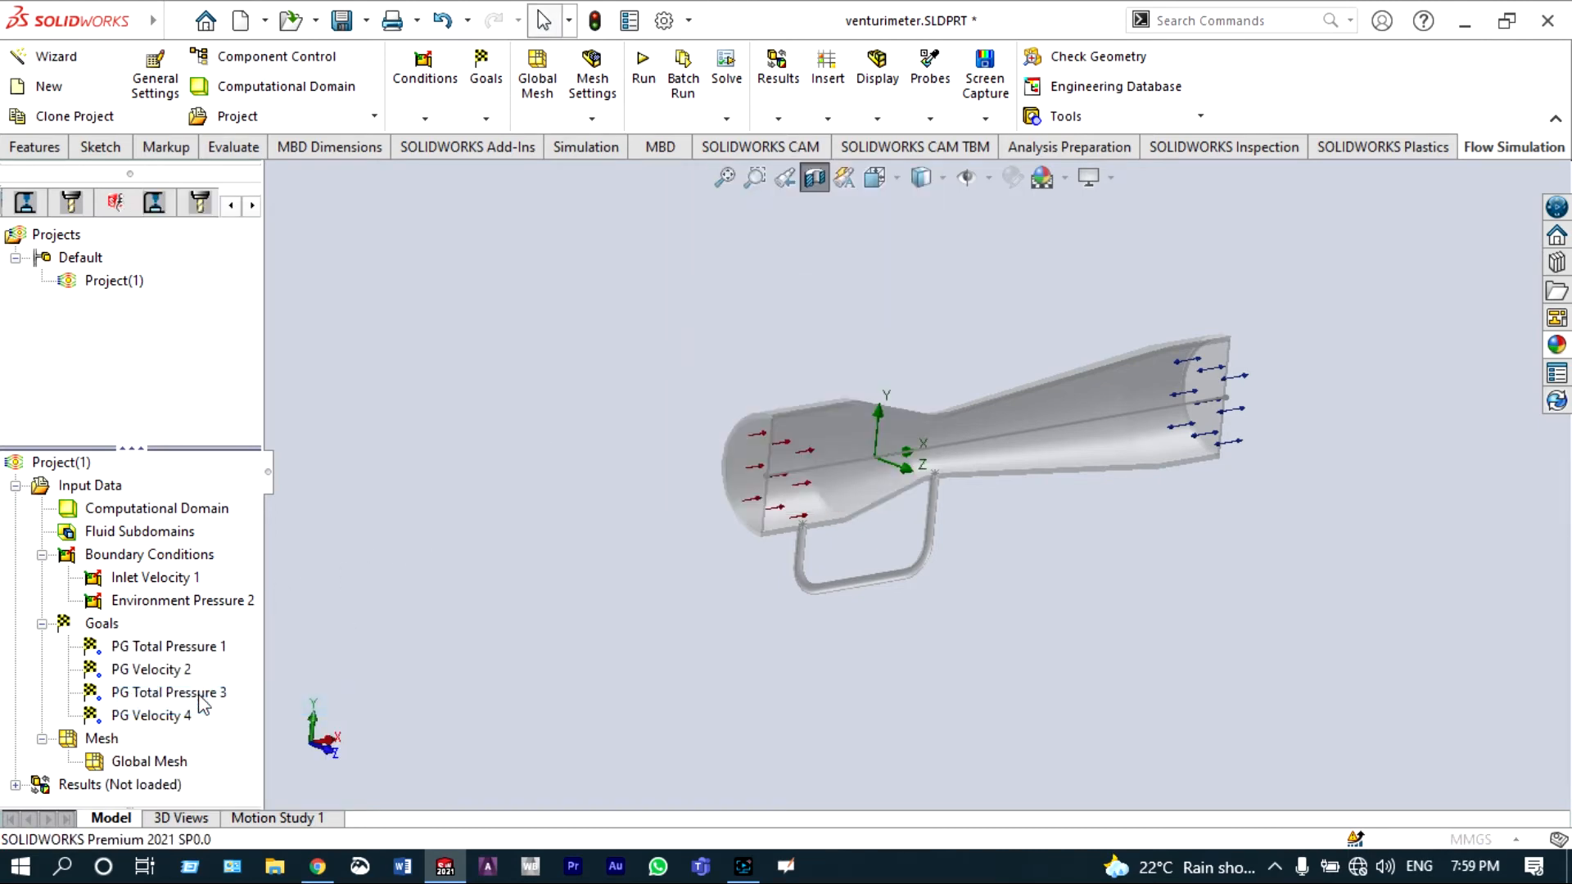
pyautogui.scroll(-5, 1156, 406)
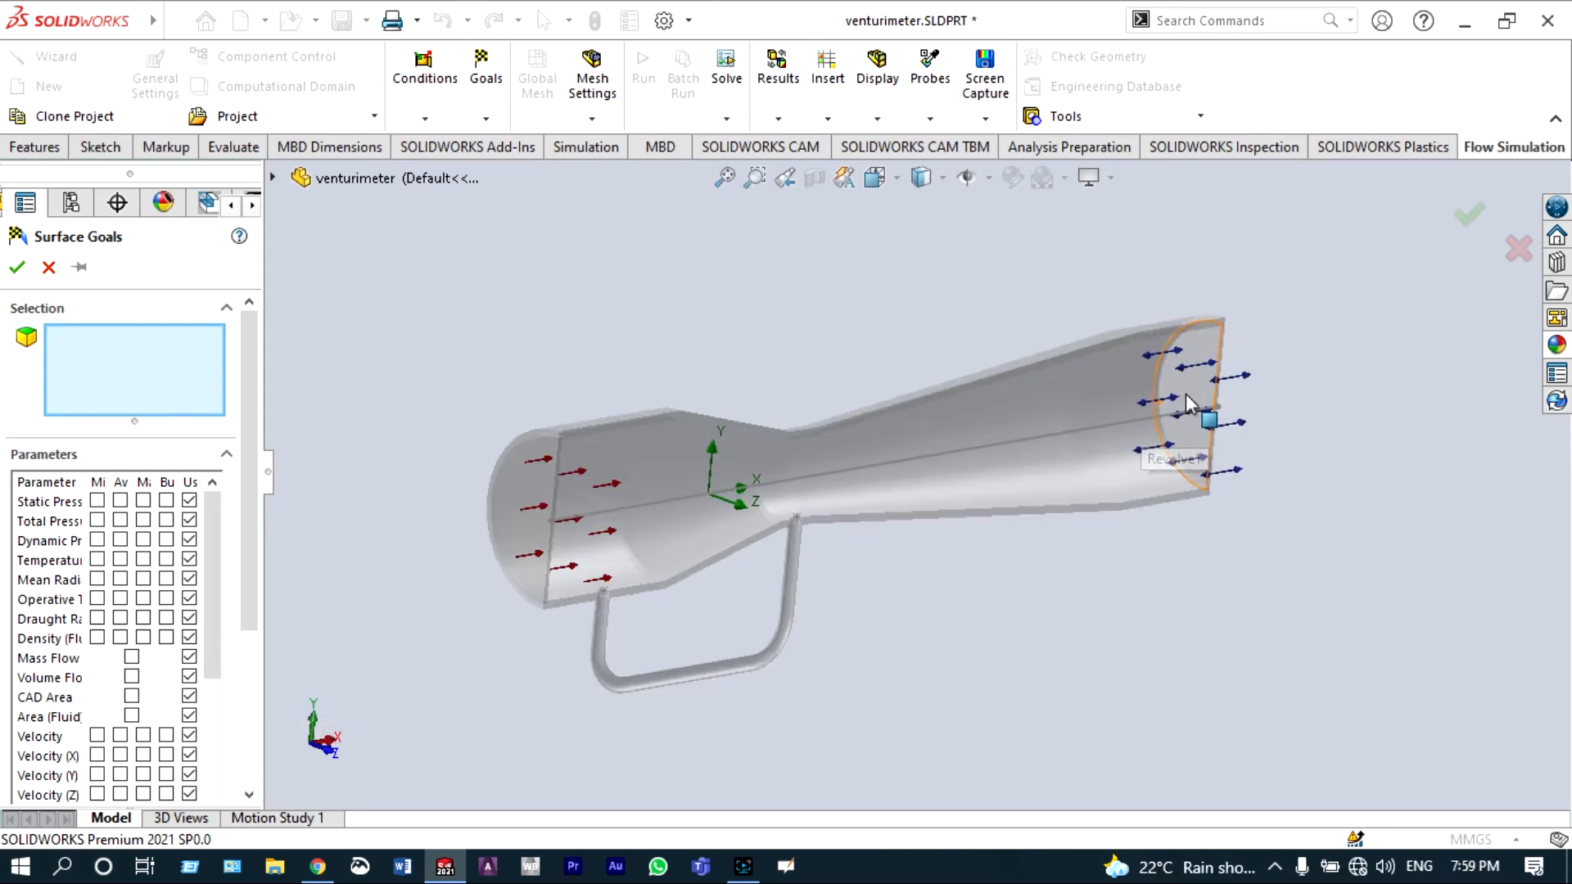
pyautogui.click(1173, 385)
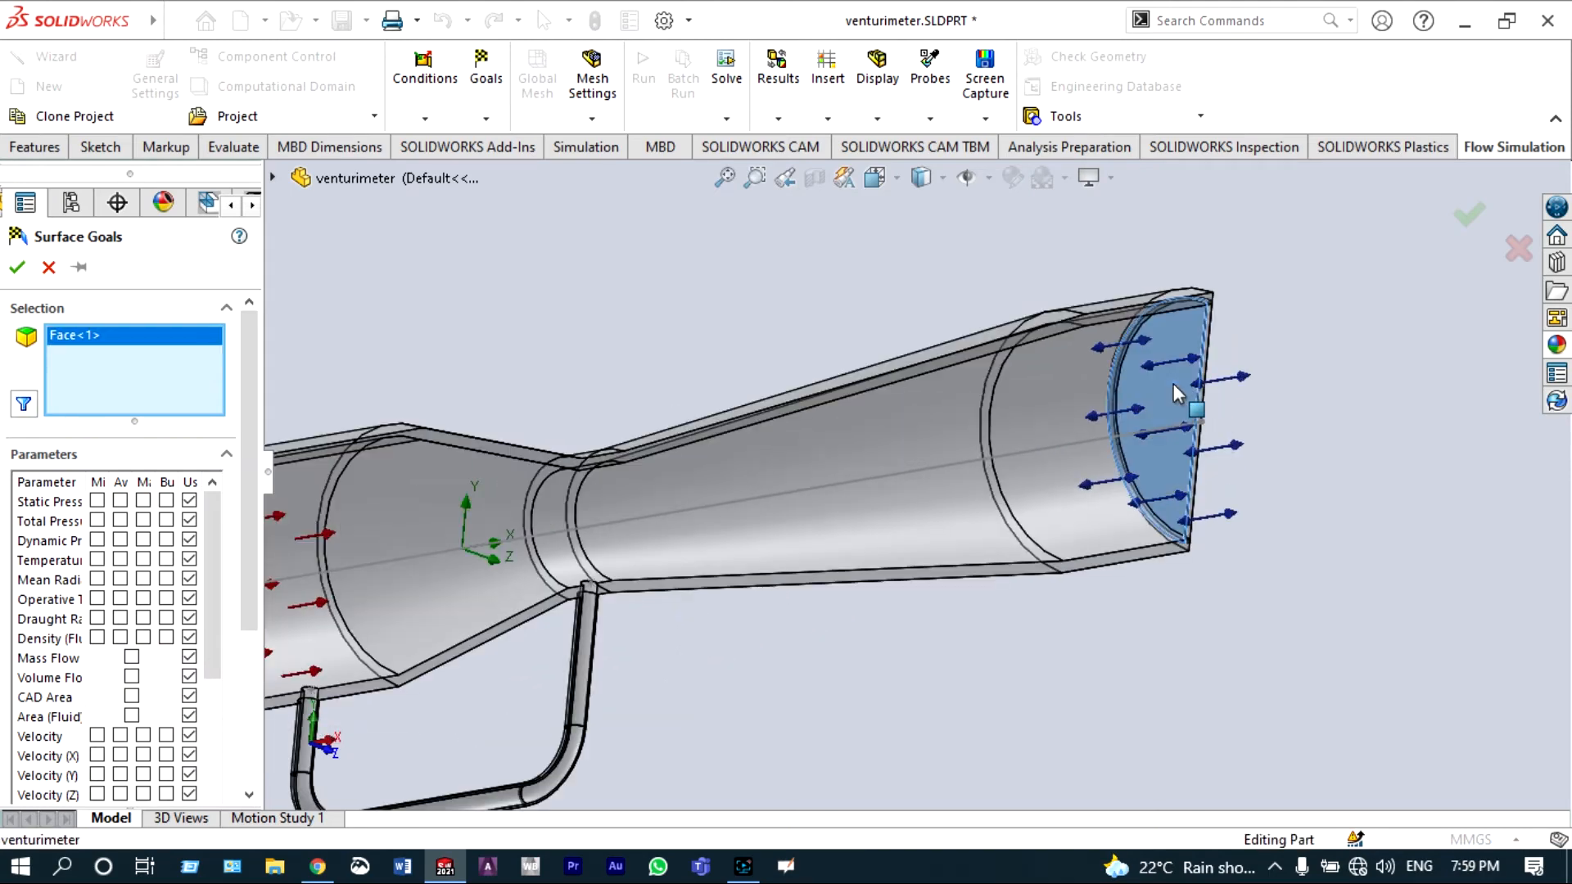
pyautogui.click(133, 657)
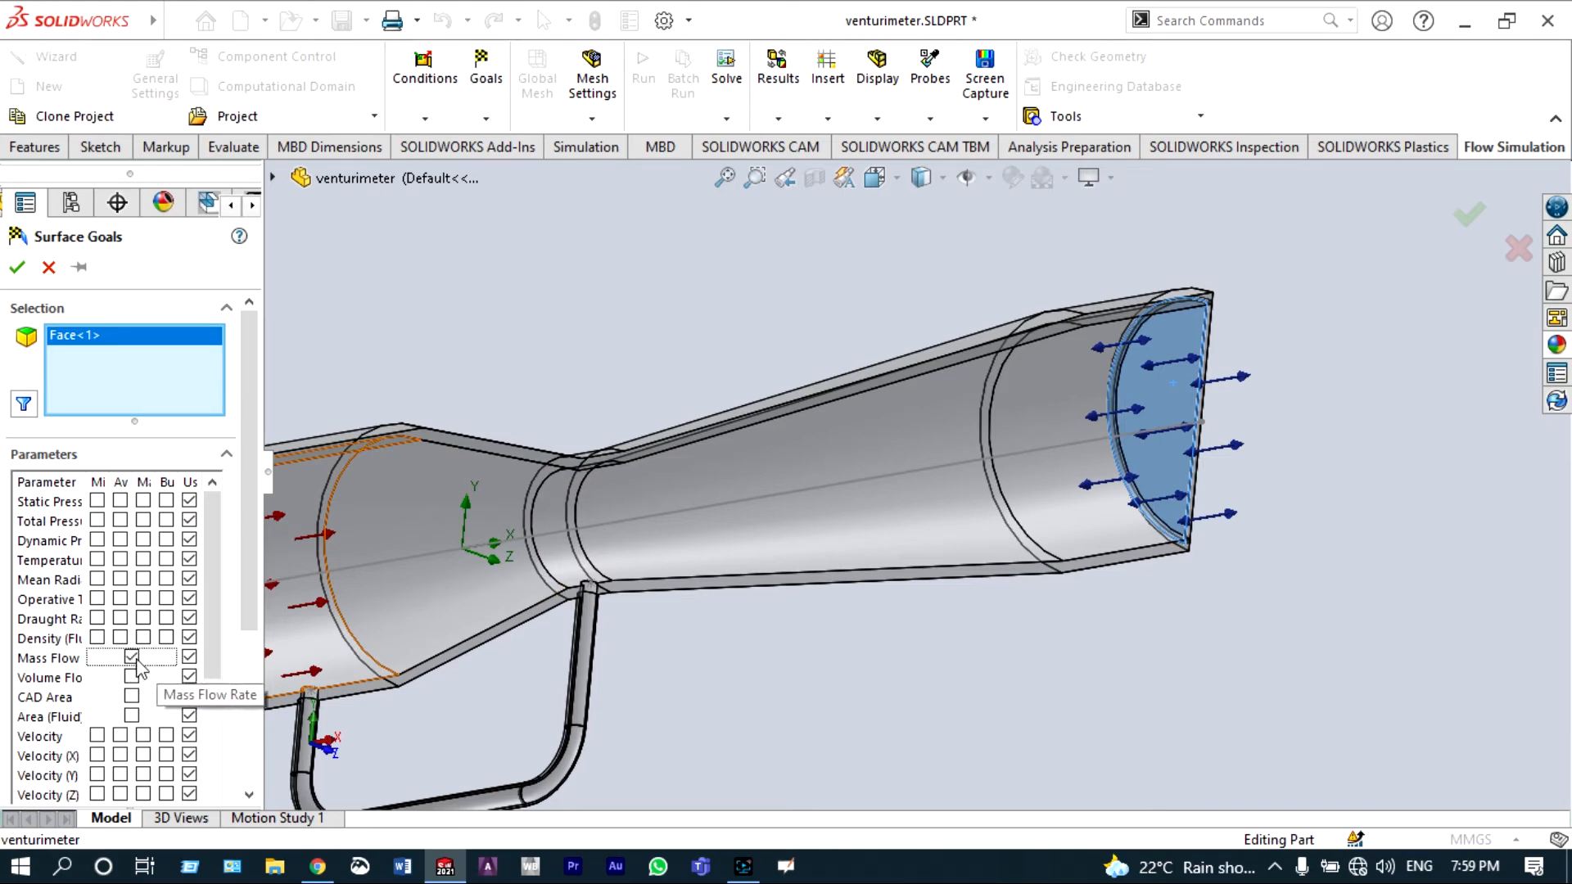
pyautogui.click(17, 272)
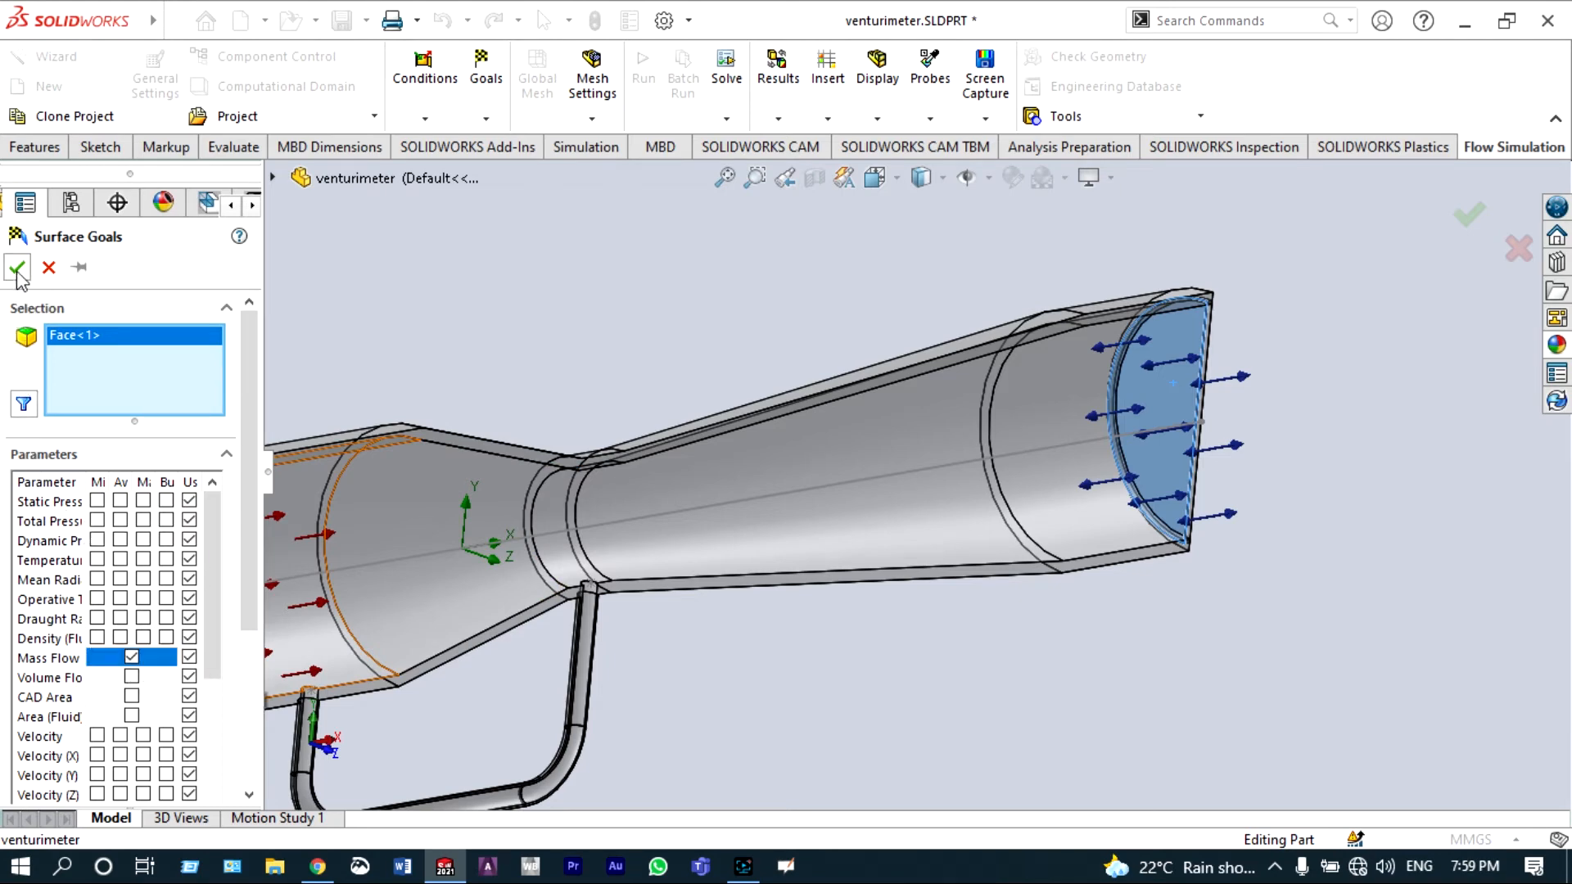
# Step: Insert an equation goal with the expression (PG Velocity 4)-(PG Velocity 2)
pyautogui.scroll(5, 788, 640)
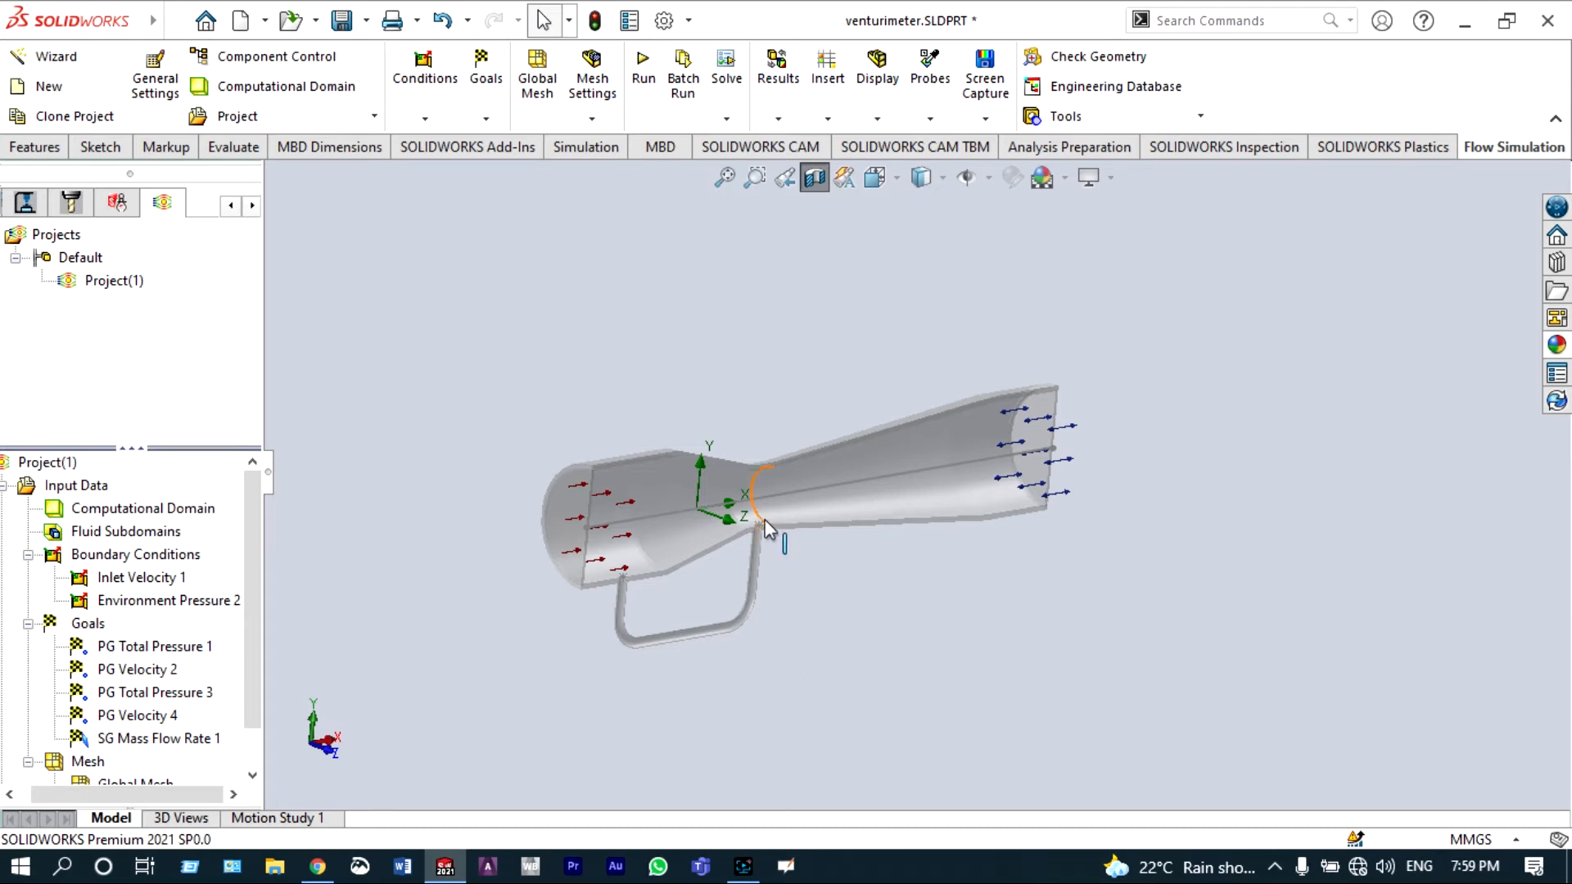
pyautogui.scroll(-1, 254, 616)
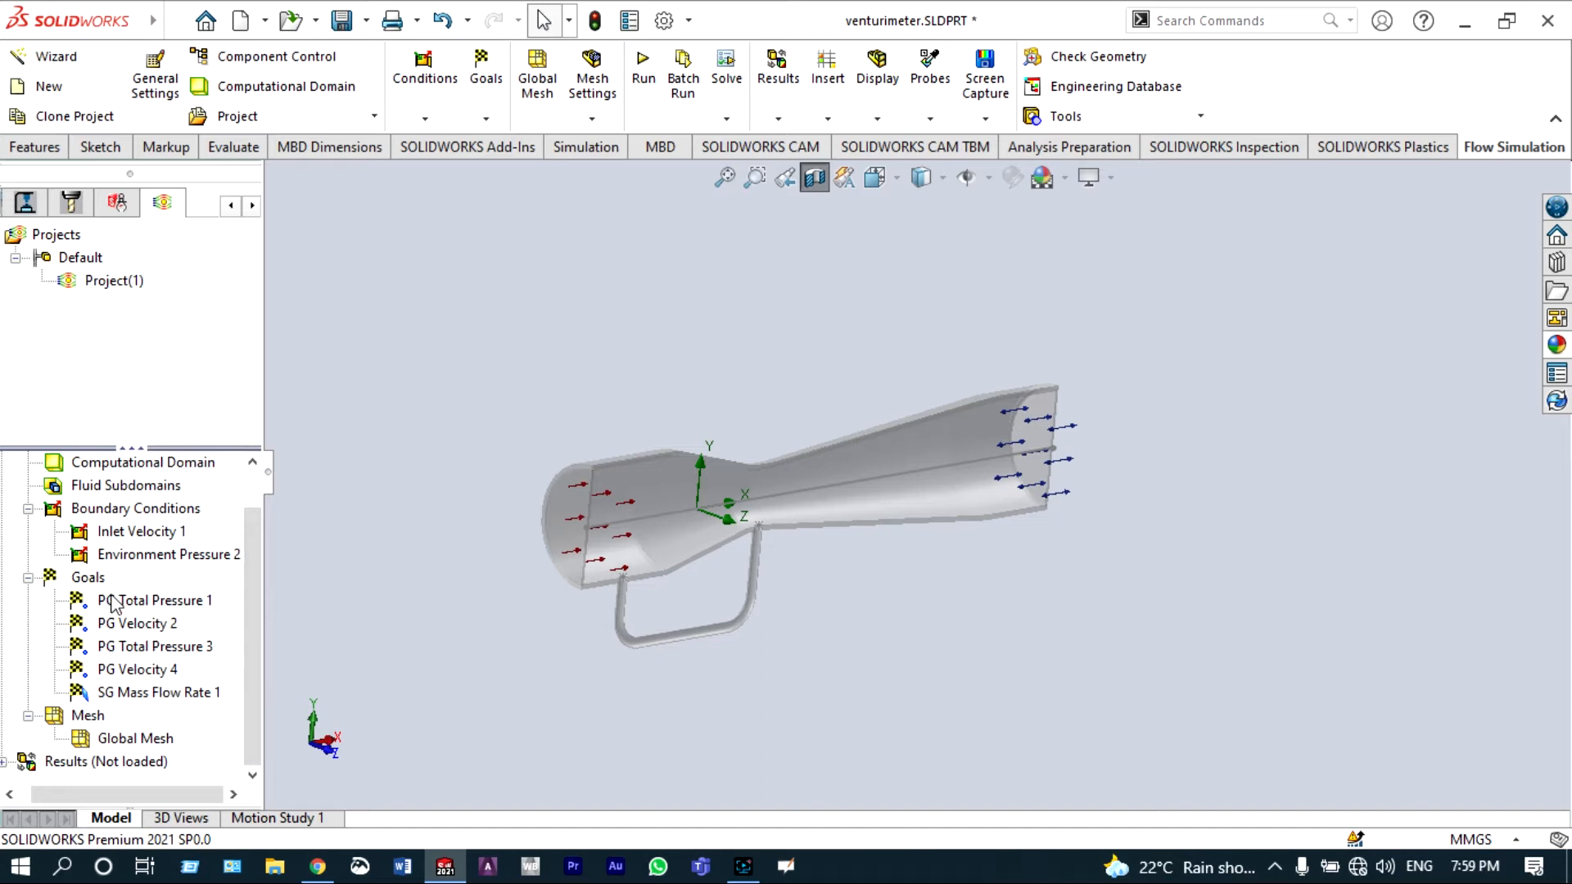
pyautogui.rightClick(90, 578)
pyautogui.click(175, 715)
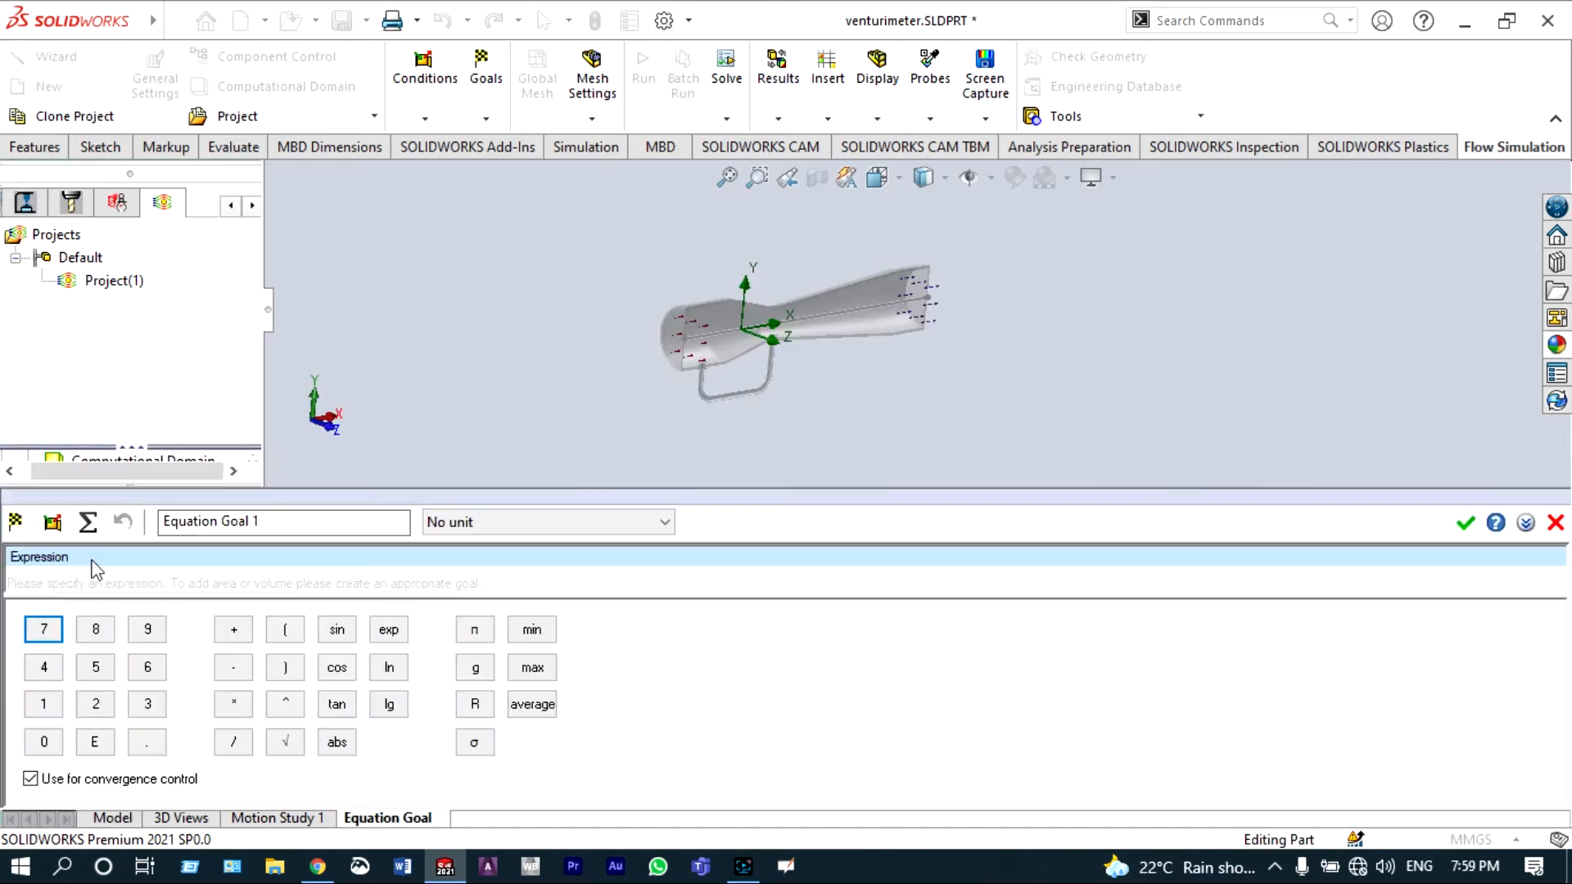
pyautogui.click(20, 526)
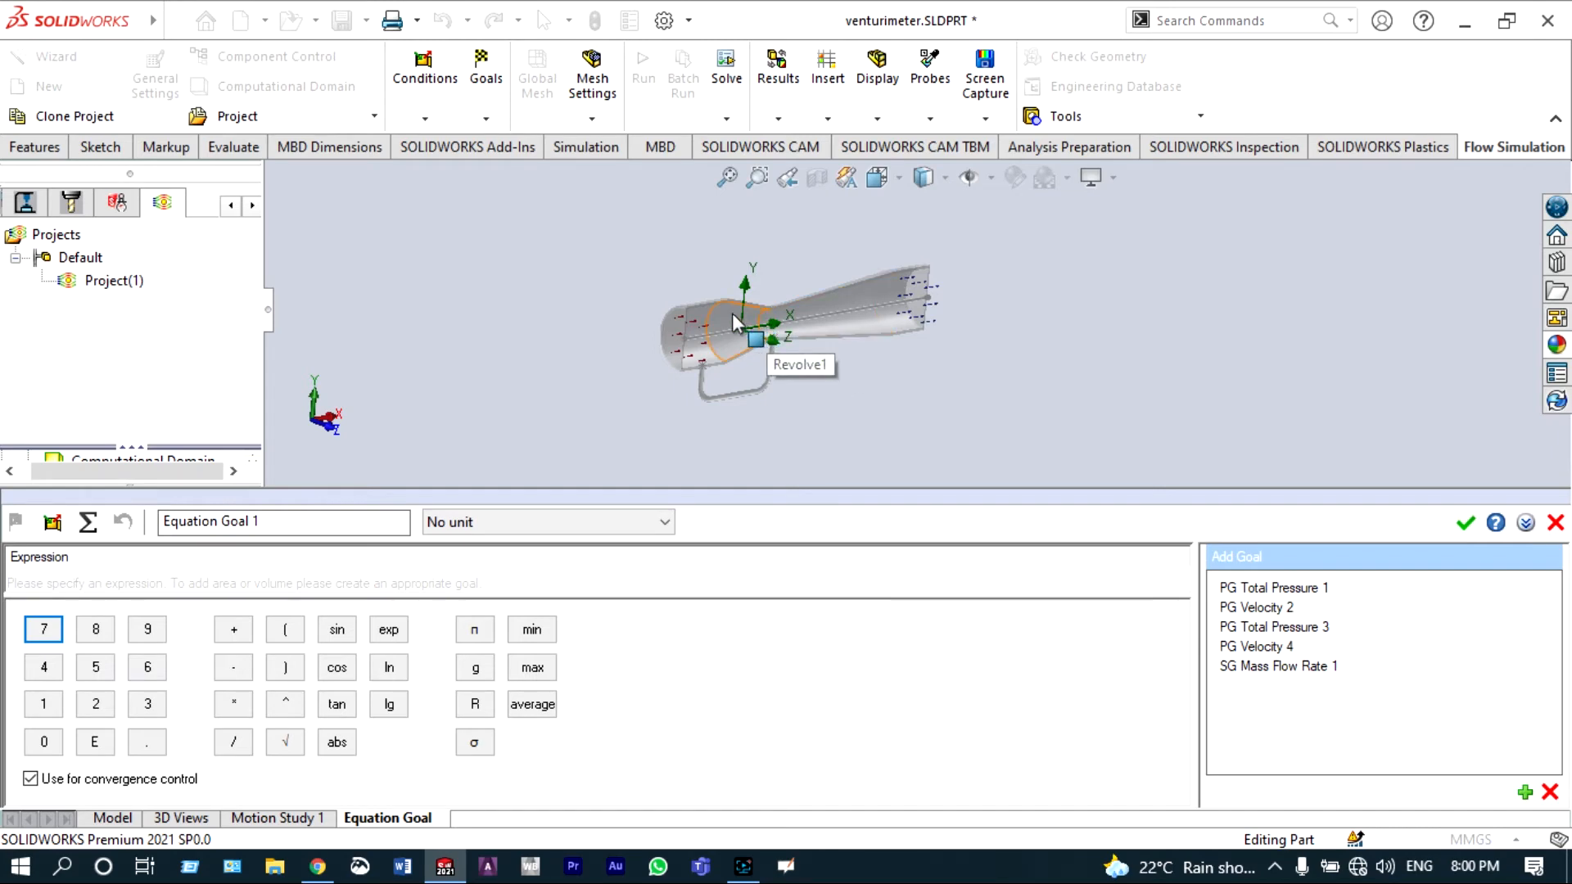
pyautogui.click(876, 178)
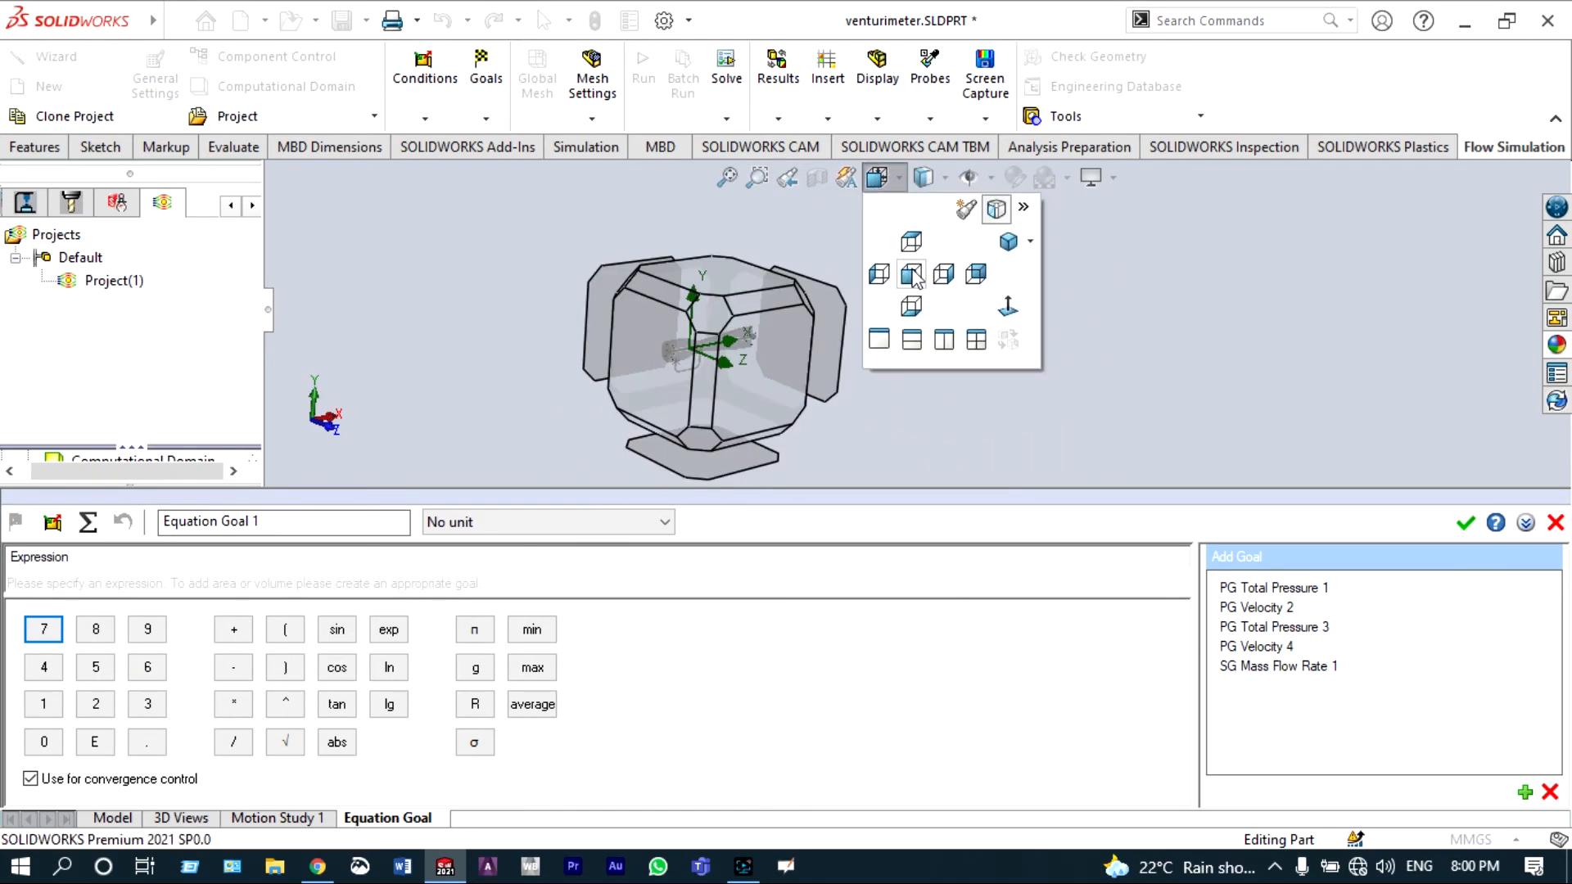
pyautogui.click(882, 278)
pyautogui.scroll(-3, 793, 270)
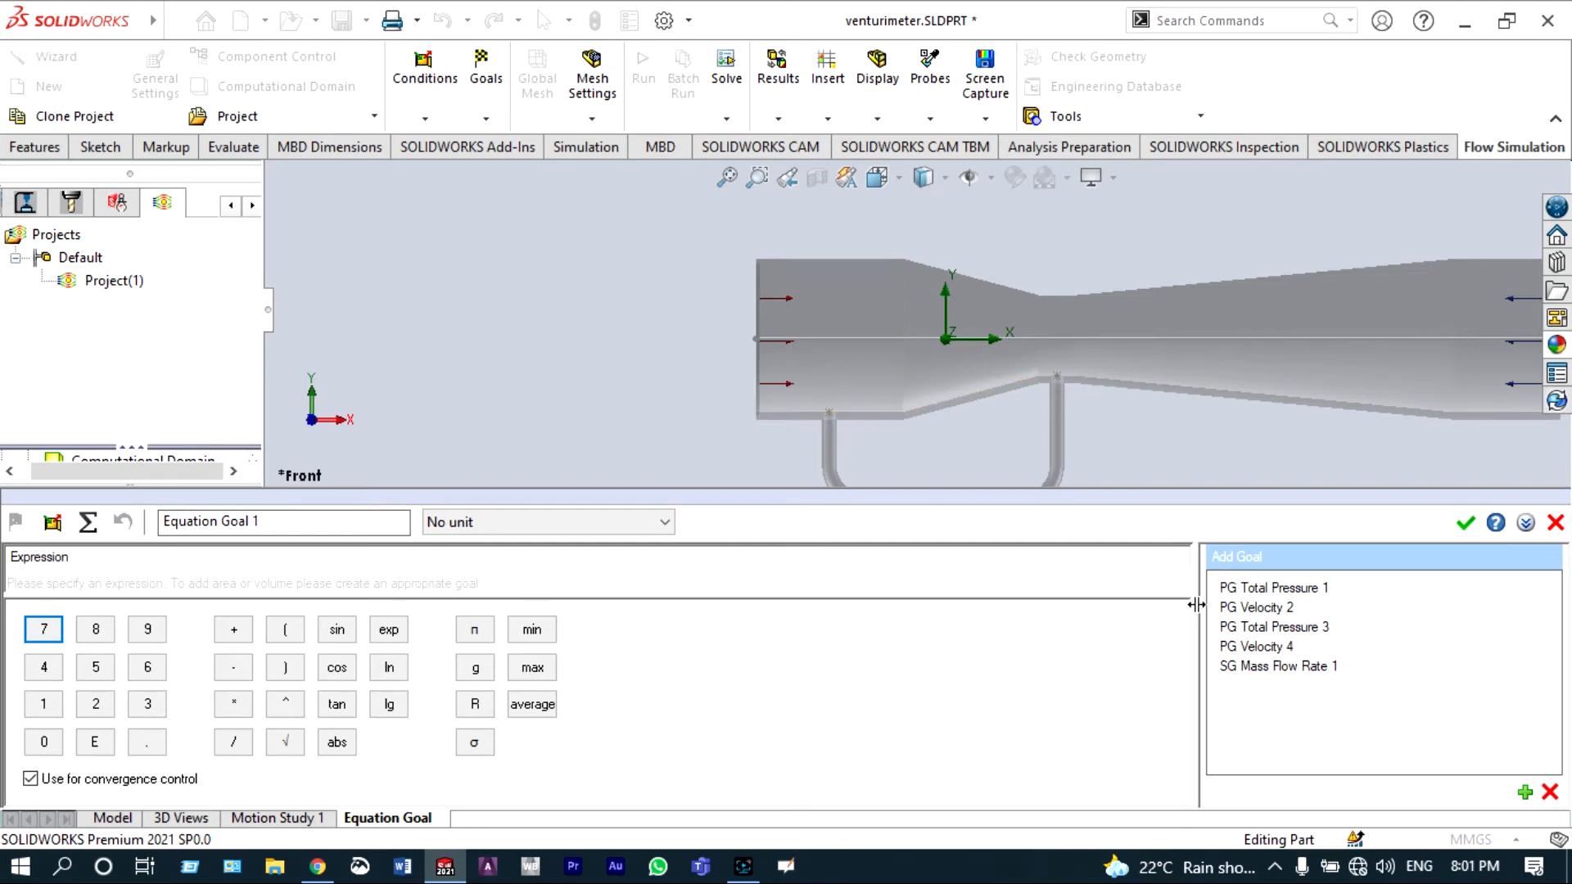
pyautogui.click(1260, 652)
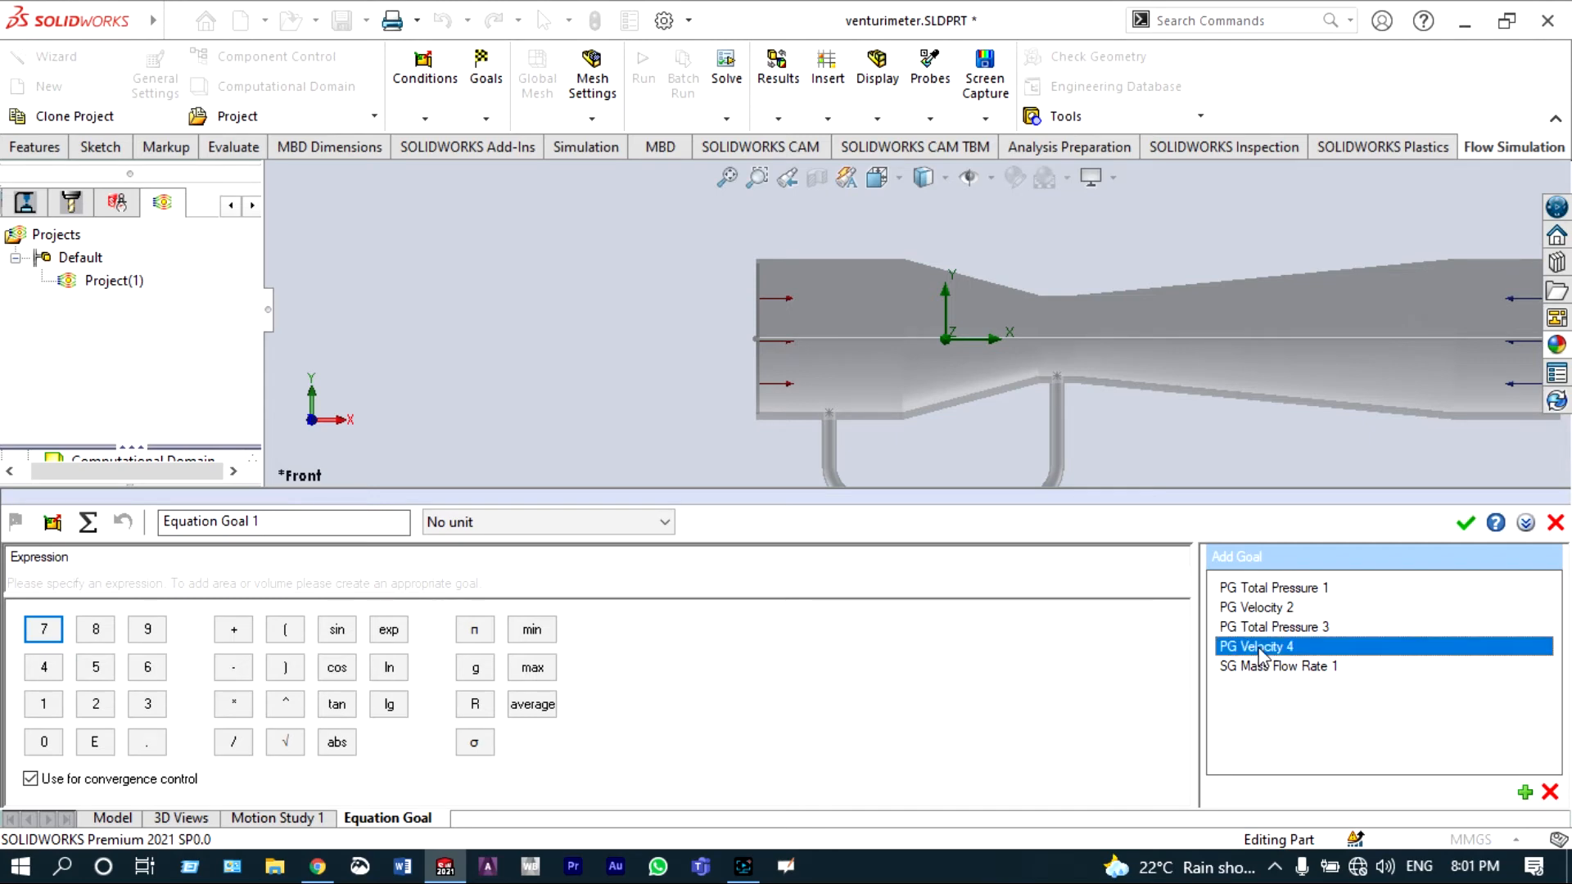
pyautogui.doubleClick(1260, 653)
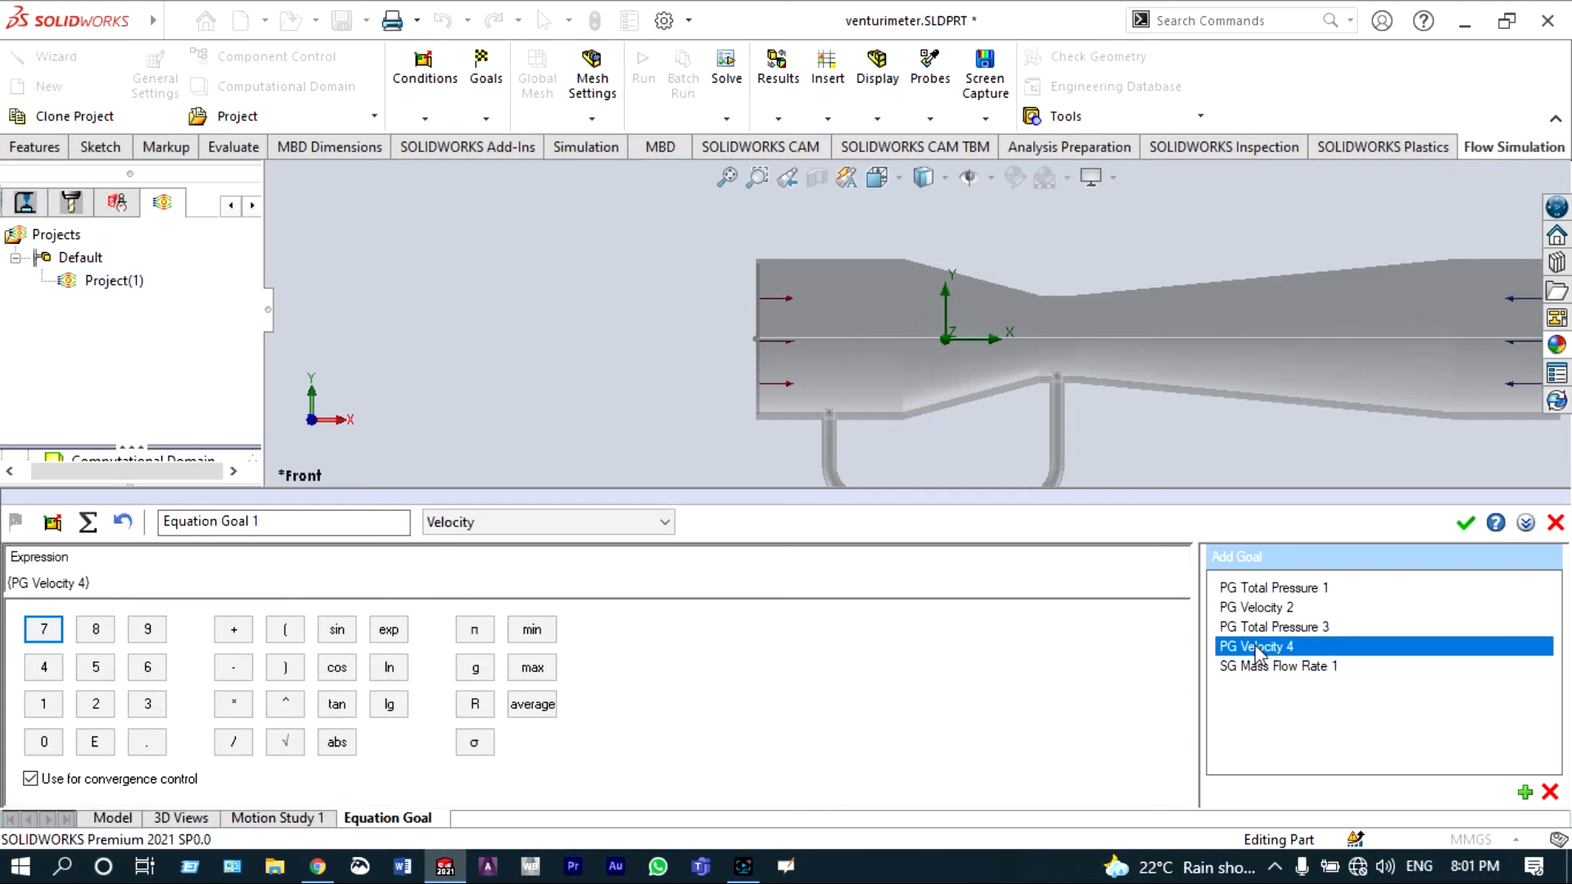
pyautogui.click(233, 668)
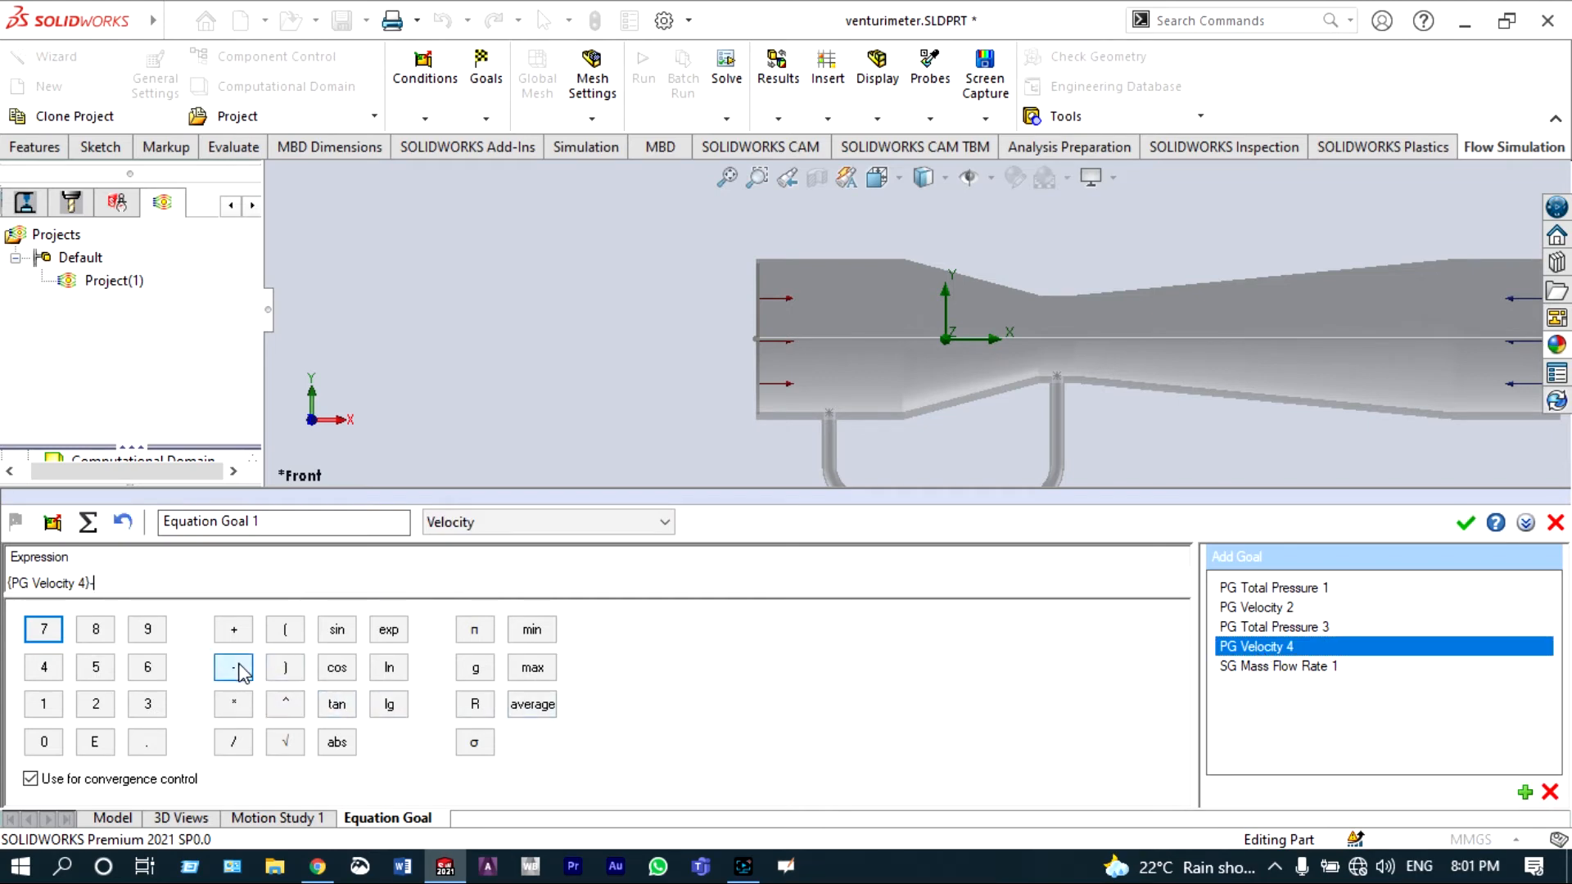
pyautogui.click(1232, 607)
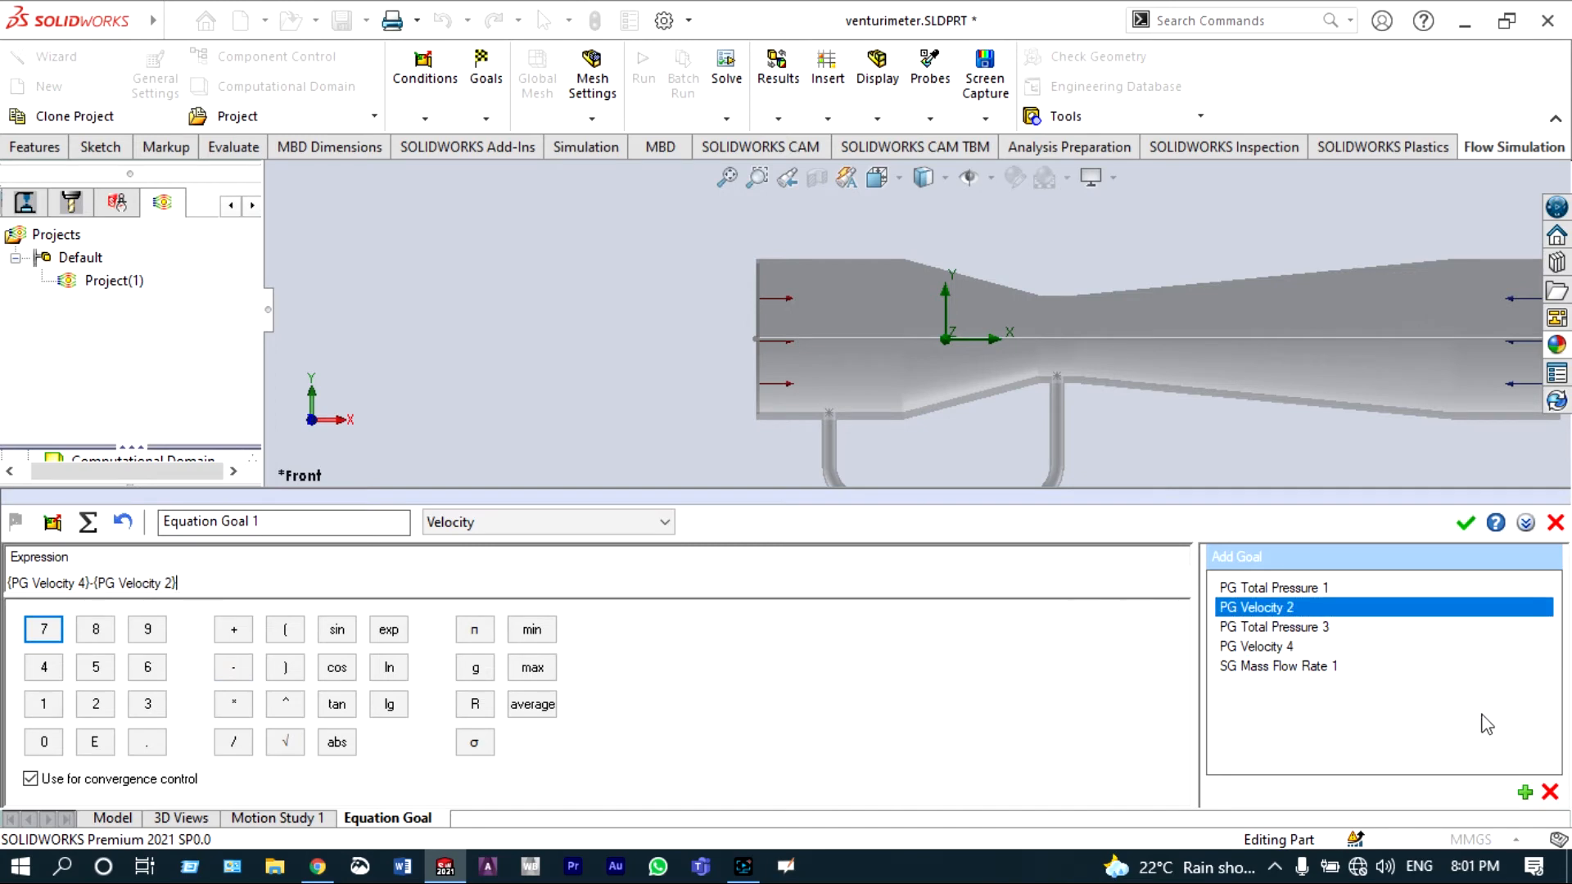
pyautogui.click(1466, 523)
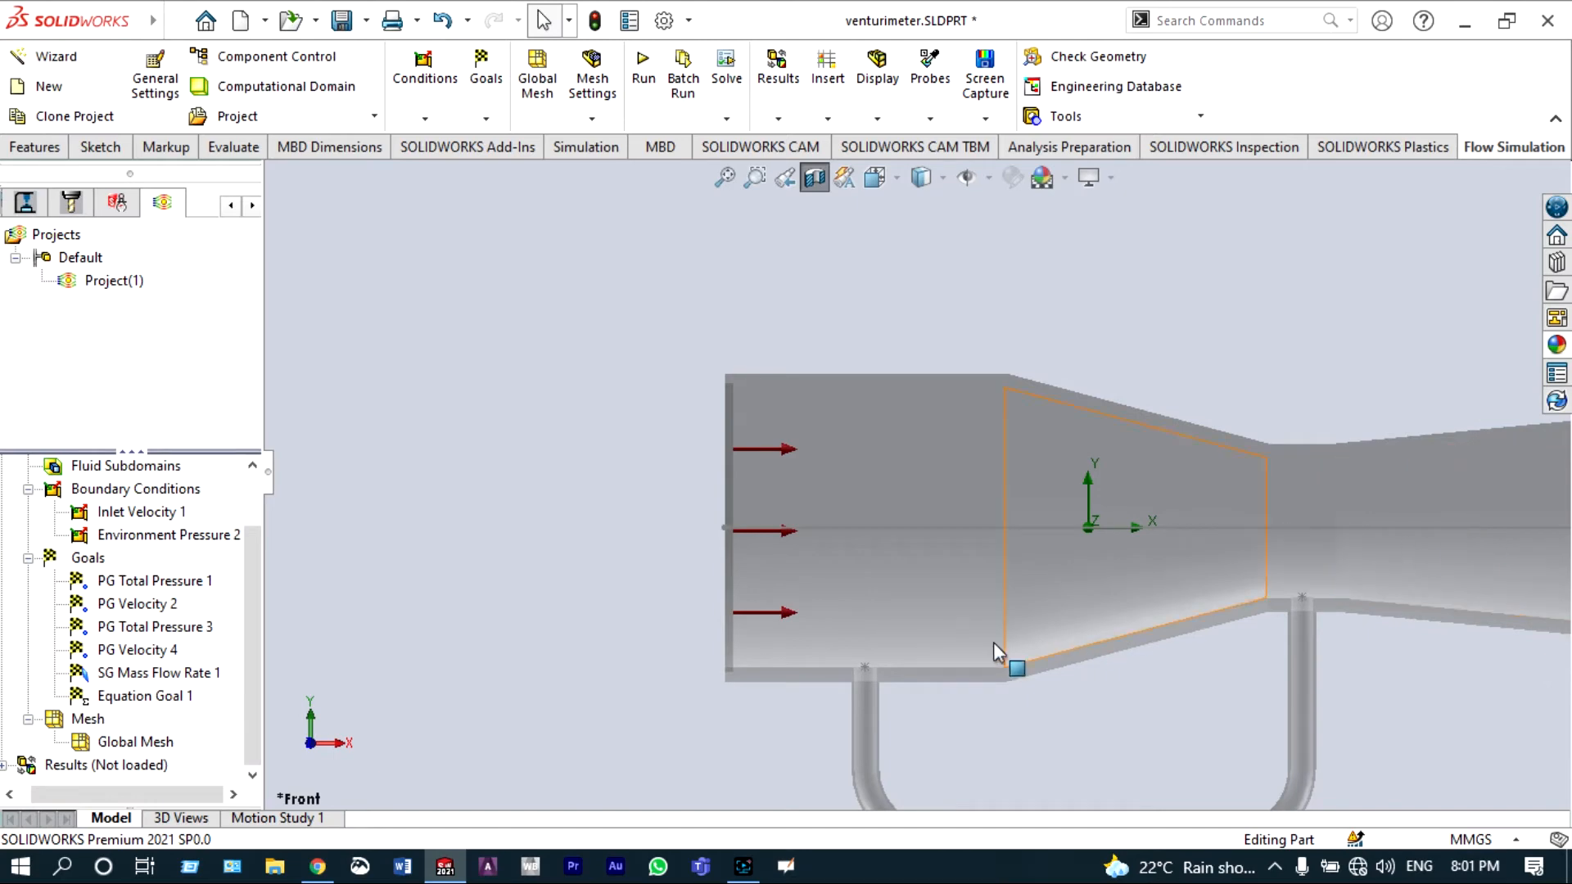
# Step: Rename the new equation goal to Velocity Difference
pyautogui.click(179, 698)
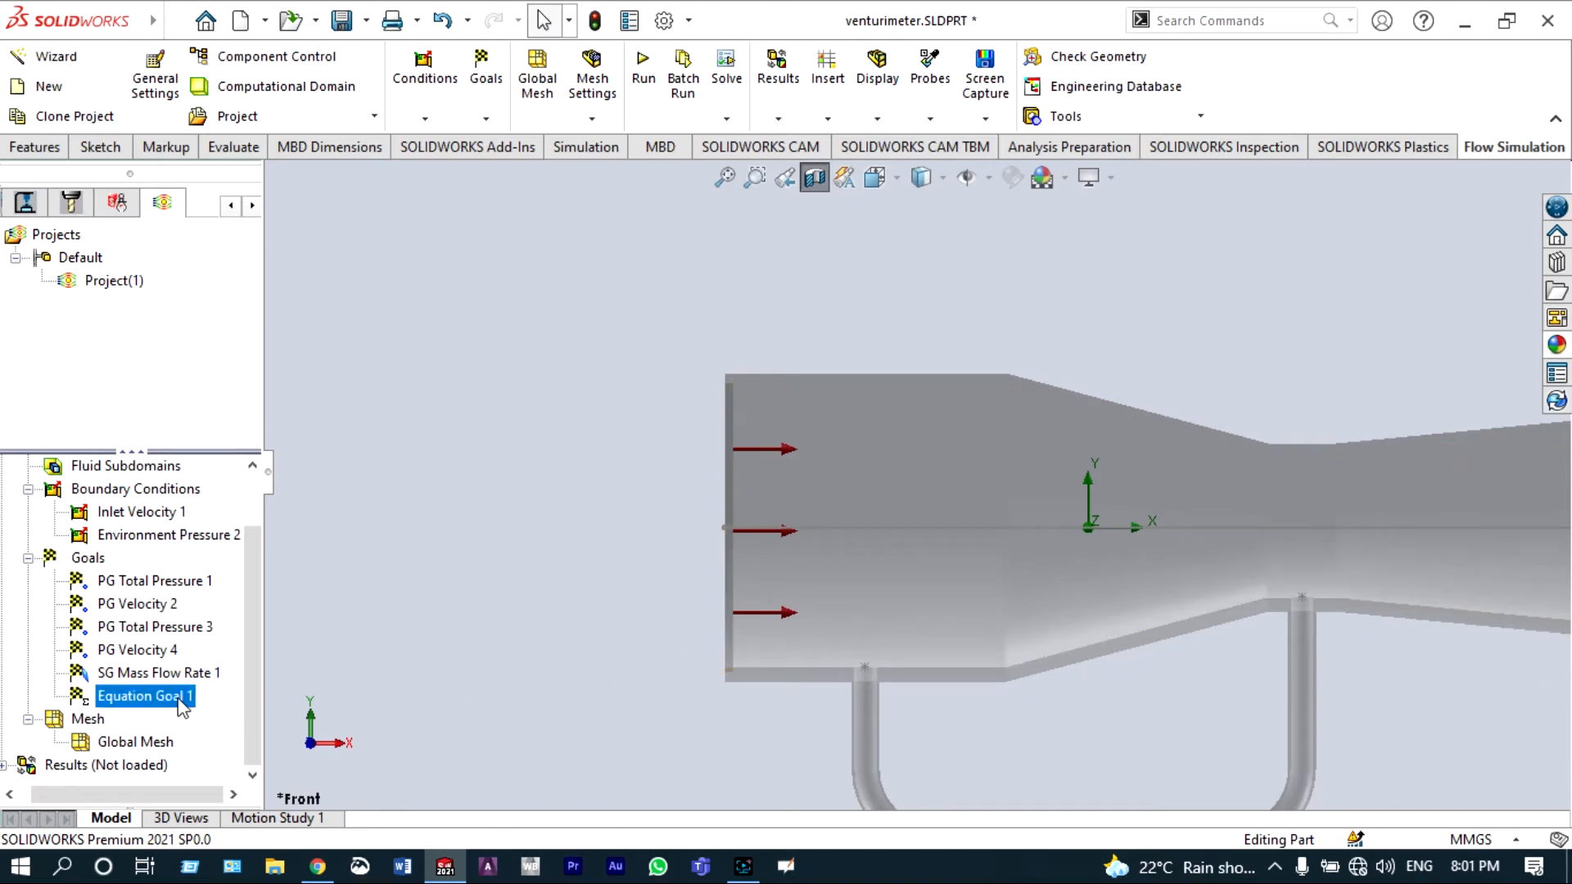
pyautogui.click(182, 702)
pyautogui.click(197, 696)
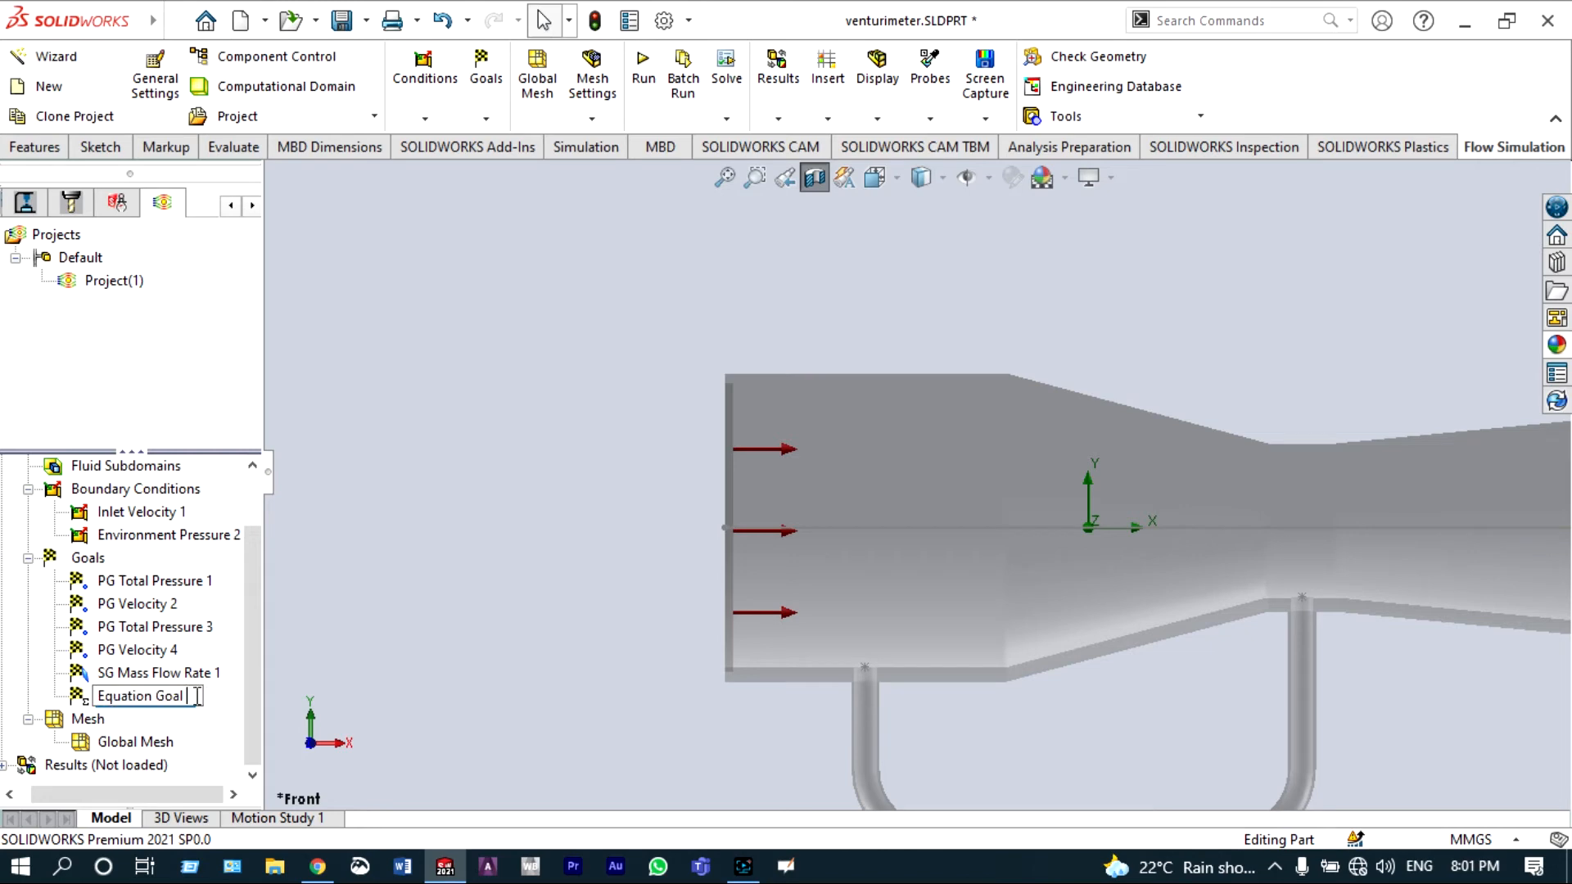
pyautogui.hotkey('ctrl', 'a')
pyautogui.write('Velocity Difference')
pyautogui.press('Return')
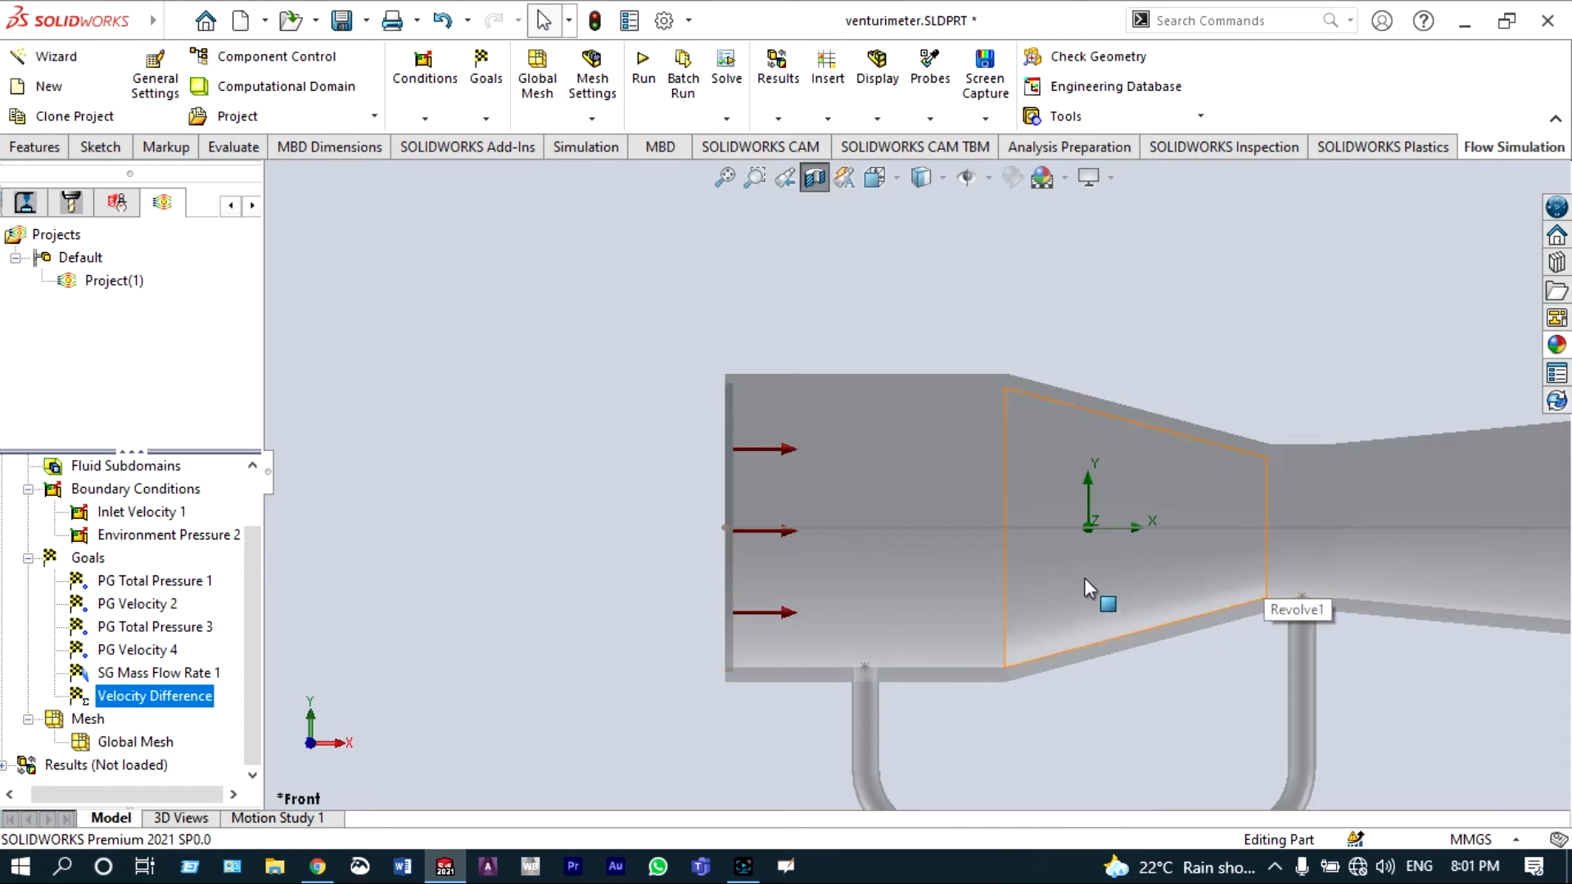
# Step: Insert an equation goal with the expression (PG Total Pressure 1)-(PG Total Pressure 3)
pyautogui.rightClick(99, 563)
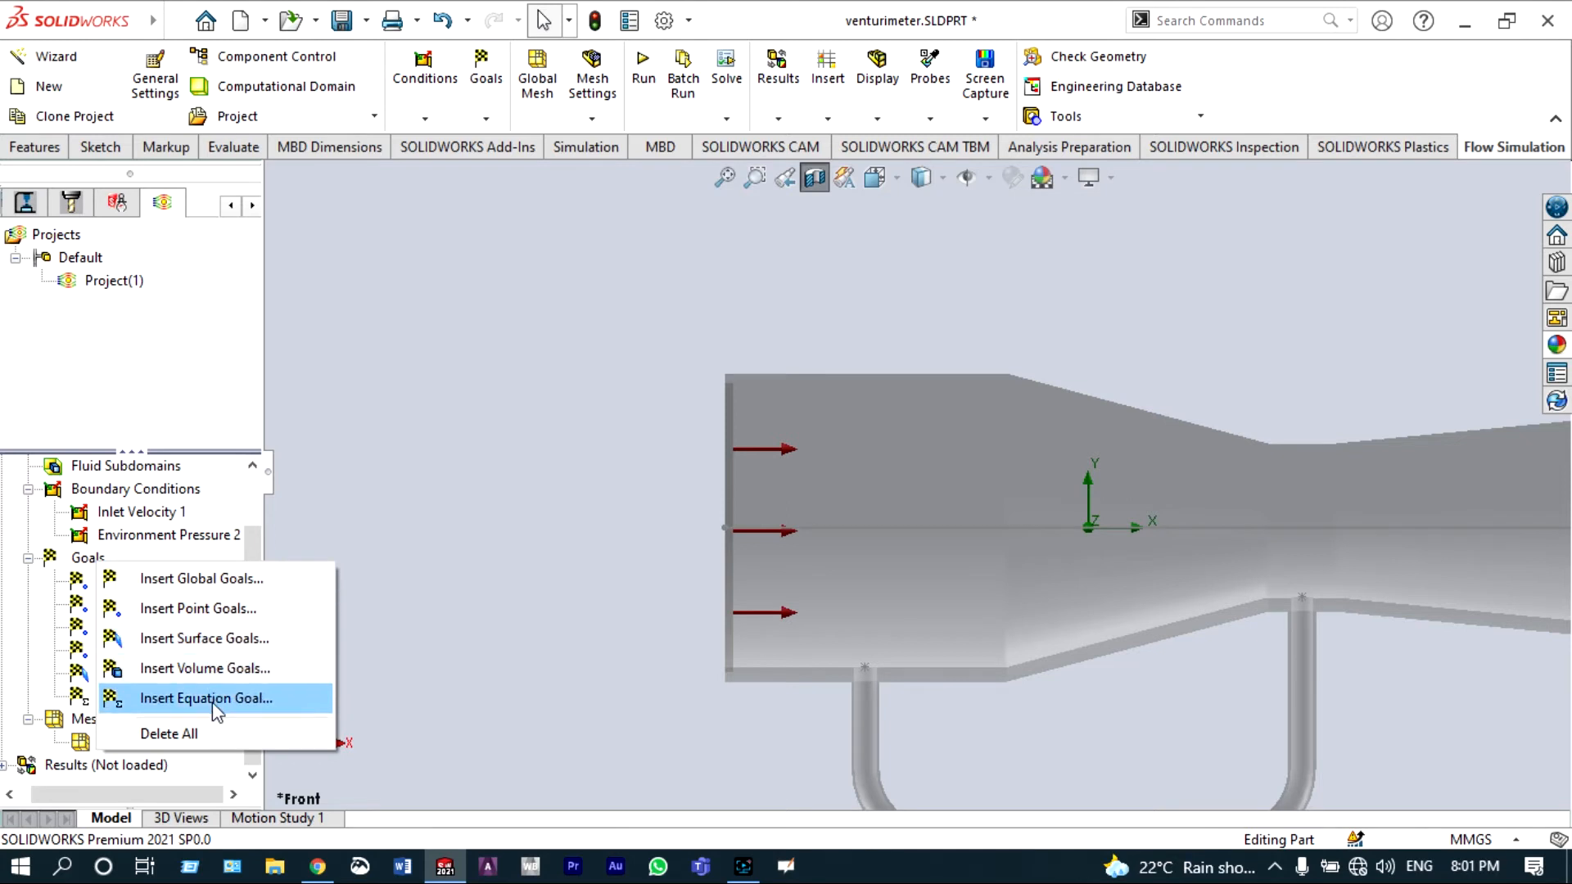
pyautogui.click(215, 703)
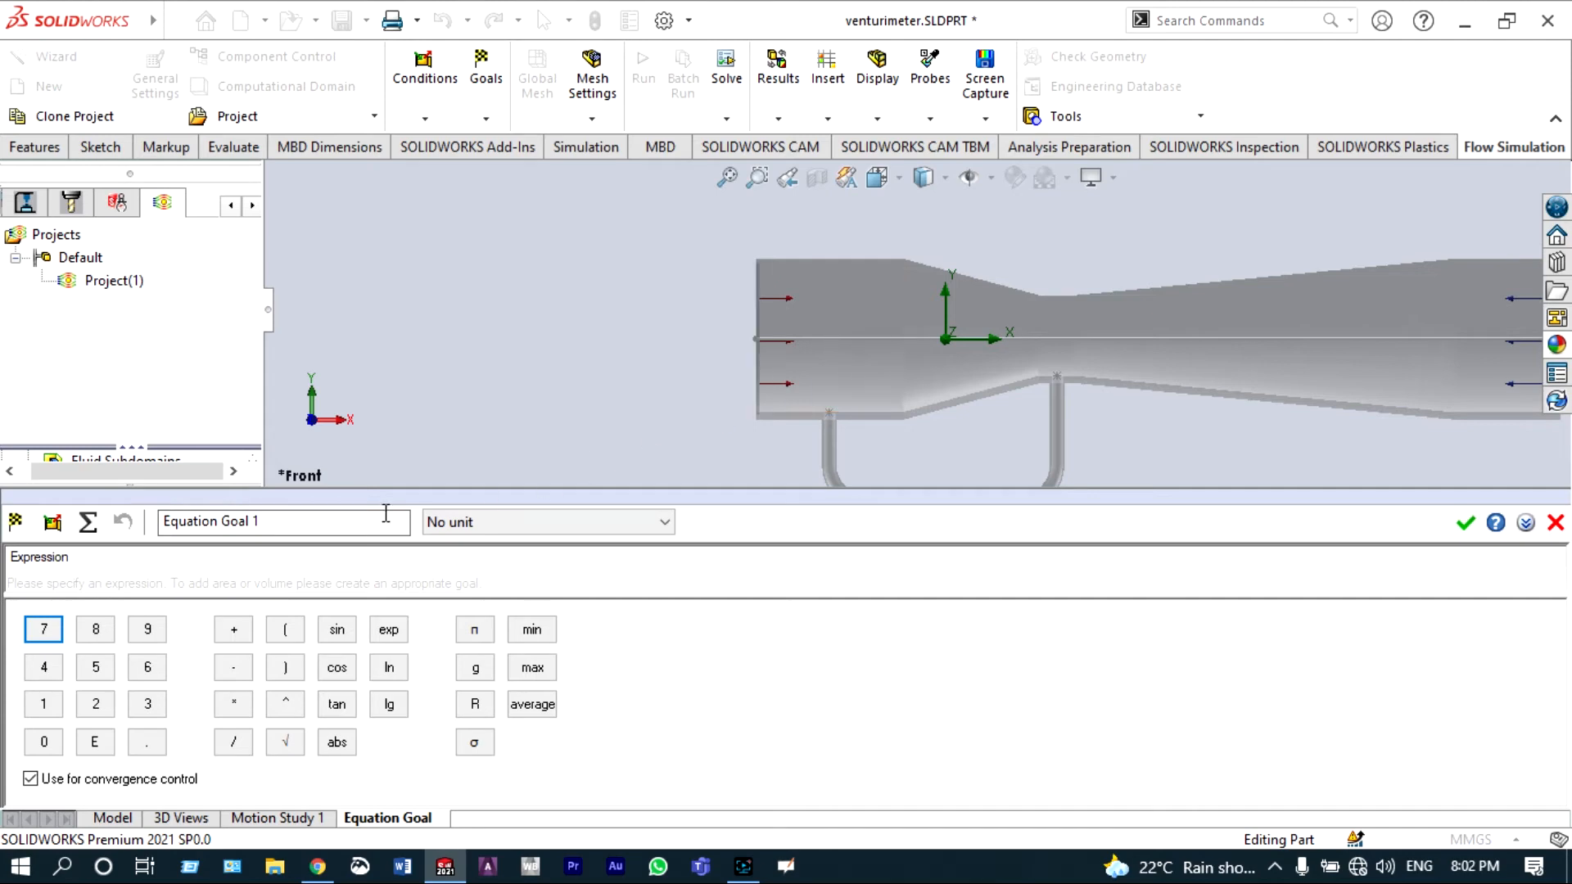
pyautogui.click(16, 524)
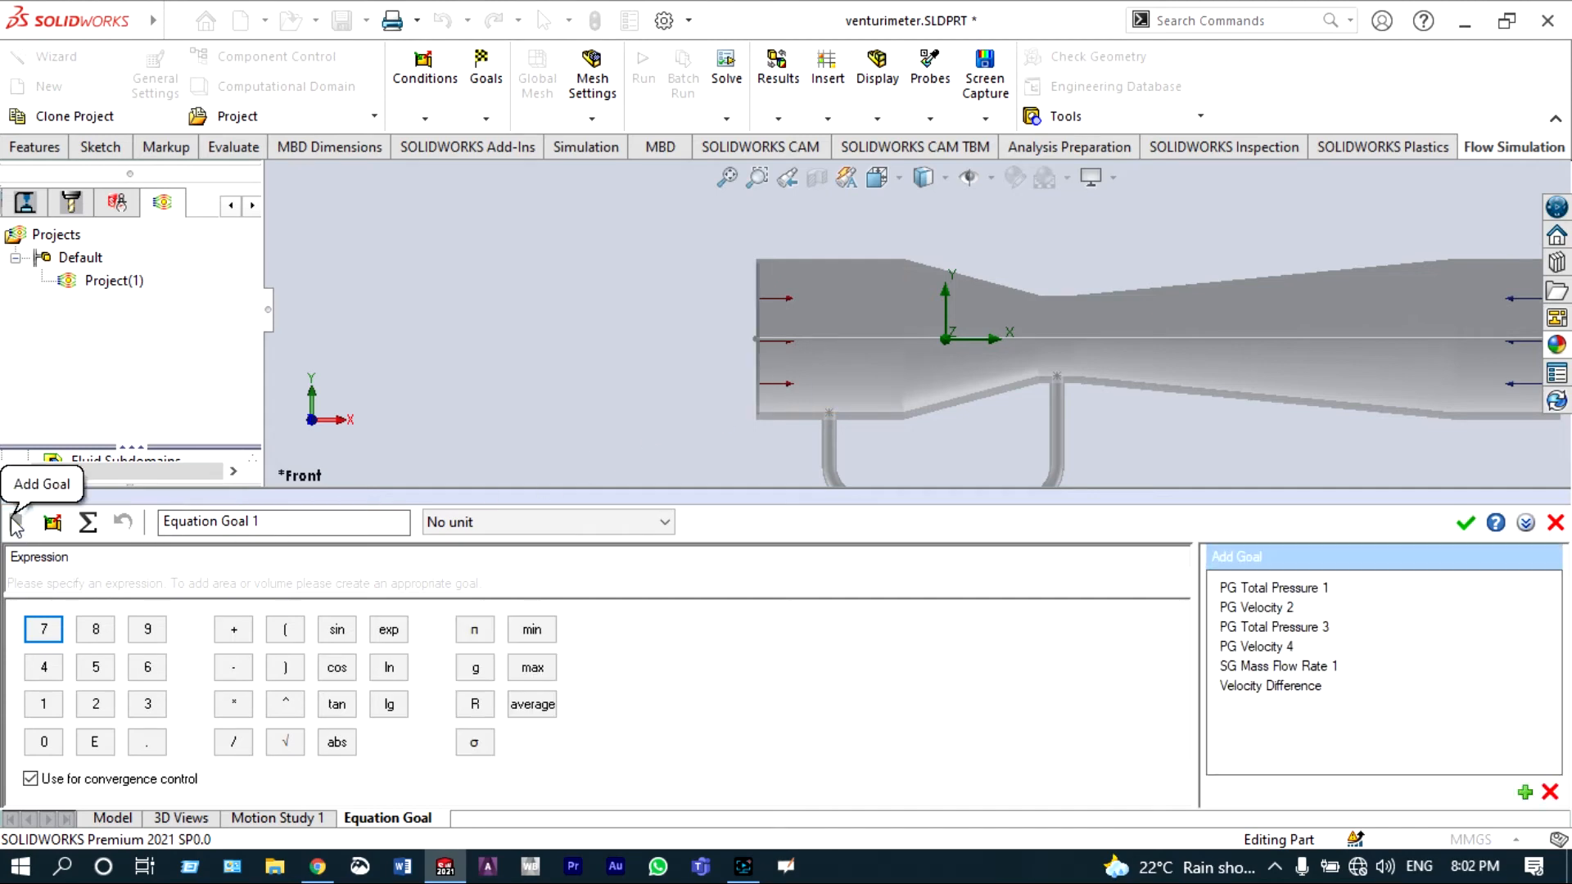
pyautogui.doubleClick(1302, 588)
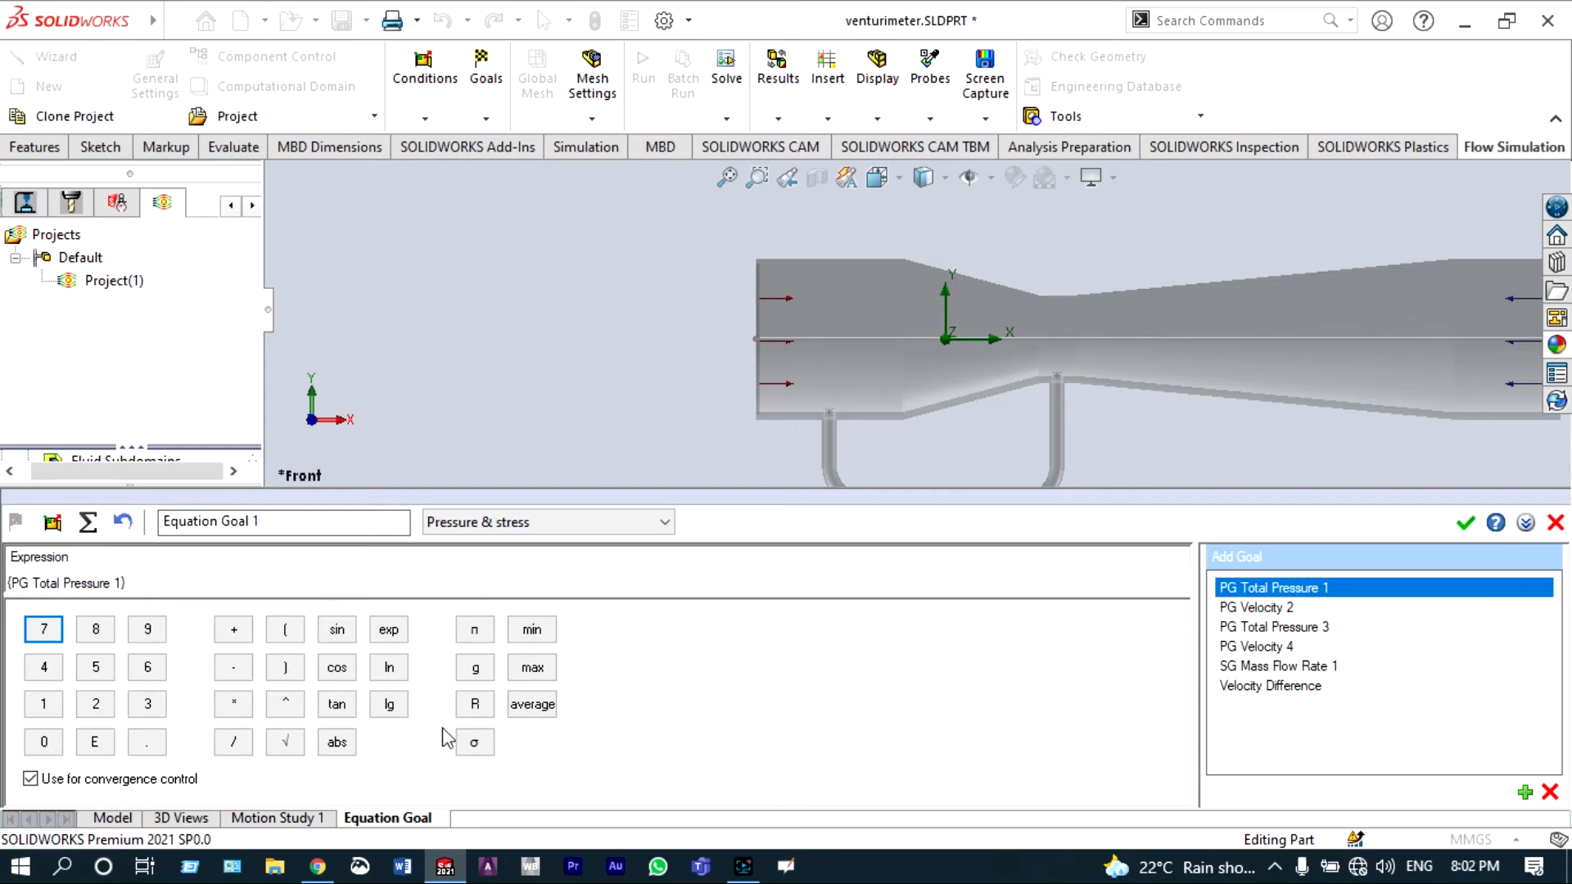
pyautogui.click(233, 667)
pyautogui.doubleClick(1281, 626)
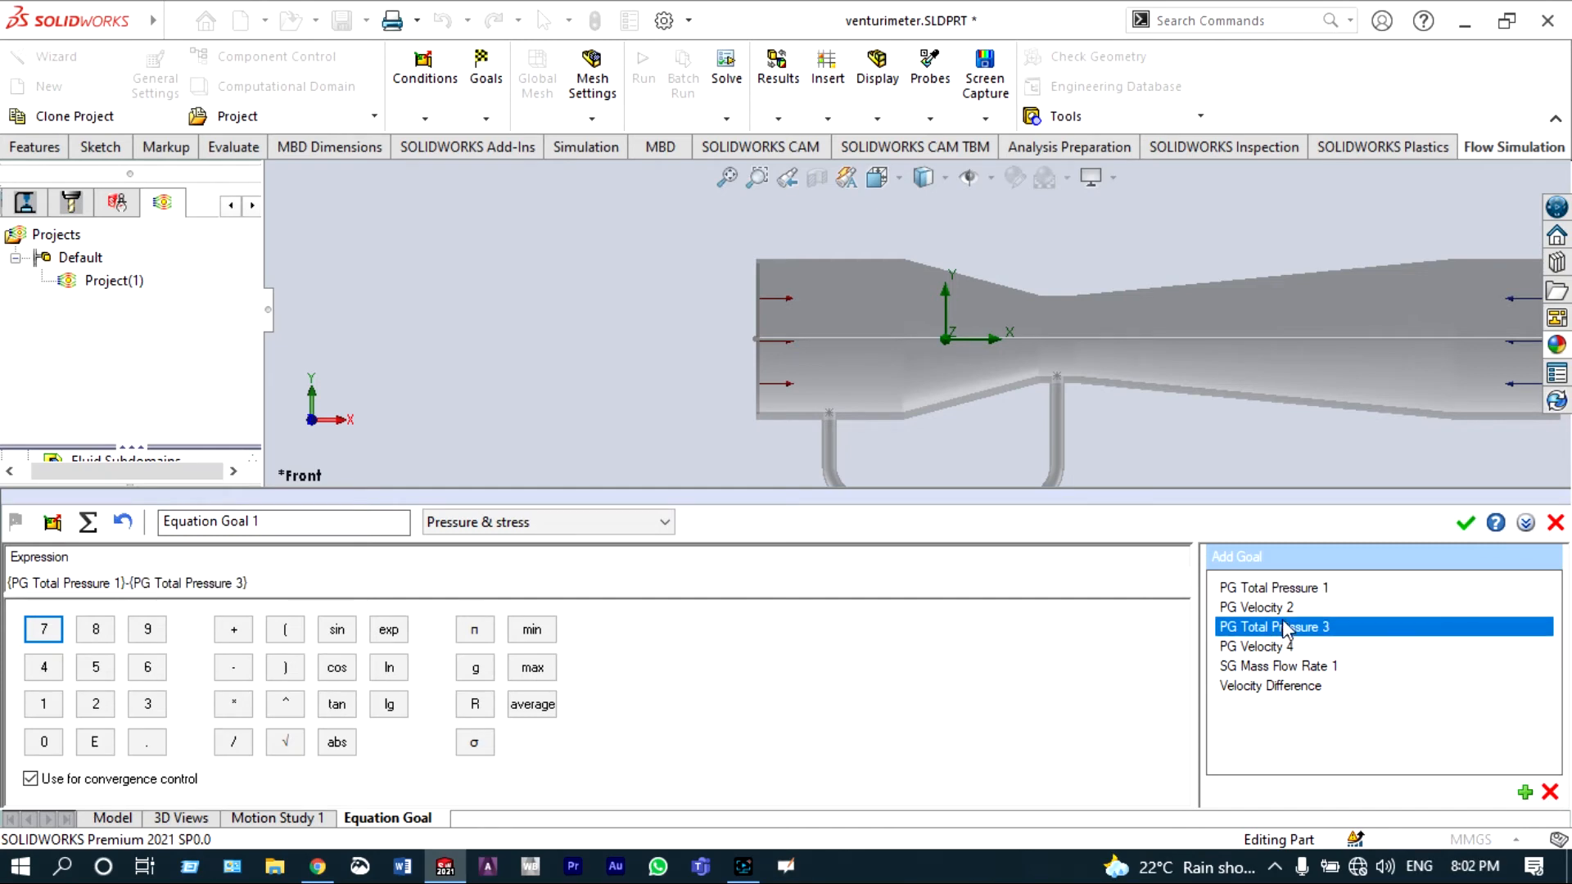
pyautogui.click(1466, 523)
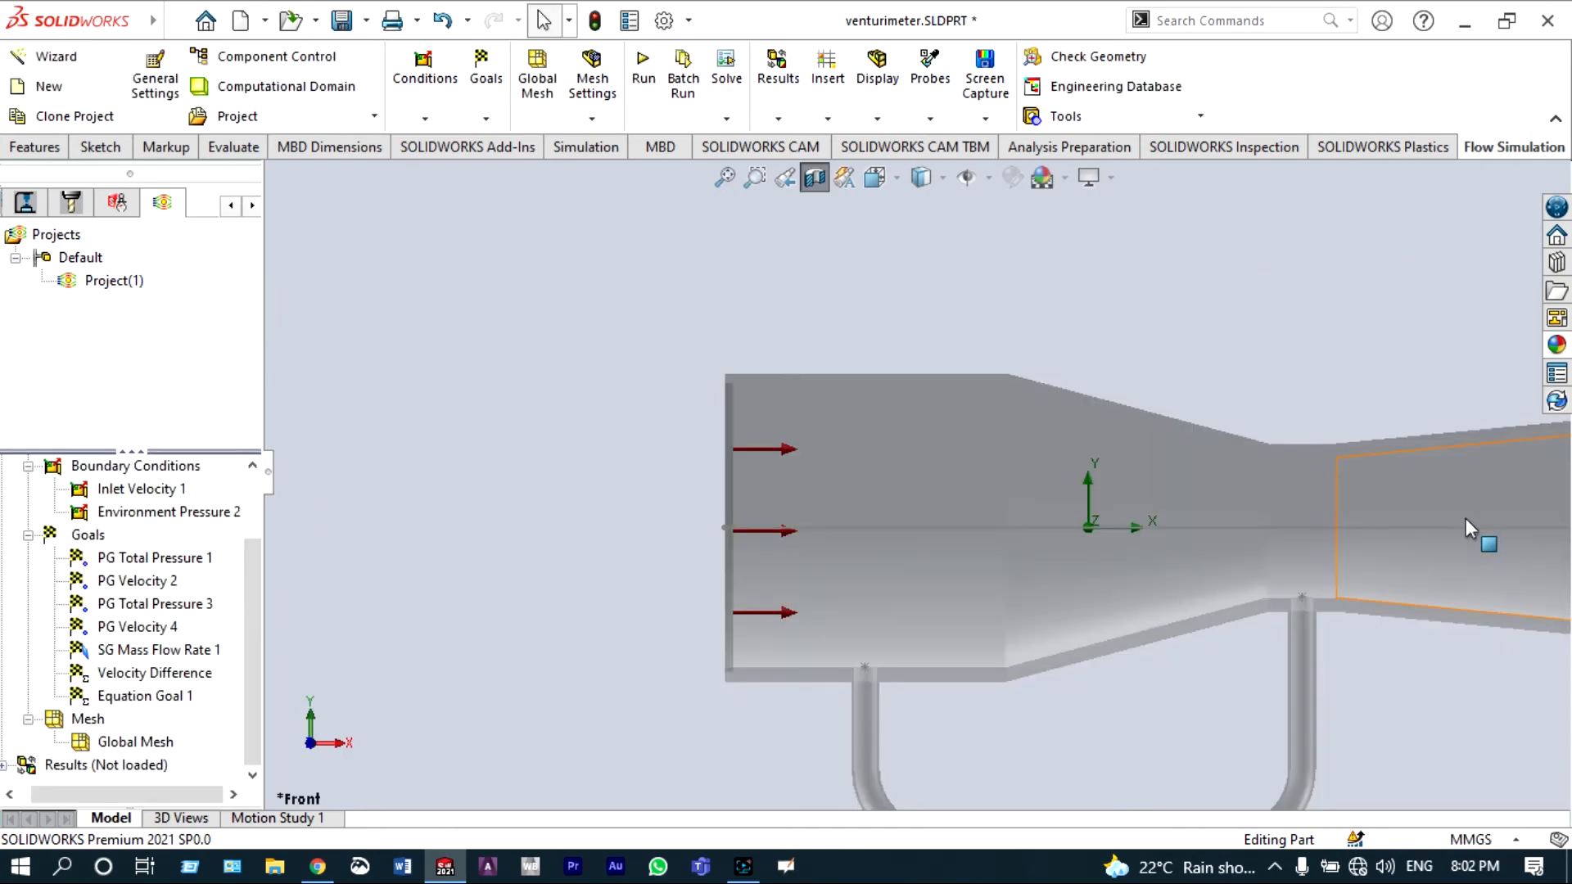
# Step: Rename the new equation goal to Pressure Difference
pyautogui.click(178, 697)
pyautogui.click(195, 696)
pyautogui.write('Pressure Difference')
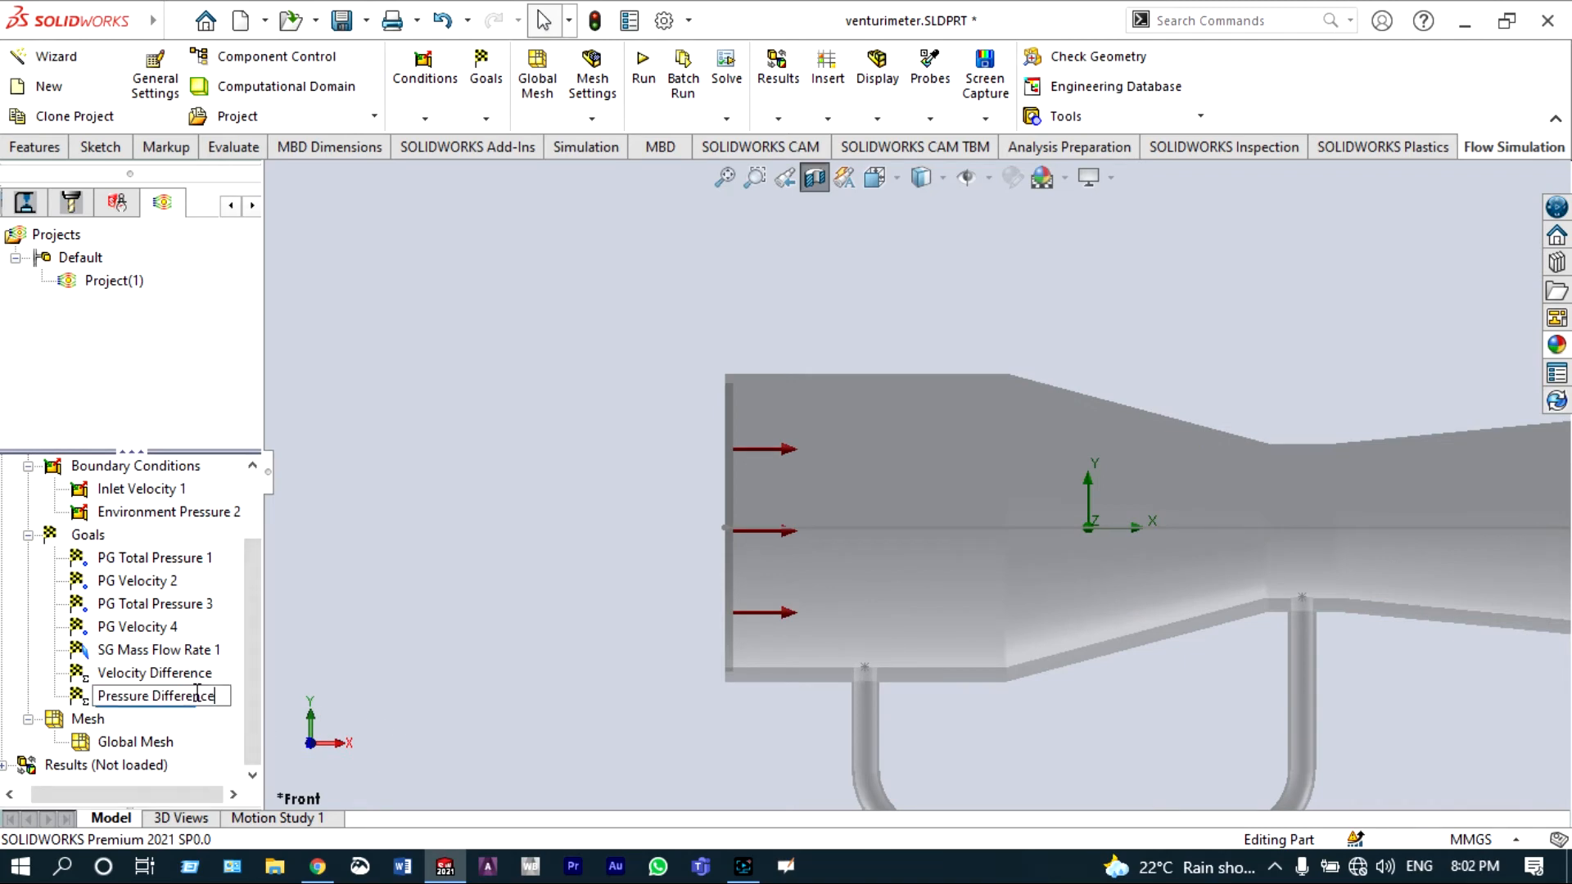
pyautogui.press('Return')
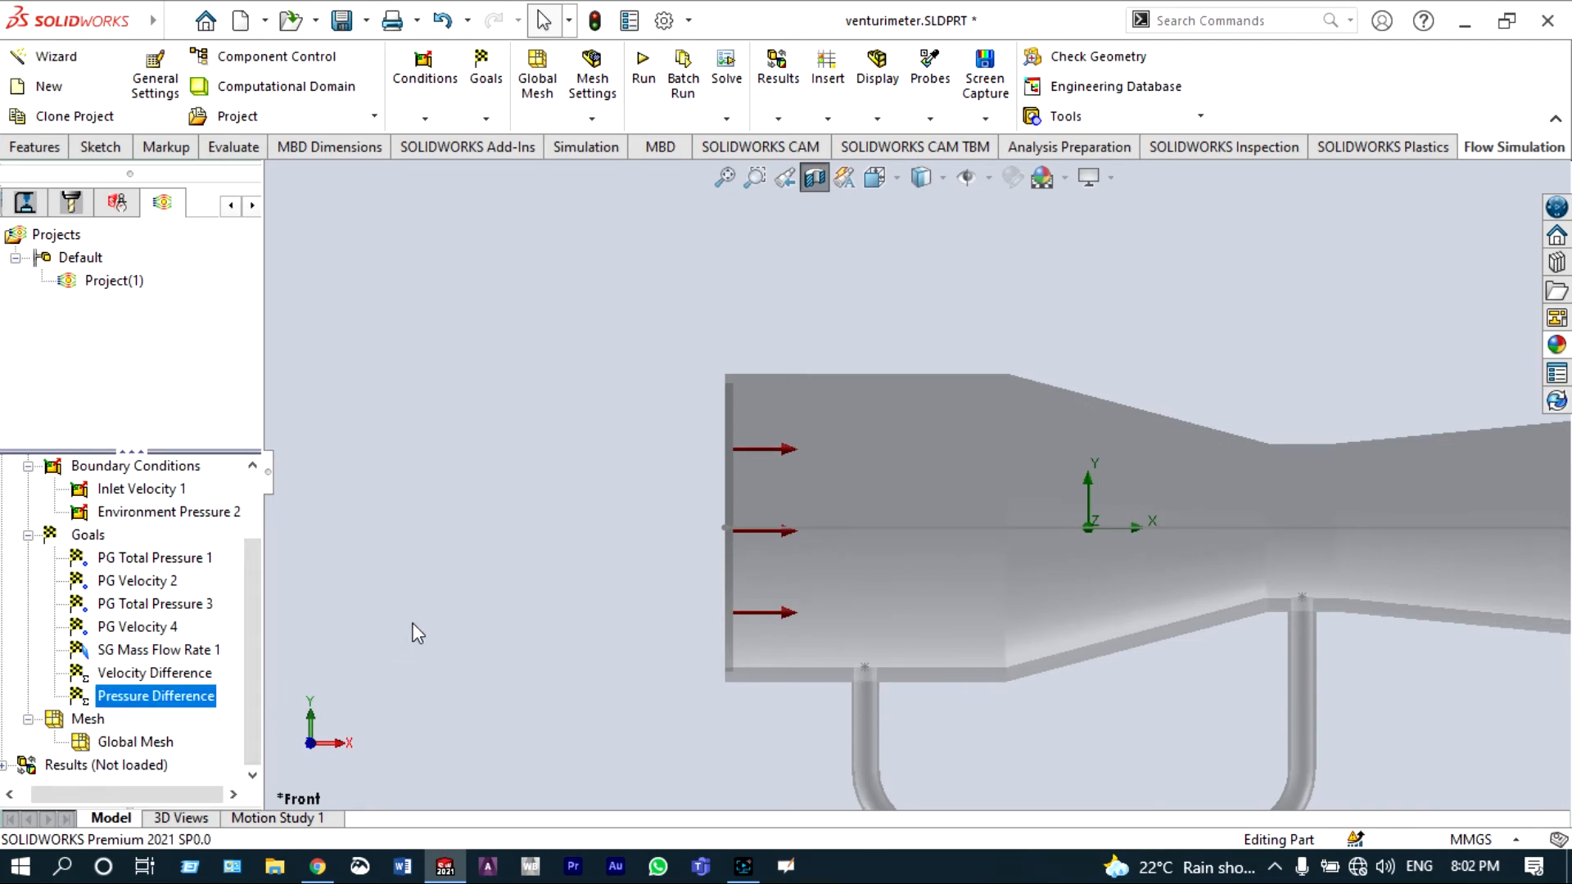
# Step: Run the flow simulation as a new calculation with results loaded afterwards
pyautogui.scroll(5, 987, 429)
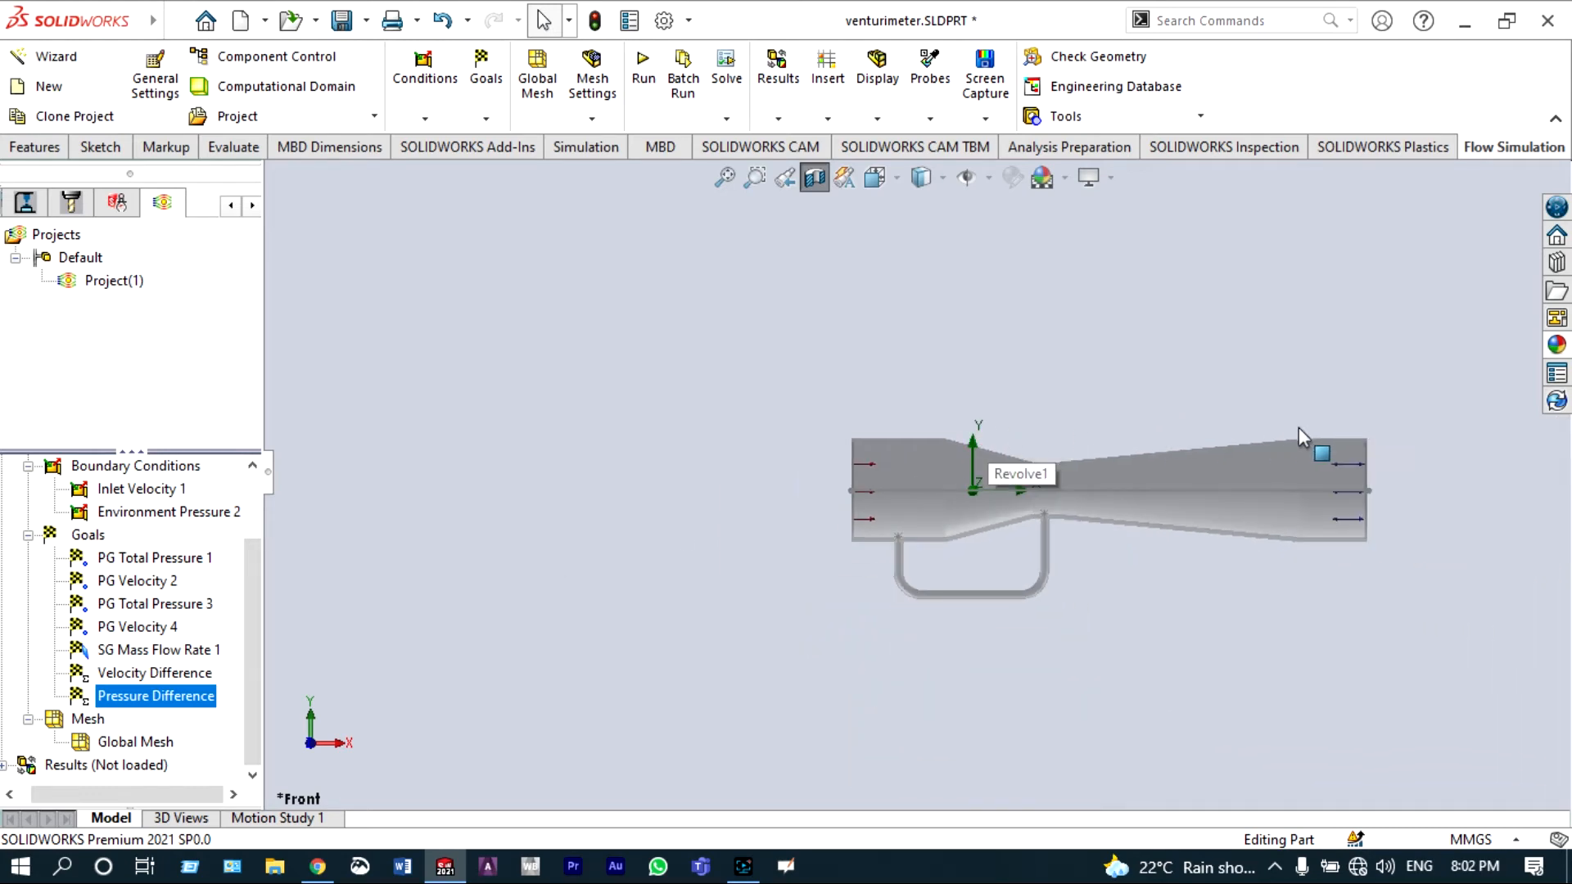
pyautogui.scroll(-2, 1438, 484)
pyautogui.keyDown('ctrl'); pyautogui.moveTo(1439, 484); pyautogui.dragTo(1298, 483, button='middle'); pyautogui.keyUp('ctrl')
pyautogui.scroll(-1, 1063, 416)
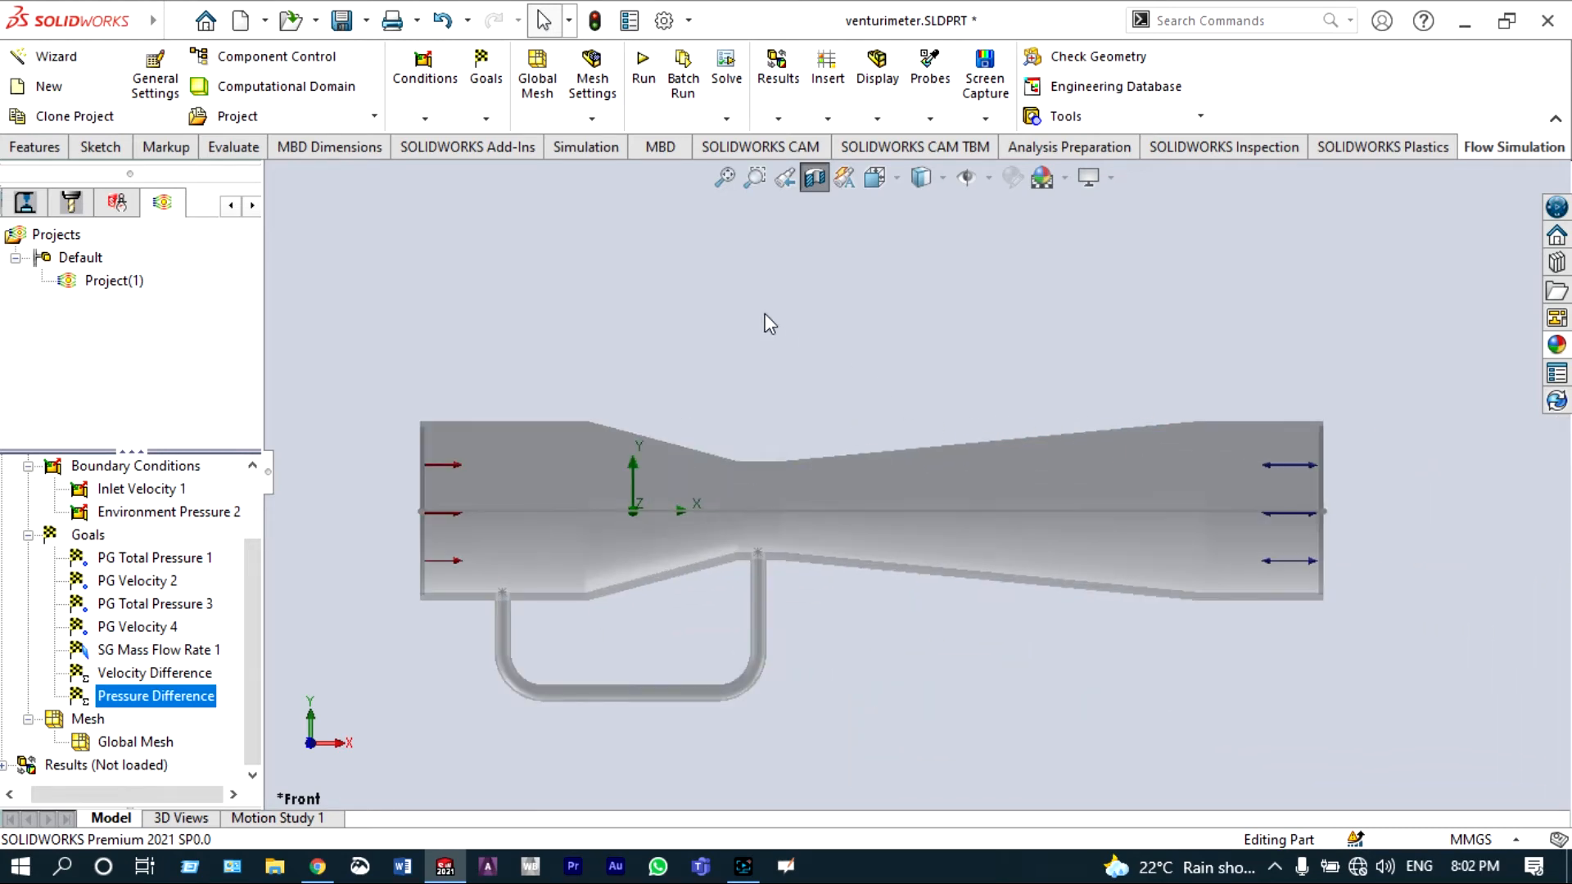
pyautogui.click(642, 69)
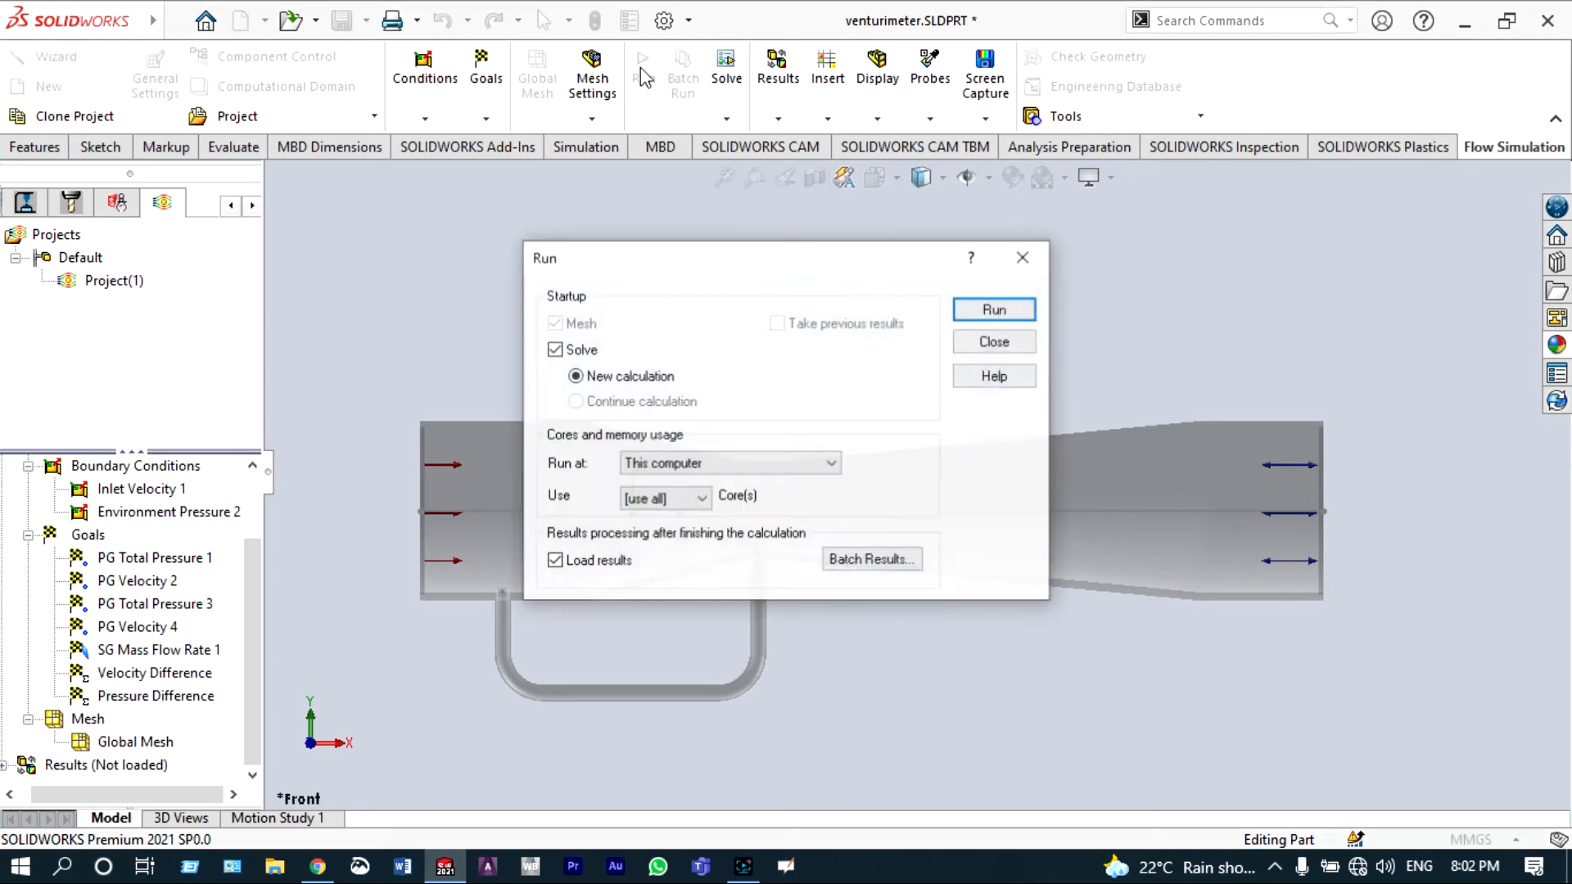
pyautogui.click(972, 311)
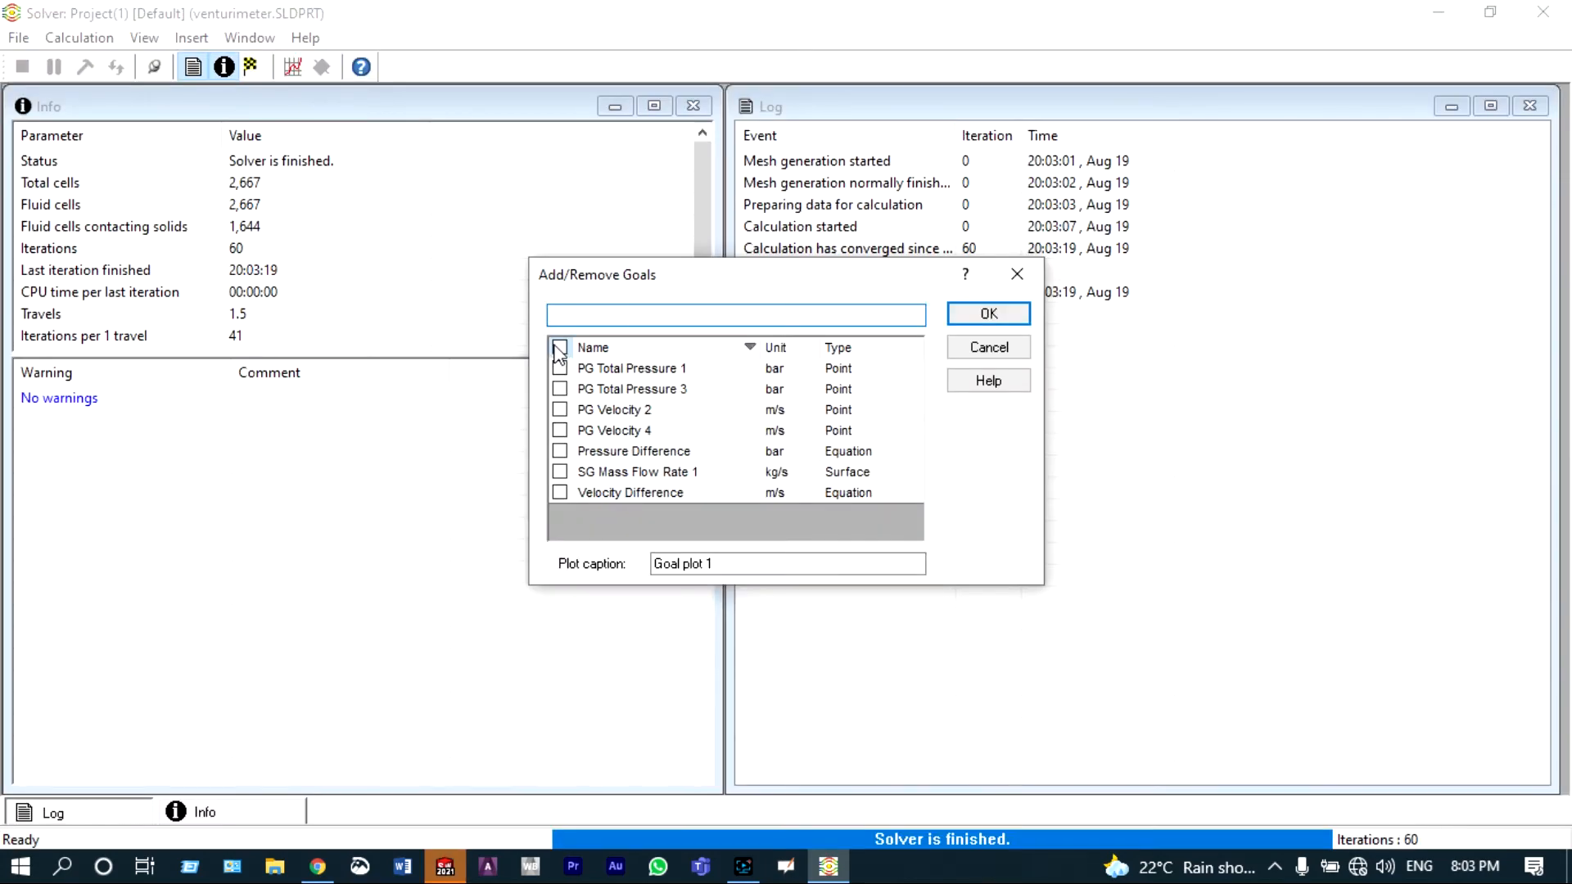
# Step: Plot all calculation goals in a goal plot, then close the plot and the solver window
pyautogui.click(559, 349)
pyautogui.click(993, 318)
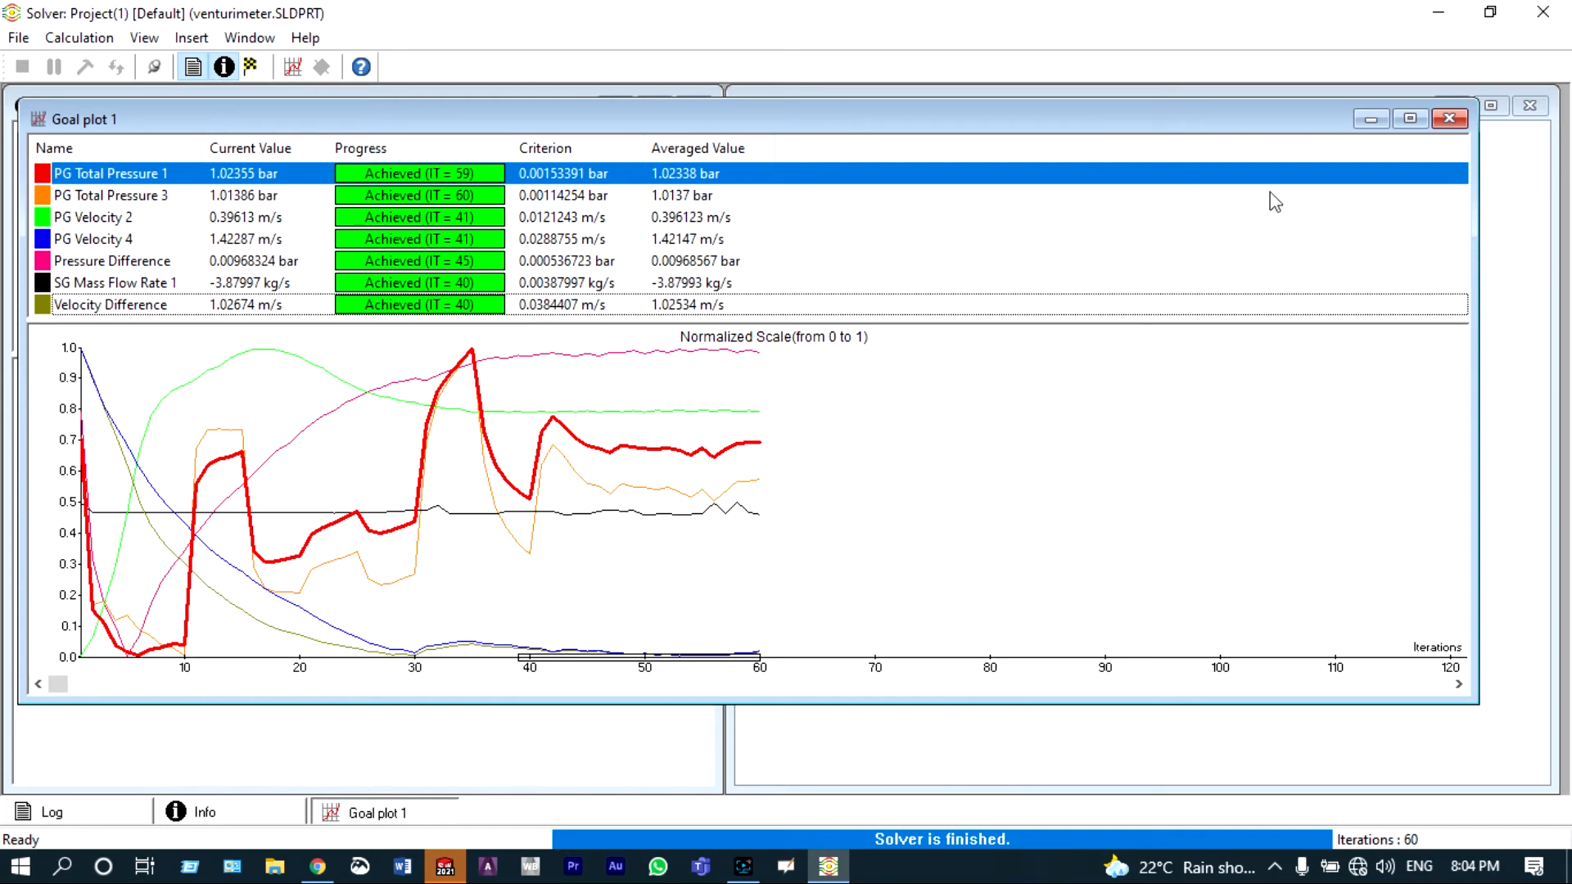
pyautogui.click(1458, 121)
pyautogui.click(15, 766)
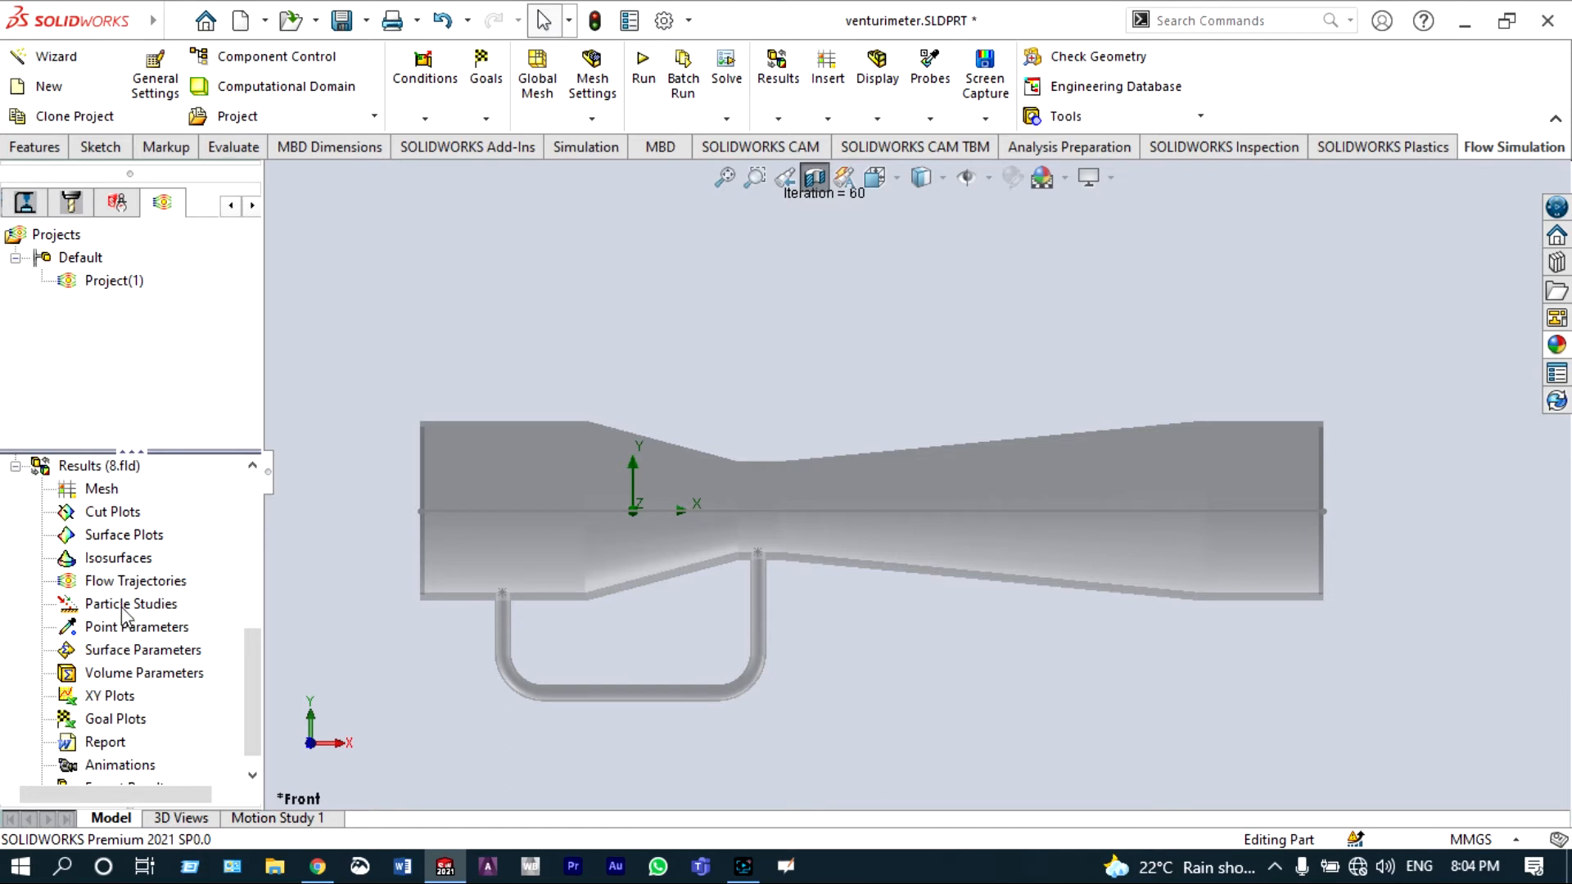
# Step: Insert a cut plot on the Front Plane showing Velocity contours
pyautogui.rightClick(117, 514)
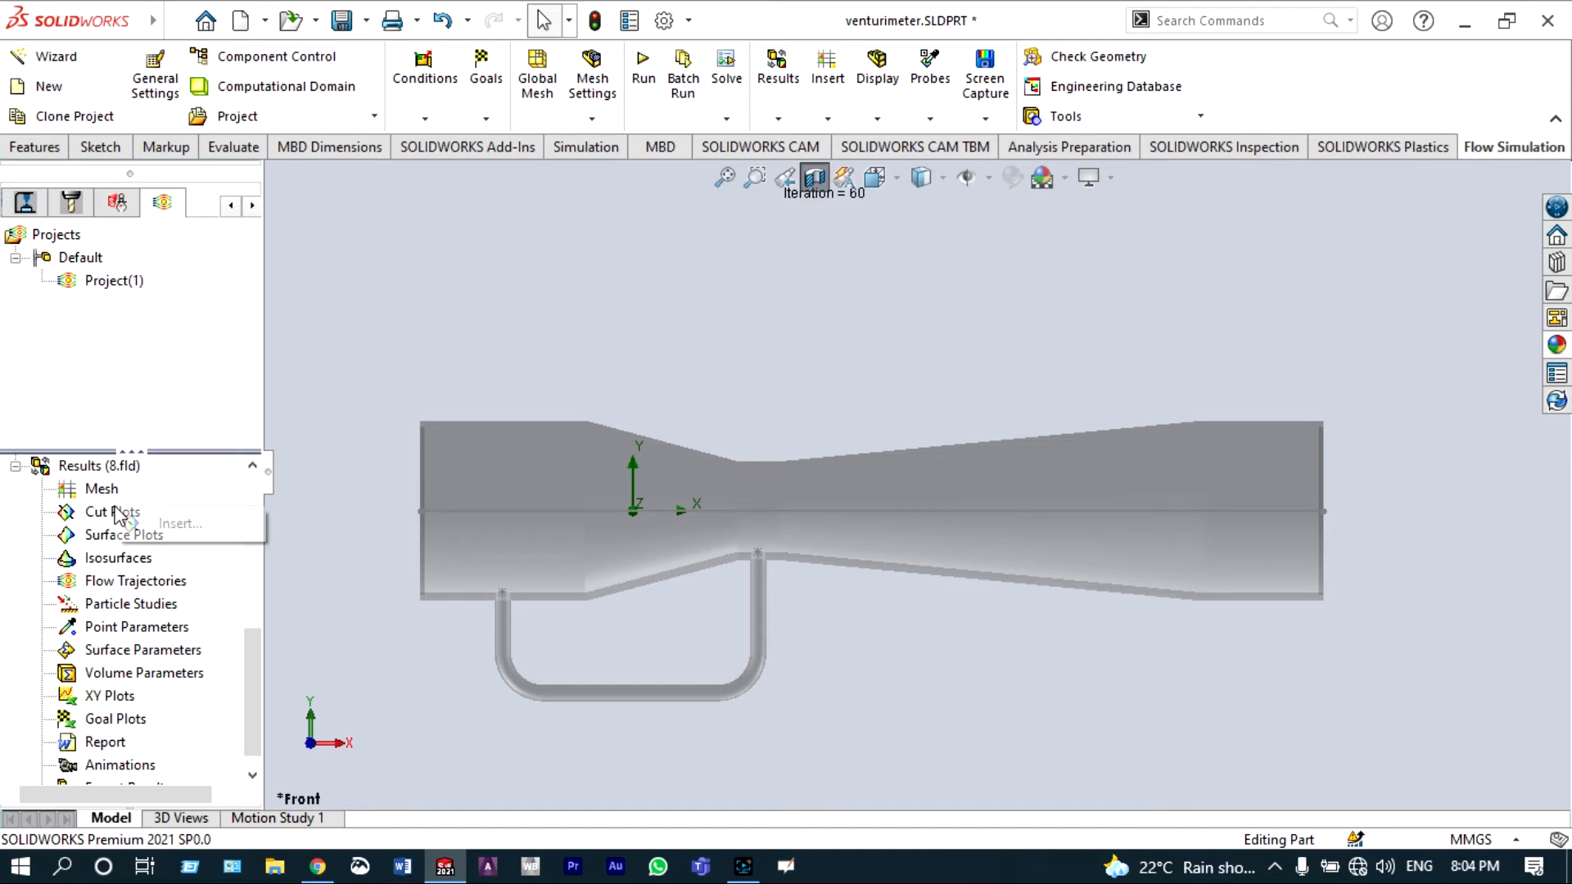
pyautogui.click(144, 529)
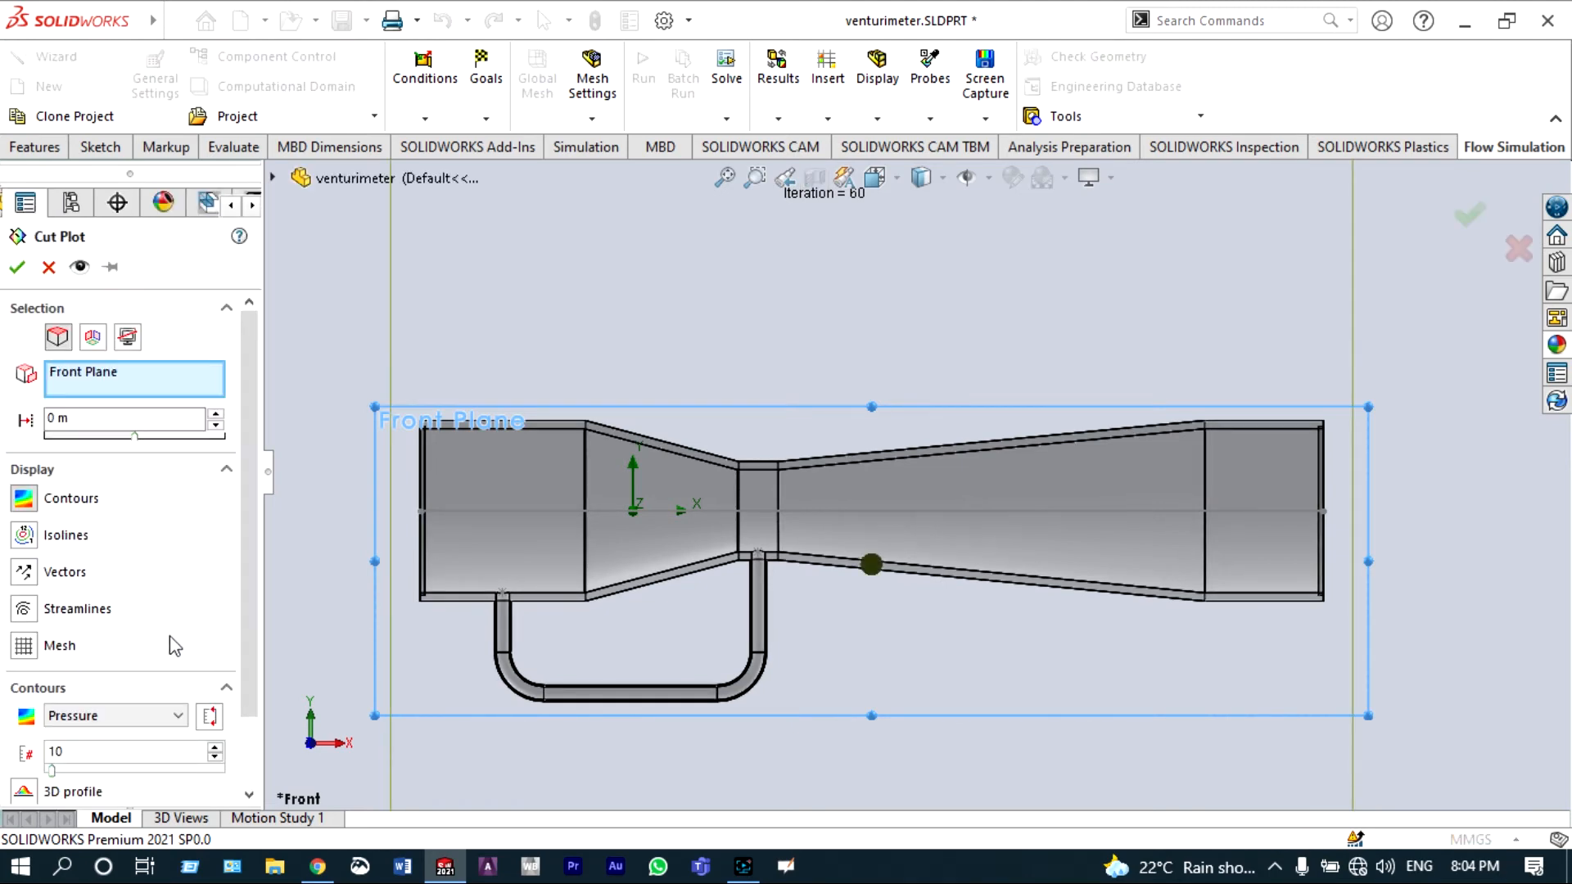
pyautogui.click(178, 715)
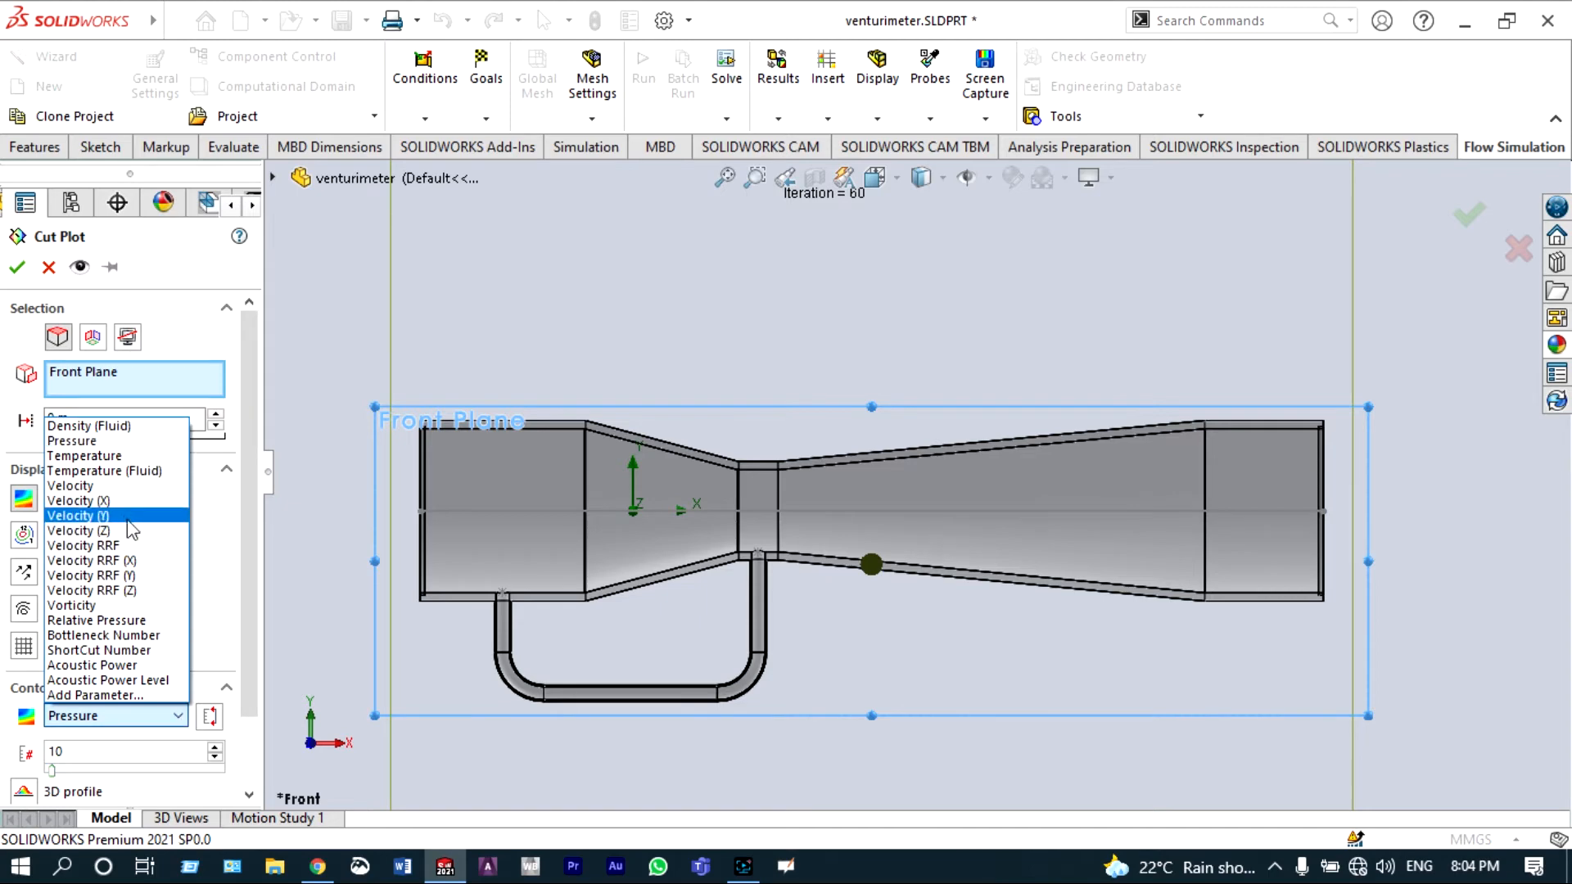
pyautogui.click(112, 488)
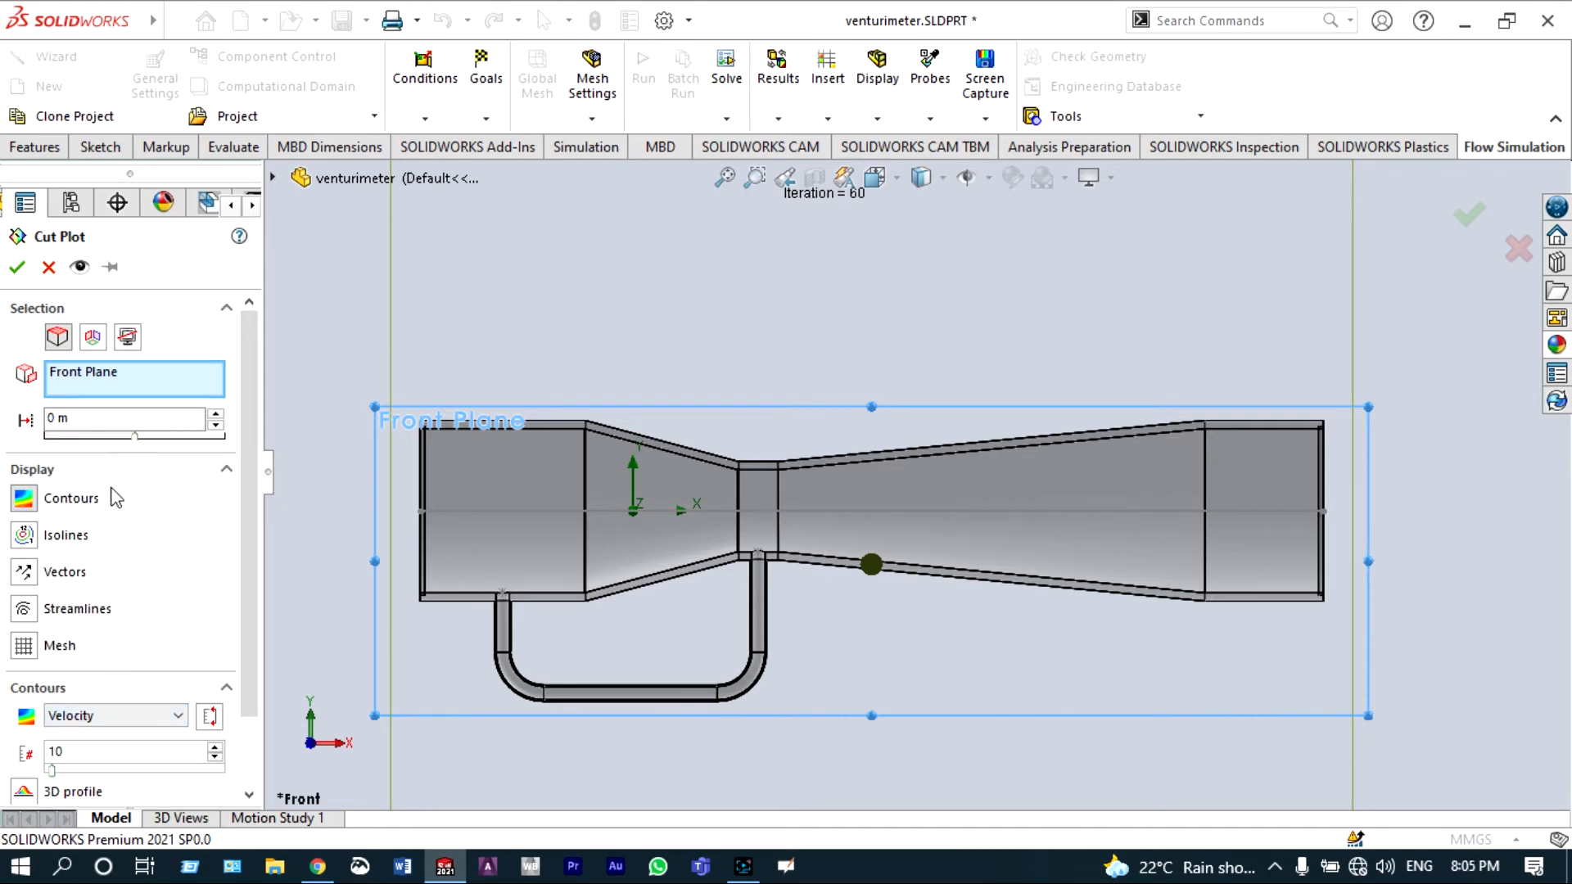
pyautogui.click(17, 267)
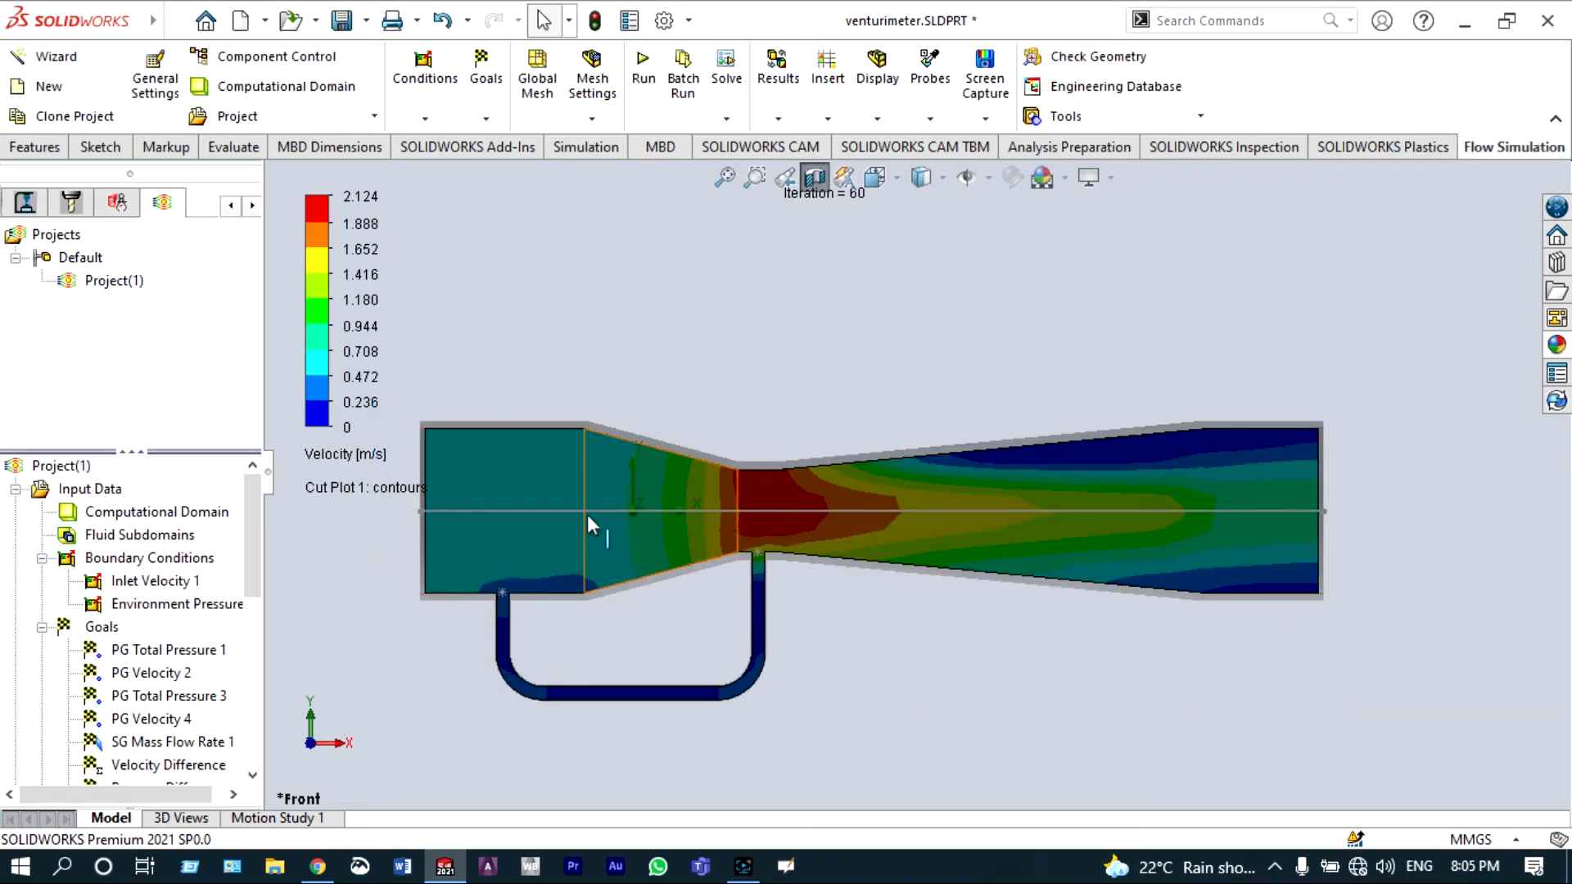
# Step: Examine the velocity contours around the venturi throat and return to the flow simulation tree
pyautogui.scroll(-5, 512, 513)
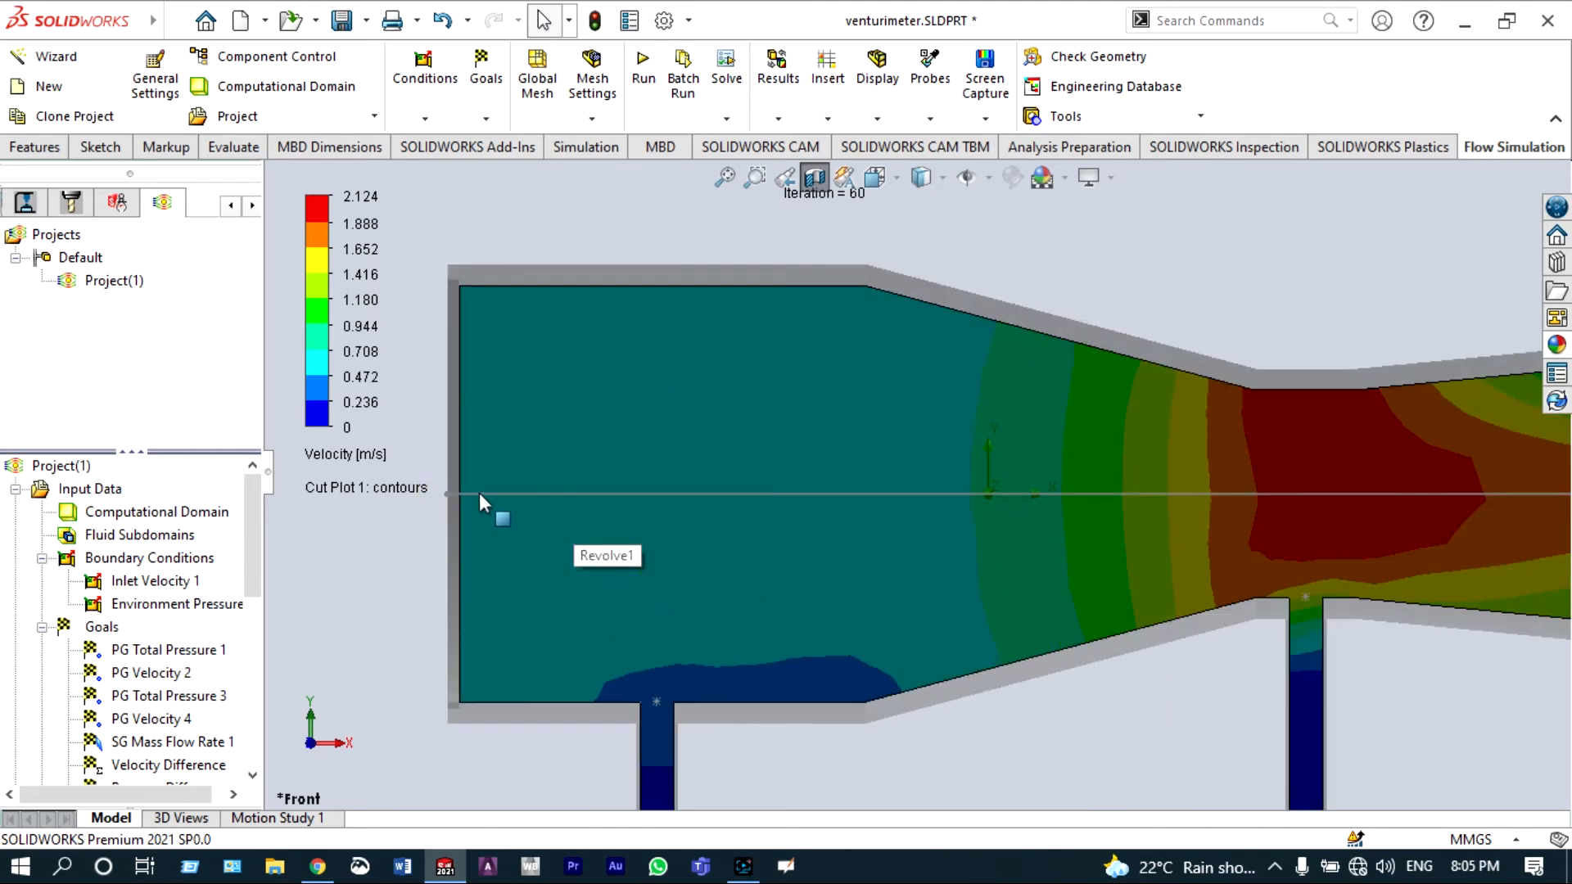
pyautogui.click(233, 207)
pyautogui.click(233, 206)
pyautogui.click(233, 206)
pyautogui.click(233, 206)
pyautogui.click(234, 206)
pyautogui.click(234, 206)
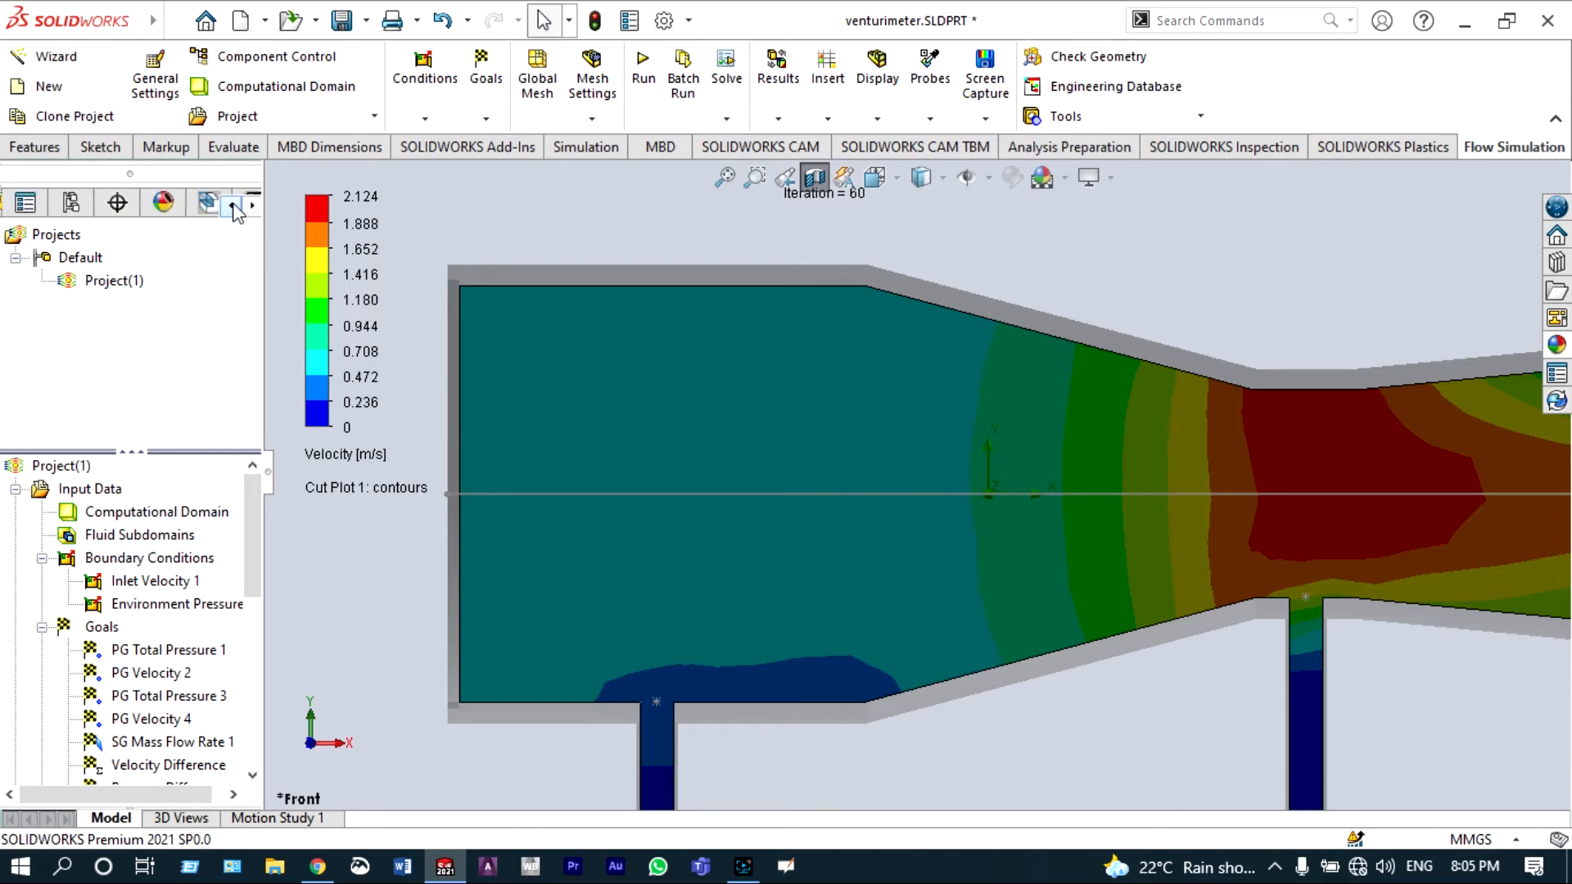
pyautogui.click(234, 206)
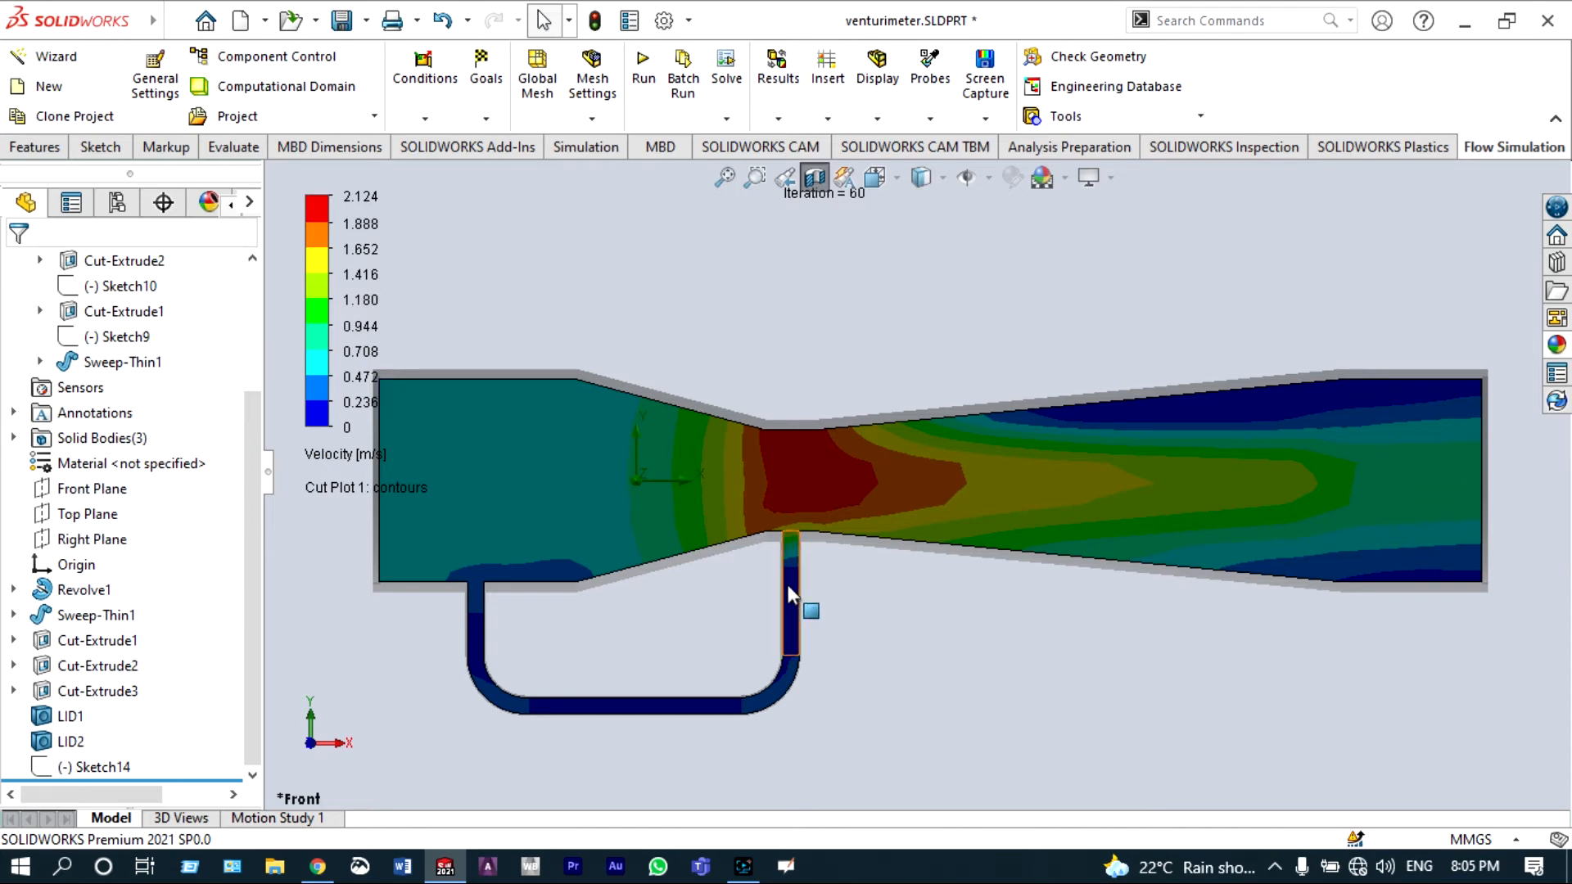
pyautogui.click(251, 206)
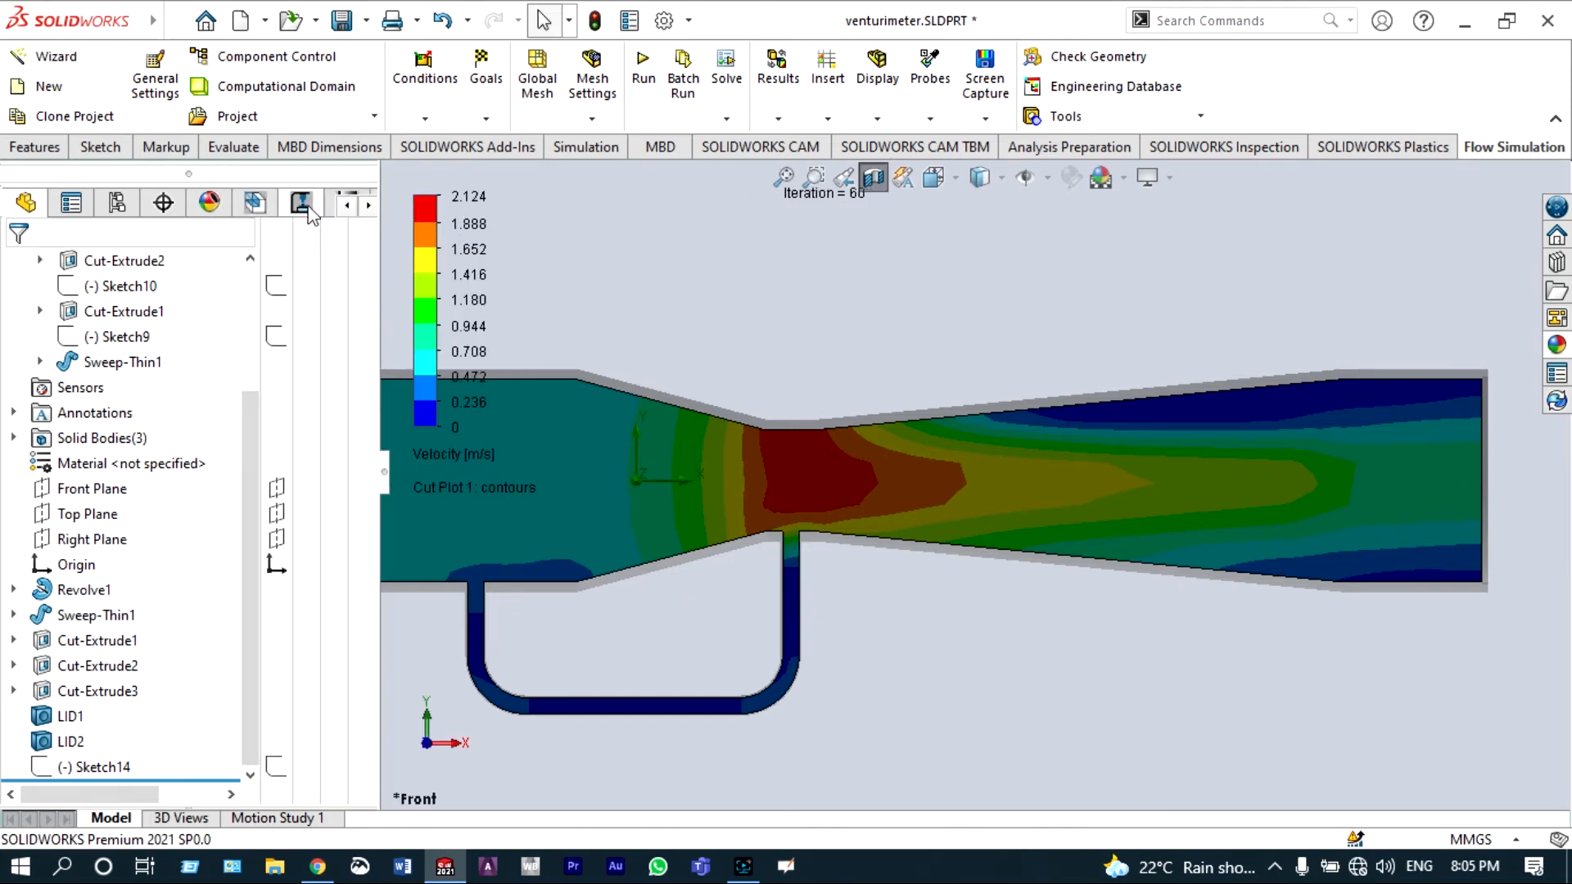
pyautogui.click(367, 208)
pyautogui.click(368, 208)
pyautogui.click(368, 208)
pyautogui.click(301, 204)
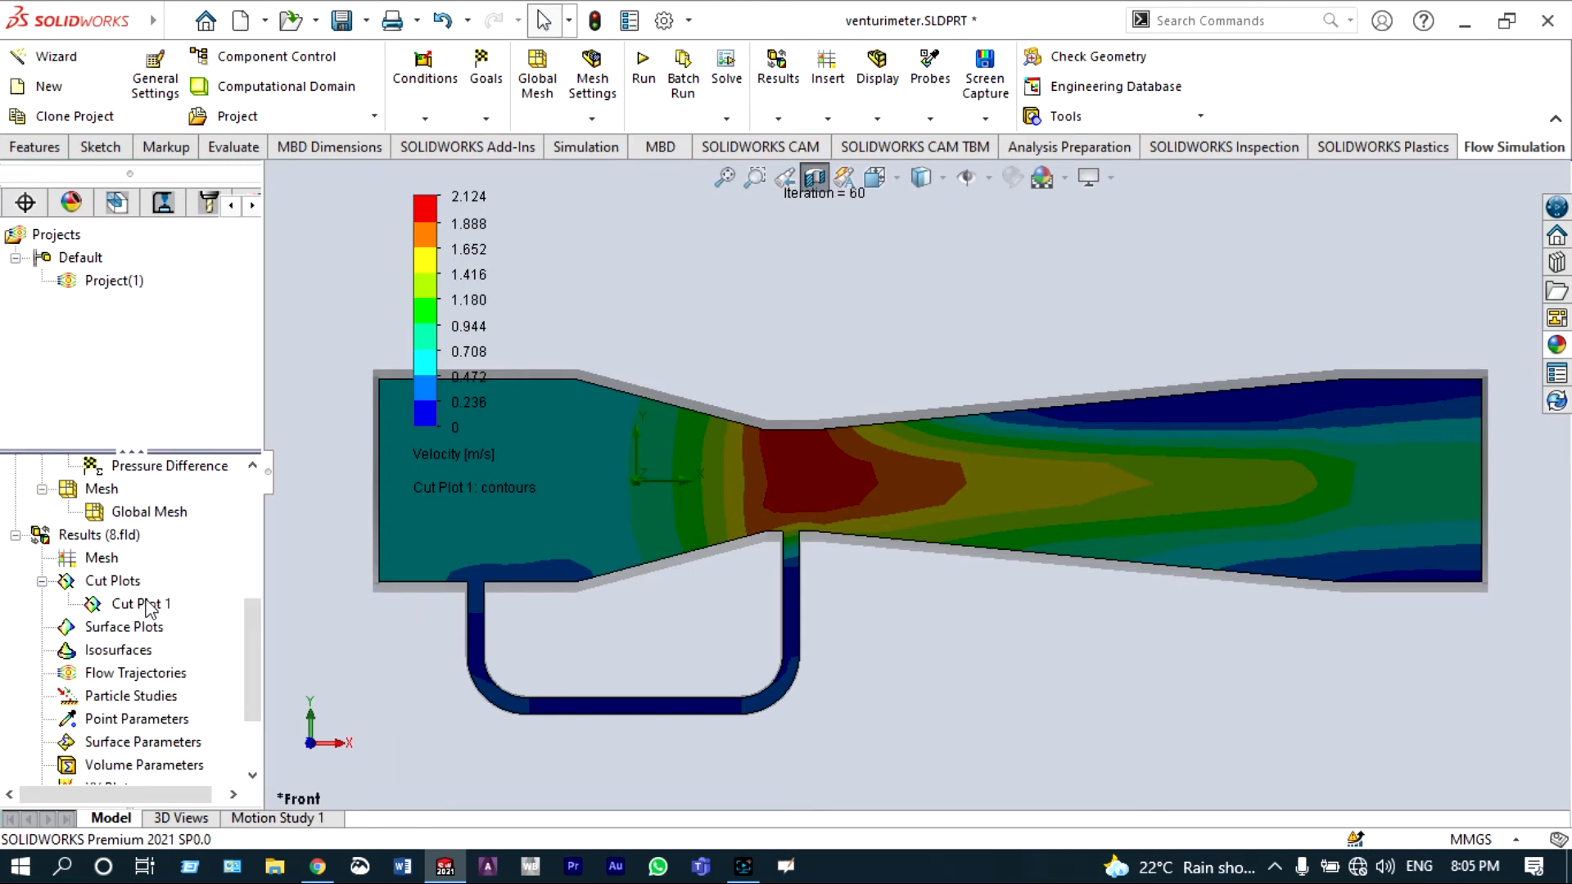
# Step: Edit Cut Plot 1 to show Pressure contours instead of velocity
pyautogui.click(146, 602)
pyautogui.rightClick(147, 606)
pyautogui.click(189, 398)
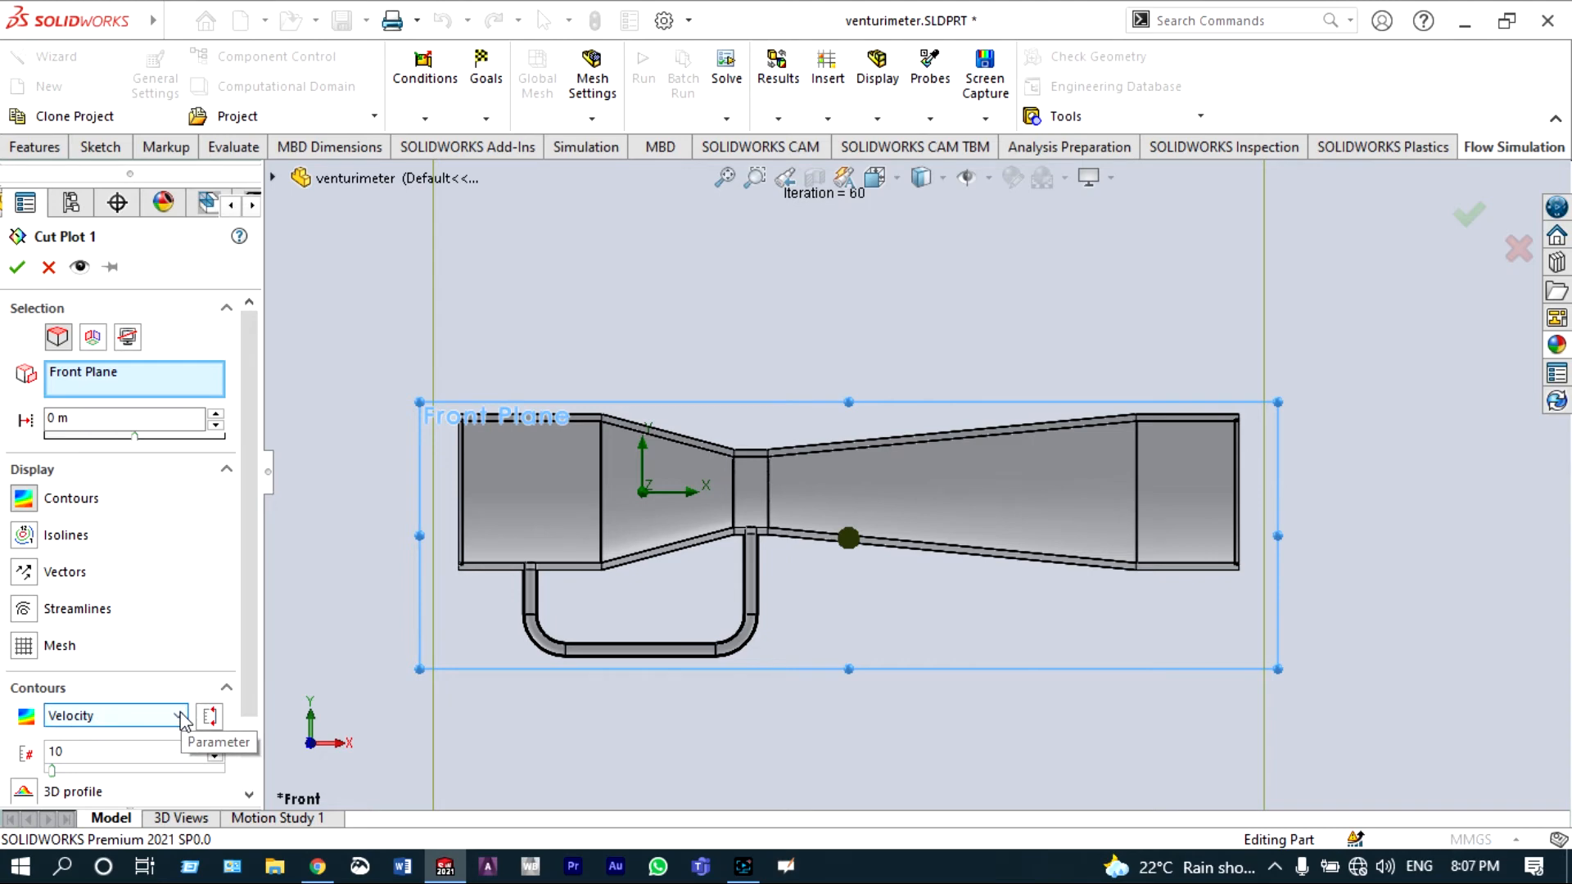
pyautogui.click(180, 716)
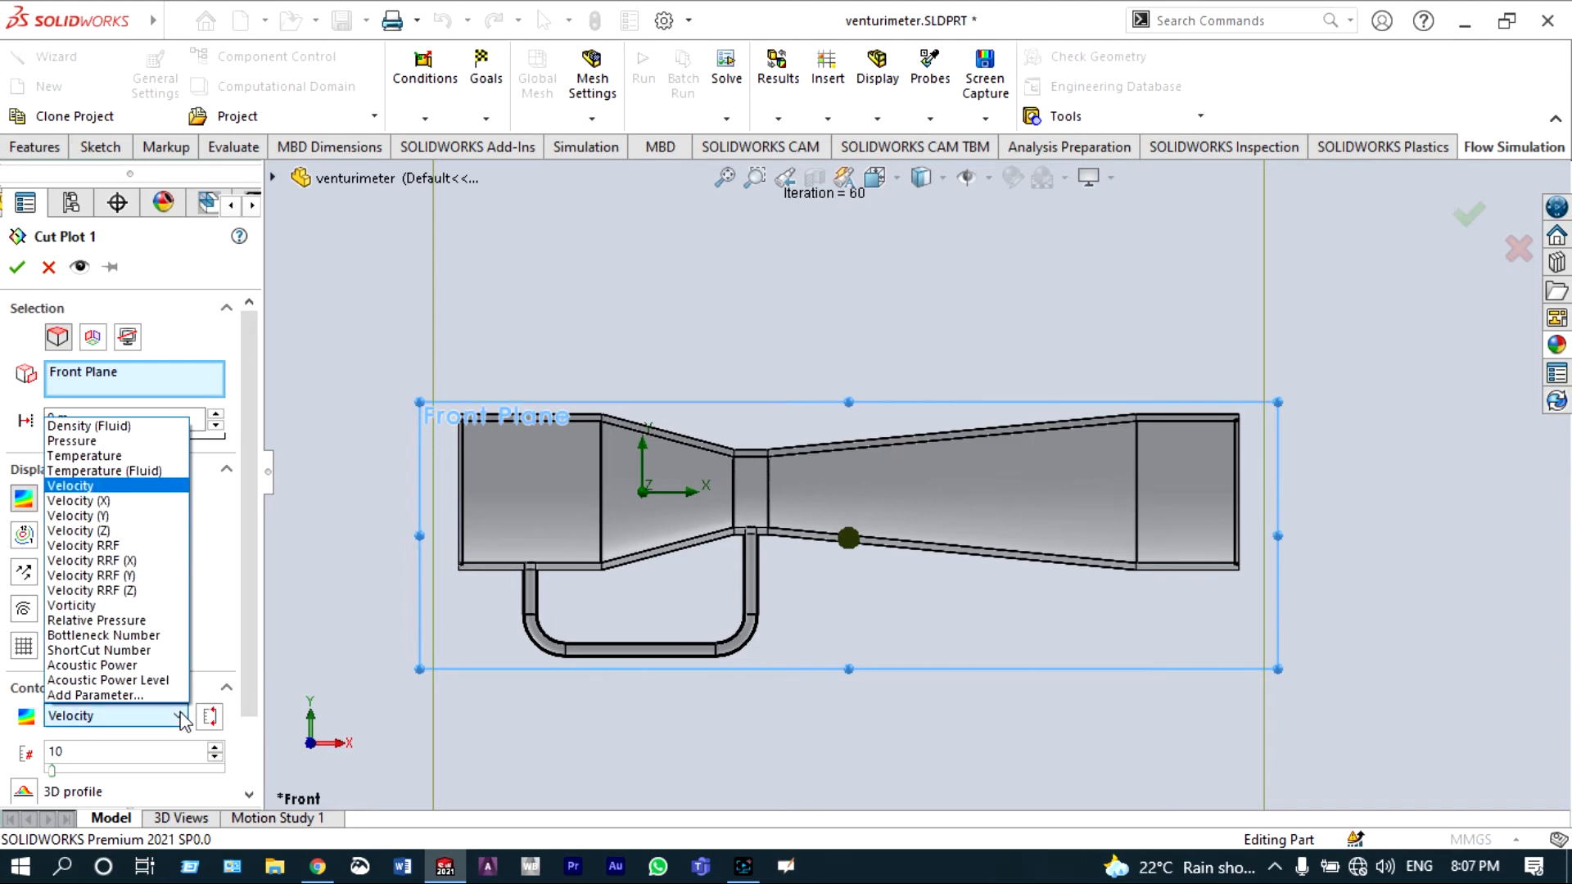
pyautogui.click(102, 449)
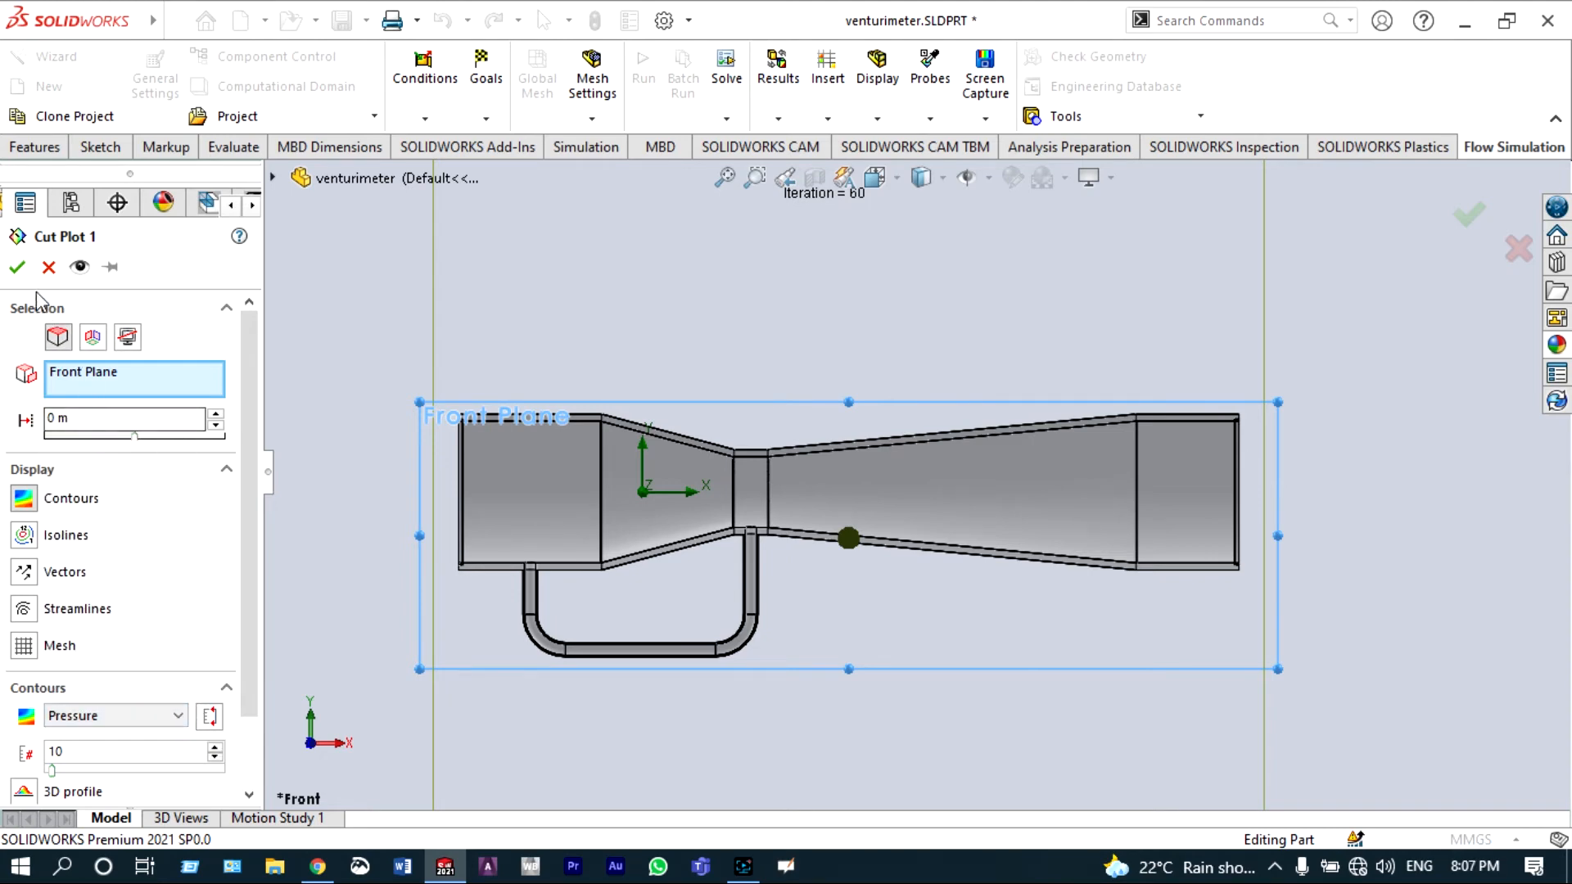
pyautogui.click(19, 270)
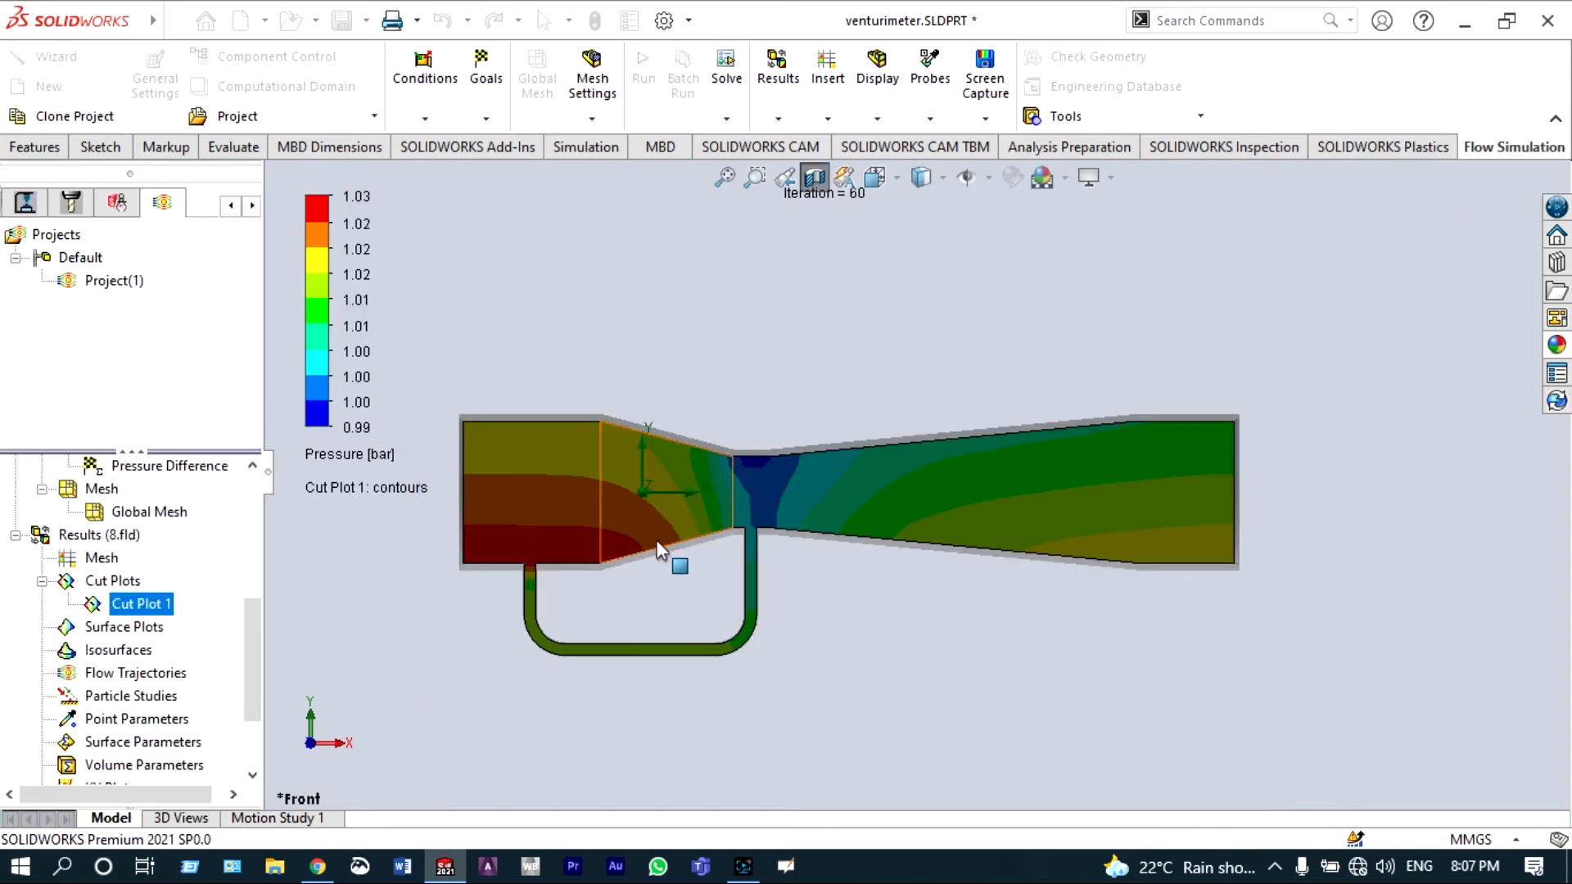
# Step: Examine the pressure contours along the venturi and the manometer tube
pyautogui.scroll(-2, 690, 537)
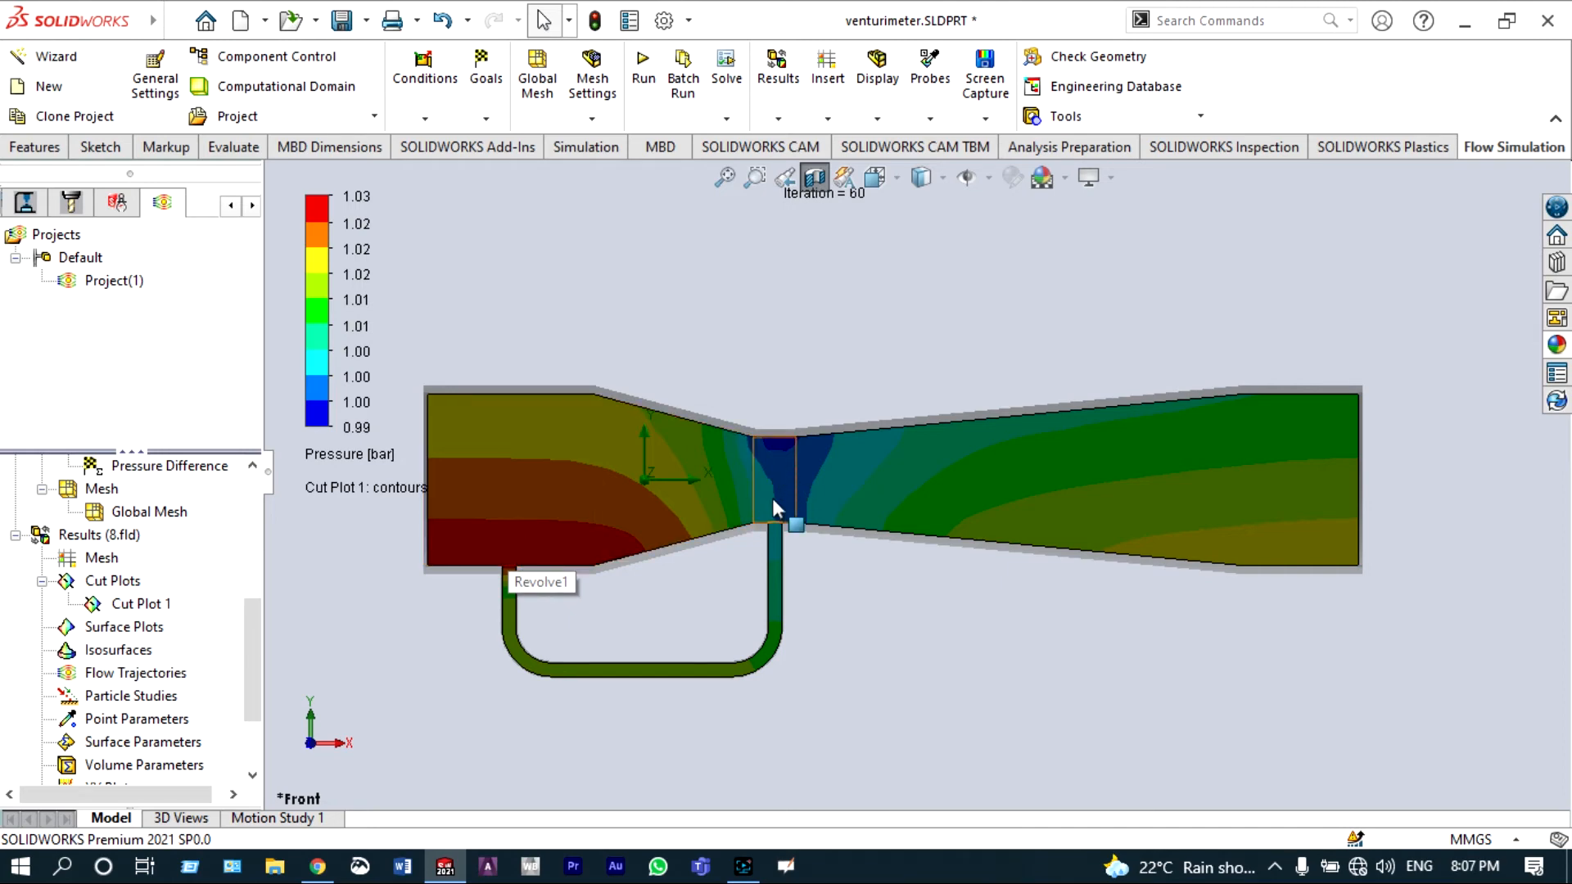
pyautogui.scroll(-2, 773, 498)
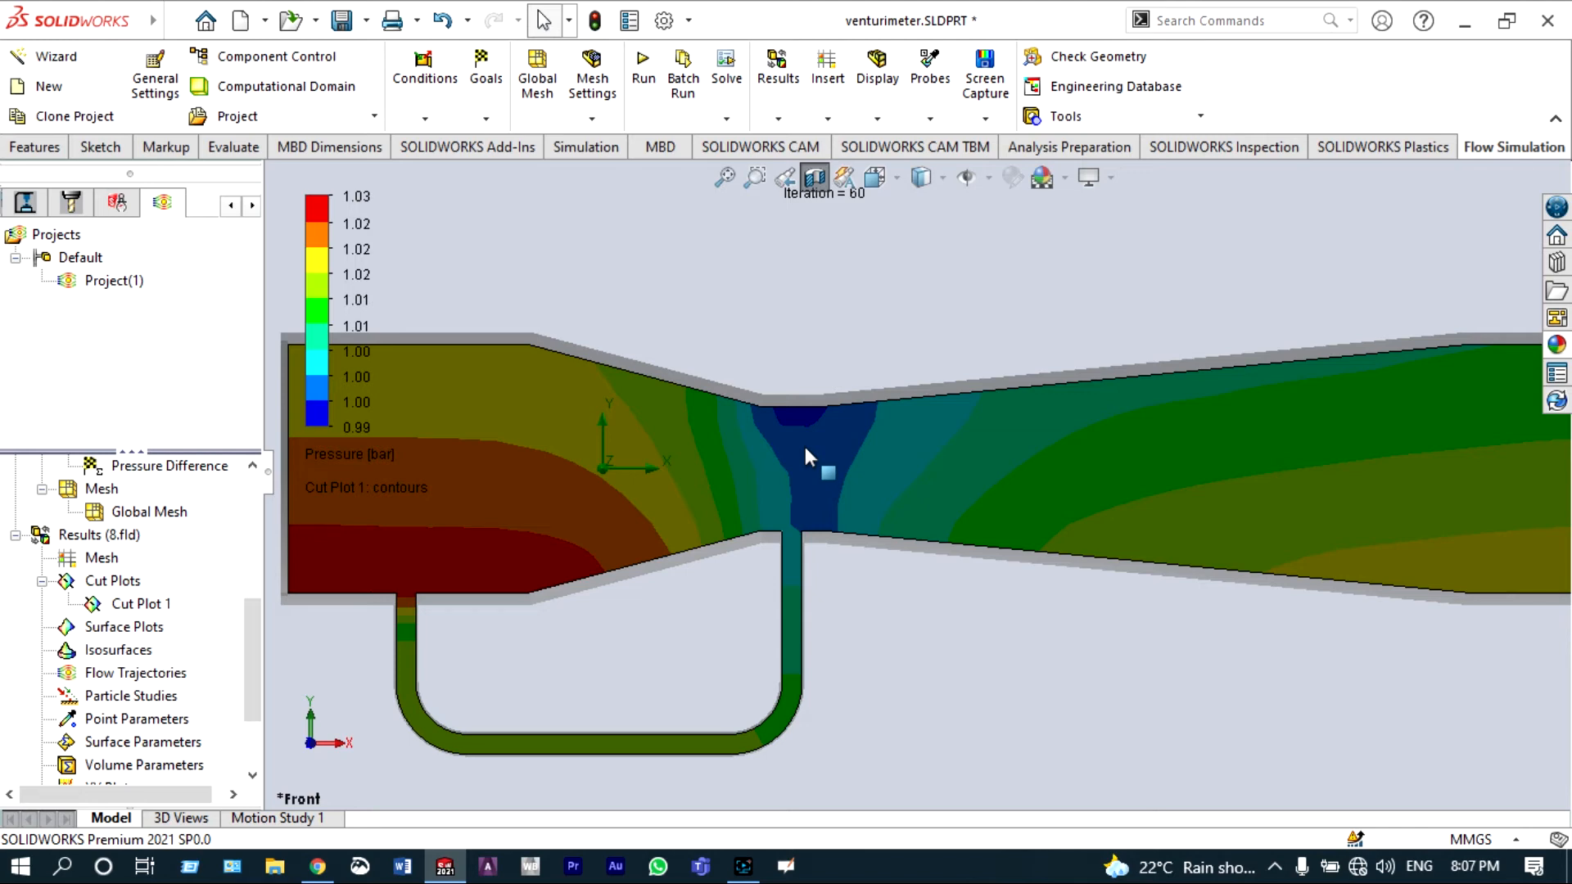
pyautogui.scroll(2, 803, 444)
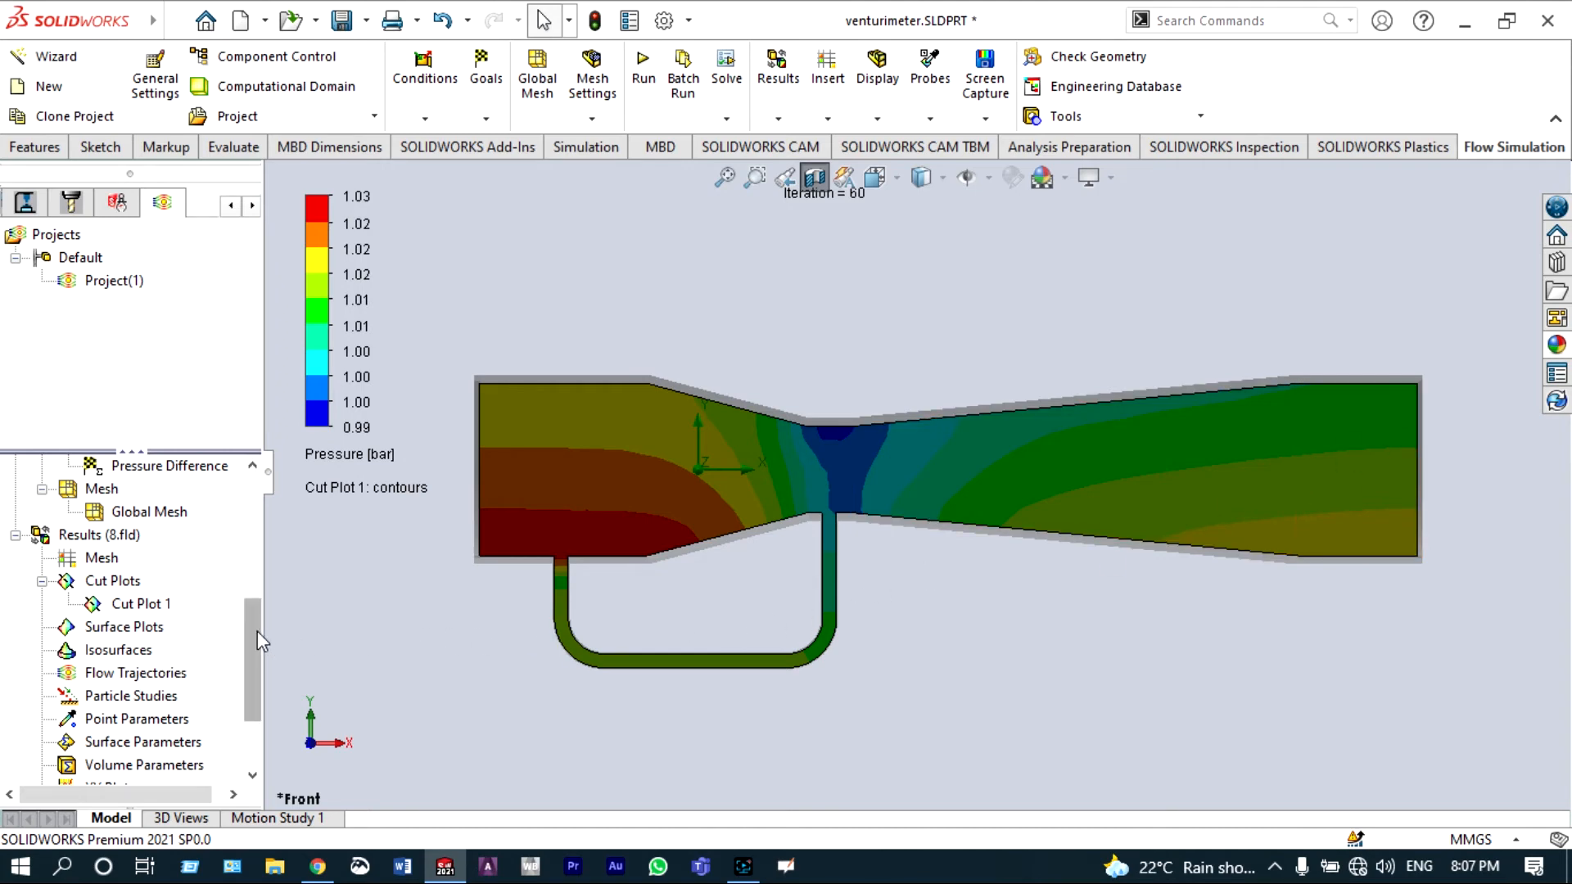
pyautogui.scroll(-2, 256, 628)
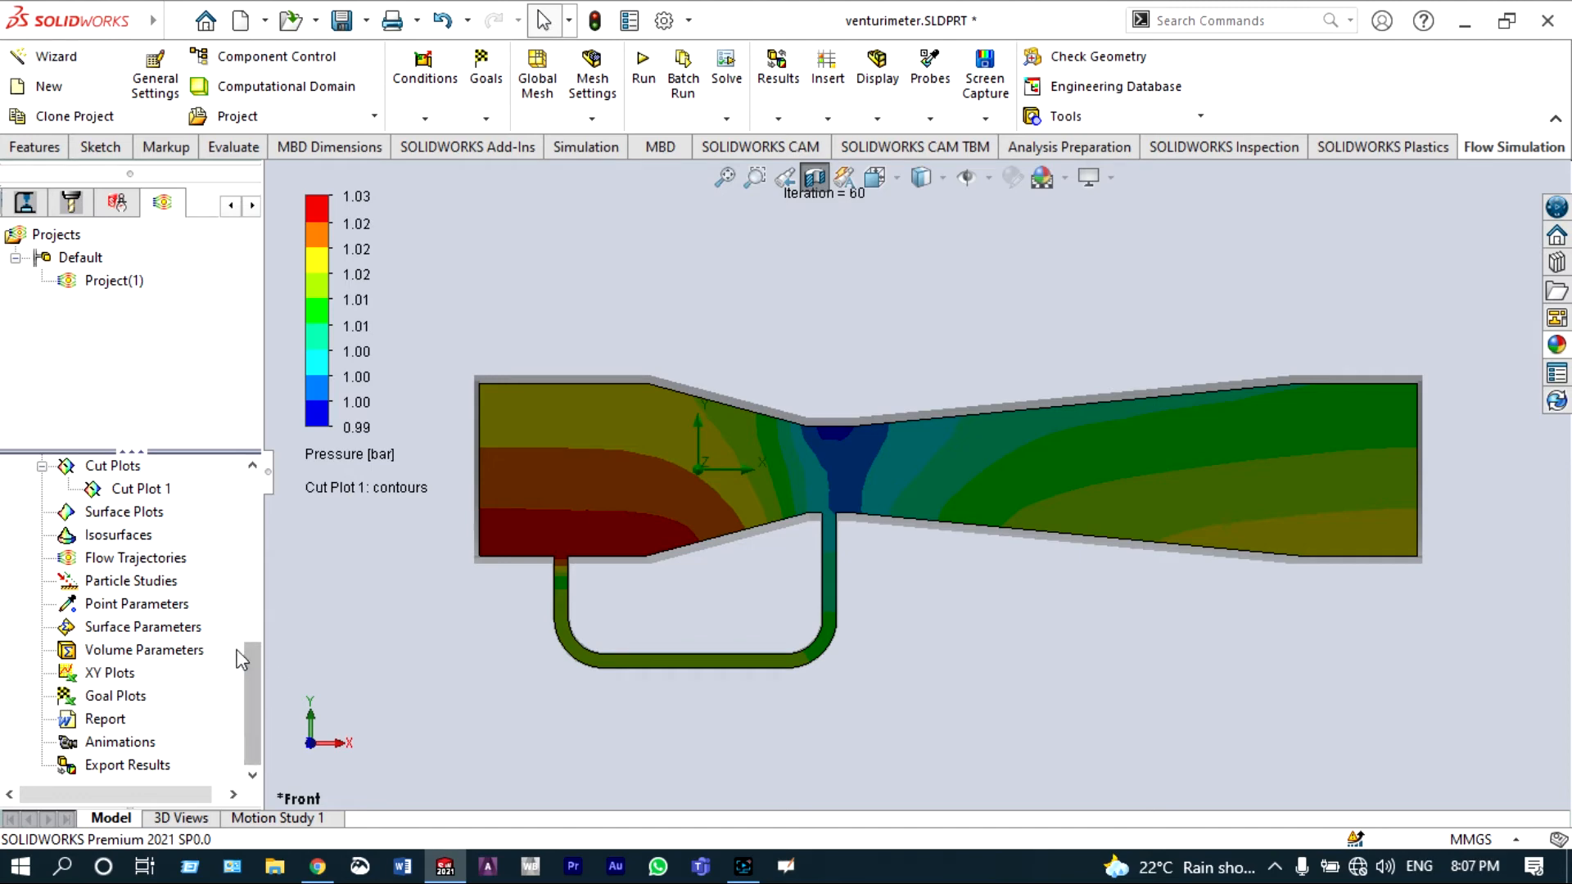
# Step: Play the Cut Plot 1 animation, watch it, and hide the cut plot
pyautogui.rightClick(146, 490)
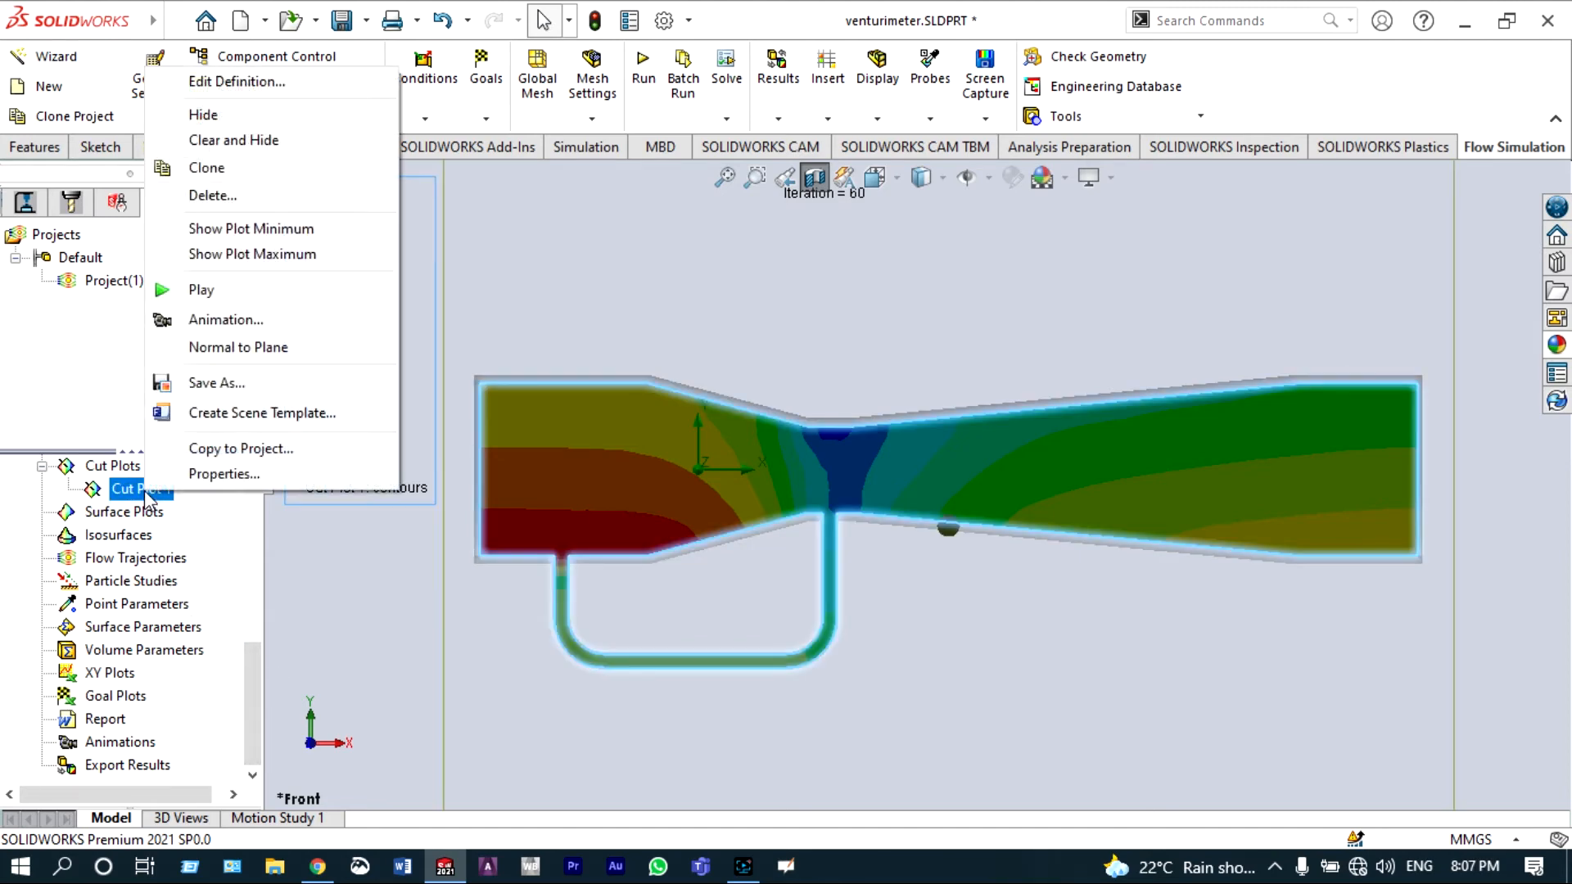
pyautogui.click(193, 298)
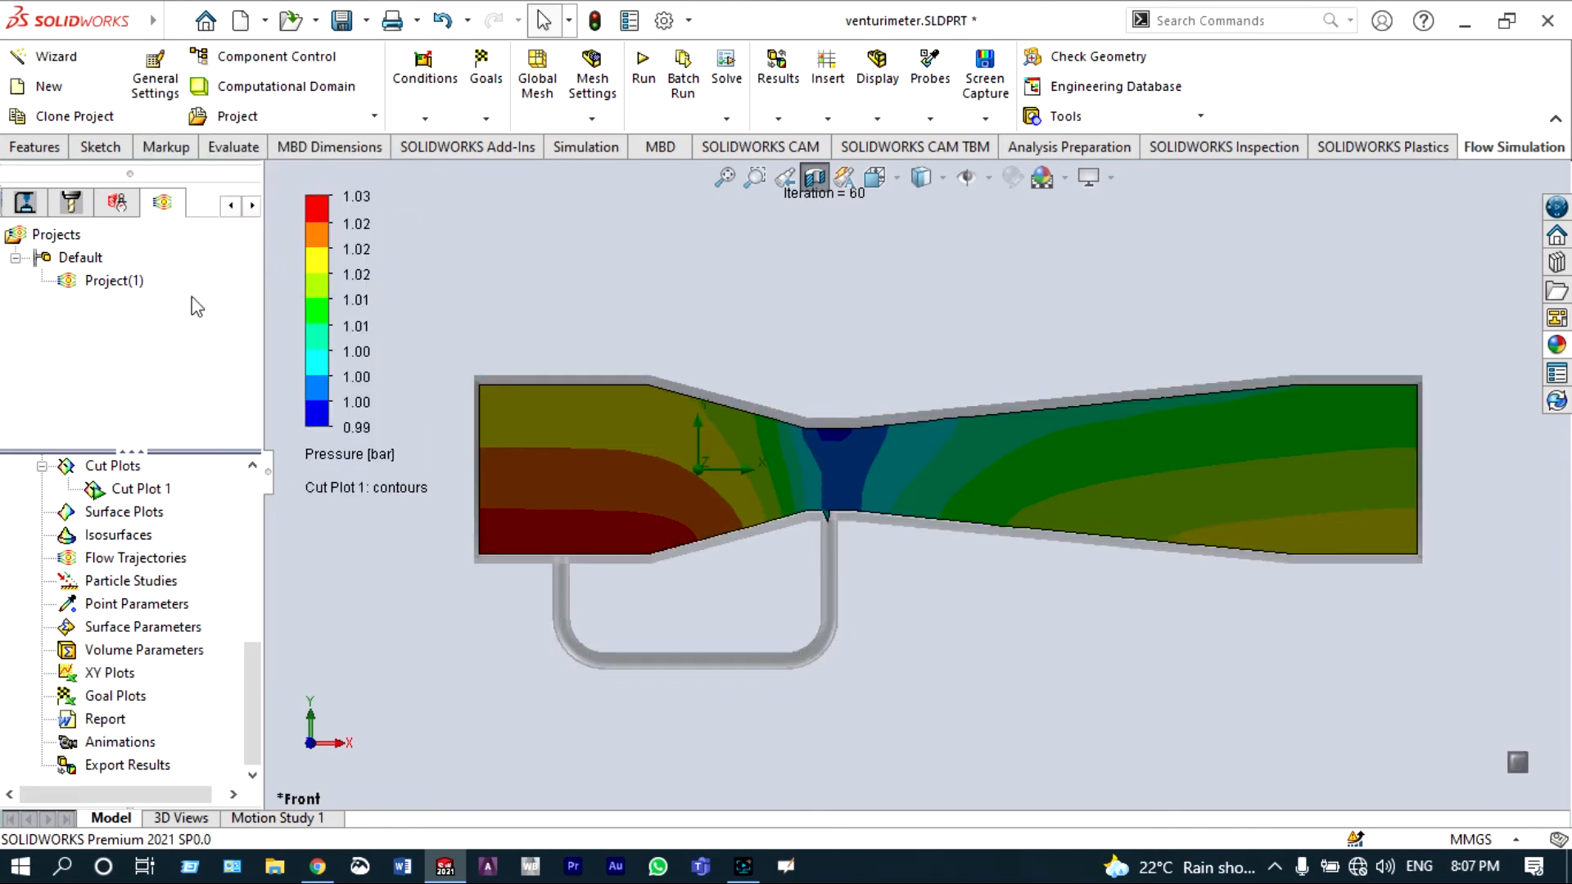
pyautogui.scroll(-5, 655, 598)
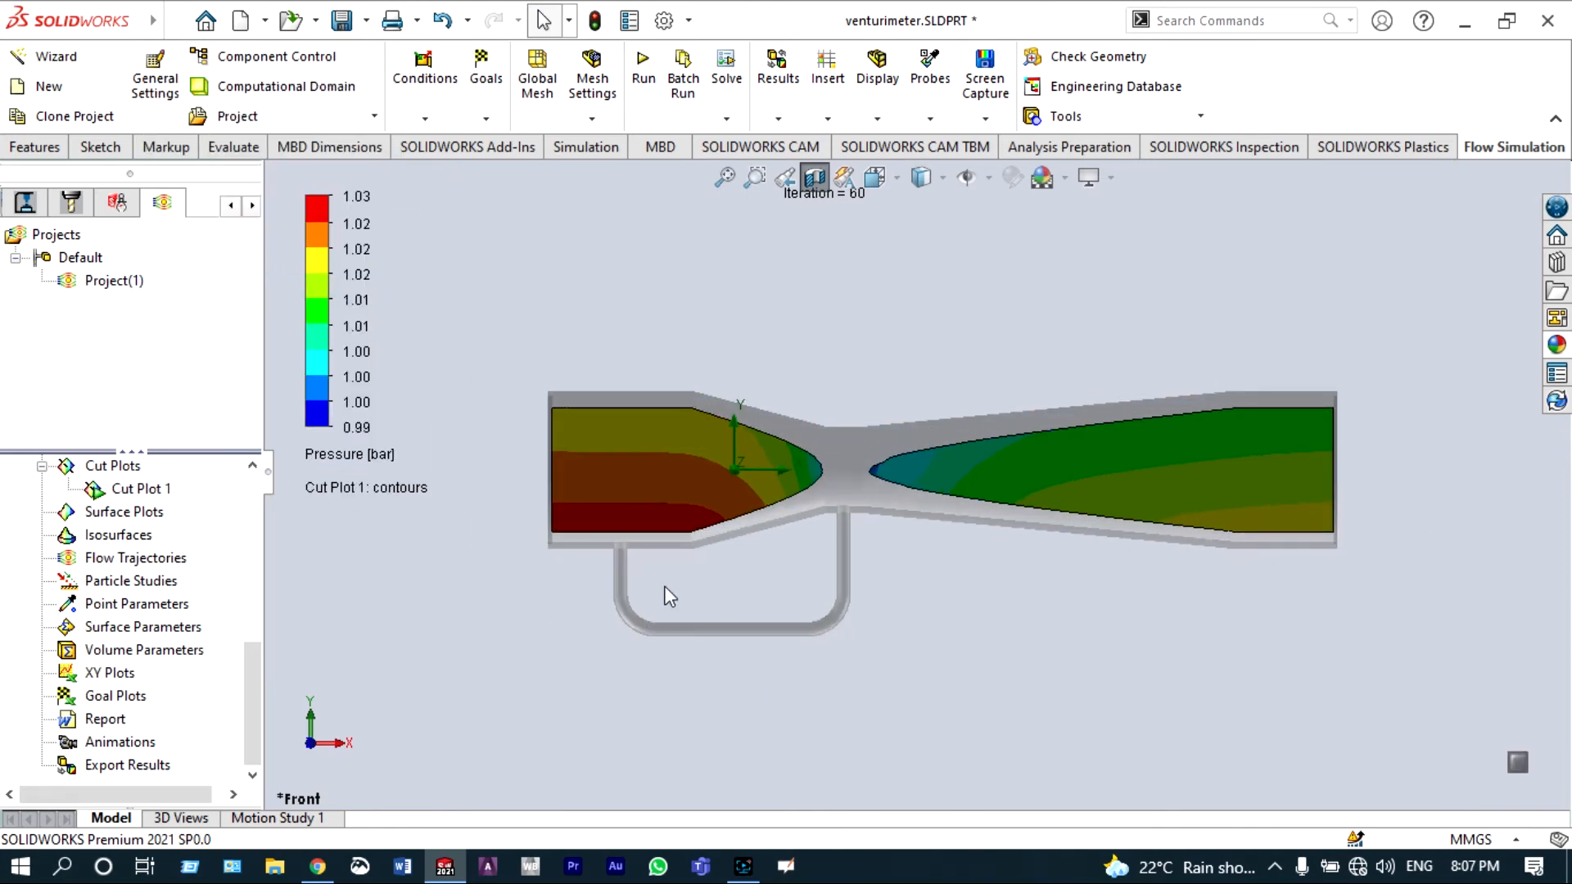
pyautogui.scroll(2, 722, 574)
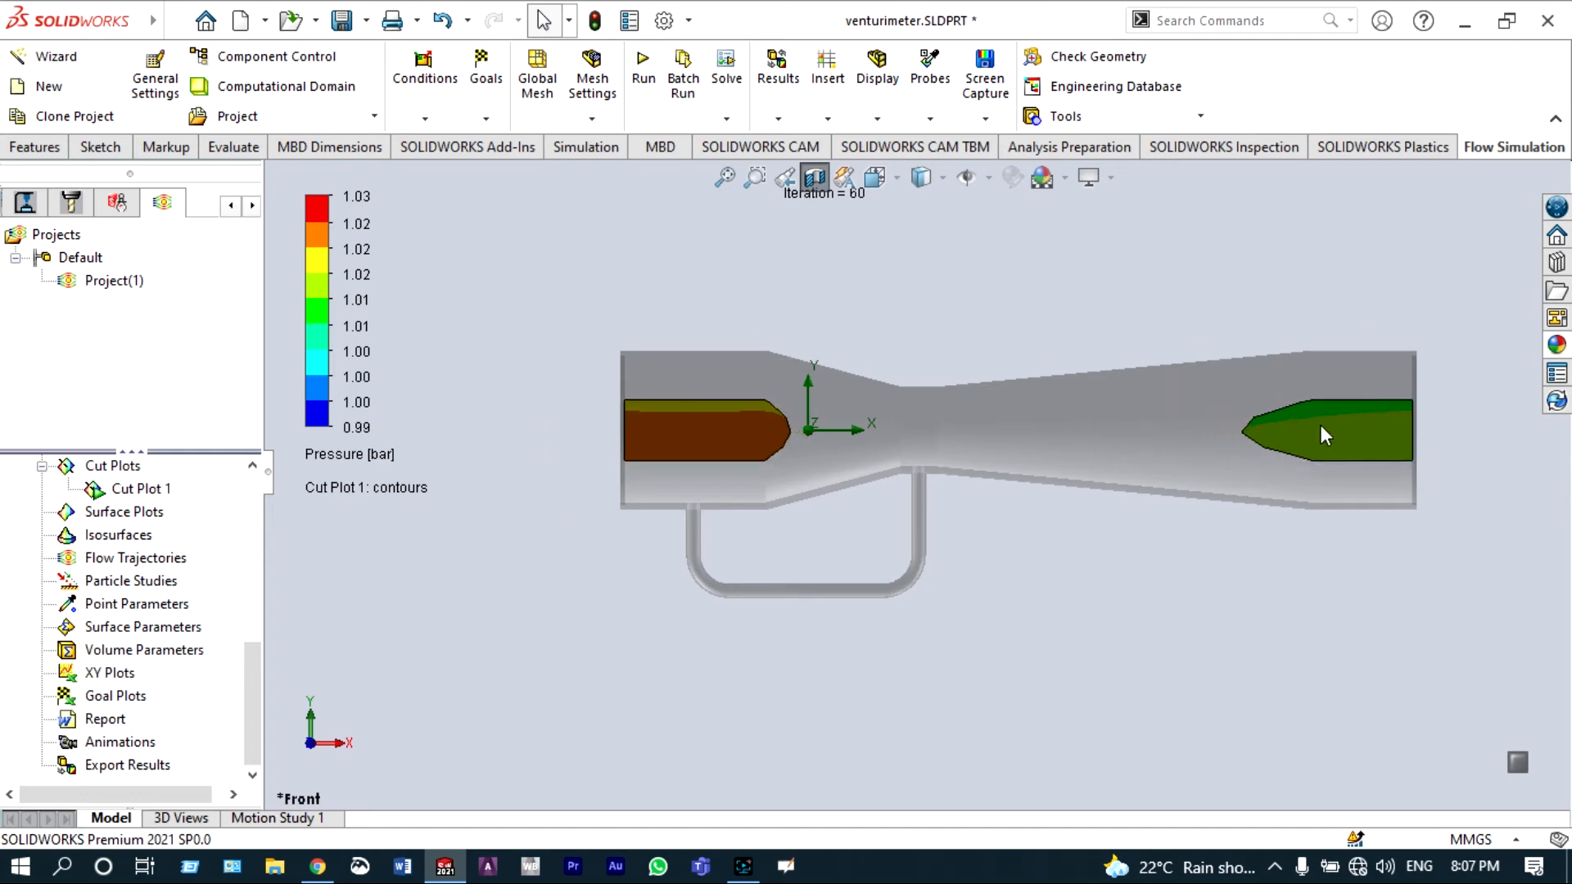
pyautogui.scroll(-1, 1322, 495)
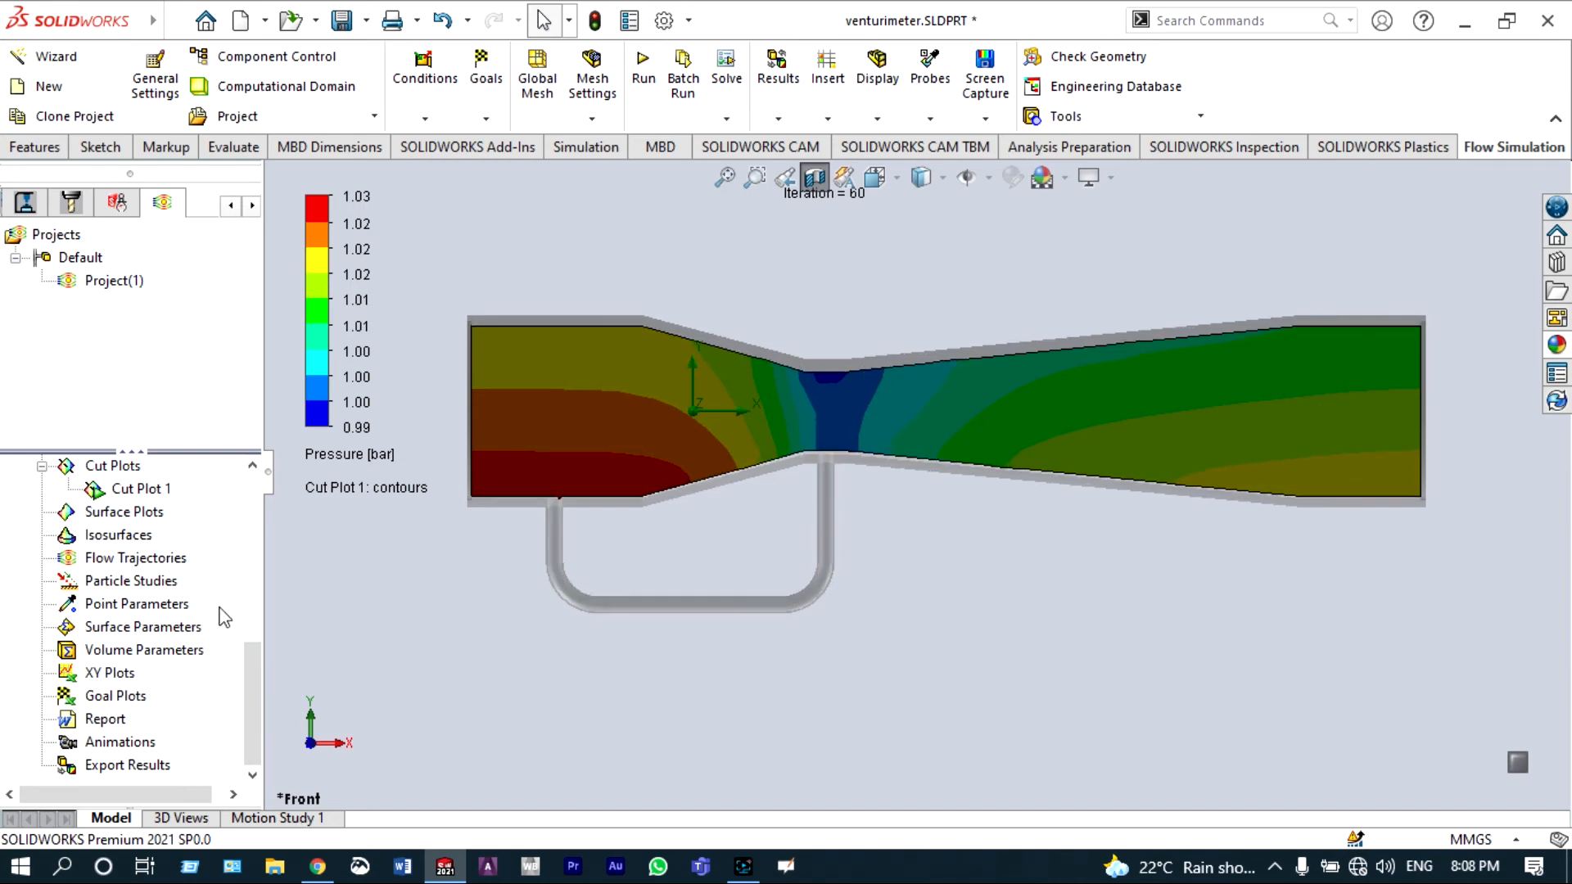
pyautogui.rightClick(146, 491)
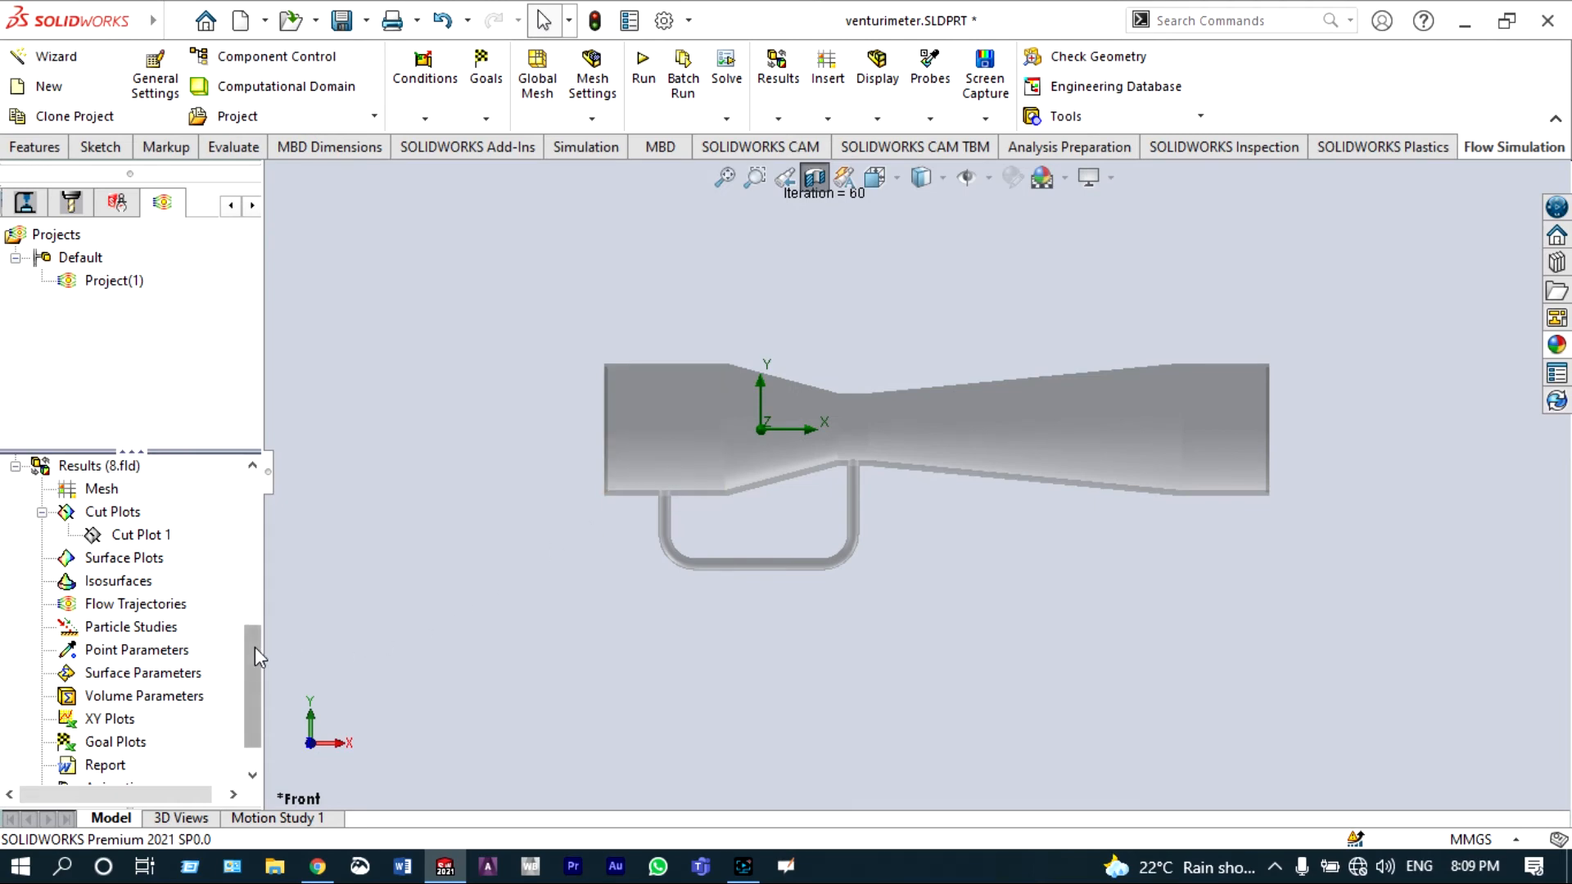
# Step: Insert flow trajectories drawn as Lines with Arrows, starting from the inlet face of the venturi
pyautogui.click(169, 611)
pyautogui.rightClick(170, 612)
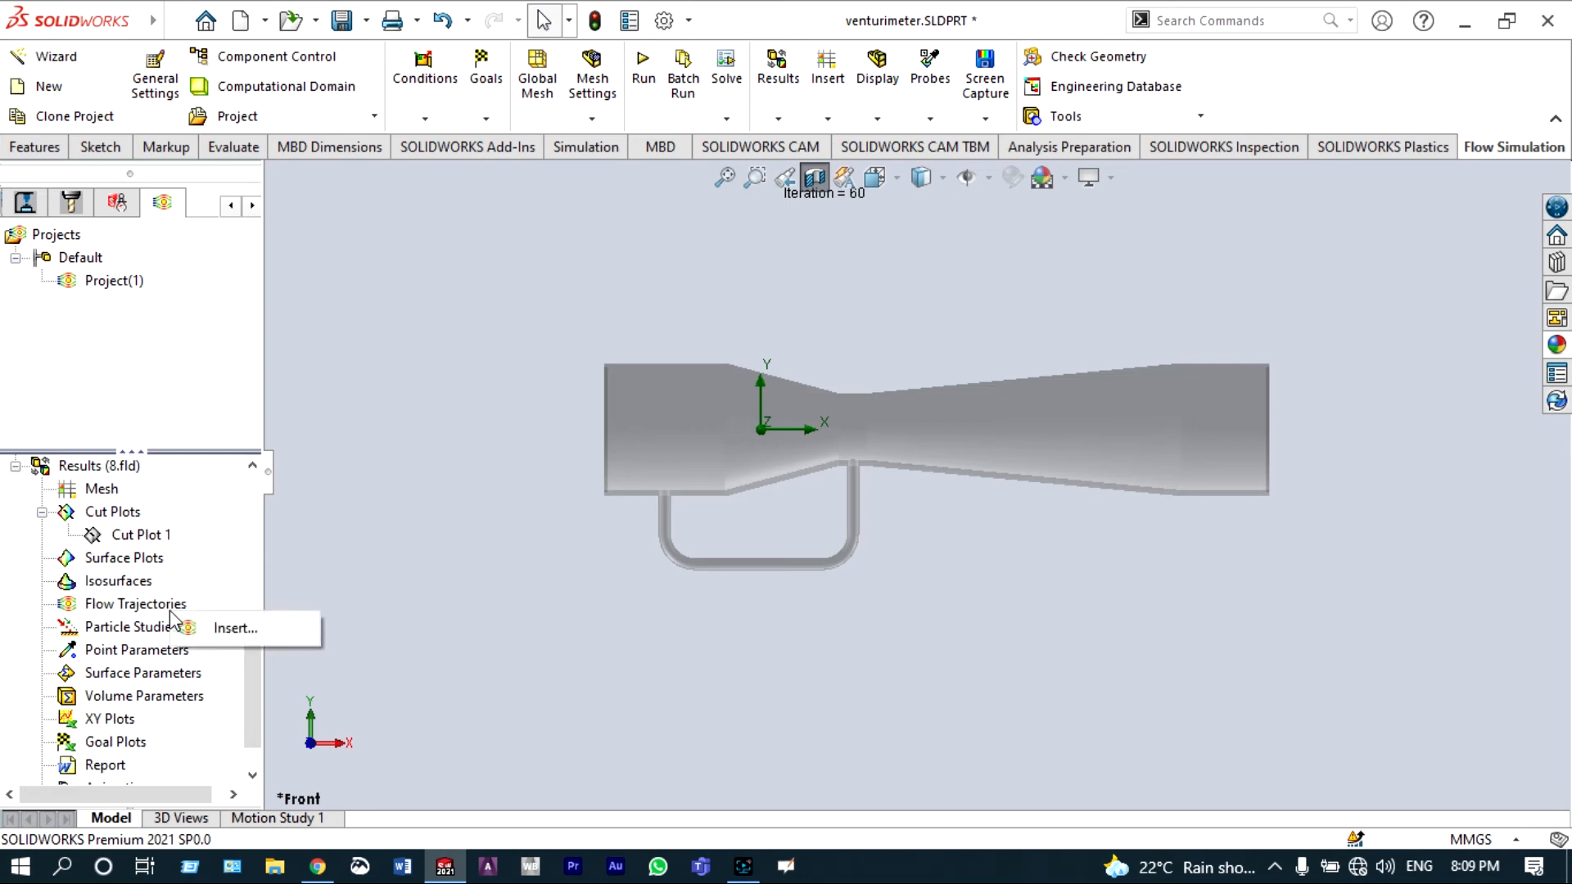
pyautogui.click(221, 629)
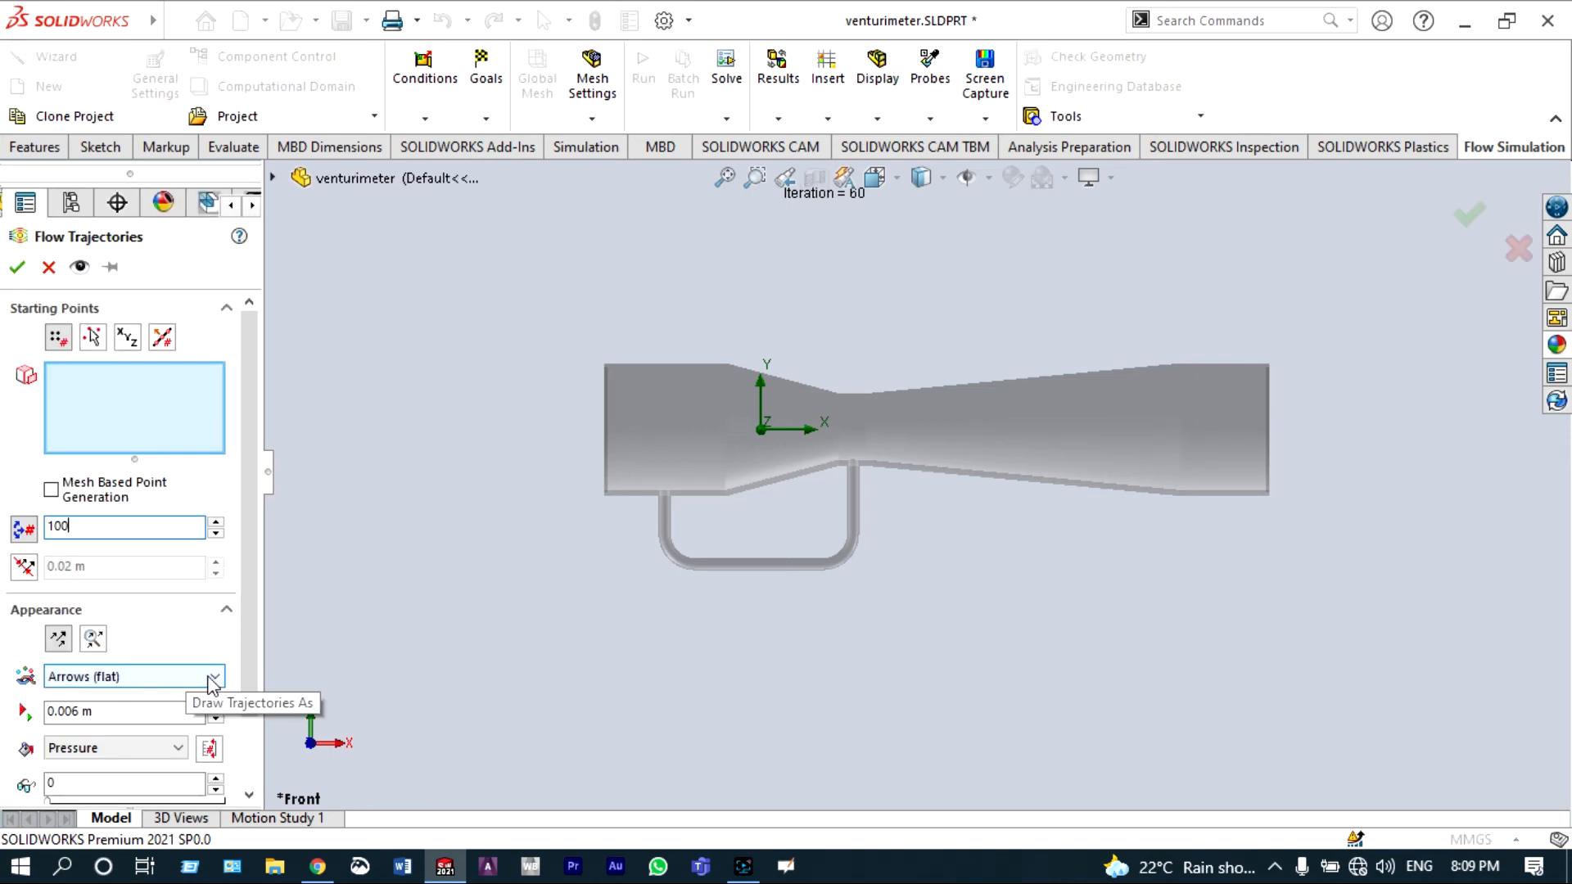
pyautogui.click(212, 683)
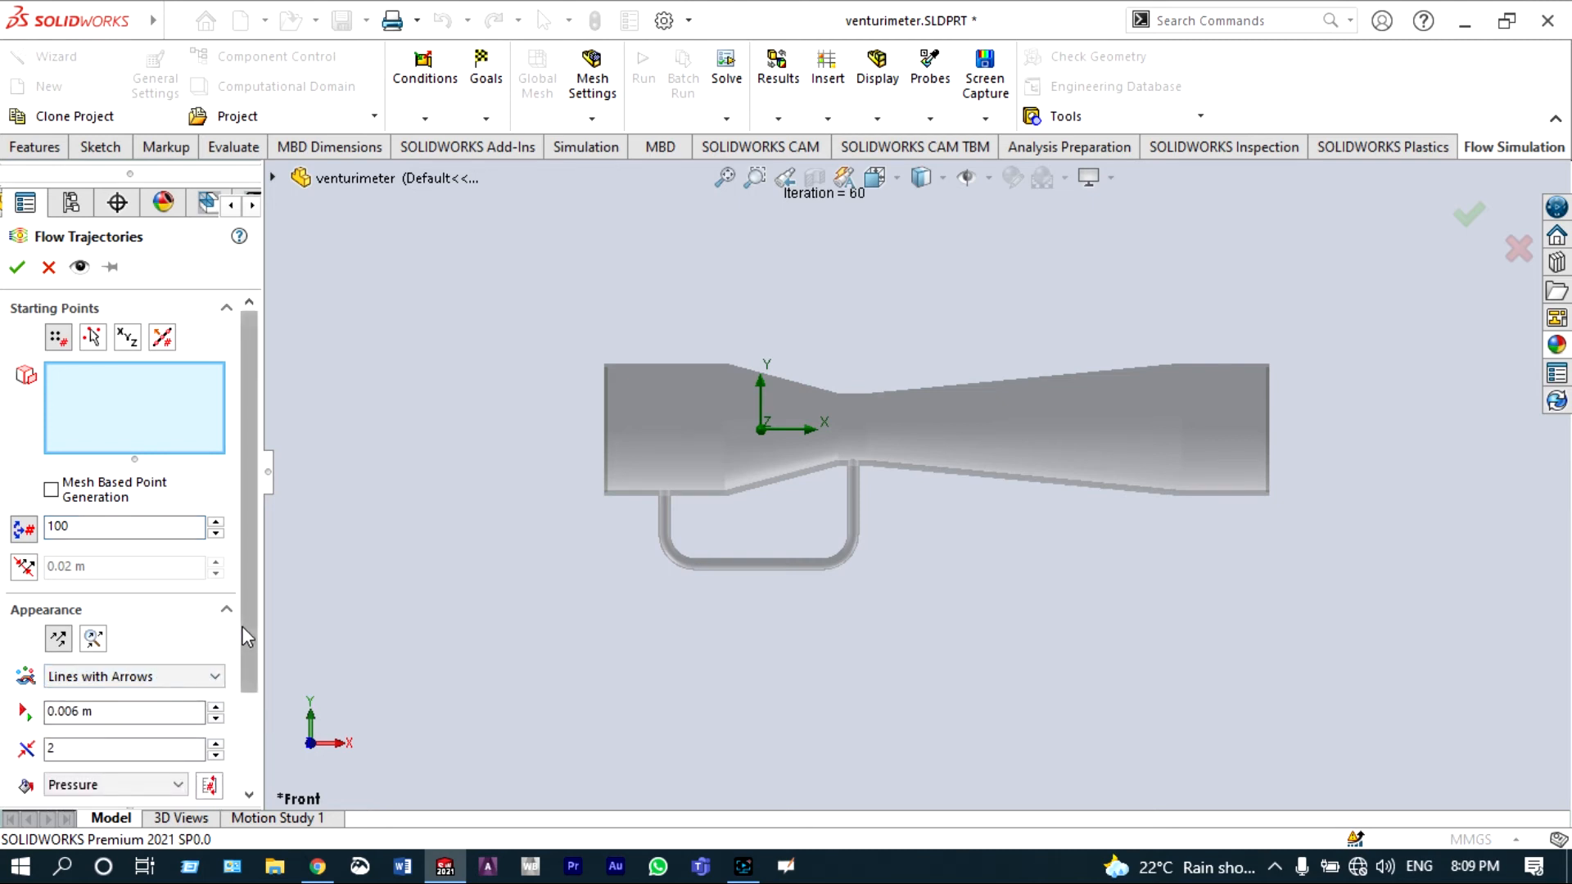
pyautogui.moveTo(242, 626); pyautogui.dragTo(244, 693)
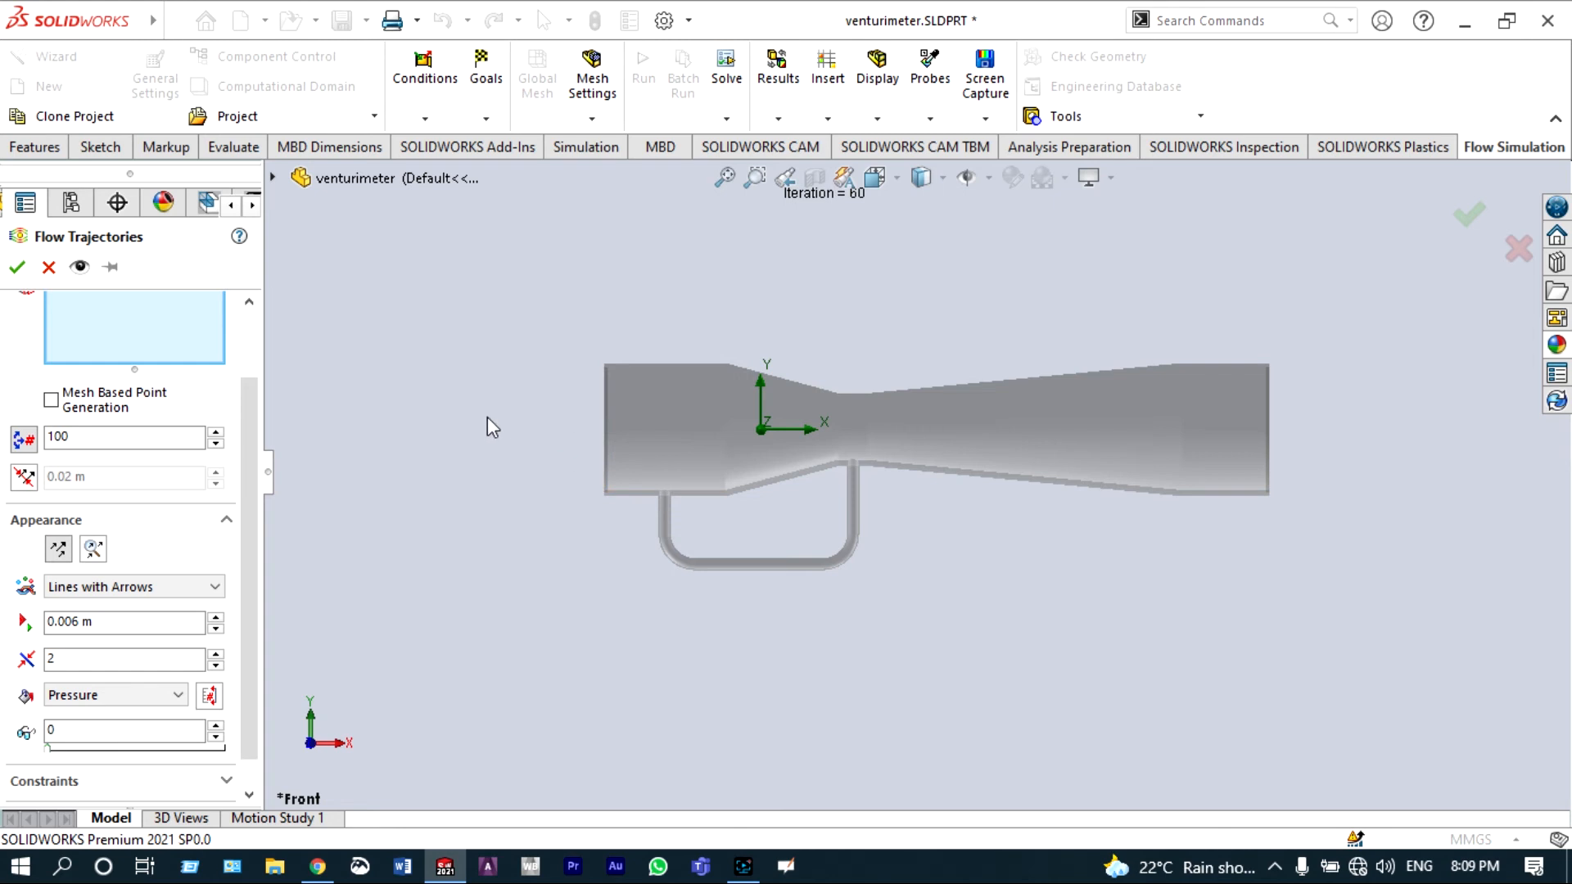
pyautogui.moveTo(485, 416); pyautogui.dragTo(638, 596, button='middle')
pyautogui.rightClick(641, 598)
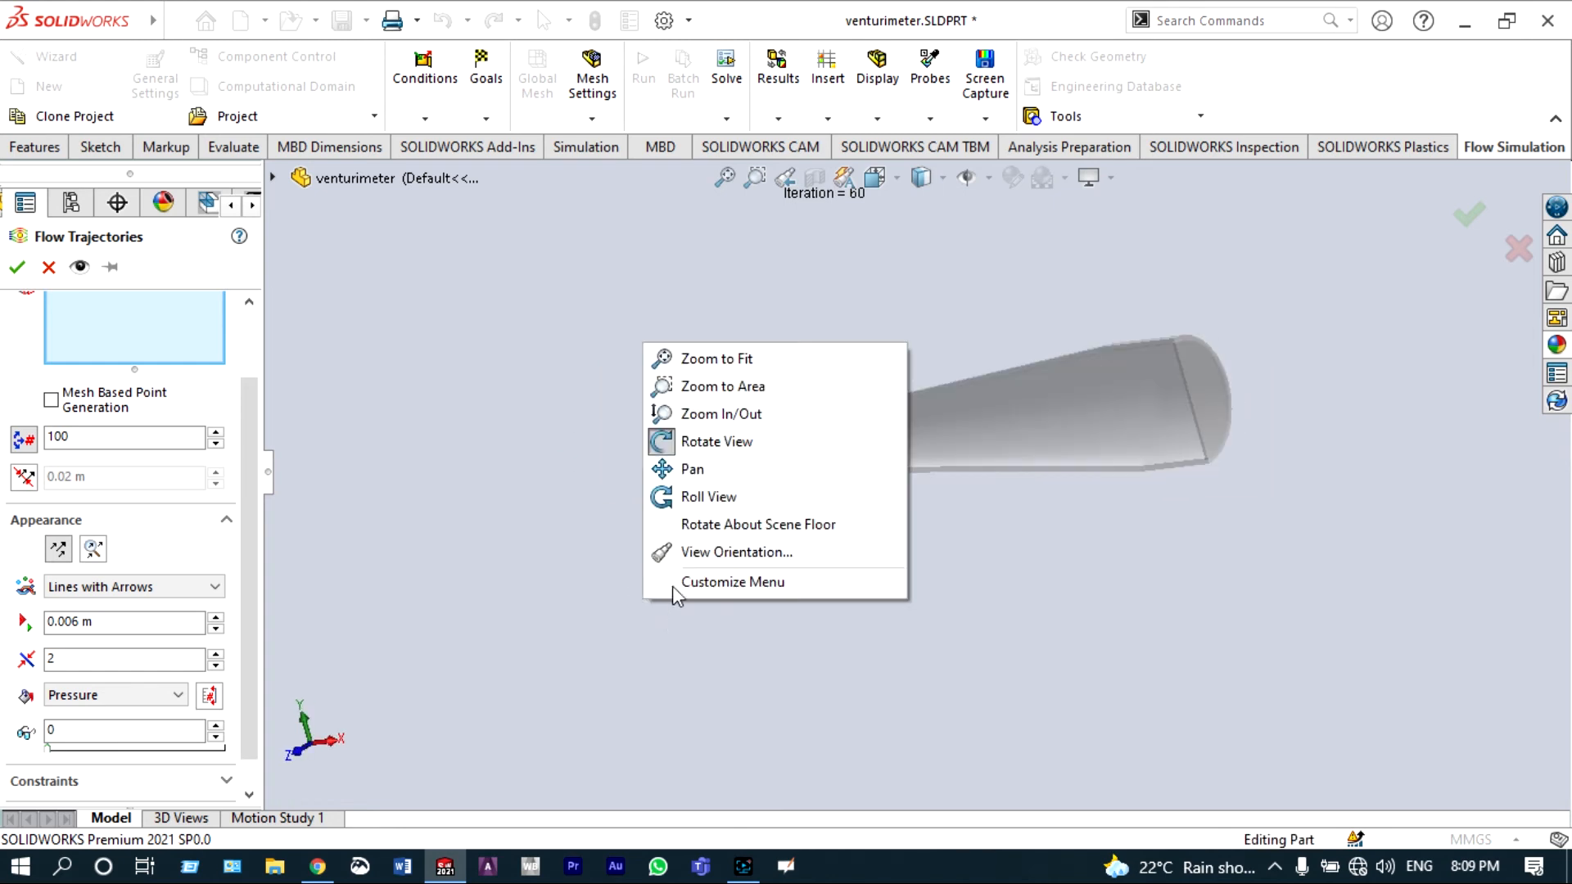
pyautogui.click(704, 445)
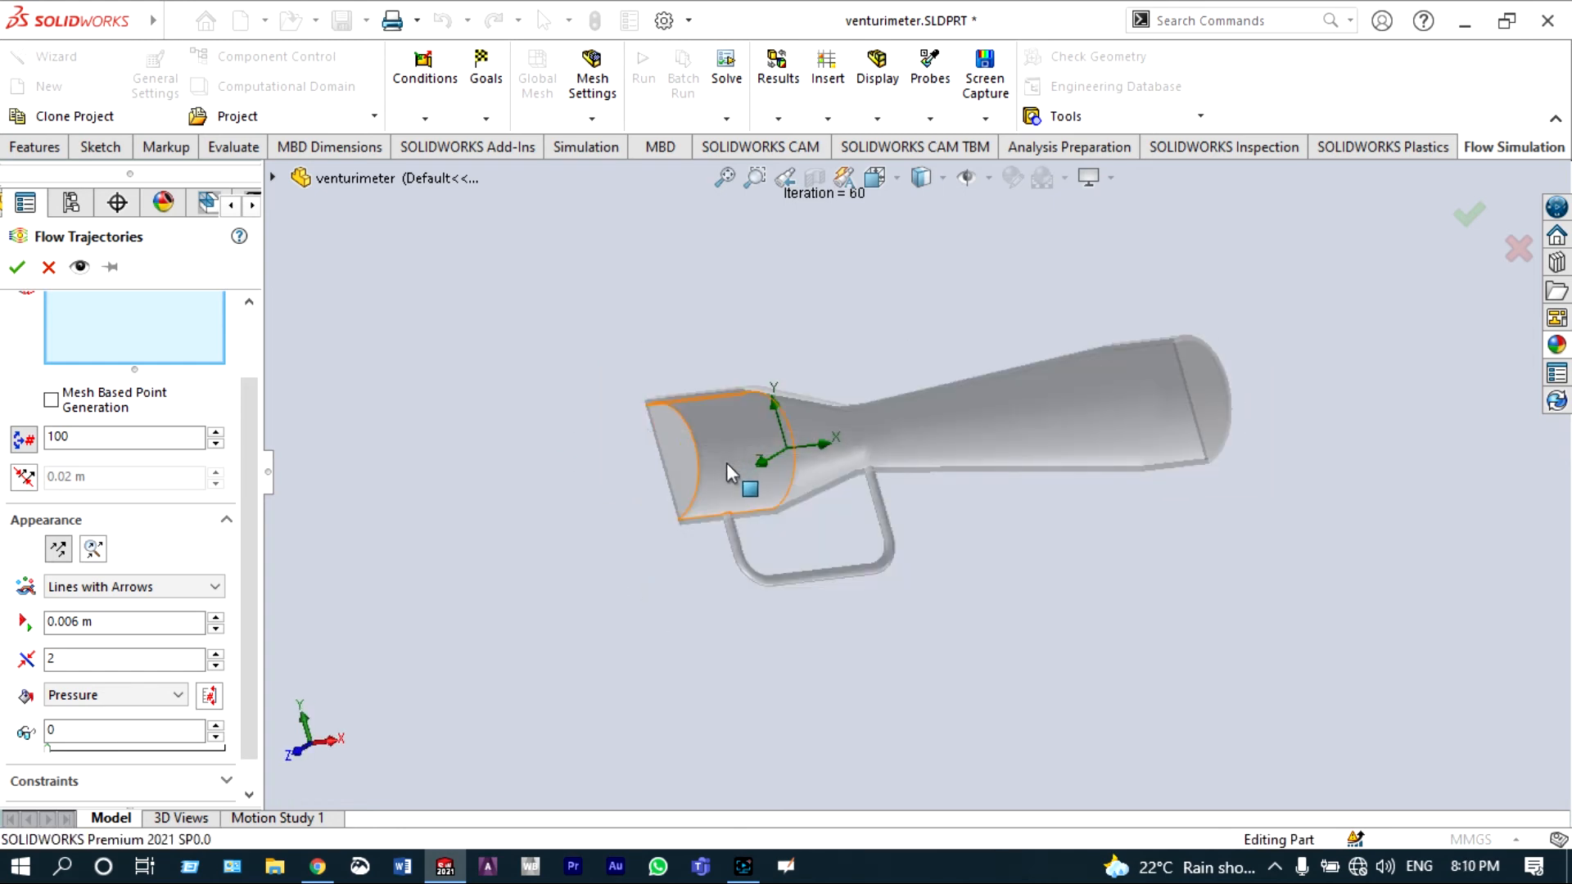
pyautogui.click(682, 469)
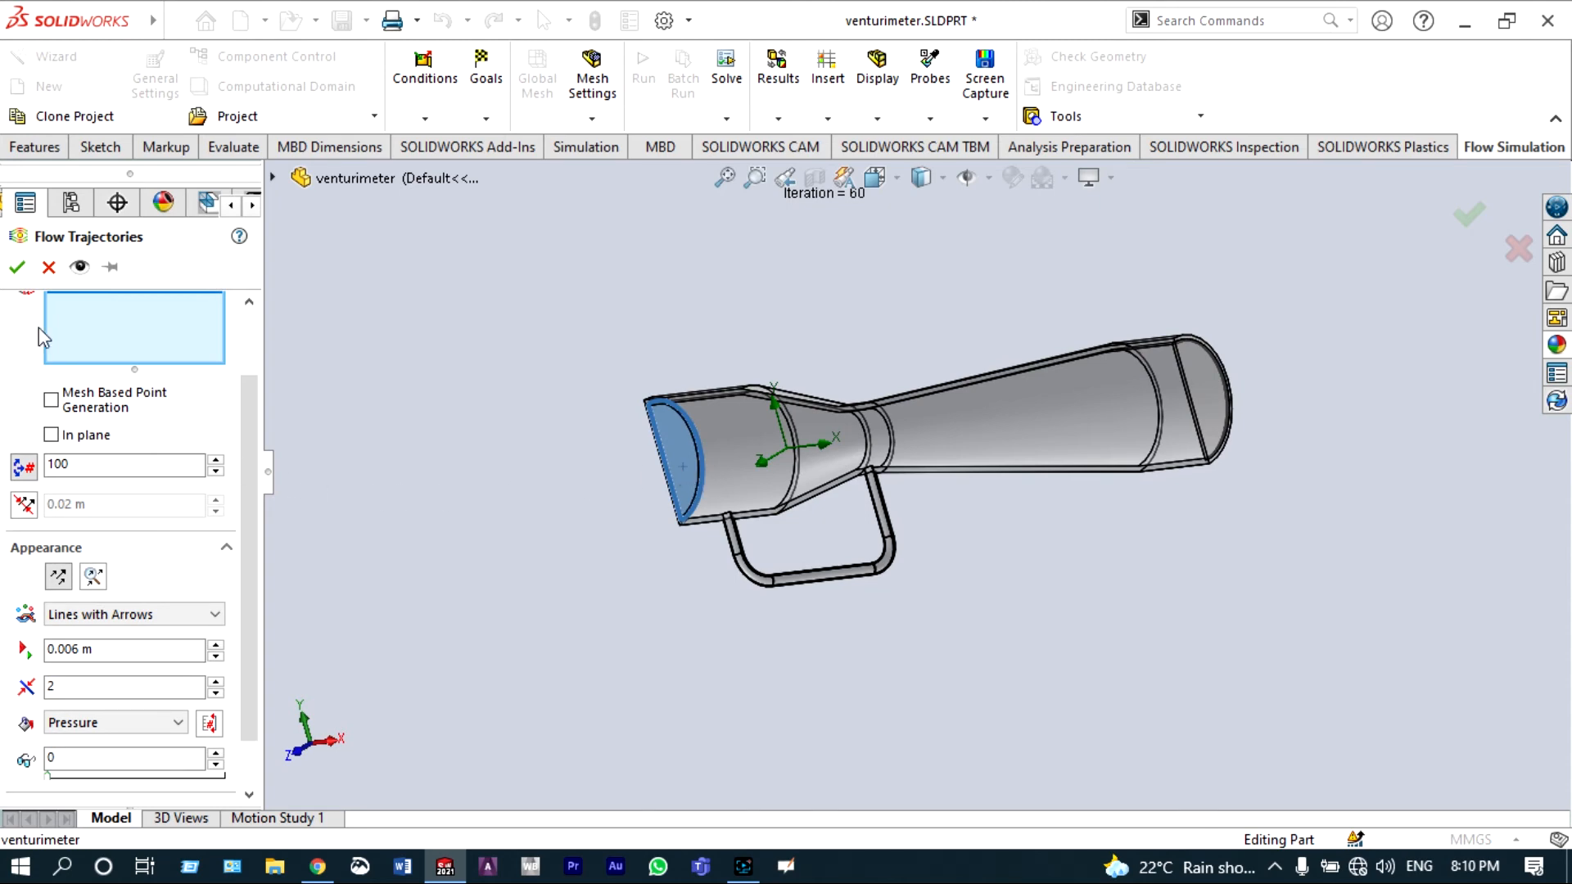
pyautogui.click(13, 270)
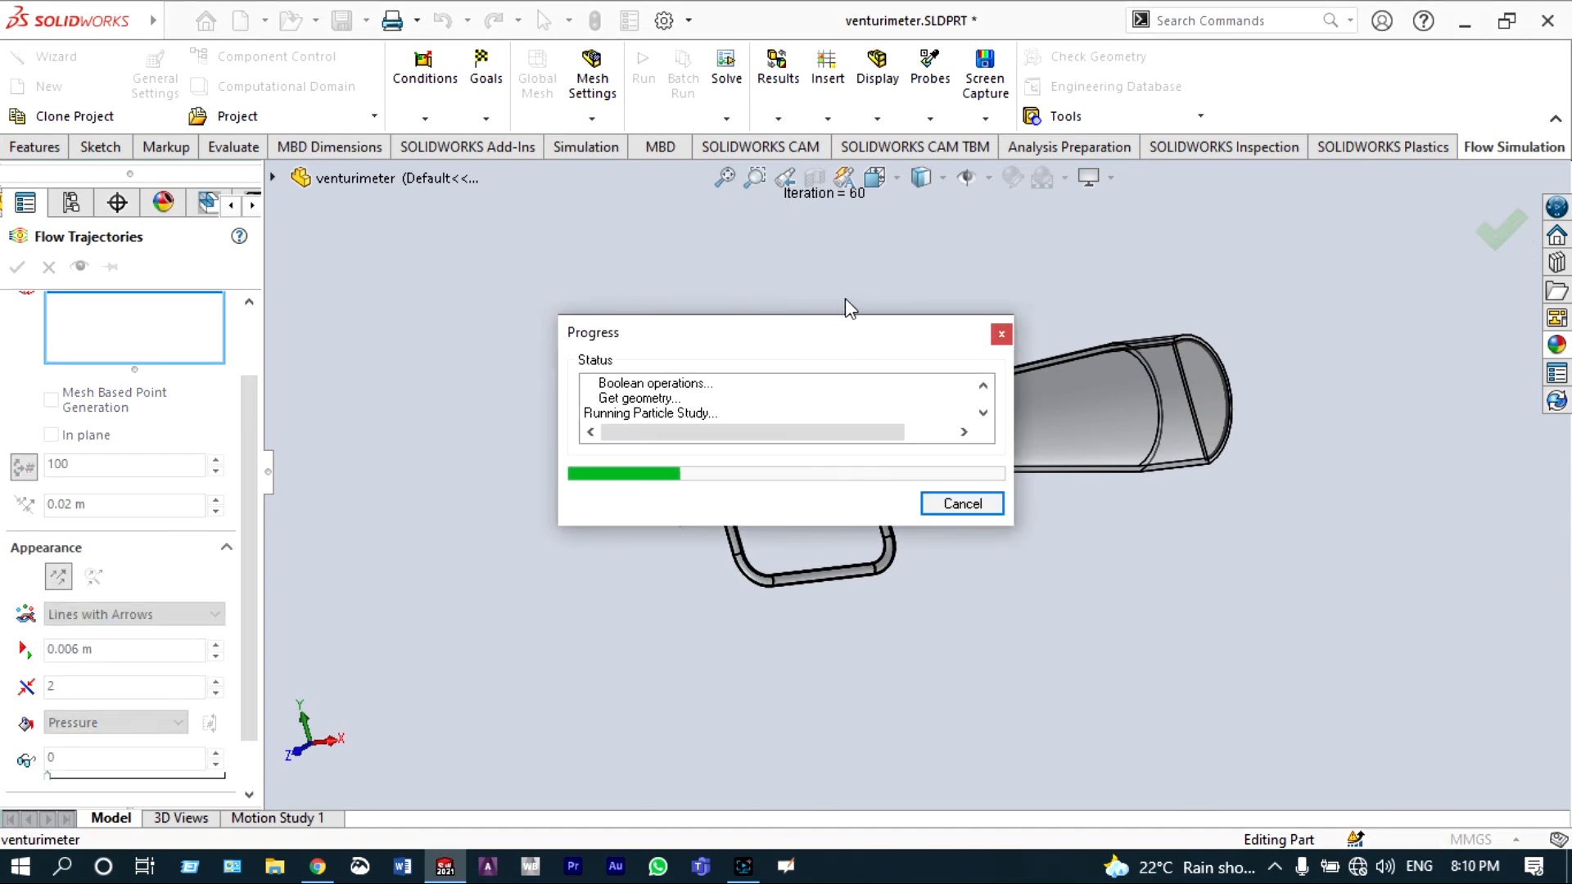
# Step: Play the Flow Trajectories 1 animation in the front view
pyautogui.click(878, 177)
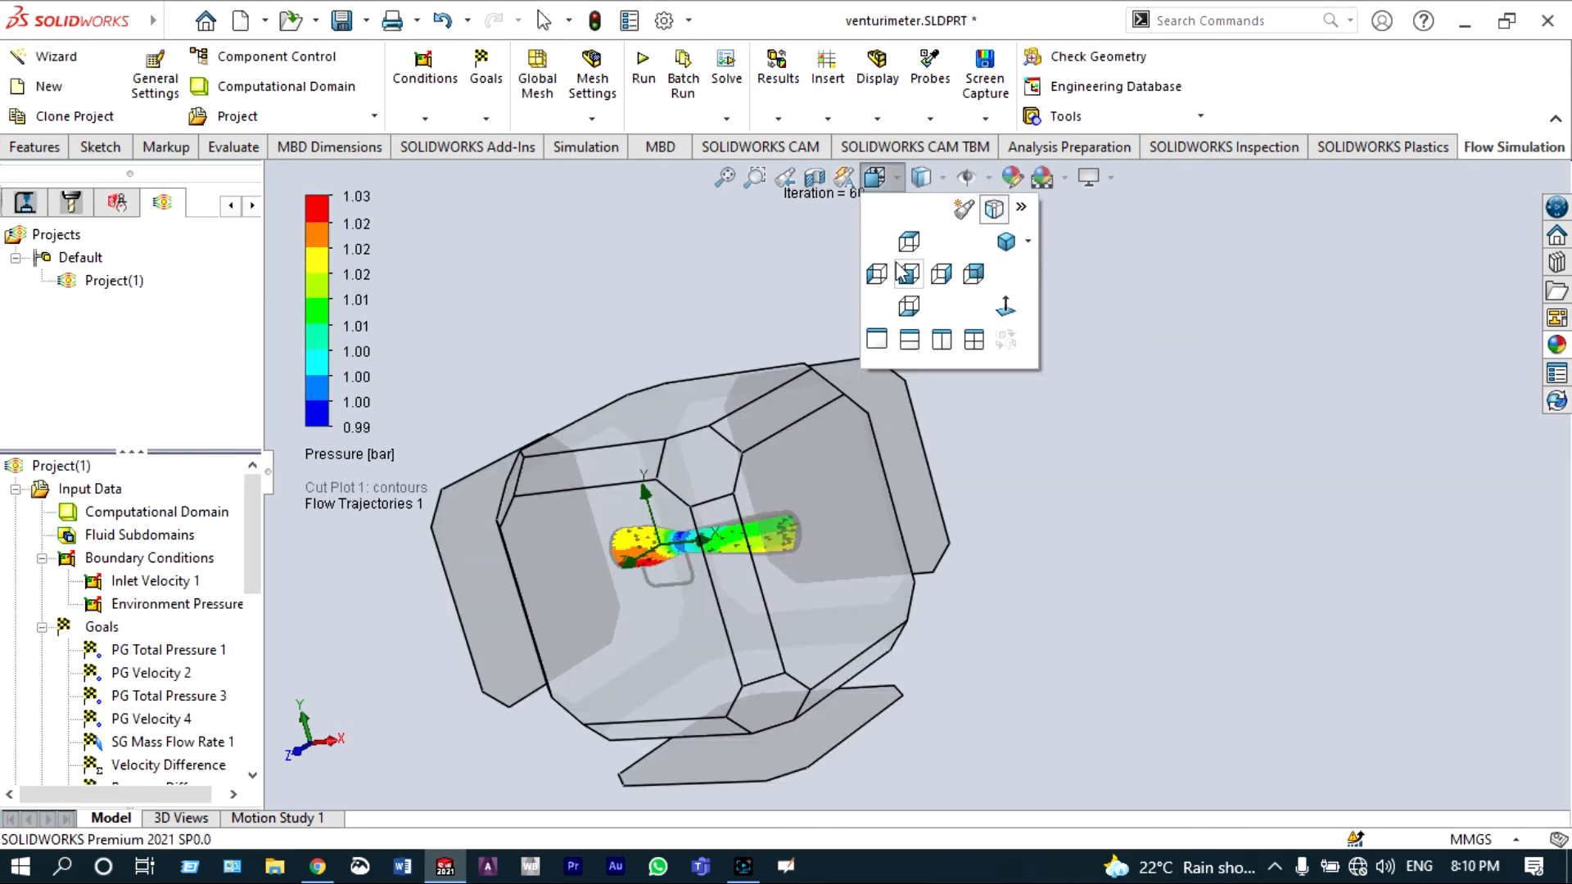
pyautogui.click(906, 273)
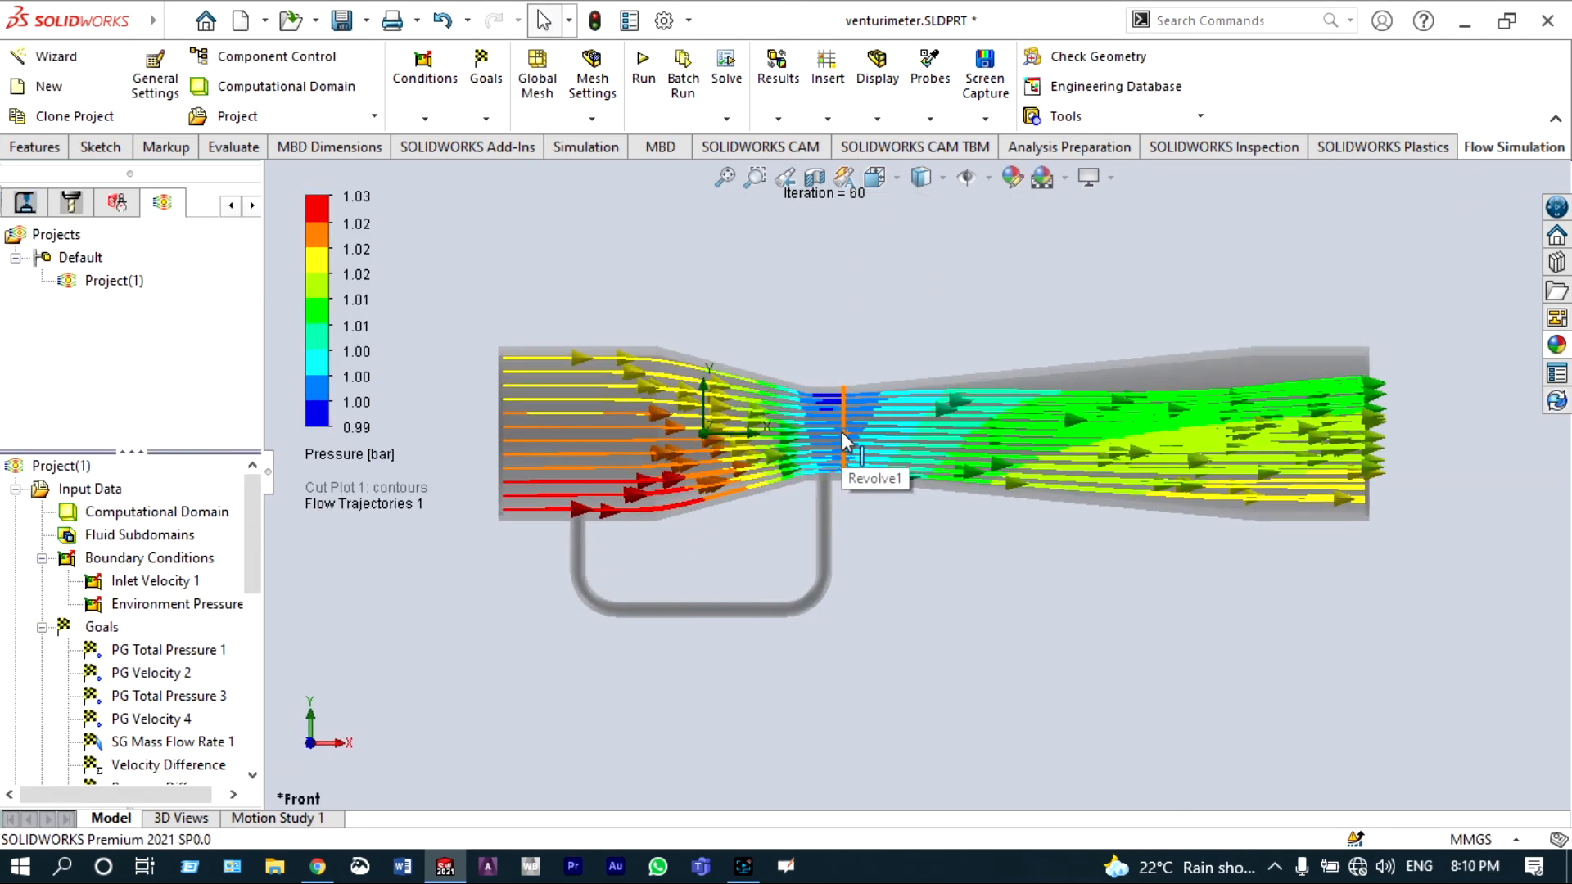
pyautogui.moveTo(257, 583); pyautogui.dragTo(267, 655)
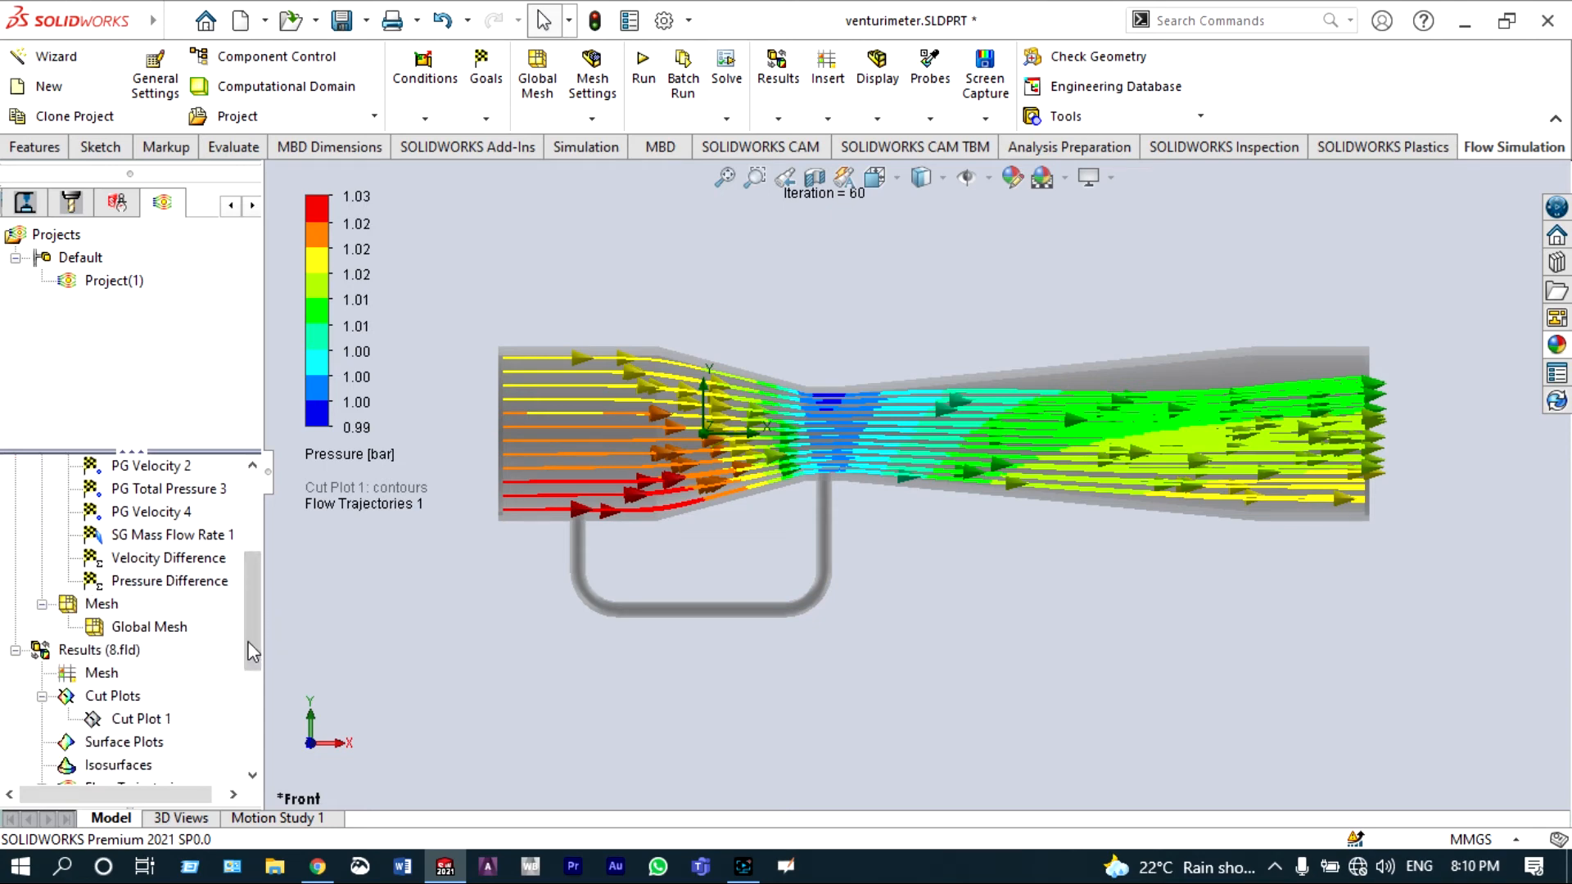
pyautogui.scroll(-2, 197, 717)
pyautogui.rightClick(196, 696)
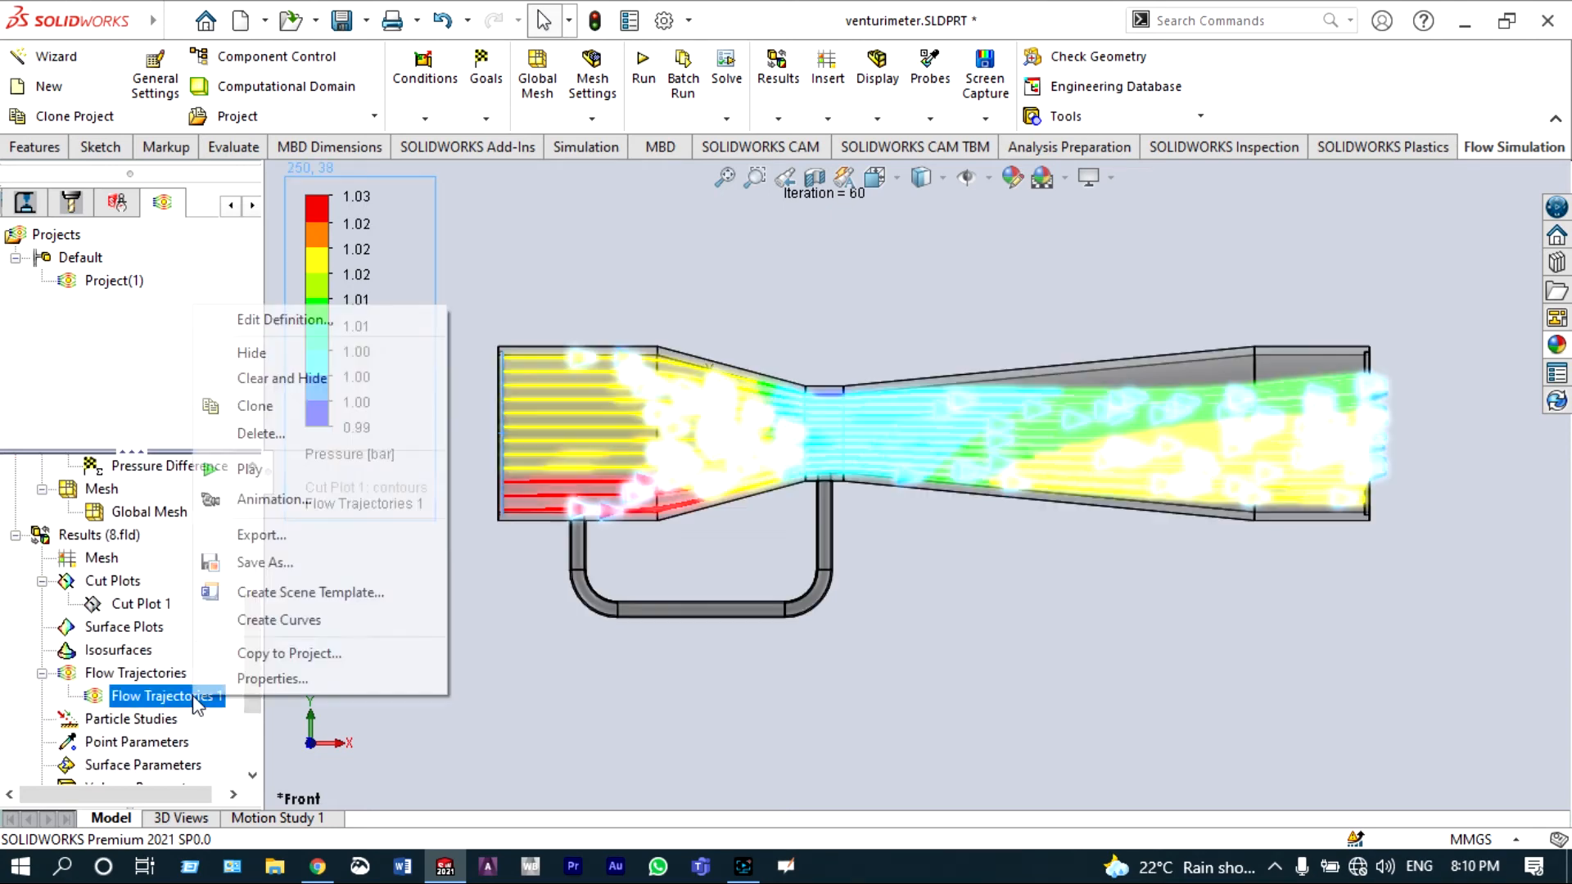
pyautogui.click(246, 467)
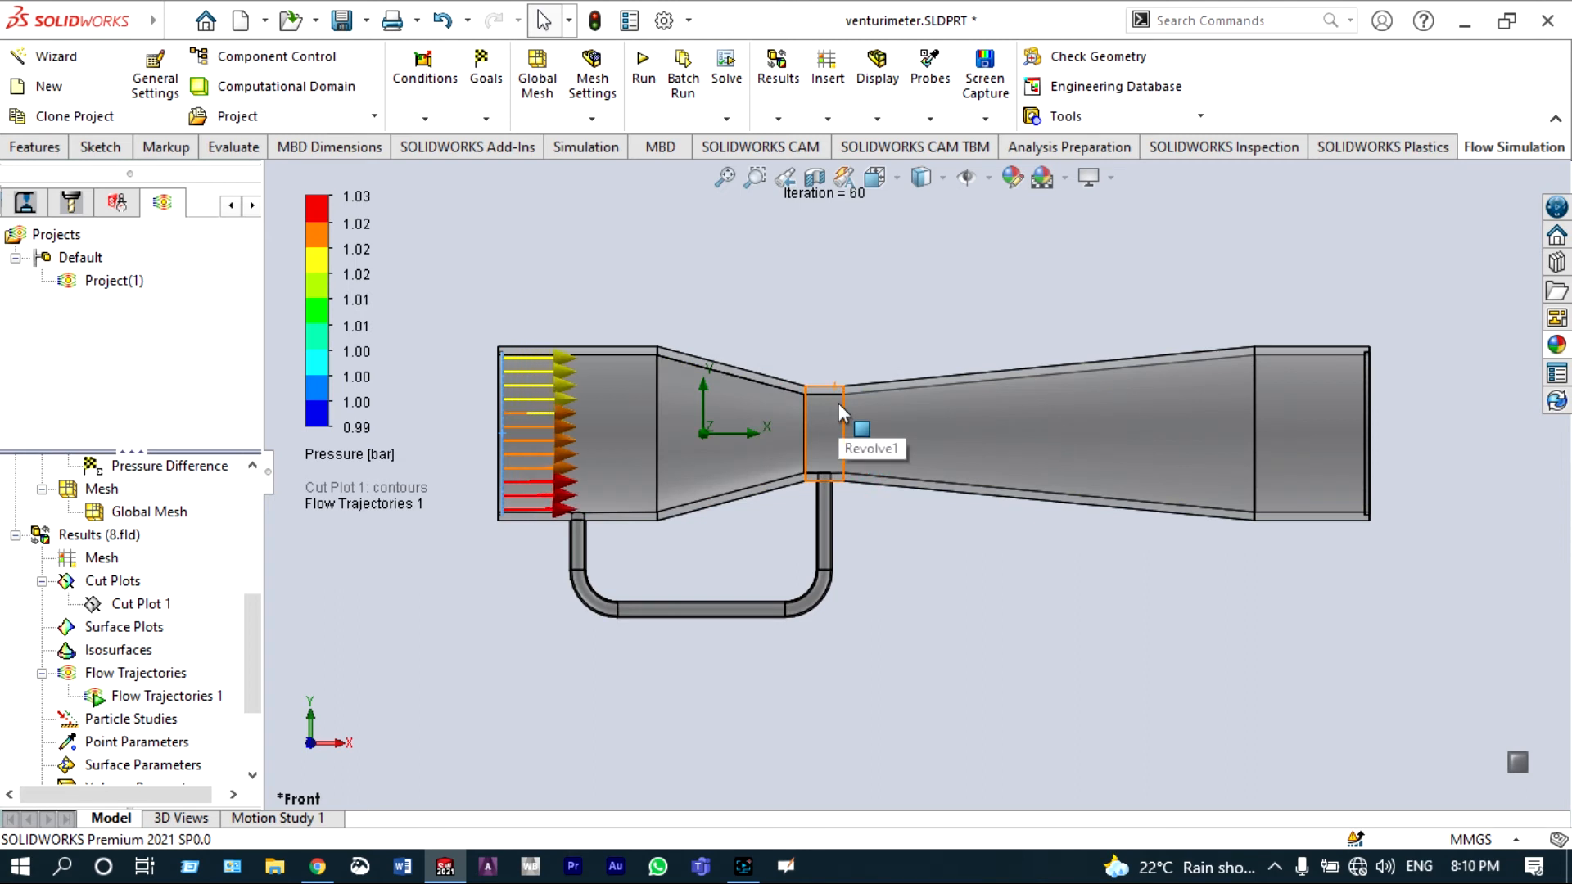
# Step: Edit Flow Trajectories 1 so the trajectories are drawn as Spheres
pyautogui.scroll(-1, 839, 403)
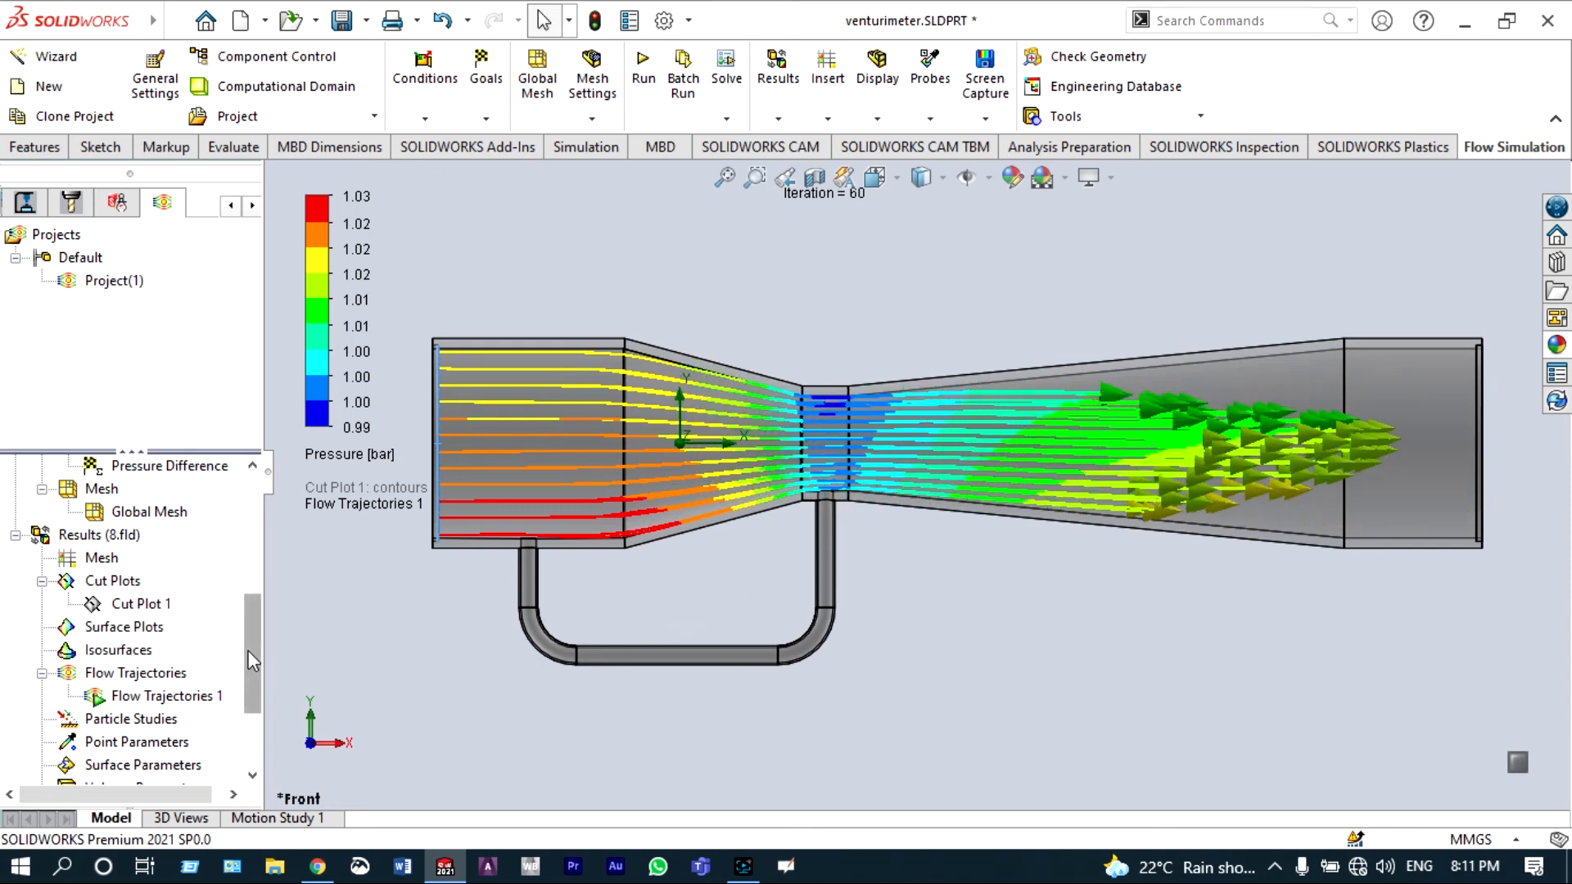
pyautogui.rightClick(188, 696)
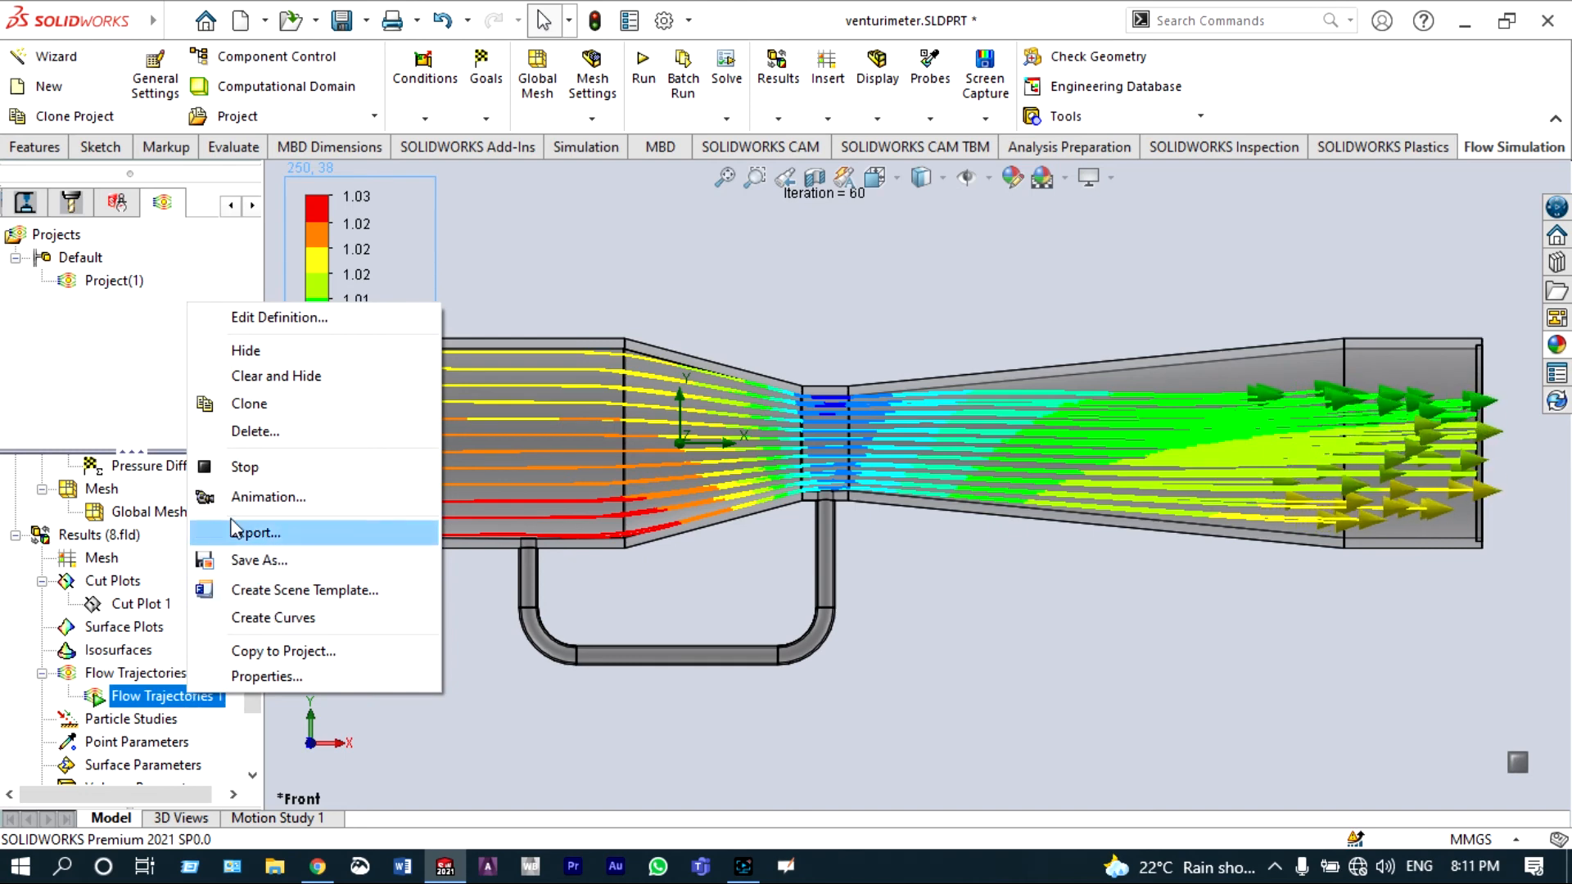
pyautogui.click(267, 376)
pyautogui.click(133, 558)
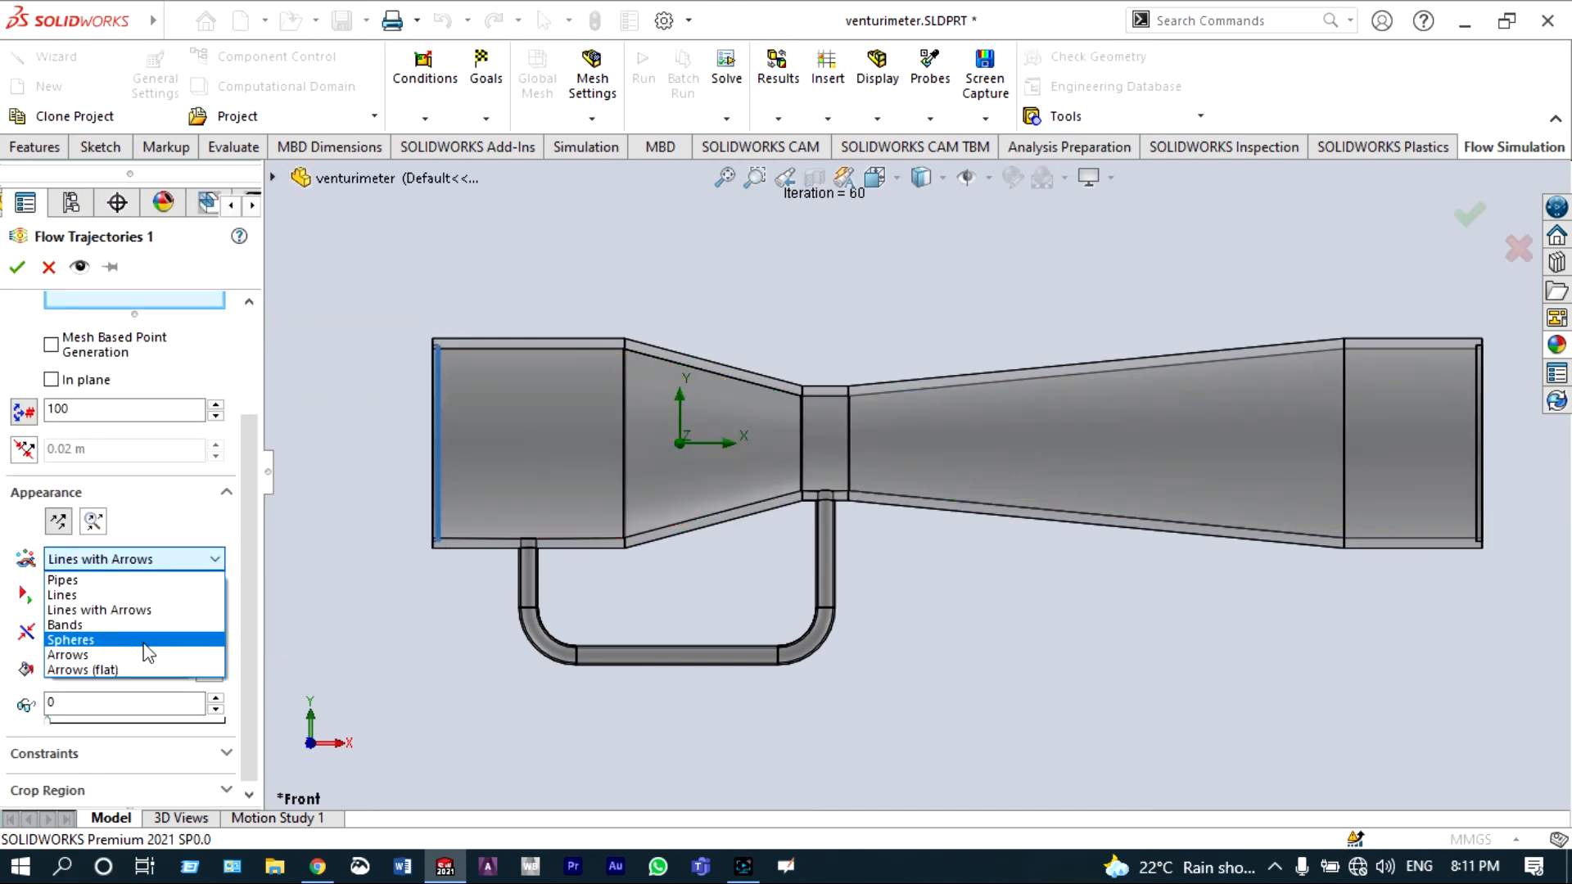
pyautogui.click(148, 653)
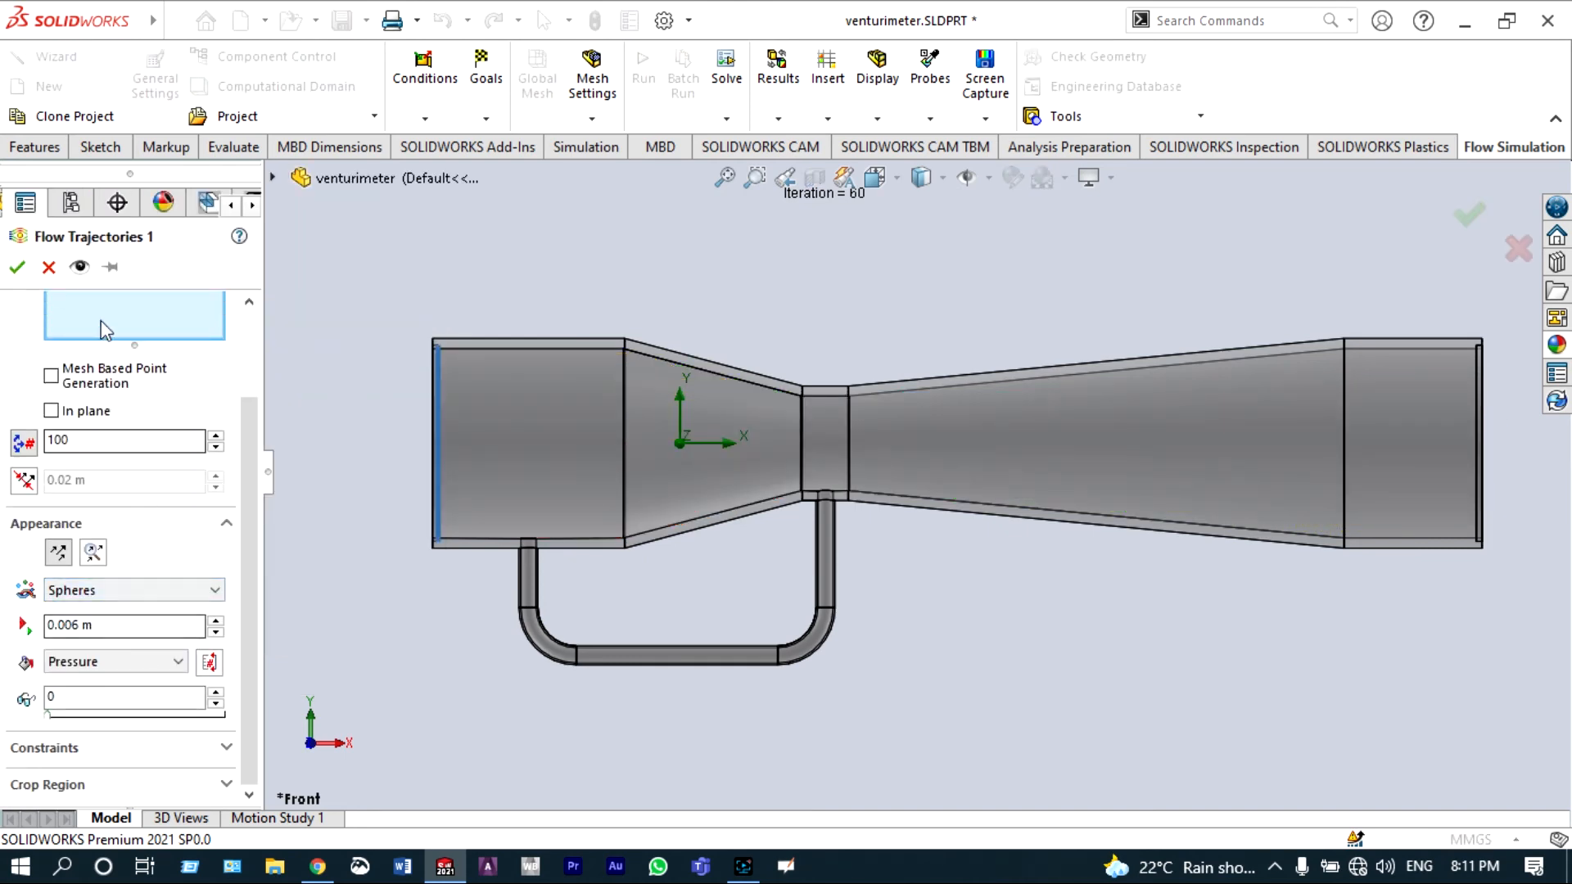
pyautogui.click(17, 268)
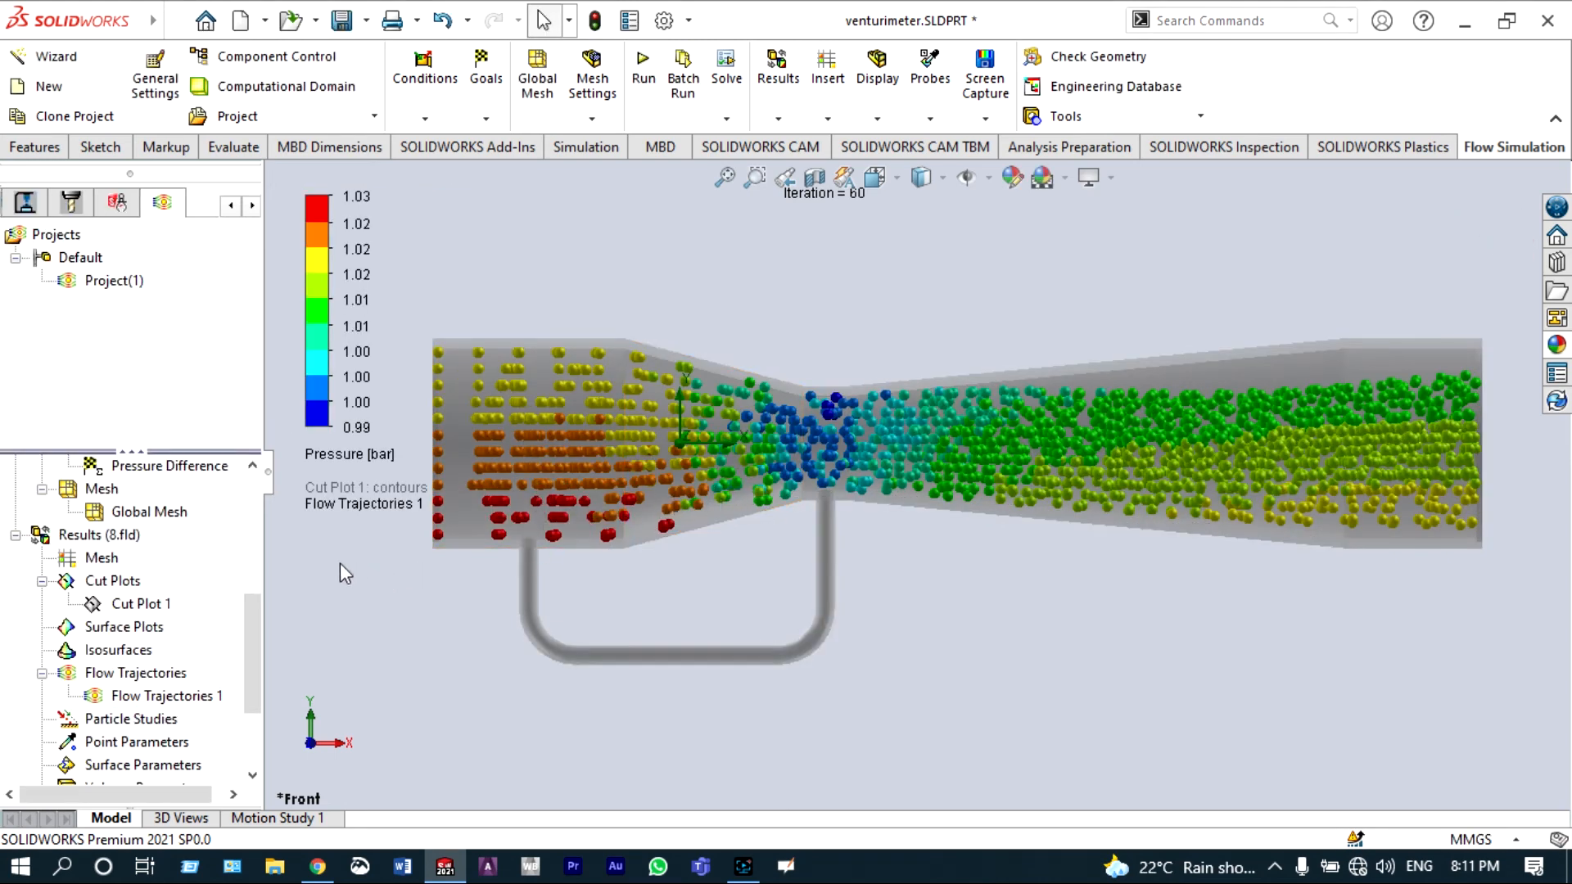
# Step: Play the sphere trajectory animation, watch it, and hide the flow trajectories
pyautogui.rightClick(199, 696)
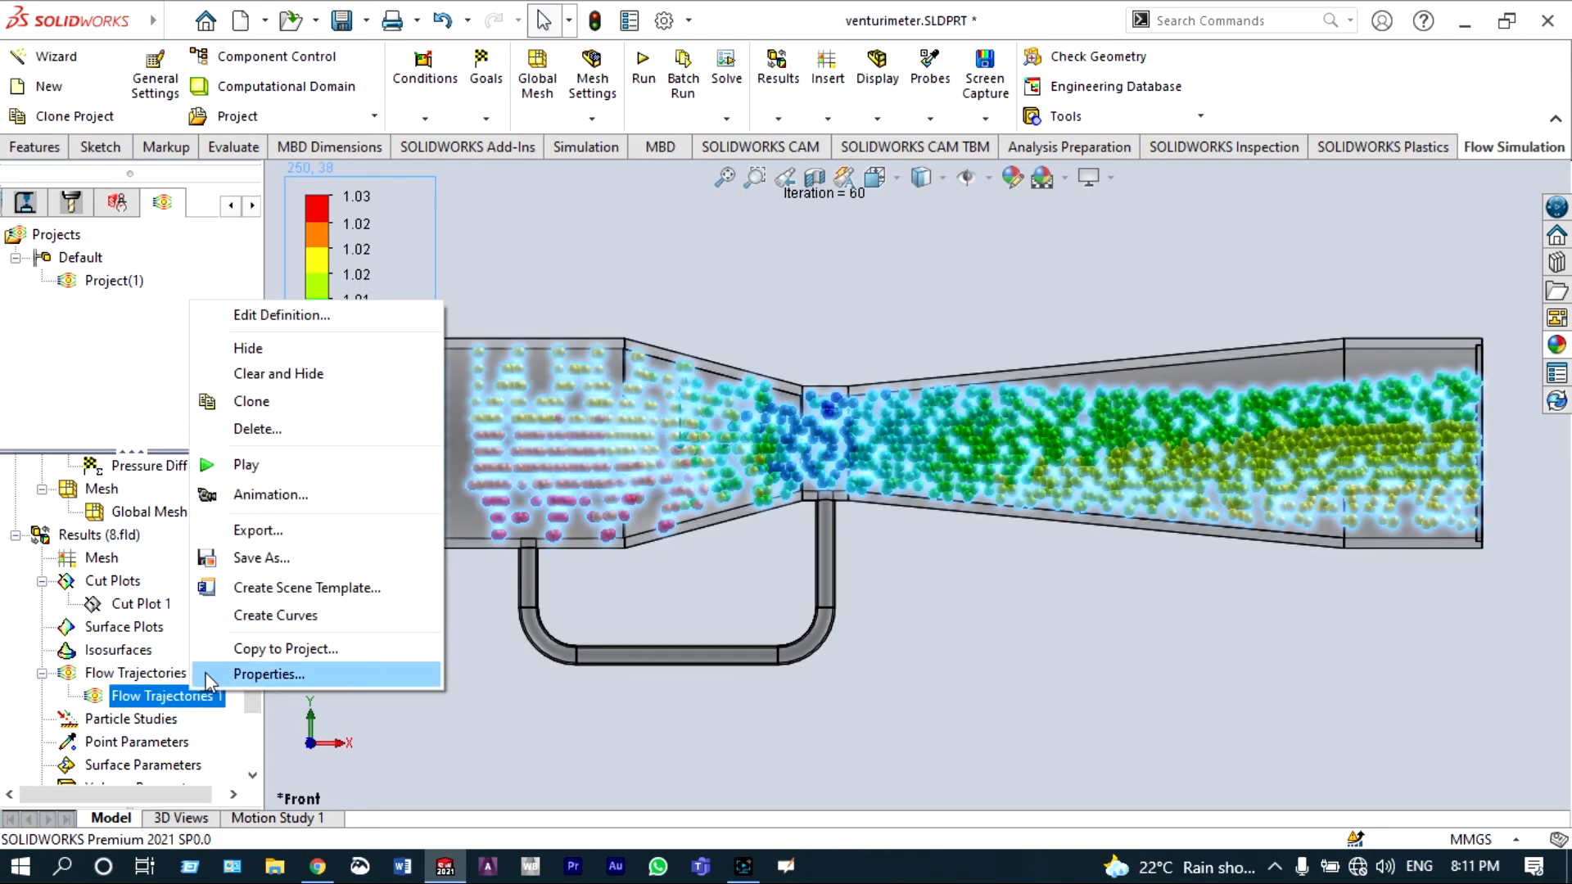
pyautogui.click(258, 467)
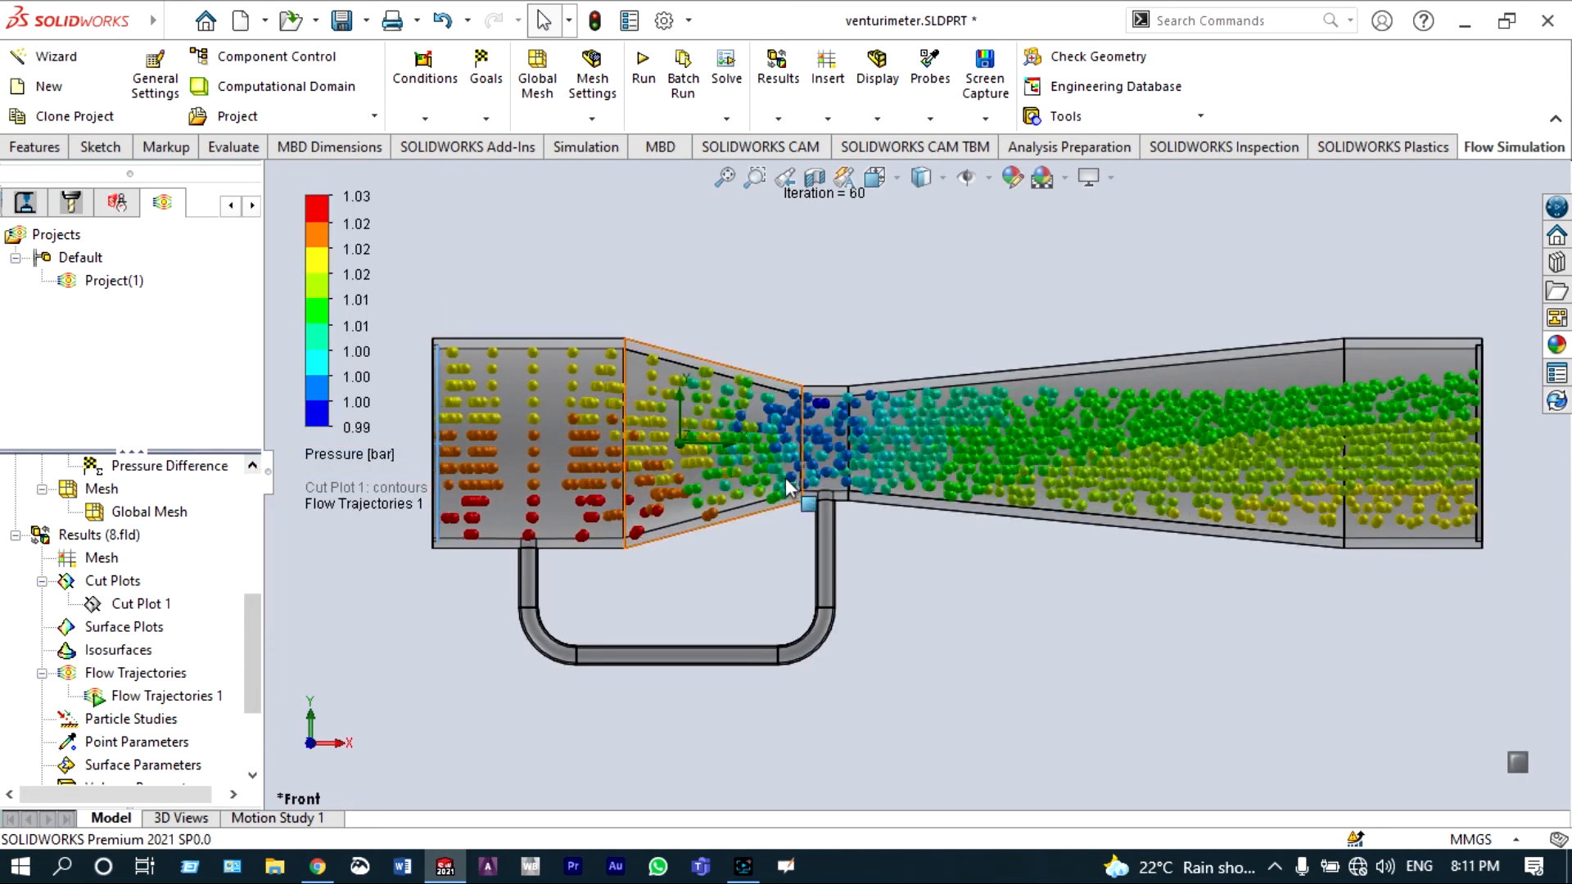
pyautogui.scroll(2, 915, 475)
pyautogui.scroll(-2, 1041, 444)
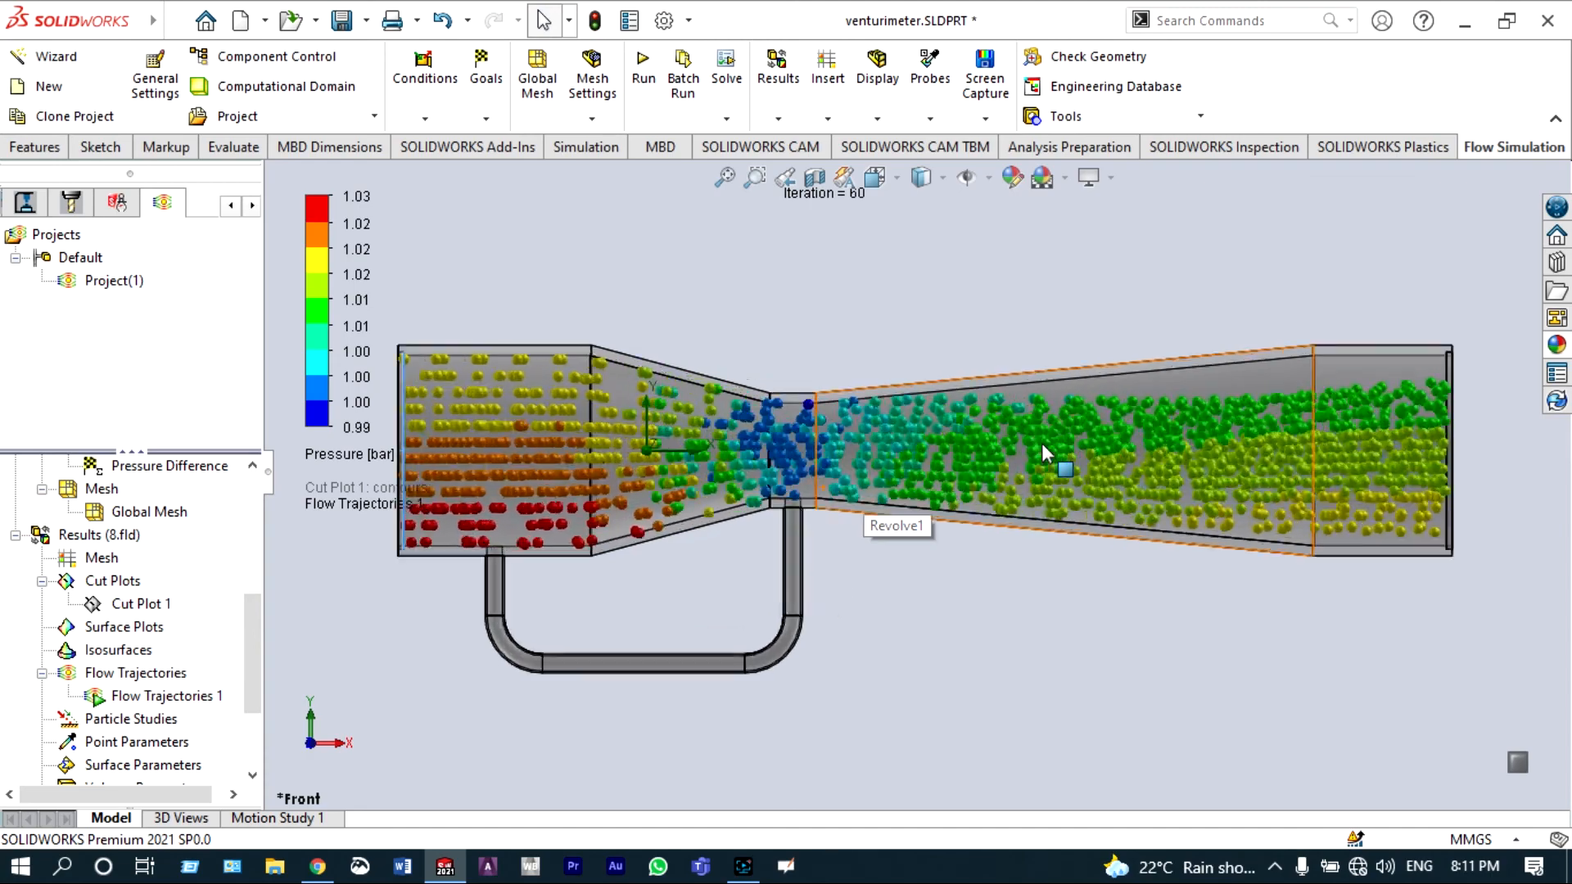
pyautogui.scroll(1, 1042, 444)
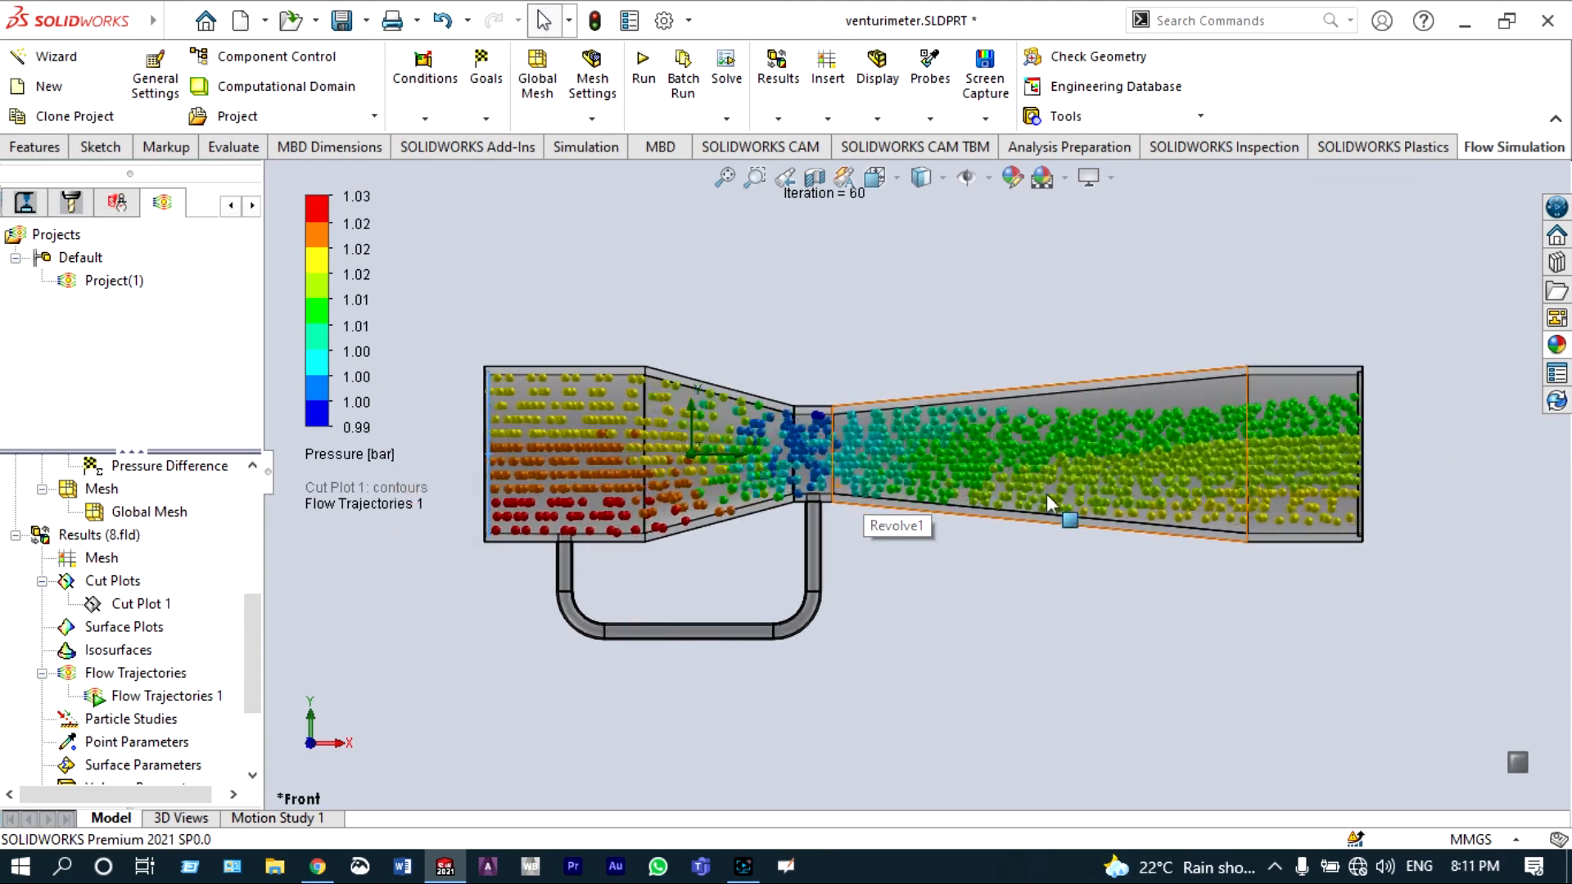
pyautogui.scroll(-1, 1046, 493)
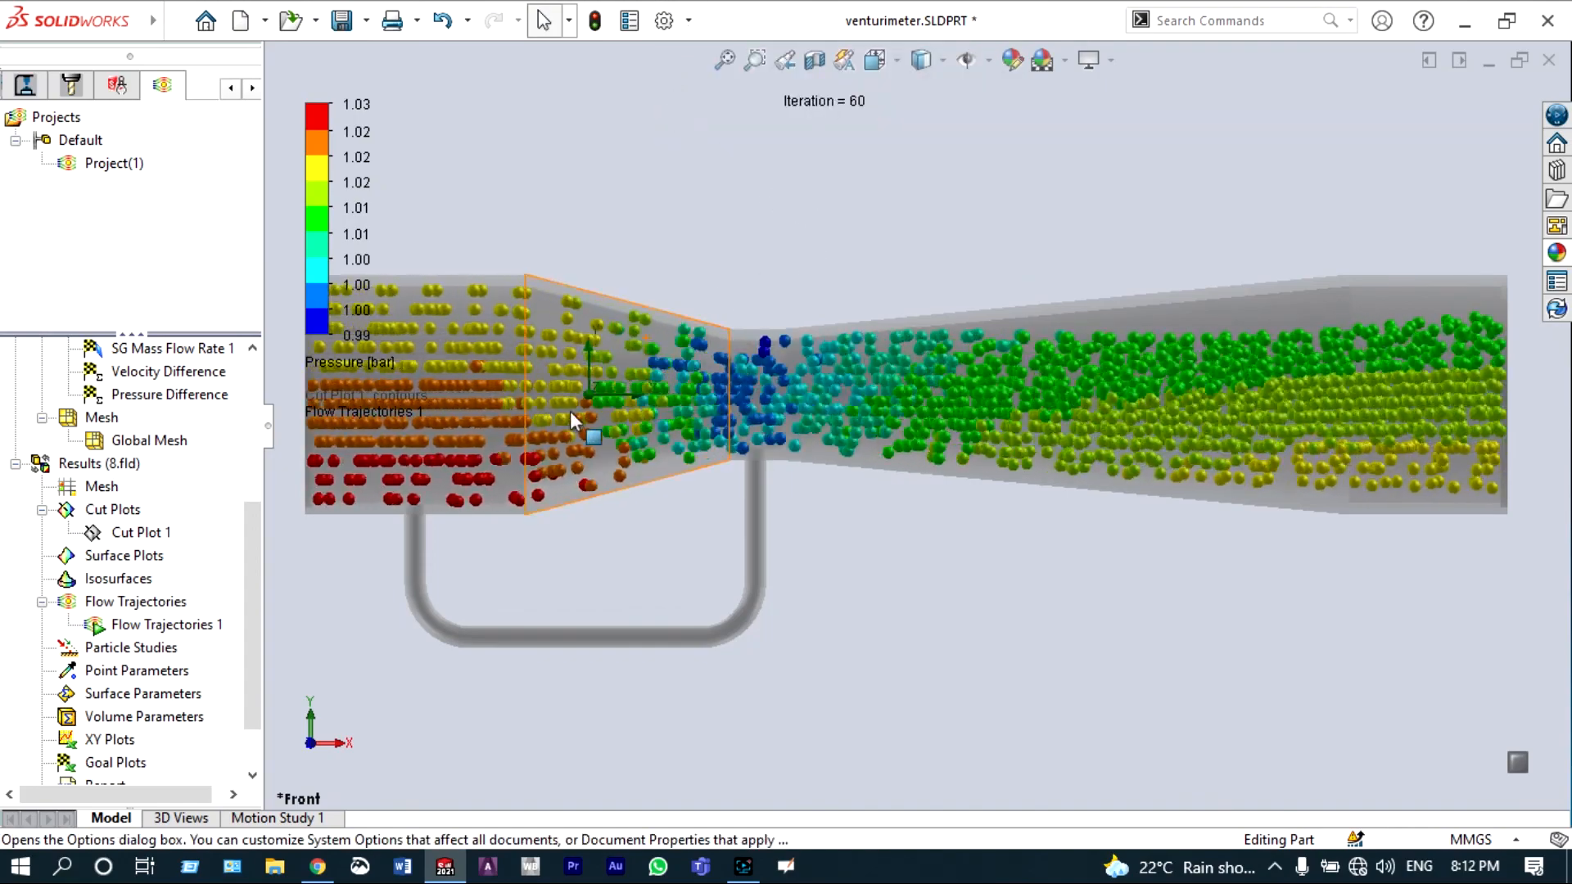
pyautogui.rightClick(191, 623)
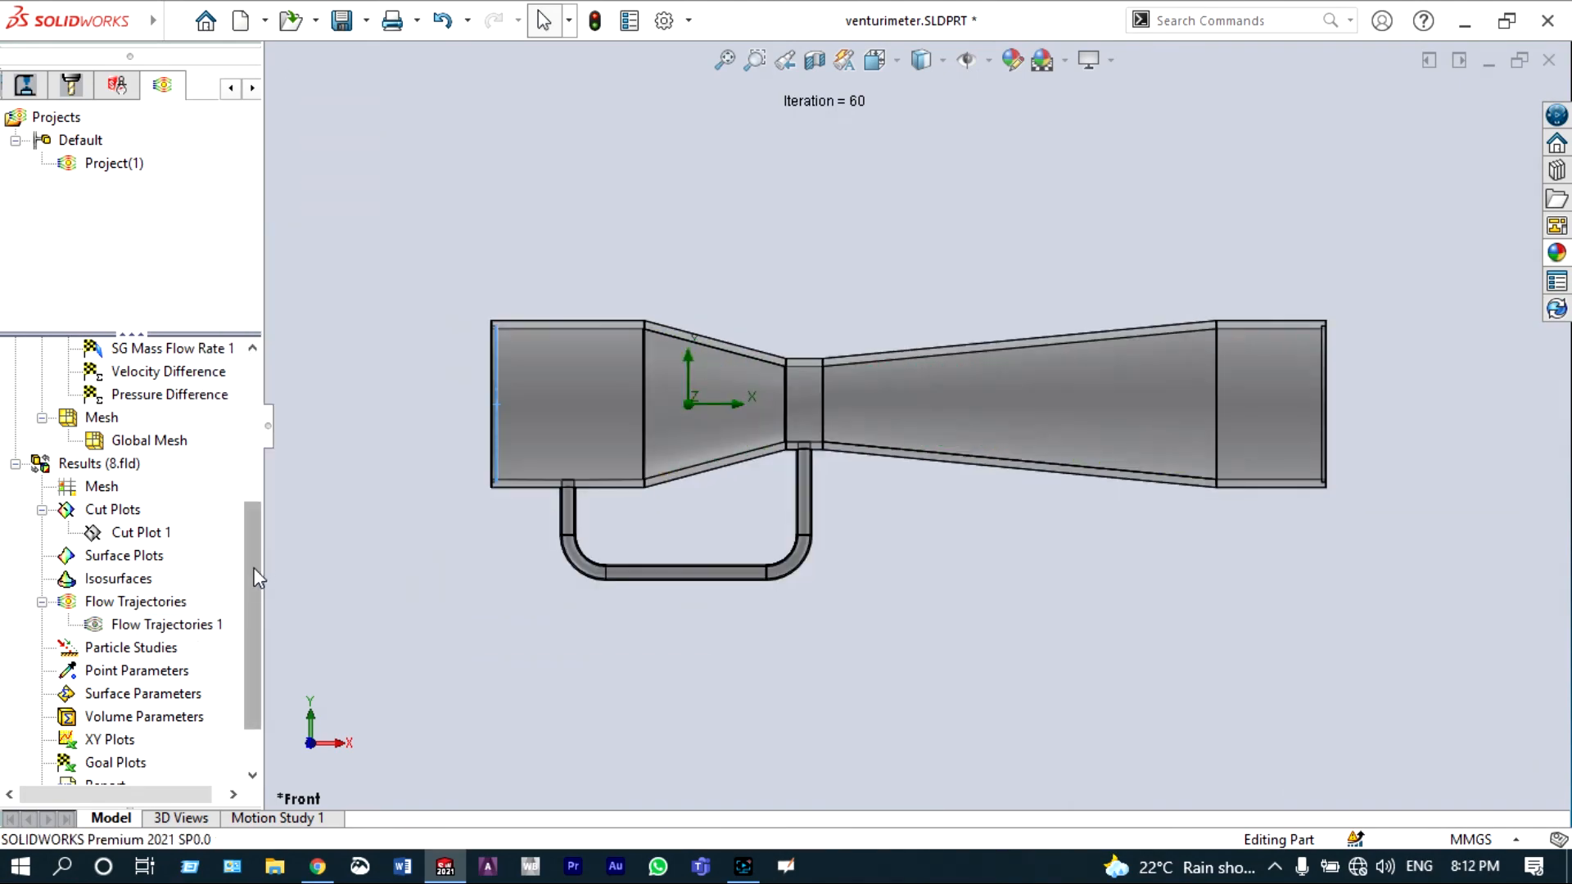
# Step: Show the hidden sketch line running along the venturi's axis in the feature tree
pyautogui.moveTo(254, 568); pyautogui.dragTo(252, 511)
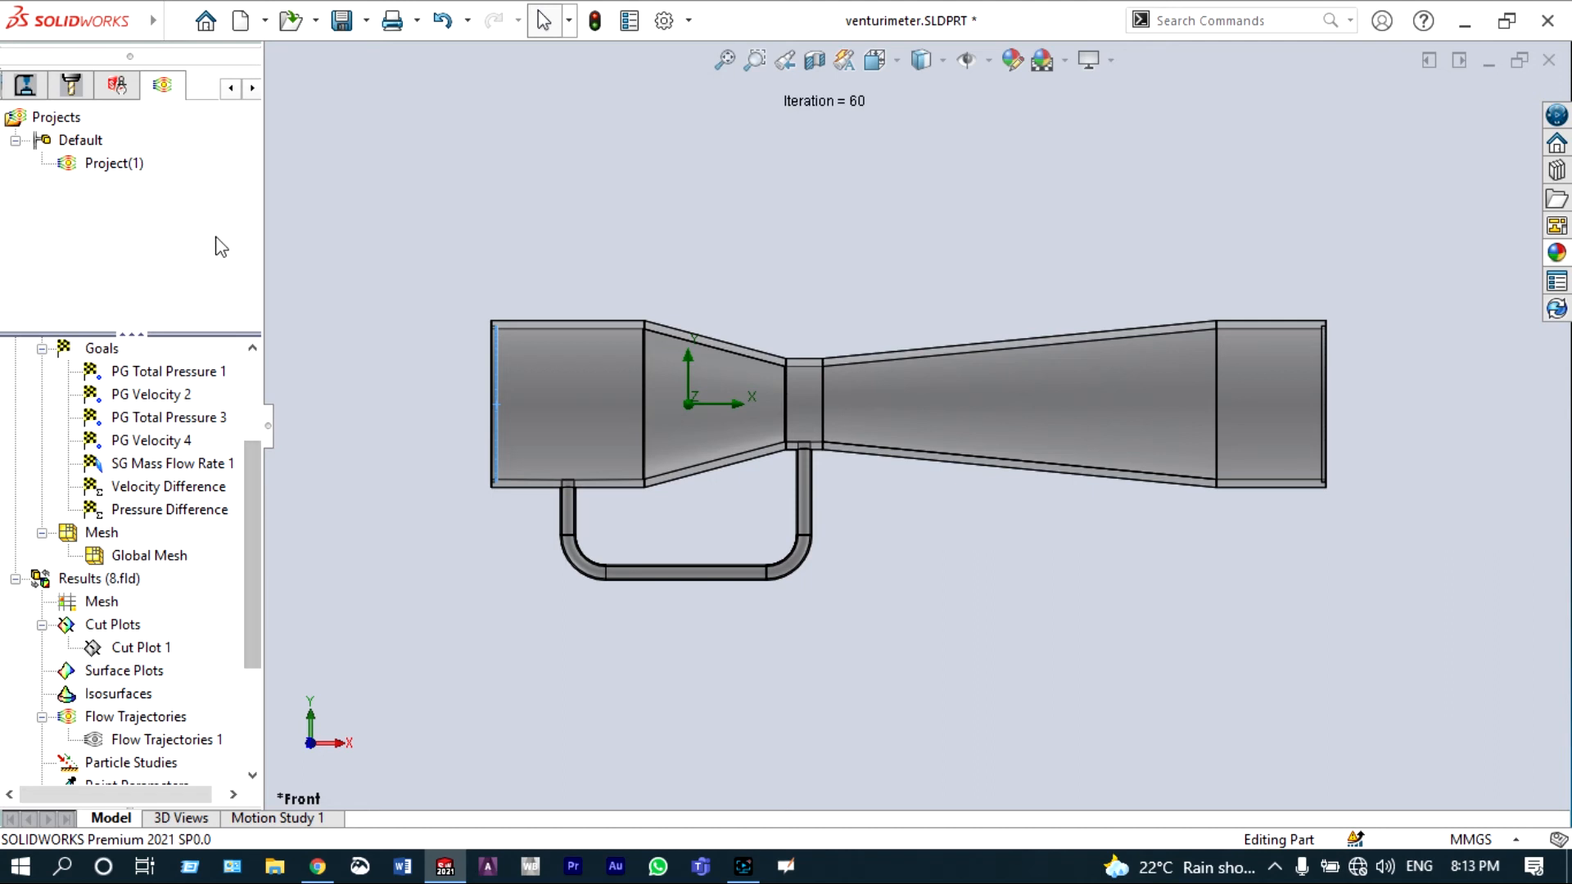
pyautogui.click(232, 90)
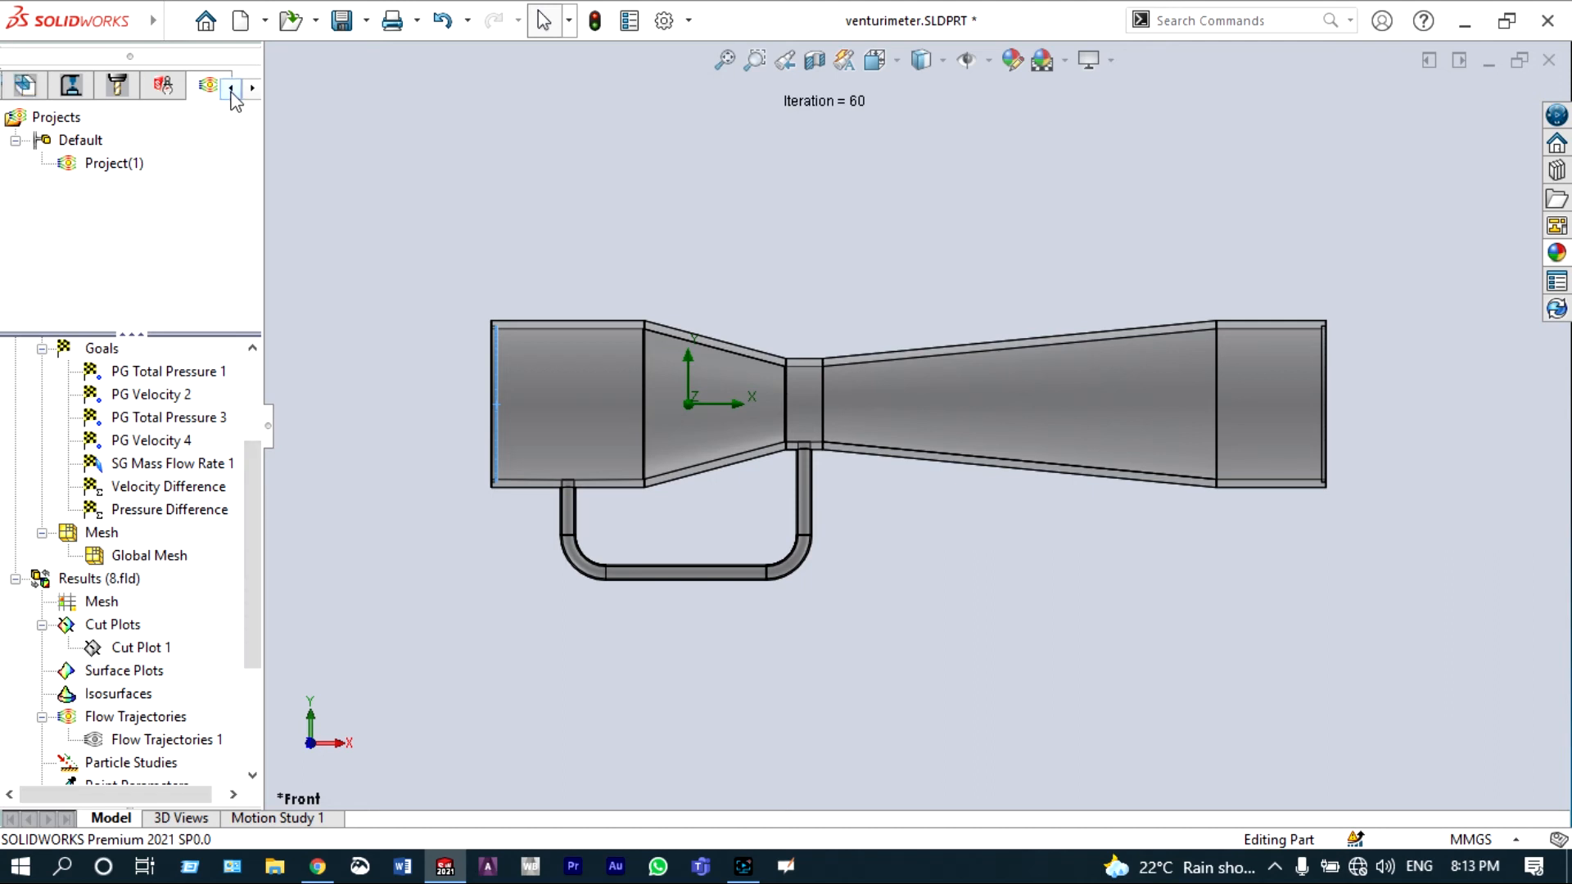
pyautogui.click(232, 90)
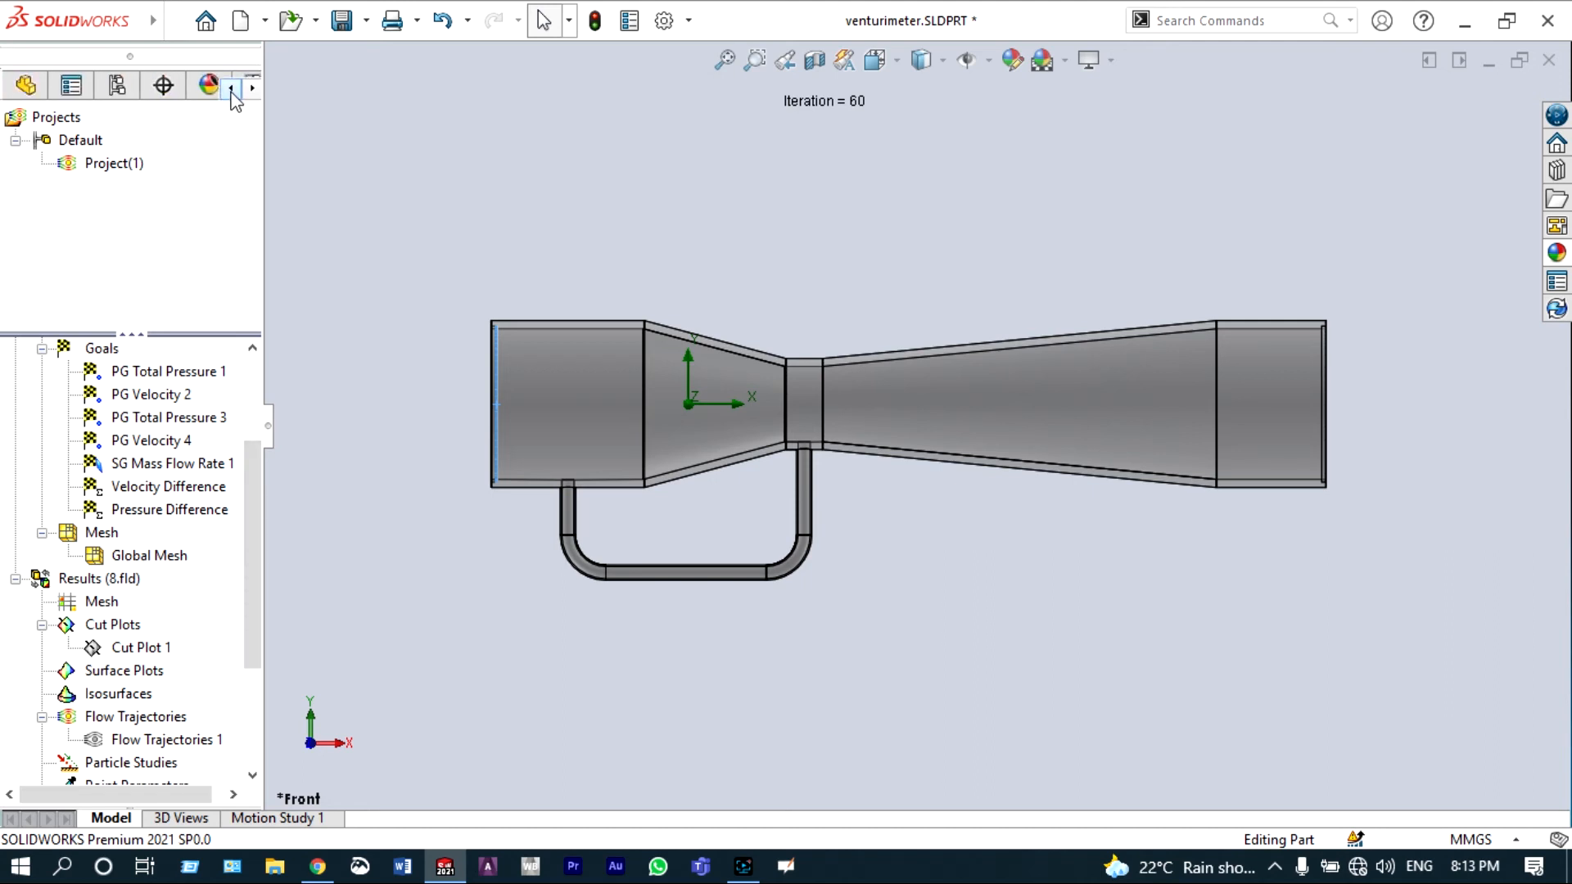
pyautogui.click(25, 87)
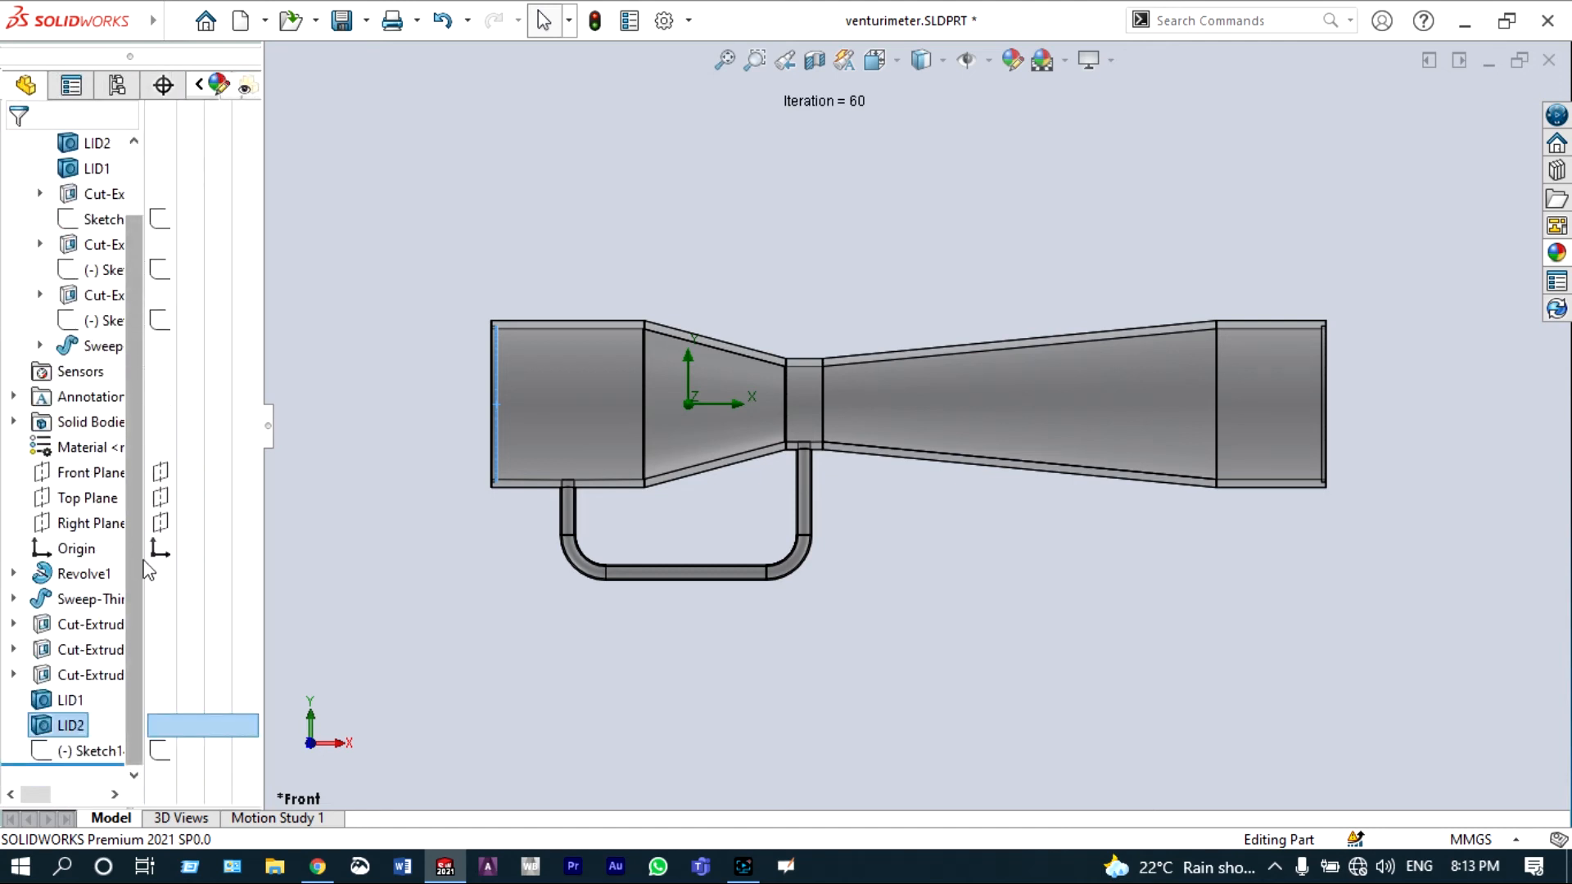
pyautogui.click(158, 750)
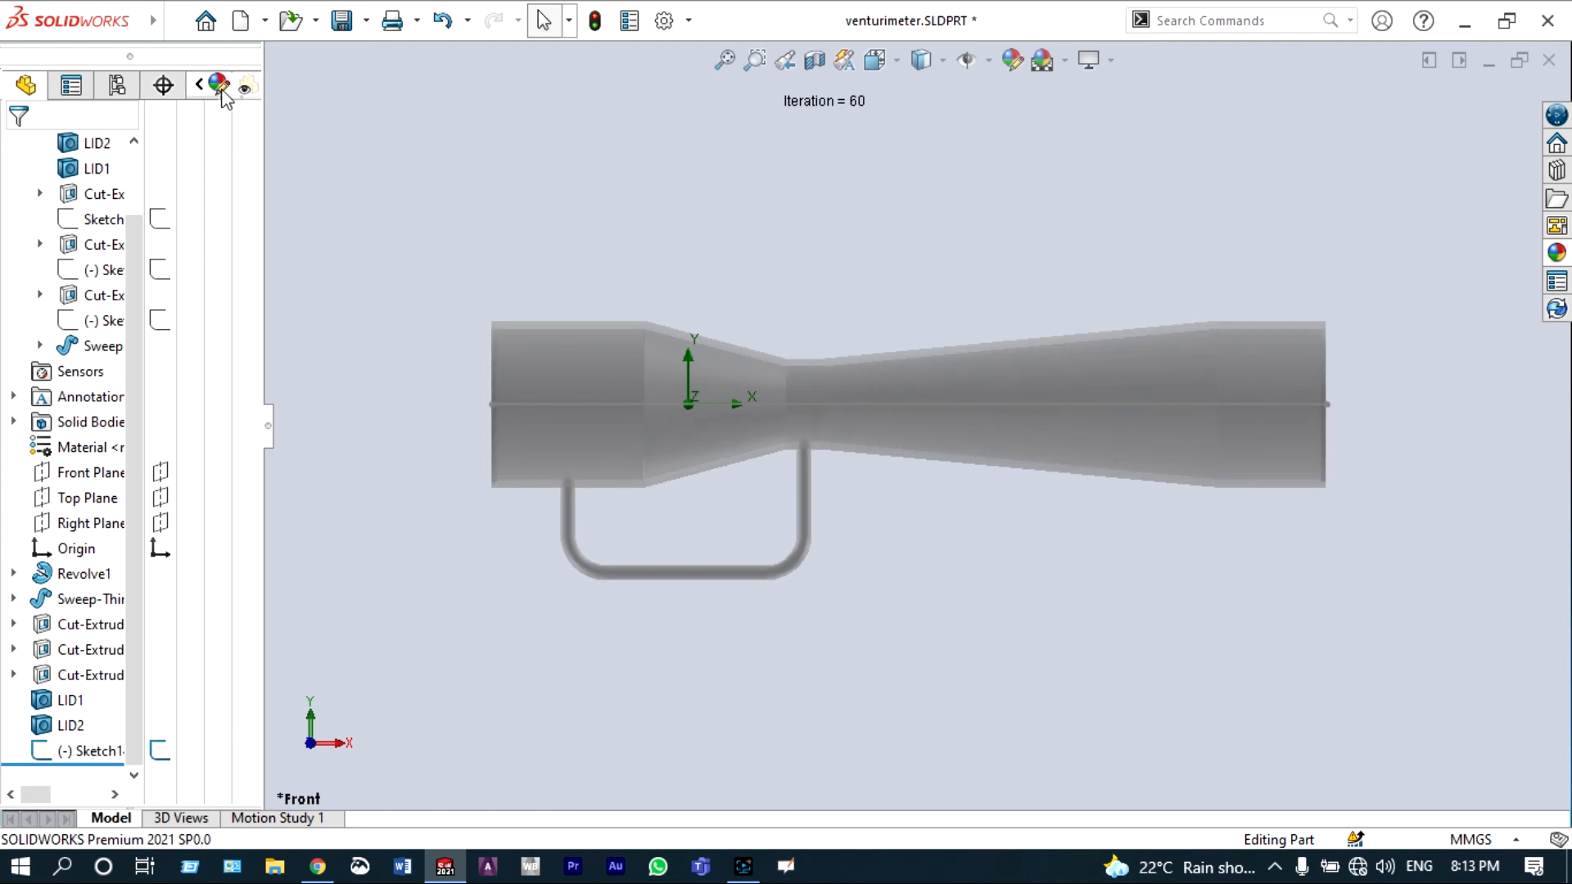
# Step: Insert an XY Plot of Pressure and Velocity along the axis sketch line and export it to Excel
pyautogui.click(168, 86)
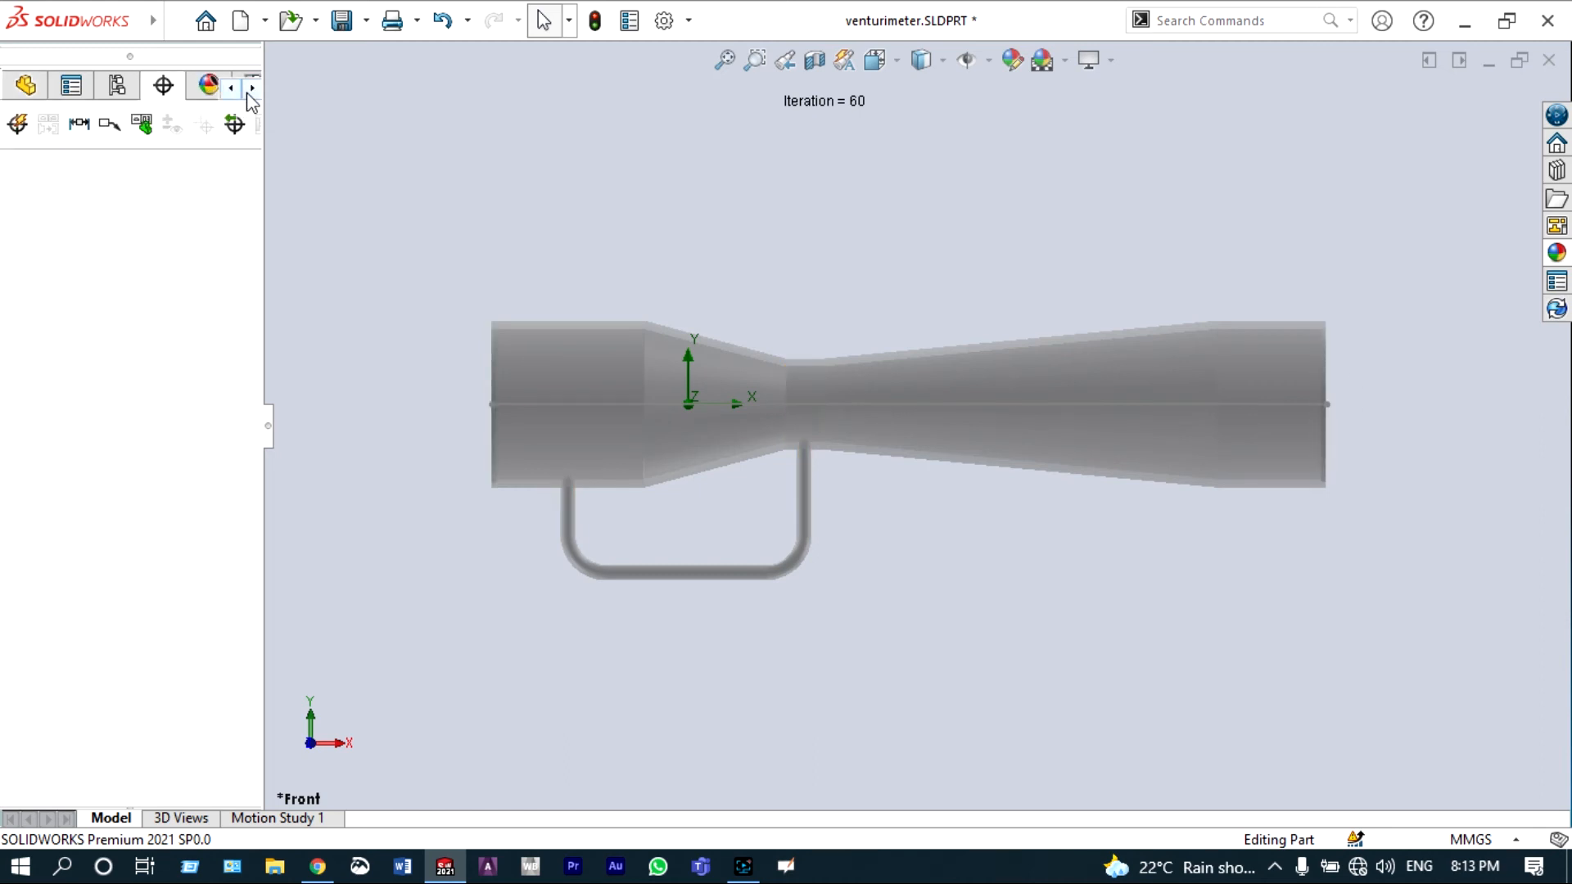
pyautogui.click(251, 87)
pyautogui.click(252, 88)
pyautogui.click(252, 88)
pyautogui.click(252, 88)
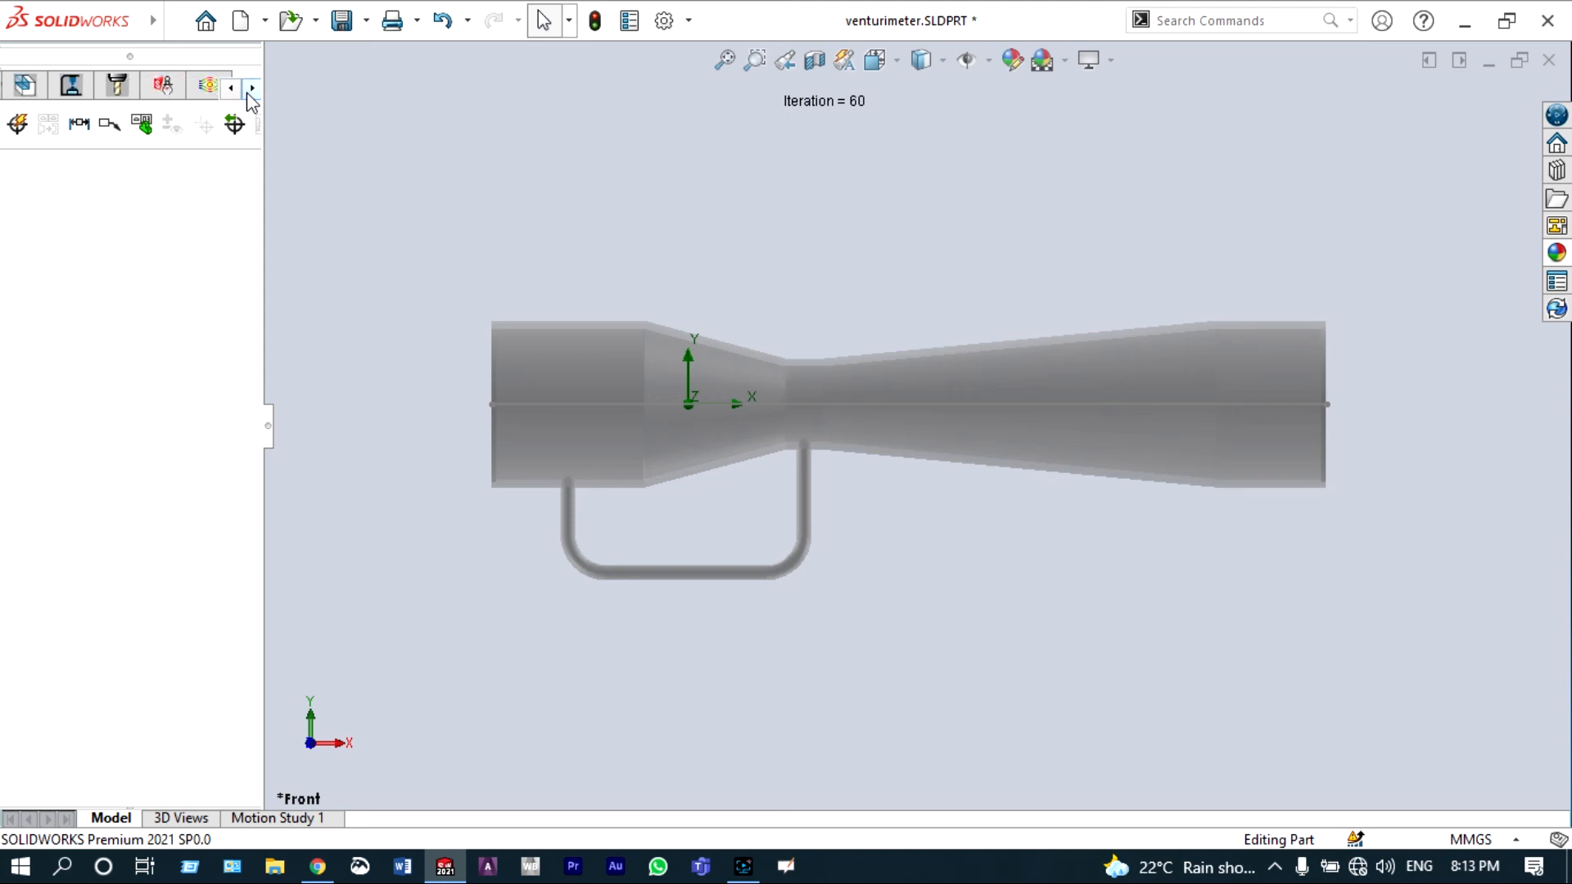
pyautogui.click(251, 88)
pyautogui.click(162, 84)
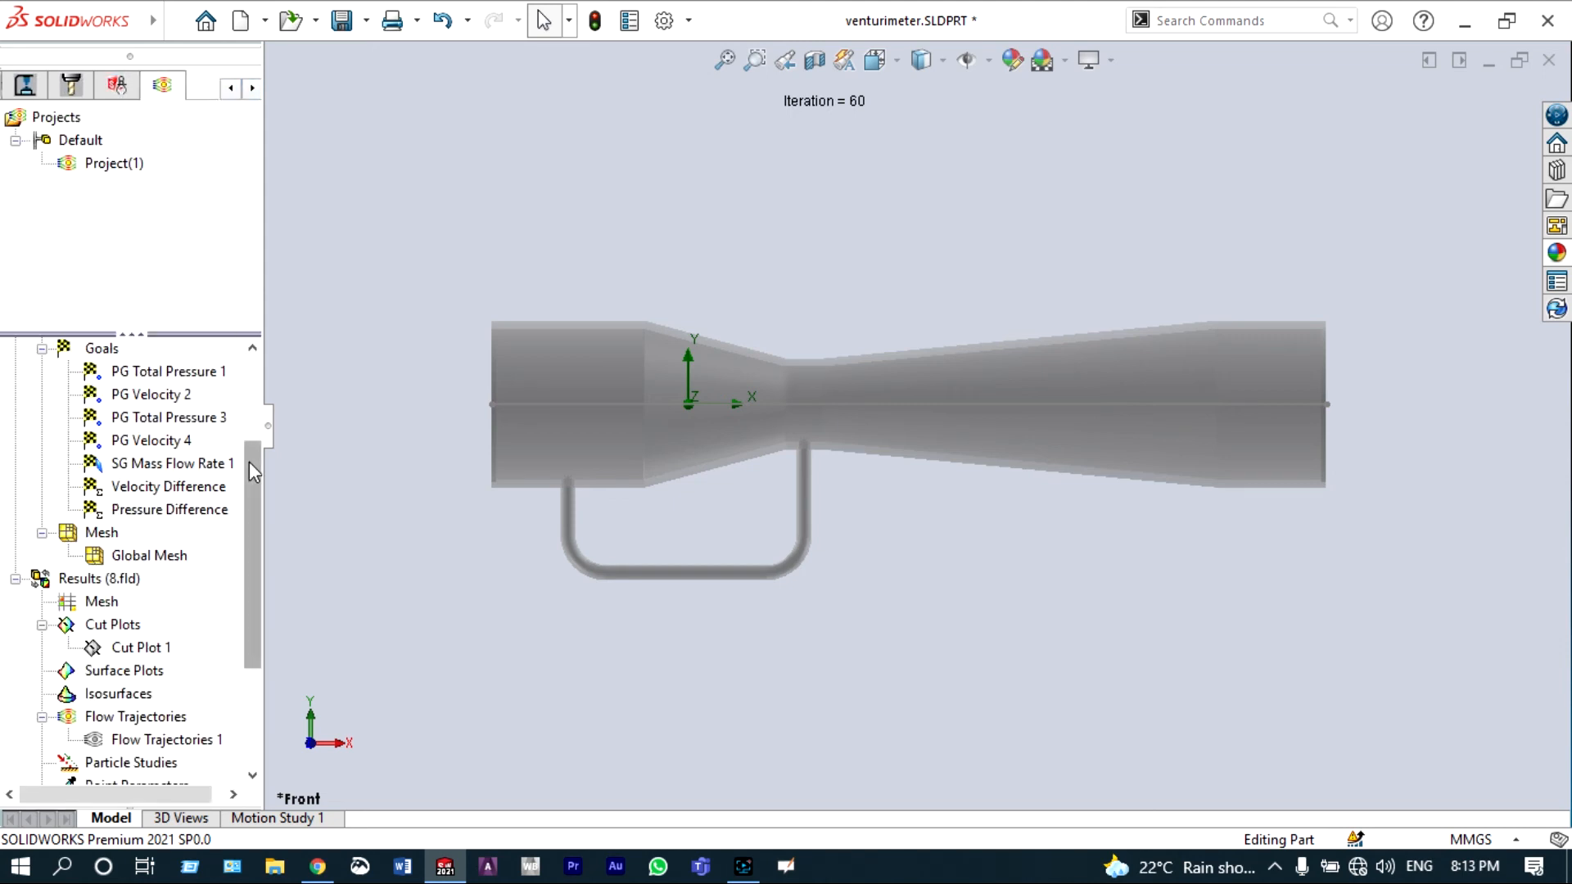
pyautogui.moveTo(249, 462); pyautogui.dragTo(252, 607)
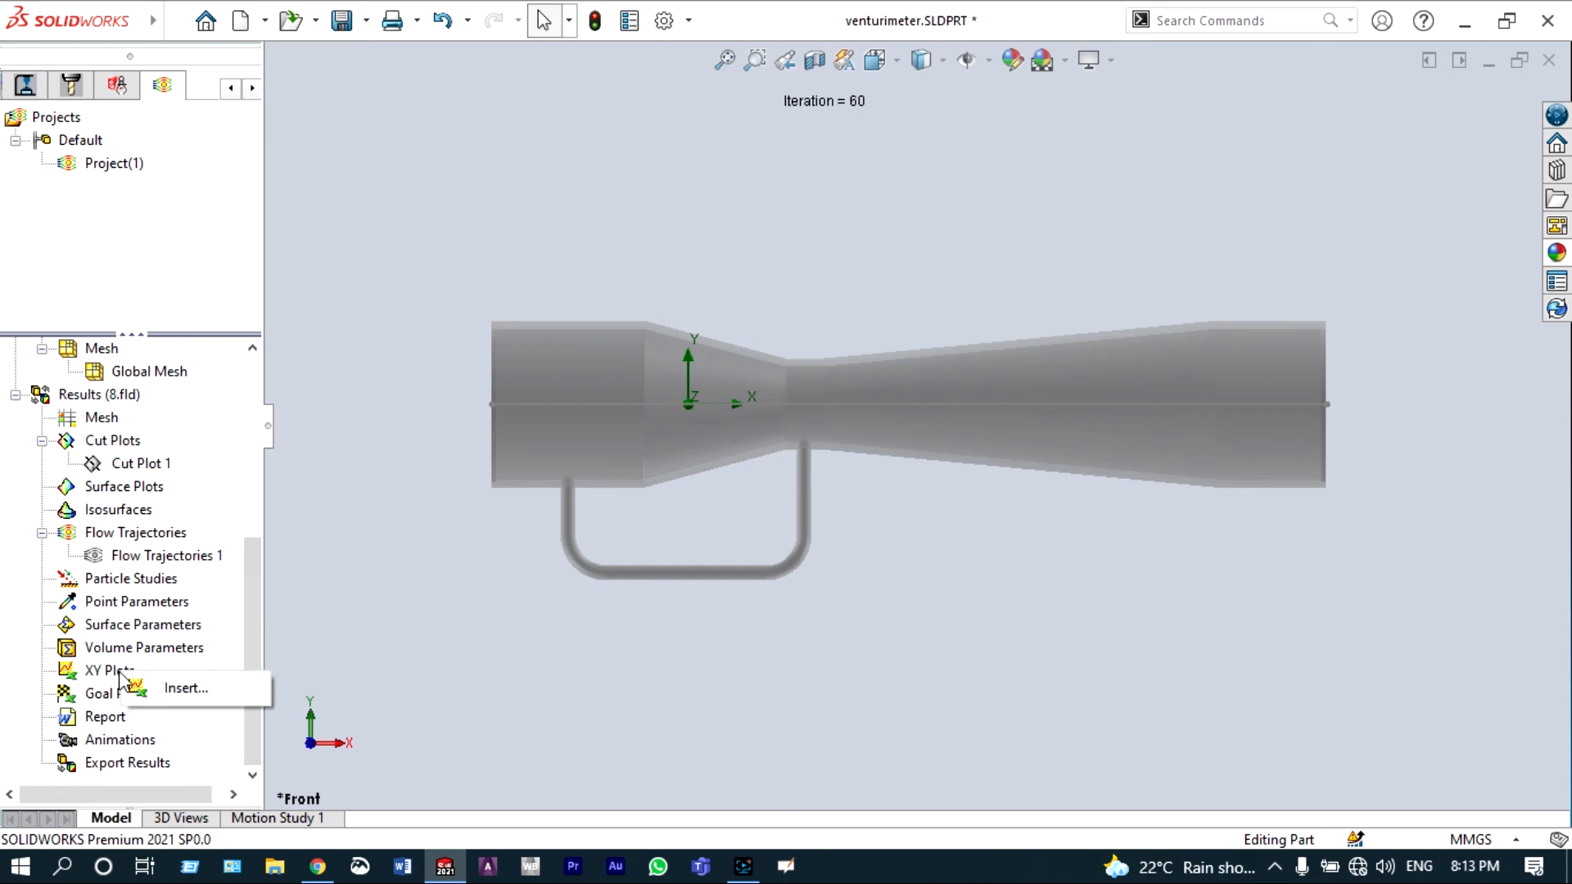
pyautogui.click(153, 689)
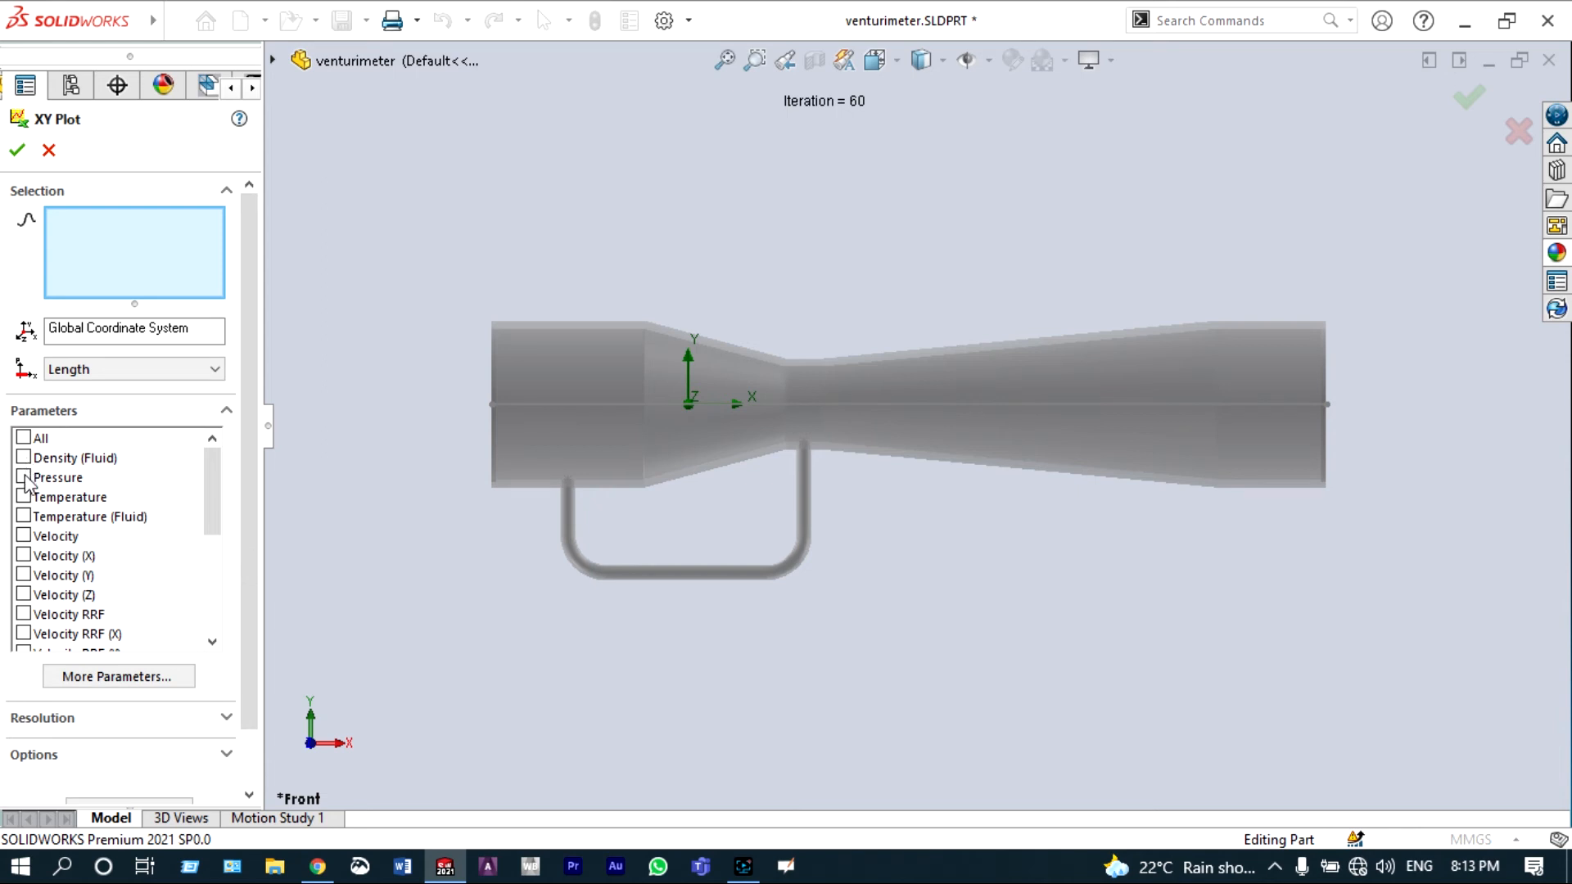
pyautogui.click(526, 409)
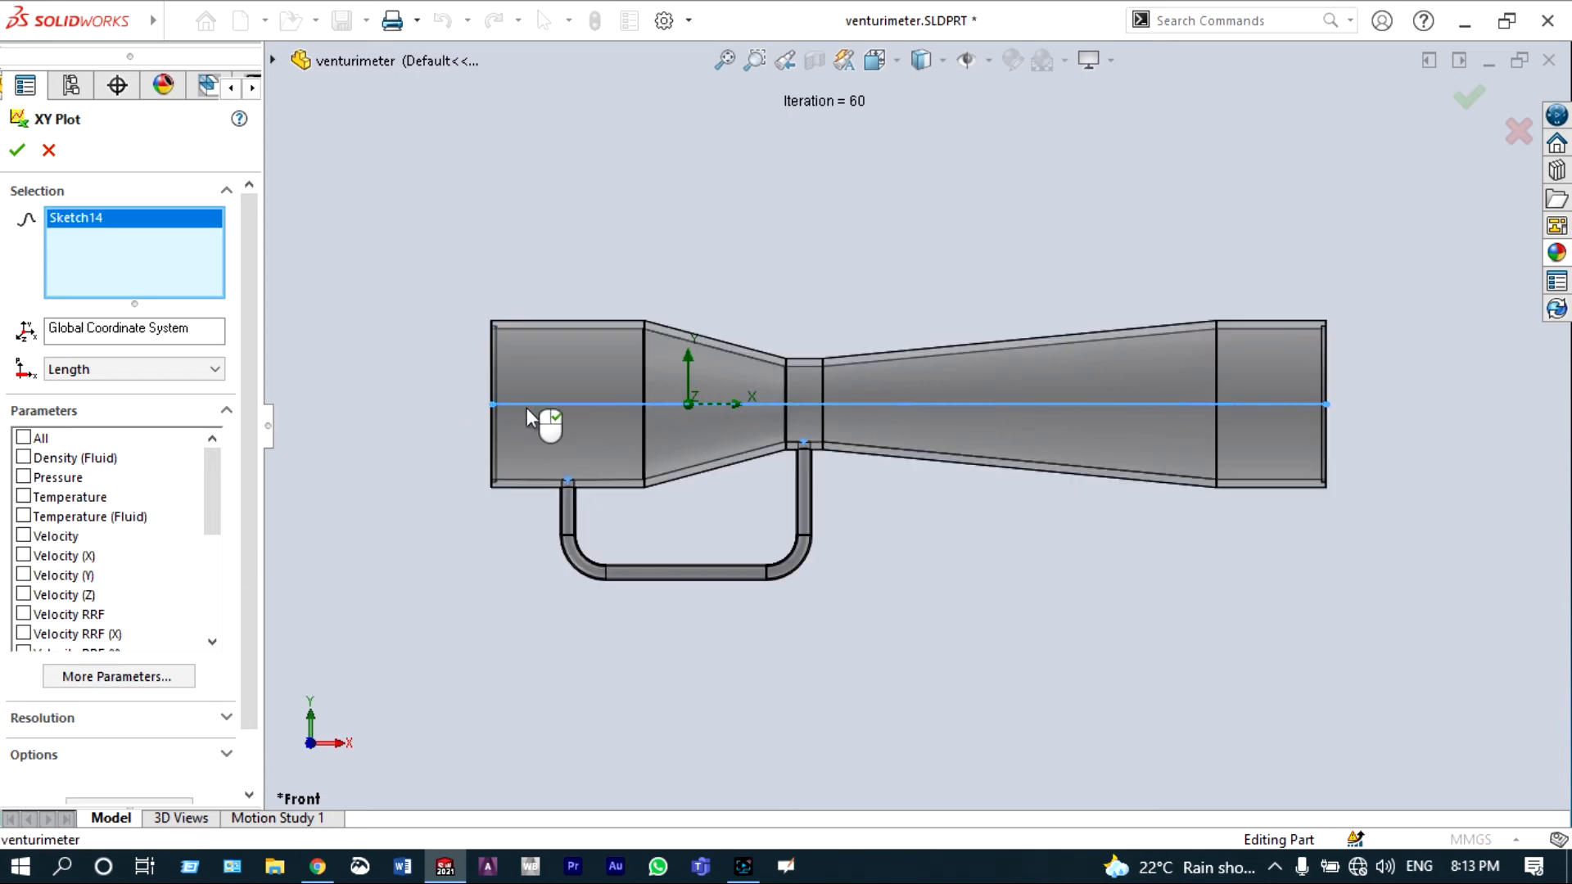
pyautogui.click(23, 478)
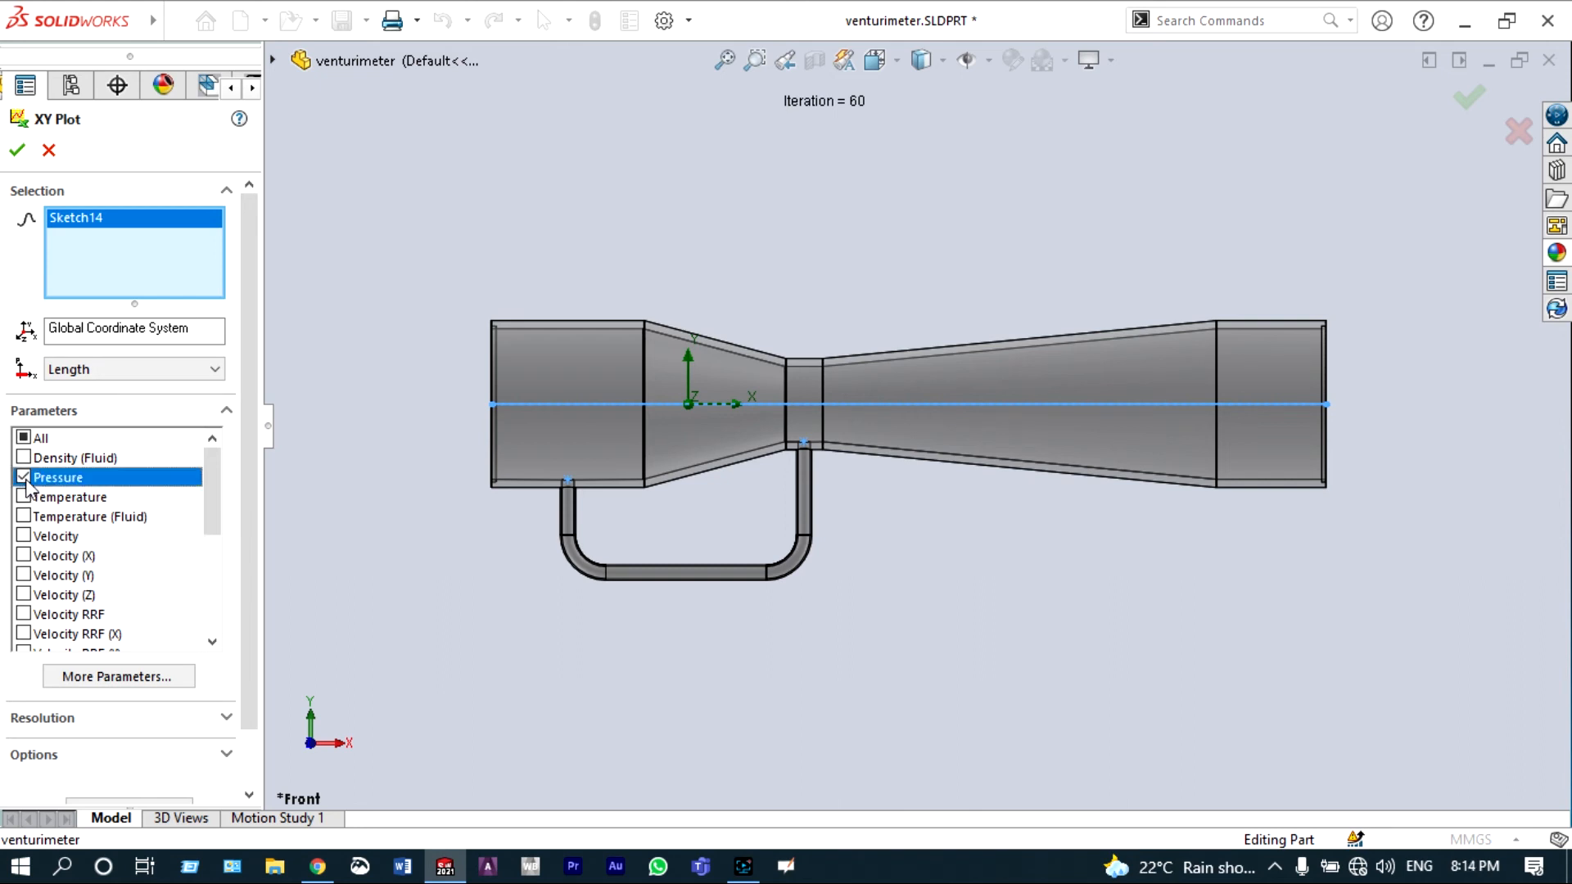
pyautogui.click(23, 537)
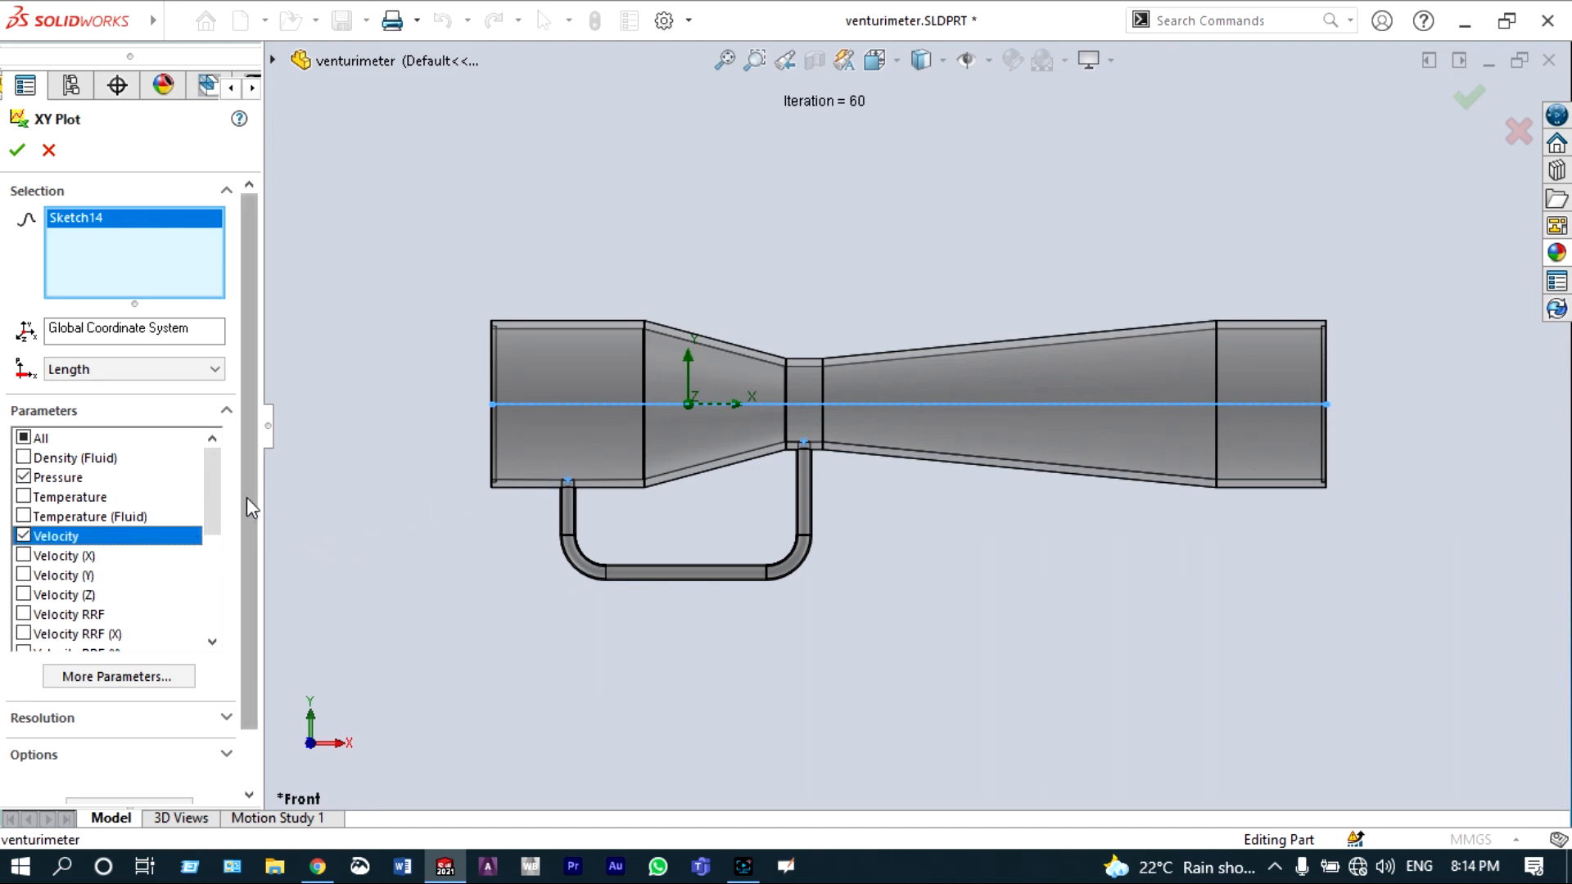
pyautogui.moveTo(247, 498); pyautogui.dragTo(250, 583)
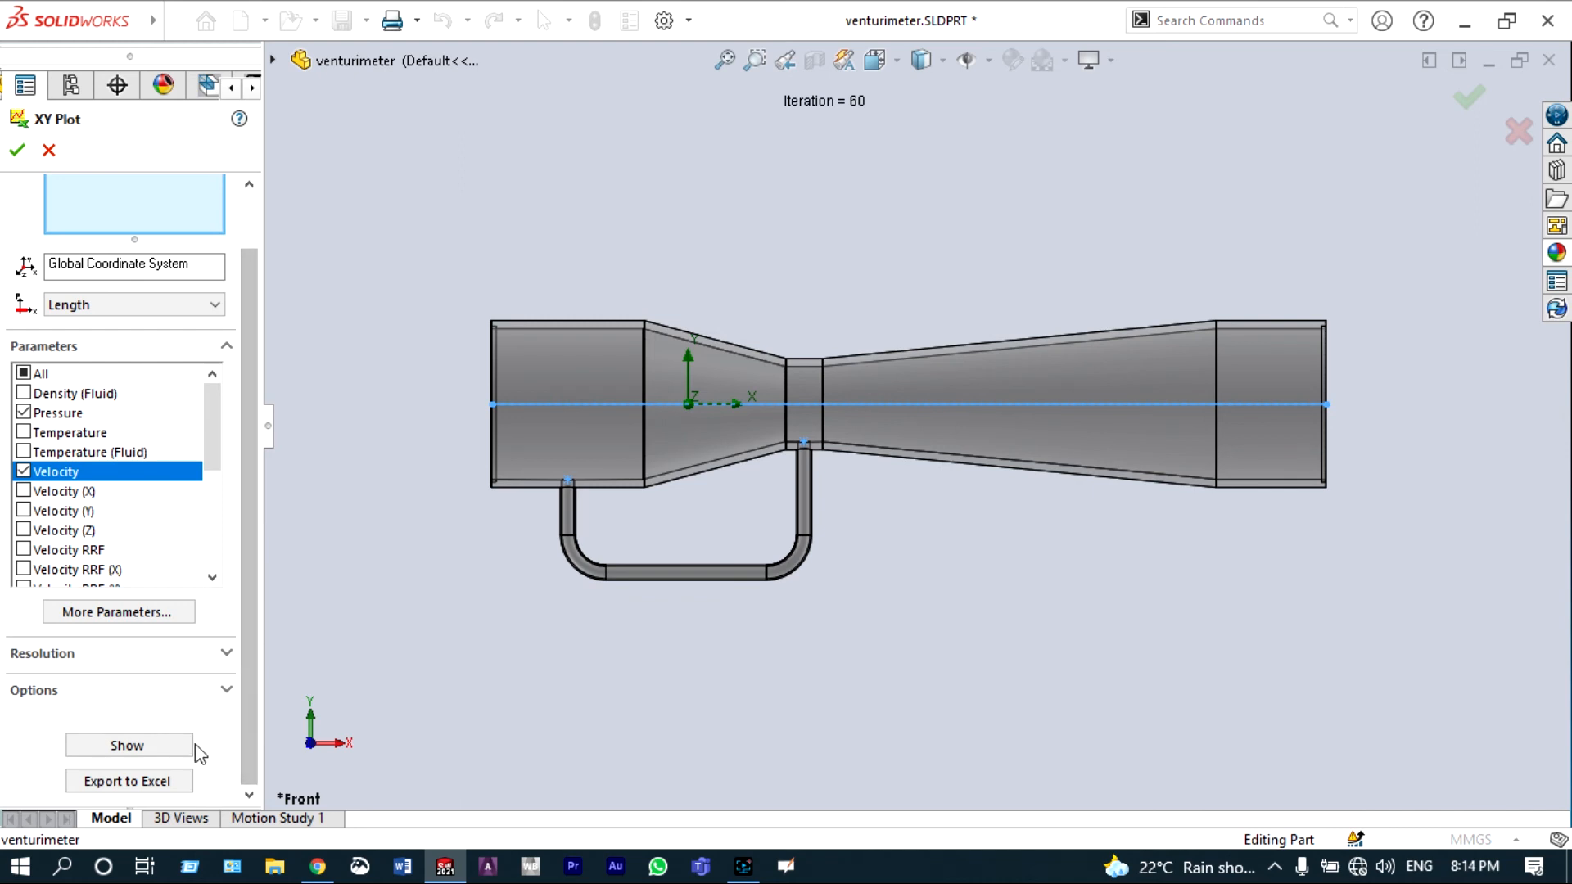
pyautogui.click(127, 781)
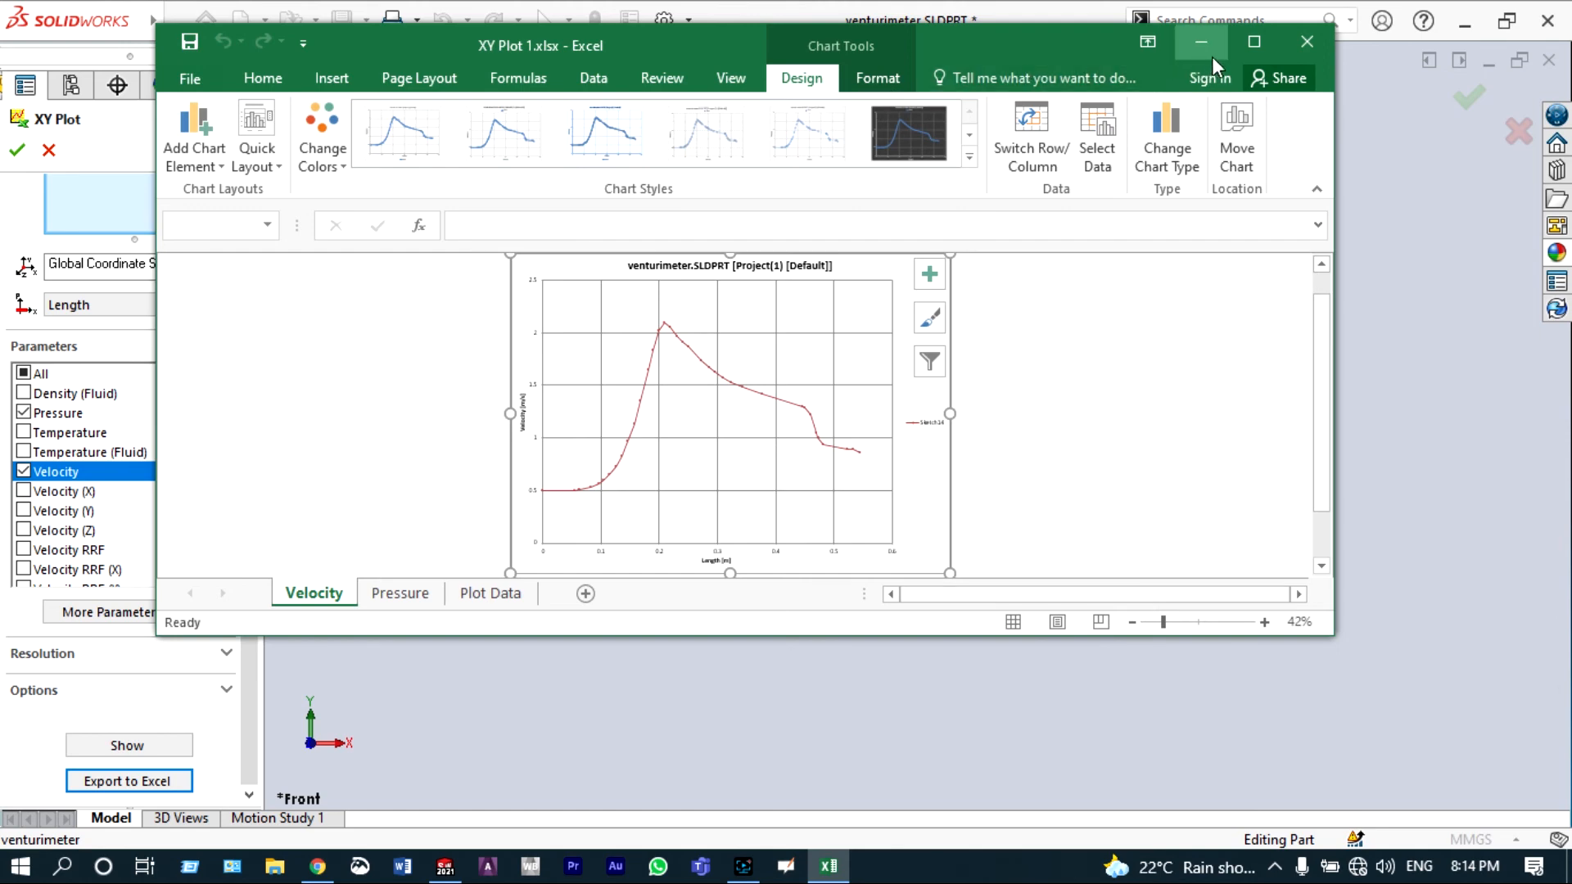
# Step: In Excel, examine the Velocity and Pressure charts along the venturi length
pyautogui.click(1247, 50)
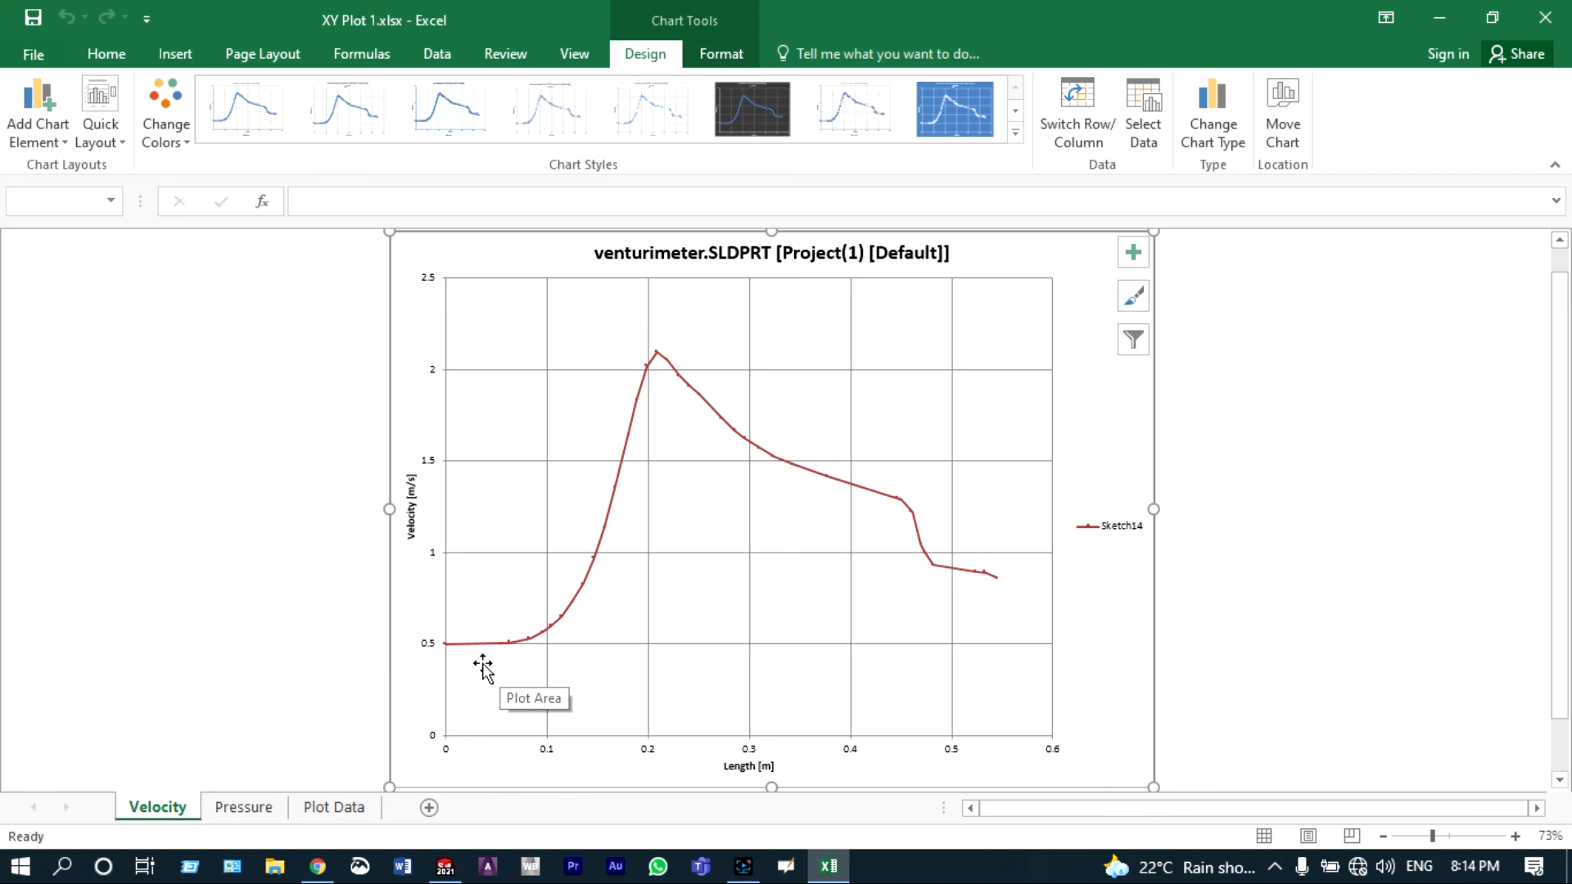
pyautogui.moveTo(445, 644)
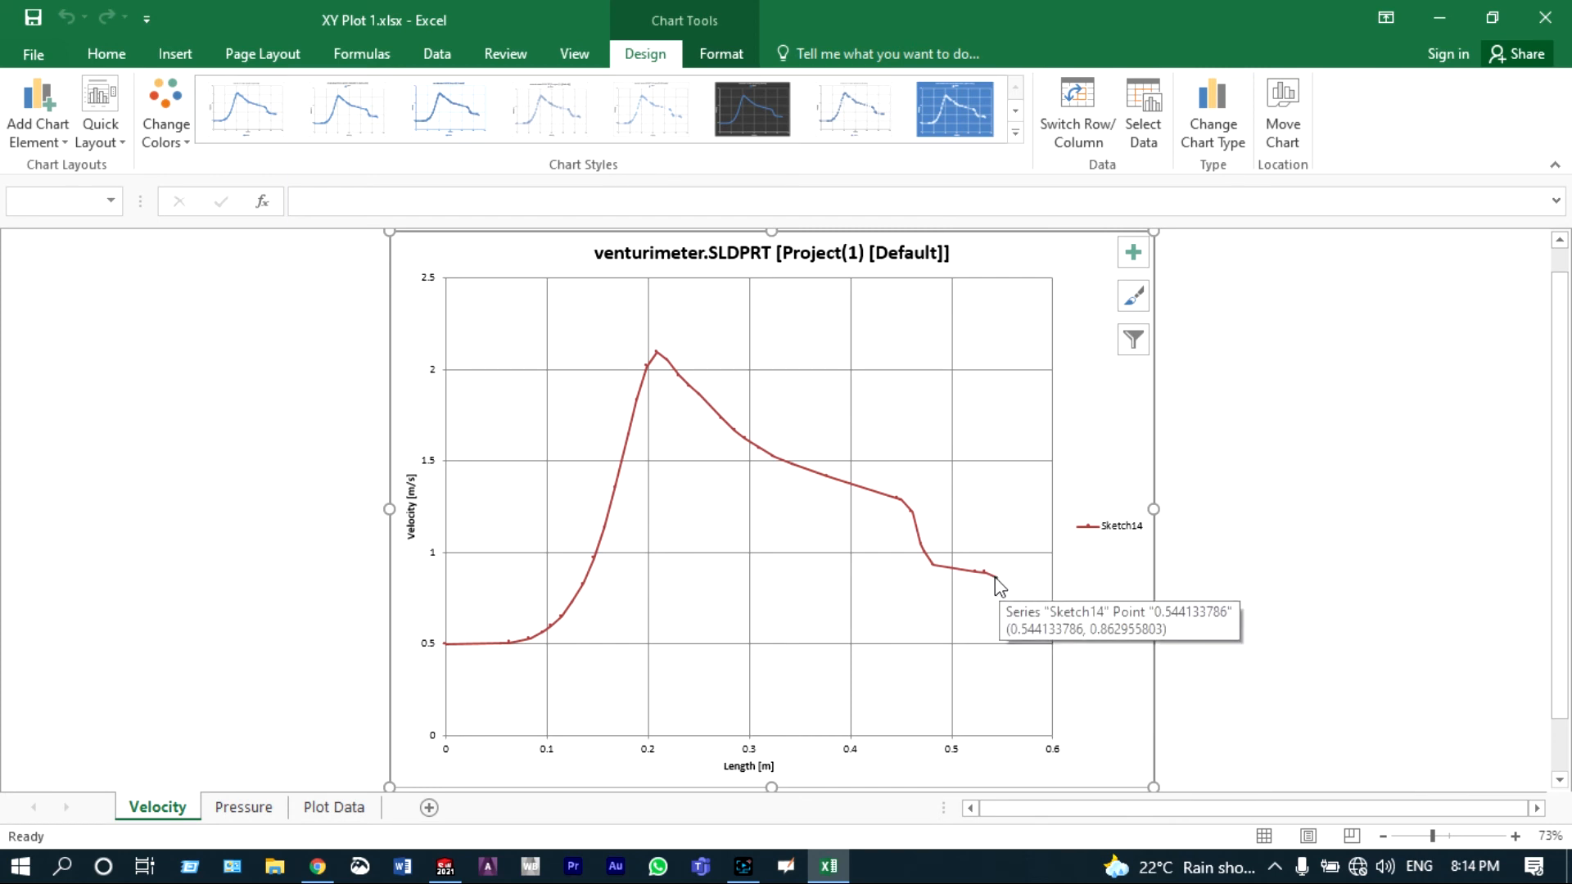
pyautogui.click(256, 810)
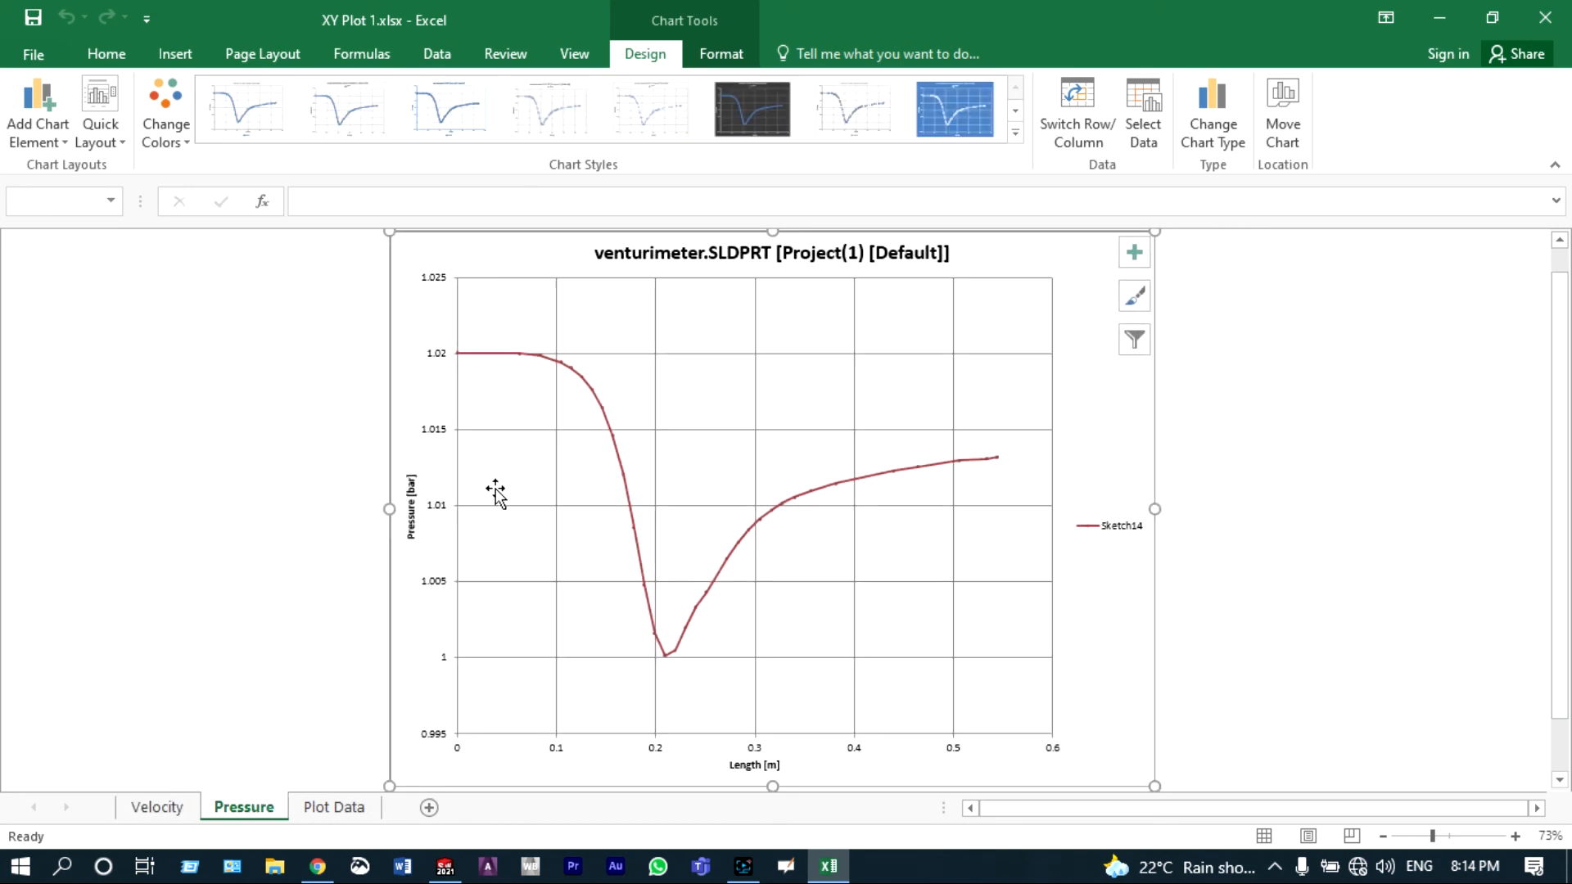
pyautogui.moveTo(458, 355)
pyautogui.moveTo(664, 656)
pyautogui.moveTo(998, 459)
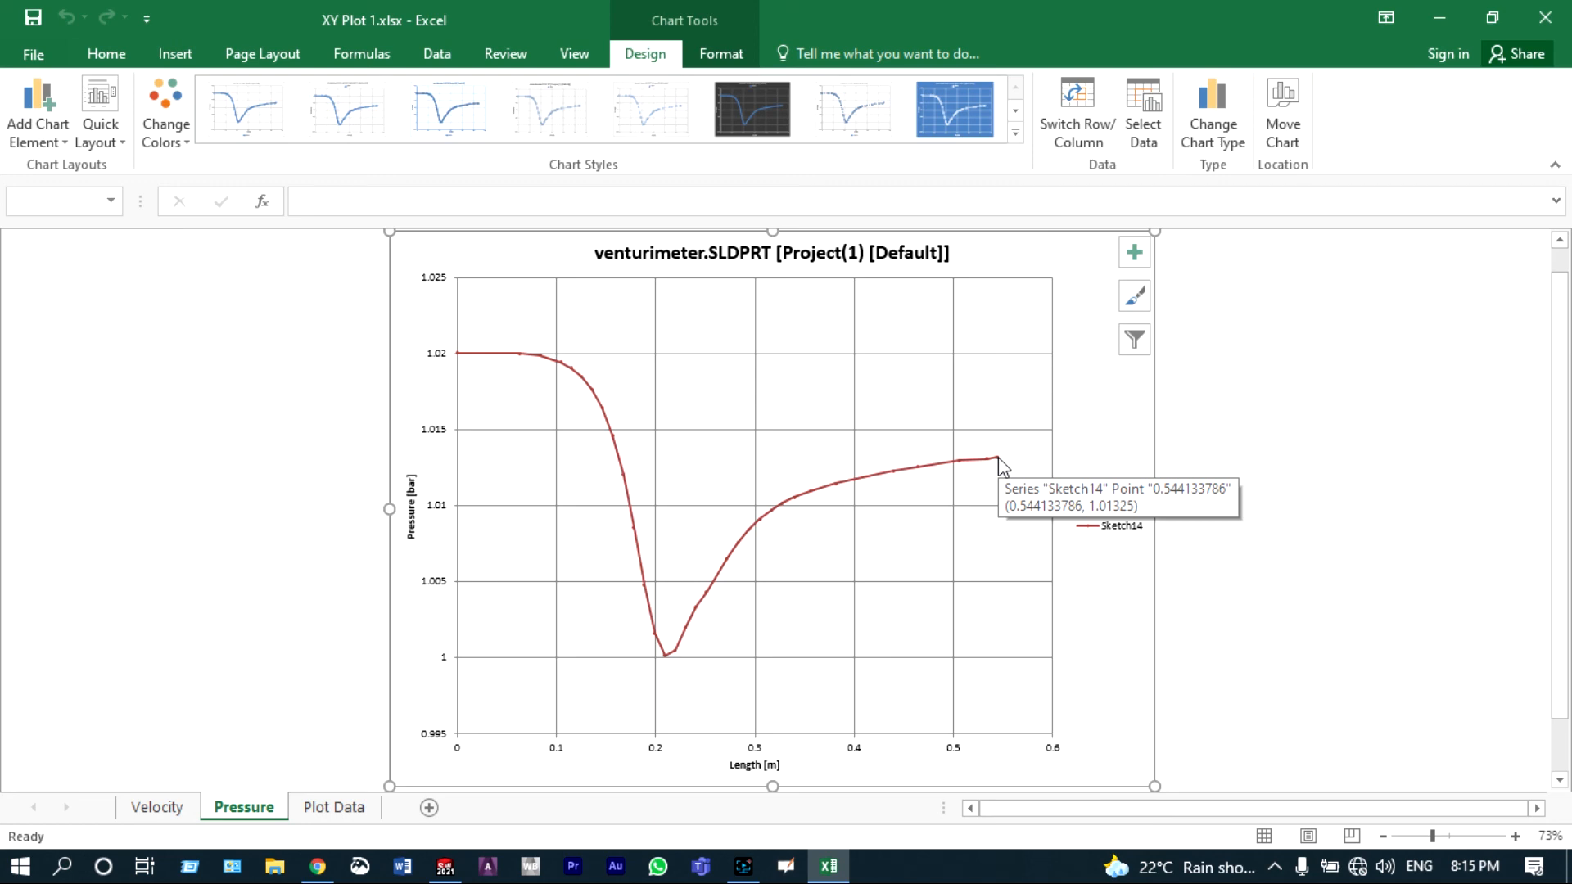
# Step: Close the XY Plot, then insert a Goal Plot of all goals versus iterations and export it to Excel
pyautogui.click(1528, 30)
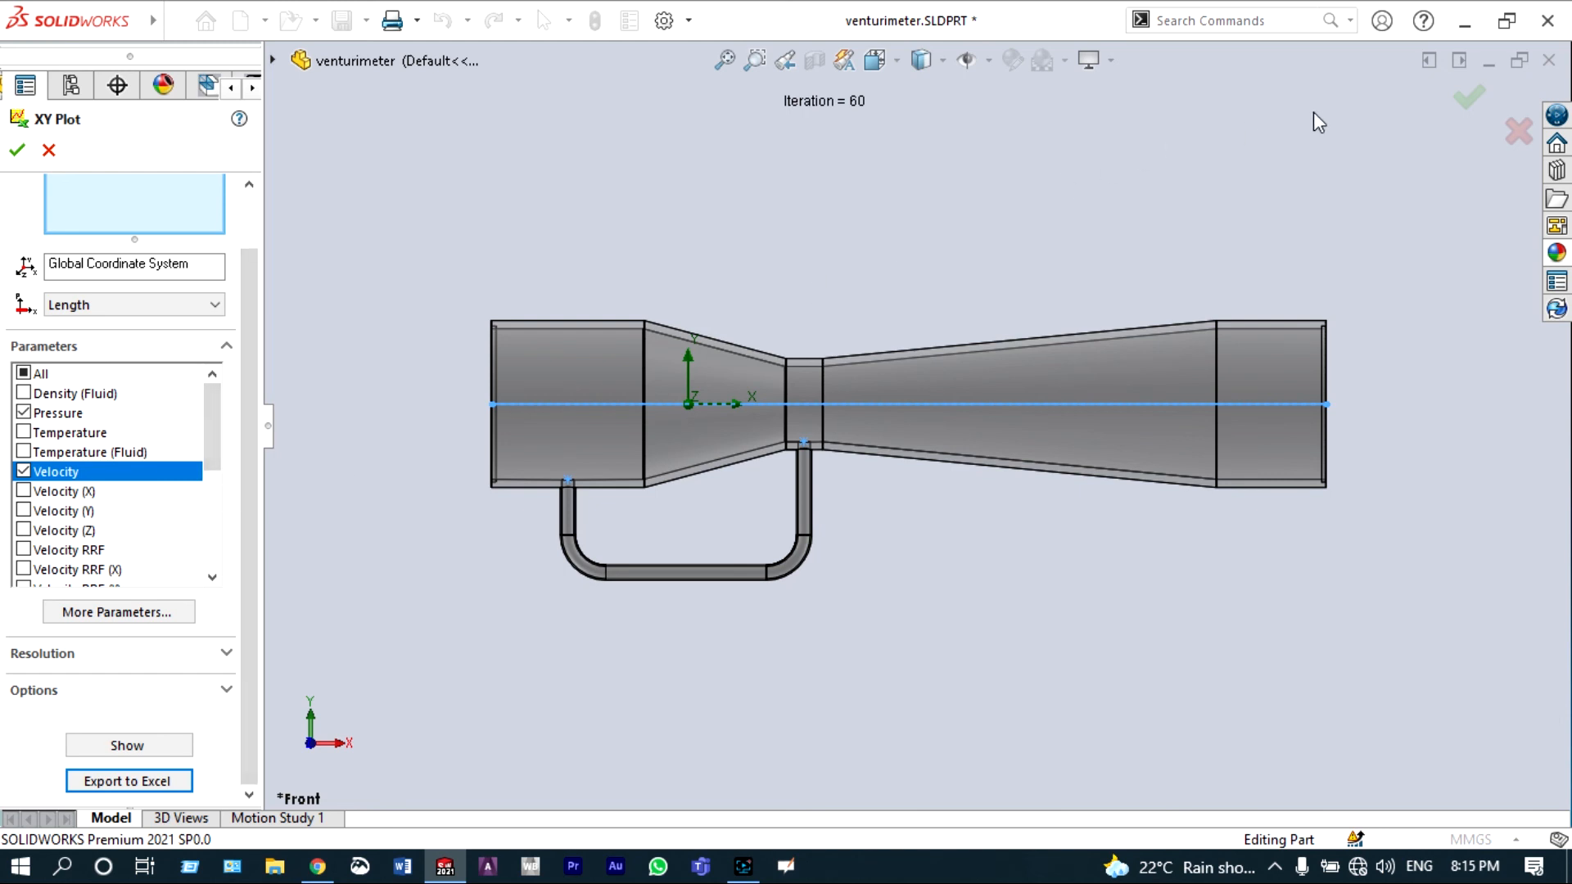
pyautogui.click(1468, 99)
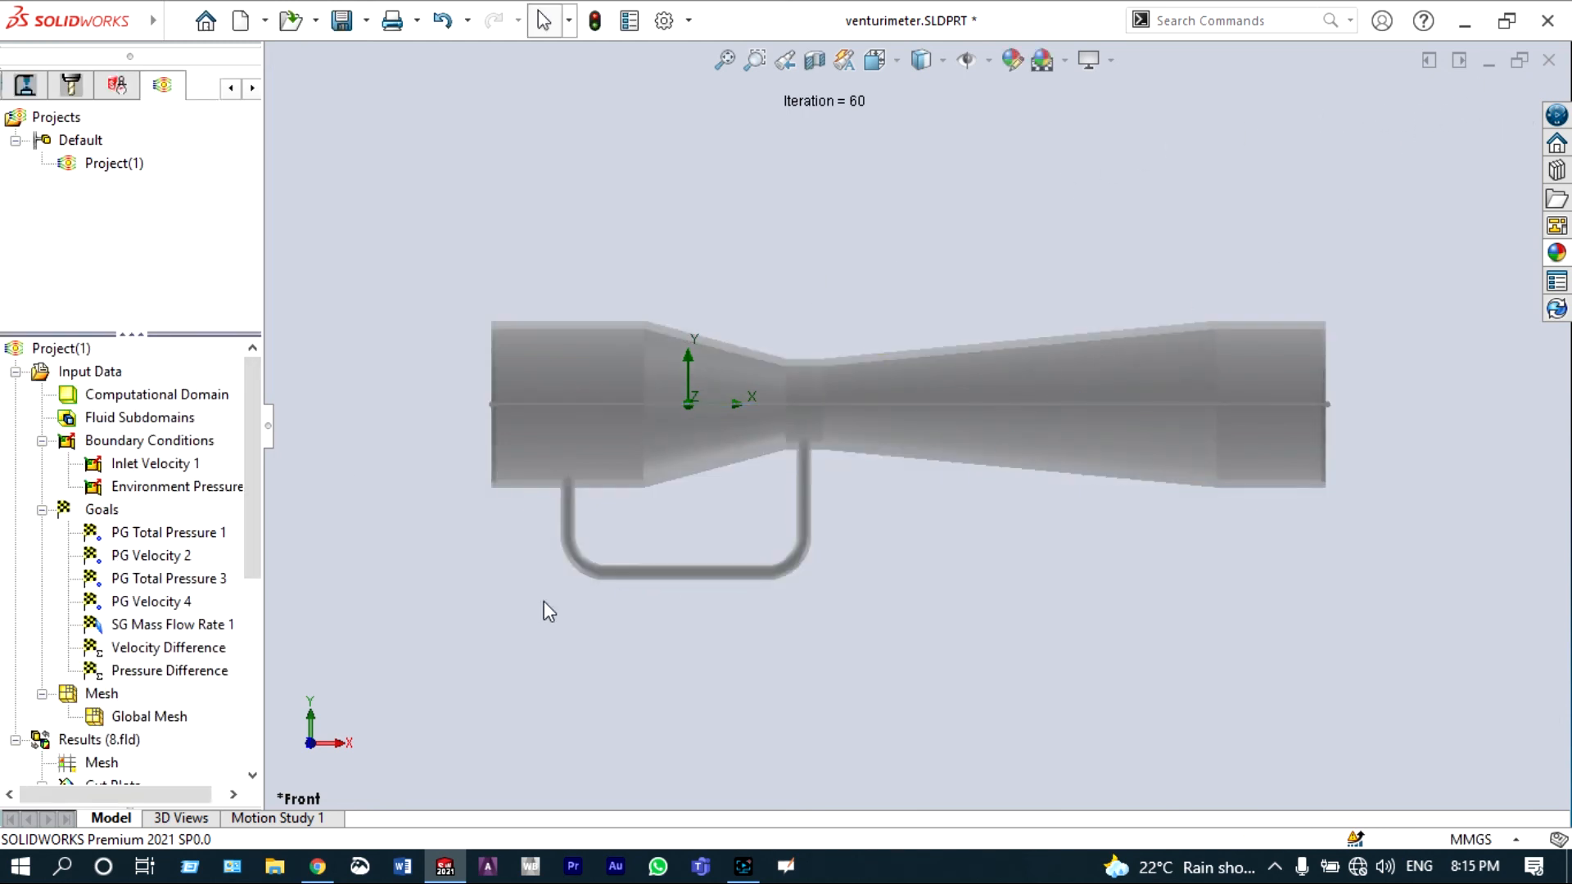
pyautogui.moveTo(254, 465); pyautogui.dragTo(256, 655)
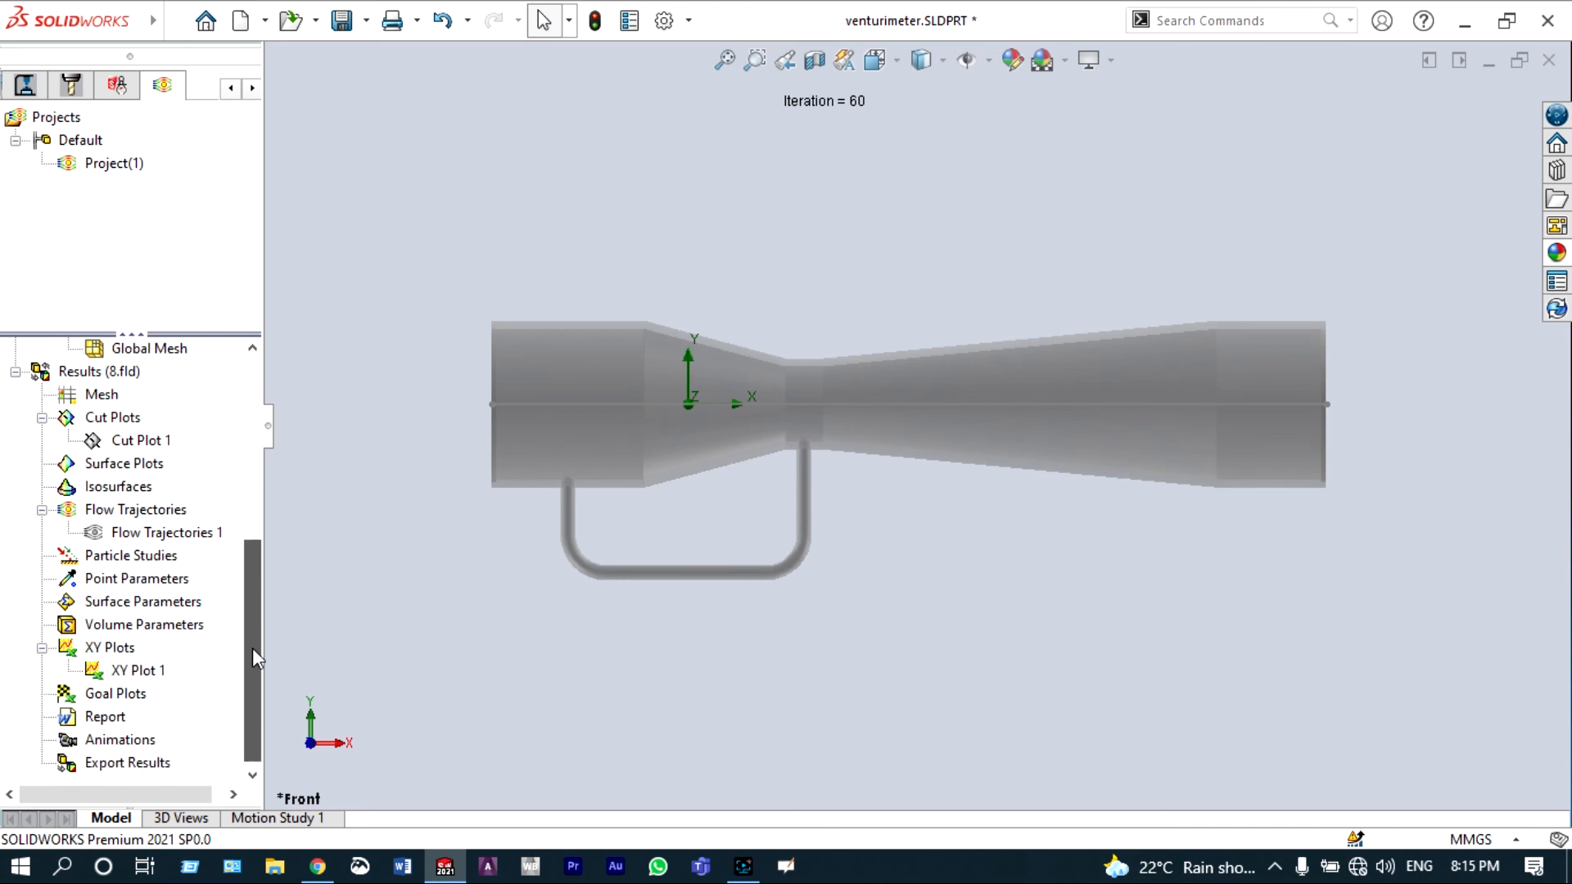
pyautogui.rightClick(134, 695)
pyautogui.click(168, 711)
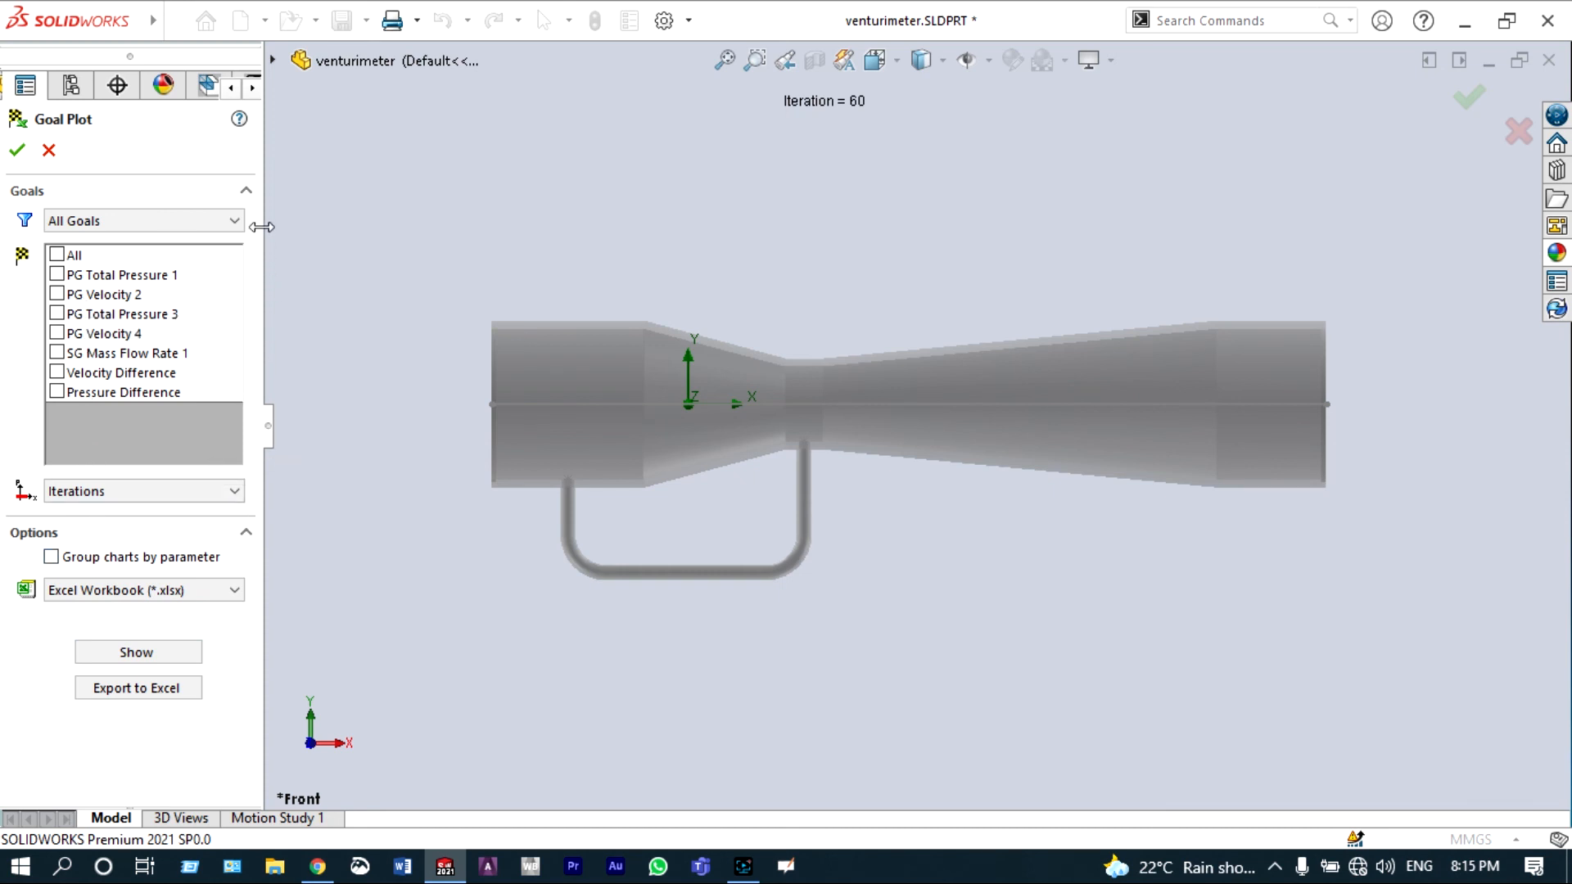
pyautogui.click(57, 255)
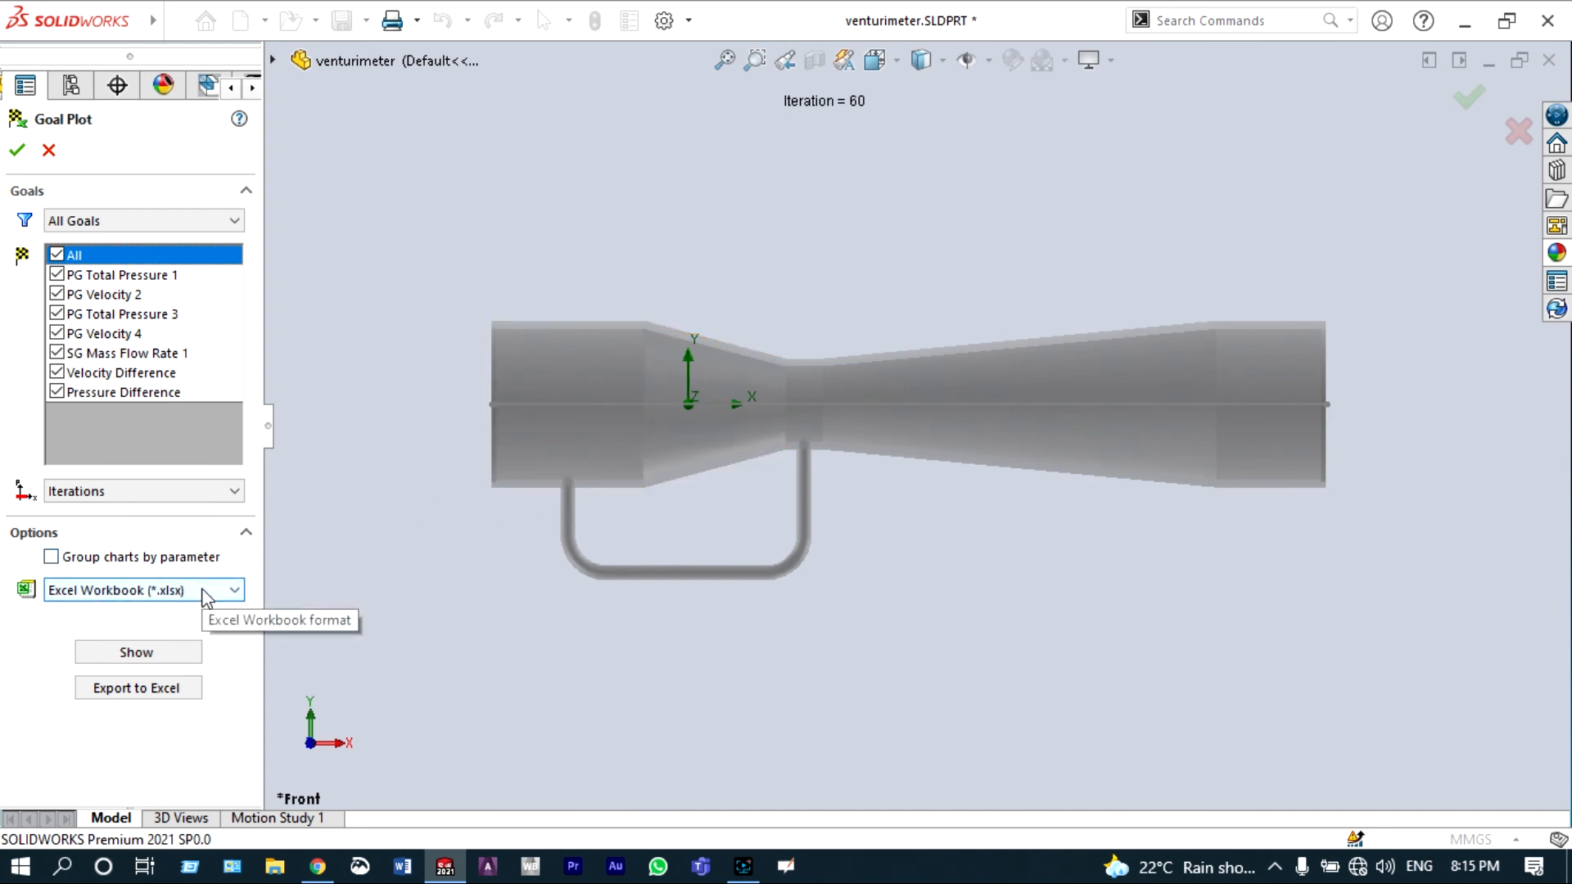
pyautogui.click(174, 692)
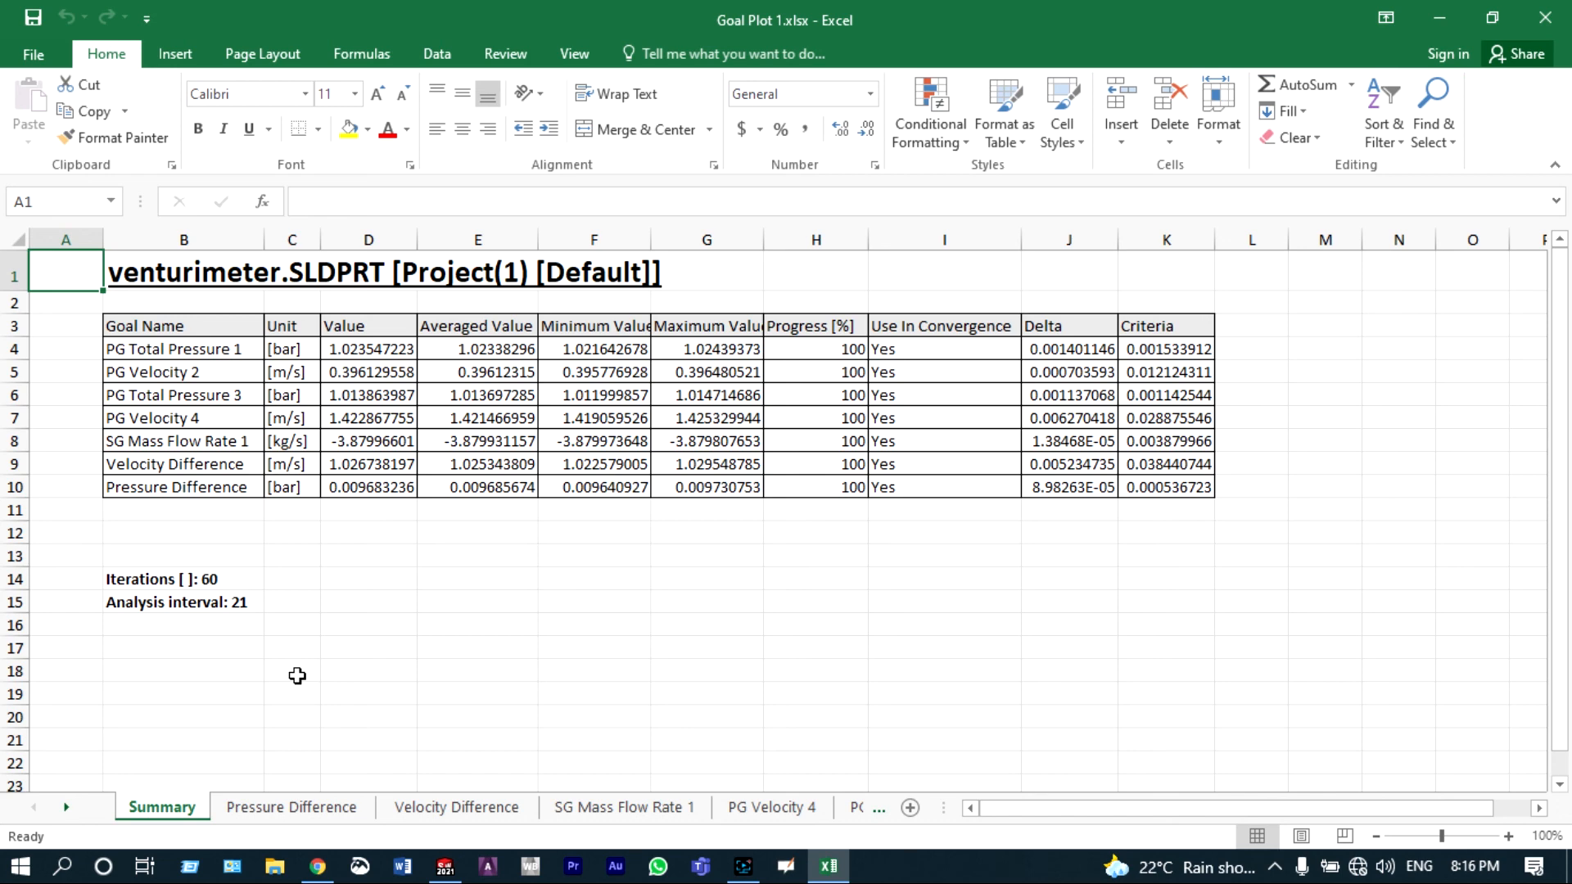
# Step: In Excel, examine the goal summary and the Pressure Difference, Velocity Difference and SG Mass Flow Rate 1 charts, closing without saving
pyautogui.click(325, 808)
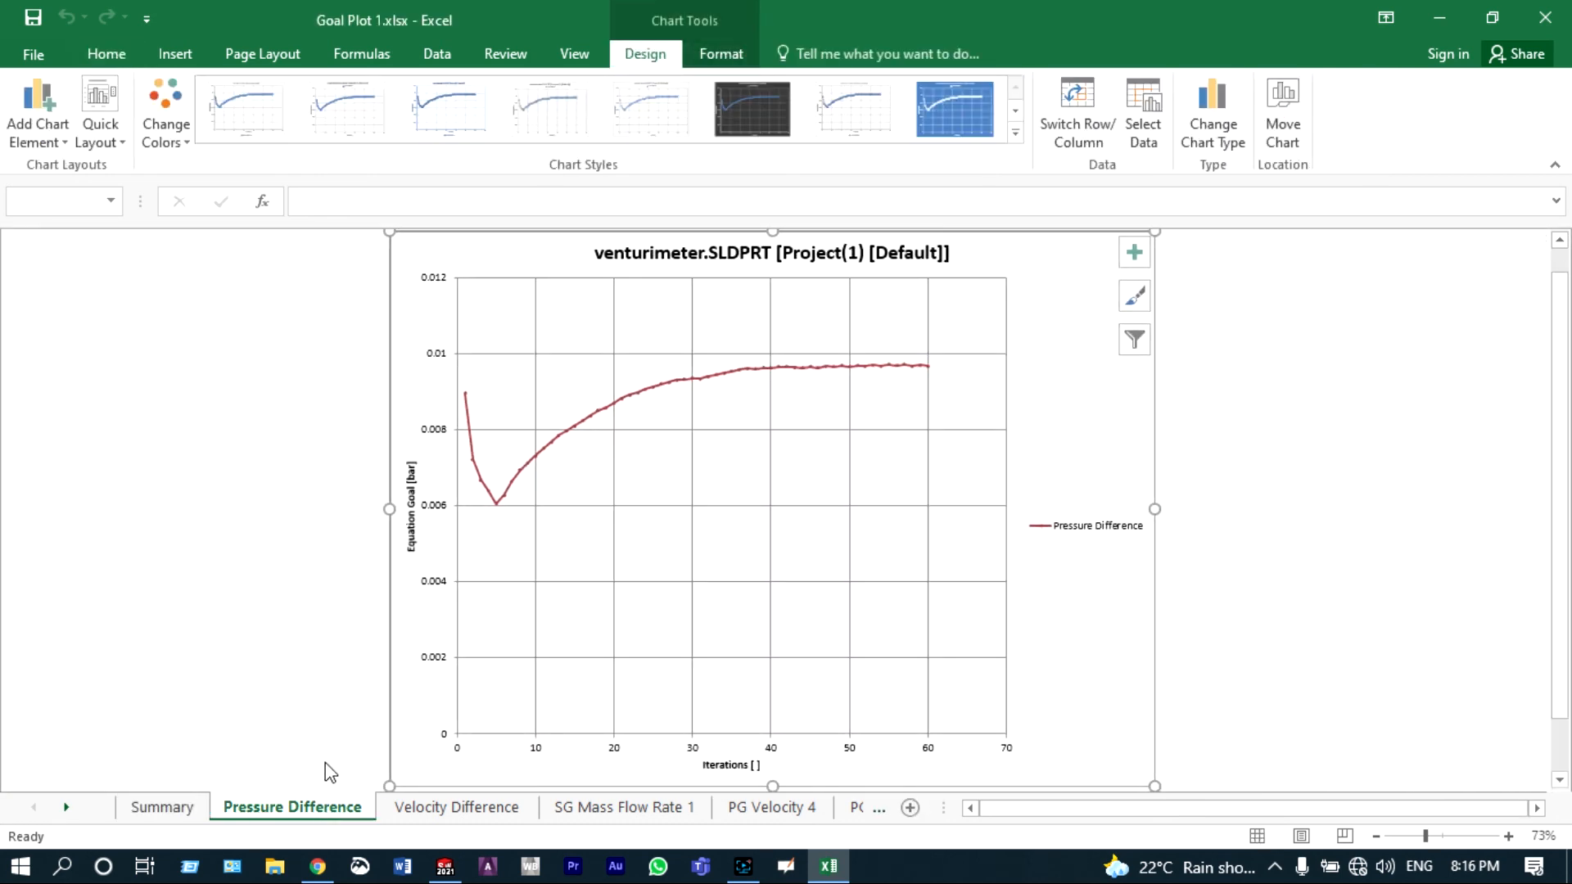
pyautogui.moveTo(929, 370)
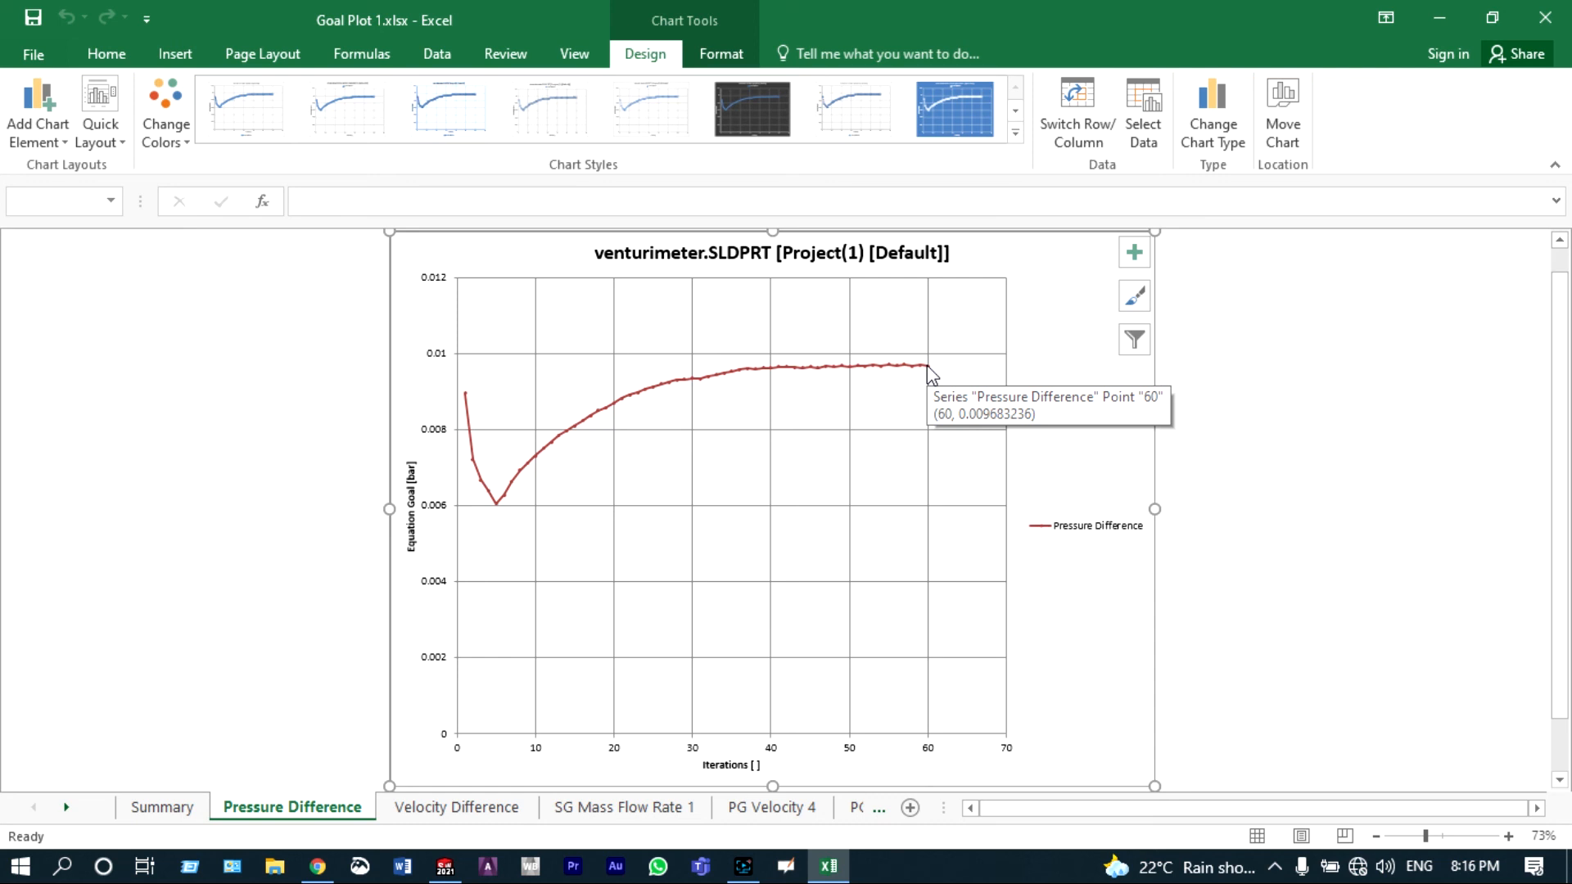
pyautogui.click(480, 808)
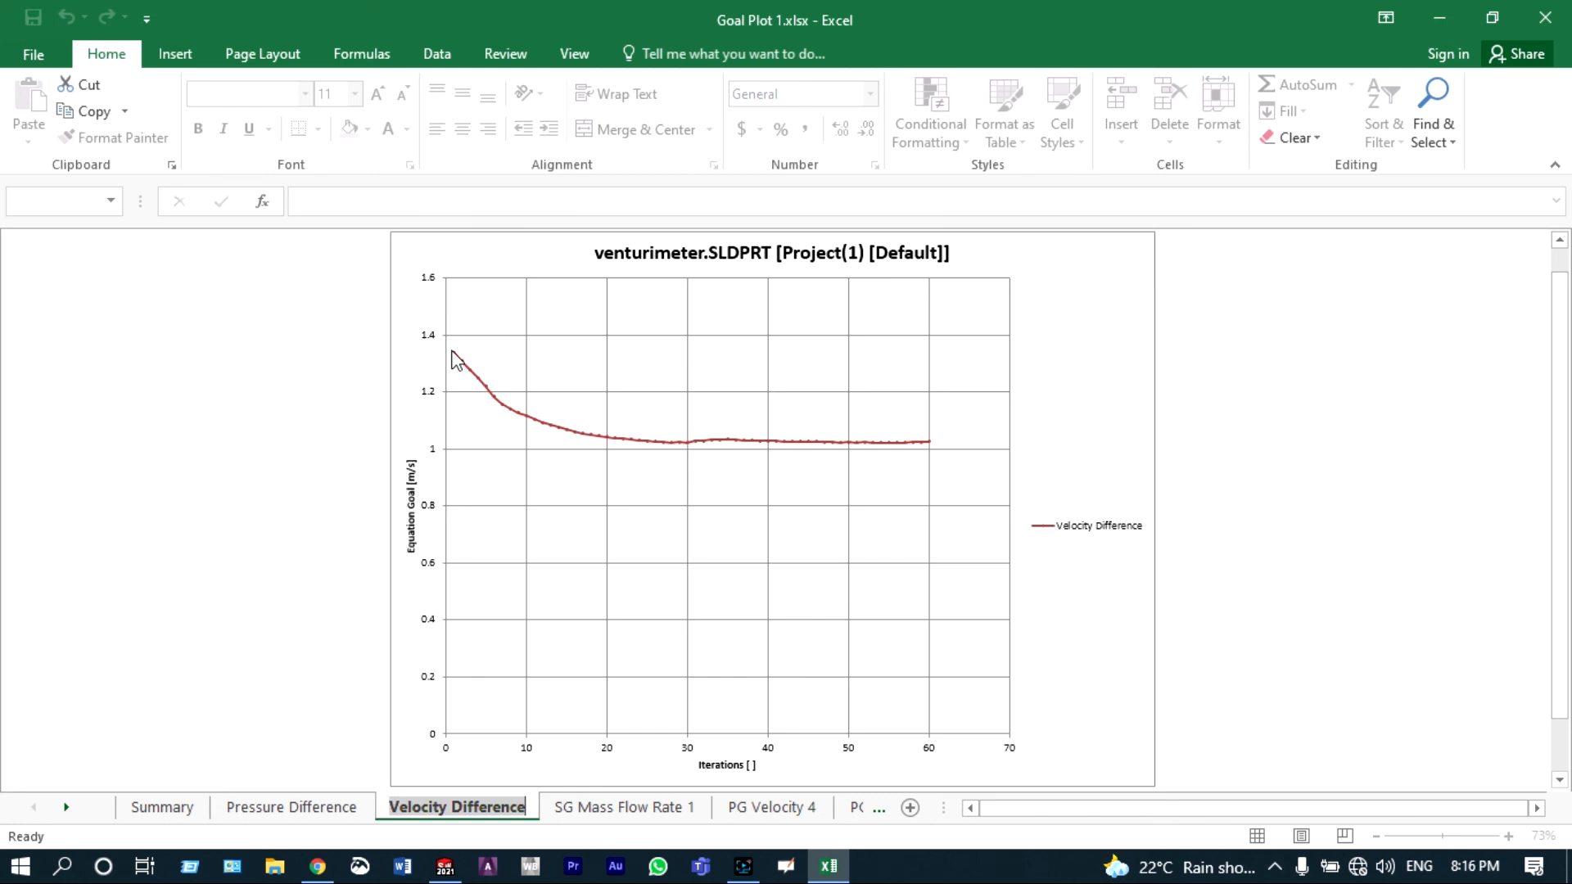
pyautogui.moveTo(453, 354)
pyautogui.moveTo(927, 449)
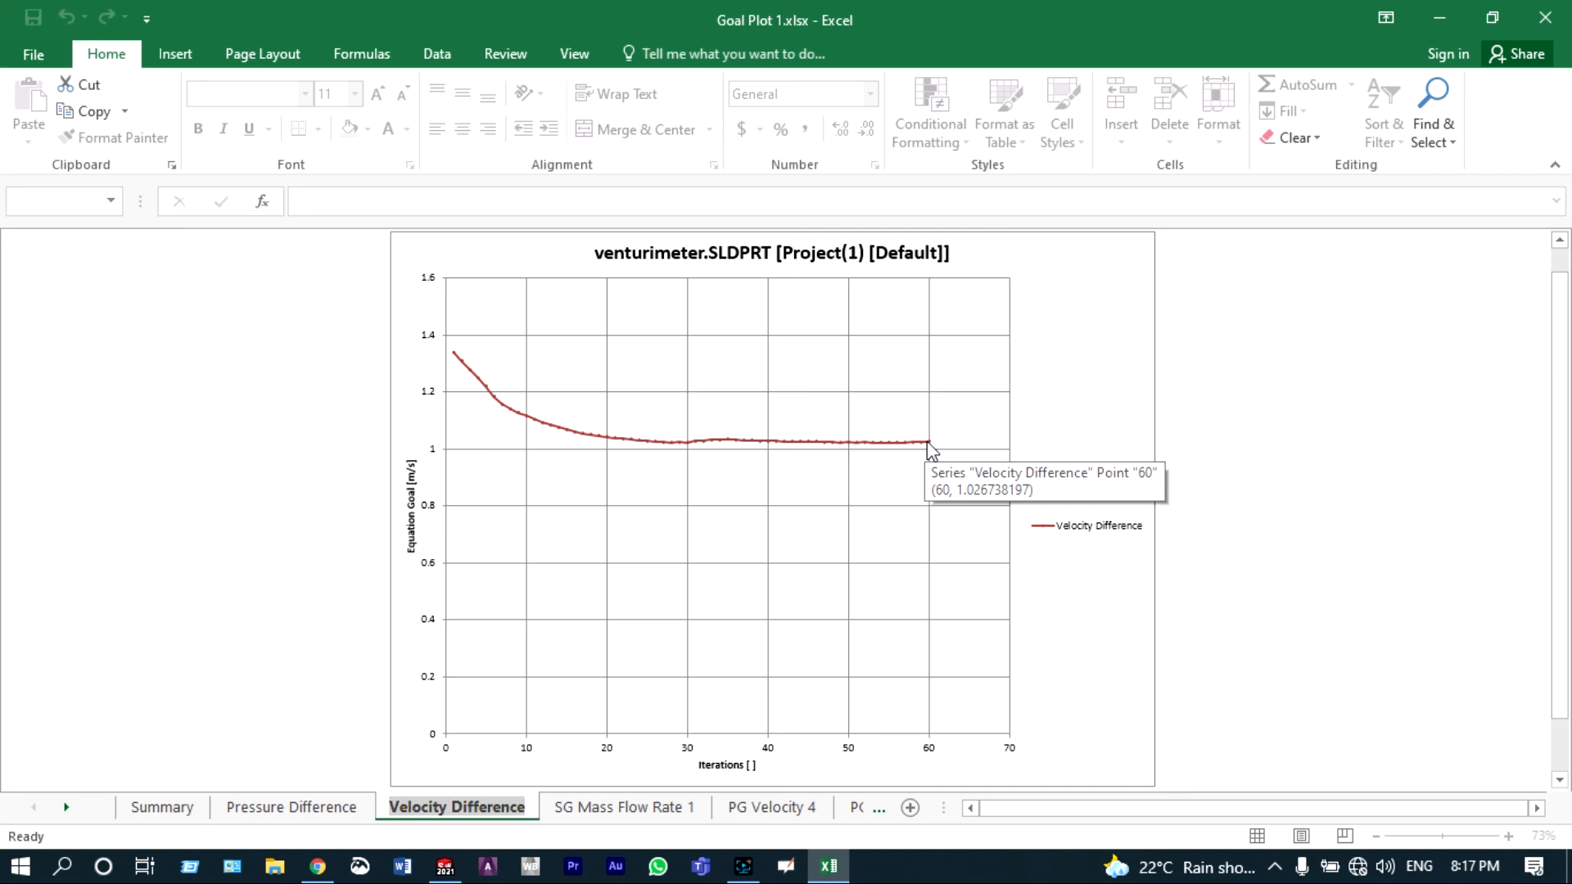
pyautogui.click(676, 809)
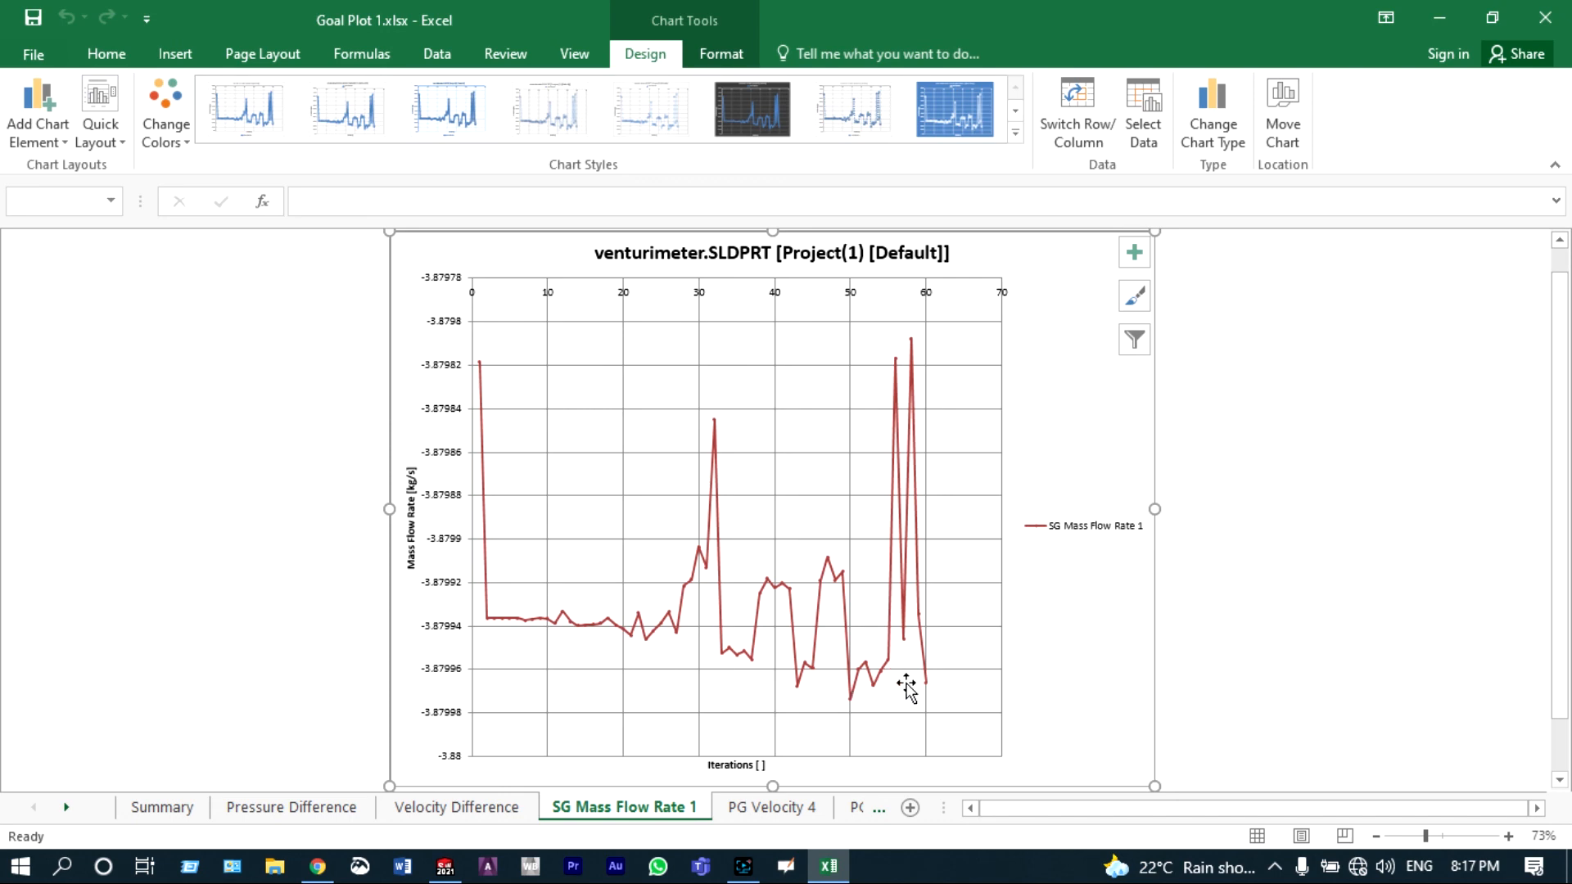
pyautogui.moveTo(926, 685)
pyautogui.click(1544, 21)
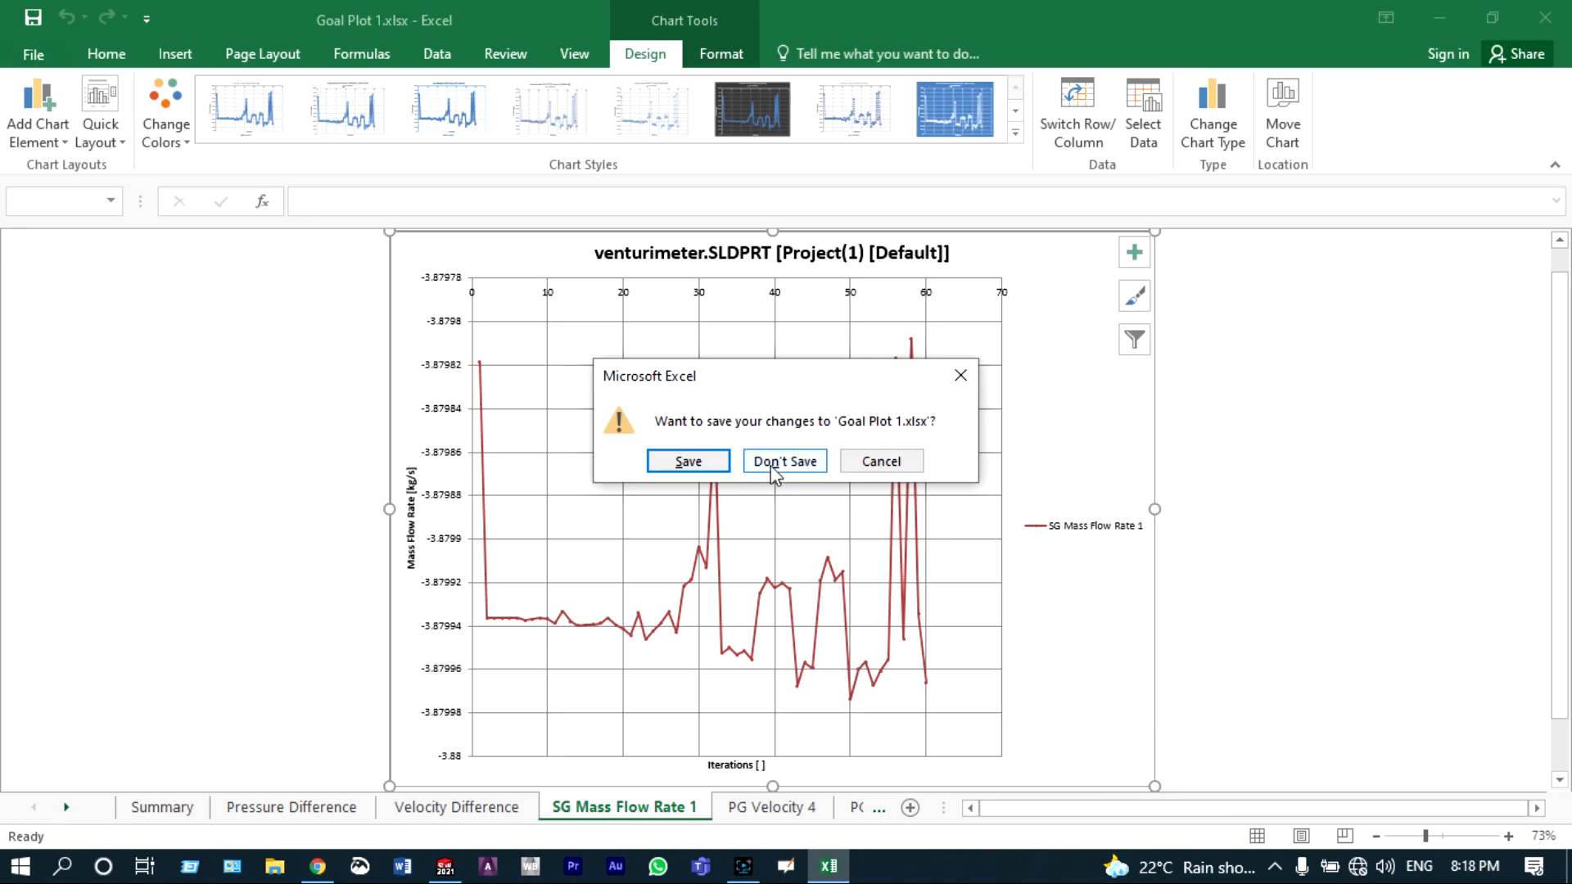
pyautogui.click(772, 463)
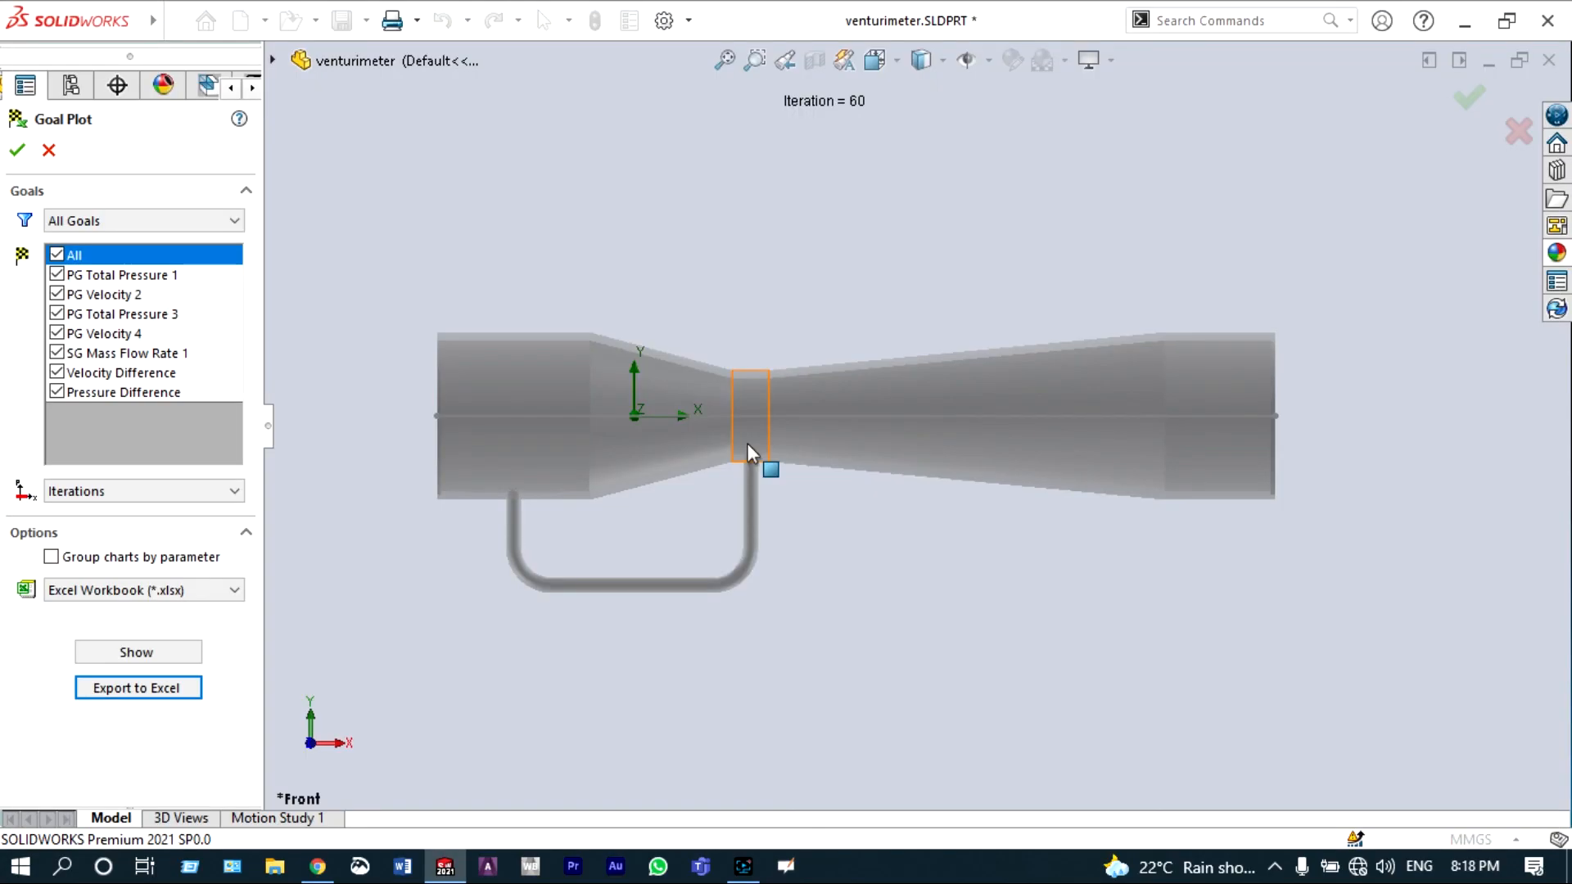